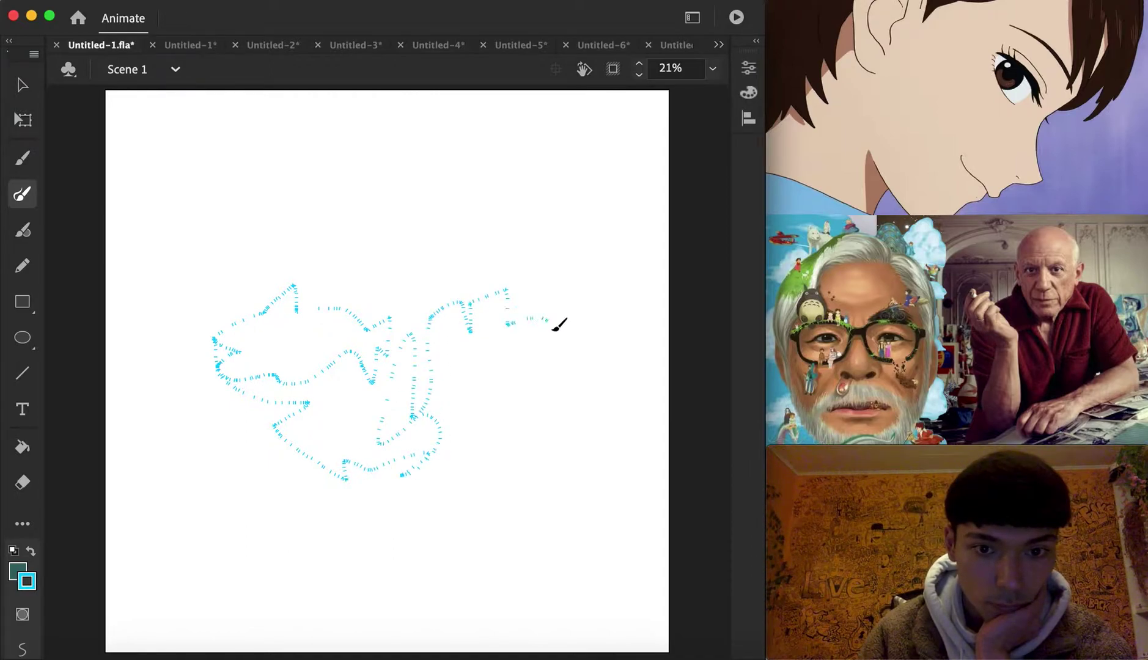
Step: Brush the cyan outlines of the right eye, both ears, the cheeks and jaw, the layered lips and the notched chin
{"action": "mouse_move", "coordinate": [499, 361]}
{"action": "left_mouse_down"}
{"action": "mouse_move", "coordinate": [435, 358]}
{"action": "mouse_move", "coordinate": [434, 374]}
{"action": "mouse_move", "coordinate": [509, 387]}
{"action": "mouse_move", "coordinate": [537, 378]}
{"action": "left_mouse_up"}
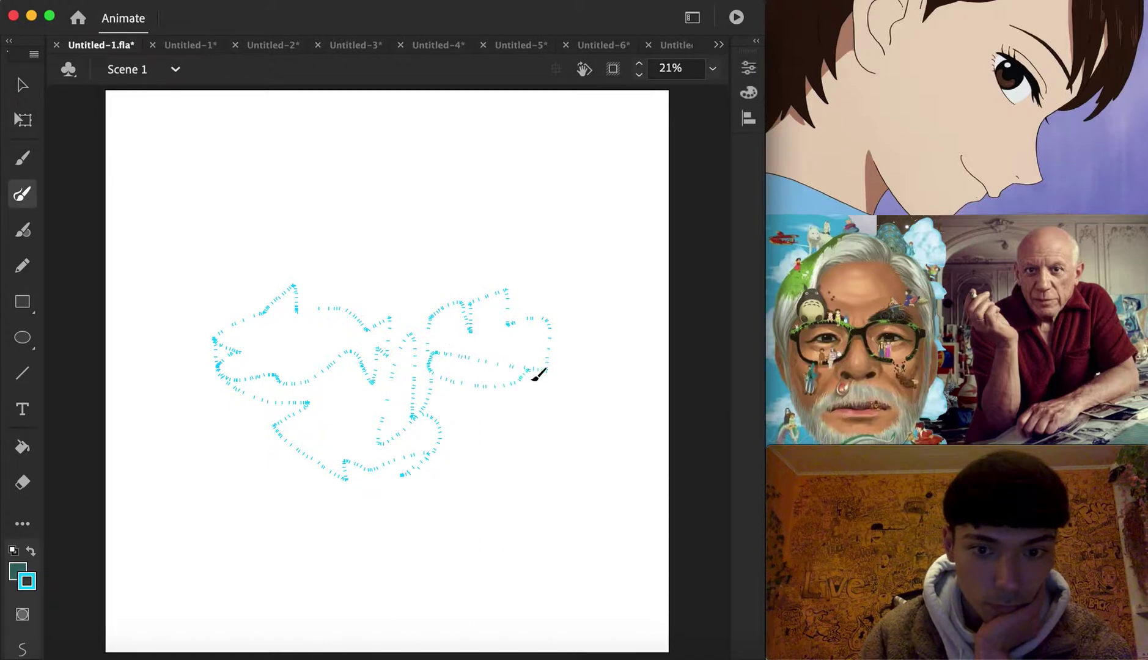
{"action": "mouse_move", "coordinate": [563, 336]}
{"action": "left_mouse_down"}
{"action": "mouse_move", "coordinate": [561, 418]}
{"action": "mouse_move", "coordinate": [478, 551]}
{"action": "mouse_move", "coordinate": [356, 532]}
{"action": "mouse_move", "coordinate": [329, 544]}
{"action": "mouse_move", "coordinate": [468, 543]}
{"action": "mouse_move", "coordinate": [444, 583]}
{"action": "mouse_move", "coordinate": [331, 543]}
{"action": "left_mouse_up"}
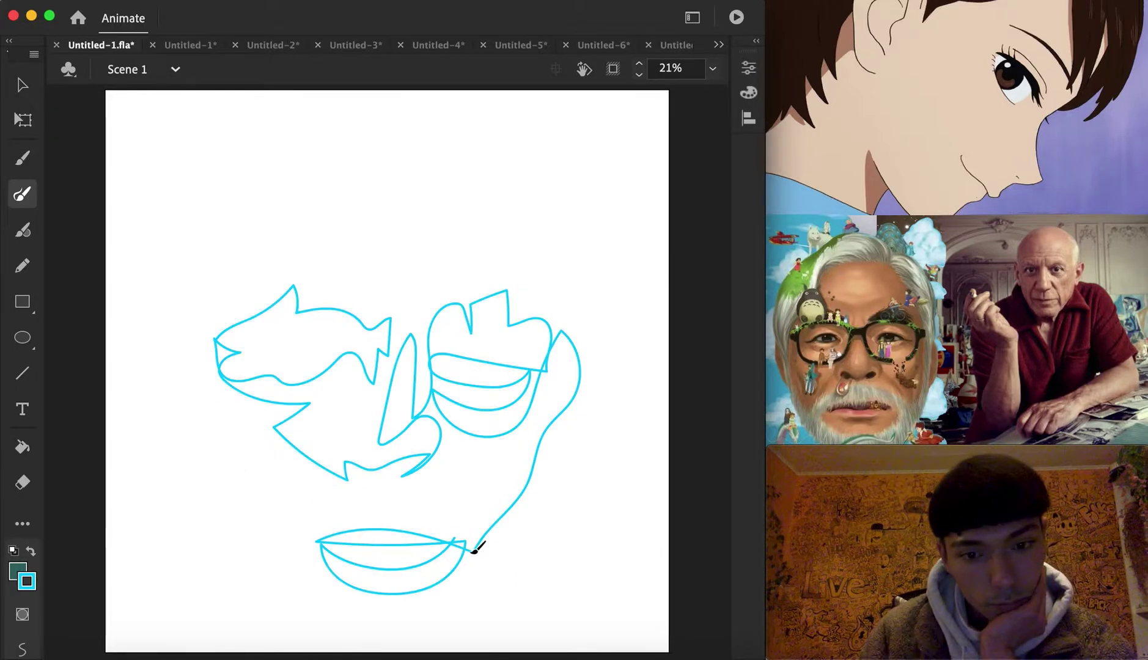
{"action": "mouse_move", "coordinate": [409, 624]}
{"action": "left_mouse_down"}
{"action": "mouse_move", "coordinate": [392, 644]}
{"action": "mouse_move", "coordinate": [320, 630]}
{"action": "left_mouse_up"}
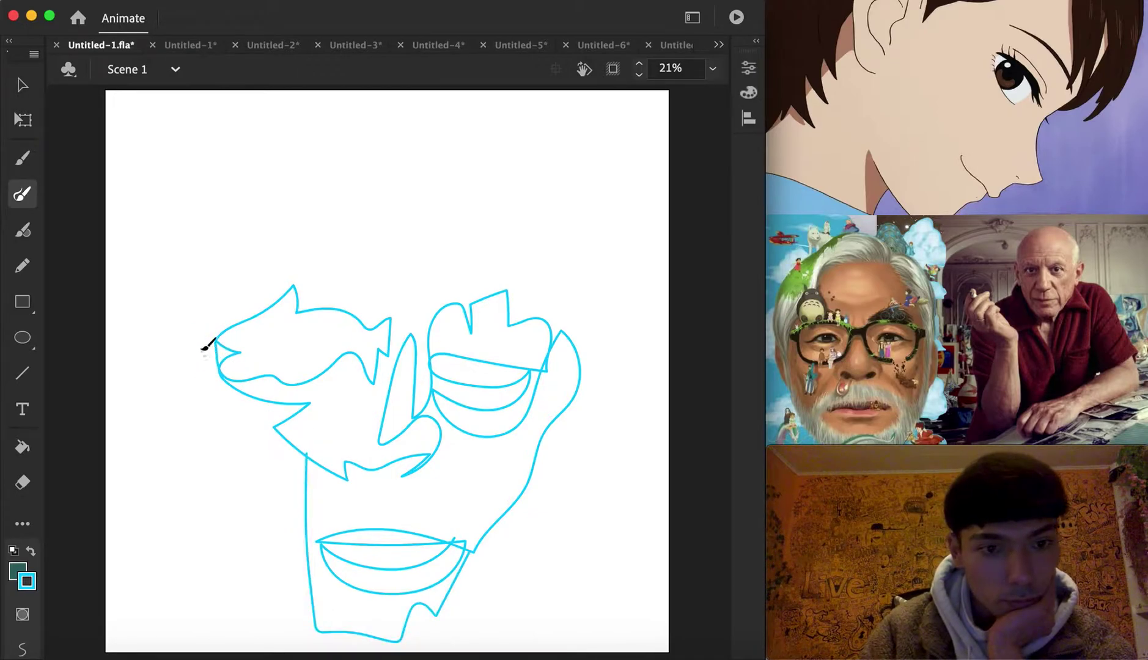
{"action": "left_click_drag", "start_coordinate": [294, 592], "coordinate": [312, 610]}
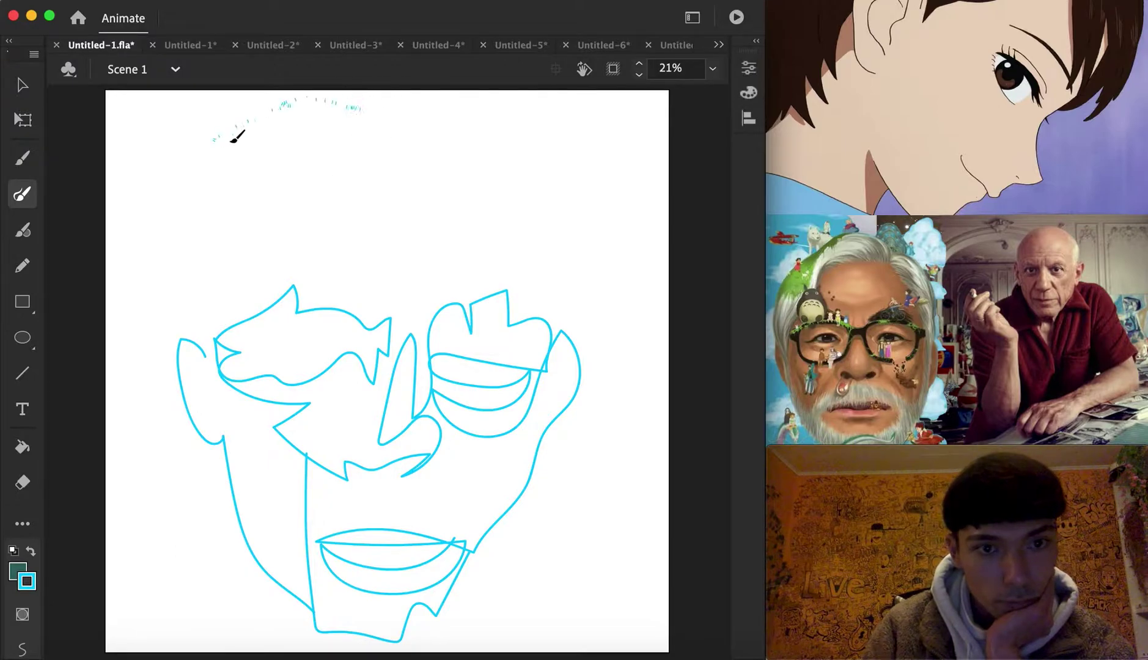
Step: Brush the hair outline with a jagged outer contour, a spiky hairline and a wavy patch at the crown
{"action": "left_click_drag", "start_coordinate": [195, 344], "coordinate": [195, 342]}
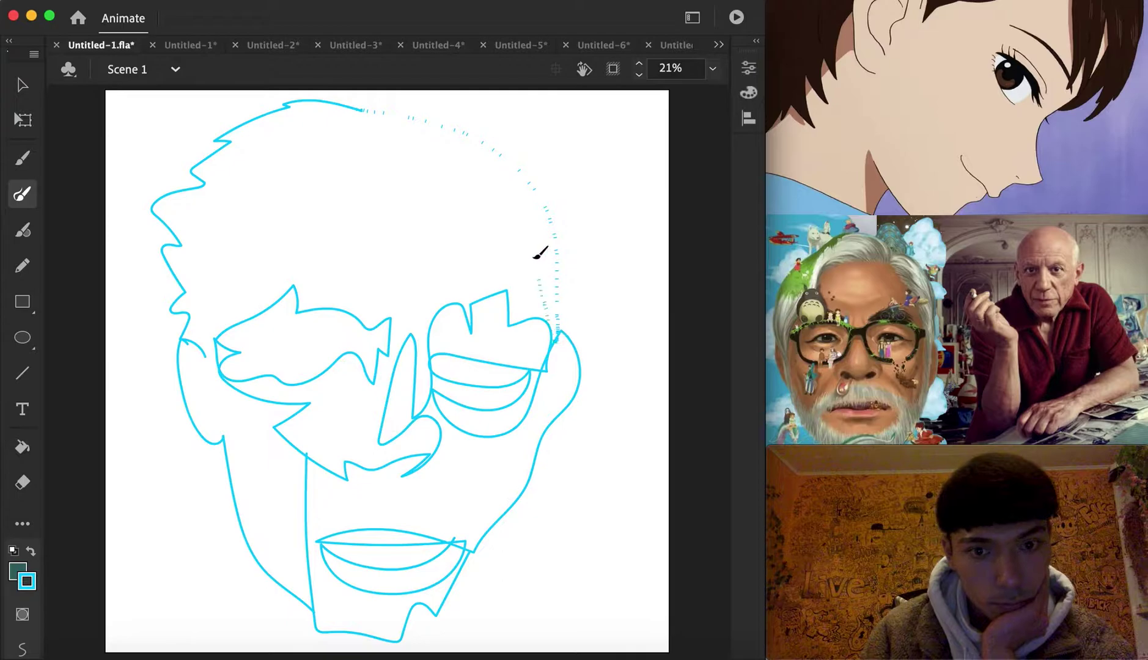
{"action": "mouse_move", "coordinate": [536, 256]}
{"action": "left_mouse_down"}
{"action": "mouse_move", "coordinate": [496, 216]}
{"action": "mouse_move", "coordinate": [391, 214]}
{"action": "mouse_move", "coordinate": [341, 256]}
{"action": "left_mouse_up"}
{"action": "mouse_move", "coordinate": [287, 217]}
{"action": "left_mouse_down"}
{"action": "mouse_move", "coordinate": [230, 265]}
{"action": "mouse_move", "coordinate": [234, 310]}
{"action": "left_mouse_up"}
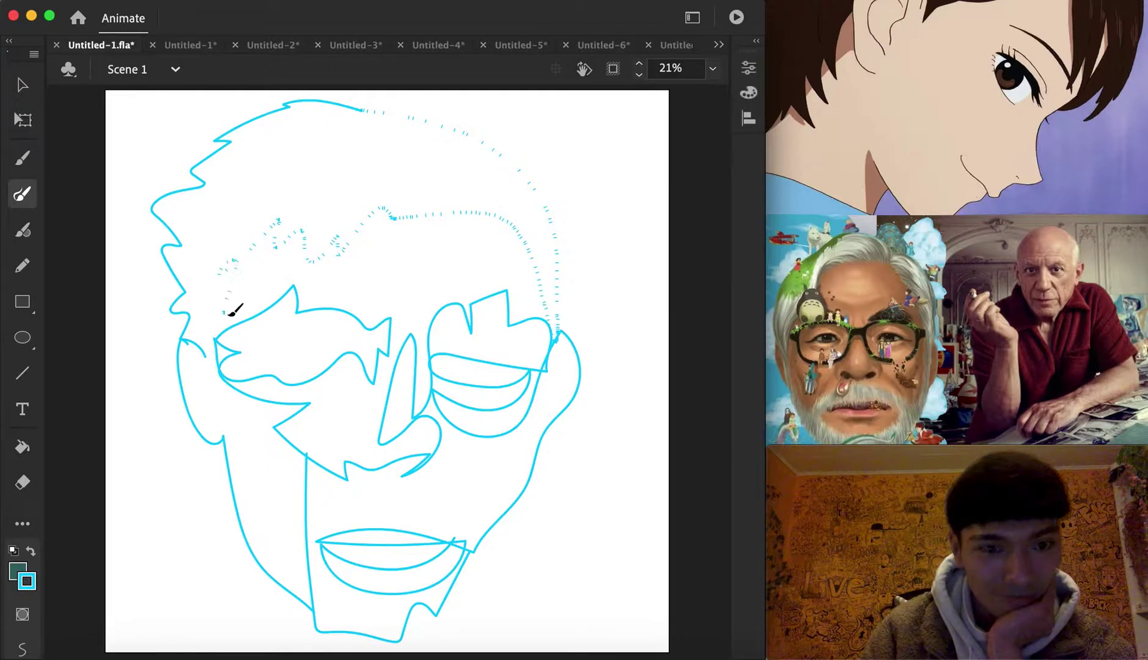
{"action": "left_click_drag", "start_coordinate": [208, 354], "coordinate": [208, 356]}
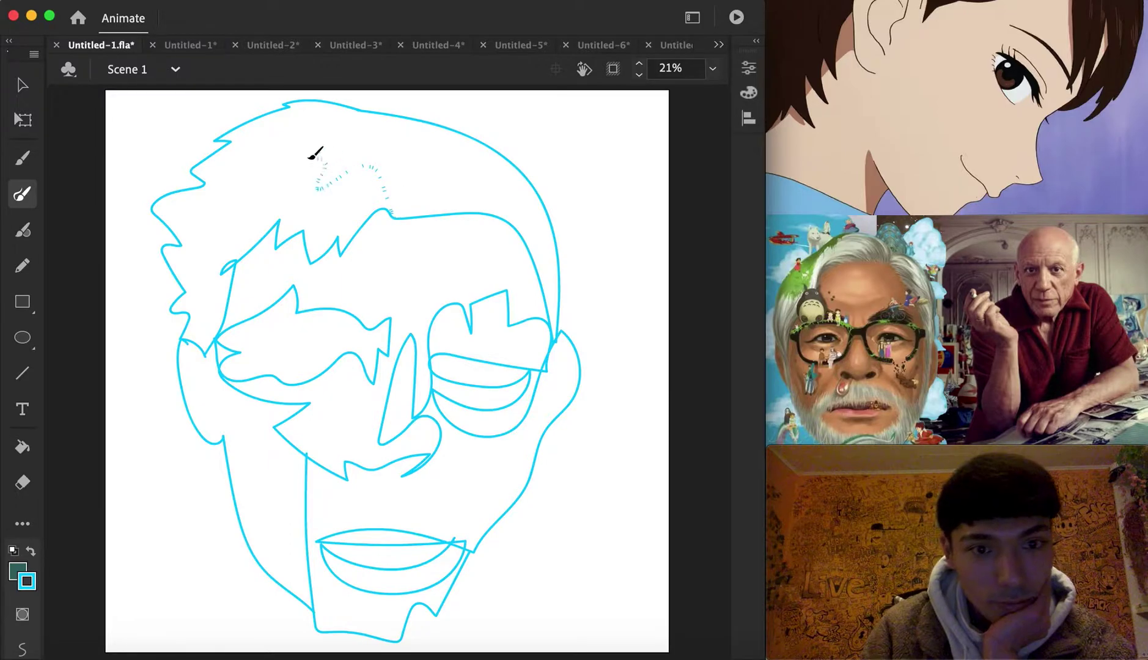
{"action": "left_click_drag", "start_coordinate": [286, 108], "coordinate": [285, 110]}
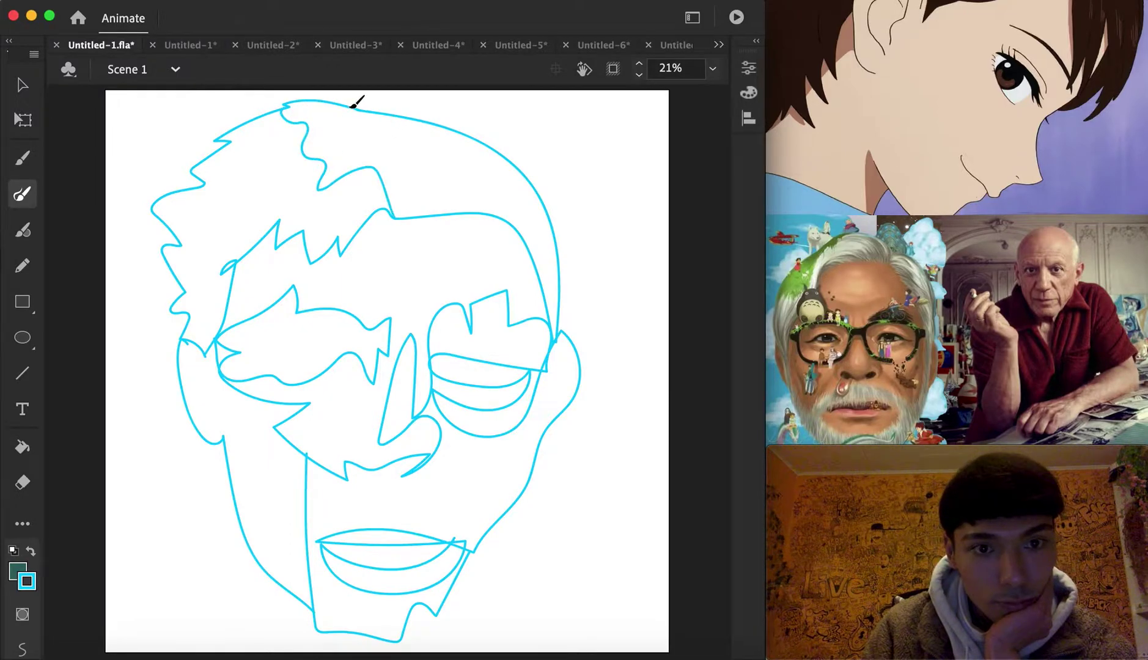
{"action": "left_click_drag", "start_coordinate": [398, 176], "coordinate": [398, 177]}
Step: Fill the two hair sections around the crown patch with the cyan of the outlines
{"action": "left_click", "coordinate": [23, 449]}
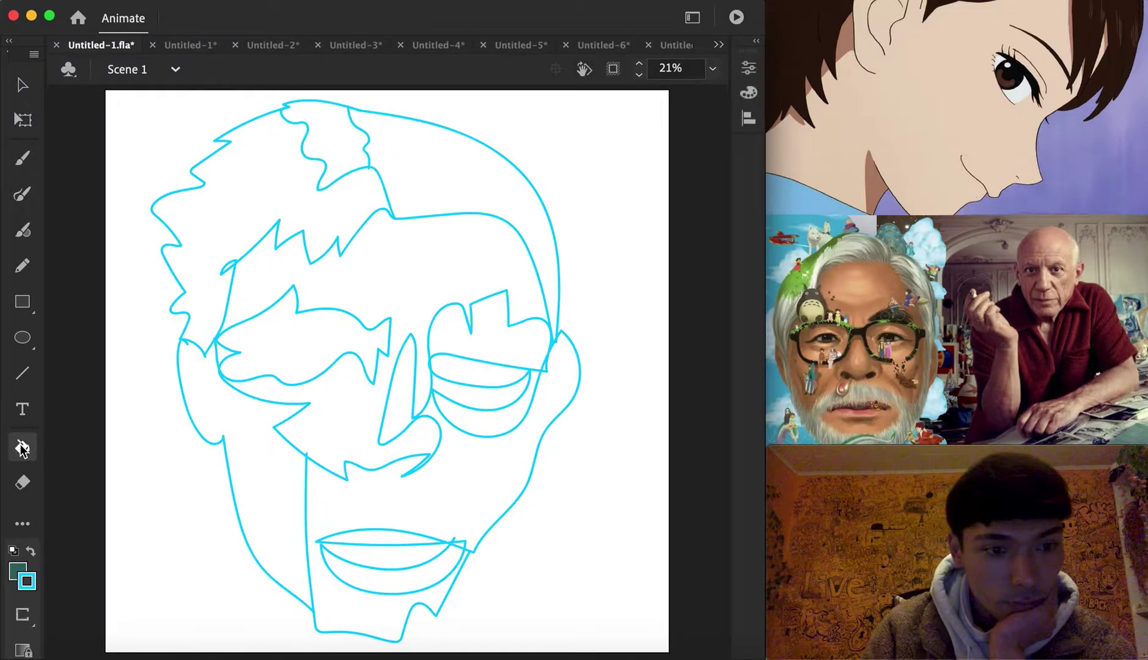
{"action": "left_click", "coordinate": [24, 577]}
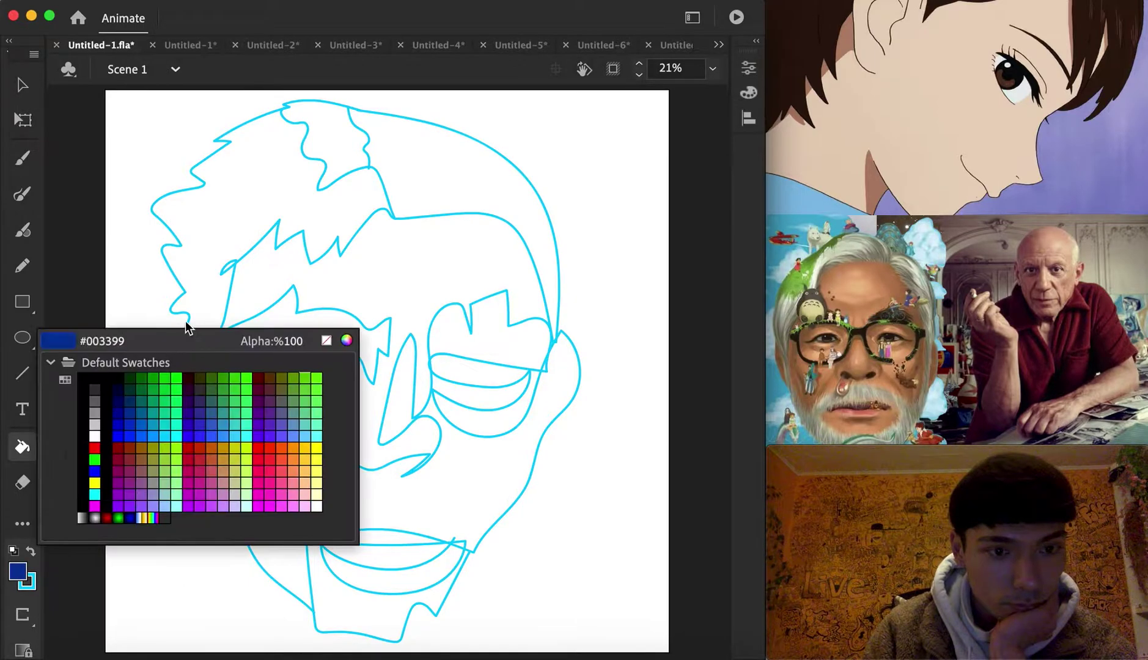
{"action": "left_click", "coordinate": [267, 115]}
{"action": "left_click", "coordinate": [264, 138]}
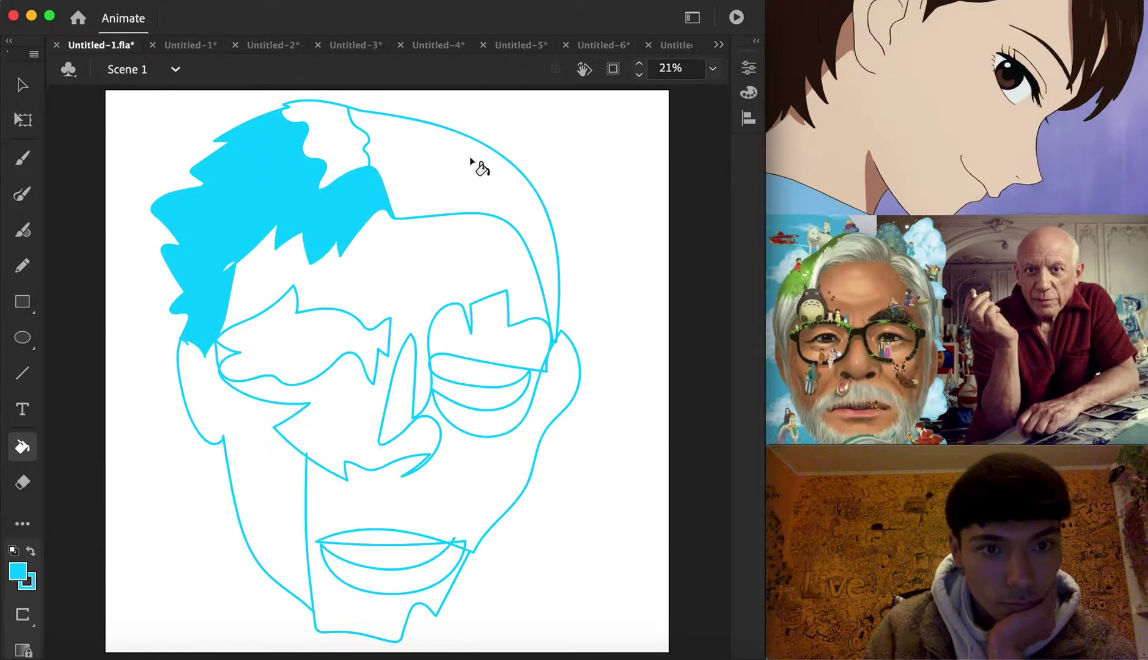
{"action": "left_click", "coordinate": [399, 208]}
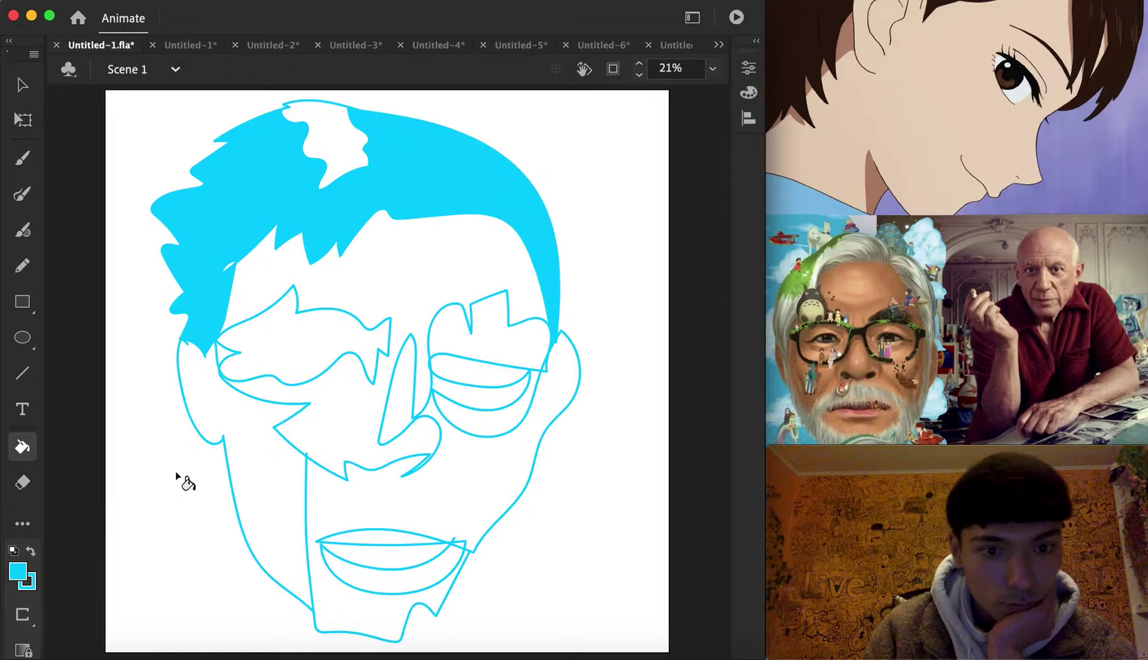
Step: Undo the stray fill near the right eye and fill the lower face around the mouth with cyan
{"action": "left_click", "coordinate": [469, 396]}
{"action": "key", "text": "ctrl+z"}
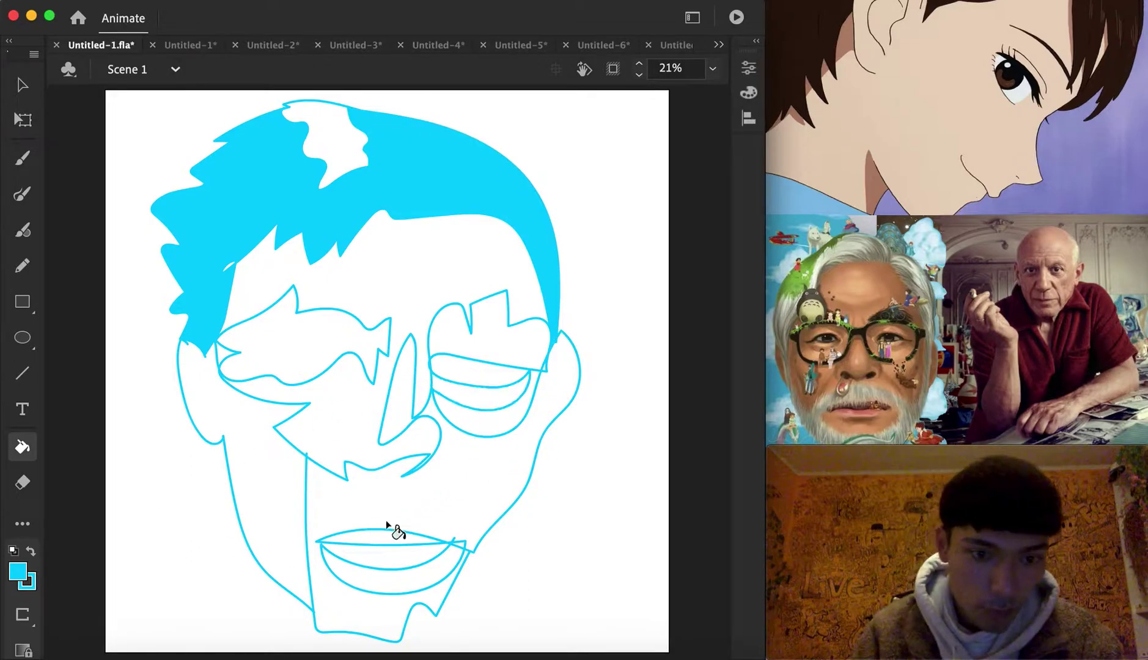
{"action": "left_click", "coordinate": [386, 524]}
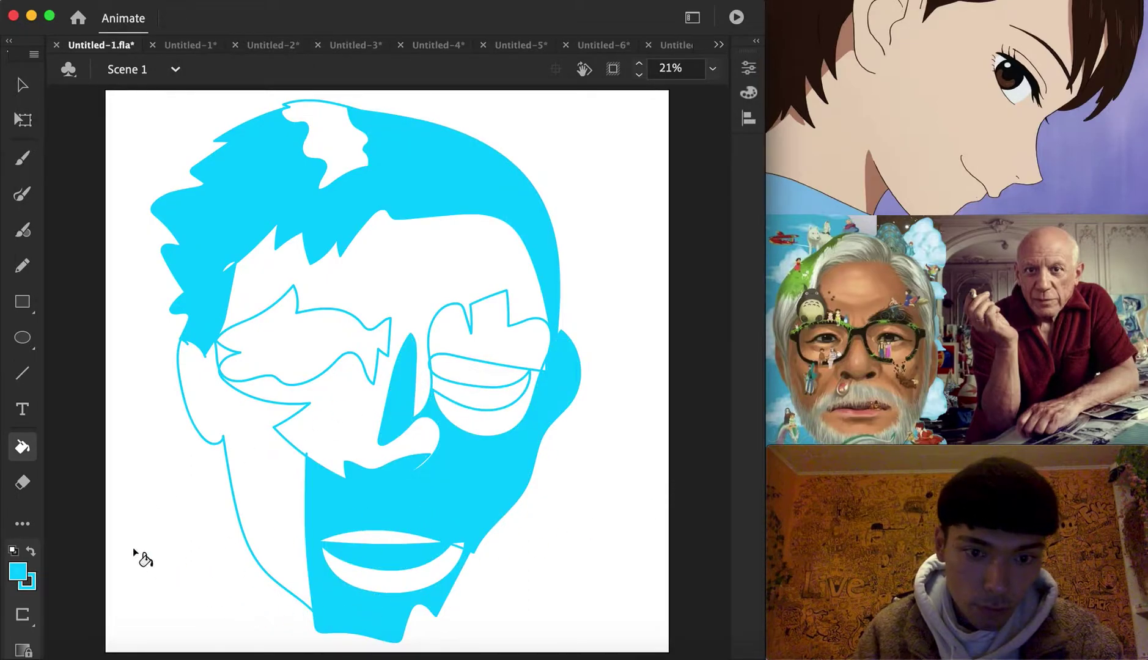
{"action": "left_click", "coordinate": [464, 336]}
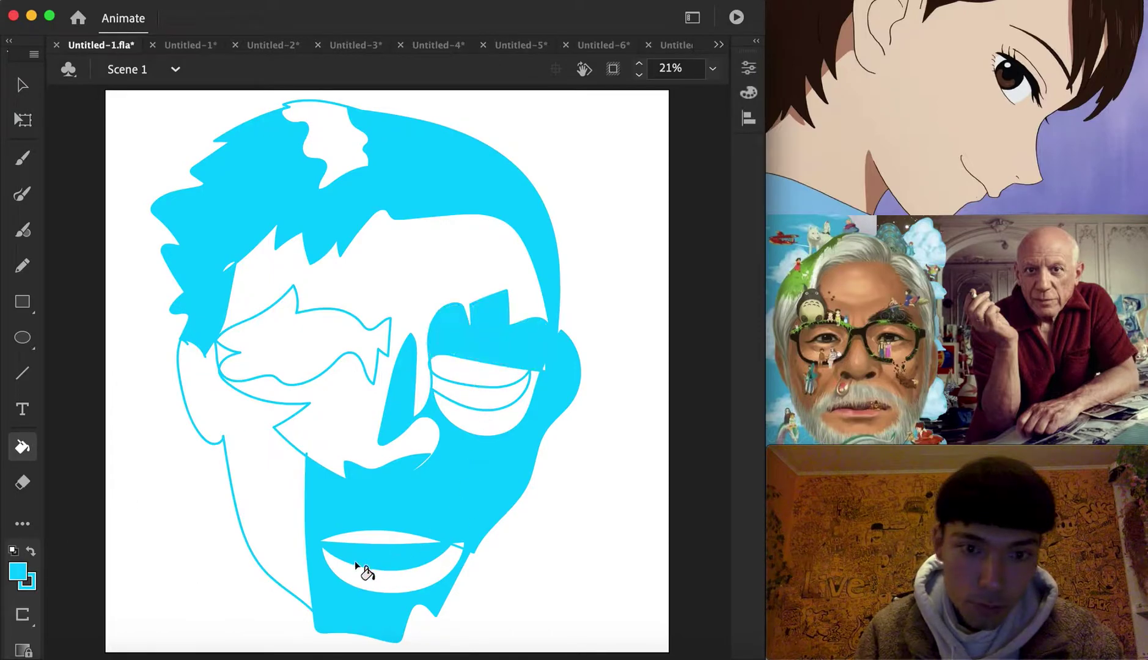
{"action": "key", "text": "ctrl+z"}
{"action": "left_click", "coordinate": [475, 374]}
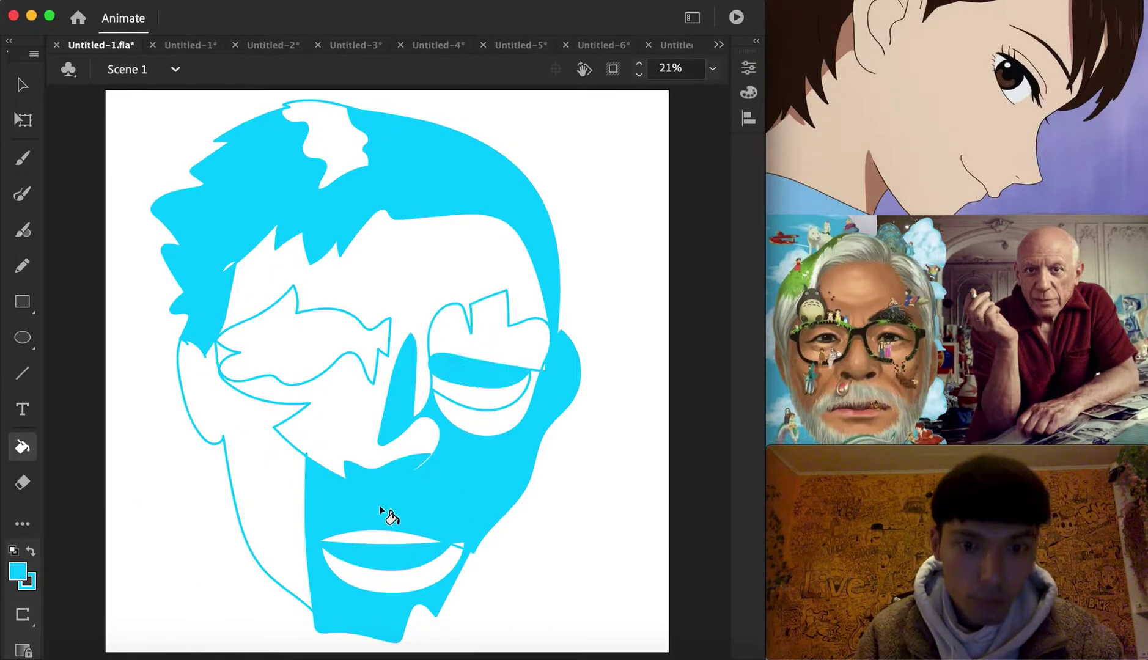
{"action": "key", "text": "ctrl+z"}
Step: Fill the middle band below the right eye and the fish-shaped left eye with cyan
{"action": "left_click", "coordinate": [493, 404]}
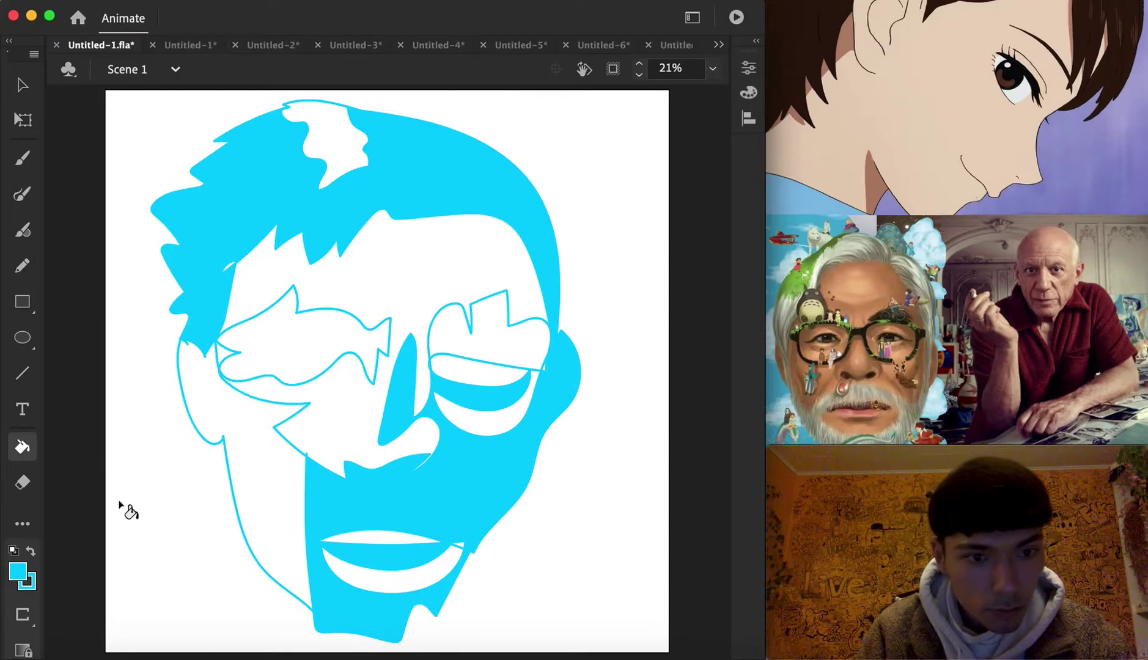
{"action": "left_click", "coordinate": [290, 350]}
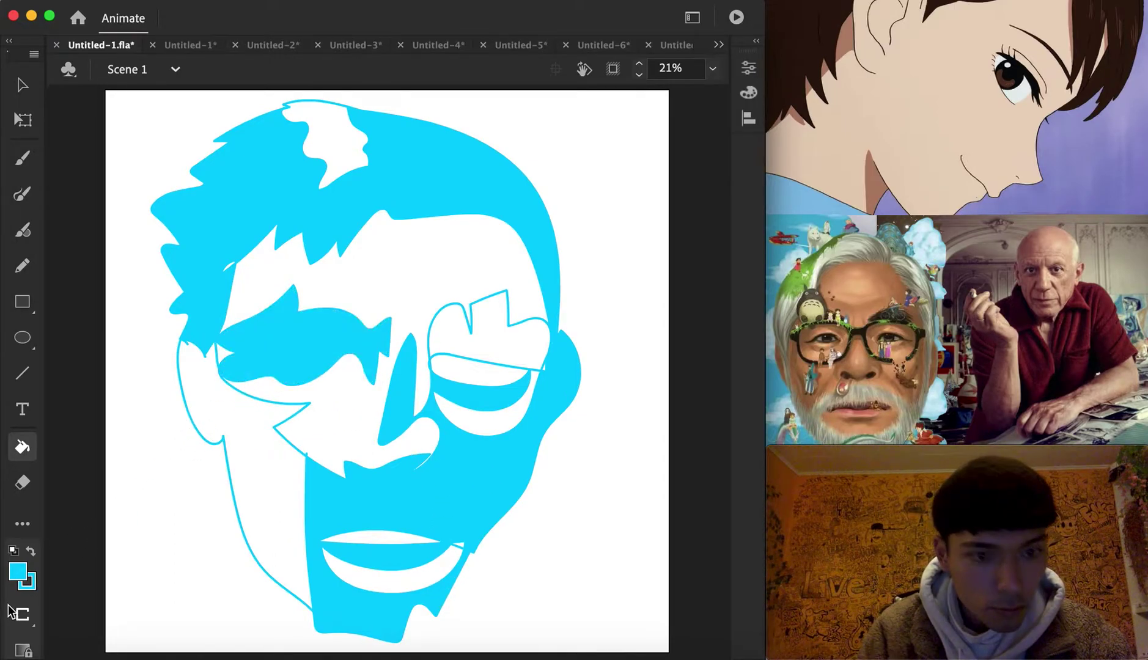
Step: Fill the connected forehead and nose area with medium blue
{"action": "left_click", "coordinate": [21, 574]}
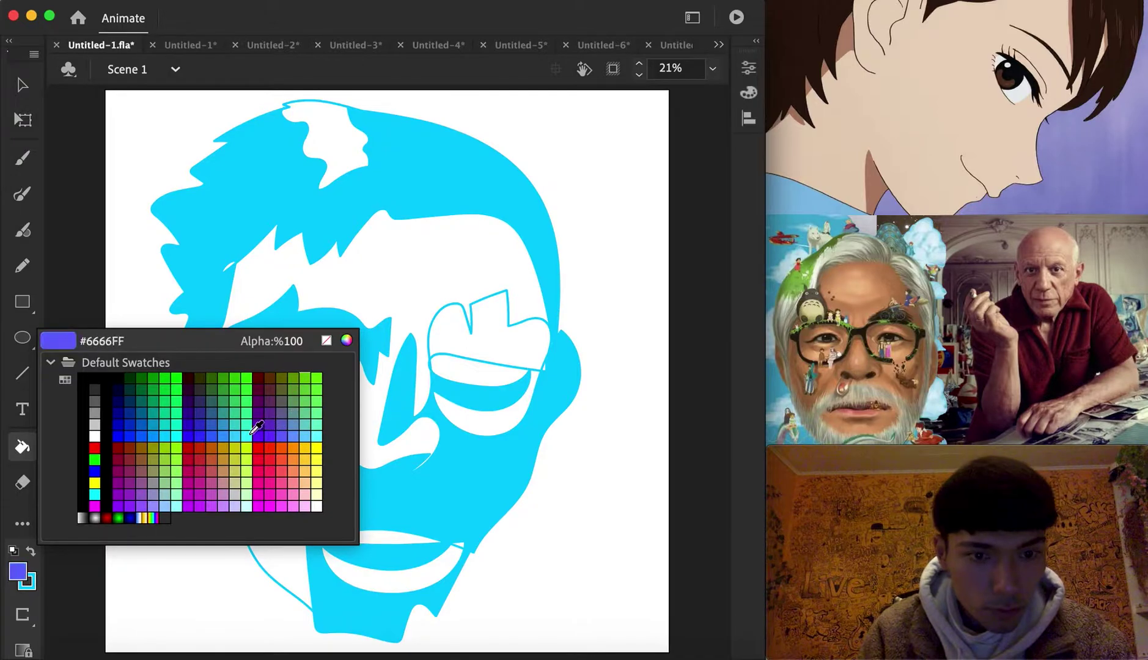
{"action": "left_click", "coordinate": [208, 422]}
{"action": "left_click", "coordinate": [384, 344]}
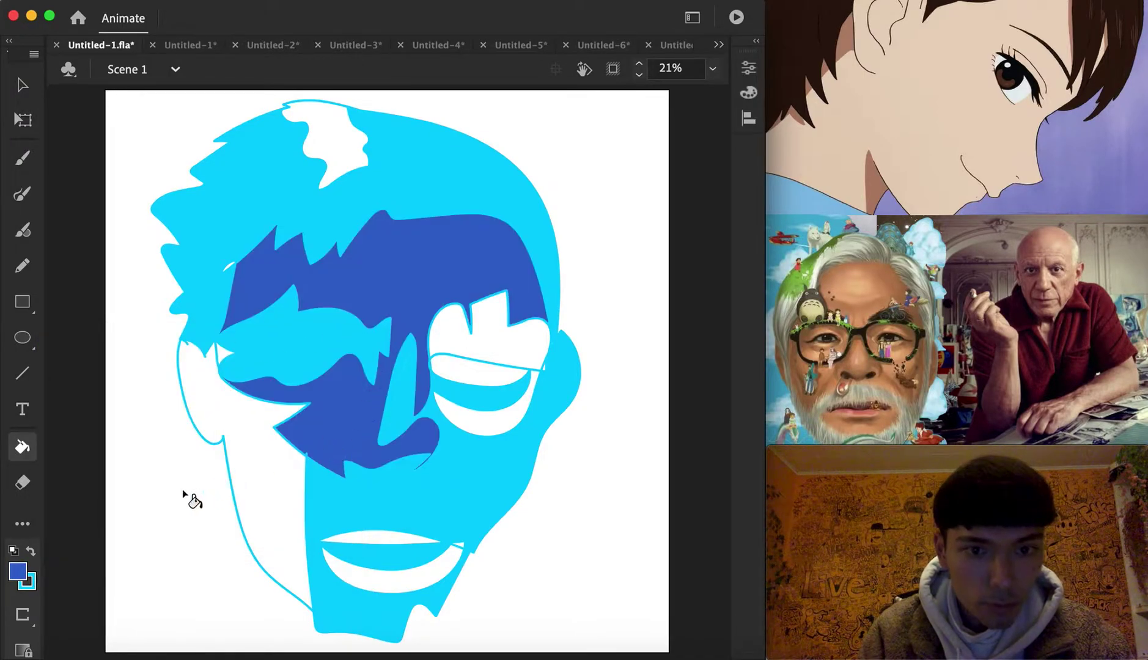
Step: Fill the left ear and cheek, upper and lower lips, lowest crescent under the right eye and its crown-shaped brow with navy blue
{"action": "left_click", "coordinate": [18, 571]}
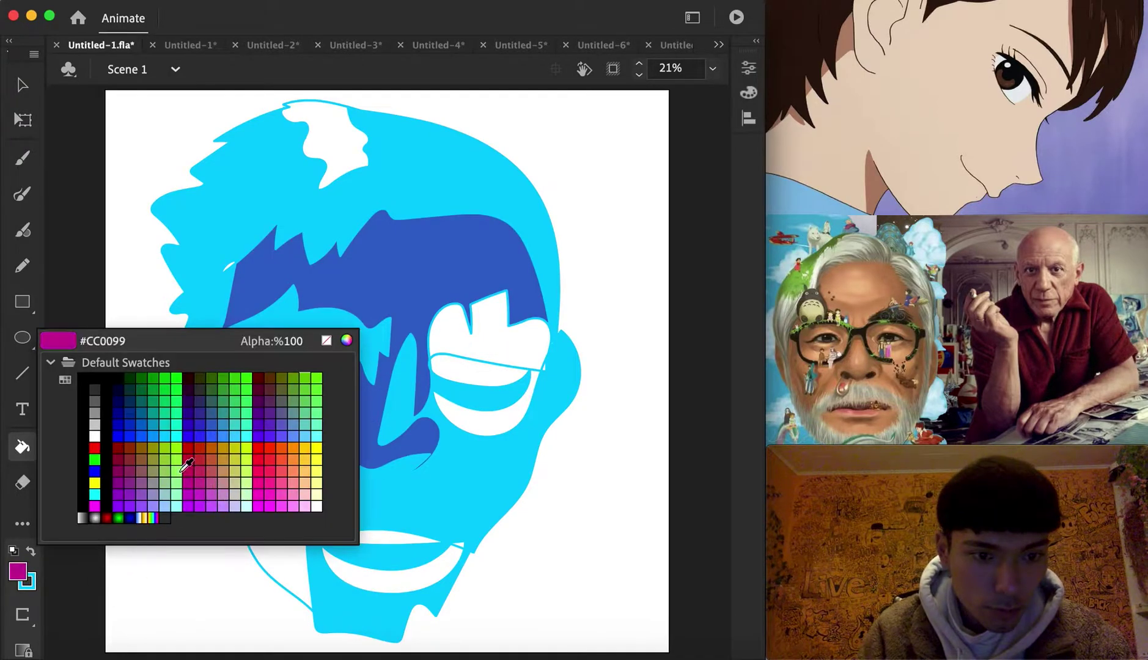
{"action": "left_click", "coordinate": [120, 404]}
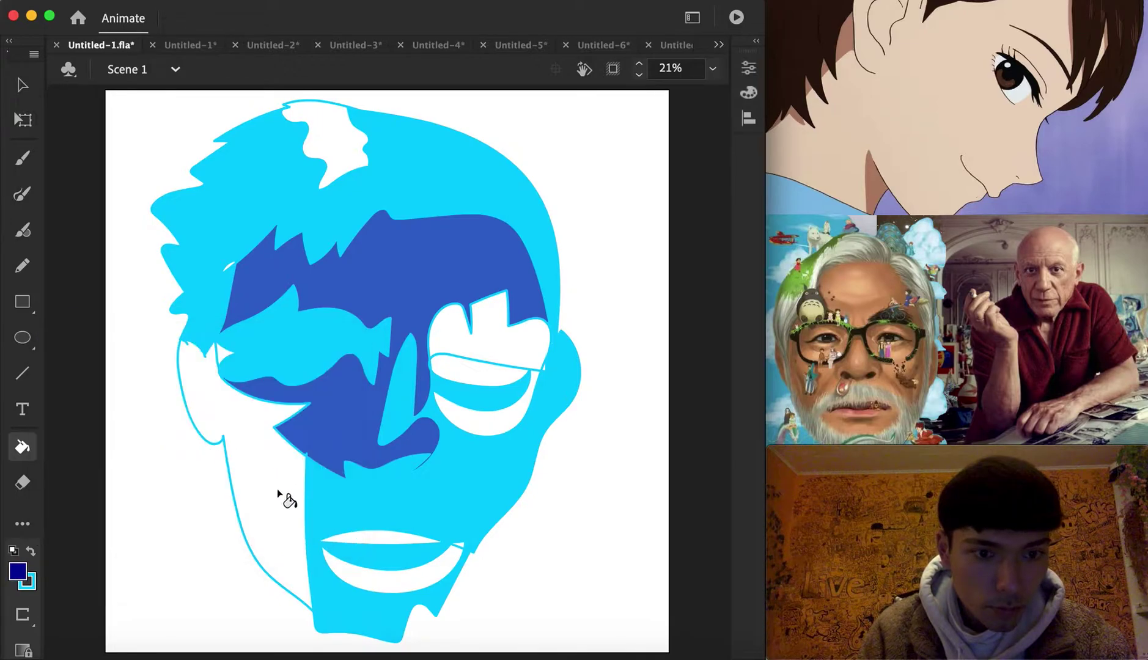
{"action": "left_click", "coordinate": [298, 543]}
{"action": "left_click", "coordinate": [387, 538]}
{"action": "left_click", "coordinate": [391, 553]}
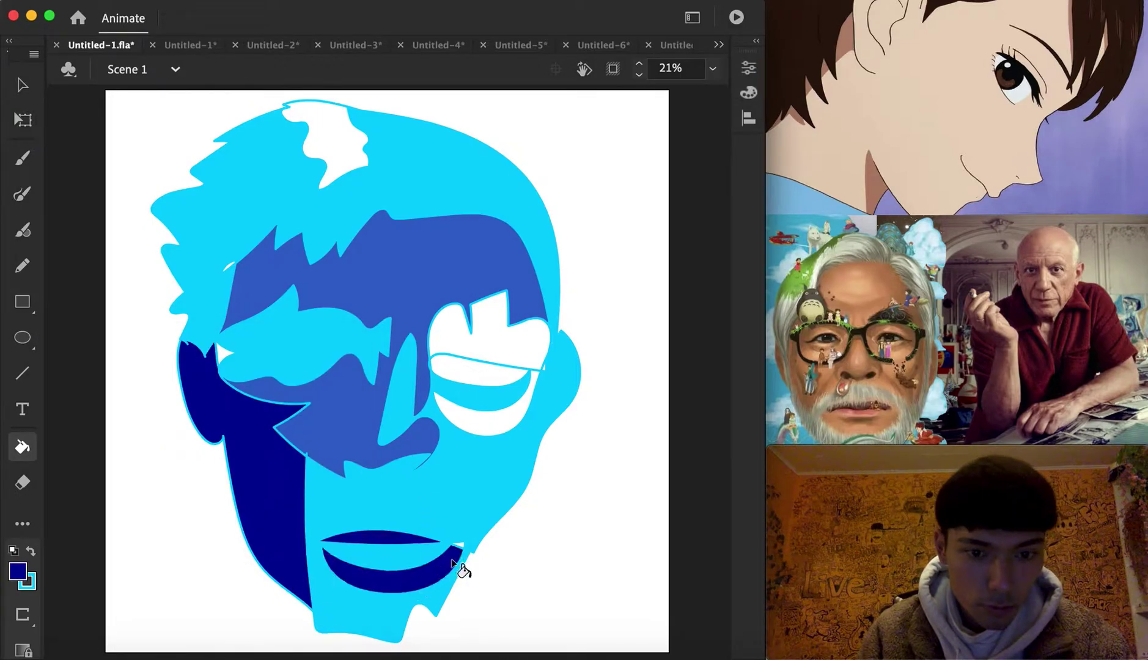
{"action": "left_click", "coordinate": [493, 399]}
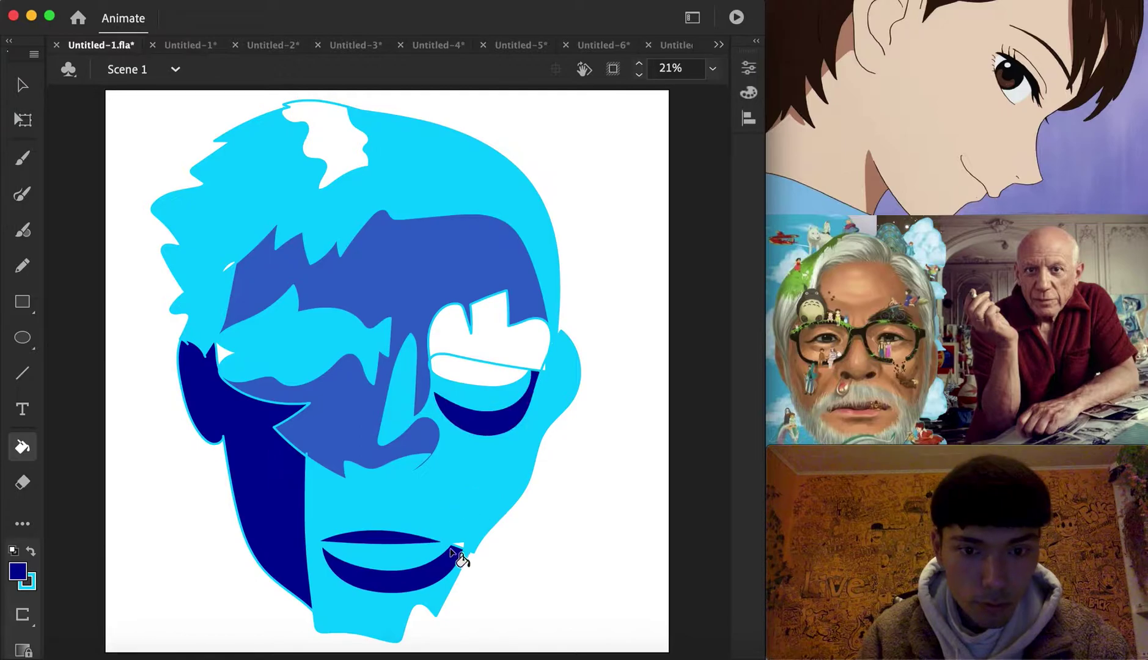
{"action": "left_click", "coordinate": [505, 358]}
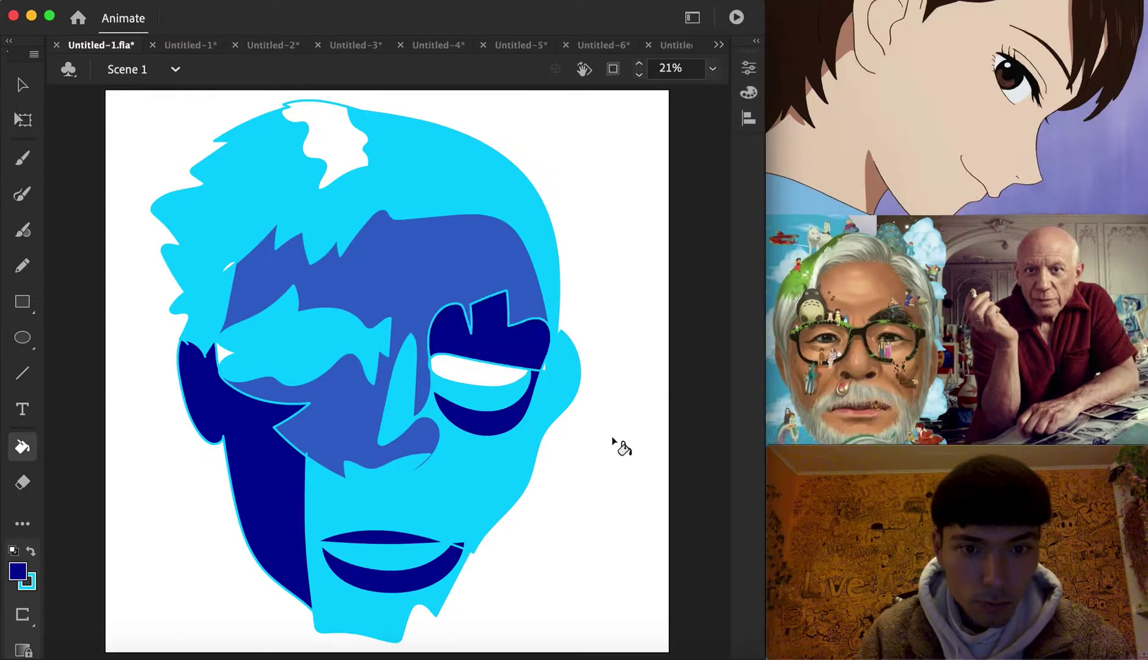
Step: Fill the narrow shape directly under the right brow with olive green
{"action": "left_click", "coordinate": [18, 572]}
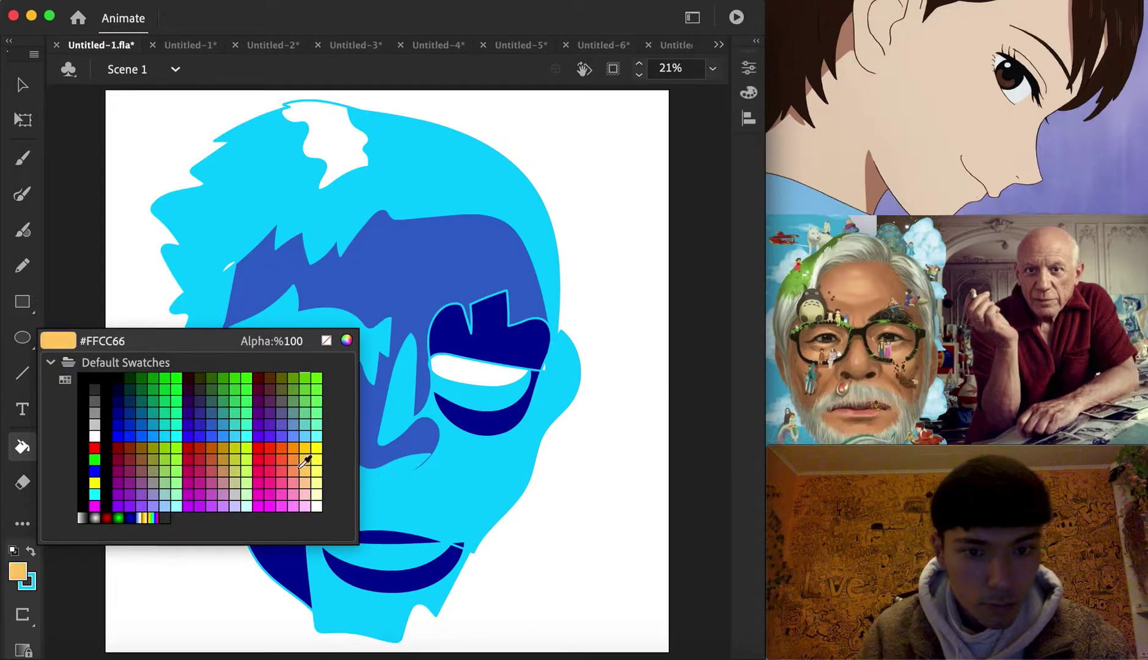
{"action": "left_click", "coordinate": [300, 377]}
{"action": "left_click", "coordinate": [486, 378]}
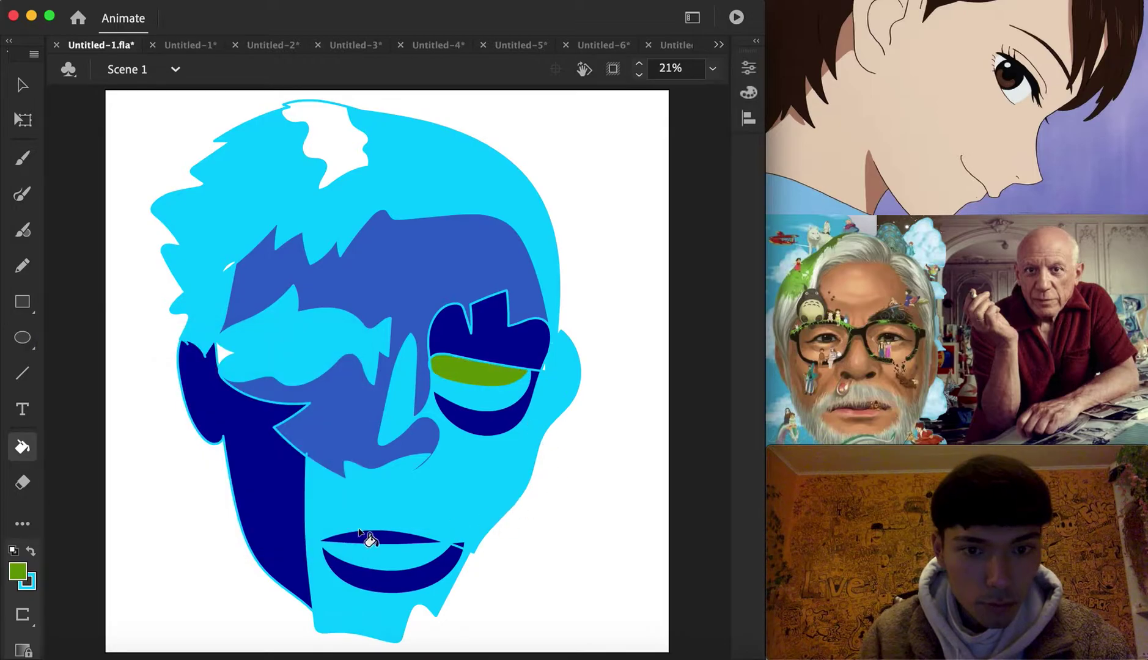
Step: Fill the open mouth of the fish-shaped left eye with black and brush a small black dot for the fish's eye
{"action": "left_click", "coordinate": [13, 574]}
{"action": "left_click", "coordinate": [102, 382]}
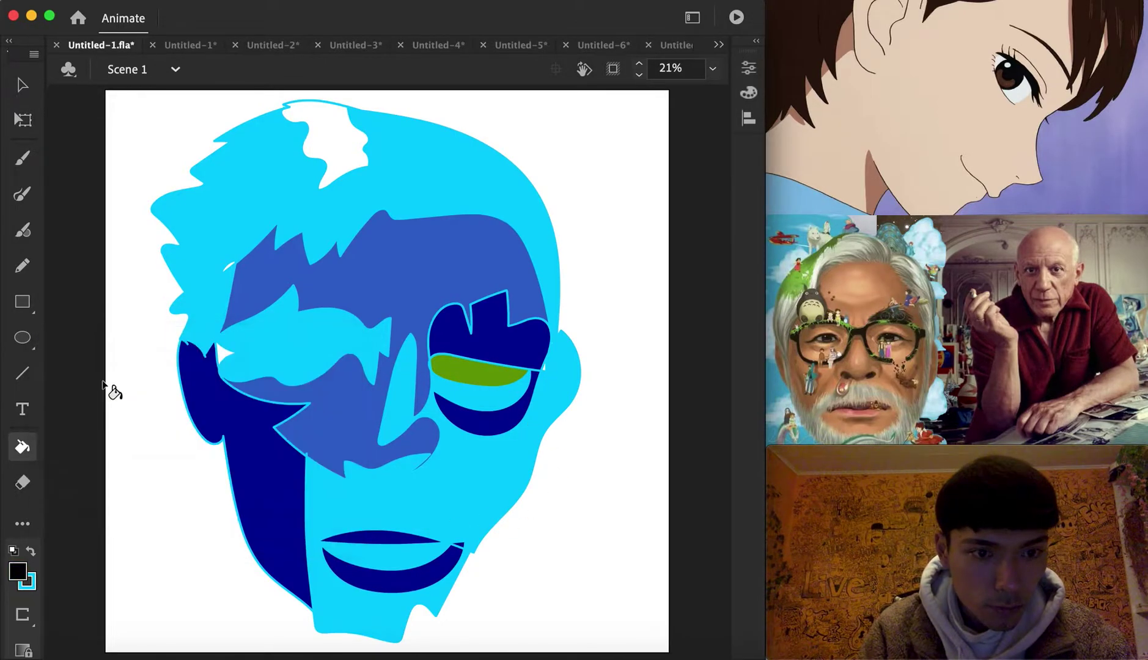
{"action": "left_click", "coordinate": [221, 354]}
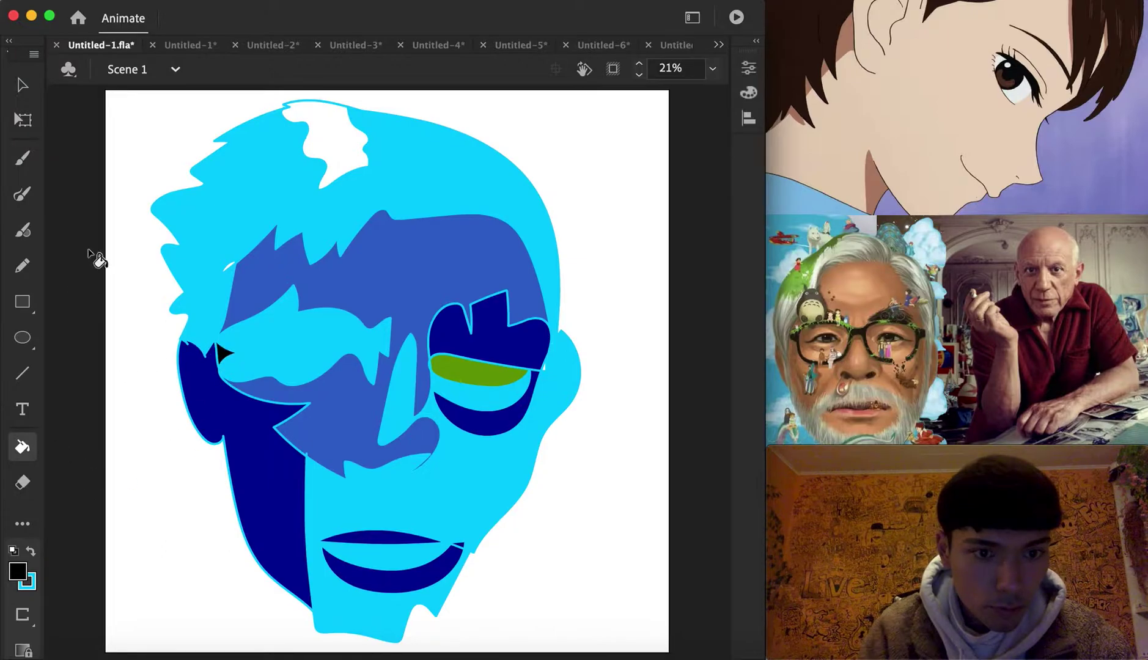
{"action": "left_click", "coordinate": [23, 194]}
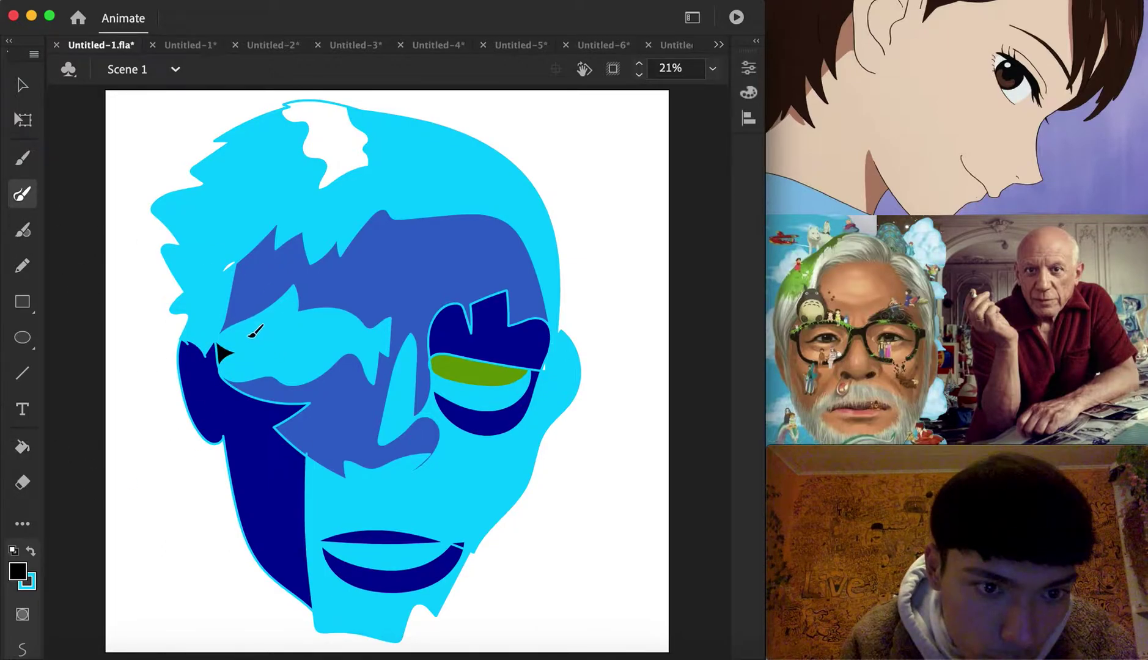
{"action": "left_click", "coordinate": [35, 577]}
{"action": "left_click", "coordinate": [36, 576]}
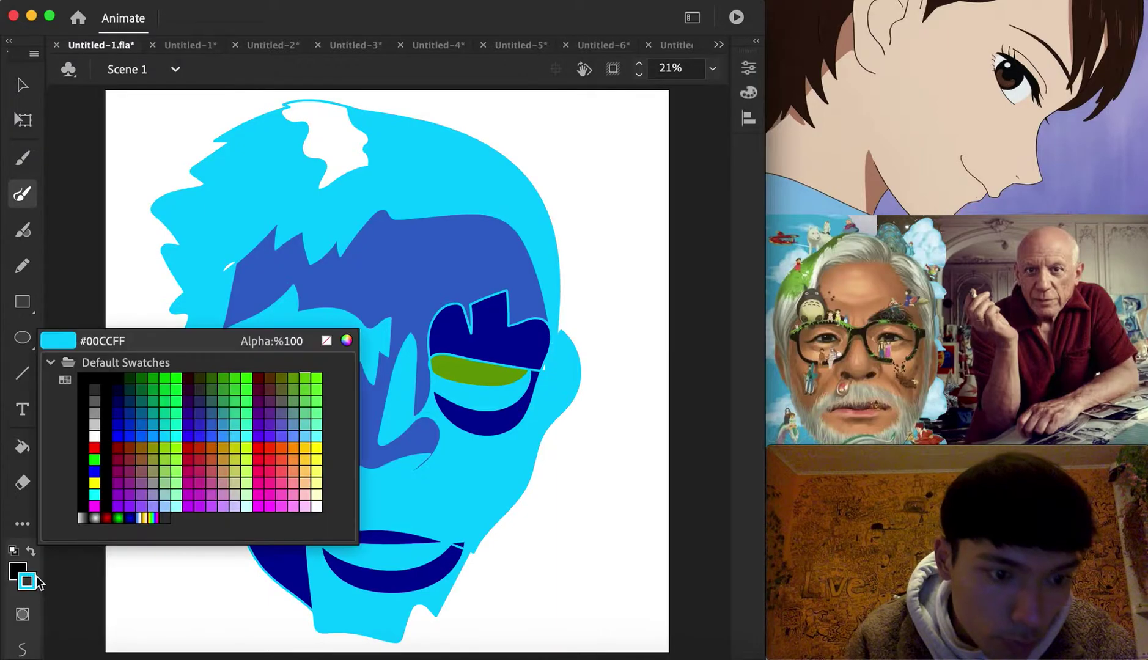
{"action": "left_click", "coordinate": [97, 378]}
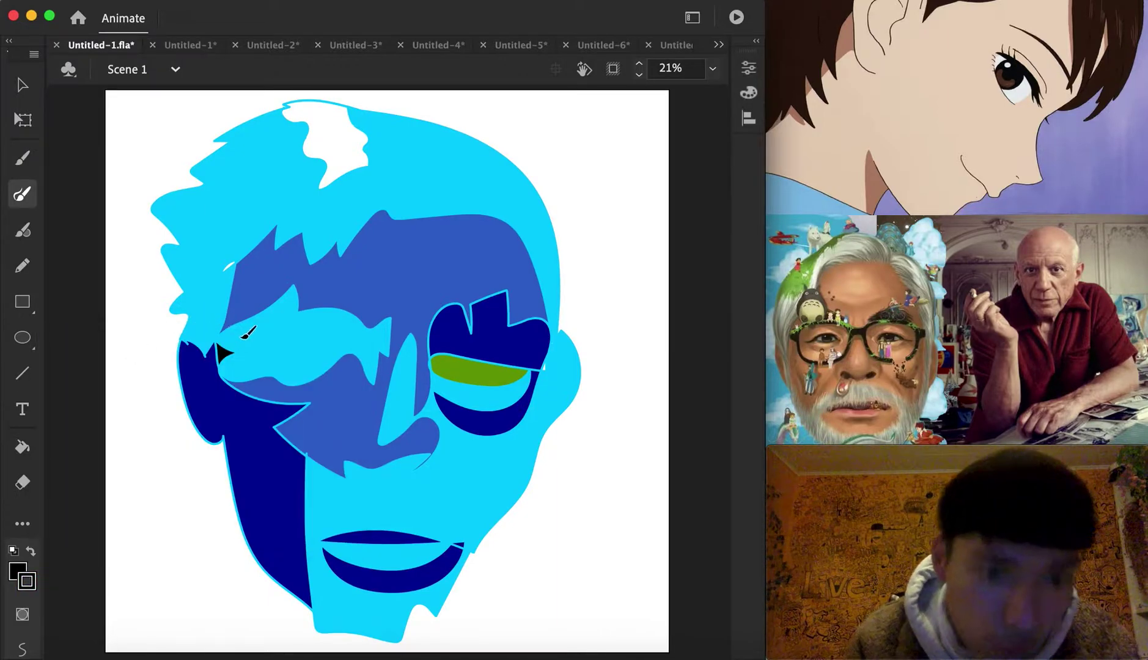
{"action": "left_click", "coordinate": [239, 335]}
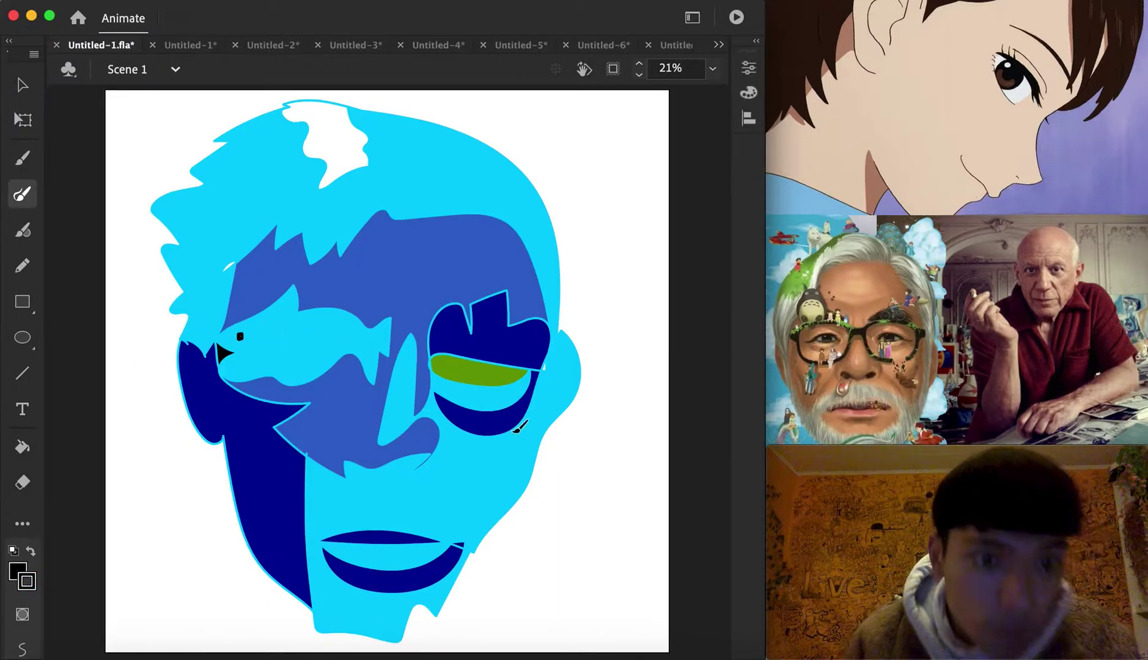
Step: Fill the wavy patch at the crown of the hair with black
{"action": "left_click", "coordinate": [22, 447]}
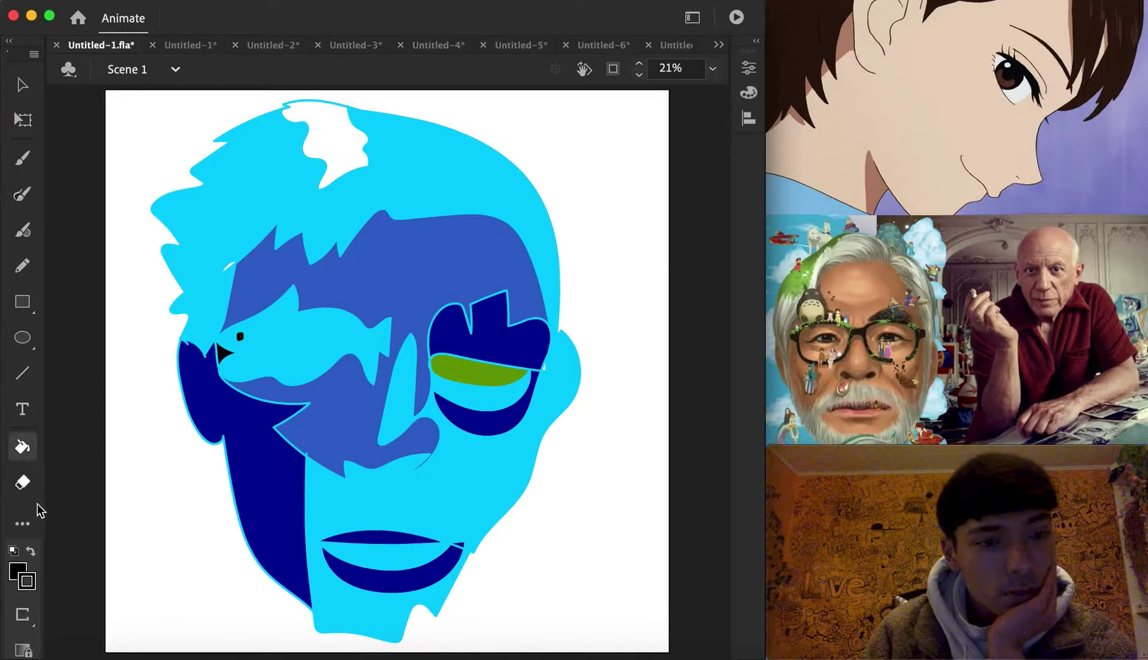
{"action": "left_click", "coordinate": [333, 158]}
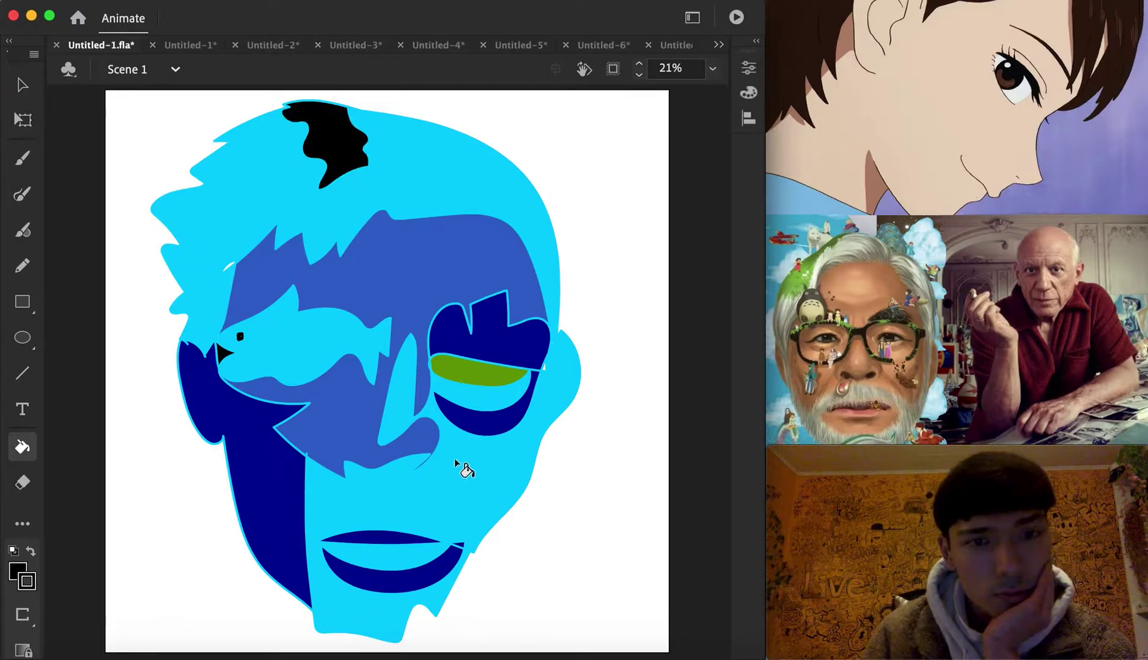
Step: Fill the white slivers at the left temple and at the outer end of the right brow with black
{"action": "left_click", "coordinate": [229, 267]}
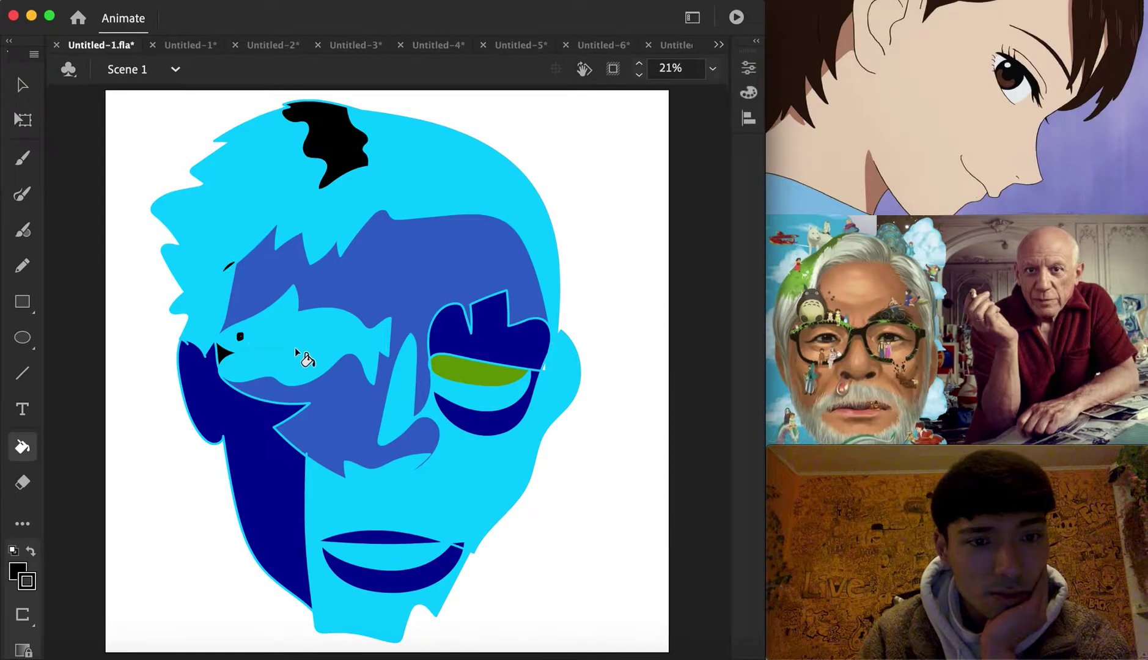
{"action": "left_click", "coordinate": [546, 371]}
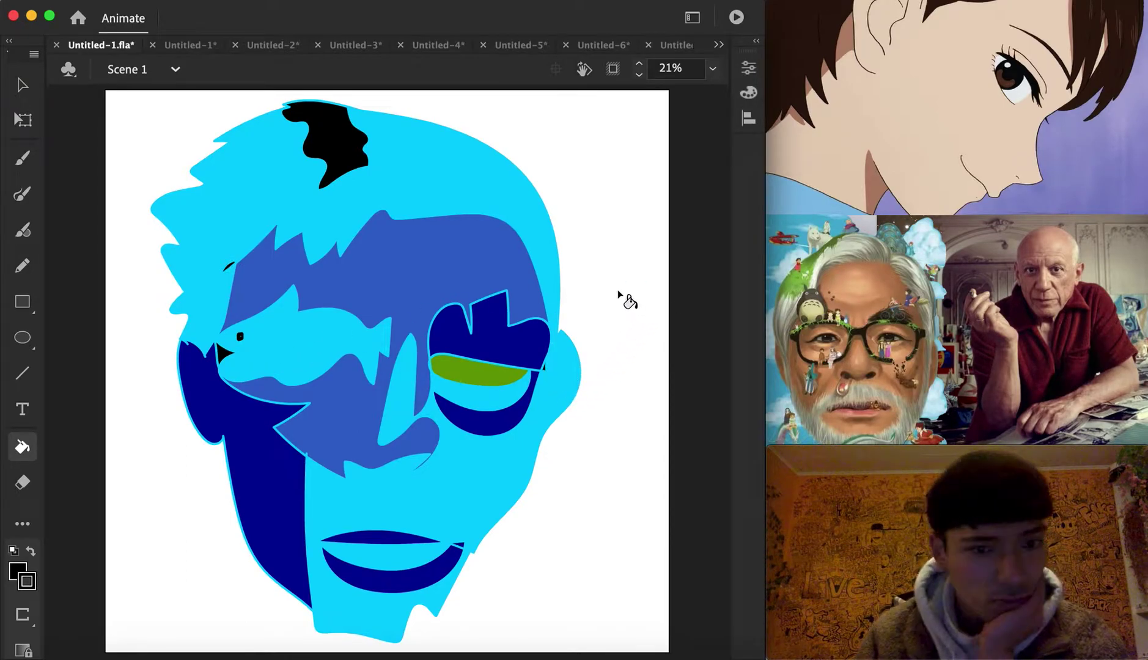
Step: In the blank Untitled-1* document, brush a second face's outline with nose, almond eyes, lips, right ear, jaw and chin
{"action": "left_click", "coordinate": [190, 46]}
{"action": "left_click", "coordinate": [22, 194]}
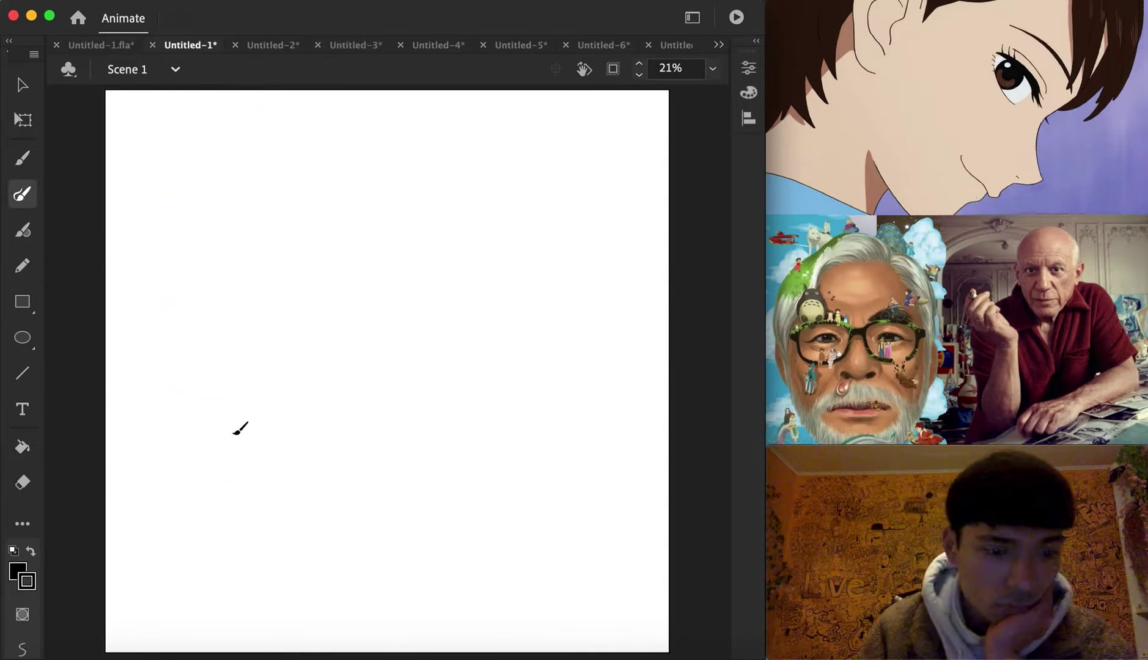
{"action": "mouse_move", "coordinate": [339, 439]}
{"action": "left_mouse_down"}
{"action": "mouse_move", "coordinate": [381, 423]}
{"action": "mouse_move", "coordinate": [376, 444]}
{"action": "mouse_move", "coordinate": [406, 421]}
{"action": "mouse_move", "coordinate": [397, 313]}
{"action": "mouse_move", "coordinate": [344, 411]}
{"action": "mouse_move", "coordinate": [320, 303]}
{"action": "mouse_move", "coordinate": [295, 286]}
{"action": "mouse_move", "coordinate": [220, 311]}
{"action": "mouse_move", "coordinate": [236, 328]}
{"action": "mouse_move", "coordinate": [306, 323]}
{"action": "mouse_move", "coordinate": [324, 305]}
{"action": "mouse_move", "coordinate": [286, 329]}
{"action": "mouse_move", "coordinate": [302, 287]}
{"action": "mouse_move", "coordinate": [274, 294]}
{"action": "mouse_move", "coordinate": [304, 301]}
{"action": "left_mouse_up"}
{"action": "mouse_move", "coordinate": [389, 300]}
{"action": "left_mouse_down"}
{"action": "mouse_move", "coordinate": [494, 281]}
{"action": "mouse_move", "coordinate": [483, 303]}
{"action": "mouse_move", "coordinate": [392, 306]}
{"action": "mouse_move", "coordinate": [475, 290]}
{"action": "mouse_move", "coordinate": [451, 266]}
{"action": "mouse_move", "coordinate": [454, 287]}
{"action": "mouse_move", "coordinate": [535, 254]}
{"action": "mouse_move", "coordinate": [531, 333]}
{"action": "mouse_move", "coordinate": [455, 514]}
{"action": "mouse_move", "coordinate": [333, 511]}
{"action": "mouse_move", "coordinate": [343, 526]}
{"action": "mouse_move", "coordinate": [442, 507]}
{"action": "mouse_move", "coordinate": [386, 550]}
{"action": "mouse_move", "coordinate": [334, 532]}
{"action": "mouse_move", "coordinate": [327, 506]}
{"action": "mouse_move", "coordinate": [391, 487]}
{"action": "mouse_move", "coordinate": [432, 491]}
{"action": "mouse_move", "coordinate": [454, 511]}
{"action": "left_mouse_up"}
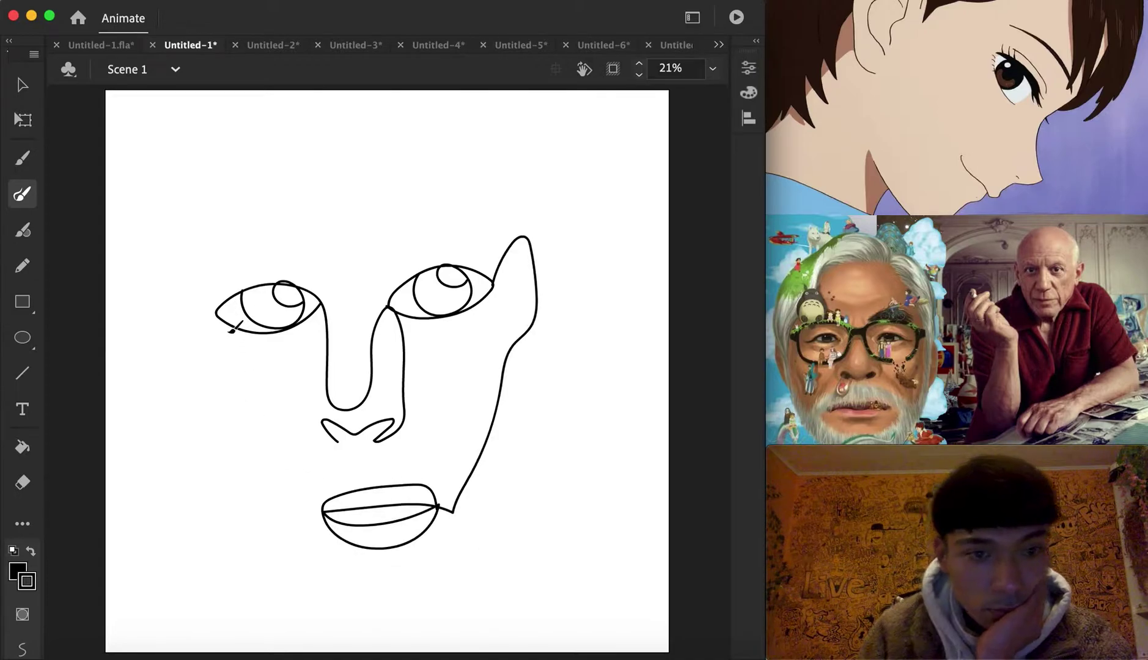
{"action": "left_click_drag", "start_coordinate": [231, 324], "coordinate": [239, 316]}
{"action": "mouse_move", "coordinate": [287, 491]}
{"action": "left_mouse_down"}
{"action": "mouse_move", "coordinate": [330, 575]}
{"action": "mouse_move", "coordinate": [365, 594]}
{"action": "mouse_move", "coordinate": [434, 559]}
{"action": "mouse_move", "coordinate": [454, 512]}
{"action": "left_mouse_up"}
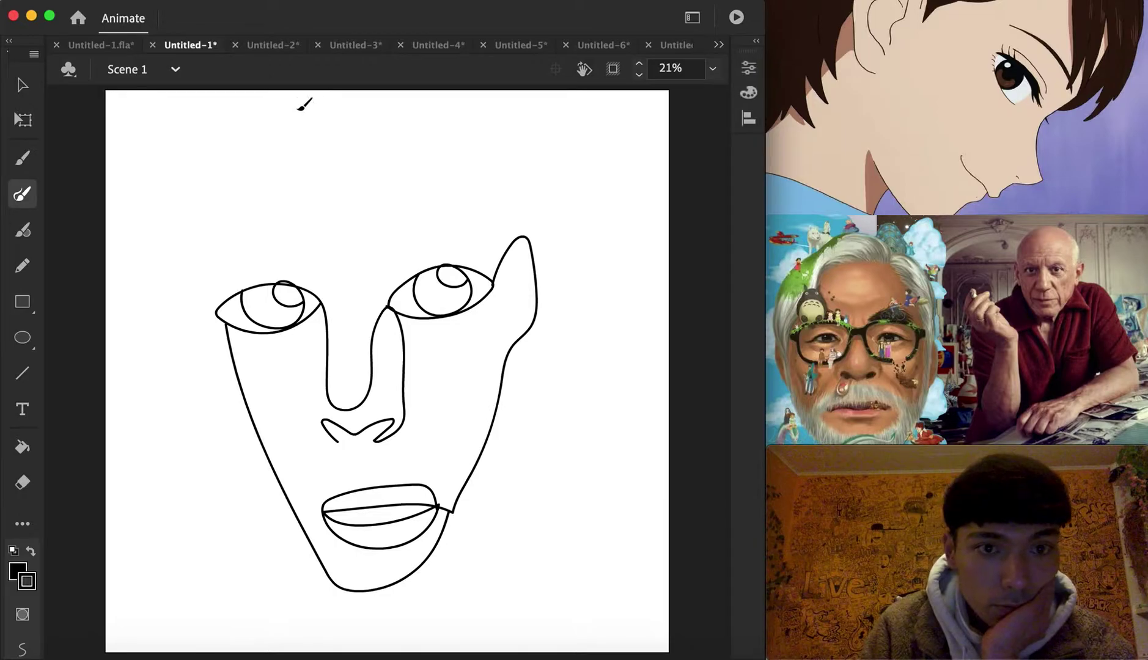
Step: Undo the hair line brushed beside the left cheek and move the whole face drawing down and slightly left on the canvas
{"action": "mouse_move", "coordinate": [303, 107]}
{"action": "left_mouse_down"}
{"action": "mouse_move", "coordinate": [235, 162]}
{"action": "mouse_move", "coordinate": [200, 256]}
{"action": "mouse_move", "coordinate": [198, 355]}
{"action": "mouse_move", "coordinate": [227, 480]}
{"action": "mouse_move", "coordinate": [265, 528]}
{"action": "left_mouse_up"}
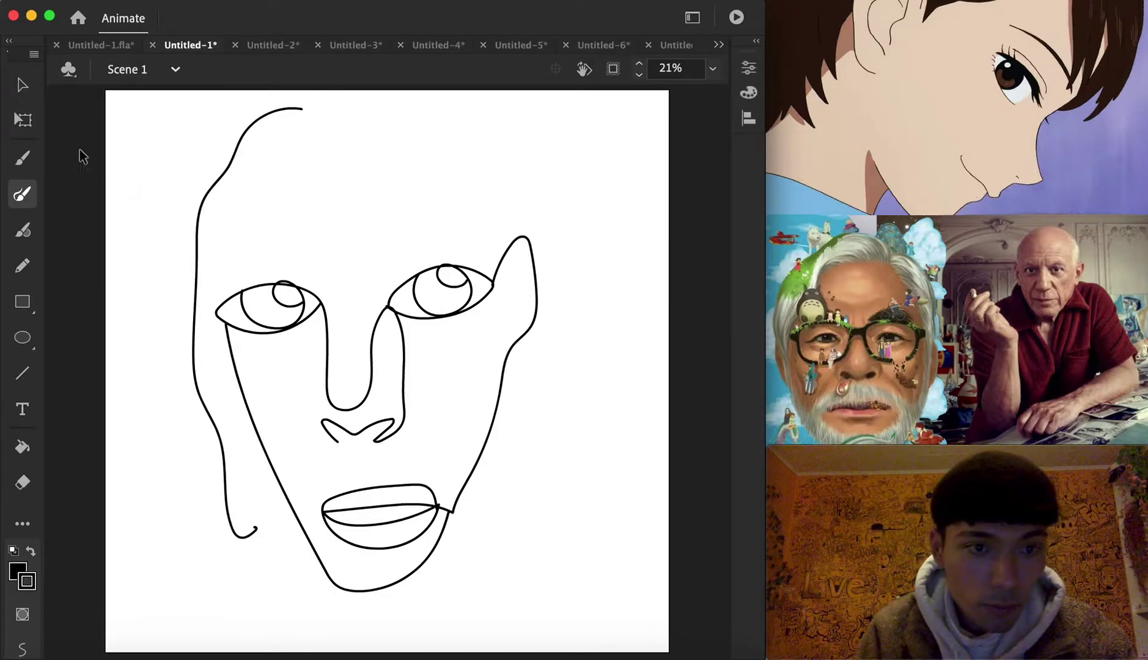
{"action": "key", "text": "super+z"}
{"action": "left_click", "coordinate": [23, 89]}
{"action": "mouse_move", "coordinate": [183, 236]}
{"action": "left_mouse_down"}
{"action": "mouse_move", "coordinate": [607, 572]}
{"action": "mouse_move", "coordinate": [592, 520]}
{"action": "left_mouse_up"}
{"action": "mouse_move", "coordinate": [450, 511]}
{"action": "left_mouse_down"}
{"action": "mouse_move", "coordinate": [445, 563]}
{"action": "mouse_move", "coordinate": [455, 534]}
{"action": "left_mouse_up"}
{"action": "left_click", "coordinate": [455, 534]}
{"action": "left_click", "coordinate": [22, 193]}
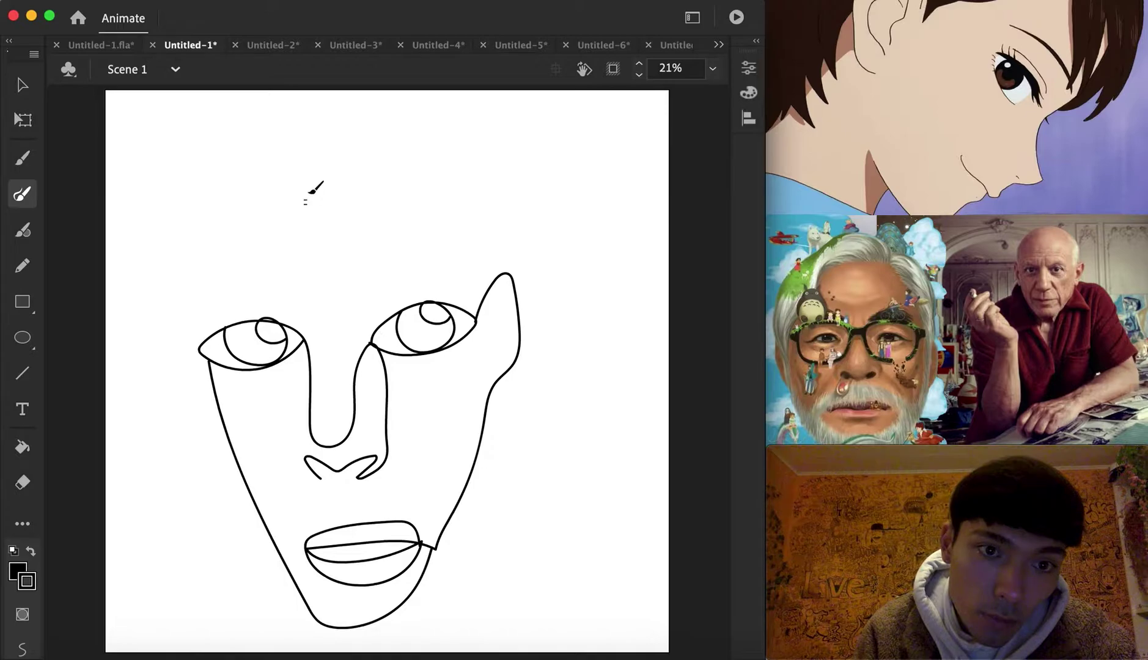
Step: Brush a spiky hairline across the forehead and a wavy outer hair contour with long strands hanging down both sides
{"action": "mouse_move", "coordinate": [309, 193]}
{"action": "left_mouse_down"}
{"action": "mouse_move", "coordinate": [352, 140]}
{"action": "mouse_move", "coordinate": [321, 208]}
{"action": "mouse_move", "coordinate": [377, 143]}
{"action": "mouse_move", "coordinate": [361, 196]}
{"action": "mouse_move", "coordinate": [406, 161]}
{"action": "mouse_move", "coordinate": [375, 203]}
{"action": "mouse_move", "coordinate": [457, 156]}
{"action": "mouse_move", "coordinate": [393, 202]}
{"action": "mouse_move", "coordinate": [482, 174]}
{"action": "mouse_move", "coordinate": [430, 198]}
{"action": "mouse_move", "coordinate": [467, 201]}
{"action": "mouse_move", "coordinate": [481, 251]}
{"action": "left_mouse_up"}
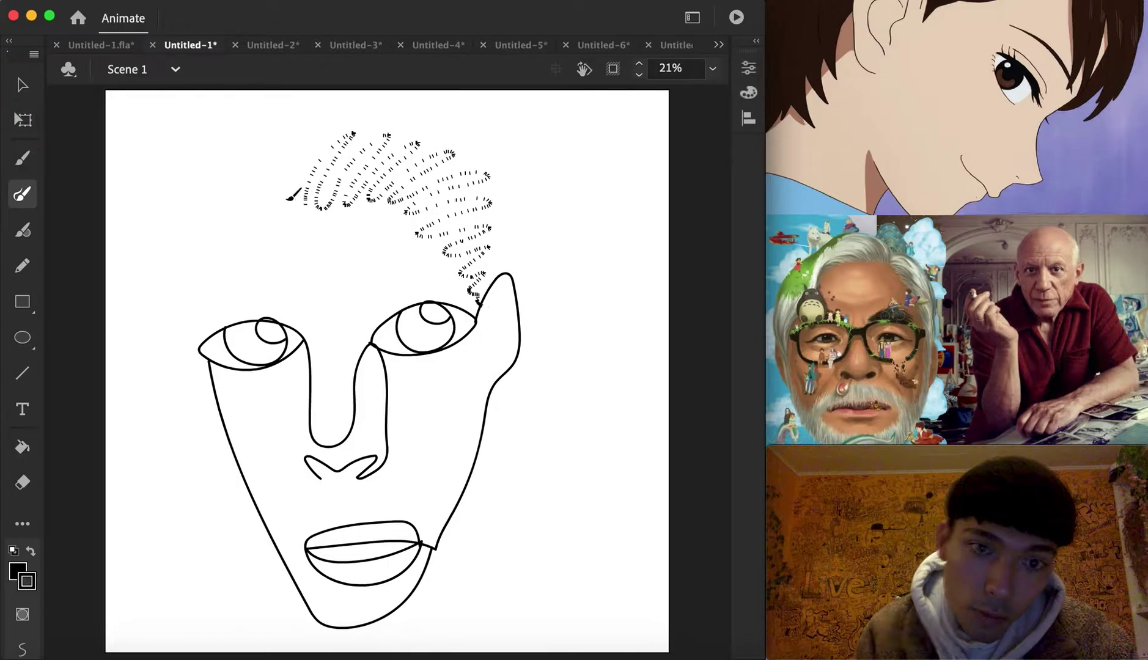
{"action": "mouse_move", "coordinate": [293, 196]}
{"action": "left_mouse_down"}
{"action": "mouse_move", "coordinate": [286, 157]}
{"action": "mouse_move", "coordinate": [282, 212]}
{"action": "mouse_move", "coordinate": [245, 196]}
{"action": "mouse_move", "coordinate": [197, 256]}
{"action": "mouse_move", "coordinate": [222, 272]}
{"action": "mouse_move", "coordinate": [202, 302]}
{"action": "left_mouse_up"}
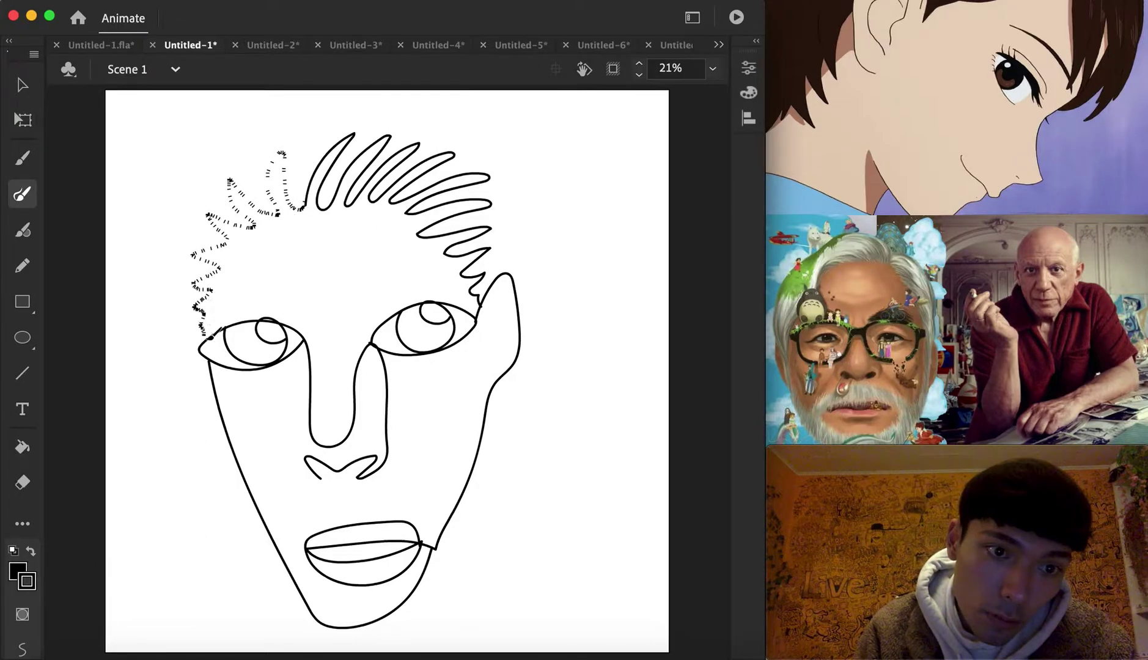
{"action": "mouse_move", "coordinate": [289, 106]}
{"action": "left_mouse_down"}
{"action": "mouse_move", "coordinate": [193, 172]}
{"action": "mouse_move", "coordinate": [171, 229]}
{"action": "mouse_move", "coordinate": [167, 328]}
{"action": "mouse_move", "coordinate": [200, 535]}
{"action": "mouse_move", "coordinate": [192, 441]}
{"action": "mouse_move", "coordinate": [225, 565]}
{"action": "mouse_move", "coordinate": [237, 567]}
{"action": "mouse_move", "coordinate": [241, 508]}
{"action": "mouse_move", "coordinate": [280, 590]}
{"action": "mouse_move", "coordinate": [300, 543]}
{"action": "left_mouse_up"}
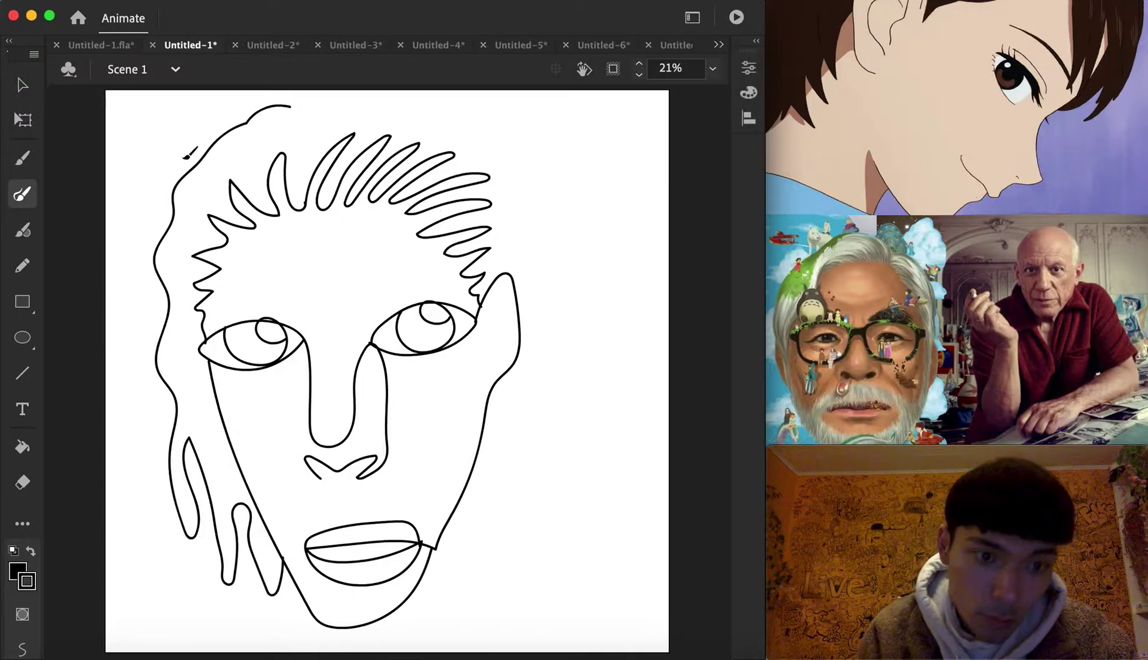
{"action": "mouse_move", "coordinate": [300, 105]}
{"action": "left_mouse_down"}
{"action": "mouse_move", "coordinate": [402, 98]}
{"action": "mouse_move", "coordinate": [522, 142]}
{"action": "mouse_move", "coordinate": [542, 203]}
{"action": "mouse_move", "coordinate": [551, 576]}
{"action": "mouse_move", "coordinate": [528, 514]}
{"action": "mouse_move", "coordinate": [529, 421]}
{"action": "mouse_move", "coordinate": [511, 468]}
{"action": "mouse_move", "coordinate": [510, 555]}
{"action": "mouse_move", "coordinate": [490, 545]}
{"action": "mouse_move", "coordinate": [488, 491]}
{"action": "mouse_move", "coordinate": [451, 582]}
{"action": "mouse_move", "coordinate": [449, 527]}
{"action": "left_mouse_up"}
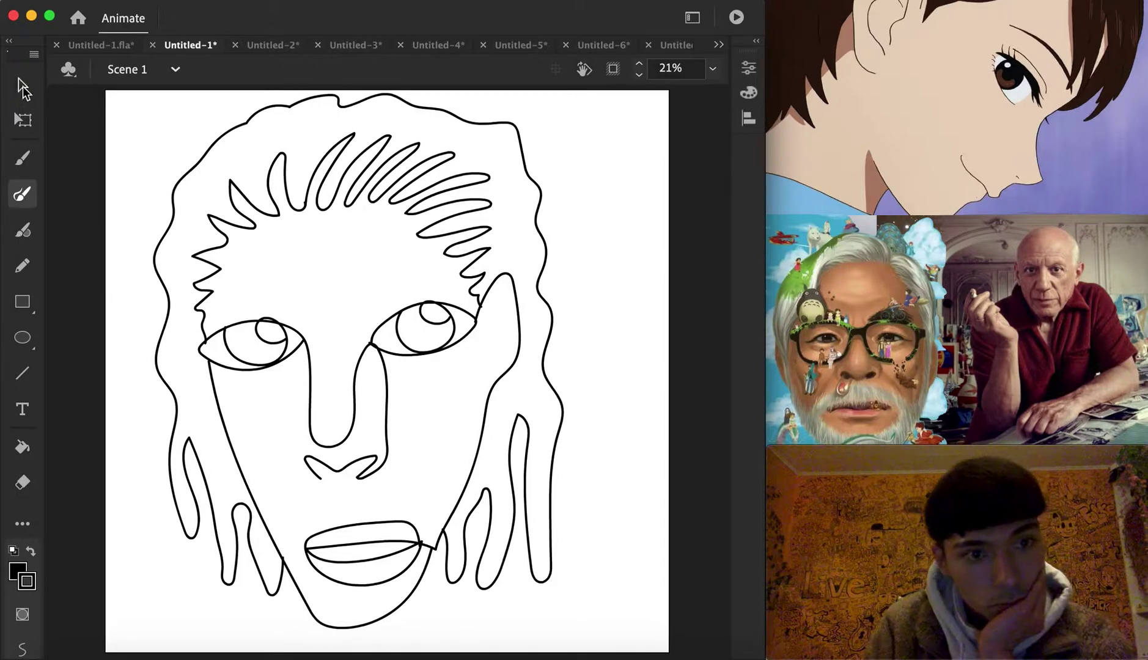
{"action": "left_click", "coordinate": [23, 87]}
{"action": "mouse_move", "coordinate": [520, 436]}
{"action": "left_mouse_down"}
{"action": "mouse_move", "coordinate": [595, 589]}
{"action": "mouse_move", "coordinate": [611, 589]}
{"action": "left_mouse_up"}
{"action": "left_click", "coordinate": [612, 496]}
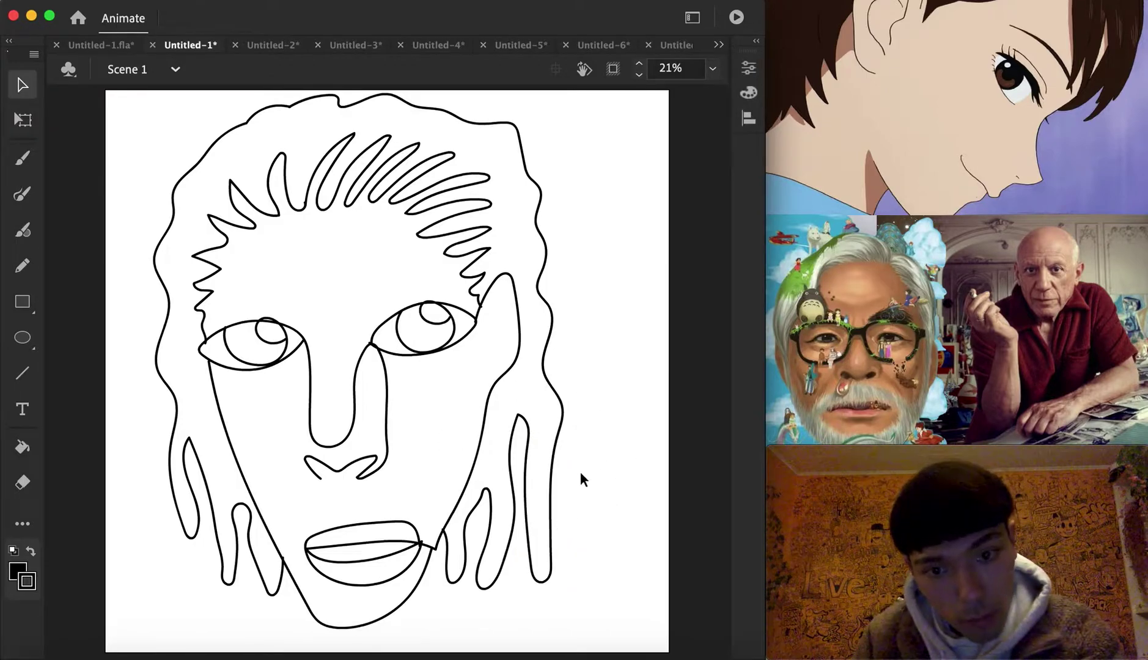
Step: Brush a small wavy bun on the hair's right edge and delete the outline segment of the rightmost strand
{"action": "left_click", "coordinate": [32, 195]}
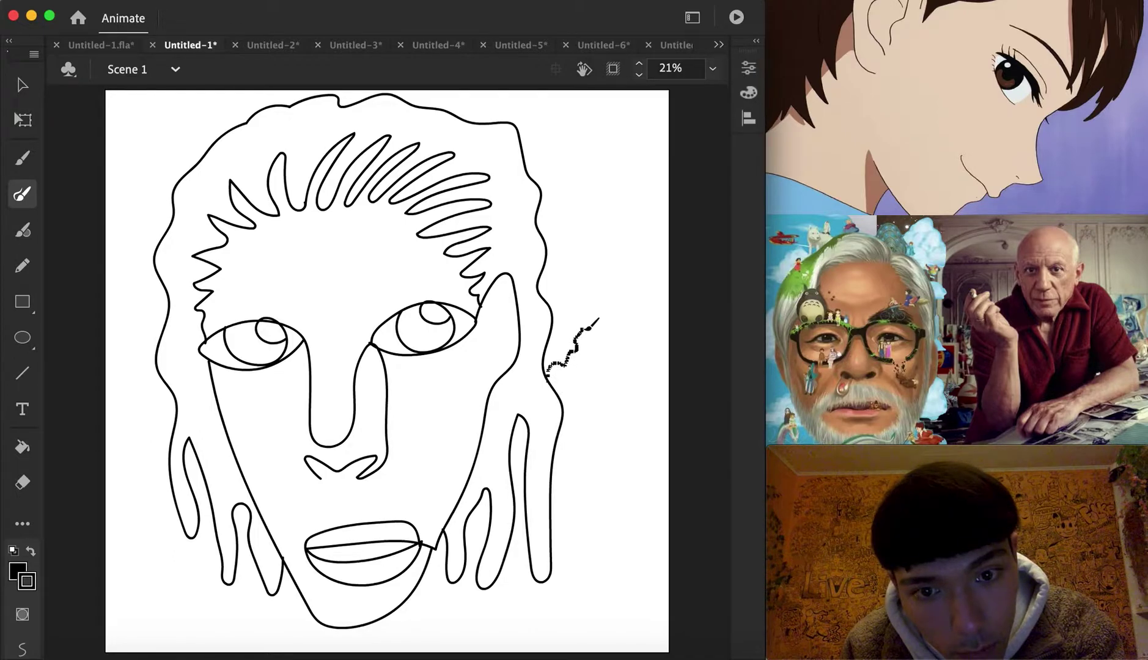
{"action": "left_click_drag", "start_coordinate": [555, 314], "coordinate": [556, 314]}
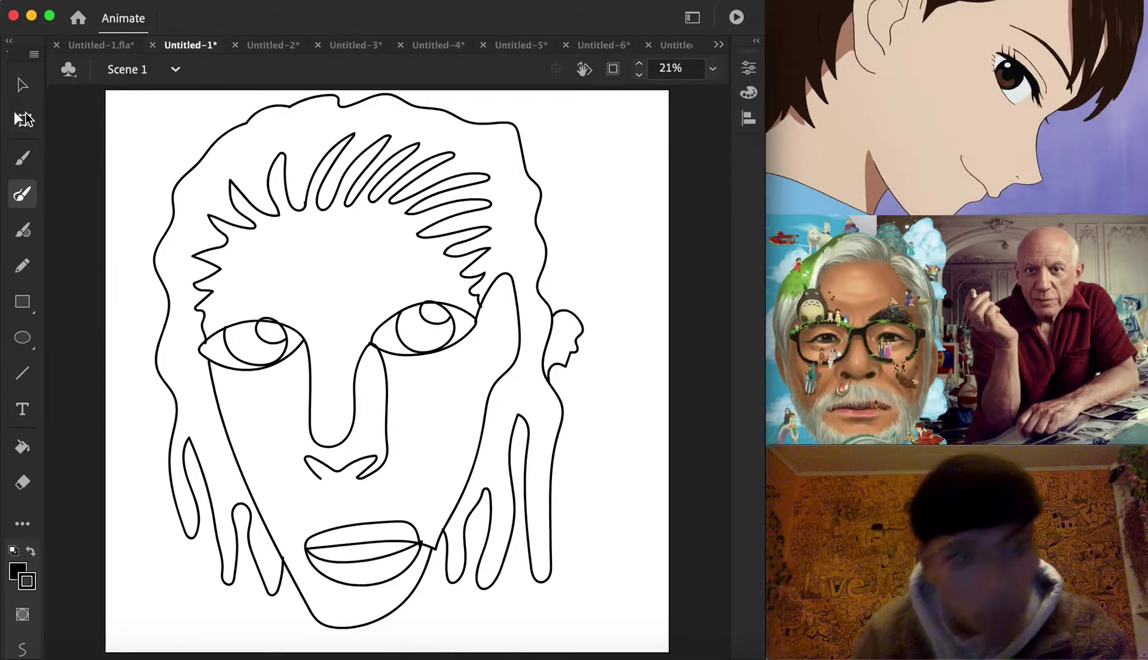
{"action": "key", "text": "v"}
{"action": "left_click", "coordinate": [543, 362]}
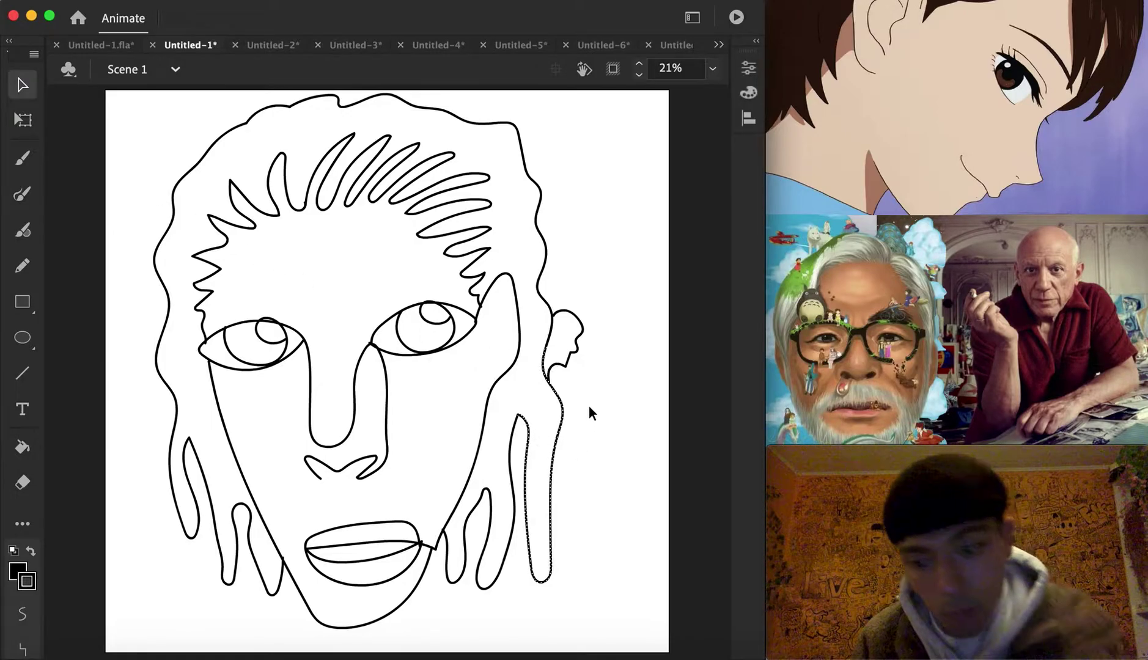
{"action": "key", "text": "Delete"}
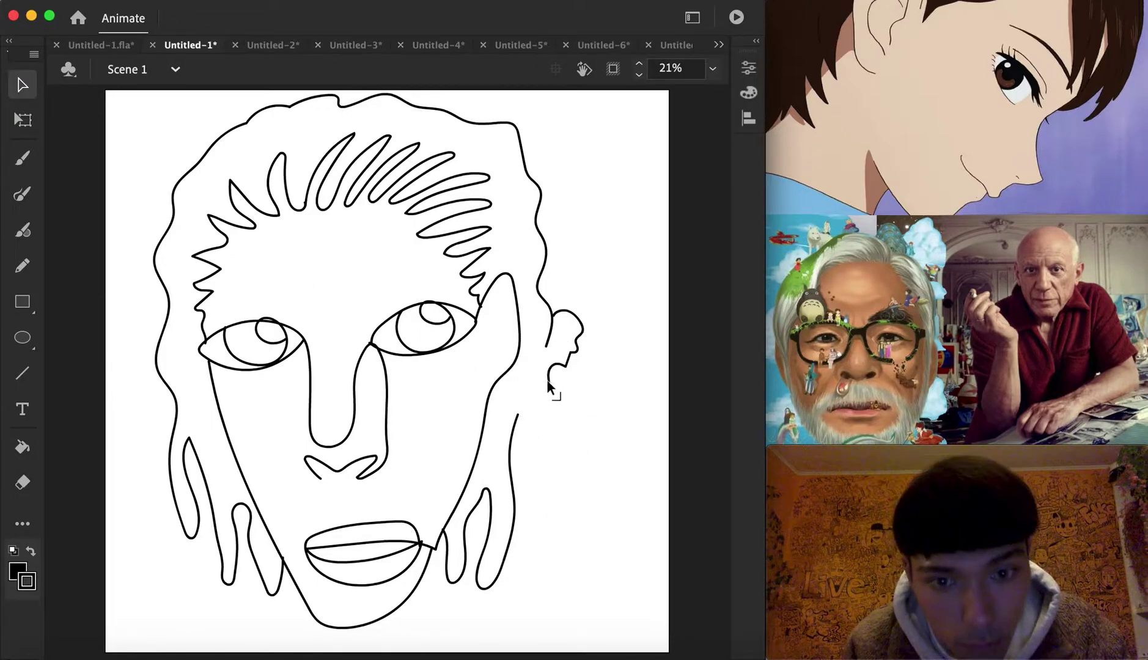
Step: Rebuild the rightmost strand by stretching the bun's lower line end into an outward-curved edge and brushing a new inner edge
{"action": "mouse_move", "coordinate": [549, 381]}
{"action": "left_mouse_down"}
{"action": "mouse_move", "coordinate": [559, 449]}
{"action": "mouse_move", "coordinate": [531, 585]}
{"action": "left_mouse_up"}
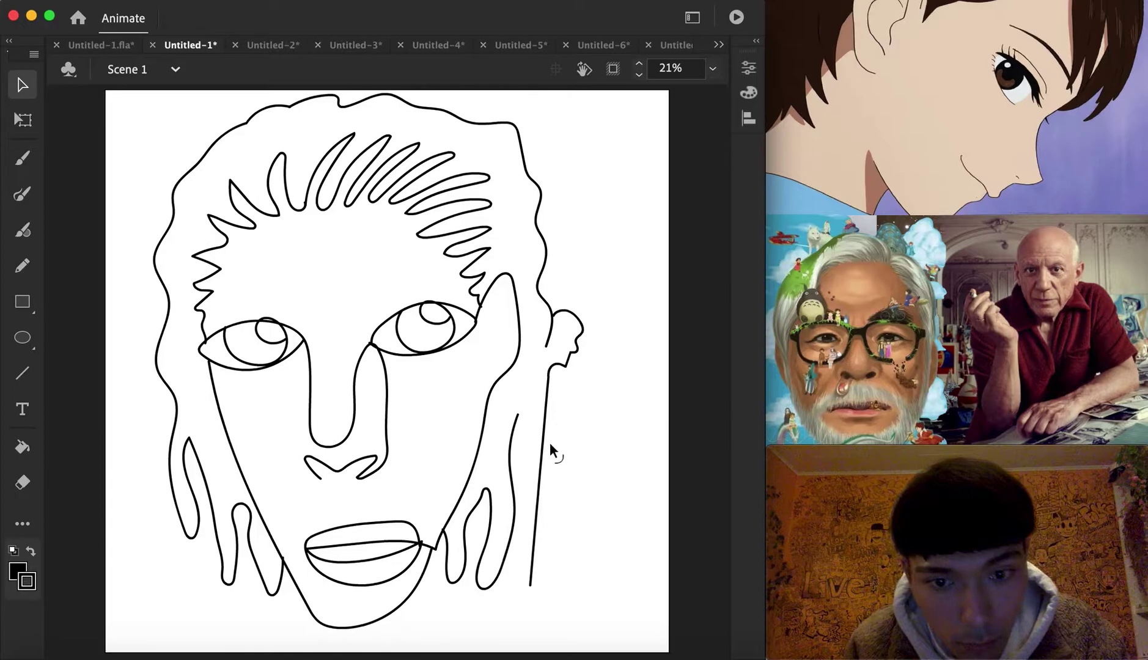
{"action": "left_click_drag", "start_coordinate": [550, 442], "coordinate": [560, 449]}
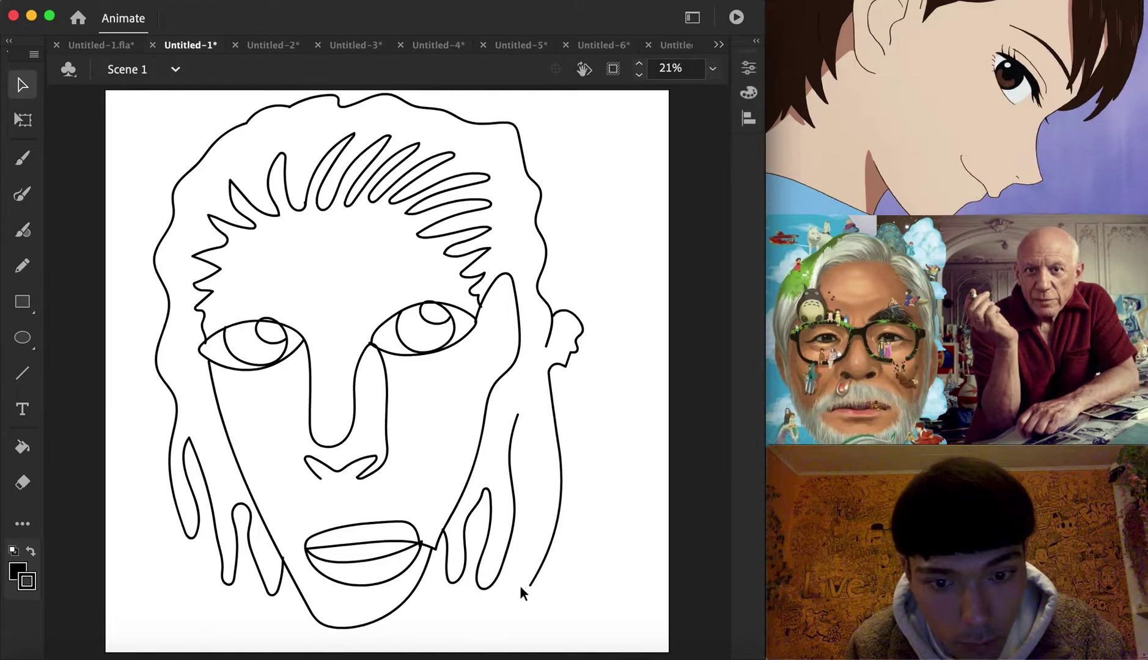
{"action": "left_click", "coordinate": [22, 194]}
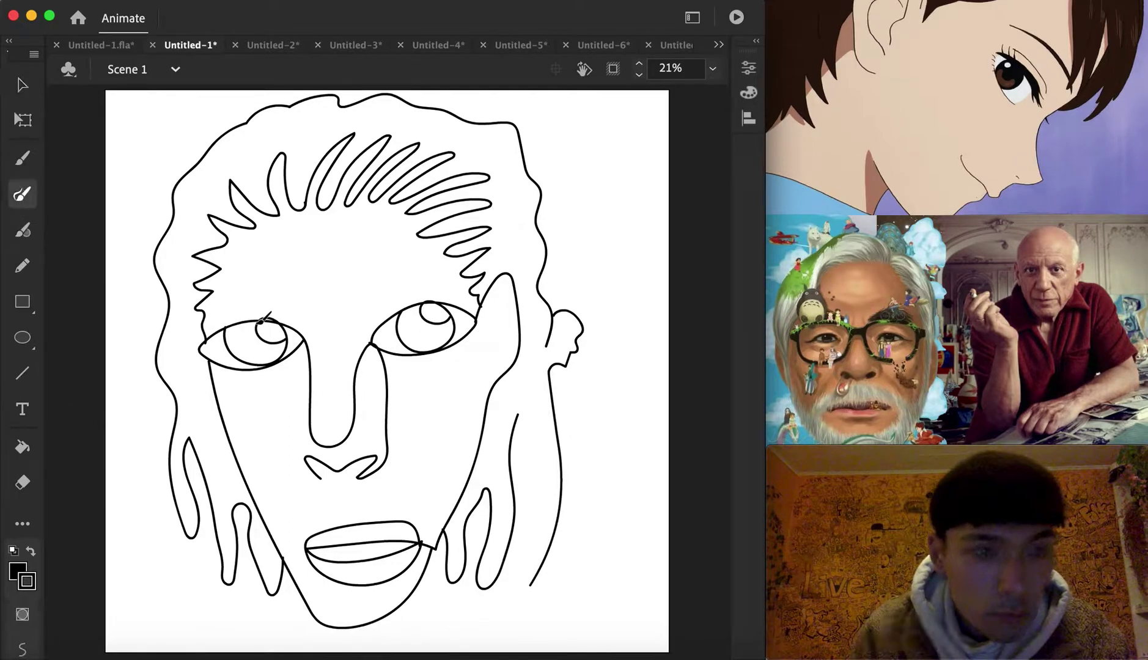
{"action": "mouse_move", "coordinate": [515, 415]}
{"action": "left_mouse_down"}
{"action": "mouse_move", "coordinate": [533, 486]}
{"action": "mouse_move", "coordinate": [522, 581]}
{"action": "mouse_move", "coordinate": [548, 569]}
{"action": "left_mouse_up"}
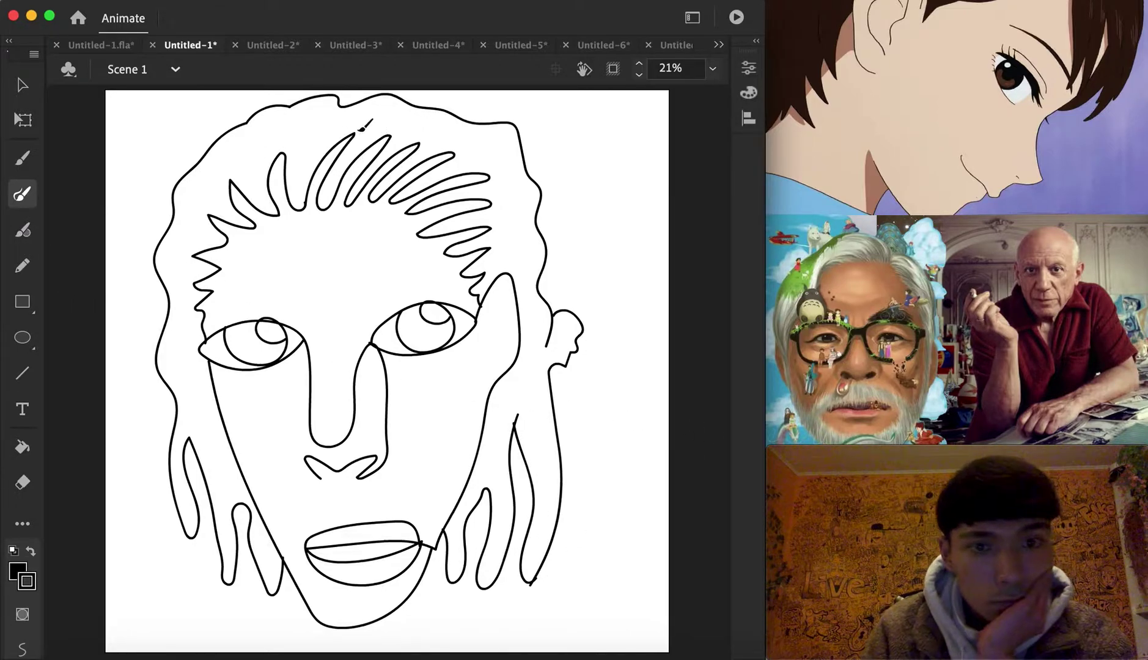
Step: Brush wavy and jagged dividing lines inside the hair across the crown, down the left side and around the right ear
{"action": "mouse_move", "coordinate": [362, 130]}
{"action": "left_mouse_down"}
{"action": "mouse_move", "coordinate": [416, 125]}
{"action": "mouse_move", "coordinate": [478, 138]}
{"action": "mouse_move", "coordinate": [515, 194]}
{"action": "mouse_move", "coordinate": [504, 204]}
{"action": "mouse_move", "coordinate": [549, 252]}
{"action": "left_mouse_up"}
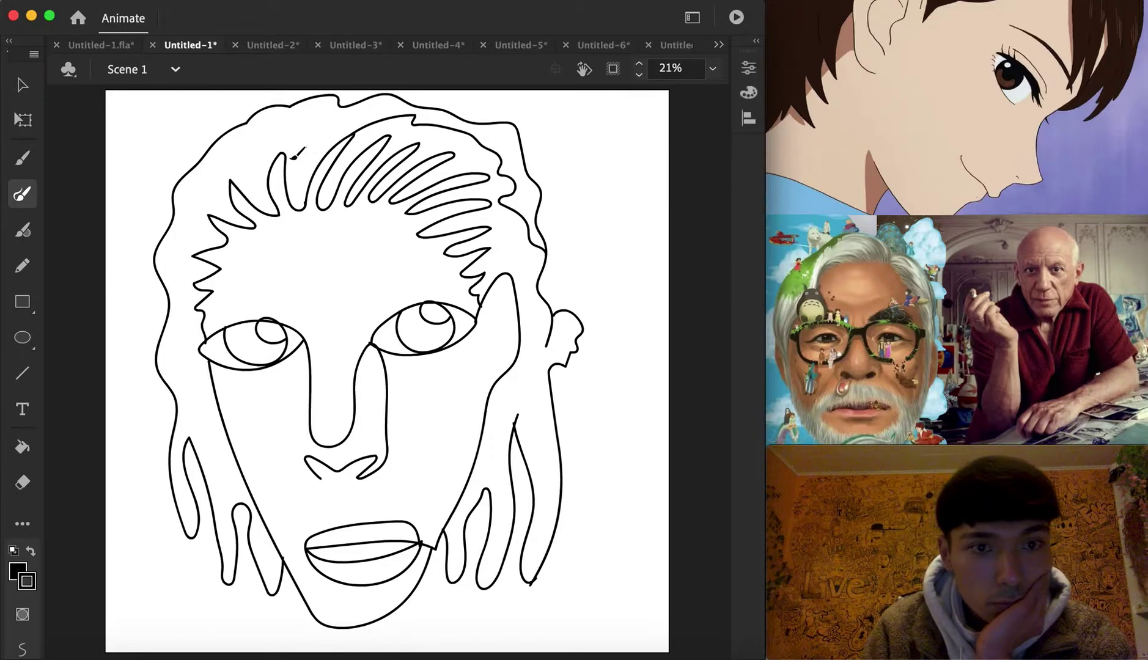
{"action": "mouse_move", "coordinate": [292, 138]}
{"action": "left_mouse_down"}
{"action": "mouse_move", "coordinate": [247, 182]}
{"action": "mouse_move", "coordinate": [227, 165]}
{"action": "mouse_move", "coordinate": [207, 177]}
{"action": "mouse_move", "coordinate": [202, 204]}
{"action": "left_mouse_up"}
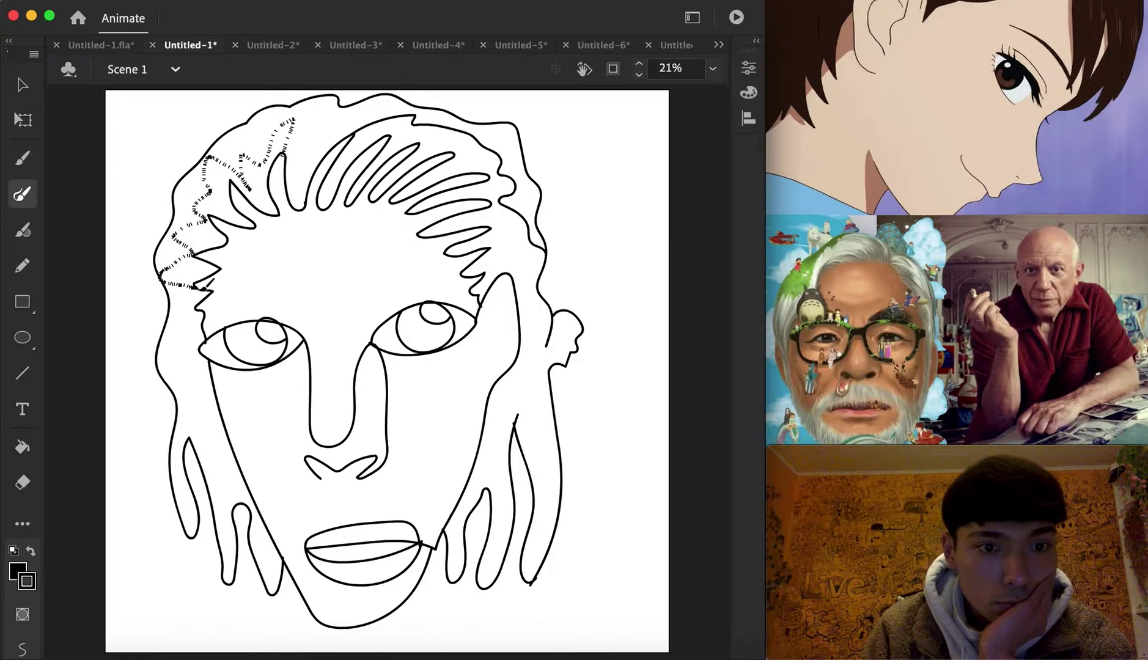
{"action": "mouse_move", "coordinate": [211, 282]}
{"action": "left_mouse_down"}
{"action": "mouse_move", "coordinate": [197, 374]}
{"action": "mouse_move", "coordinate": [216, 460]}
{"action": "mouse_move", "coordinate": [227, 488]}
{"action": "mouse_move", "coordinate": [233, 457]}
{"action": "mouse_move", "coordinate": [254, 506]}
{"action": "left_mouse_up"}
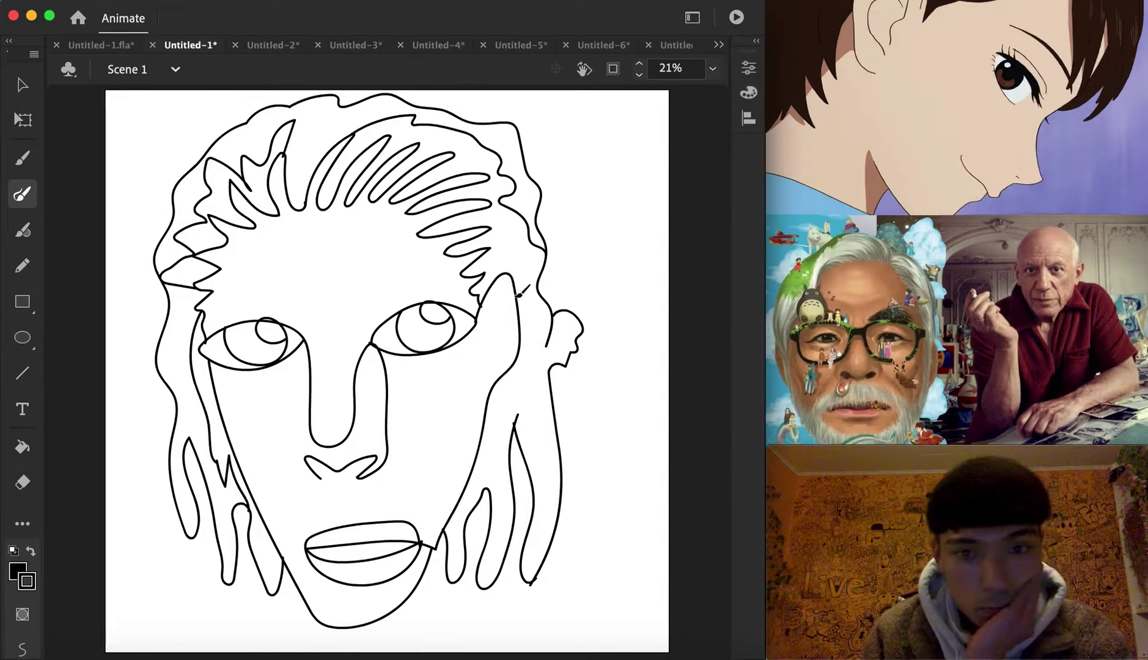
{"action": "left_click_drag", "start_coordinate": [495, 249], "coordinate": [523, 280]}
{"action": "mouse_move", "coordinate": [539, 401]}
{"action": "left_mouse_down"}
{"action": "mouse_move", "coordinate": [536, 428]}
{"action": "mouse_move", "coordinate": [513, 388]}
{"action": "mouse_move", "coordinate": [532, 431]}
{"action": "left_mouse_up"}
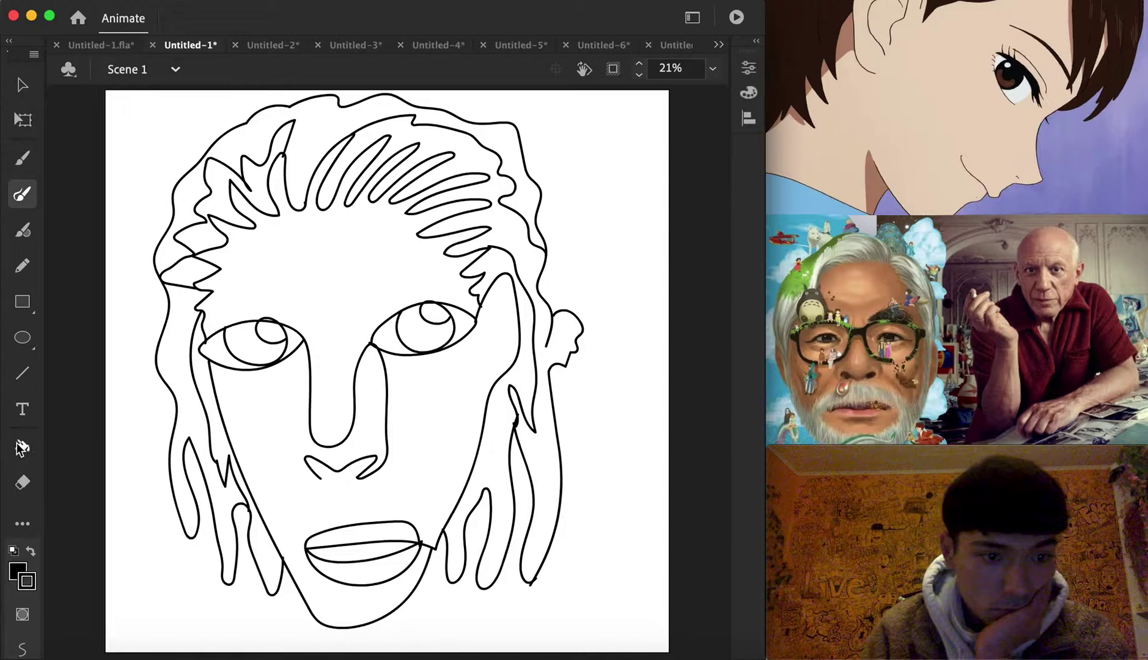
Step: Fill the crown's outer hair band, the inner strands beside the right ear and the left hanging strands with black
{"action": "key", "text": "k"}
{"action": "left_click", "coordinate": [330, 125]}
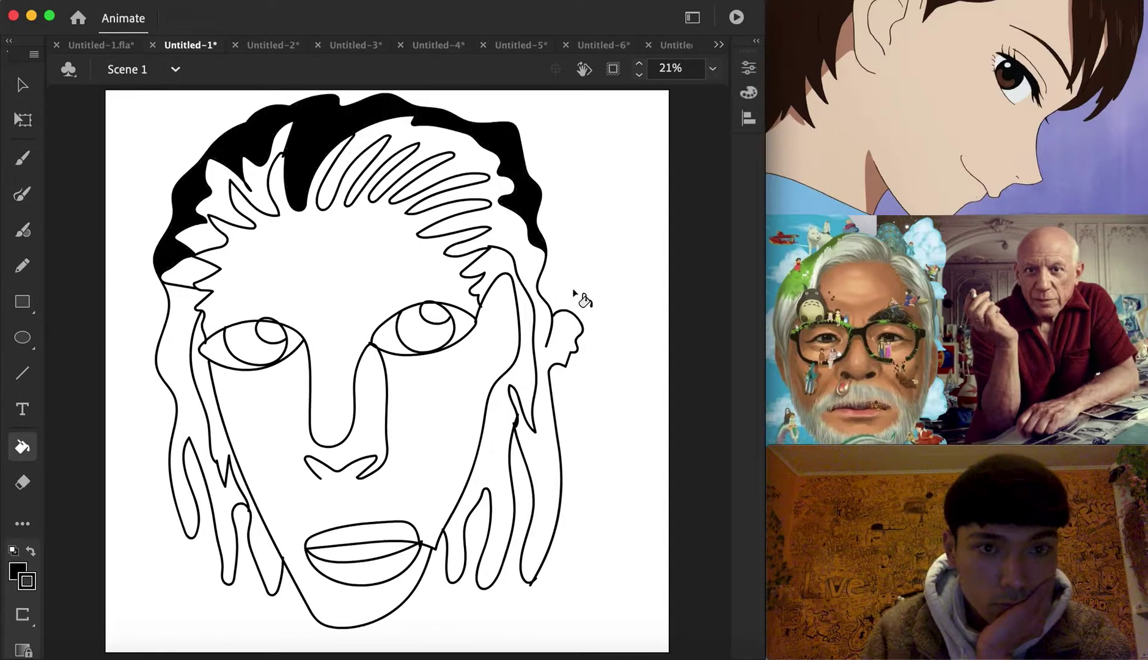
{"action": "left_click", "coordinate": [552, 424]}
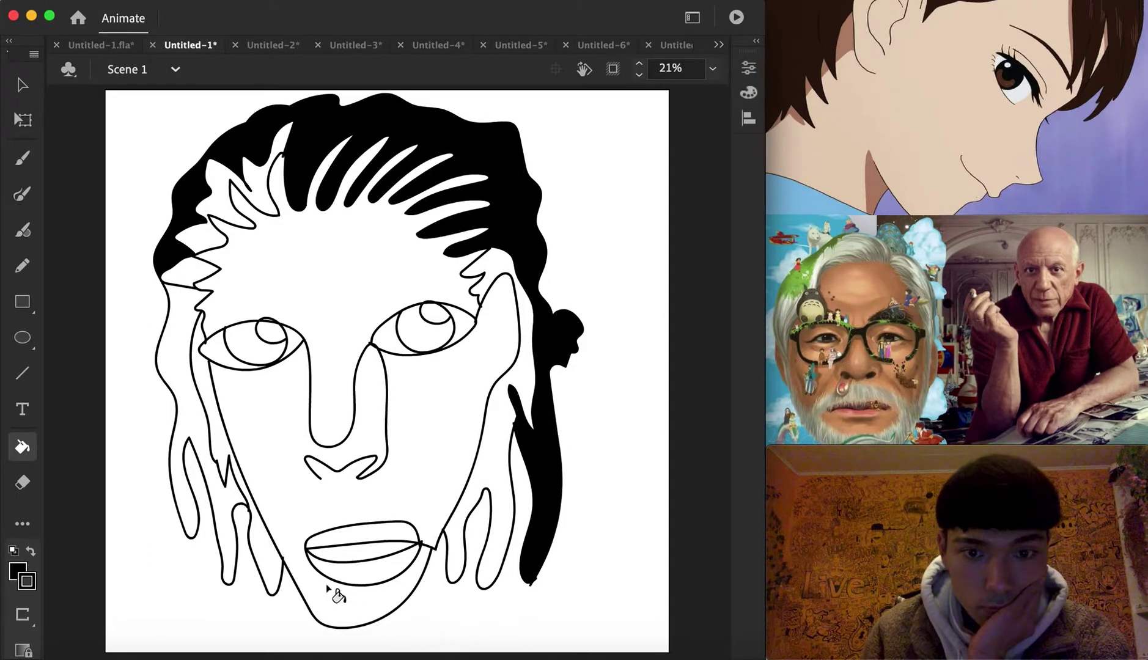
{"action": "key", "text": "super+z"}
{"action": "left_click", "coordinate": [504, 444]}
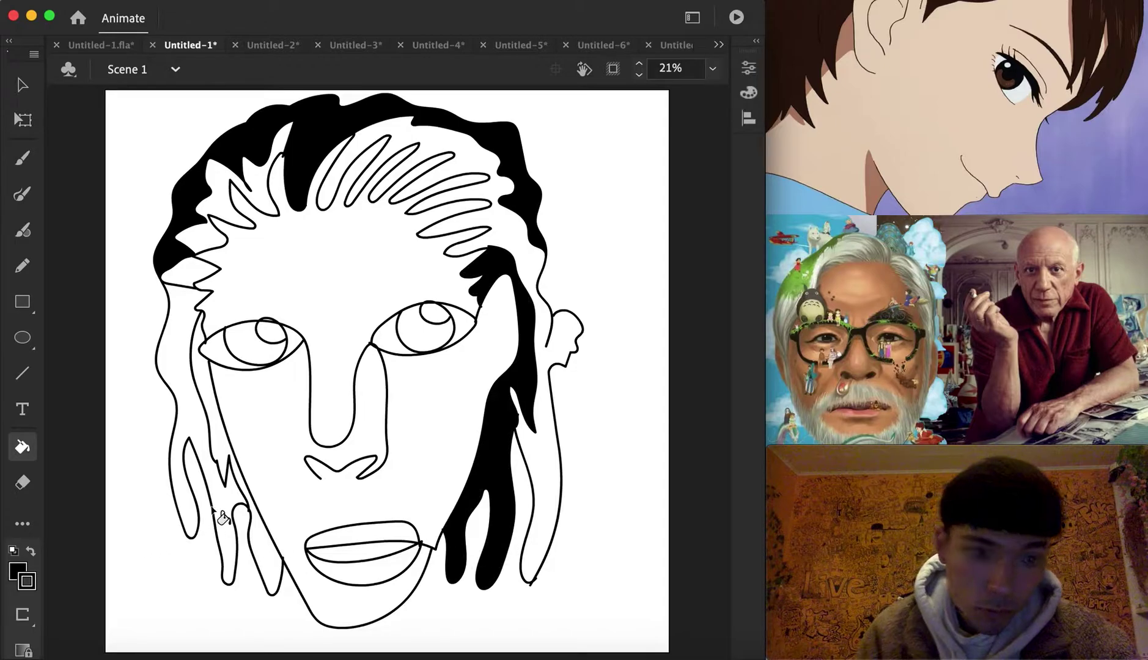
{"action": "left_click", "coordinate": [222, 498]}
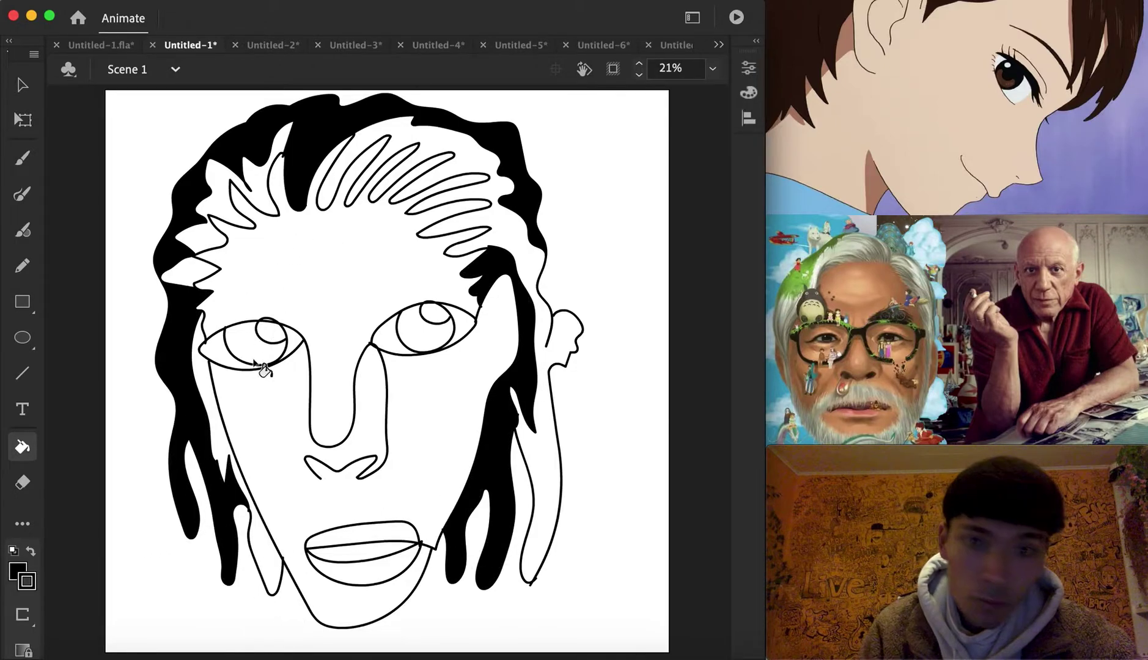
Step: Fill the spiky inner hair sections, the bun with its strand, the left tuft and the inner left strand with the red radial gradient
{"action": "left_click", "coordinate": [20, 575]}
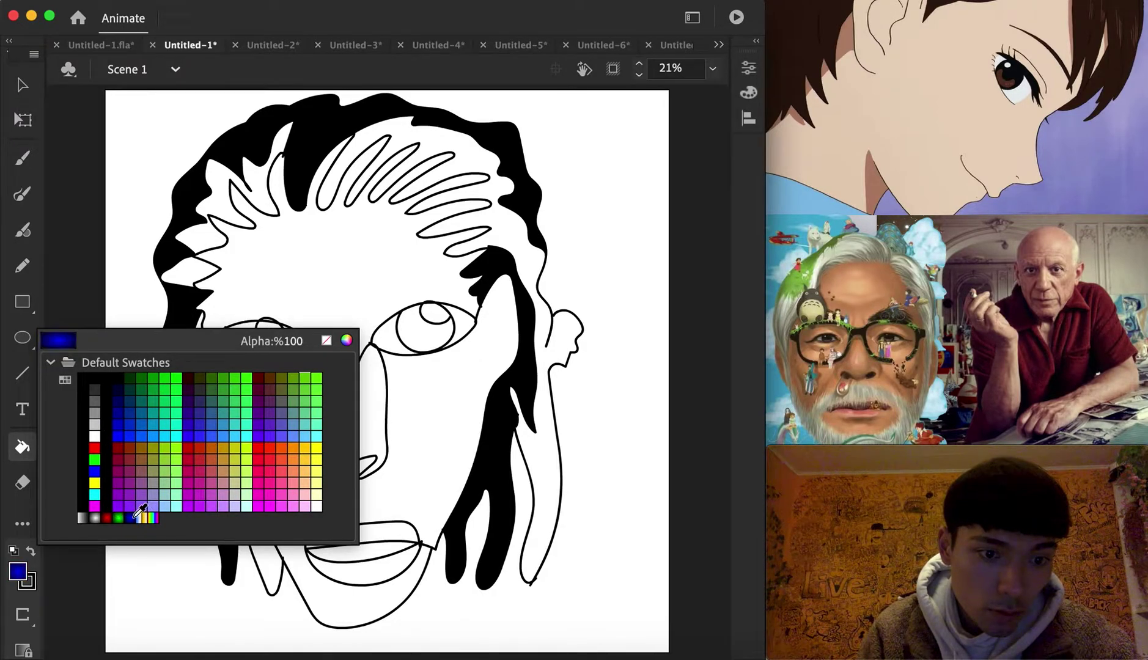
{"action": "left_click", "coordinate": [107, 519]}
{"action": "left_click", "coordinate": [212, 185]}
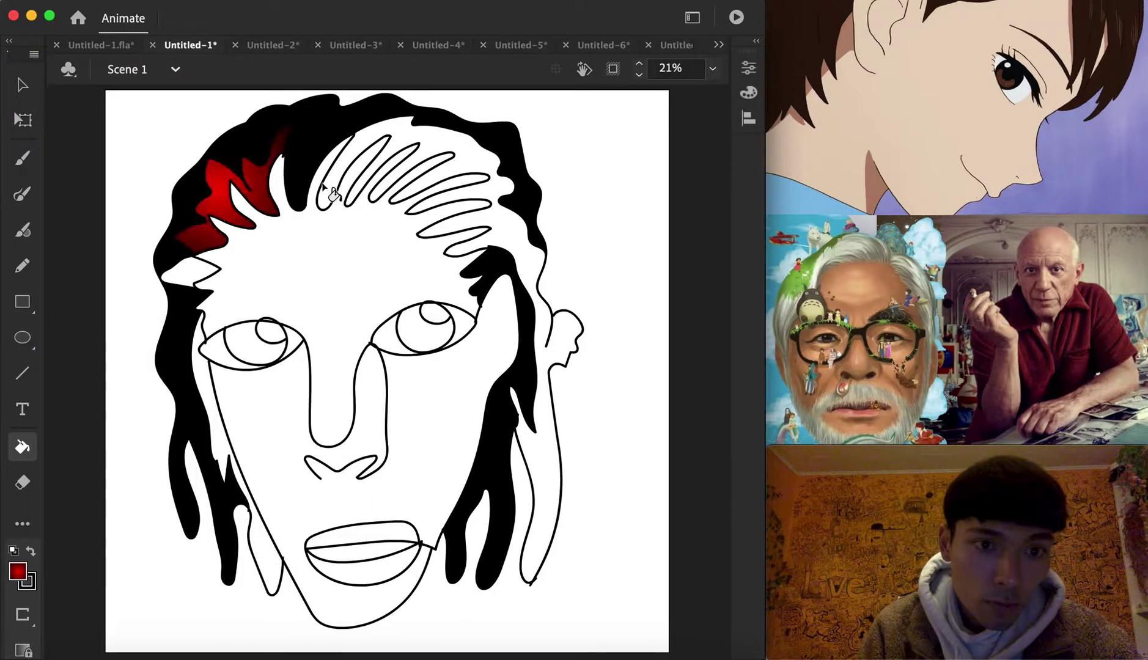
{"action": "left_click", "coordinate": [475, 169]}
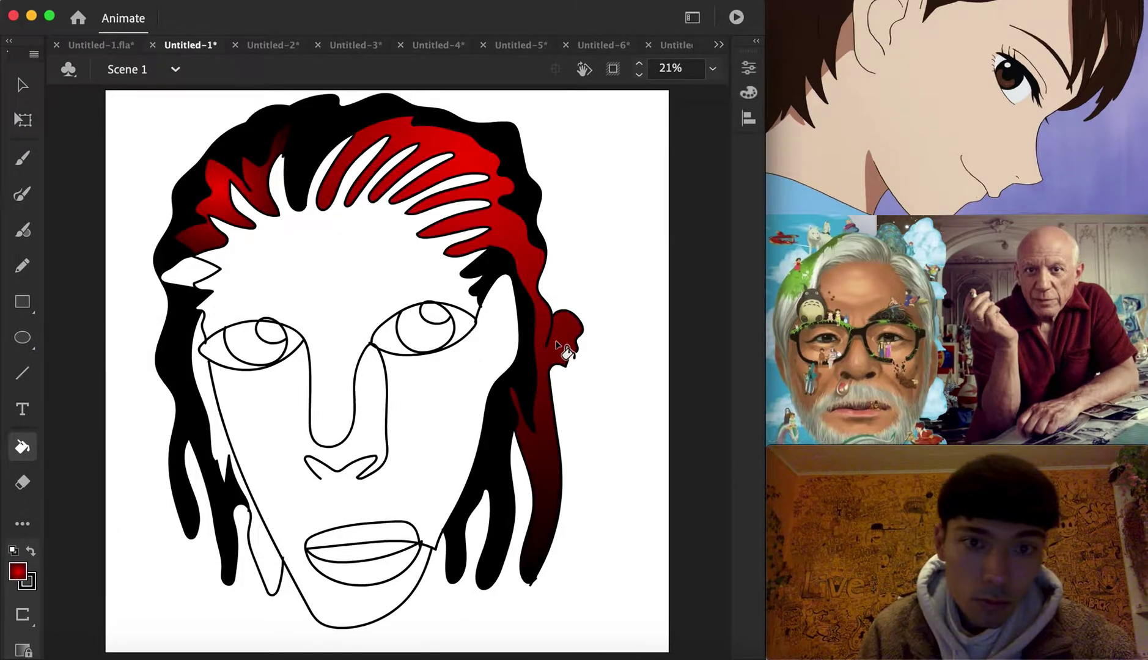
{"action": "left_click", "coordinate": [191, 269]}
{"action": "left_click", "coordinate": [212, 406]}
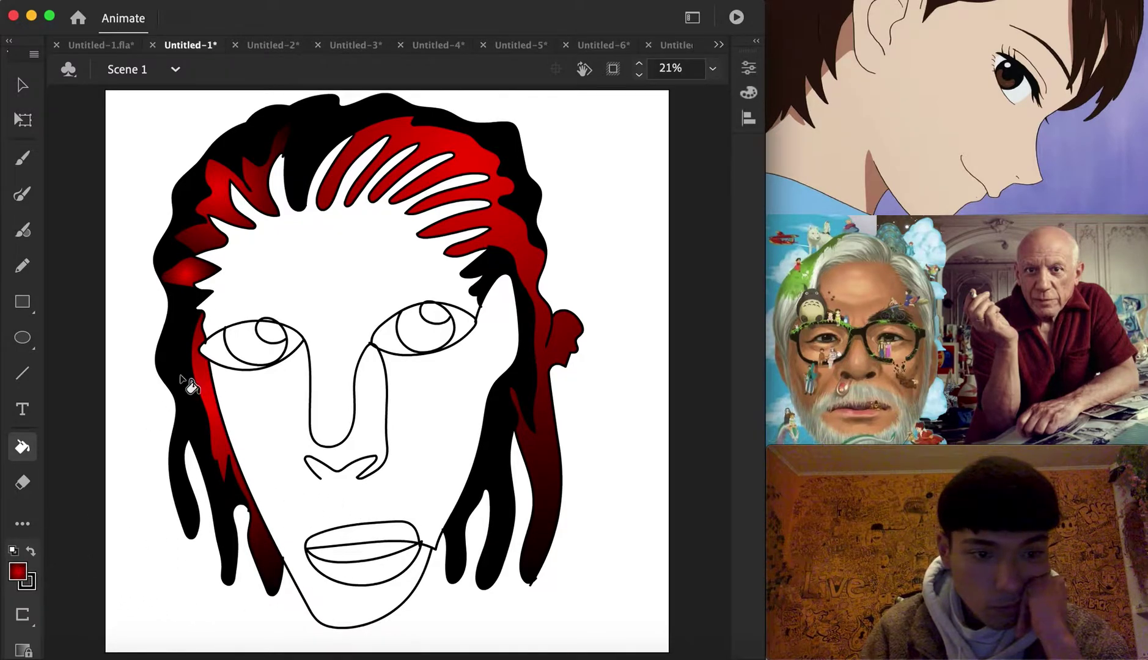
Step: Fill both irises and the upper and lower lips with the red radial gradient
{"action": "left_click", "coordinate": [245, 351]}
{"action": "left_click", "coordinate": [418, 333]}
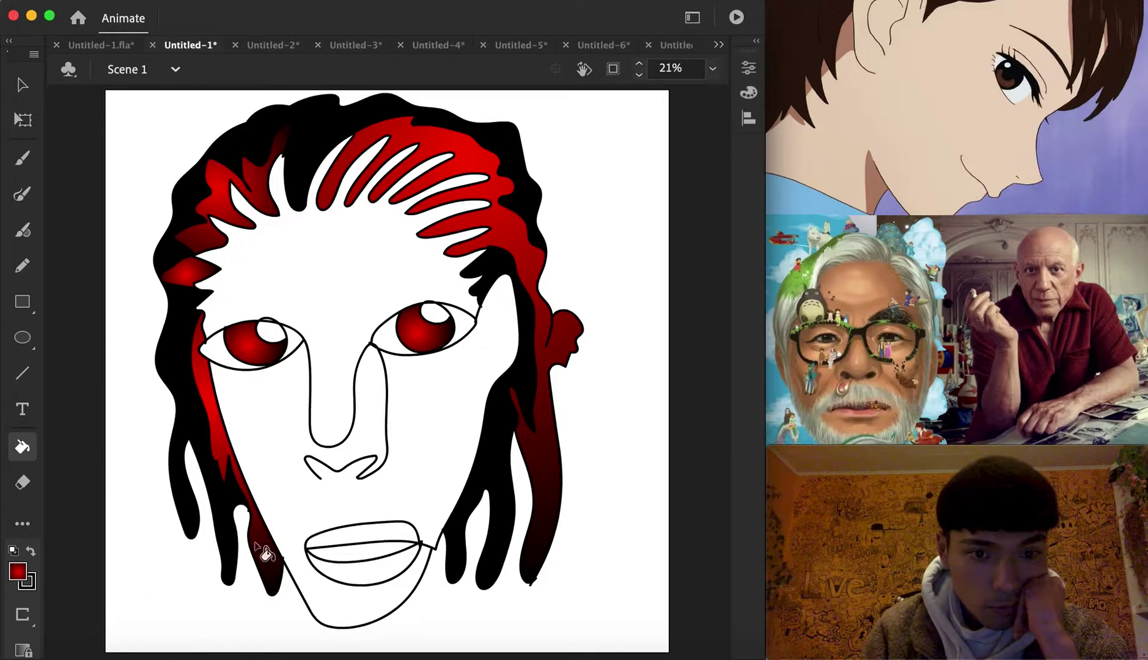
{"action": "left_click", "coordinate": [361, 537]}
{"action": "left_click", "coordinate": [384, 573]}
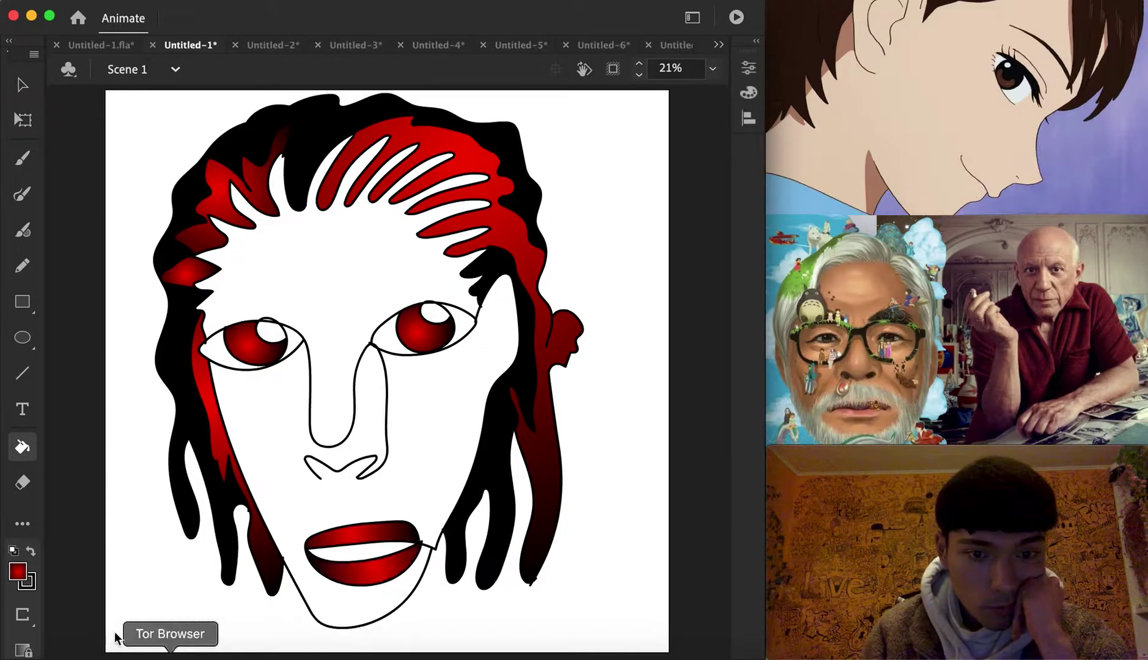
Step: Fill the gap between the upper and lower lips with light pink #FFCCFF
{"action": "left_click", "coordinate": [19, 572]}
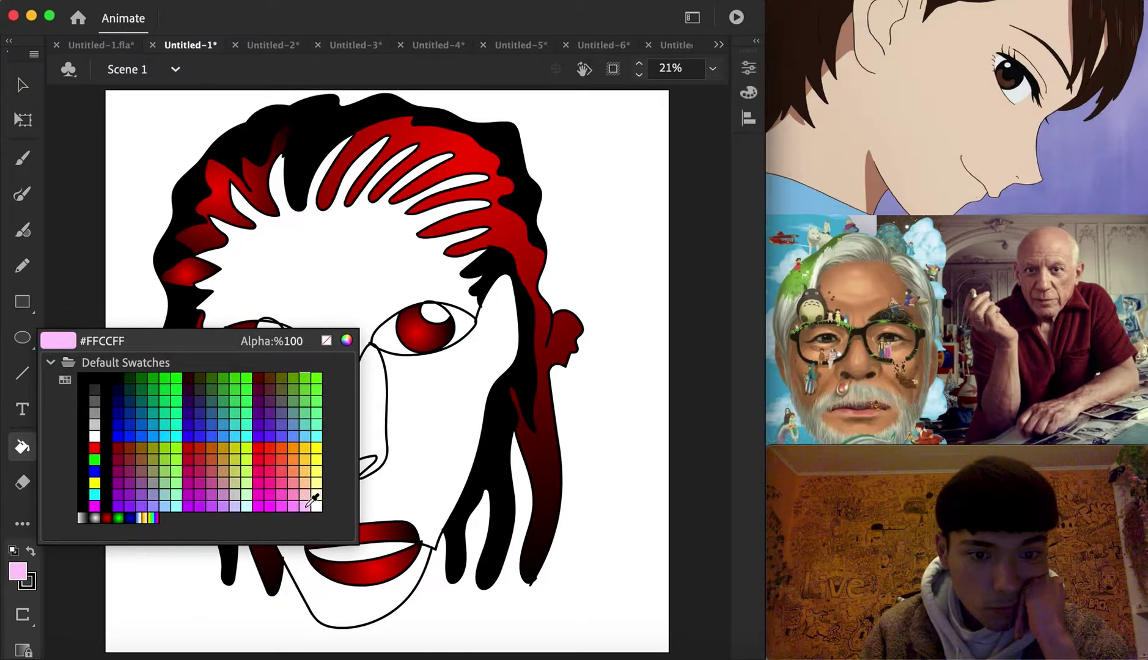
{"action": "left_click", "coordinate": [307, 505]}
{"action": "left_click", "coordinate": [394, 553]}
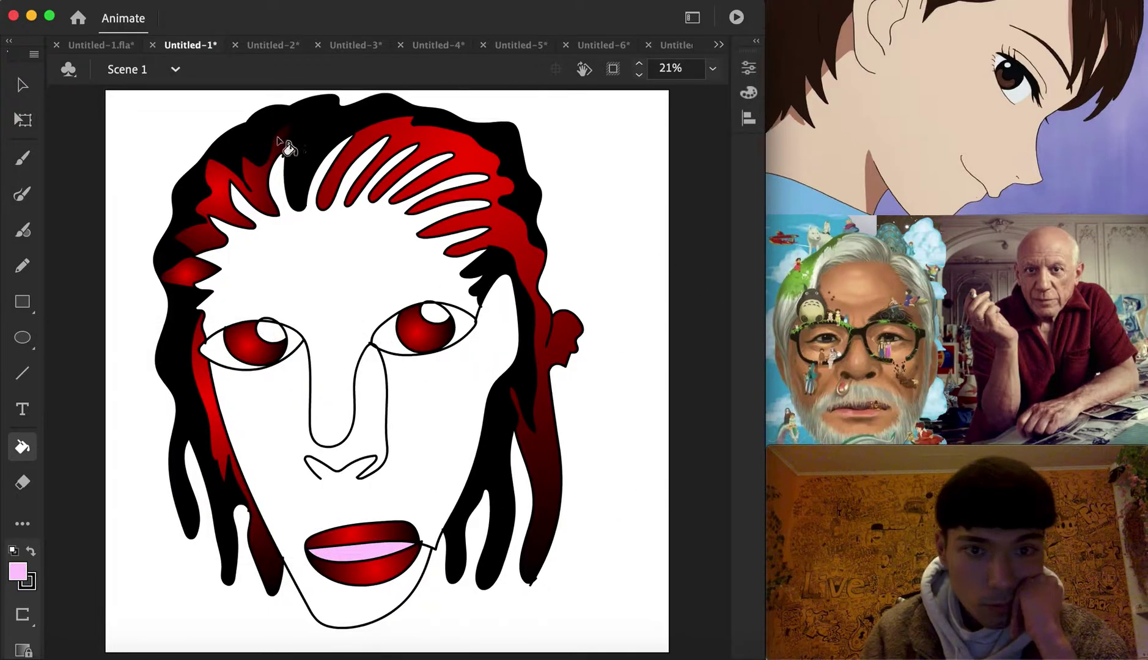
Step: In the blank Untitled-2 document, brush the nose and the heavy-lidded left eye with a green #99CC00 stroke
{"action": "left_click", "coordinate": [271, 47]}
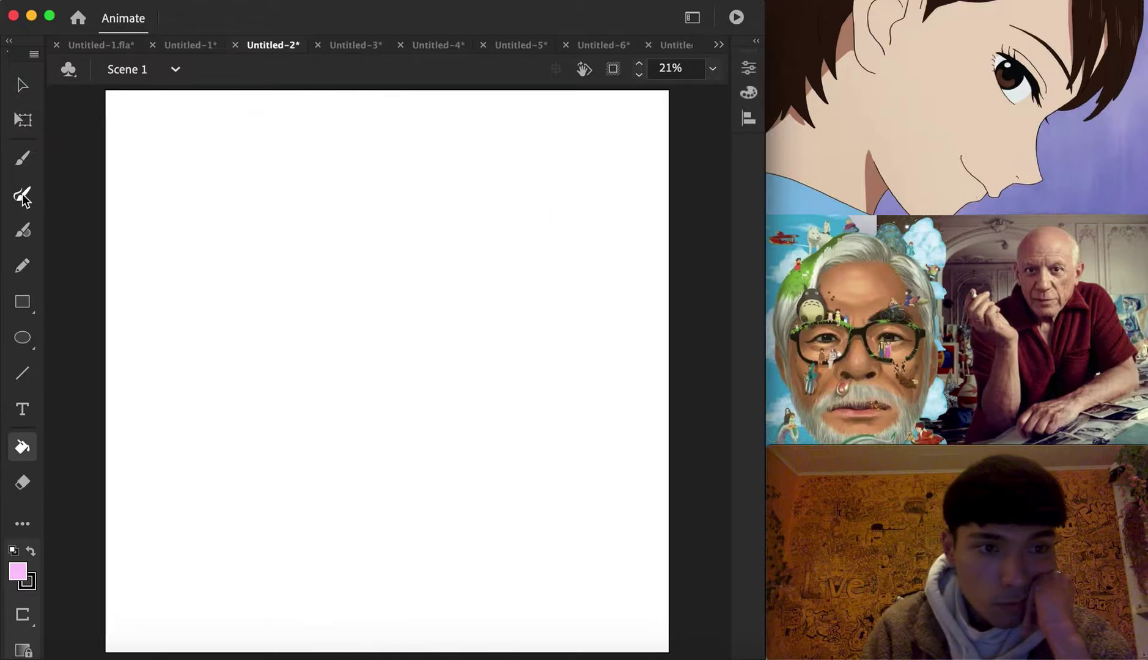
{"action": "left_click", "coordinate": [22, 199]}
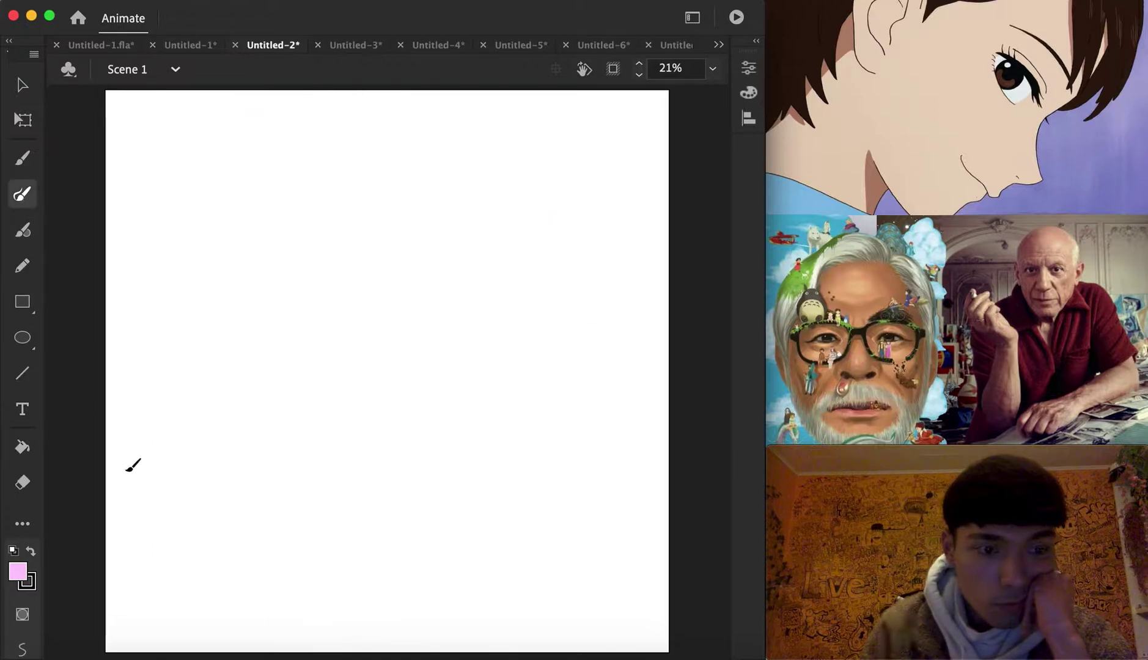
{"action": "left_click", "coordinate": [28, 583]}
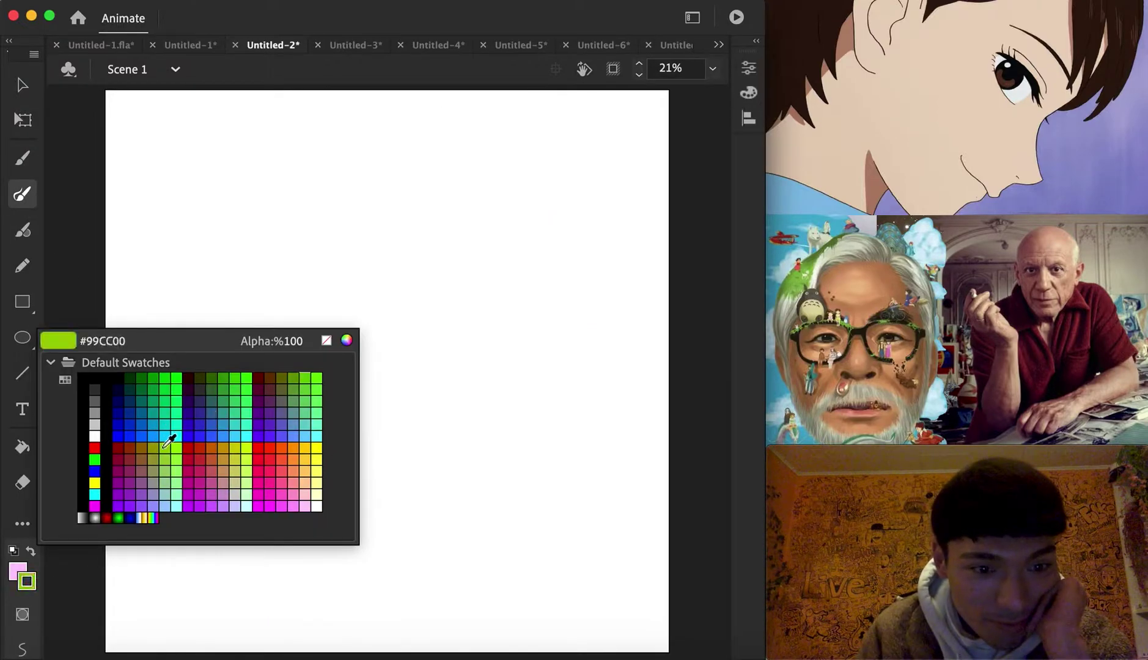
{"action": "left_click", "coordinate": [165, 447]}
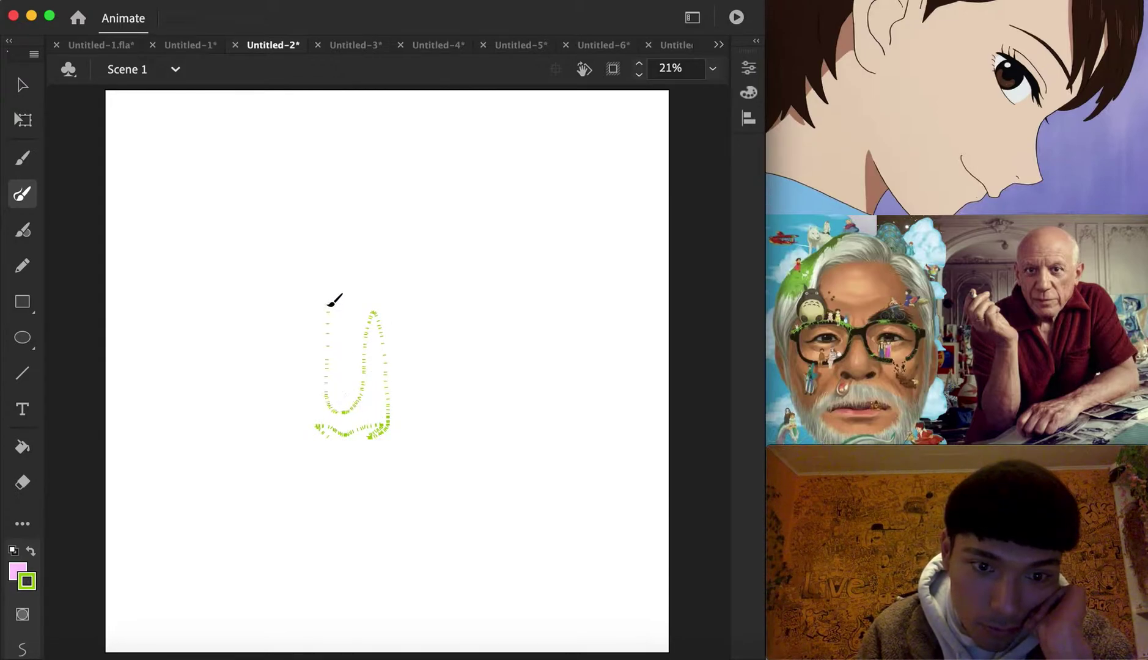
{"action": "mouse_move", "coordinate": [329, 305]}
{"action": "left_mouse_down"}
{"action": "mouse_move", "coordinate": [306, 372]}
{"action": "mouse_move", "coordinate": [299, 297]}
{"action": "mouse_move", "coordinate": [283, 278]}
{"action": "mouse_move", "coordinate": [227, 281]}
{"action": "mouse_move", "coordinate": [282, 302]}
{"action": "left_mouse_up"}
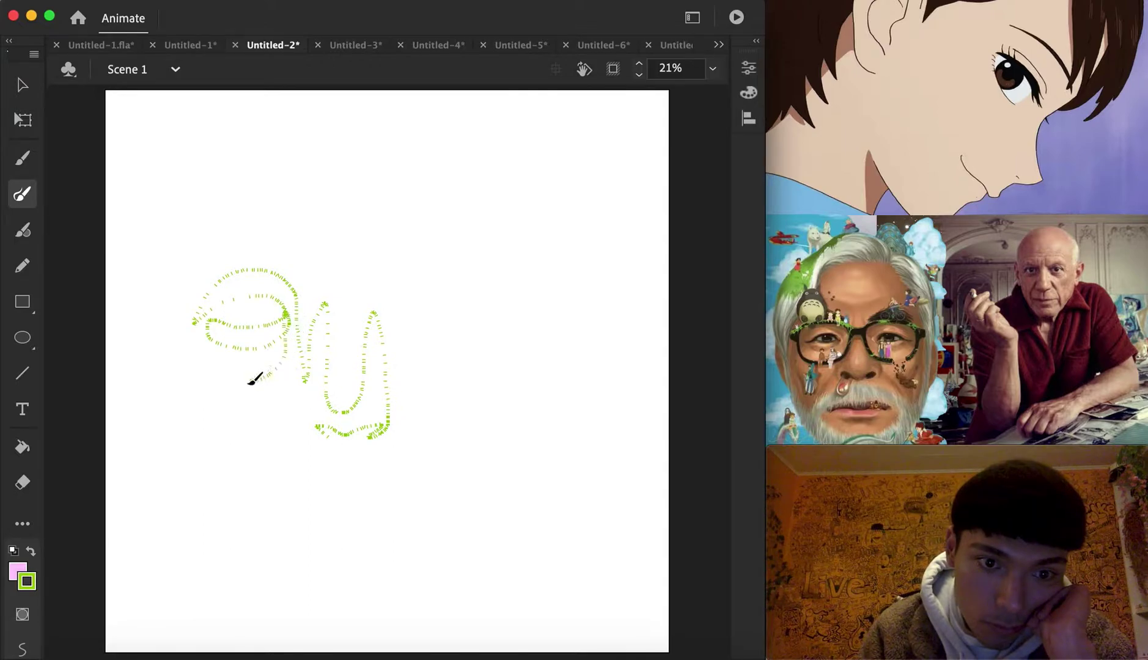
Step: Brush the lips, cheek lines and round right eye, plus a tall slender profile figure beside that eye
{"action": "mouse_move", "coordinate": [288, 466]}
{"action": "left_mouse_down"}
{"action": "mouse_move", "coordinate": [398, 495]}
{"action": "mouse_move", "coordinate": [297, 492]}
{"action": "mouse_move", "coordinate": [352, 525]}
{"action": "mouse_move", "coordinate": [400, 490]}
{"action": "left_mouse_up"}
{"action": "left_click_drag", "start_coordinate": [432, 418], "coordinate": [406, 311]}
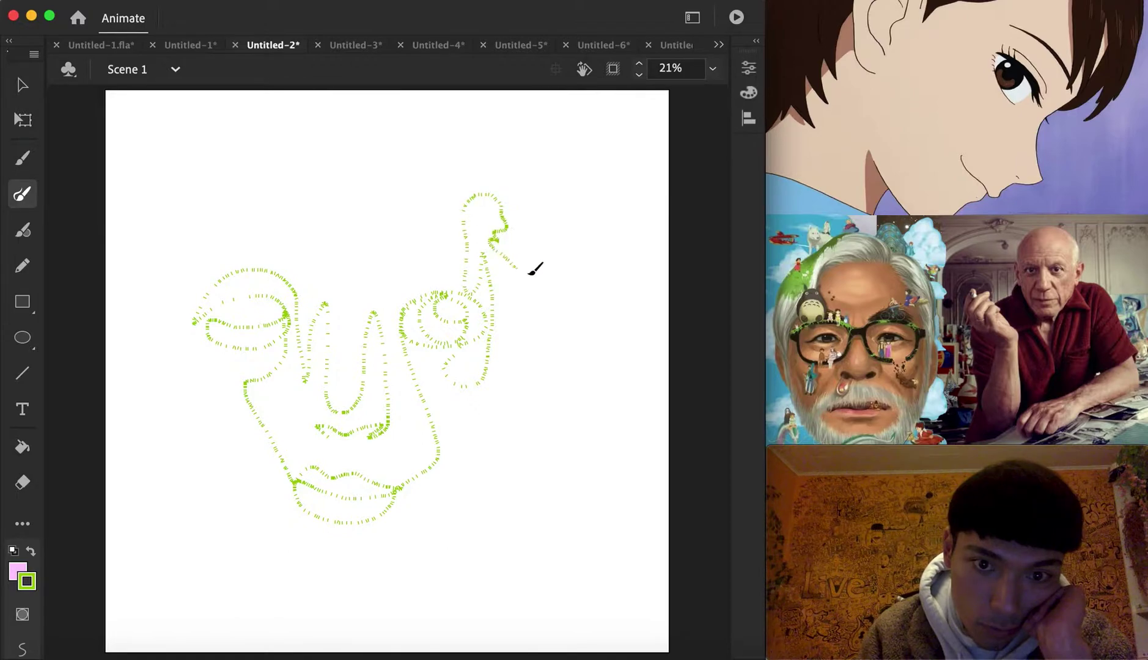
{"action": "mouse_move", "coordinate": [529, 274]}
{"action": "left_mouse_down"}
{"action": "mouse_move", "coordinate": [517, 286]}
{"action": "mouse_move", "coordinate": [513, 428]}
{"action": "left_mouse_up"}
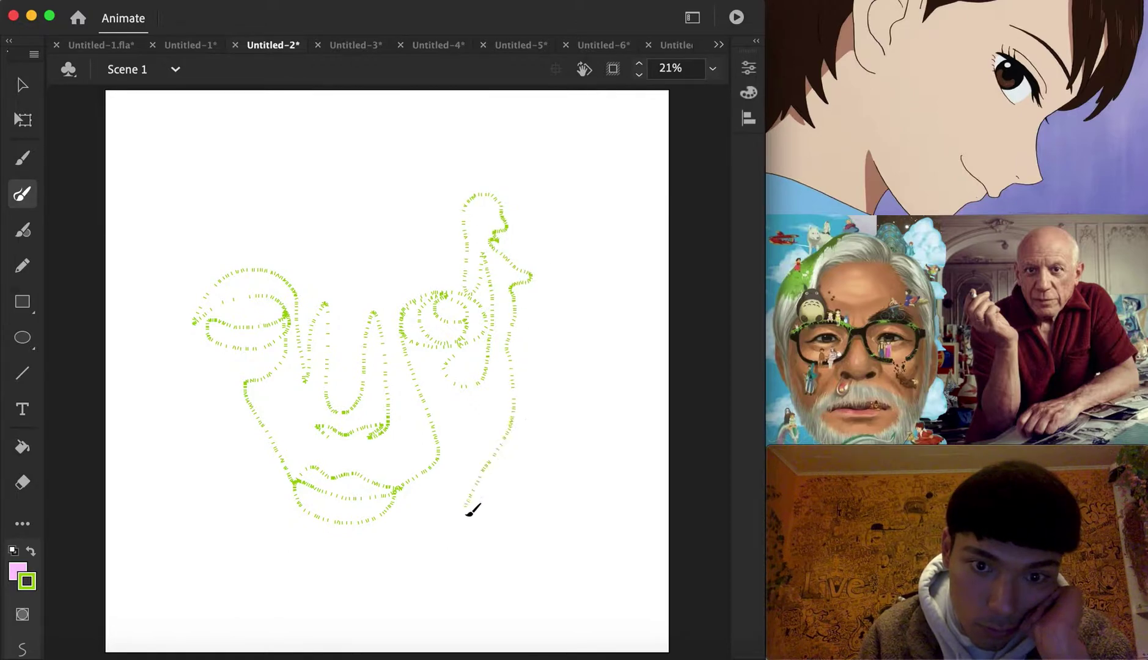
{"action": "left_click_drag", "start_coordinate": [458, 503], "coordinate": [492, 402]}
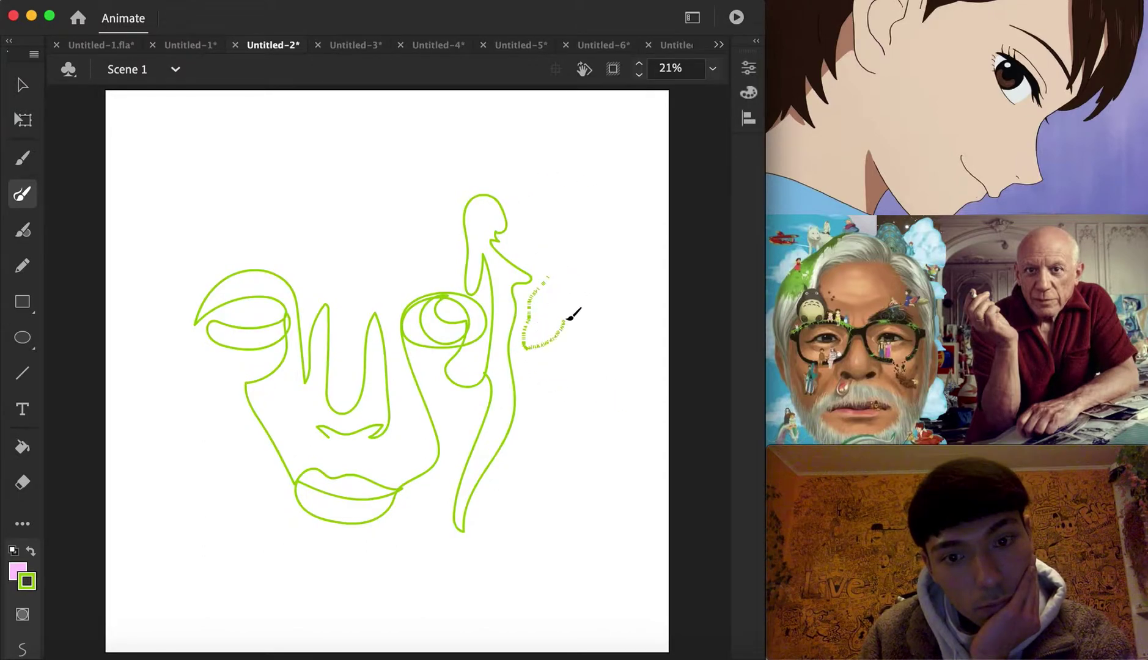
Step: Brush the right ear with a face profile as its inner edge, and outline the jaw up to the left ear
{"action": "left_click_drag", "start_coordinate": [550, 282], "coordinate": [553, 279]}
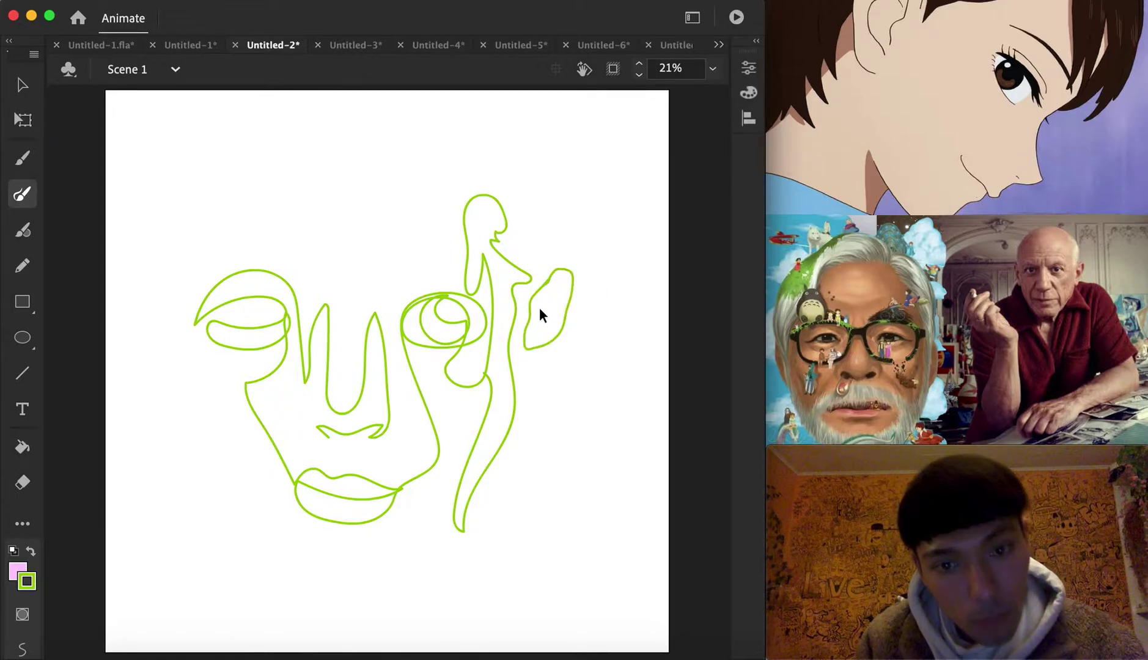
{"action": "key", "text": "super+z"}
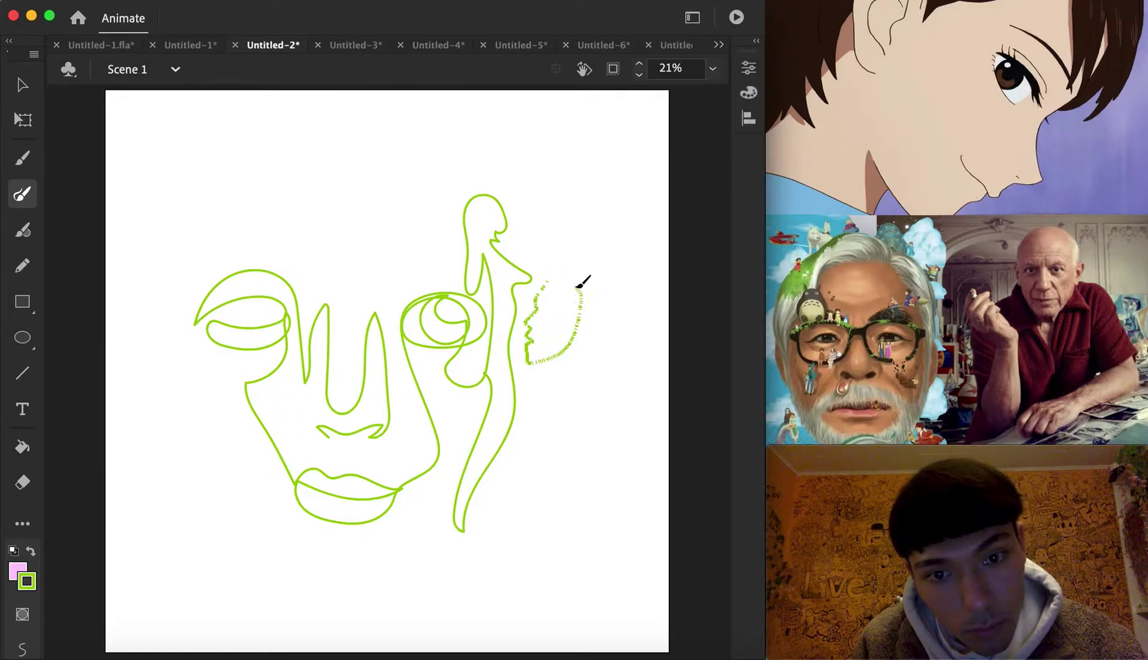
{"action": "mouse_move", "coordinate": [578, 286]}
{"action": "left_mouse_down"}
{"action": "mouse_move", "coordinate": [549, 285]}
{"action": "mouse_move", "coordinate": [587, 273]}
{"action": "mouse_move", "coordinate": [607, 299]}
{"action": "mouse_move", "coordinate": [600, 337]}
{"action": "mouse_move", "coordinate": [570, 371]}
{"action": "mouse_move", "coordinate": [557, 458]}
{"action": "mouse_move", "coordinate": [473, 556]}
{"action": "mouse_move", "coordinate": [328, 561]}
{"action": "left_mouse_up"}
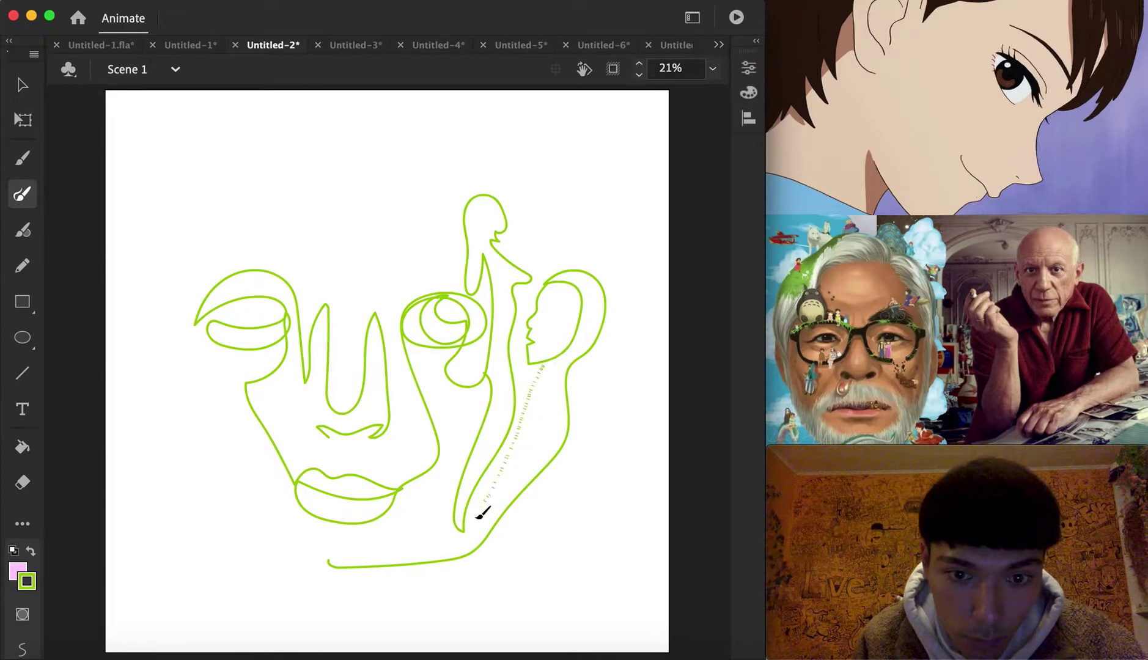
{"action": "mouse_move", "coordinate": [478, 517]}
{"action": "left_mouse_down"}
{"action": "mouse_move", "coordinate": [430, 578]}
{"action": "mouse_move", "coordinate": [384, 592]}
{"action": "mouse_move", "coordinate": [312, 581]}
{"action": "mouse_move", "coordinate": [227, 449]}
{"action": "mouse_move", "coordinate": [195, 321]}
{"action": "mouse_move", "coordinate": [185, 374]}
{"action": "mouse_move", "coordinate": [224, 442]}
{"action": "mouse_move", "coordinate": [205, 351]}
{"action": "left_mouse_up"}
{"action": "key", "text": "v"}
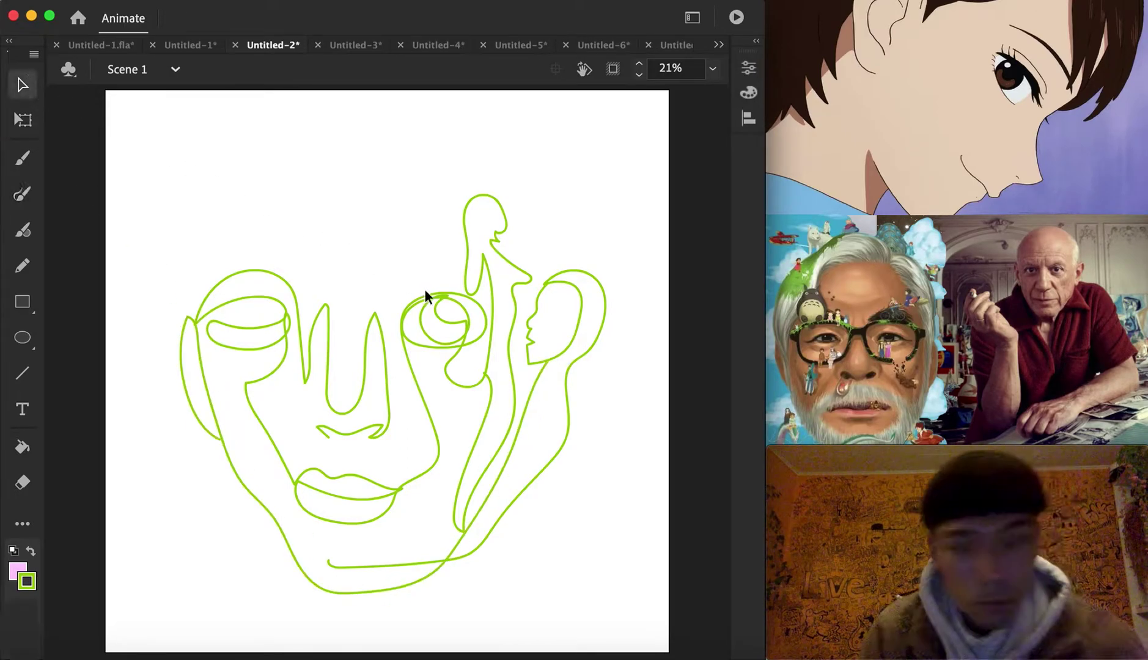
{"action": "left_click", "coordinate": [565, 411]}
{"action": "key", "text": "Delete"}
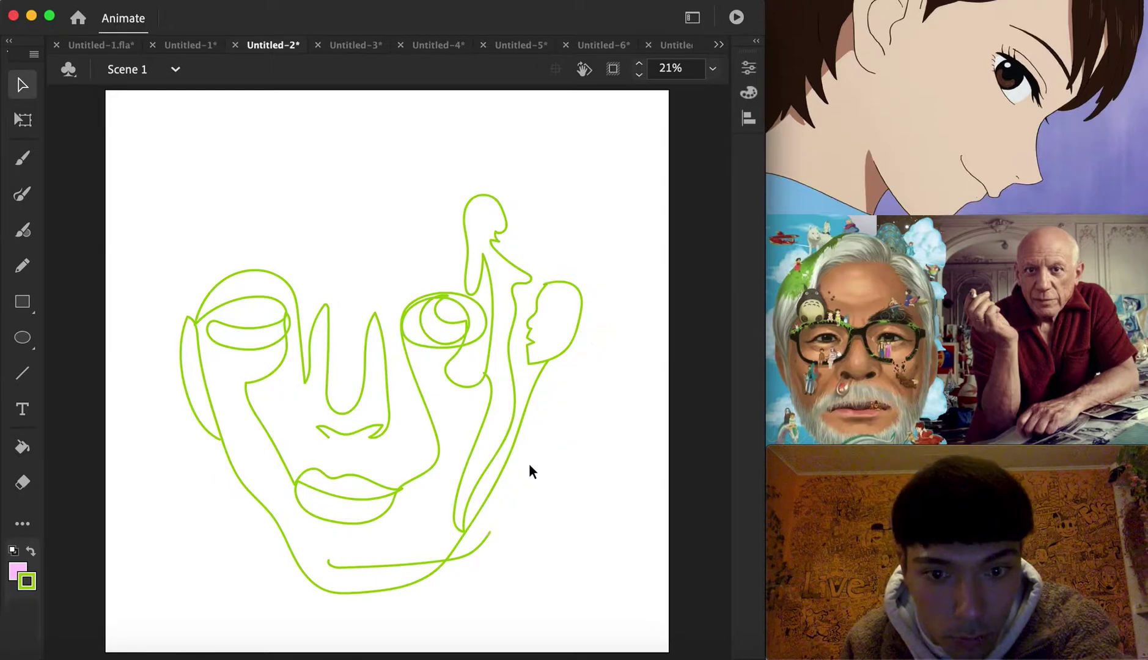
{"action": "key", "text": "super+z"}
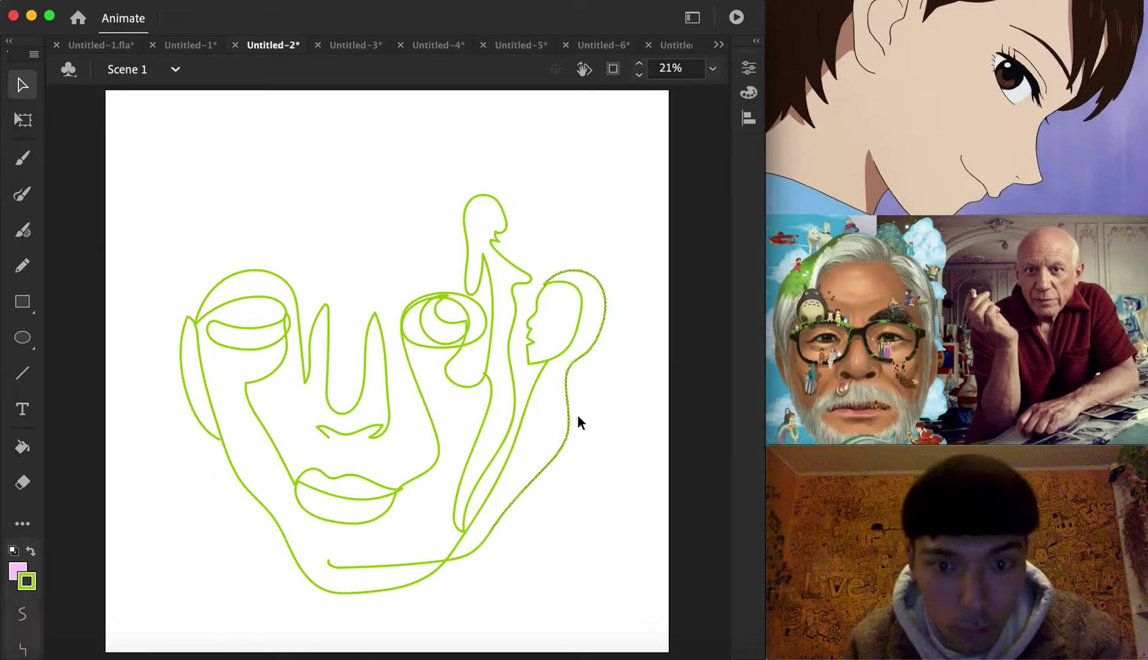
Step: Delete the surplus line running from the right ear past the jaw, and join the ear's lower edge to the jawline
{"action": "left_click_drag", "start_coordinate": [565, 364], "coordinate": [579, 380]}
{"action": "key", "text": "Delete"}
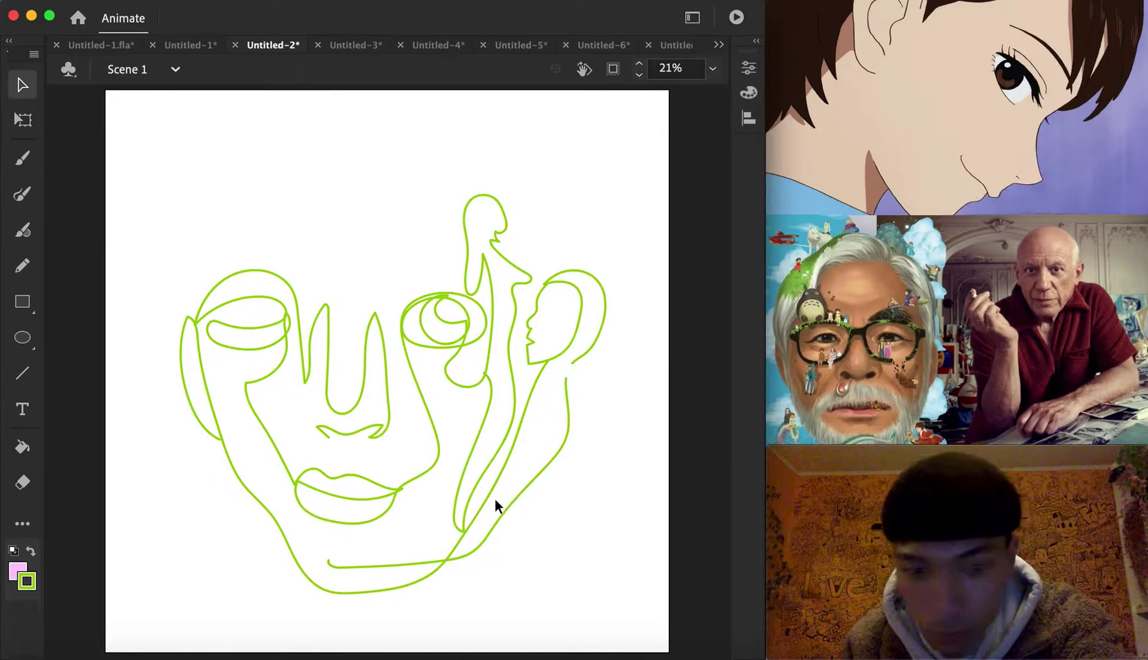
{"action": "left_click", "coordinate": [532, 483]}
{"action": "key", "text": "Delete"}
{"action": "left_click", "coordinate": [483, 541]}
{"action": "key", "text": "Delete"}
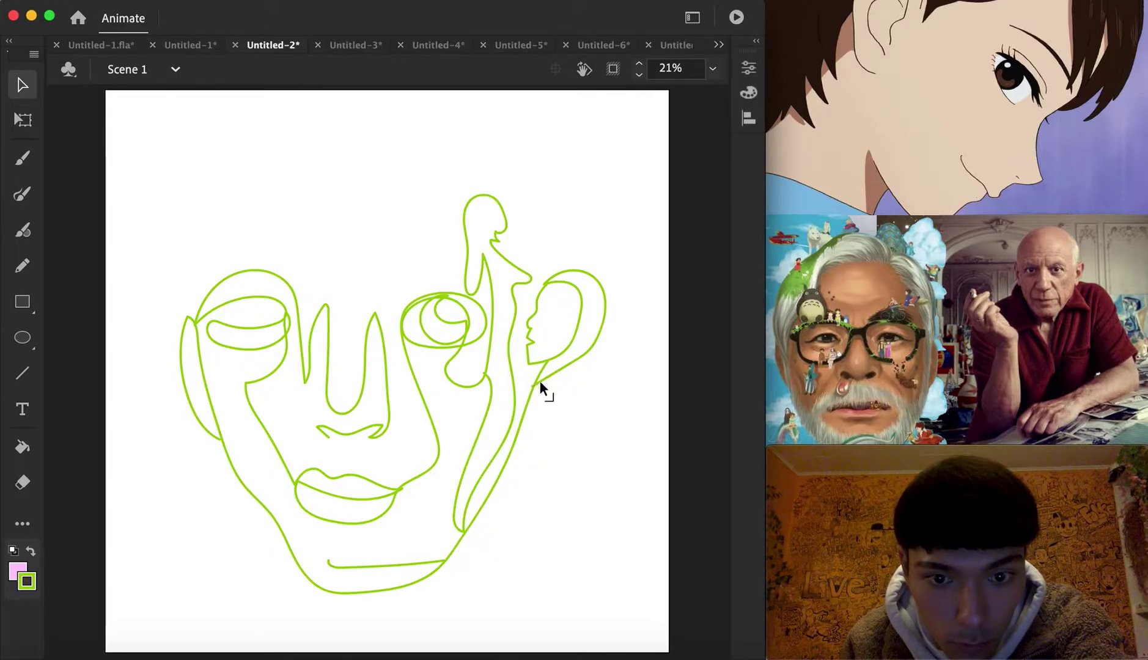
{"action": "left_click_drag", "start_coordinate": [555, 375], "coordinate": [556, 372]}
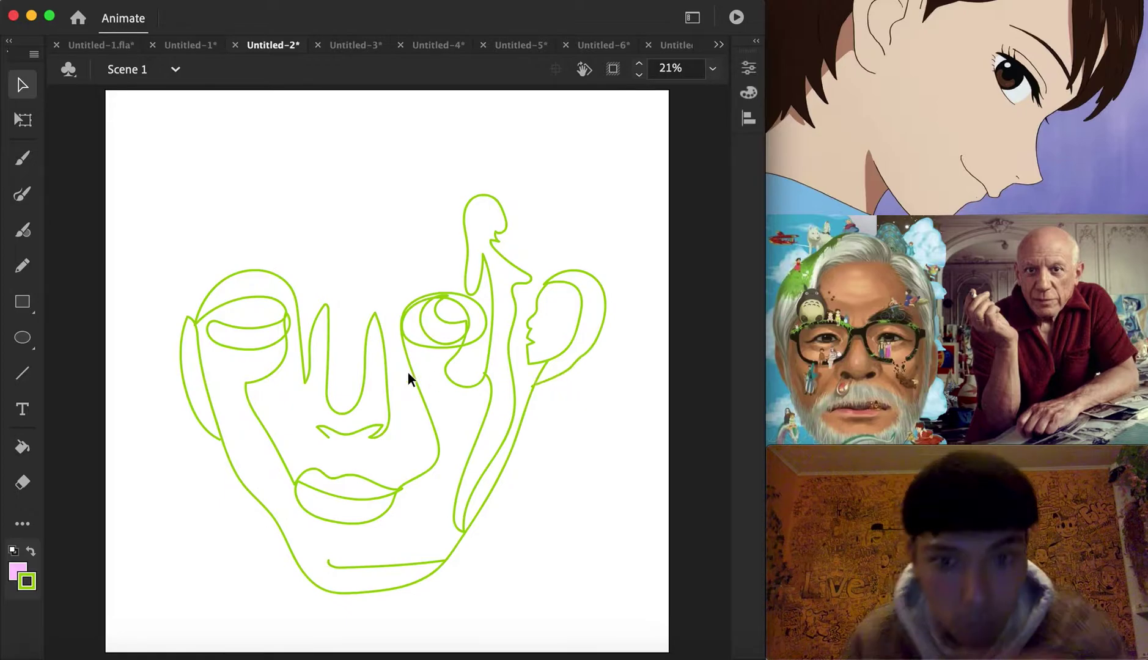
Step: Brush the rounded top of the head from ear to ear and a hairline across the forehead
{"action": "left_click", "coordinate": [22, 196]}
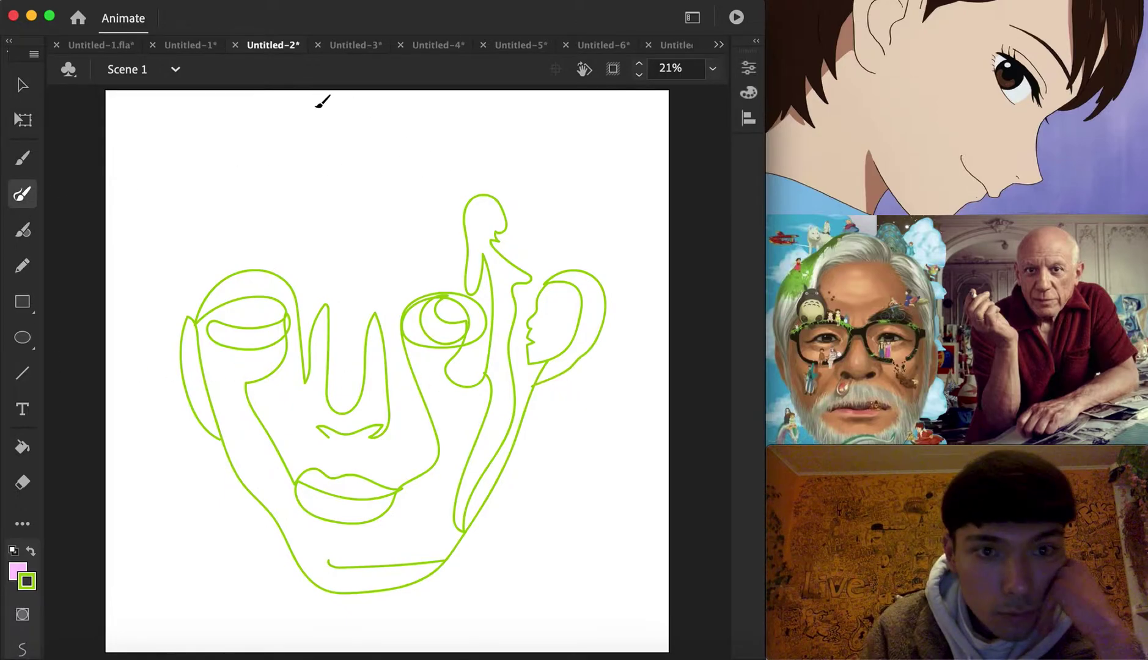
{"action": "mouse_move", "coordinate": [244, 163]}
{"action": "left_mouse_down"}
{"action": "mouse_move", "coordinate": [203, 255]}
{"action": "mouse_move", "coordinate": [197, 311]}
{"action": "left_mouse_up"}
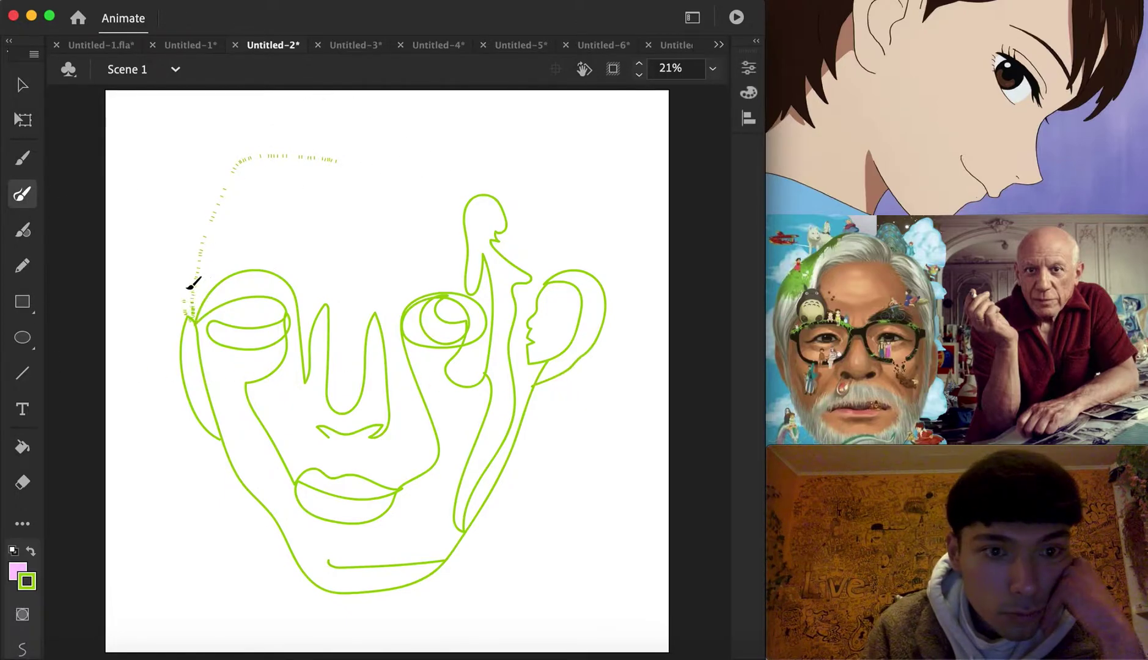
{"action": "mouse_move", "coordinate": [467, 86]}
{"action": "left_mouse_down"}
{"action": "mouse_move", "coordinate": [504, 114]}
{"action": "mouse_move", "coordinate": [535, 155]}
{"action": "mouse_move", "coordinate": [550, 277]}
{"action": "left_mouse_up"}
{"action": "mouse_move", "coordinate": [507, 171]}
{"action": "left_mouse_down"}
{"action": "mouse_move", "coordinate": [462, 156]}
{"action": "mouse_move", "coordinate": [351, 164]}
{"action": "left_mouse_up"}
Step: Move the whole face down so the head fits on the canvas, and delete the stray line across the chin
{"action": "key", "text": "v"}
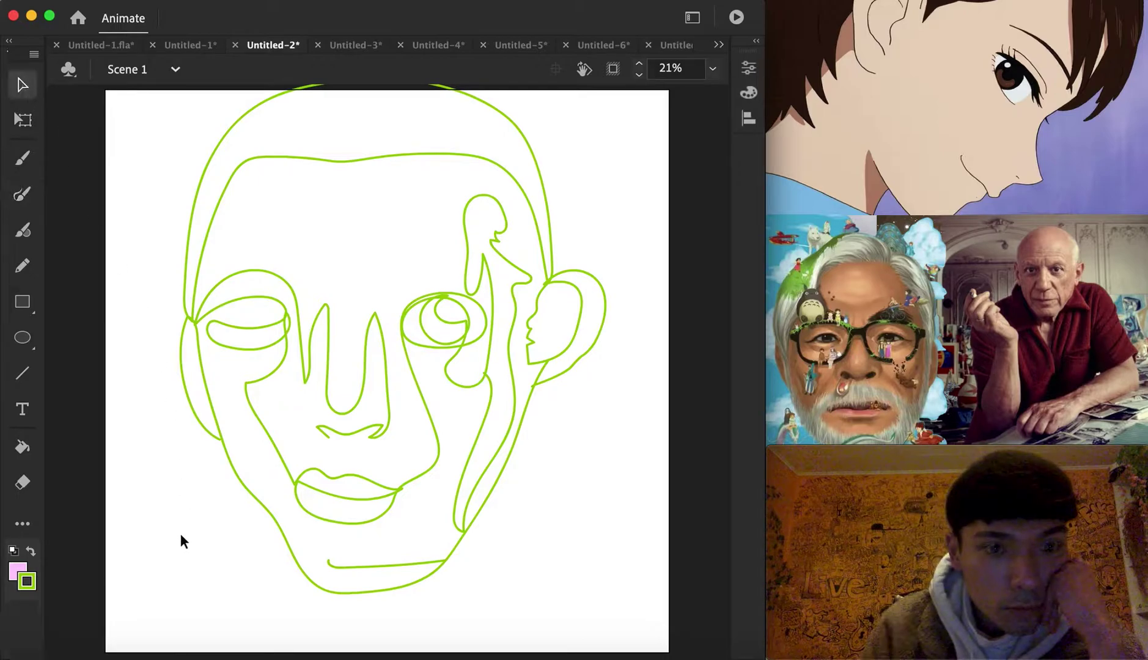
{"action": "mouse_move", "coordinate": [158, 622]}
{"action": "left_mouse_down"}
{"action": "mouse_move", "coordinate": [267, 103]}
{"action": "mouse_move", "coordinate": [586, 27]}
{"action": "mouse_move", "coordinate": [609, 92]}
{"action": "left_mouse_up"}
{"action": "left_click_drag", "start_coordinate": [592, 273], "coordinate": [595, 299]}
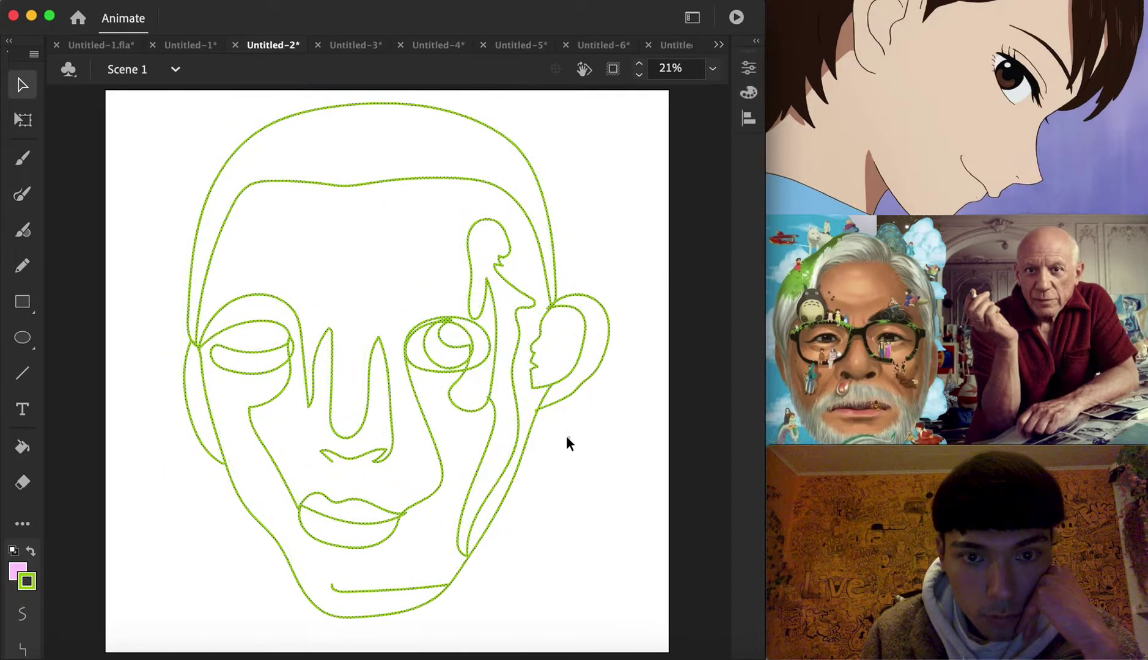
{"action": "left_click", "coordinate": [420, 587]}
{"action": "key", "text": "Delete"}
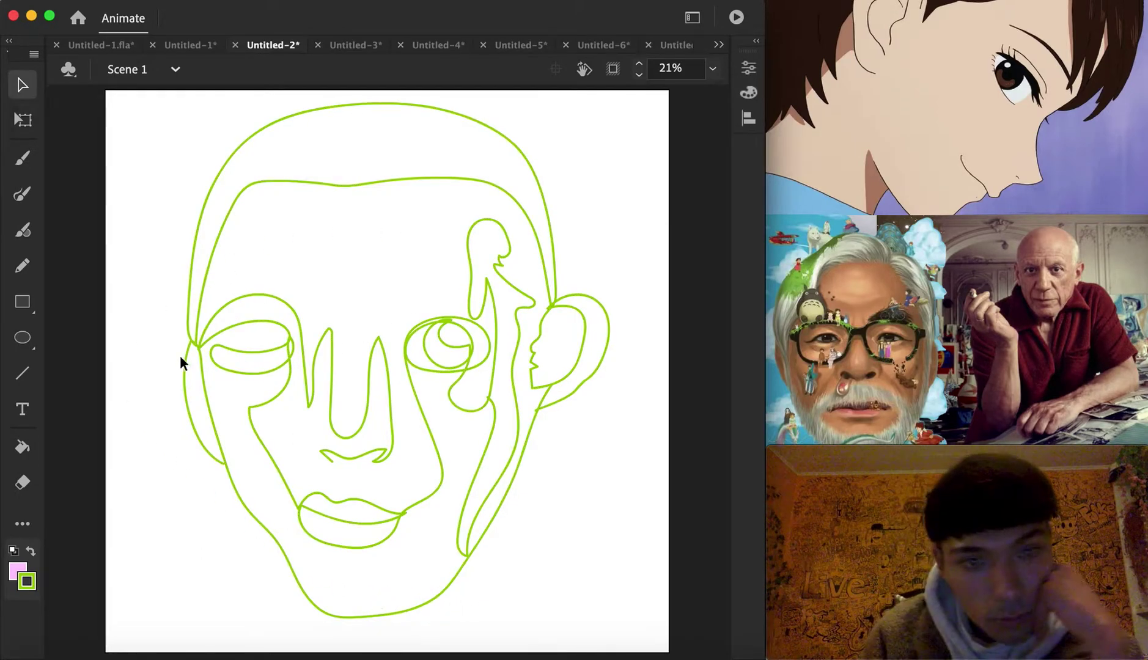
Step: Brush a short dividing line across the right ear's outer rim and a small triangular eye on the ear's profile face
{"action": "left_click", "coordinate": [22, 194]}
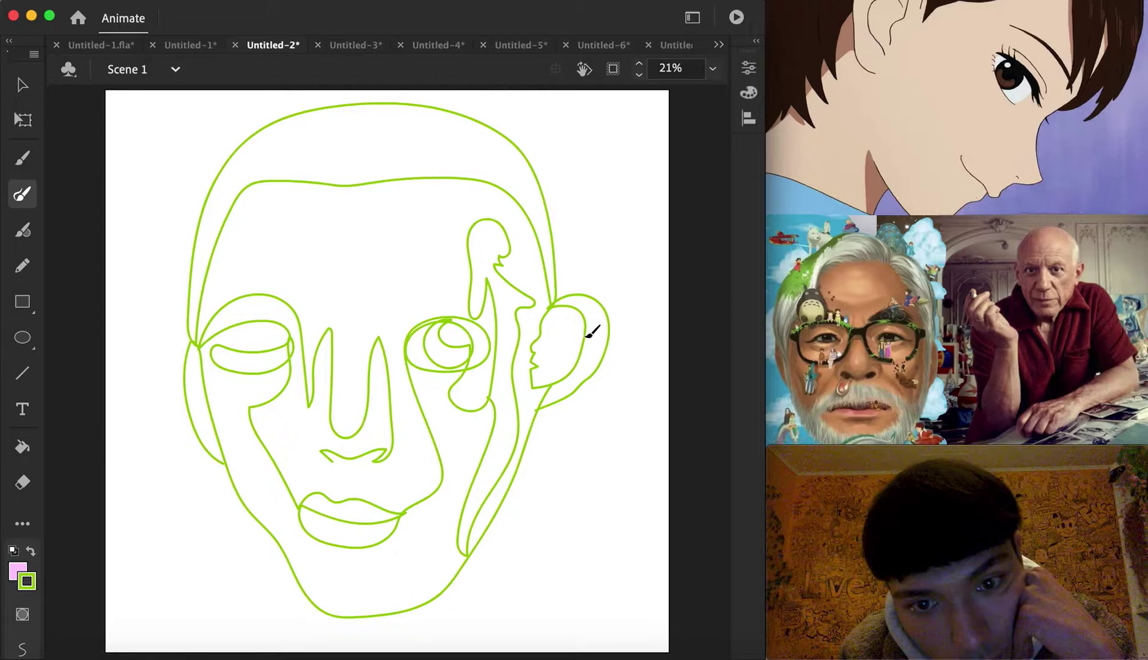
{"action": "left_click_drag", "start_coordinate": [613, 330], "coordinate": [610, 332]}
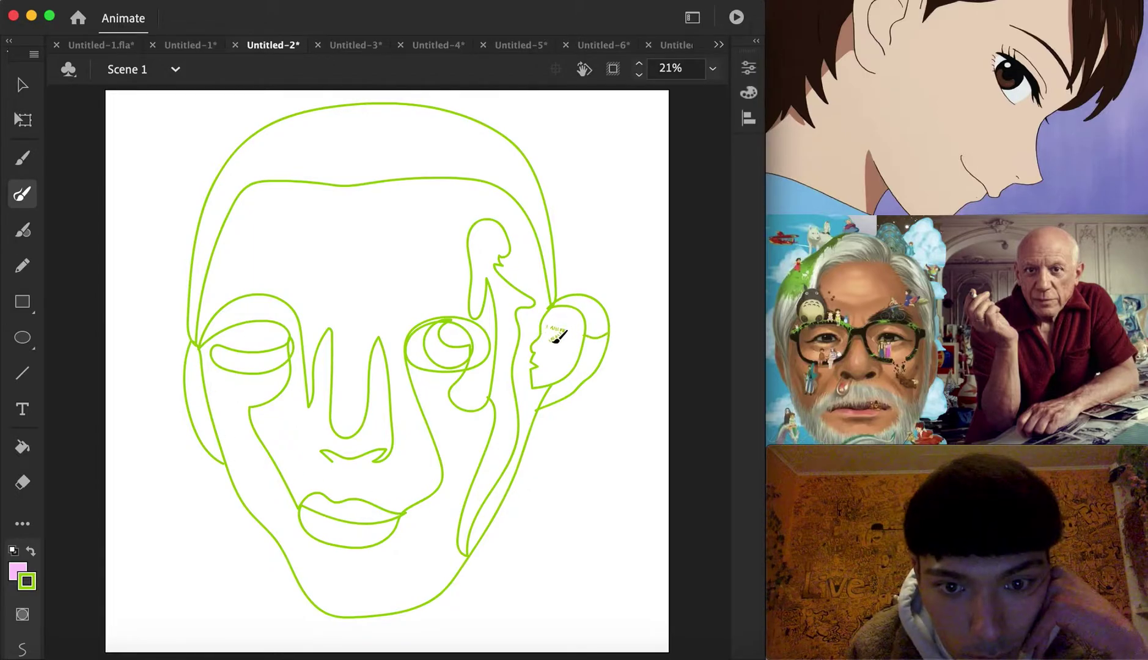
Step: Fill the slender profile figure and the right eye's iris with the light pink
{"action": "left_click", "coordinate": [22, 447]}
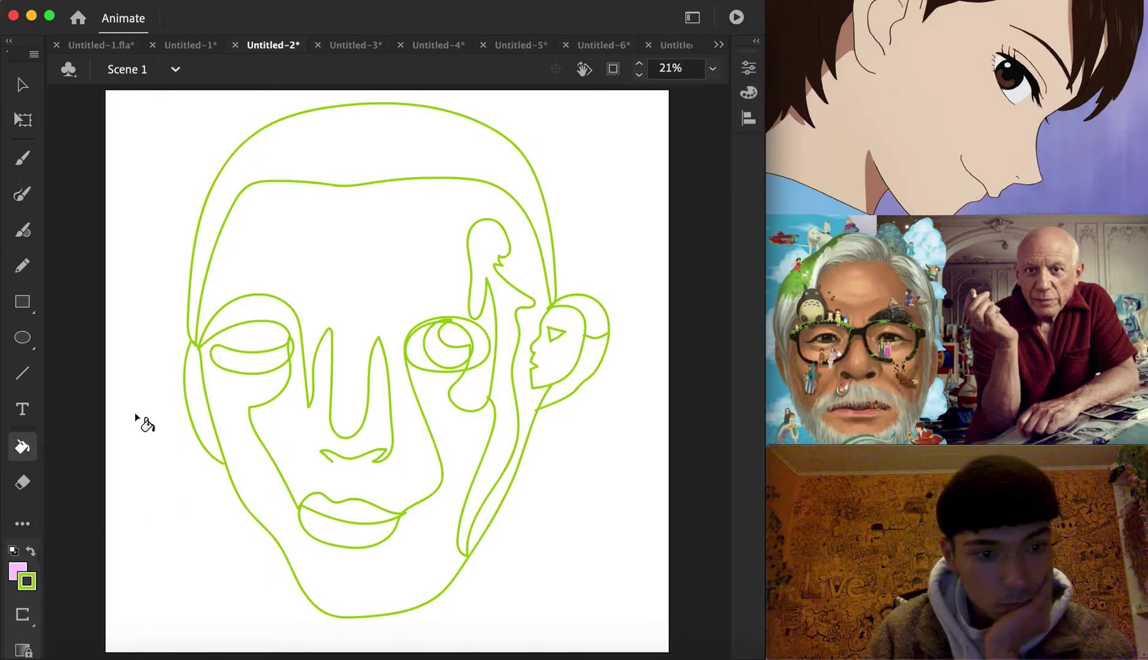
{"action": "left_click", "coordinate": [508, 289]}
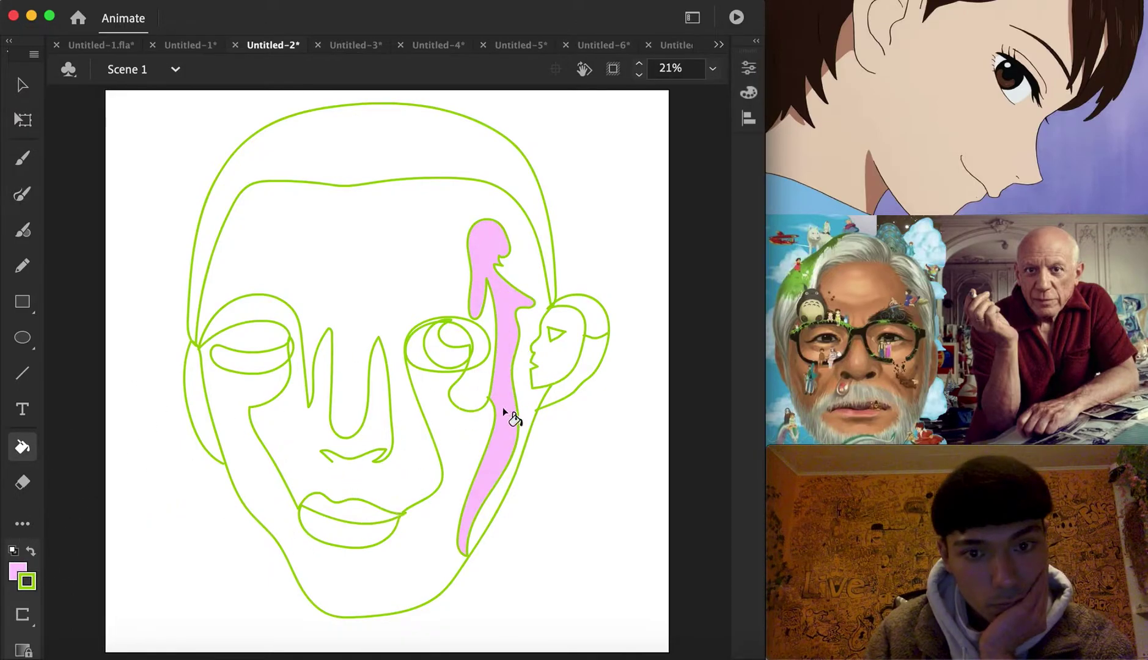
{"action": "left_click", "coordinate": [435, 350]}
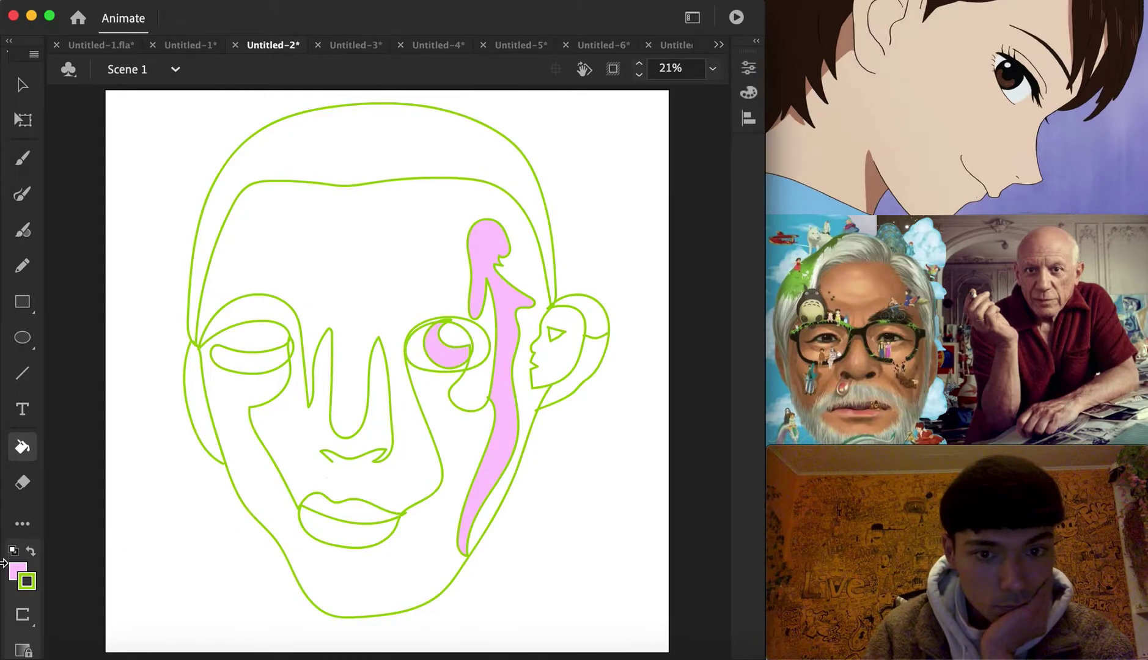
Step: Fill the profile face inside the right ear with grey #999999
{"action": "left_click", "coordinate": [20, 570]}
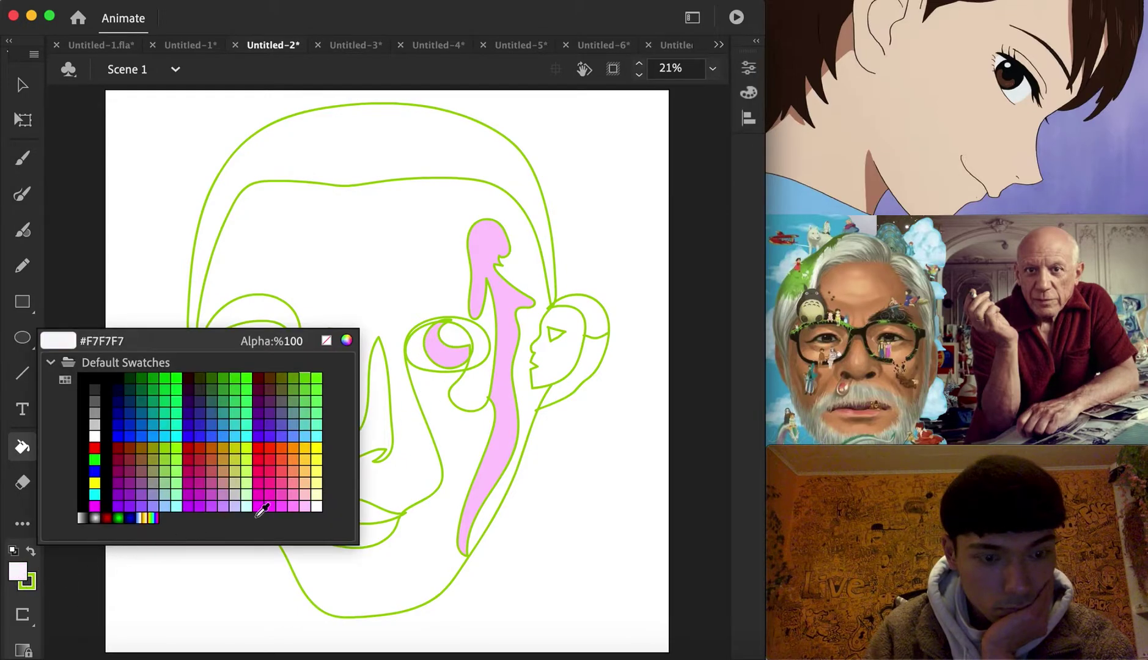
{"action": "left_click", "coordinate": [95, 425]}
{"action": "left_click", "coordinate": [556, 352]}
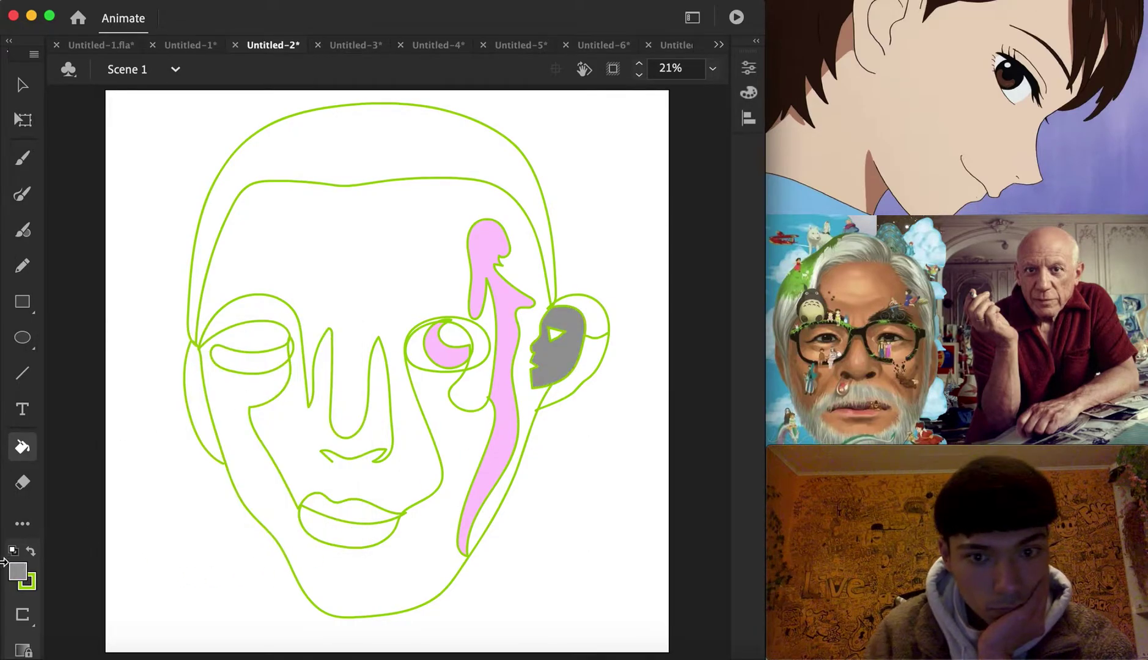
Step: Recolour the profile face inside the right ear with a lighter grey
{"action": "left_click", "coordinate": [20, 577]}
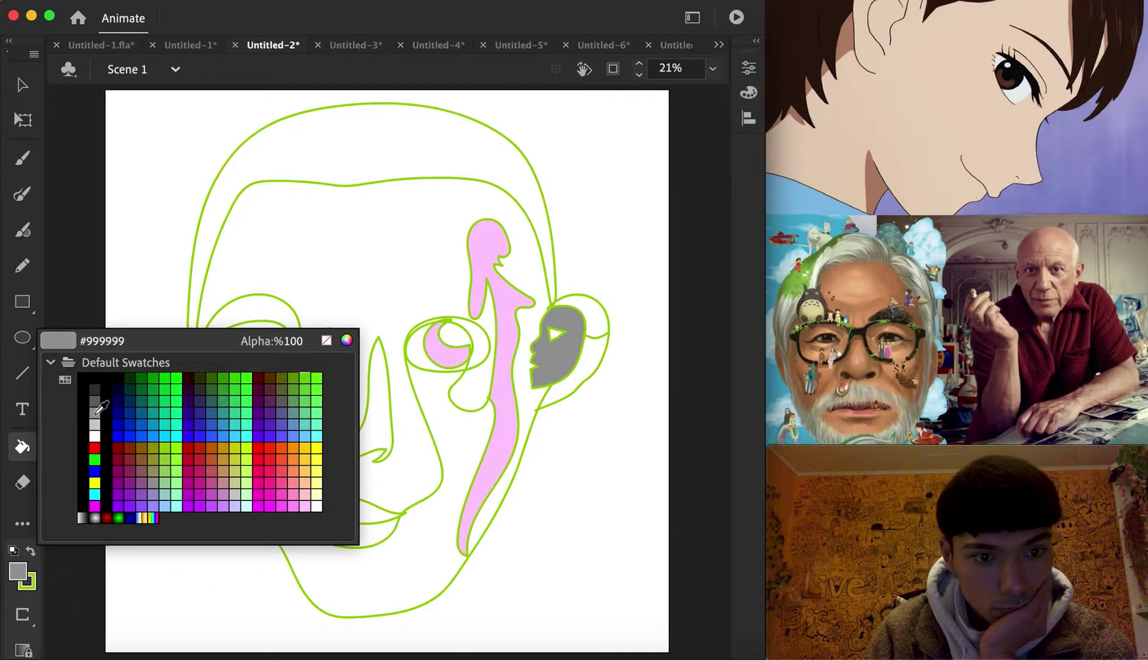
{"action": "left_click", "coordinate": [96, 423]}
{"action": "left_click", "coordinate": [543, 382]}
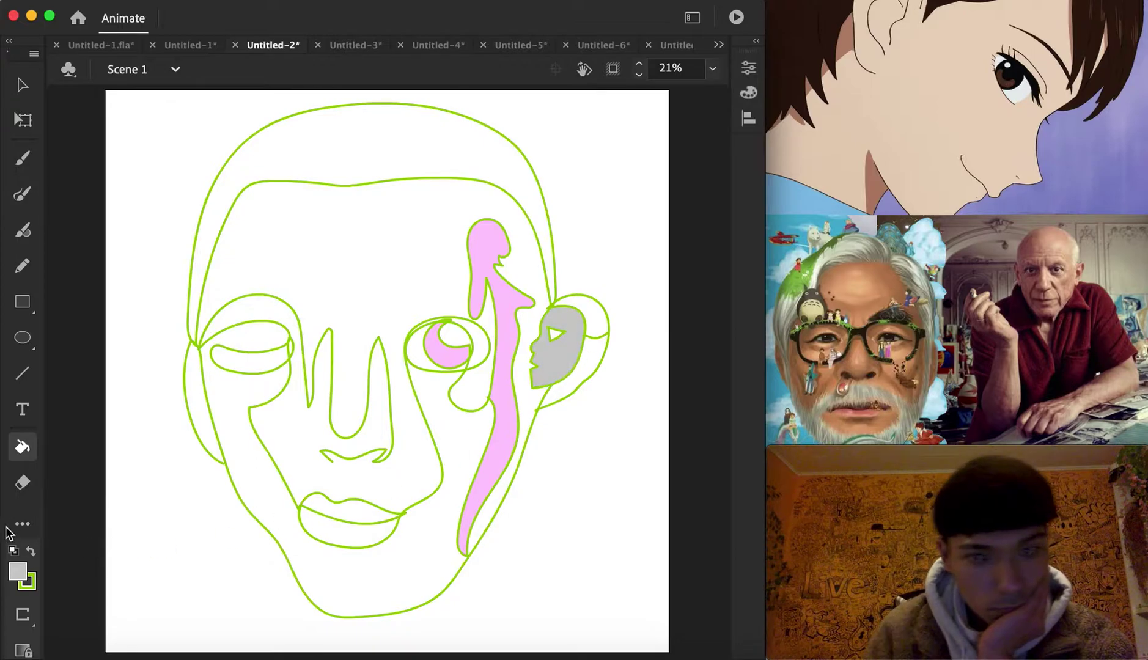
Step: Fill the forehead and central face area and the upper part of the right ear's rim with dark brown
{"action": "left_click", "coordinate": [19, 575]}
{"action": "left_click", "coordinate": [275, 375]}
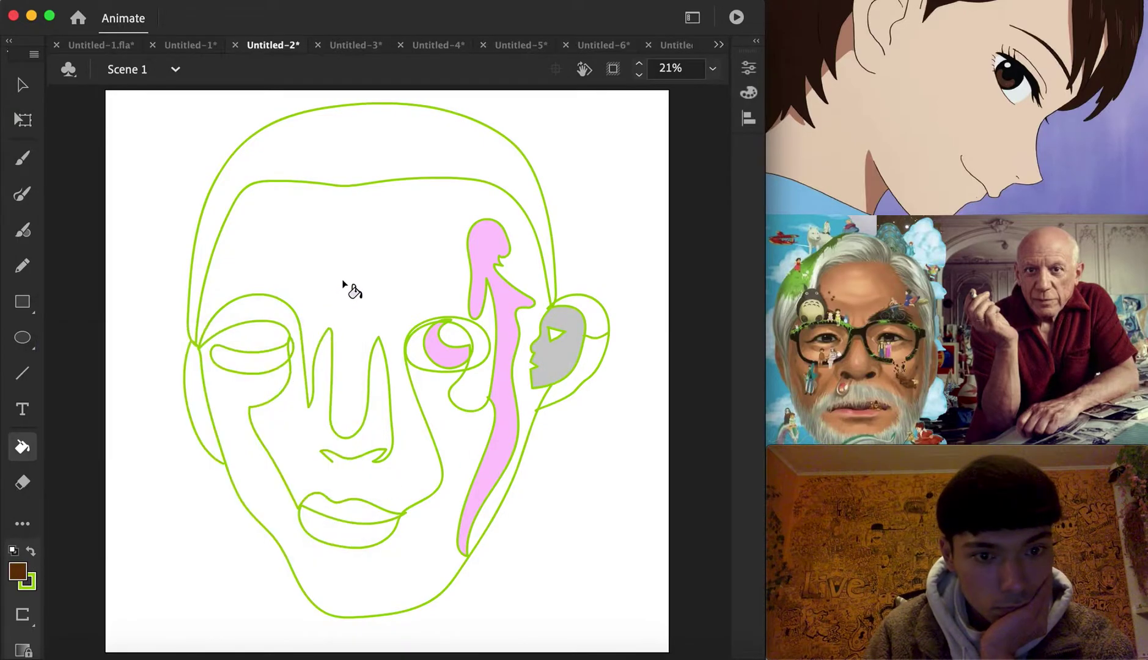
{"action": "left_click", "coordinate": [345, 284]}
{"action": "left_click", "coordinate": [598, 320]}
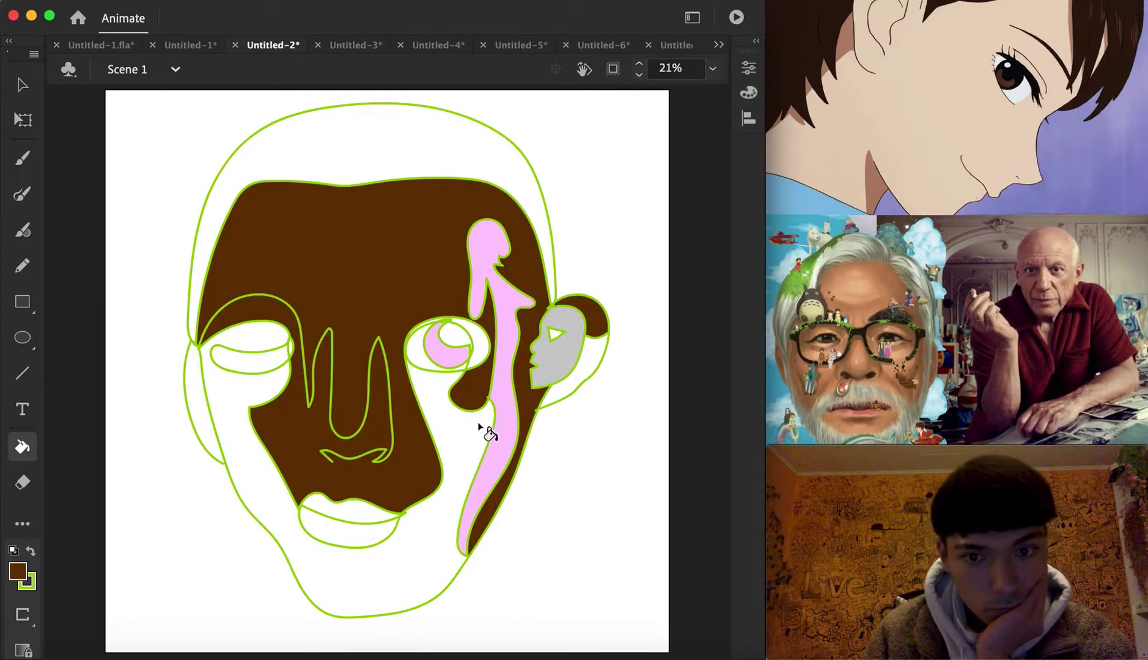
Step: Fill the lower right ear and lower lip with dark brown, and the cheeks, jaw and left eyelid with light grey #CCCCCC
{"action": "left_click", "coordinate": [576, 385]}
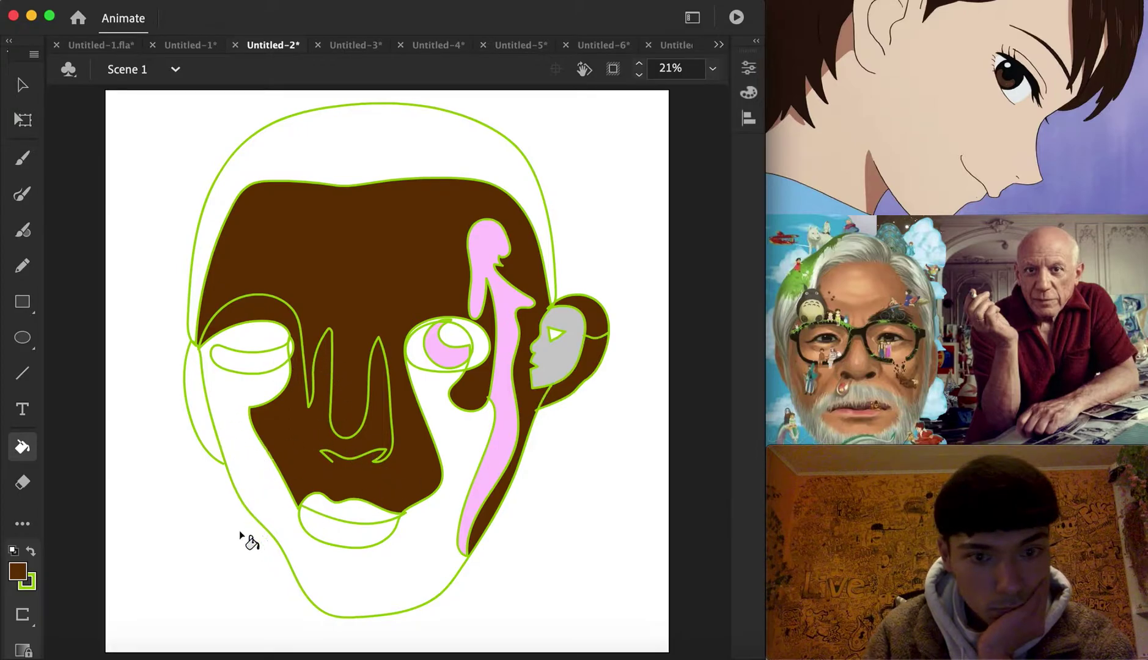
{"action": "left_click", "coordinate": [18, 572]}
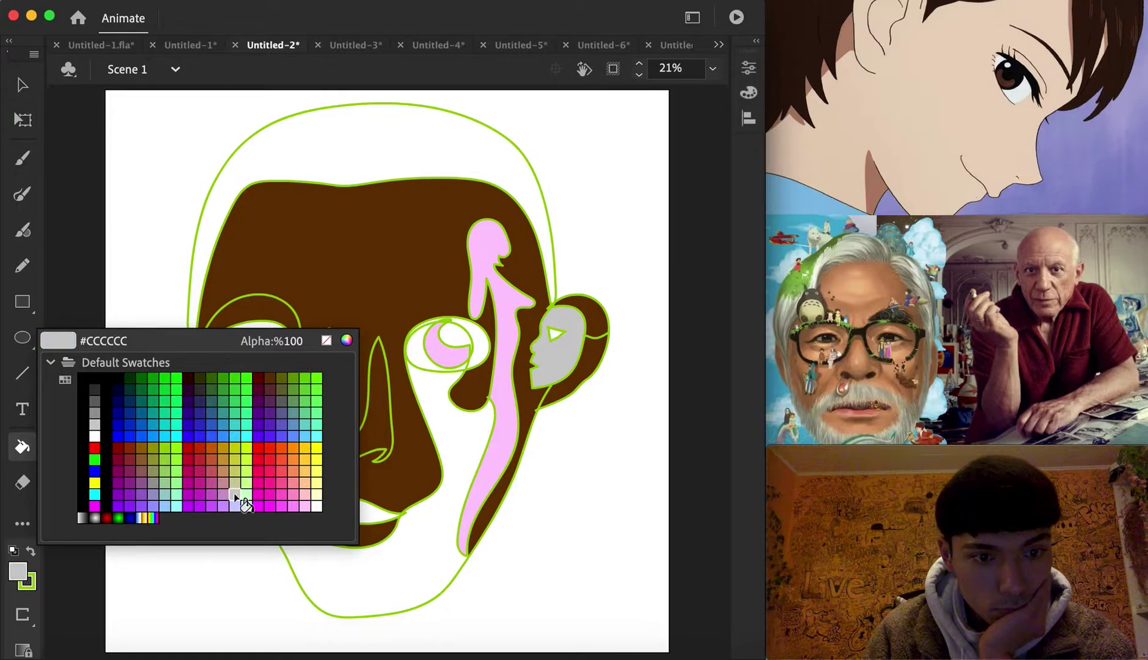
{"action": "left_click", "coordinate": [236, 496]}
{"action": "left_click", "coordinate": [266, 494]}
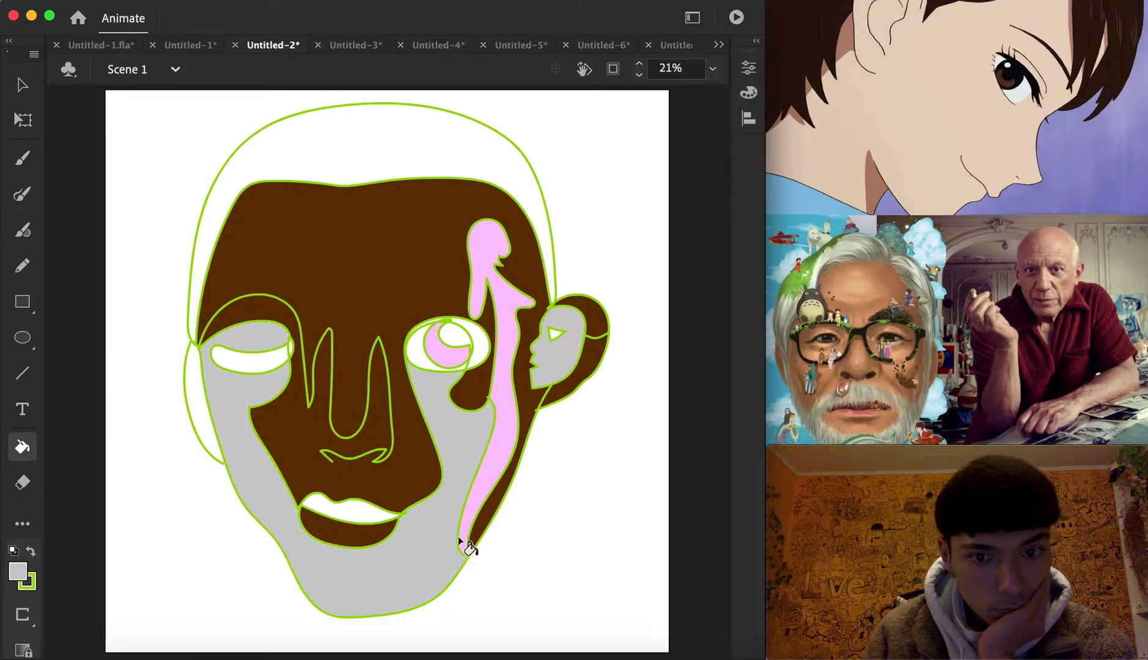
Step: Fill the left eye's almond shape and the upper lip with light pink
{"action": "left_click", "coordinate": [18, 572]}
{"action": "left_click", "coordinate": [312, 499]}
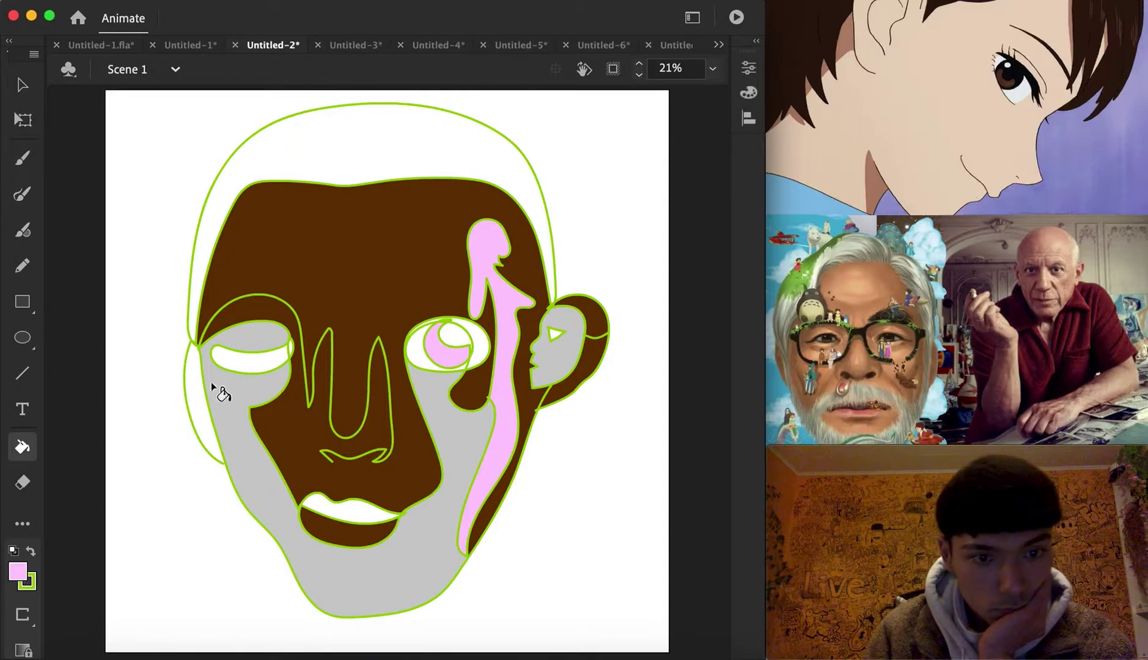
{"action": "left_click", "coordinate": [22, 85]}
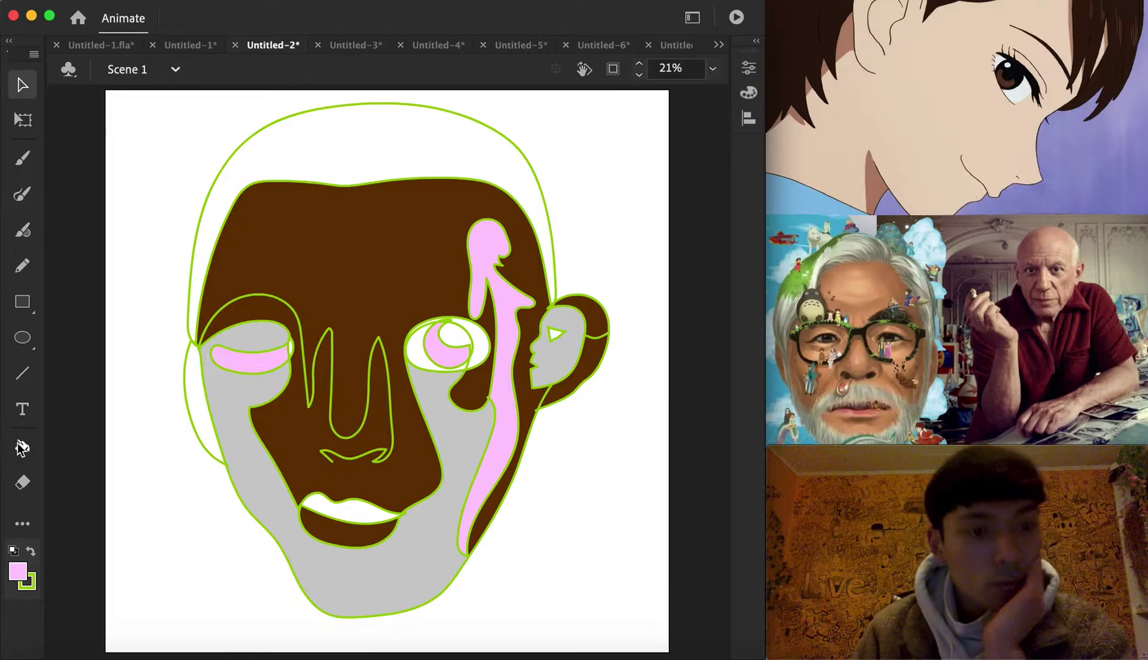
{"action": "key", "text": "k"}
{"action": "left_click", "coordinate": [351, 518]}
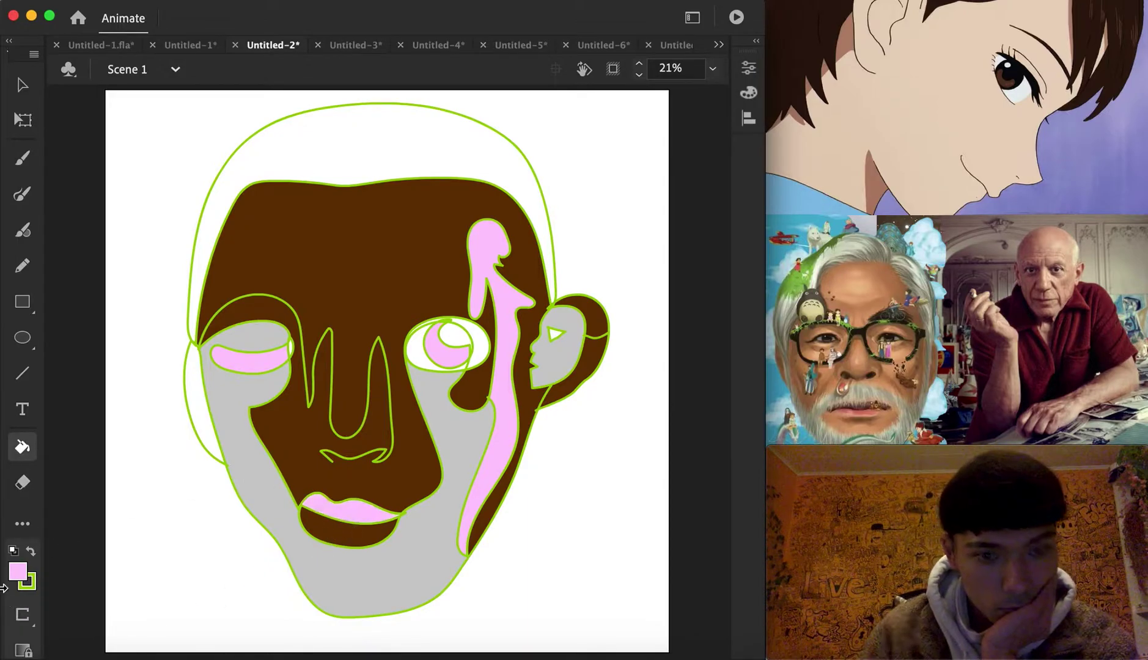
Step: Fill the left ear with muted mauve and the hair area above the forehead with bright pink-violet
{"action": "left_click", "coordinate": [18, 571]}
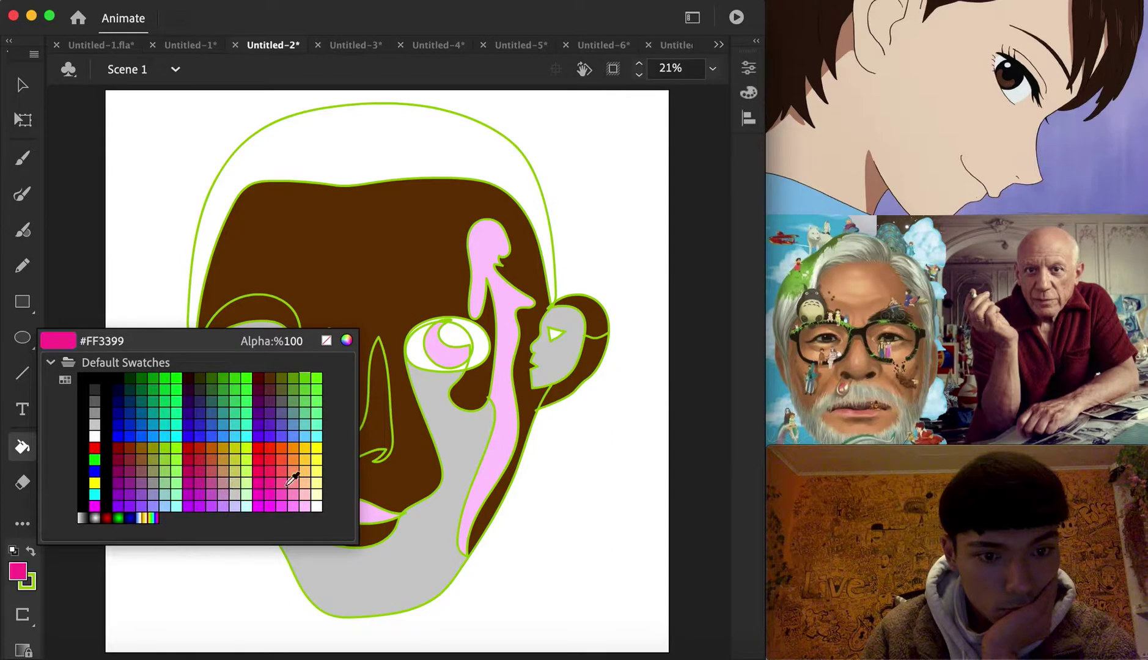
{"action": "left_click", "coordinate": [224, 493]}
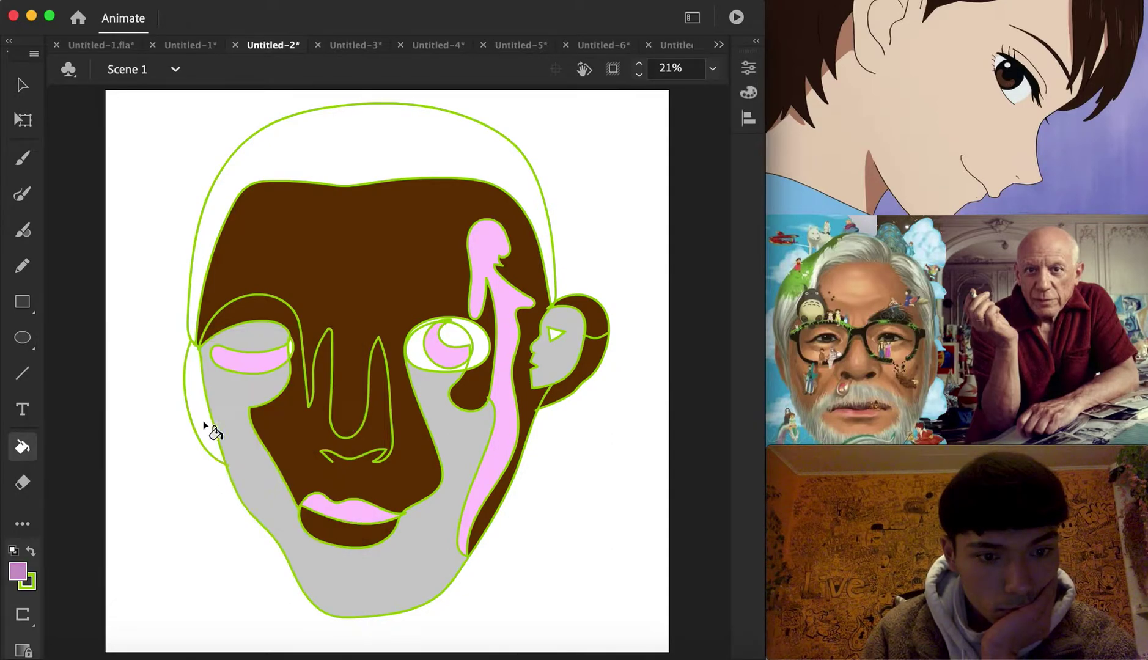
{"action": "left_click", "coordinate": [206, 428]}
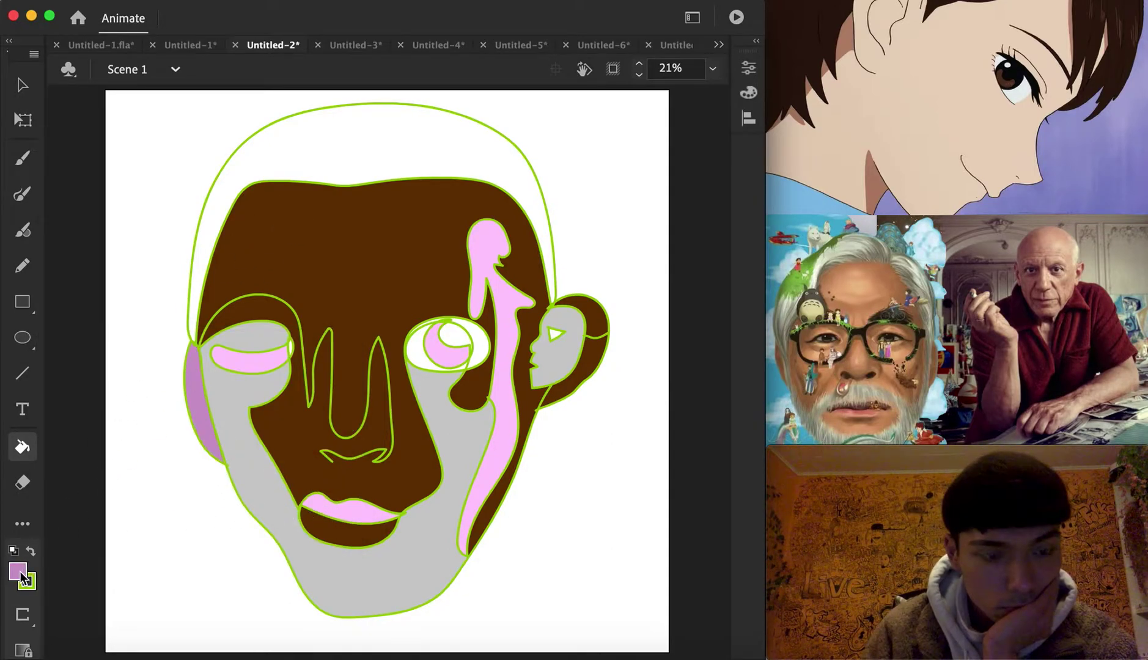
{"action": "left_click", "coordinate": [18, 573]}
{"action": "left_click", "coordinate": [304, 496]}
{"action": "left_click", "coordinate": [394, 168]}
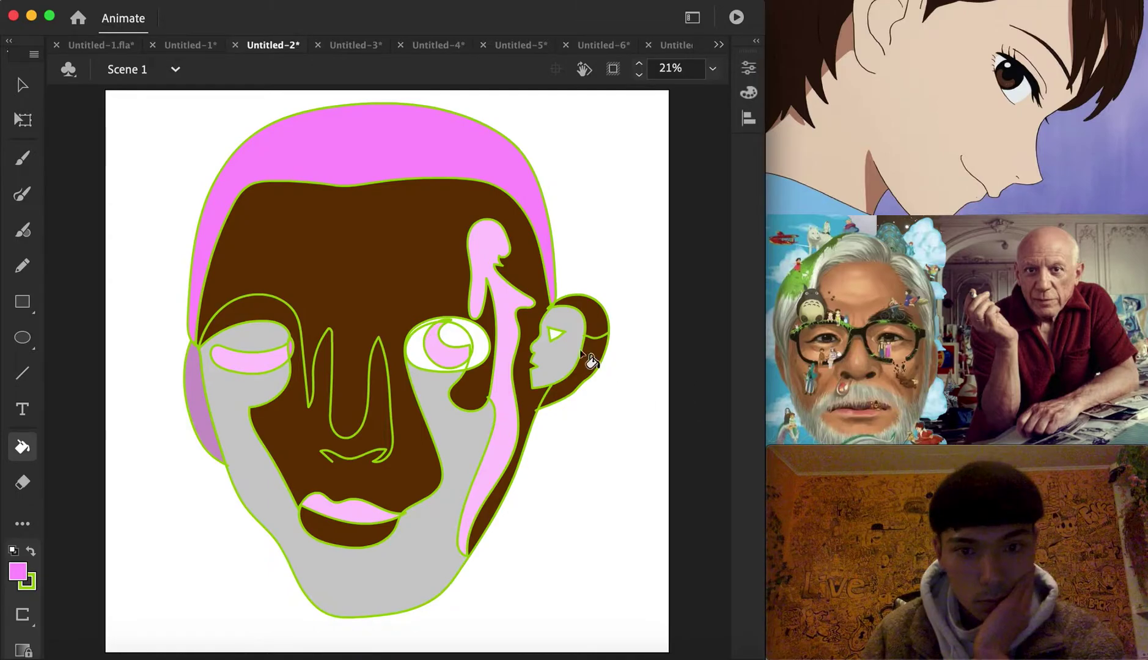
Step: Fill the small profile face's triangular eye with the rainbow gradient and the right ear's upper rim with black
{"action": "left_click", "coordinate": [20, 572]}
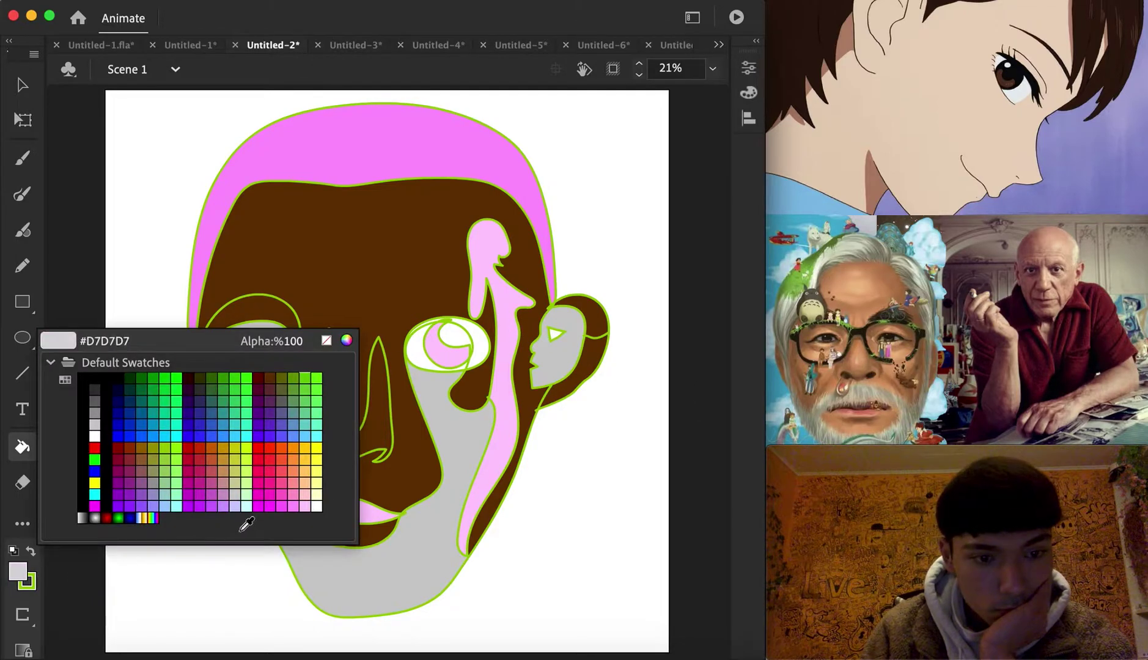
{"action": "left_click", "coordinate": [142, 516]}
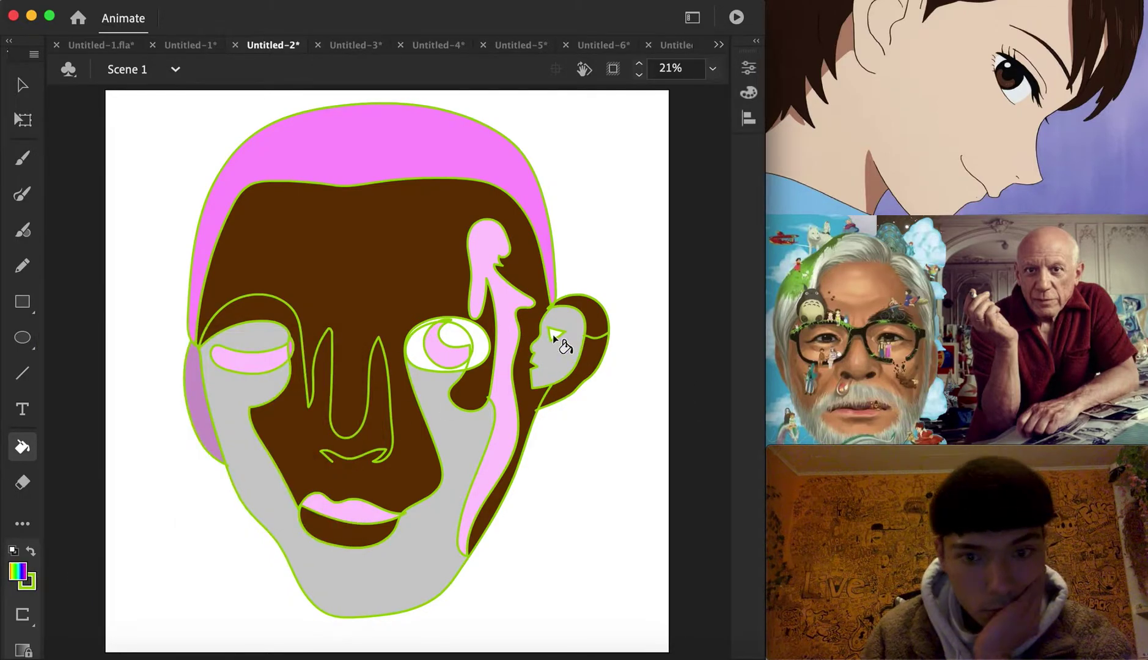
{"action": "left_click", "coordinate": [555, 334]}
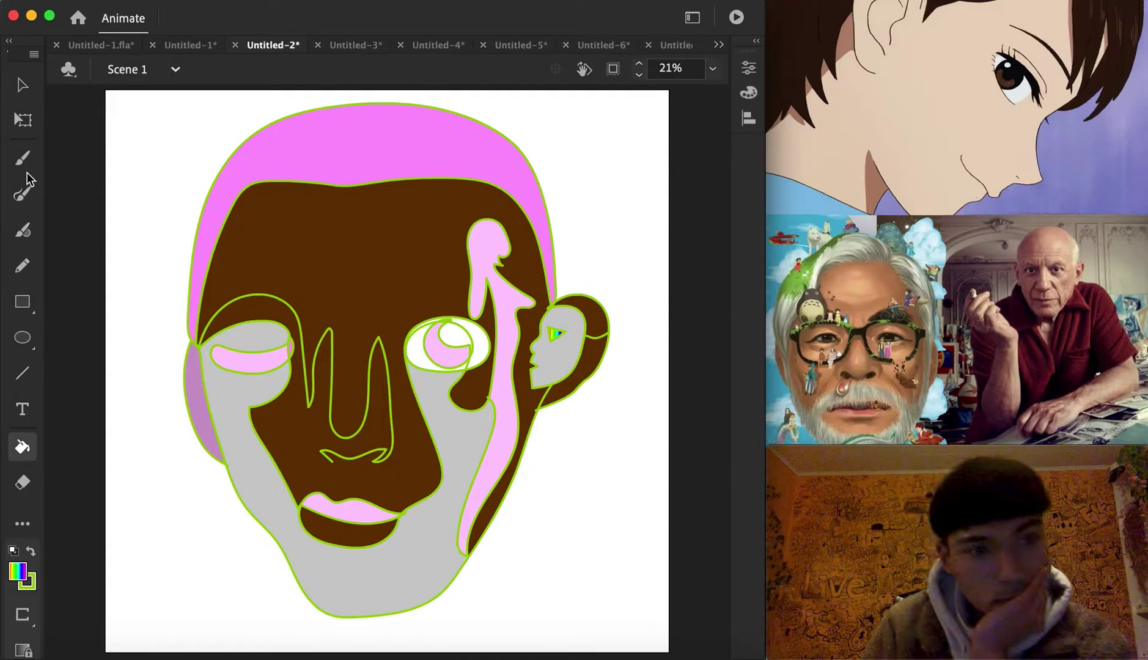
{"action": "left_click", "coordinate": [18, 572]}
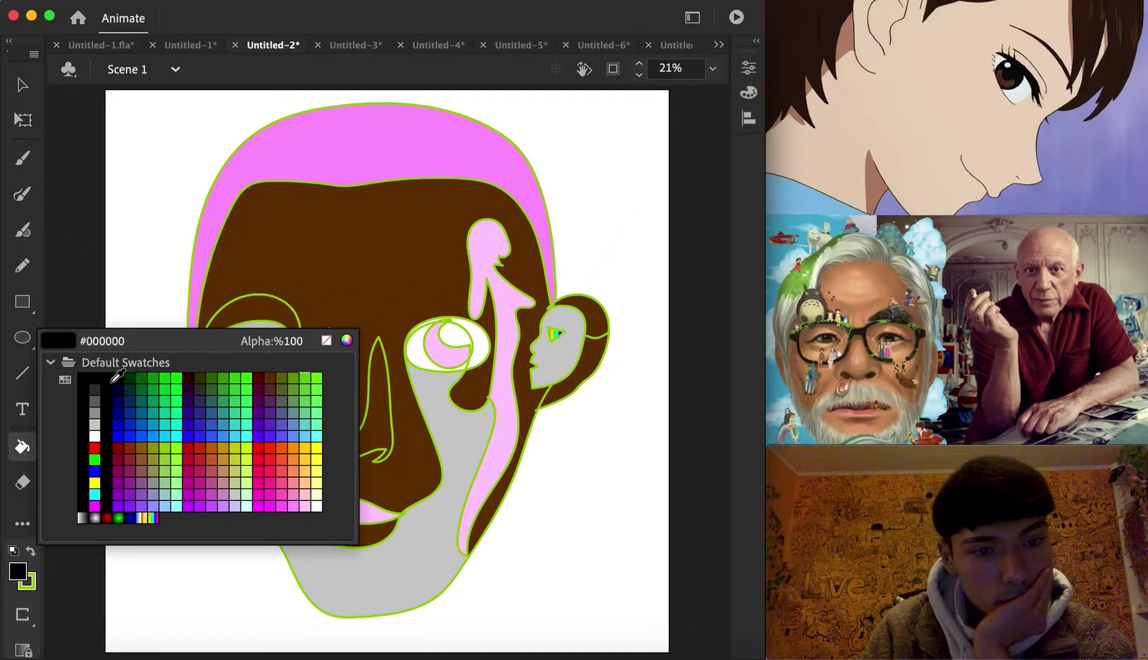
{"action": "left_click", "coordinate": [111, 374]}
{"action": "left_click", "coordinate": [590, 315]}
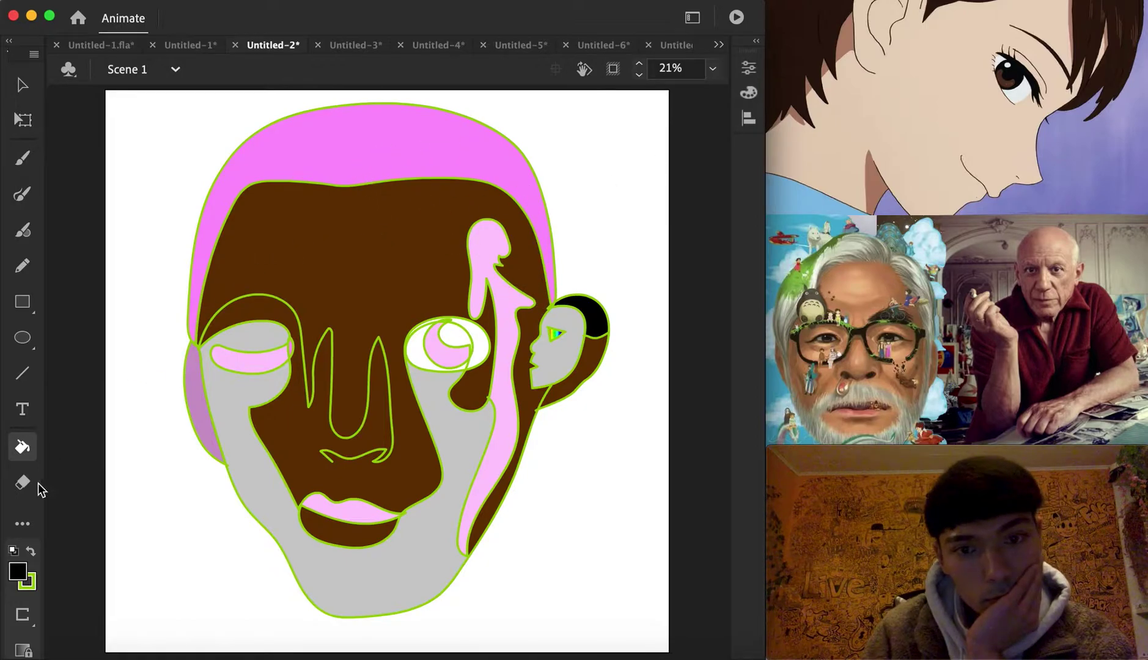
Step: In the Untitled-3 document, brush the nose, left brow and left eye outlines with a blue stroke
{"action": "left_click", "coordinate": [345, 43]}
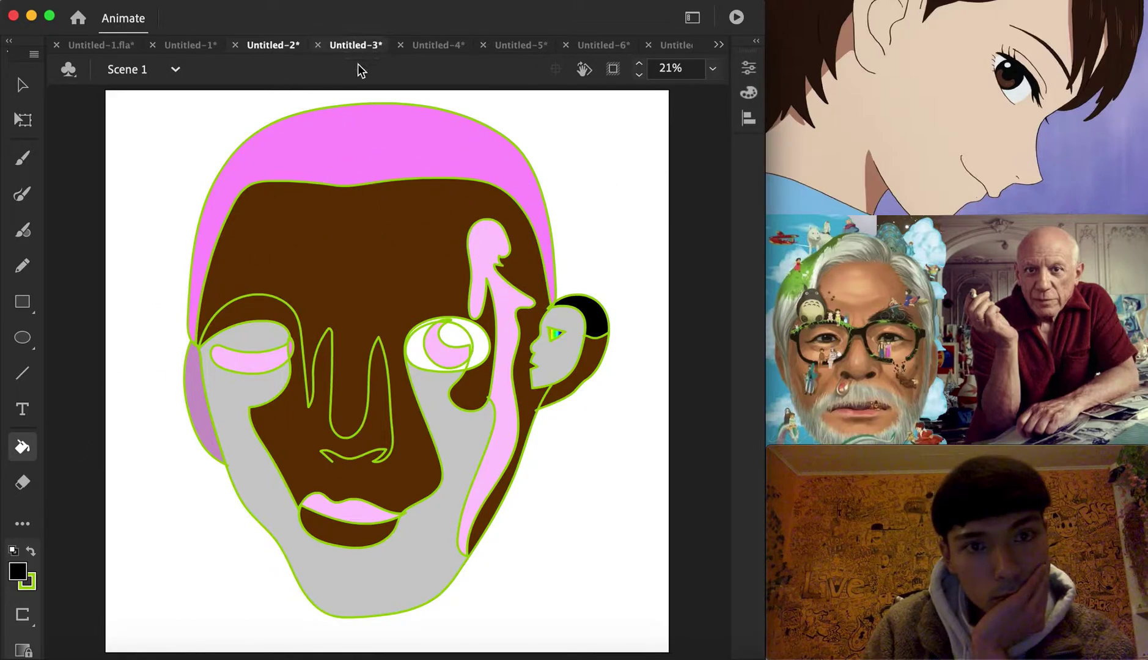
{"action": "key", "text": "b"}
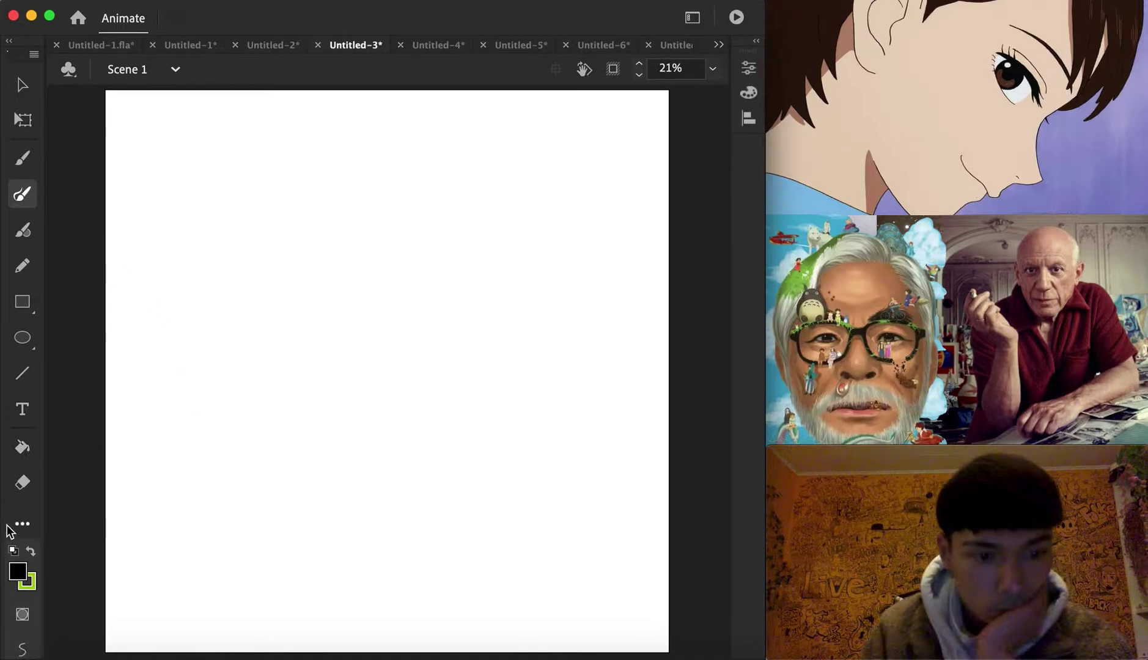
{"action": "left_click", "coordinate": [29, 582]}
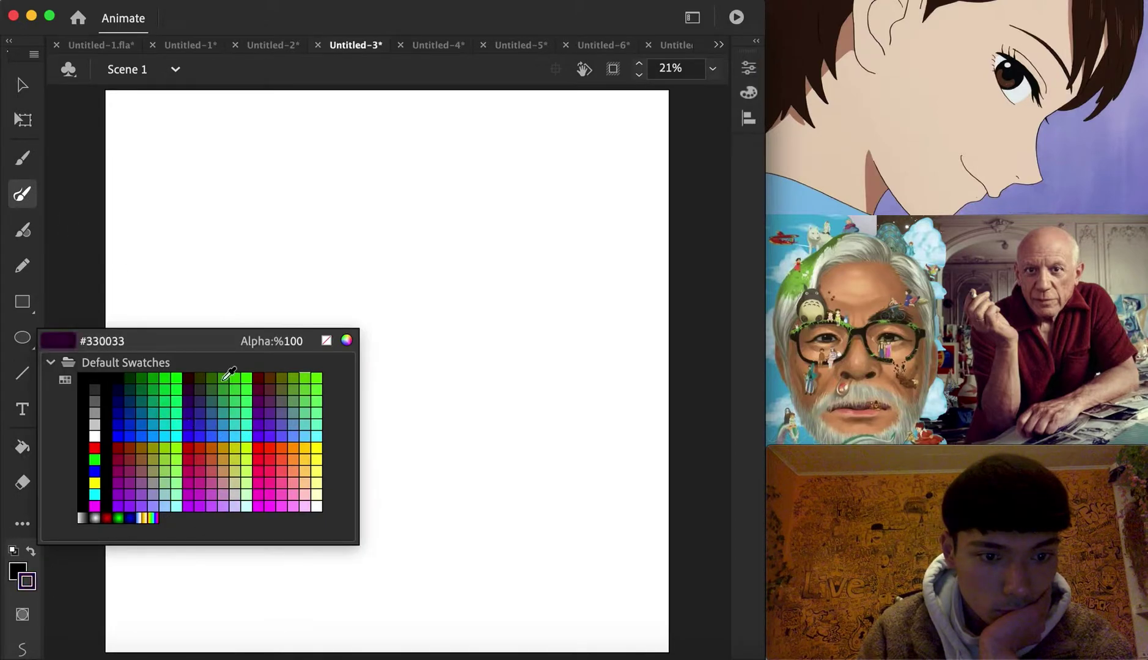
{"action": "left_click", "coordinate": [234, 426]}
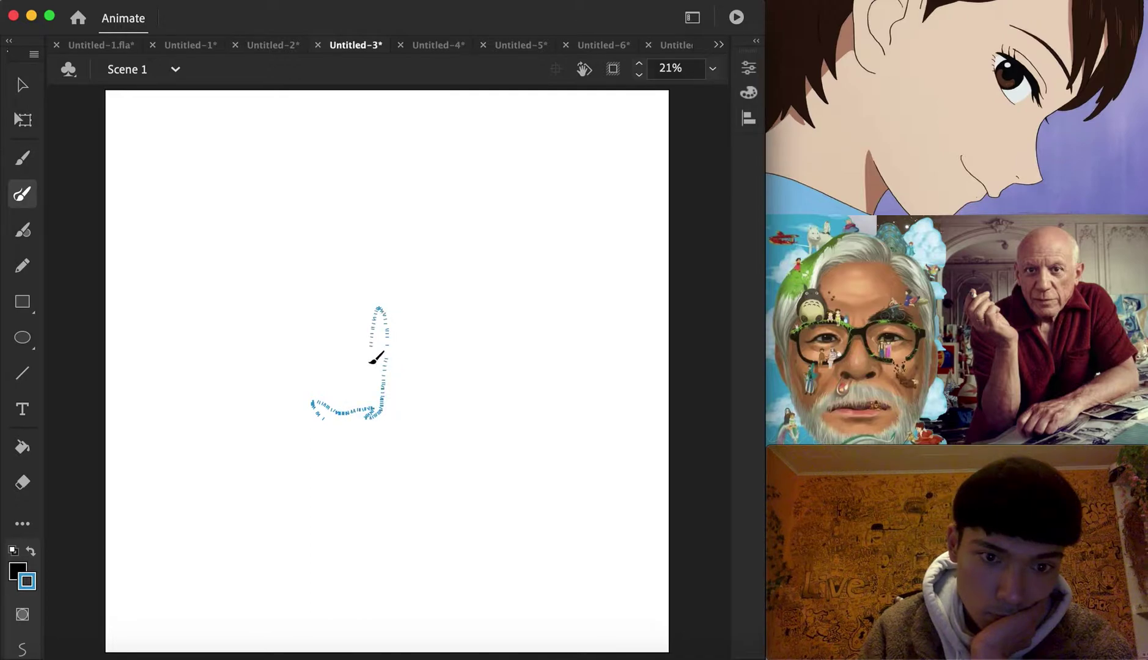
{"action": "mouse_move", "coordinate": [333, 372]}
{"action": "left_mouse_down"}
{"action": "mouse_move", "coordinate": [344, 314]}
{"action": "mouse_move", "coordinate": [338, 246]}
{"action": "mouse_move", "coordinate": [314, 229]}
{"action": "mouse_move", "coordinate": [245, 254]}
{"action": "mouse_move", "coordinate": [242, 269]}
{"action": "mouse_move", "coordinate": [336, 255]}
{"action": "mouse_move", "coordinate": [342, 314]}
{"action": "left_mouse_up"}
{"action": "left_click_drag", "start_coordinate": [235, 284], "coordinate": [319, 306]}
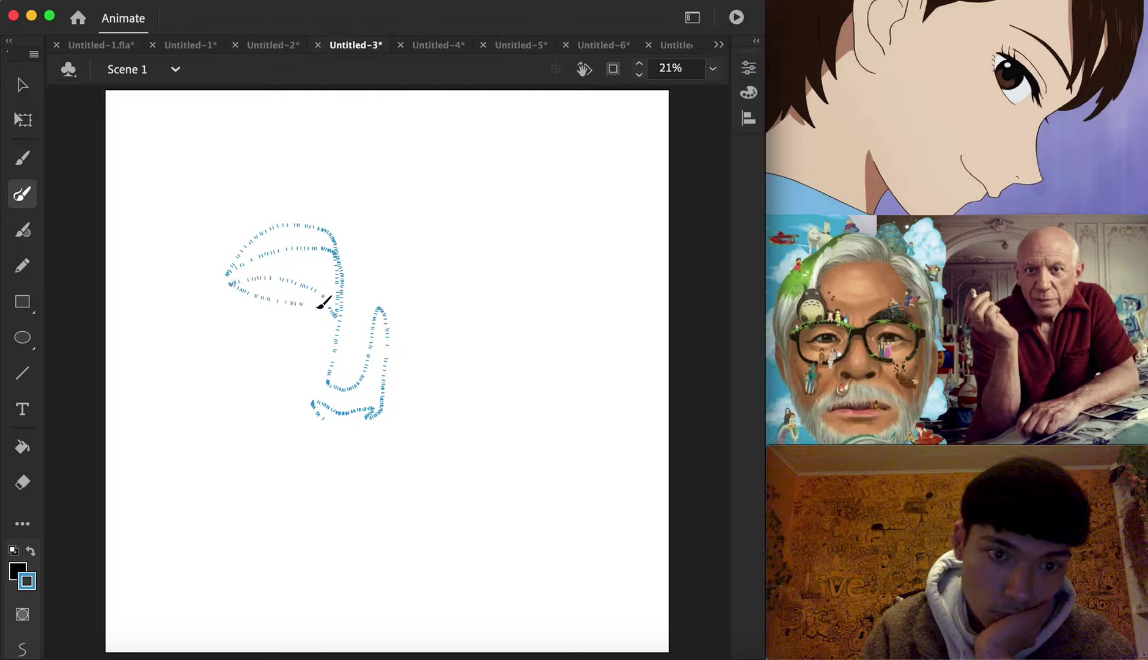
Step: Brush the left ear and cheek, mouth, right eye, branching right ear and pointed jaw as continuous blue outlines
{"action": "mouse_move", "coordinate": [285, 351]}
{"action": "left_mouse_down"}
{"action": "mouse_move", "coordinate": [218, 341]}
{"action": "mouse_move", "coordinate": [209, 278]}
{"action": "mouse_move", "coordinate": [181, 286]}
{"action": "mouse_move", "coordinate": [185, 386]}
{"action": "mouse_move", "coordinate": [242, 397]}
{"action": "mouse_move", "coordinate": [290, 387]}
{"action": "mouse_move", "coordinate": [244, 418]}
{"action": "left_mouse_up"}
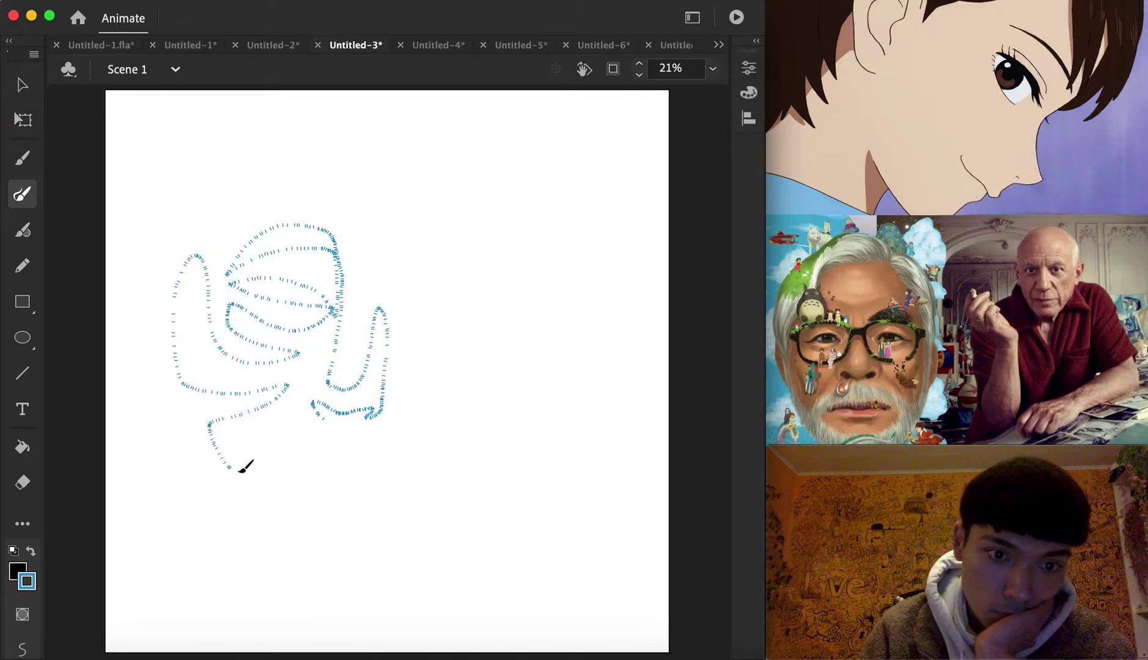
{"action": "mouse_move", "coordinate": [245, 468]}
{"action": "left_mouse_down"}
{"action": "mouse_move", "coordinate": [316, 450]}
{"action": "mouse_move", "coordinate": [387, 460]}
{"action": "mouse_move", "coordinate": [326, 471]}
{"action": "mouse_move", "coordinate": [292, 451]}
{"action": "mouse_move", "coordinate": [317, 493]}
{"action": "mouse_move", "coordinate": [373, 476]}
{"action": "mouse_move", "coordinate": [399, 421]}
{"action": "mouse_move", "coordinate": [419, 271]}
{"action": "mouse_move", "coordinate": [460, 244]}
{"action": "mouse_move", "coordinate": [512, 289]}
{"action": "mouse_move", "coordinate": [467, 281]}
{"action": "mouse_move", "coordinate": [450, 295]}
{"action": "mouse_move", "coordinate": [491, 316]}
{"action": "mouse_move", "coordinate": [493, 331]}
{"action": "mouse_move", "coordinate": [446, 321]}
{"action": "left_mouse_up"}
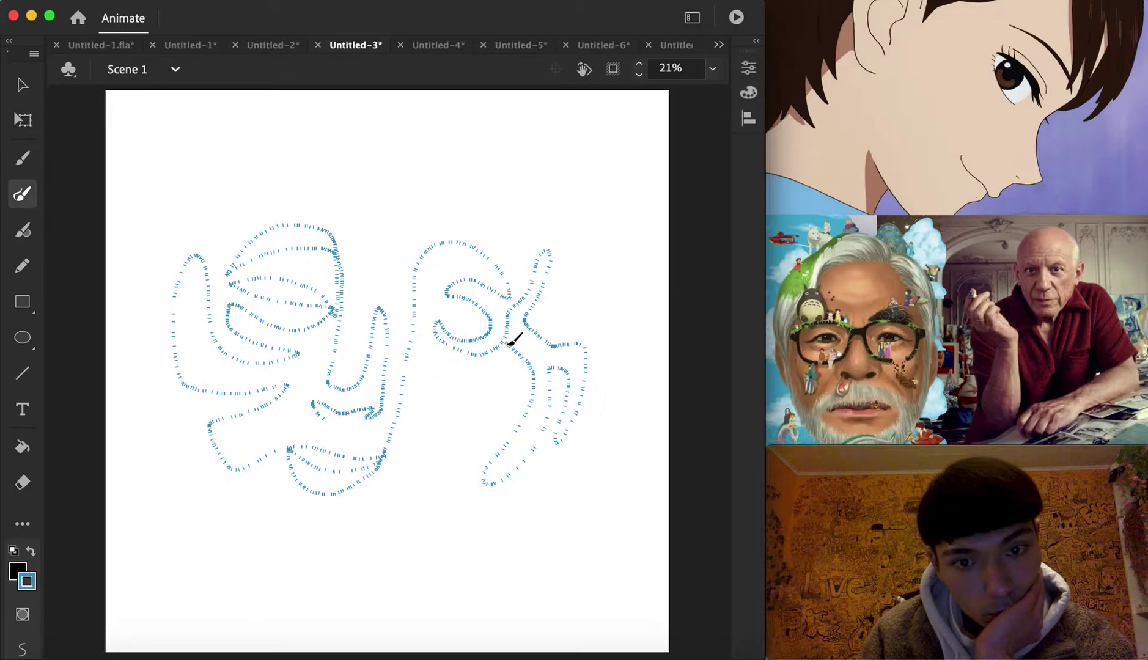
{"action": "mouse_move", "coordinate": [358, 541]}
{"action": "left_mouse_down"}
{"action": "mouse_move", "coordinate": [318, 550]}
{"action": "mouse_move", "coordinate": [289, 531]}
{"action": "mouse_move", "coordinate": [252, 465]}
{"action": "left_mouse_up"}
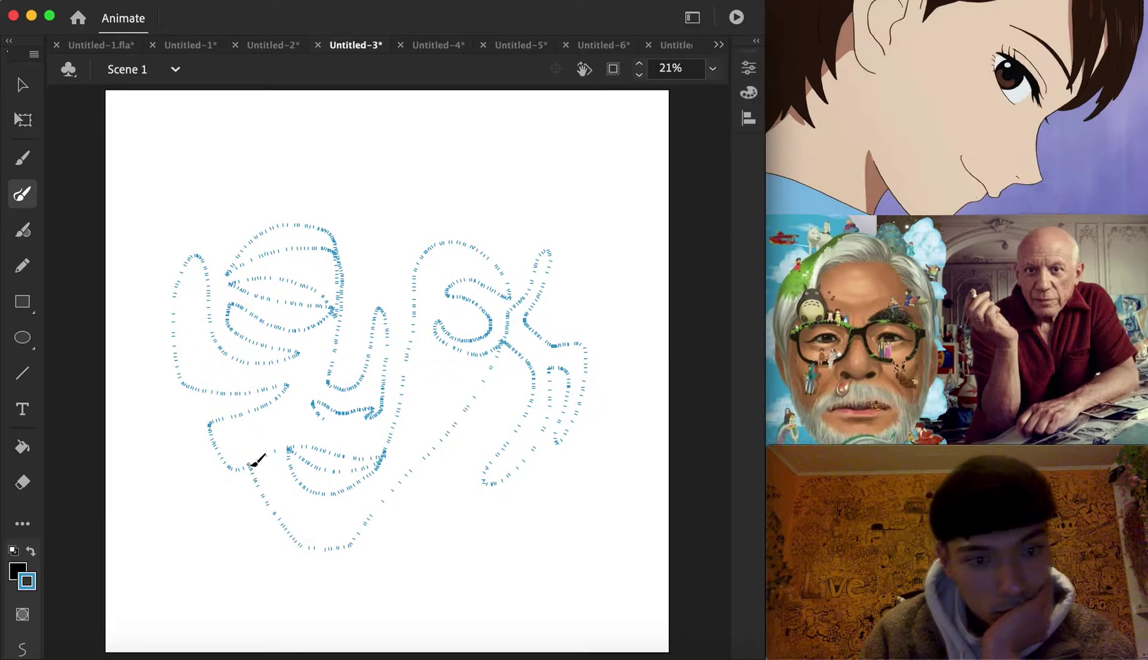
Step: Select all the face outlines and move them down and slightly right to make room for the head above
{"action": "left_click", "coordinate": [24, 89]}
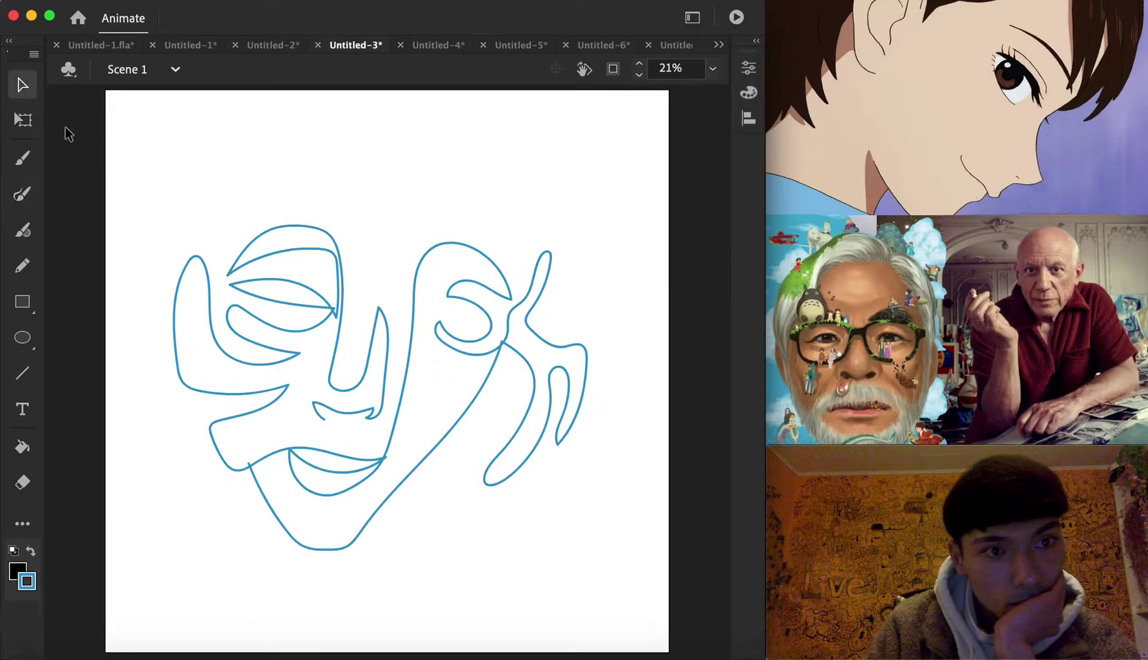
{"action": "left_click_drag", "start_coordinate": [183, 174], "coordinate": [630, 587]}
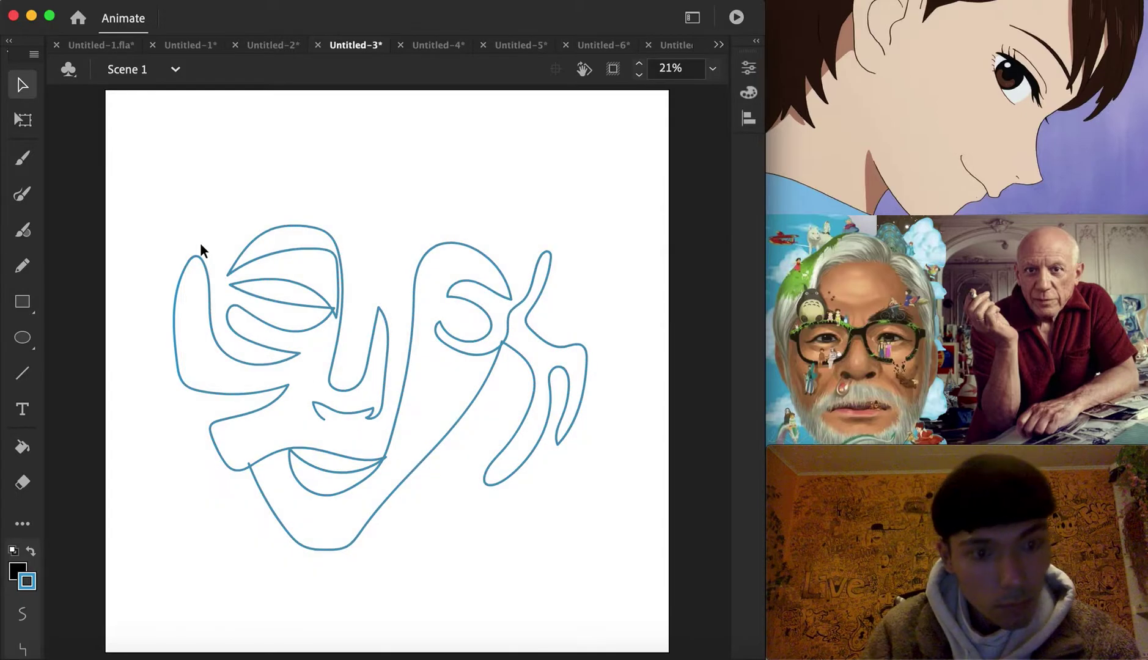
{"action": "left_click_drag", "start_coordinate": [158, 235], "coordinate": [353, 605]}
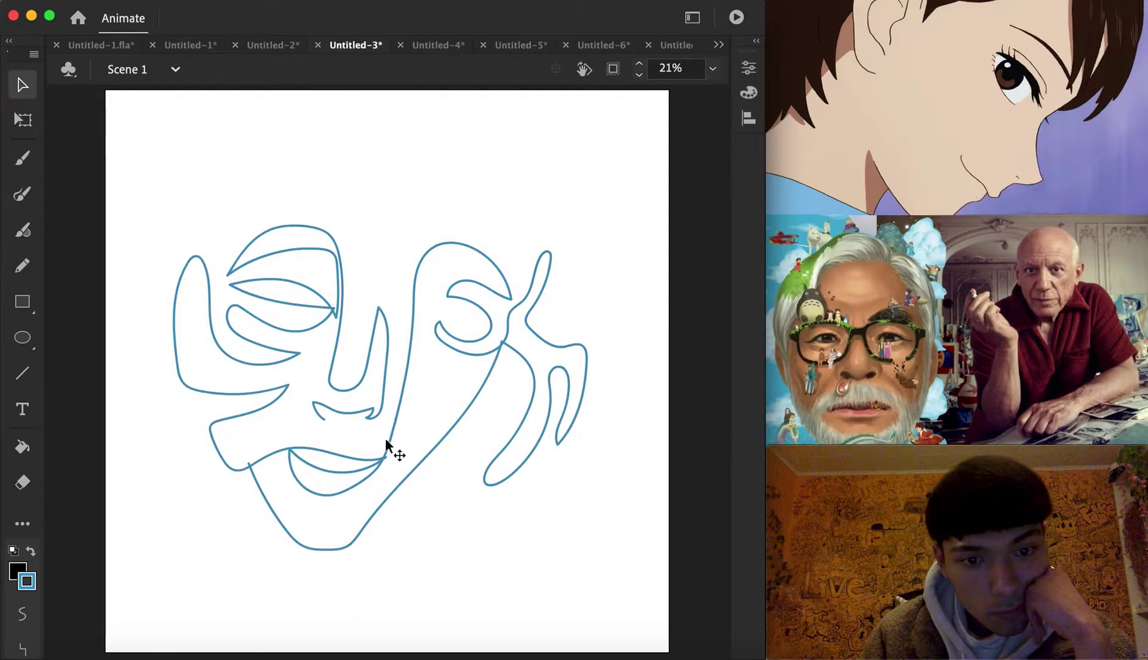
{"action": "left_click_drag", "start_coordinate": [387, 451], "coordinate": [407, 501]}
Step: Brush the wavy outer contour of the hair from ear to ear and a jagged hairline across the forehead
{"action": "left_click", "coordinate": [22, 194]}
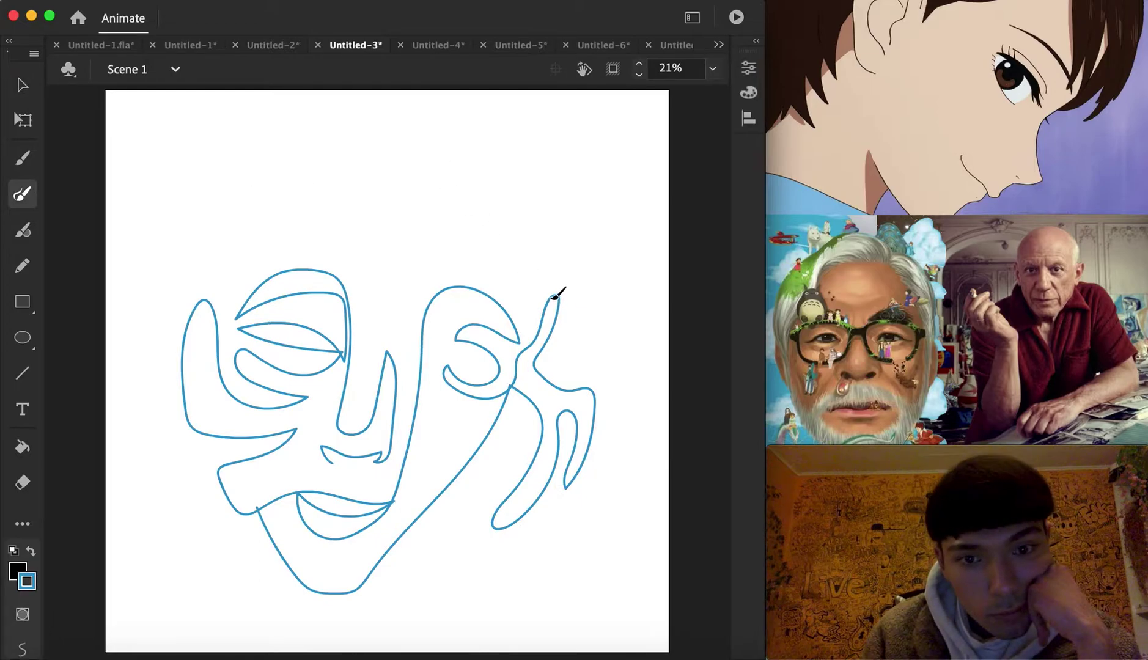
{"action": "left_click_drag", "start_coordinate": [507, 112], "coordinate": [426, 85]}
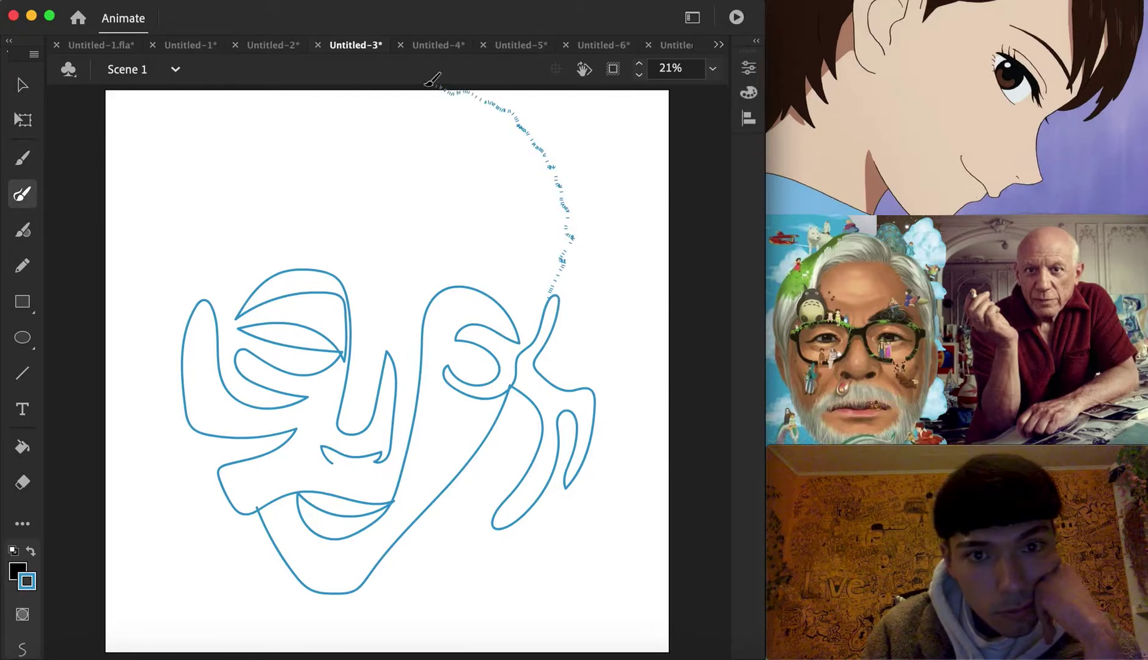
{"action": "mouse_move", "coordinate": [320, 78]}
{"action": "left_mouse_down"}
{"action": "mouse_move", "coordinate": [277, 88]}
{"action": "mouse_move", "coordinate": [243, 118]}
{"action": "mouse_move", "coordinate": [219, 177]}
{"action": "left_mouse_up"}
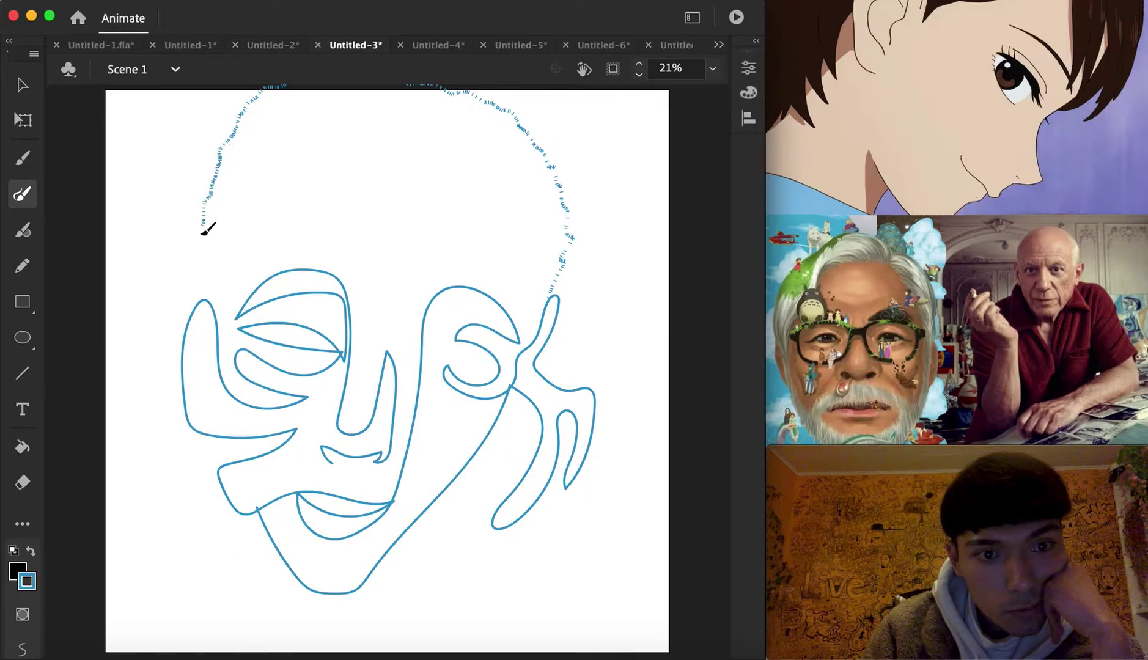
{"action": "left_click_drag", "start_coordinate": [208, 301], "coordinate": [204, 303]}
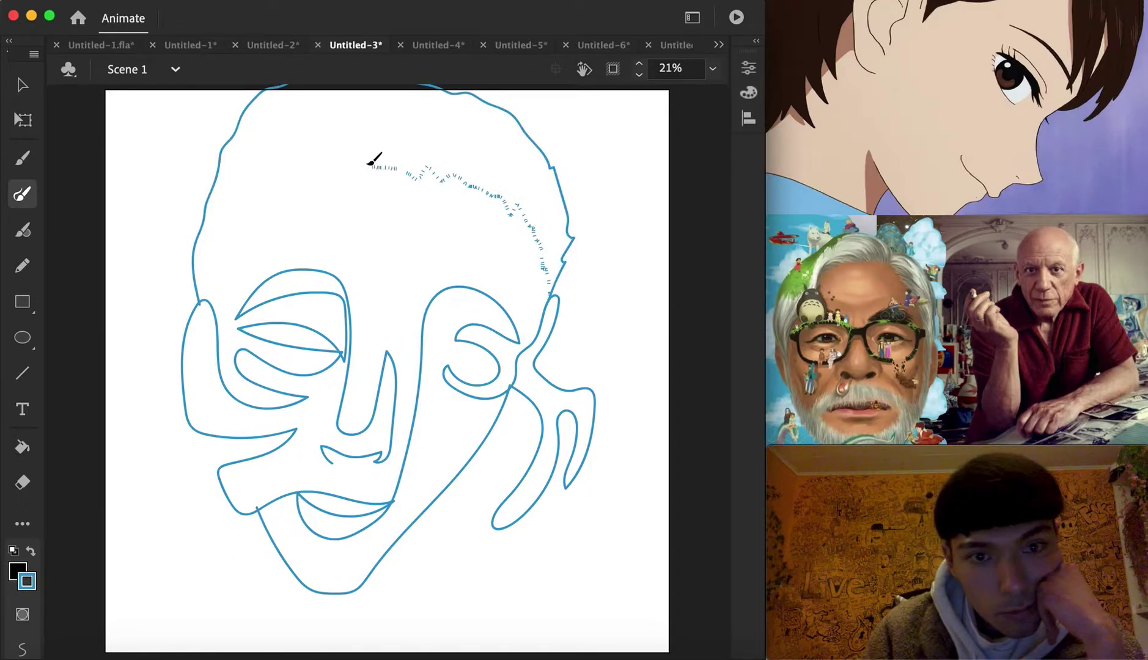
{"action": "left_click_drag", "start_coordinate": [243, 241], "coordinate": [219, 311]}
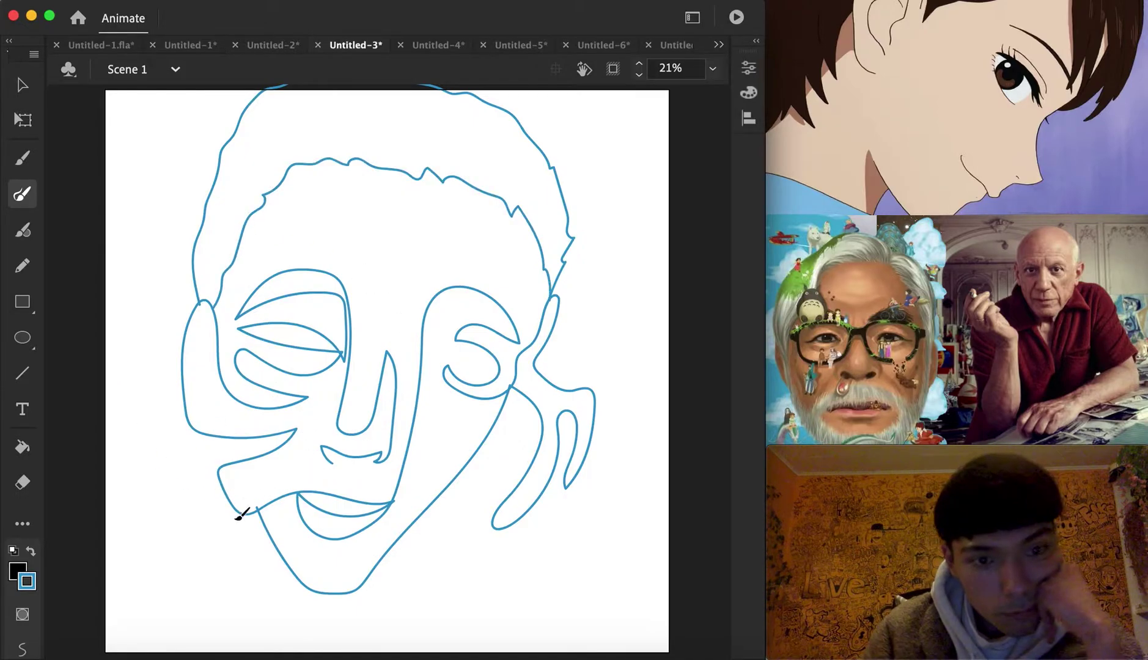
Step: Select the whole drawing and move it down slightly so the top of the hair fits on the stage
{"action": "left_click", "coordinate": [22, 85]}
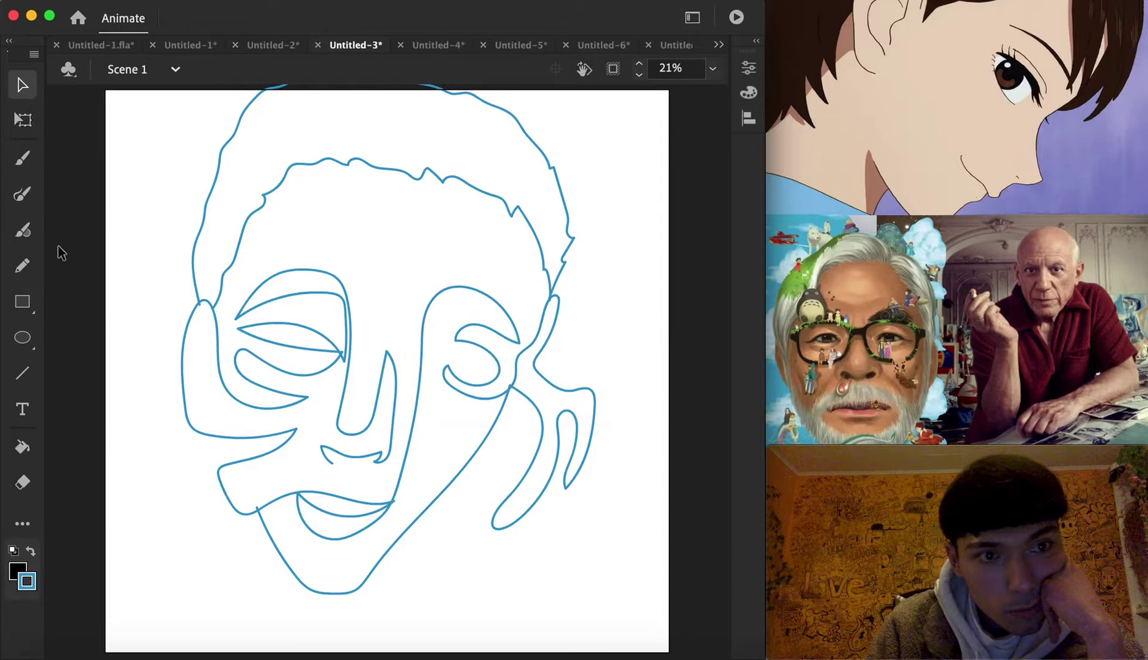
{"action": "mouse_move", "coordinate": [154, 625]}
{"action": "left_mouse_down"}
{"action": "mouse_move", "coordinate": [183, 312]}
{"action": "mouse_move", "coordinate": [511, 84]}
{"action": "mouse_move", "coordinate": [664, 85]}
{"action": "left_mouse_up"}
{"action": "left_click_drag", "start_coordinate": [546, 314], "coordinate": [541, 342]}
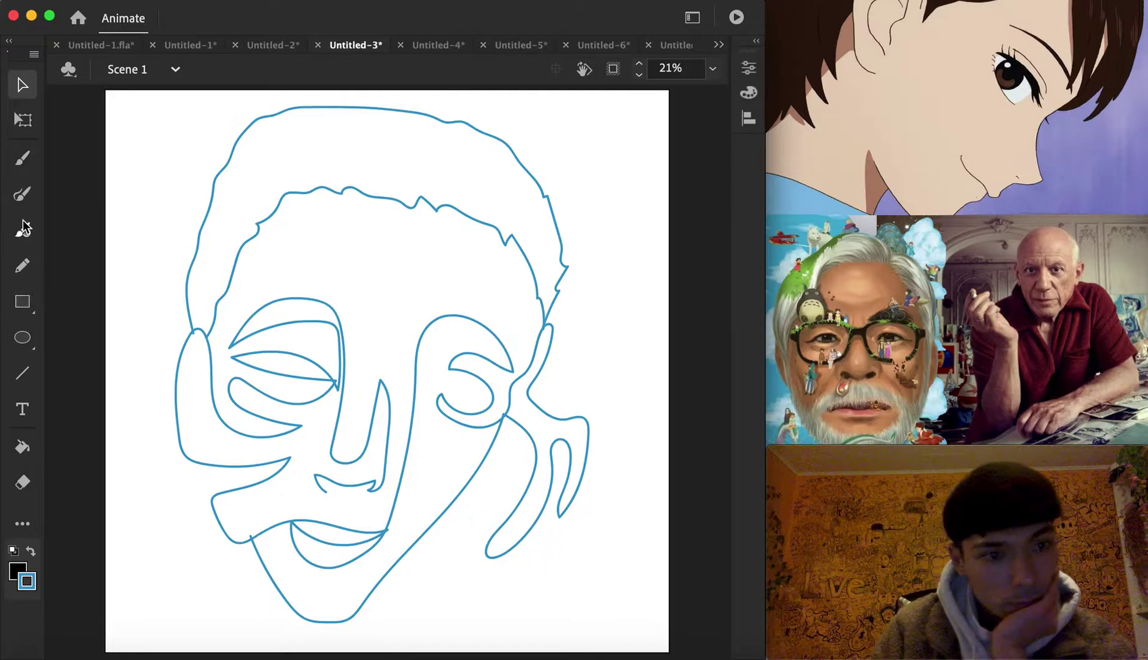
Step: Fill the right side of the face, including the right eye's iris and the chin, with black
{"action": "left_click", "coordinate": [22, 194]}
{"action": "left_click", "coordinate": [24, 451]}
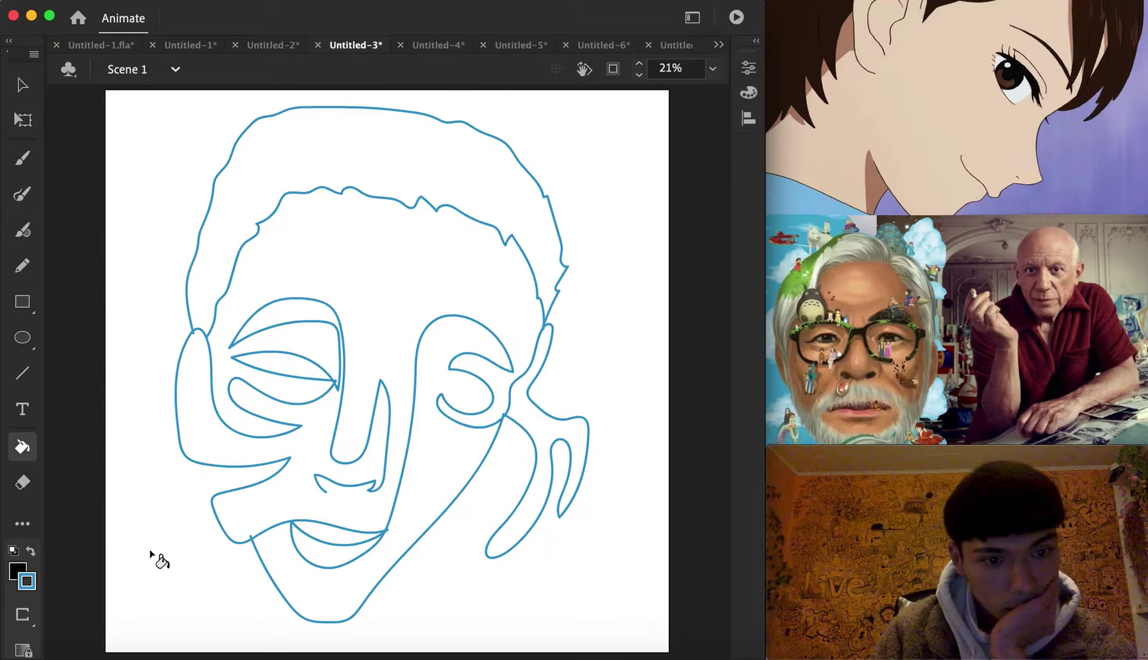
{"action": "left_click", "coordinate": [446, 455]}
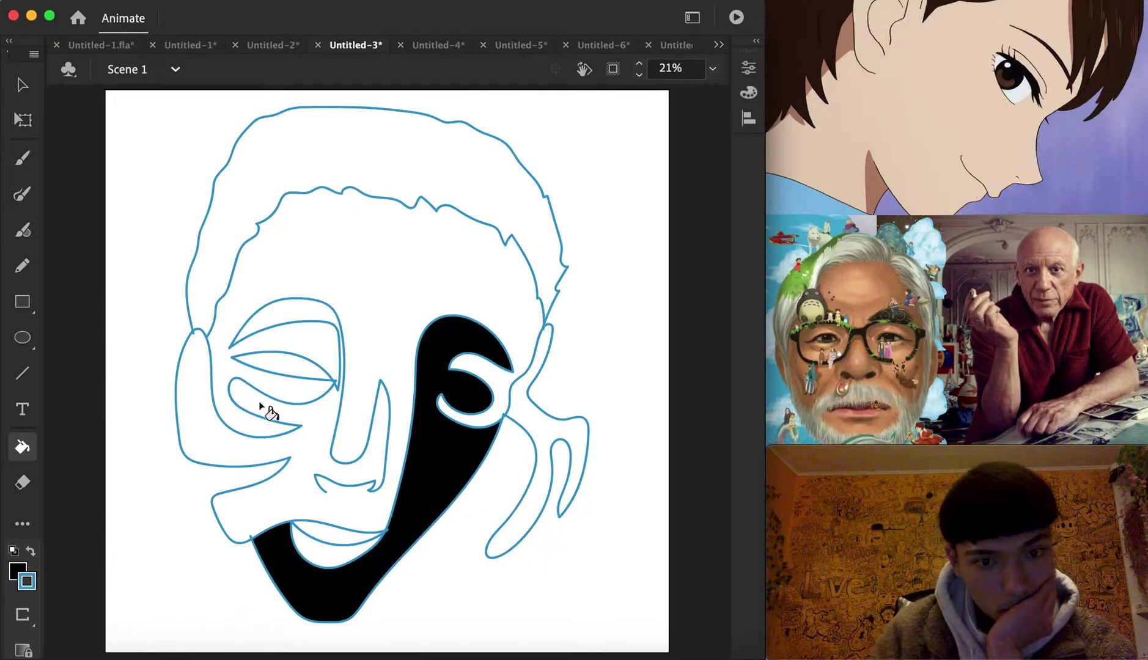
Step: Fill the almond shape of the left eye with black, undoing any fill that floods the rest of the face
{"action": "left_click", "coordinate": [218, 379]}
{"action": "key", "text": "super+z"}
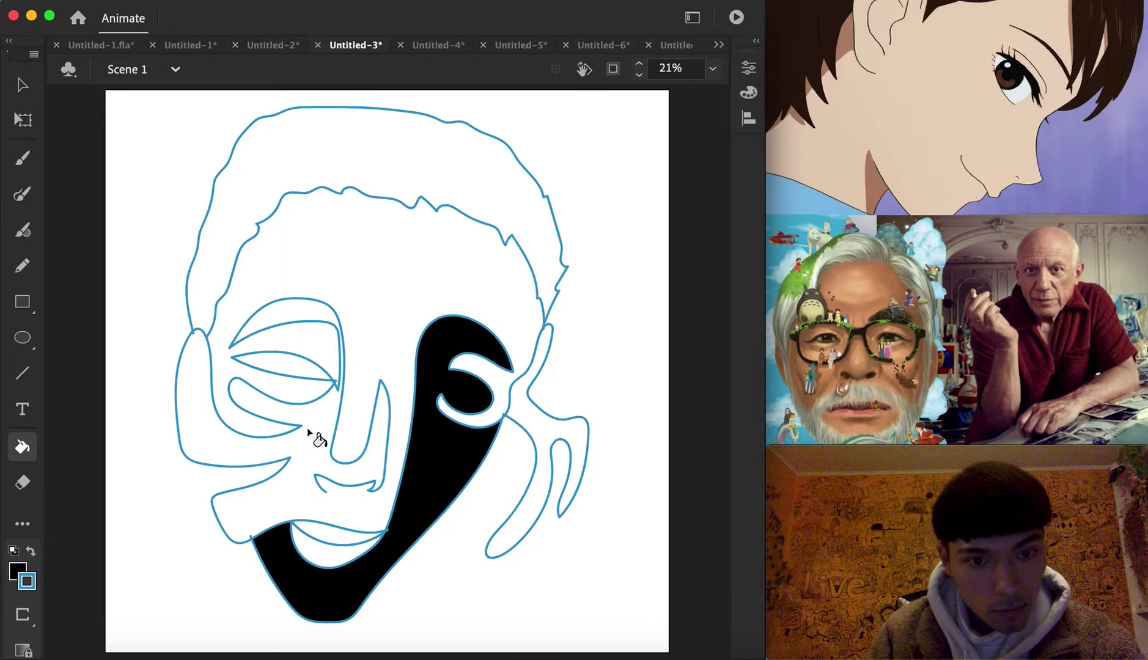
{"action": "left_click", "coordinate": [297, 373]}
{"action": "left_click", "coordinate": [223, 457]}
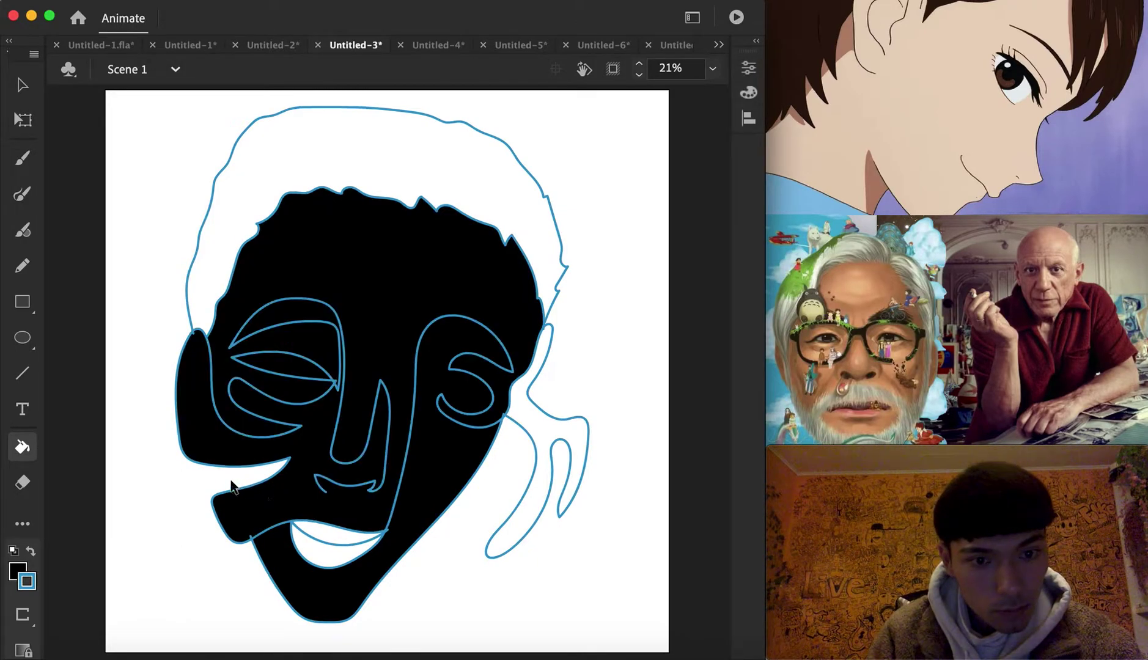
{"action": "key", "text": "super+z"}
Step: Try to fill the forehead, nose and left eye socket with black
{"action": "key", "text": "v"}
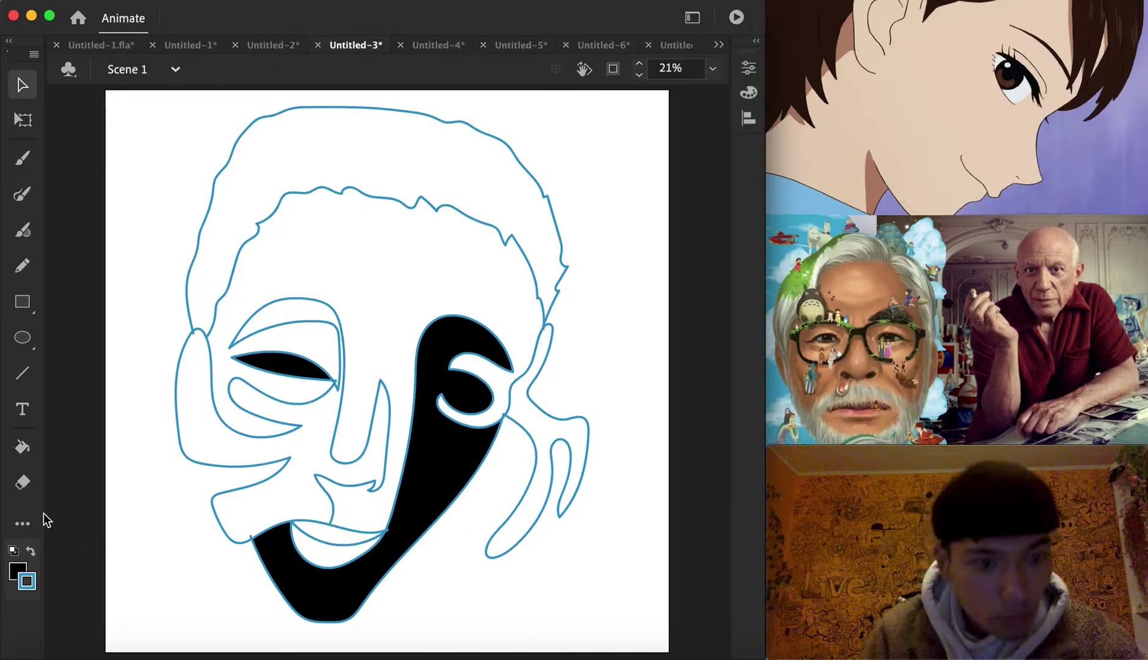
{"action": "key", "text": "k"}
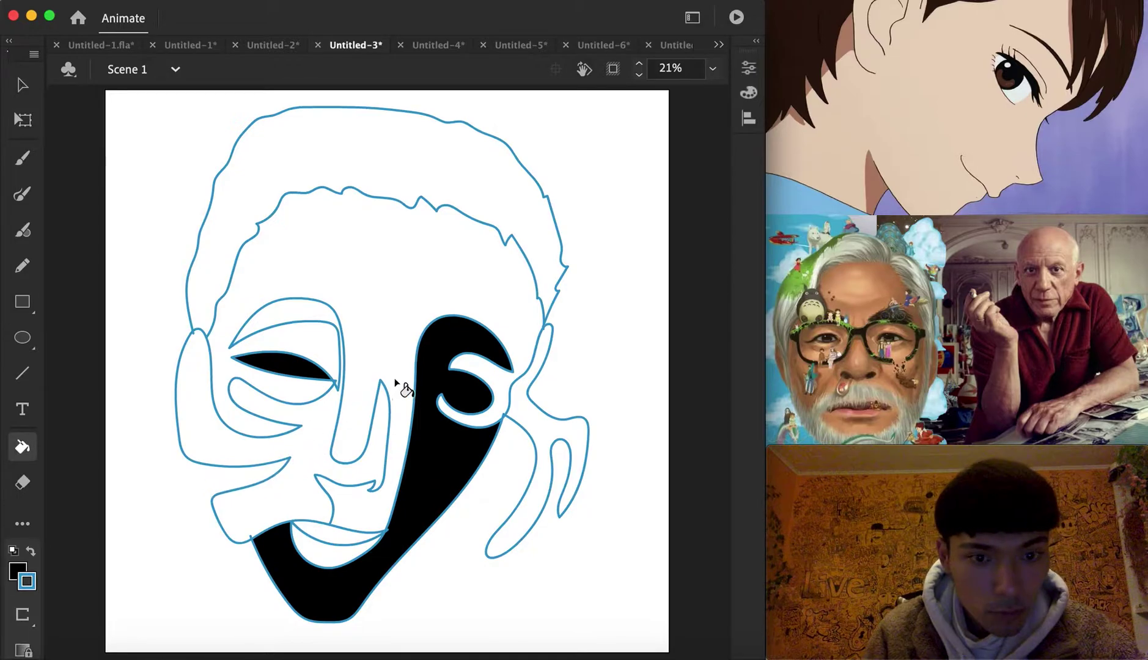
{"action": "left_click", "coordinate": [228, 396]}
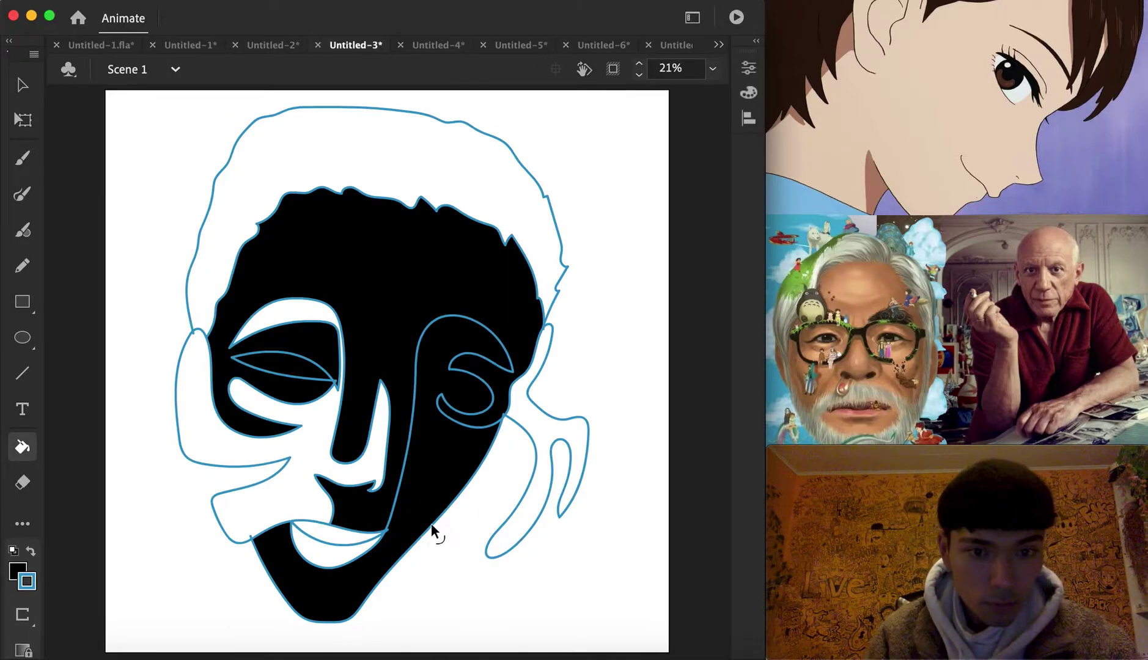
{"action": "key", "text": "super+z"}
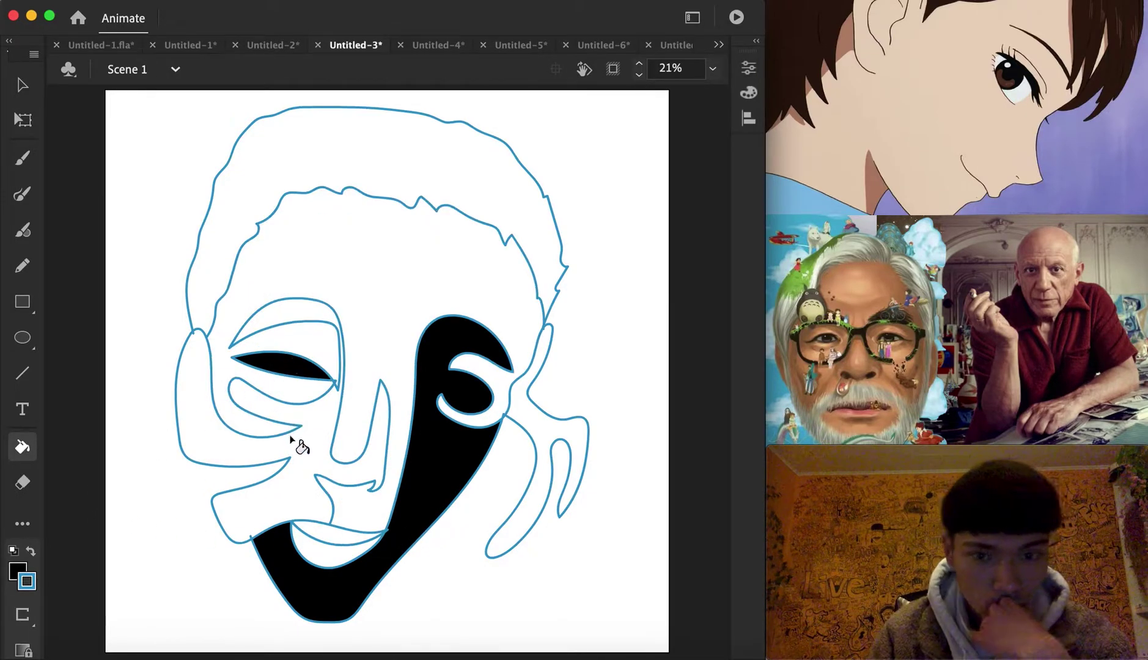
Step: Fill the right ear and its dangling strands with black, and brush two short black lines joining it to the right eye
{"action": "left_click", "coordinate": [537, 423]}
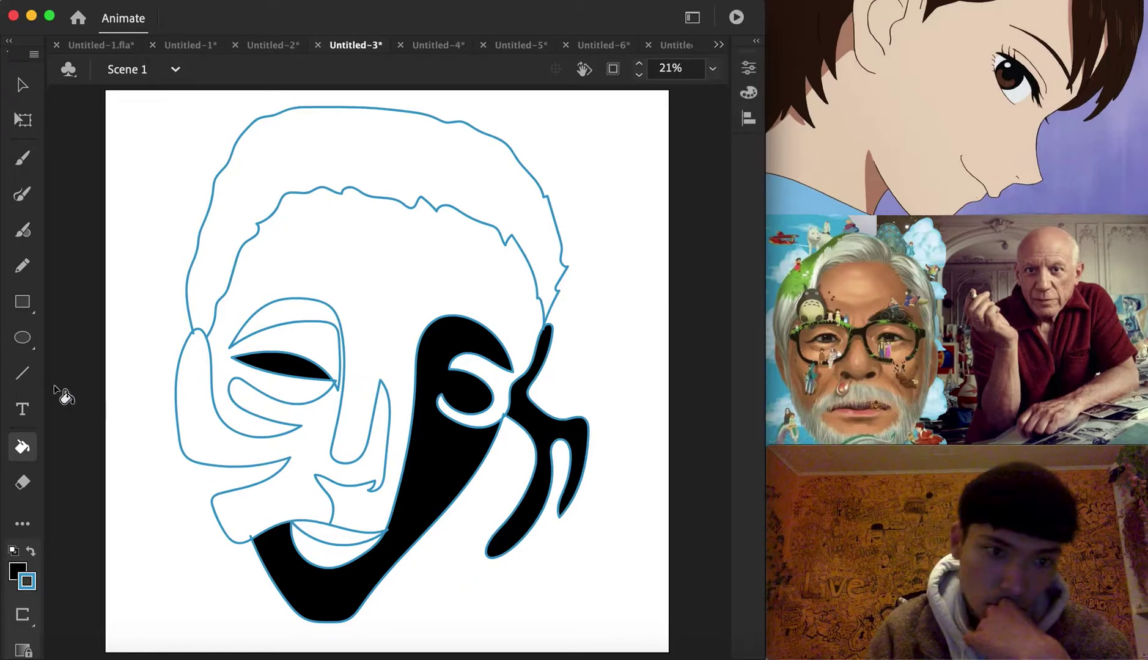
{"action": "left_click", "coordinate": [30, 192]}
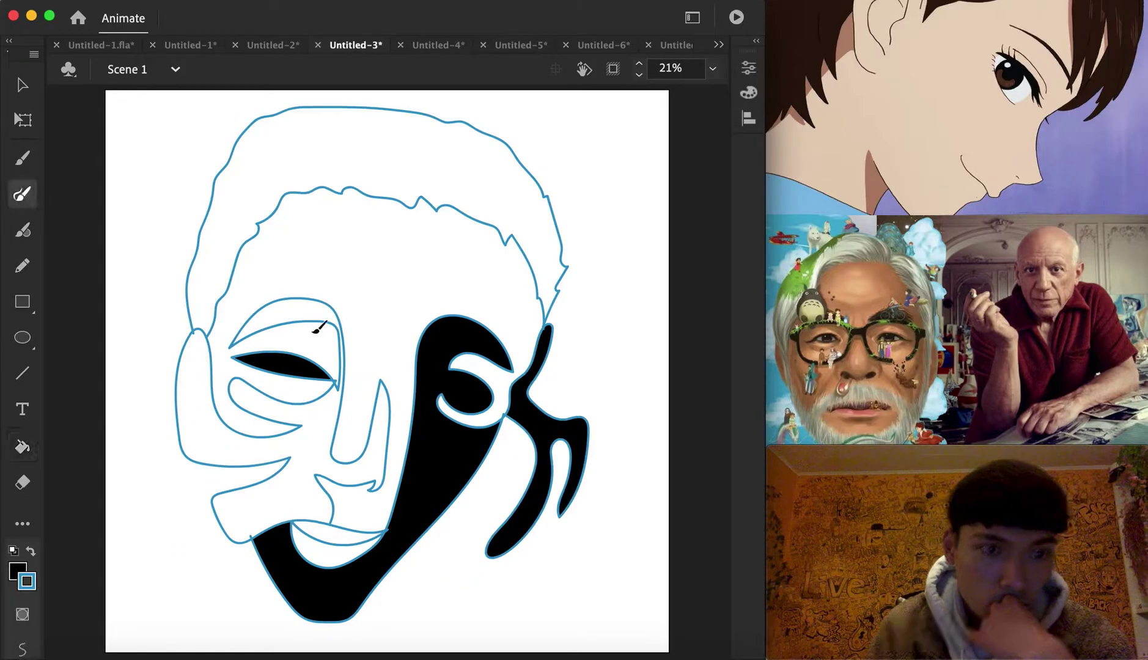
{"action": "left_click", "coordinate": [29, 580]}
{"action": "left_click", "coordinate": [84, 387]}
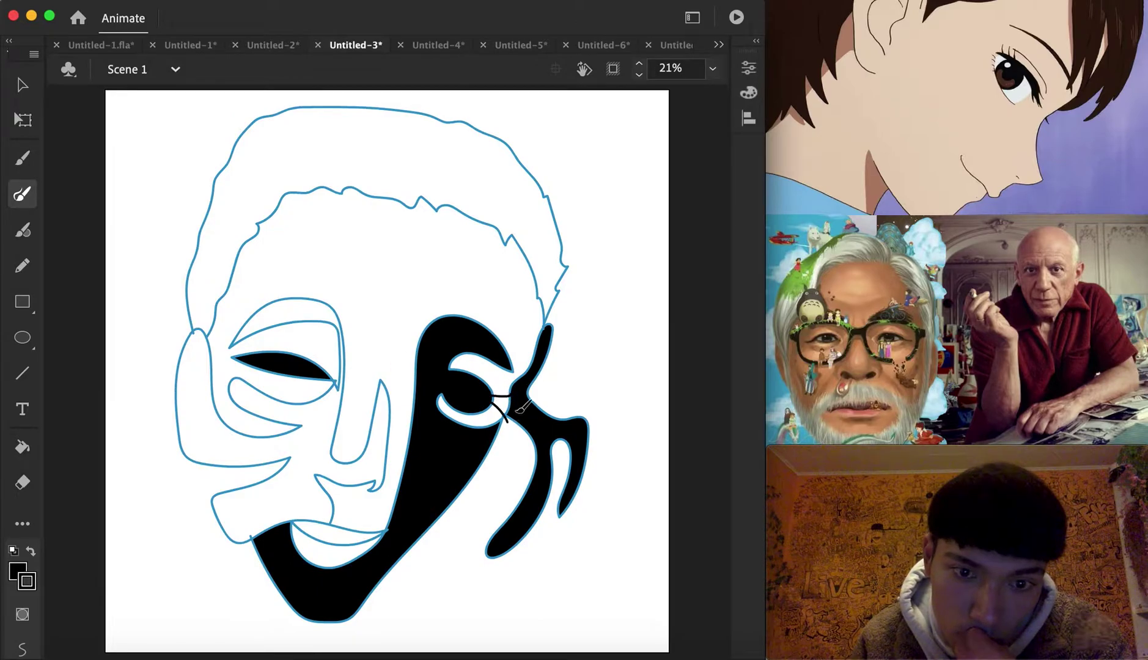
{"action": "key", "text": "ctrl+z"}
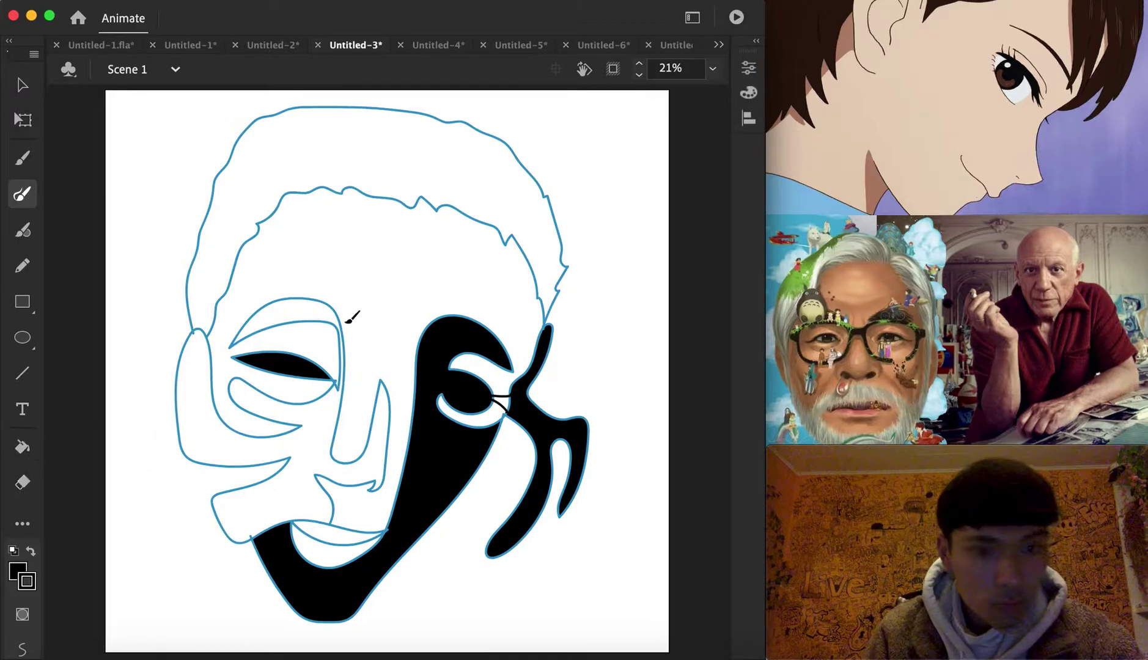
Step: Brush a stitched black scar from the hairline to the left brow and a five-stroke tally mark on the right forehead
{"action": "mouse_move", "coordinate": [415, 226]}
{"action": "left_mouse_down"}
{"action": "mouse_move", "coordinate": [359, 328]}
{"action": "mouse_move", "coordinate": [344, 334]}
{"action": "left_mouse_up"}
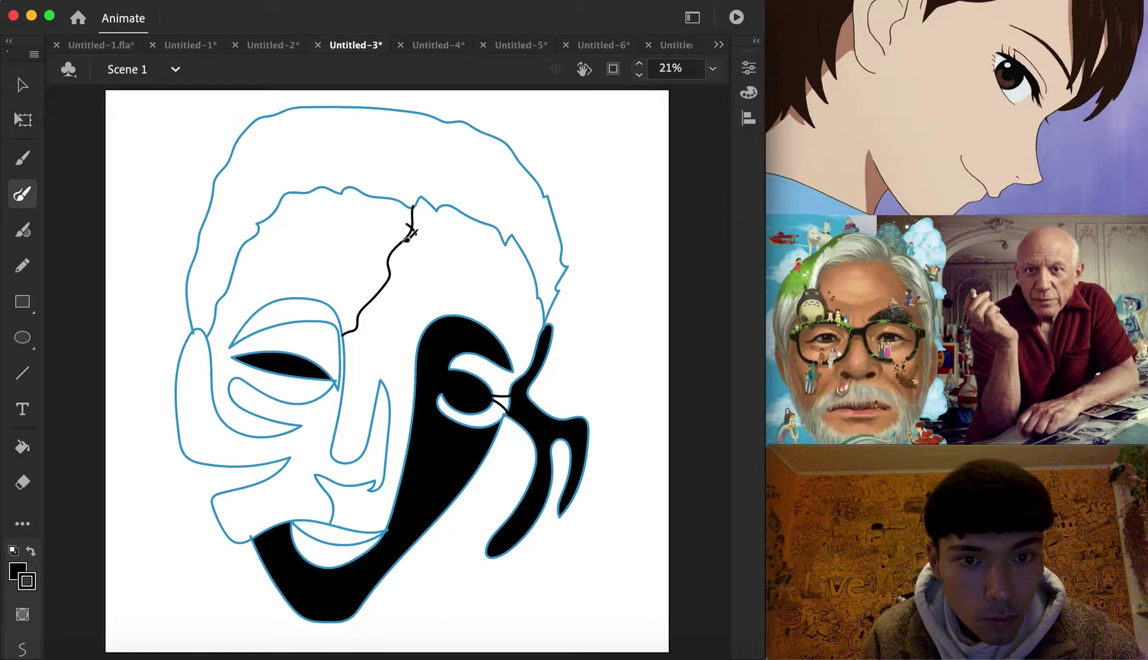
{"action": "mouse_move", "coordinate": [405, 238]}
{"action": "left_mouse_down"}
{"action": "mouse_move", "coordinate": [401, 266]}
{"action": "mouse_move", "coordinate": [360, 314]}
{"action": "left_mouse_up"}
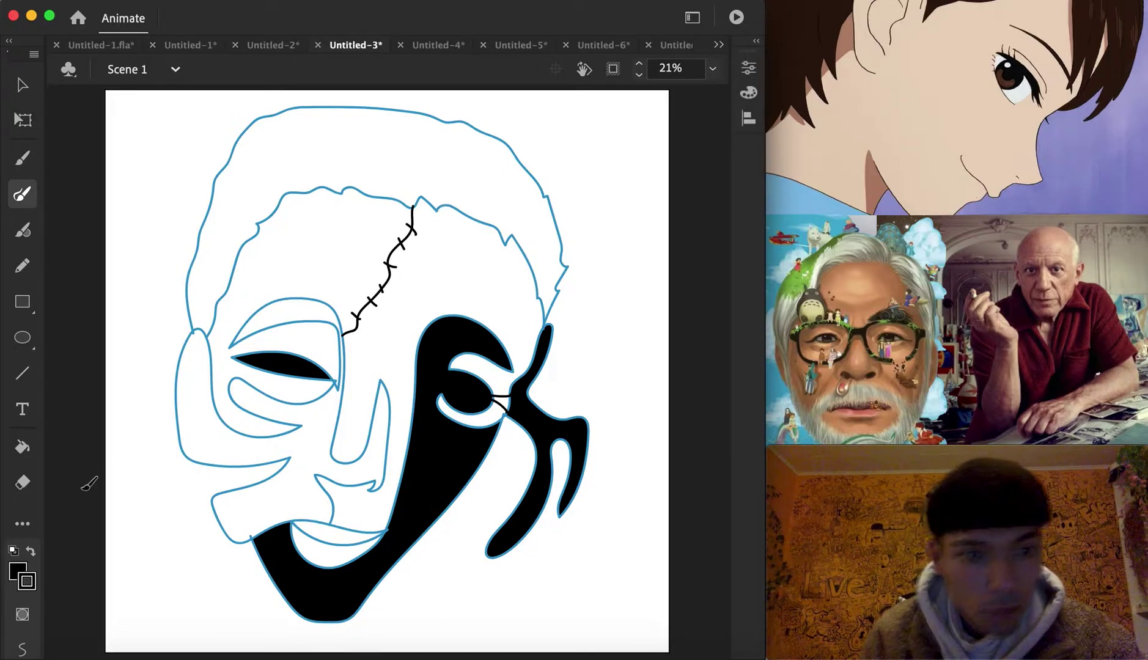
{"action": "mouse_move", "coordinate": [444, 247]}
{"action": "left_mouse_down"}
{"action": "mouse_move", "coordinate": [475, 269]}
{"action": "mouse_move", "coordinate": [444, 273]}
{"action": "left_mouse_up"}
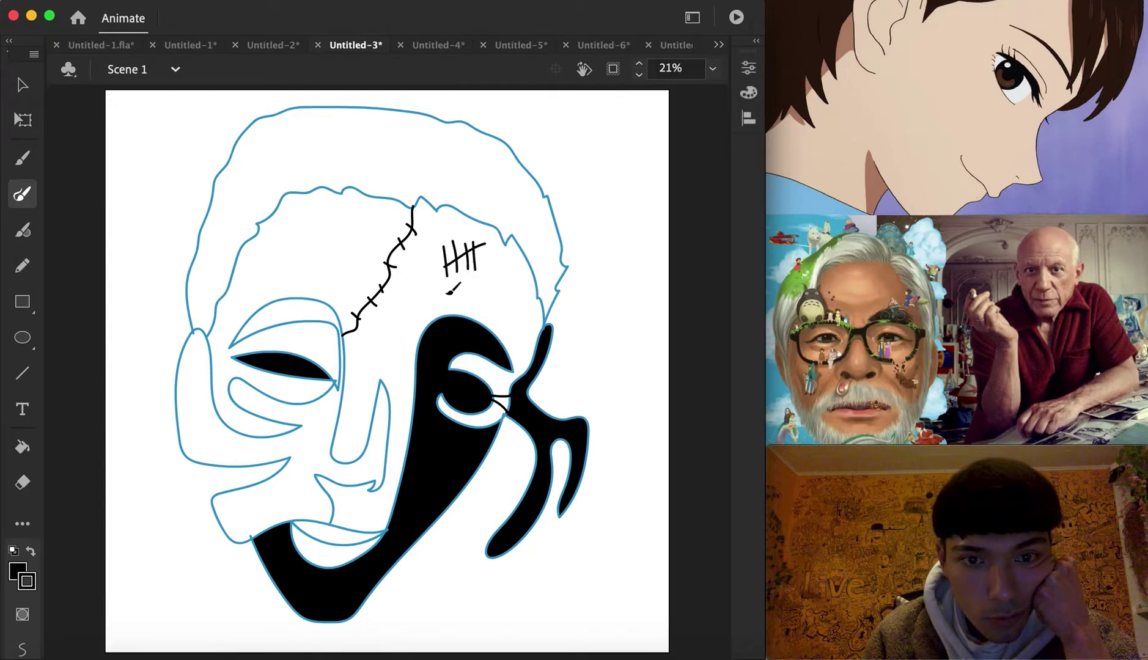
Step: Fill the forehead left of the scar, the left eye socket, and the strip between right eye and ear with black
{"action": "left_click", "coordinate": [23, 448]}
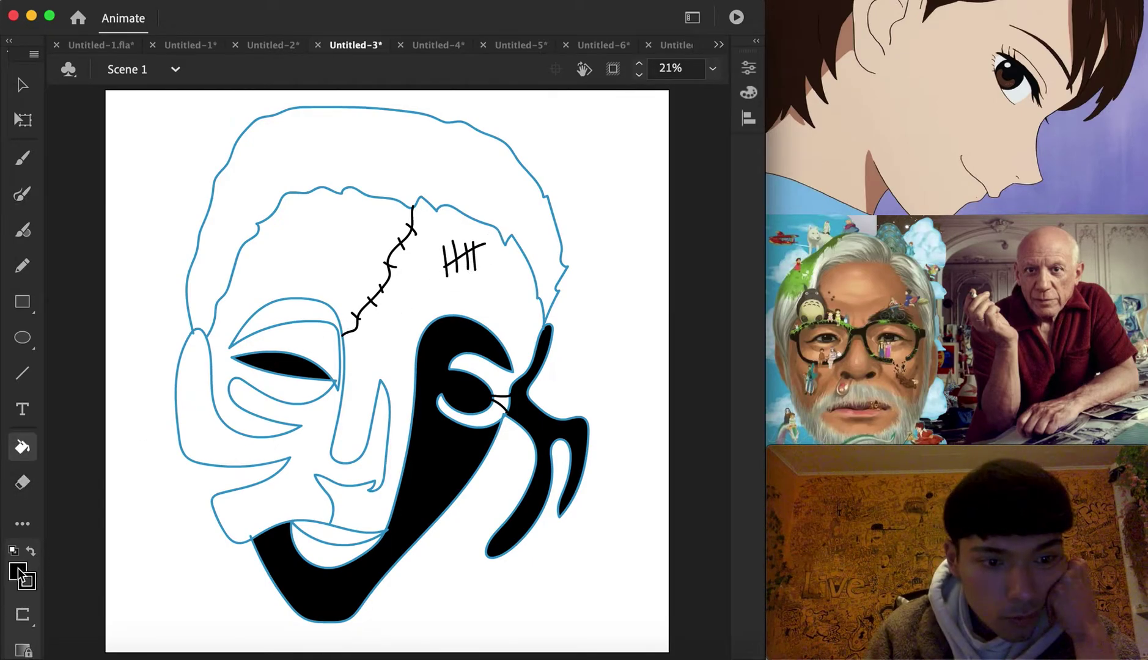
{"action": "left_click", "coordinate": [303, 273]}
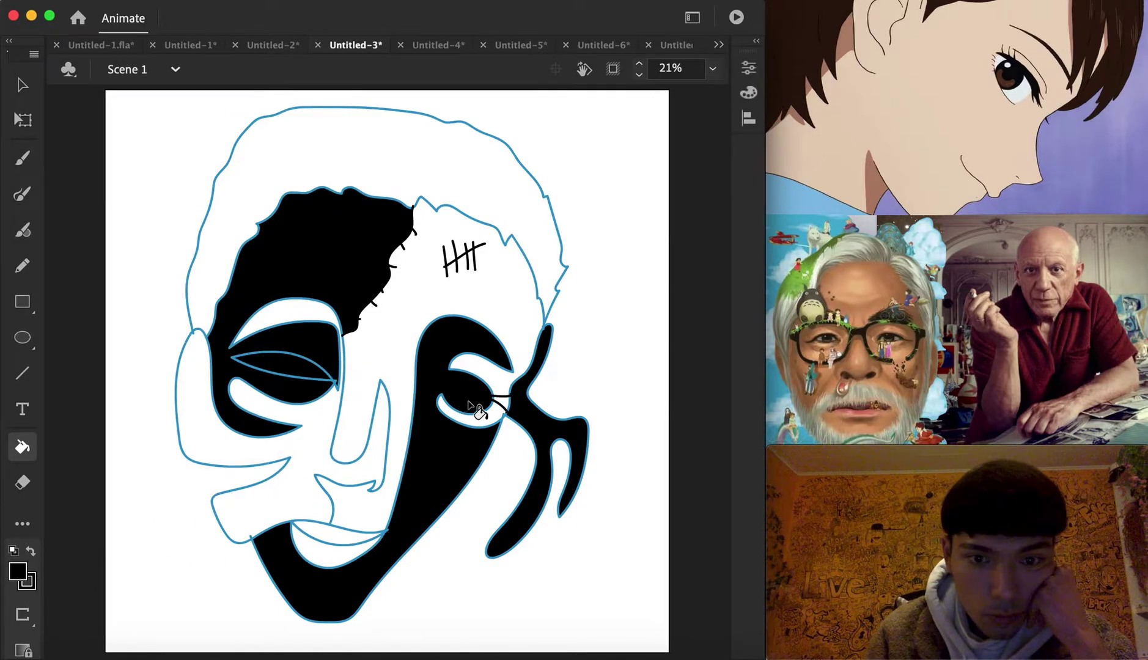
{"action": "left_click", "coordinate": [500, 402]}
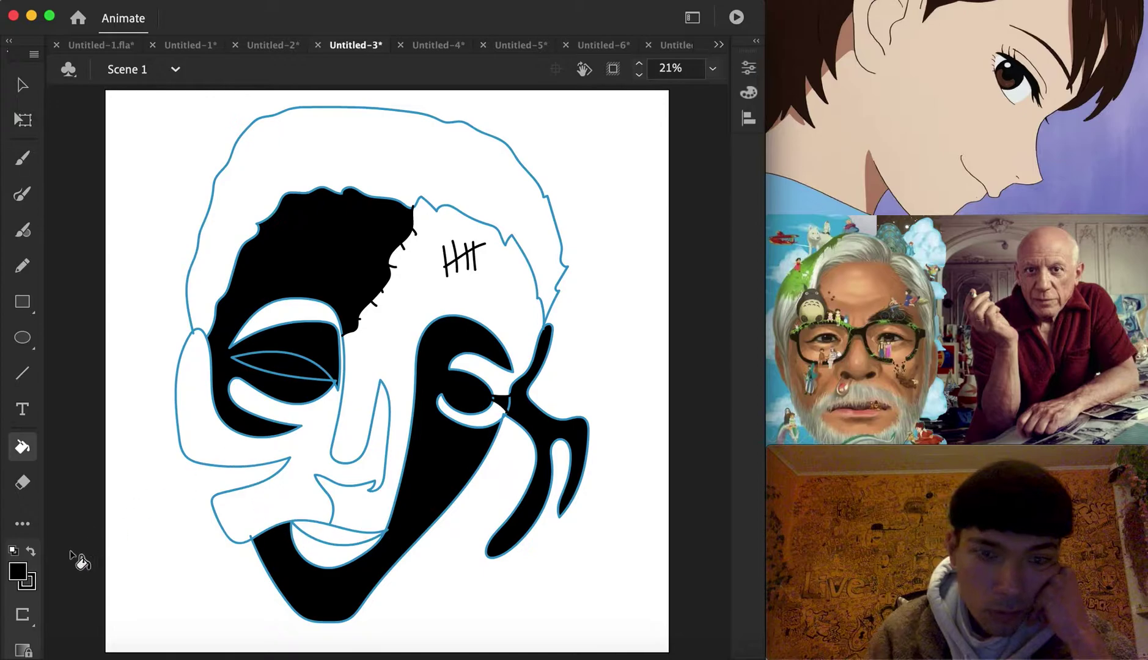
Step: Fill the right forehead, nose bridge, area above the mouth and lower lip with light pink
{"action": "left_click", "coordinate": [19, 575]}
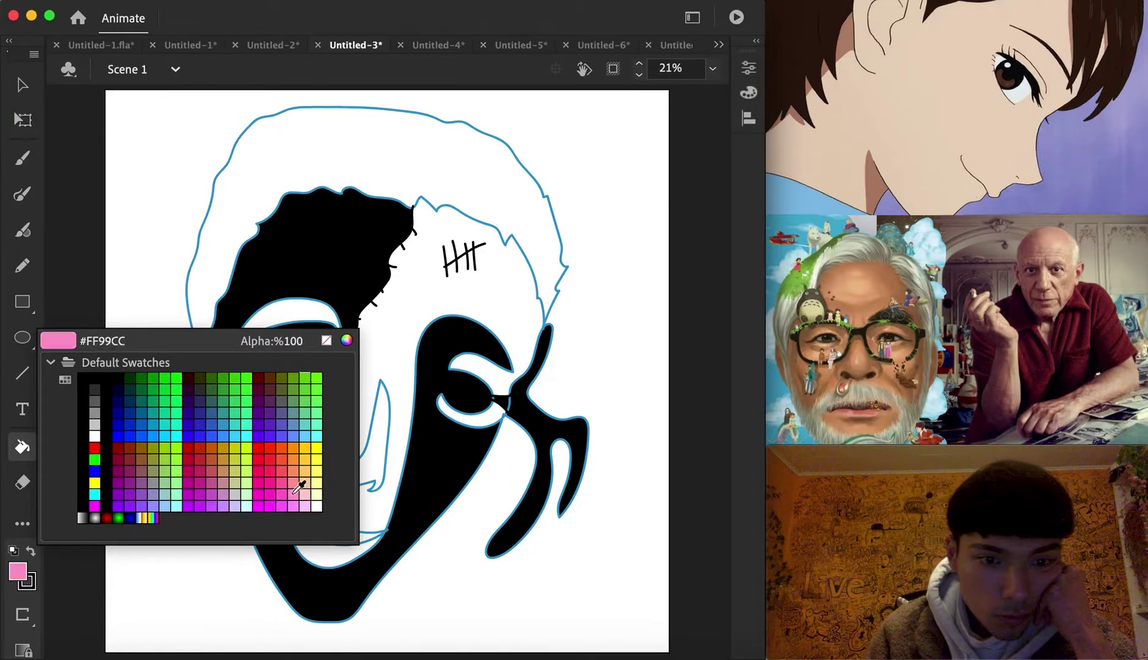
{"action": "left_click", "coordinate": [293, 493]}
{"action": "left_click", "coordinate": [432, 300]}
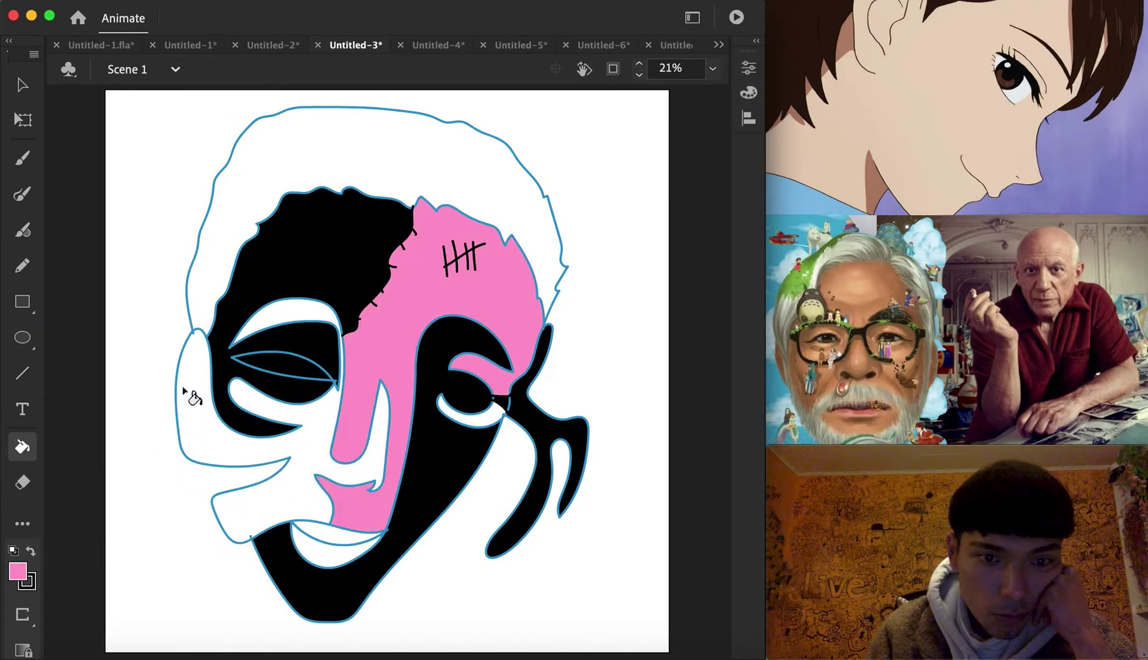
{"action": "left_click", "coordinate": [330, 554]}
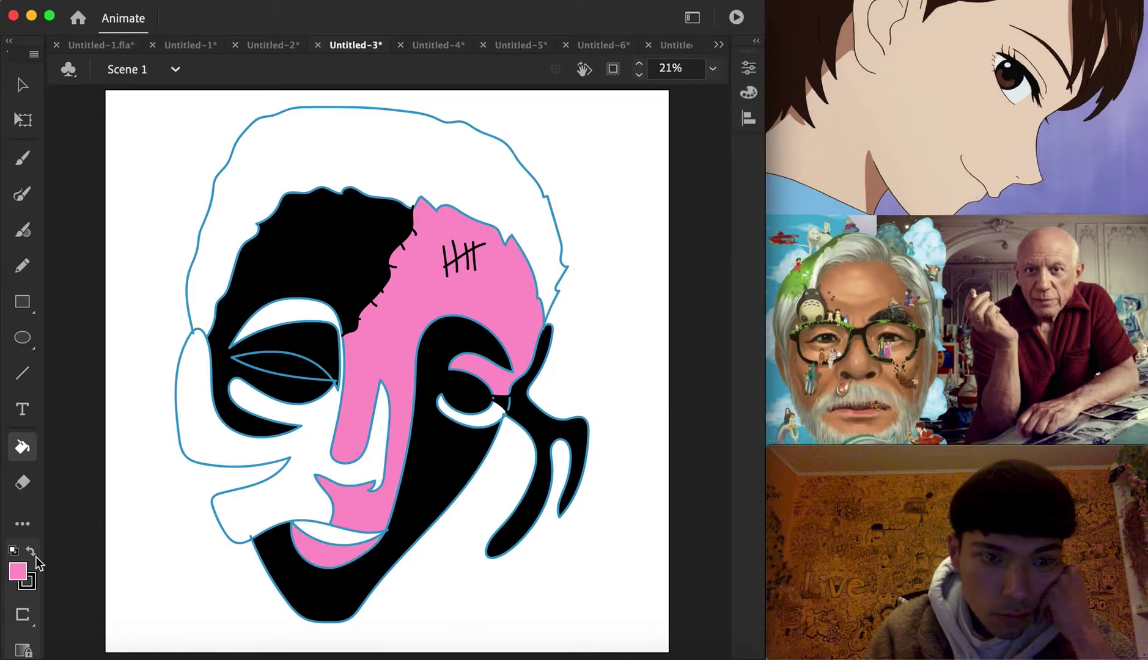
Step: Fill the hair with bright green
{"action": "left_click", "coordinate": [19, 574]}
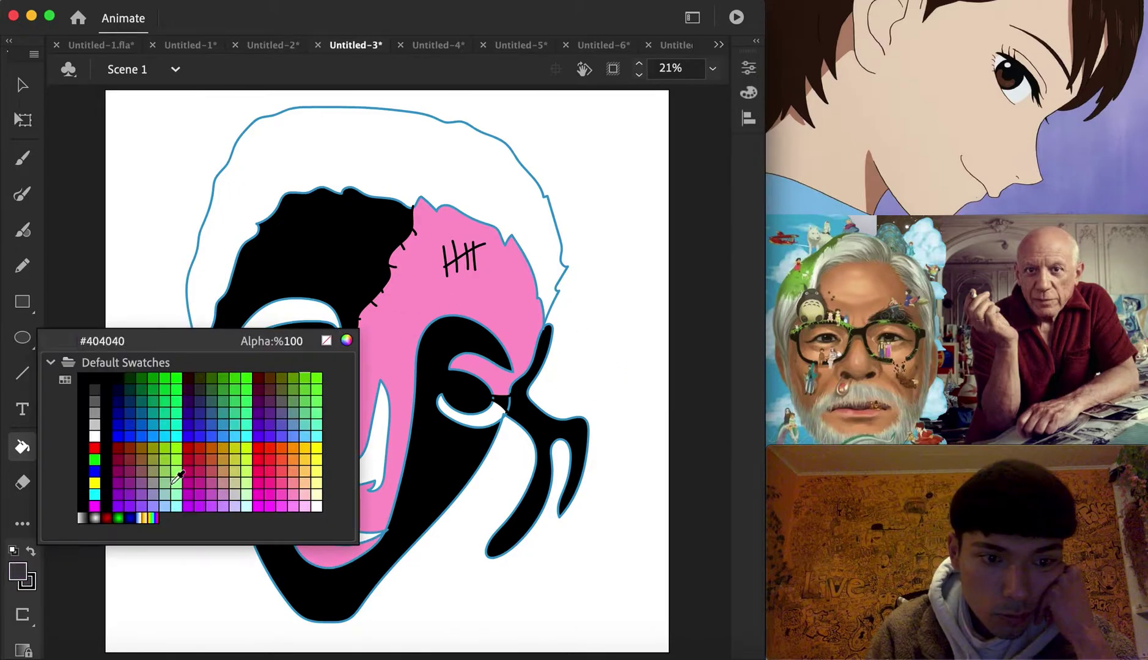
{"action": "left_click", "coordinate": [313, 372]}
{"action": "left_click", "coordinate": [348, 185]}
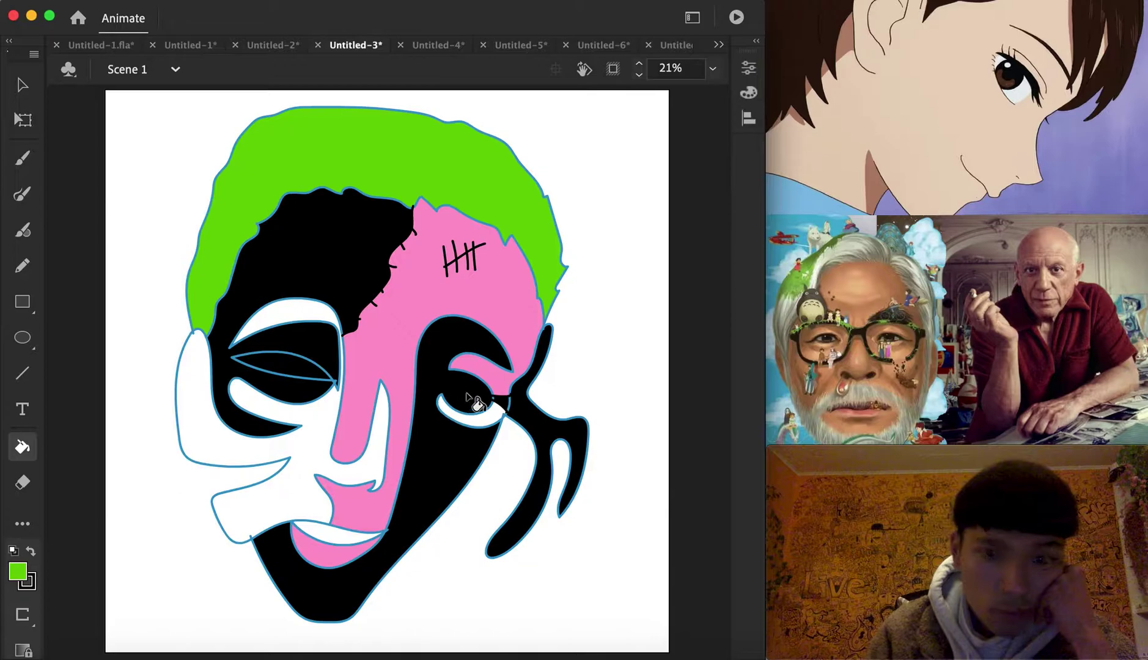
Step: Fill the crescent beneath the right eye with magenta after trying green
{"action": "left_click", "coordinate": [470, 420]}
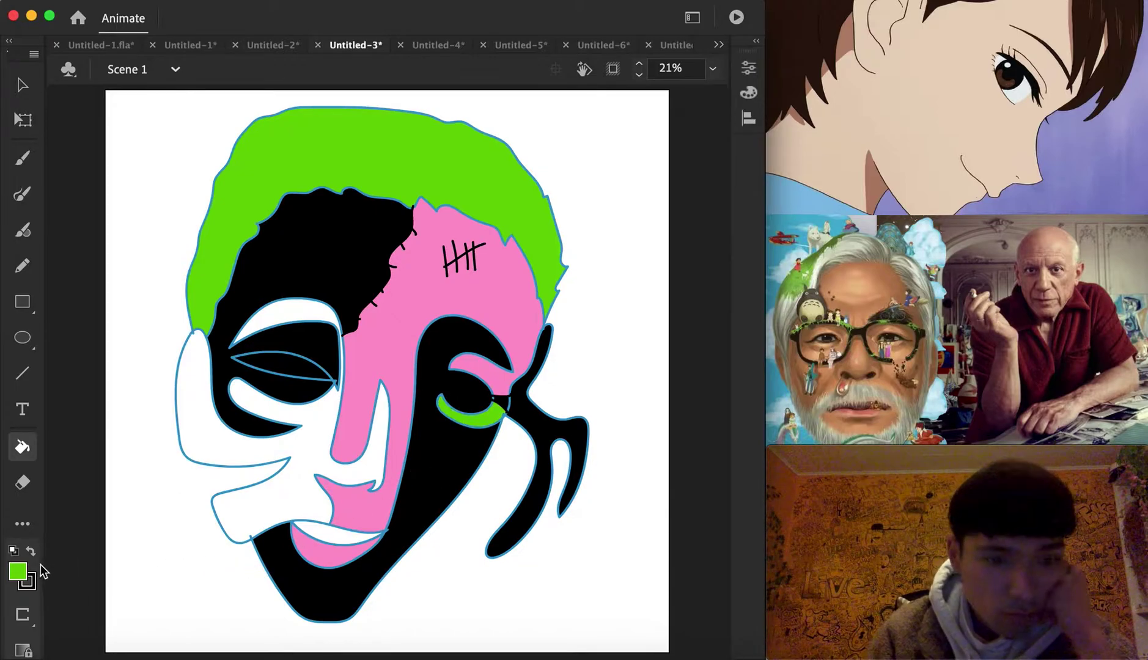
{"action": "left_click", "coordinate": [19, 572]}
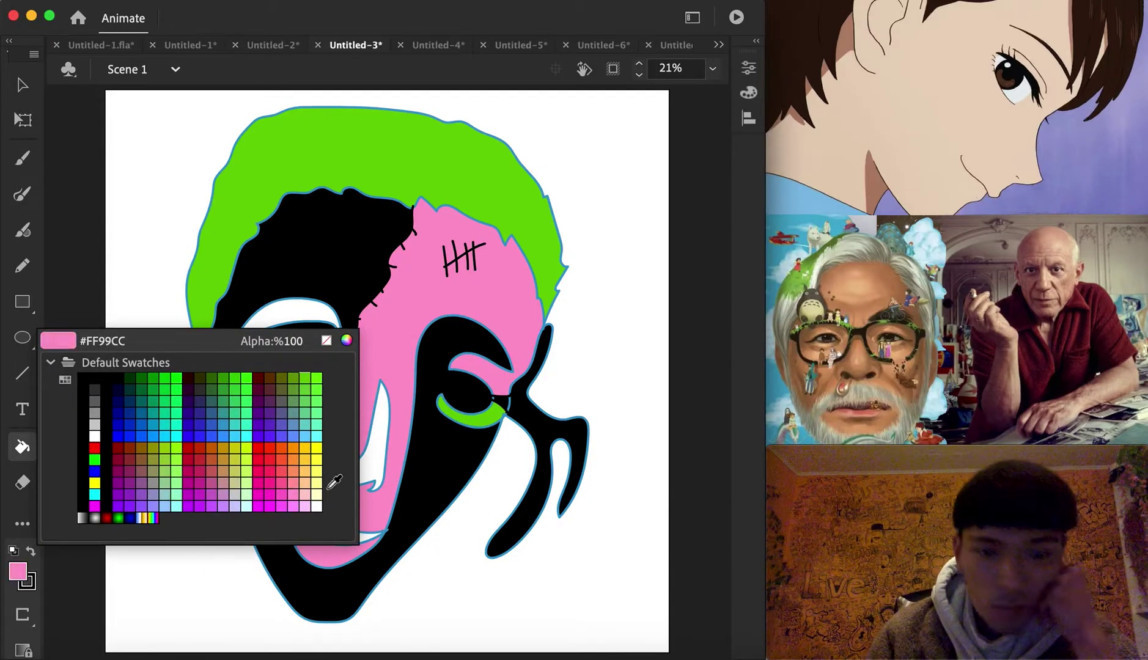
{"action": "left_click", "coordinate": [287, 483]}
{"action": "left_click", "coordinate": [483, 418]}
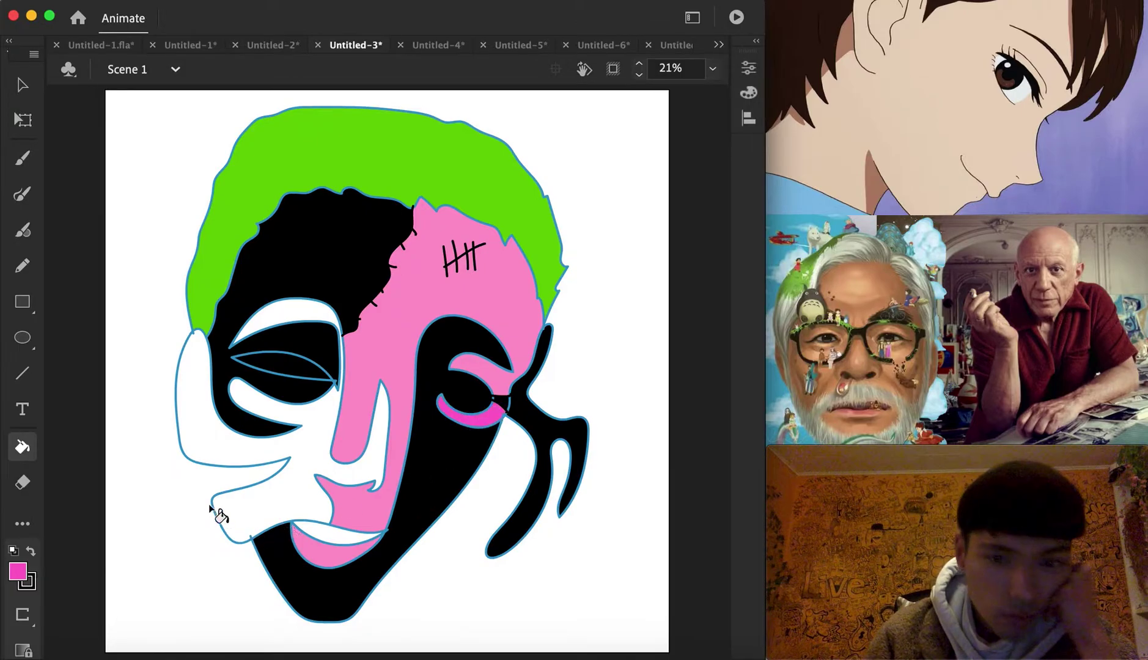
Step: Fill the left ear, cheek, brow and side of the nose with a hot reddish pink
{"action": "left_click", "coordinate": [19, 571]}
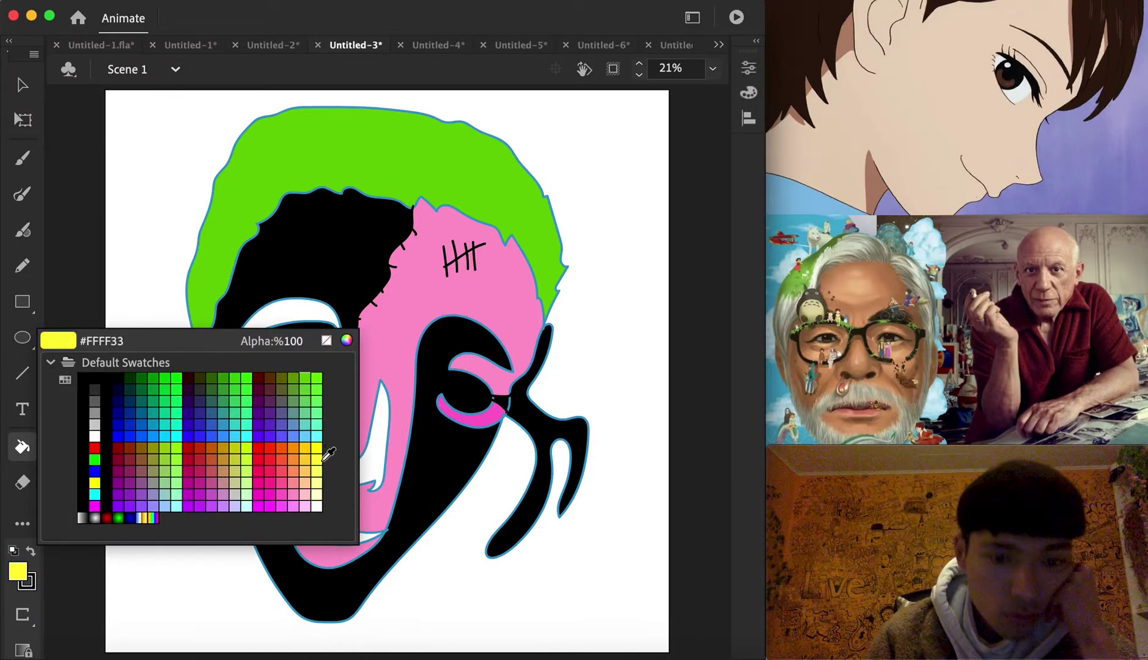
{"action": "left_click", "coordinate": [294, 472]}
{"action": "left_click", "coordinate": [271, 471]}
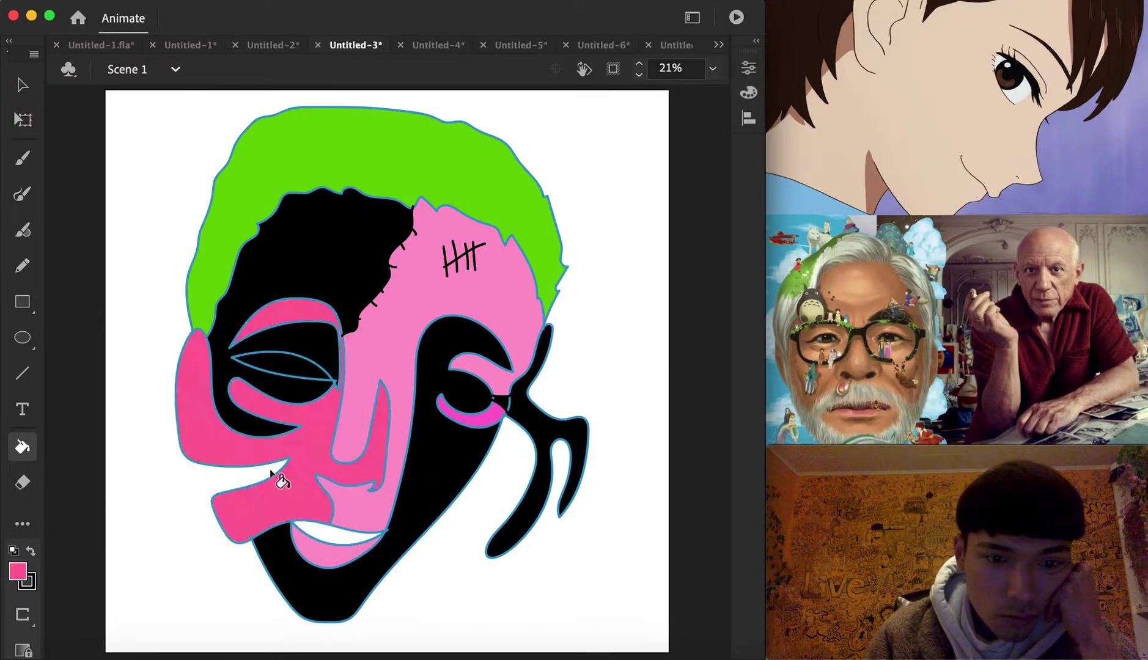
Step: Fill the upper lip with bright yellow
{"action": "left_click", "coordinate": [18, 571]}
{"action": "left_click", "coordinate": [316, 449]}
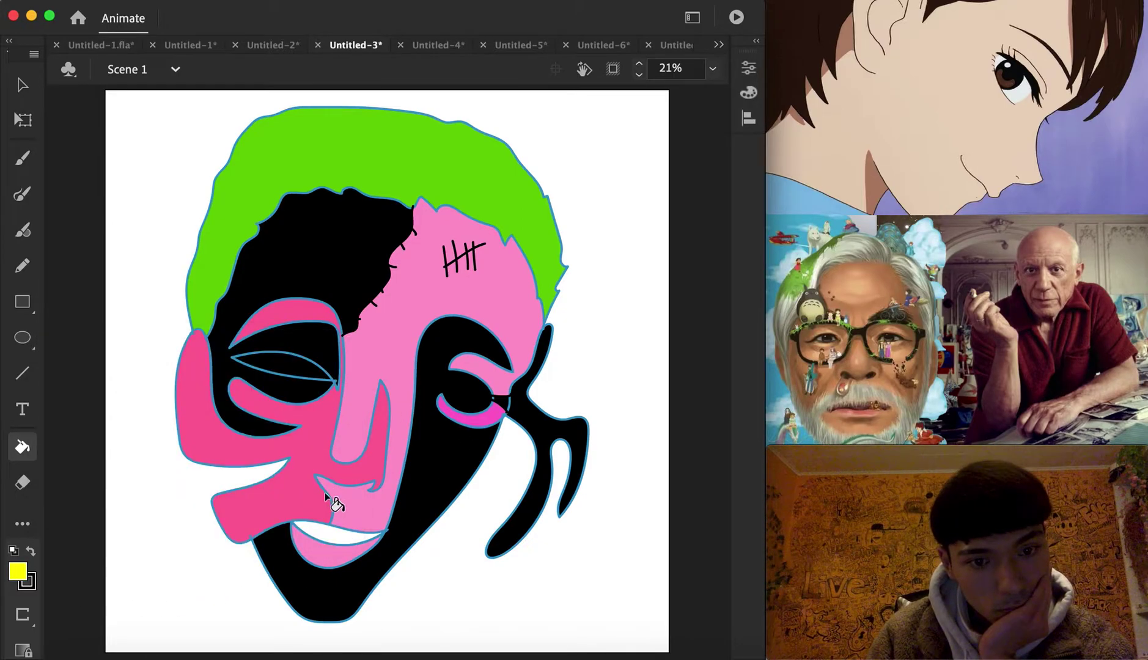
{"action": "left_click", "coordinate": [346, 537]}
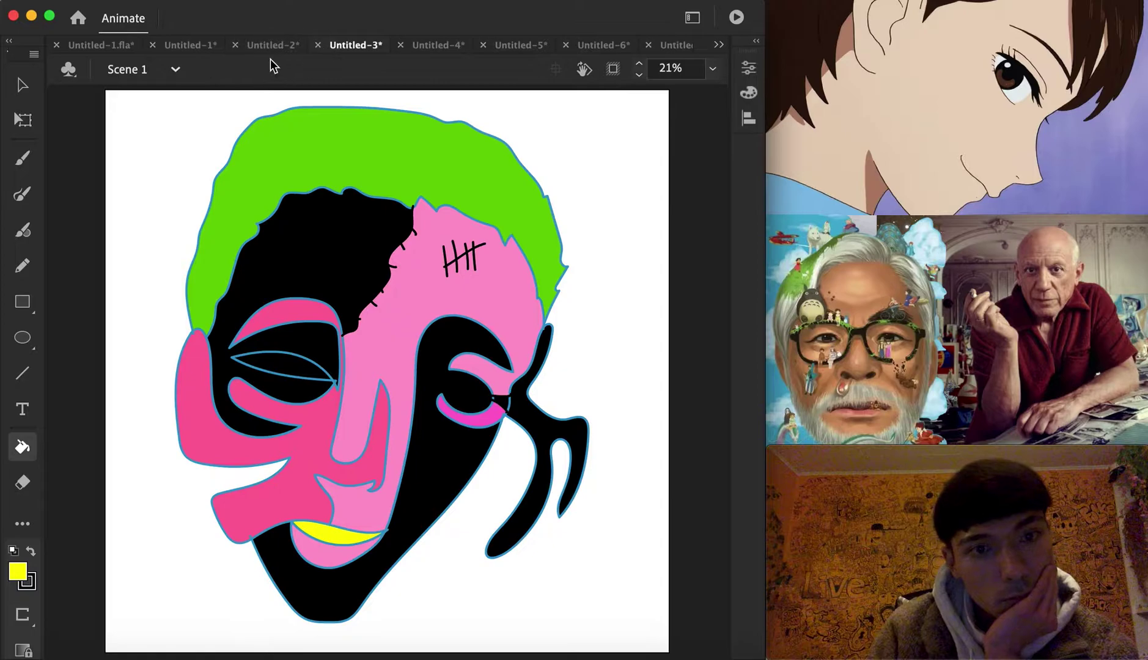
Step: In the Untitled-4 document, brush a left eyebrow flowing into the nose and a cube-shaped left eye with a blue stroke
{"action": "left_click", "coordinate": [435, 46]}
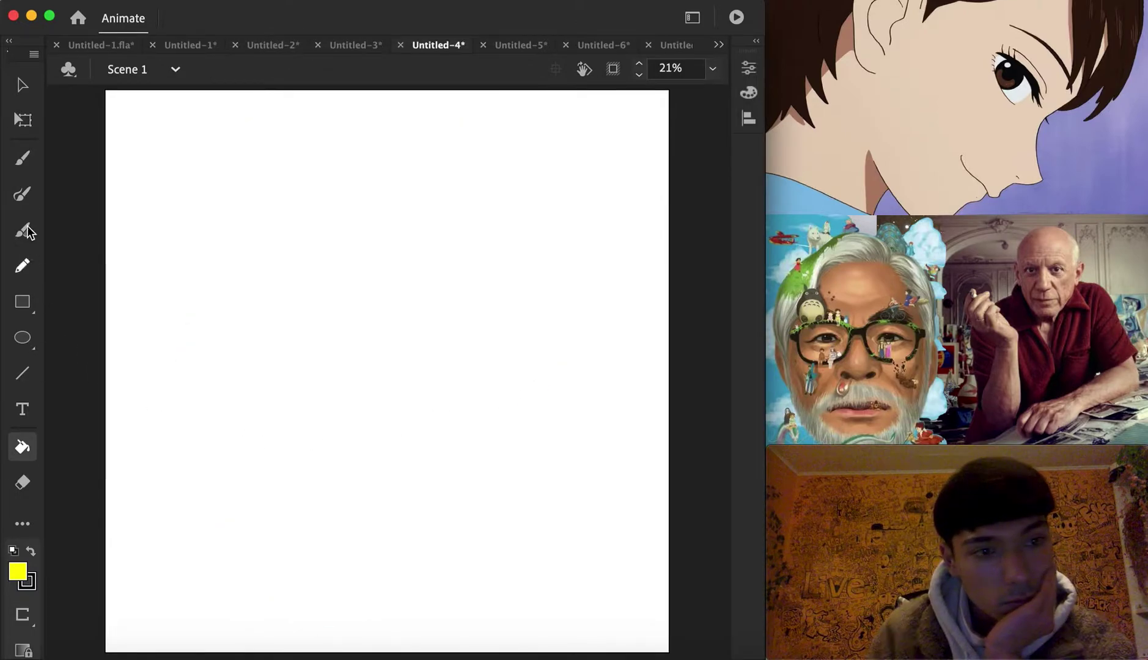
{"action": "left_click", "coordinate": [22, 195]}
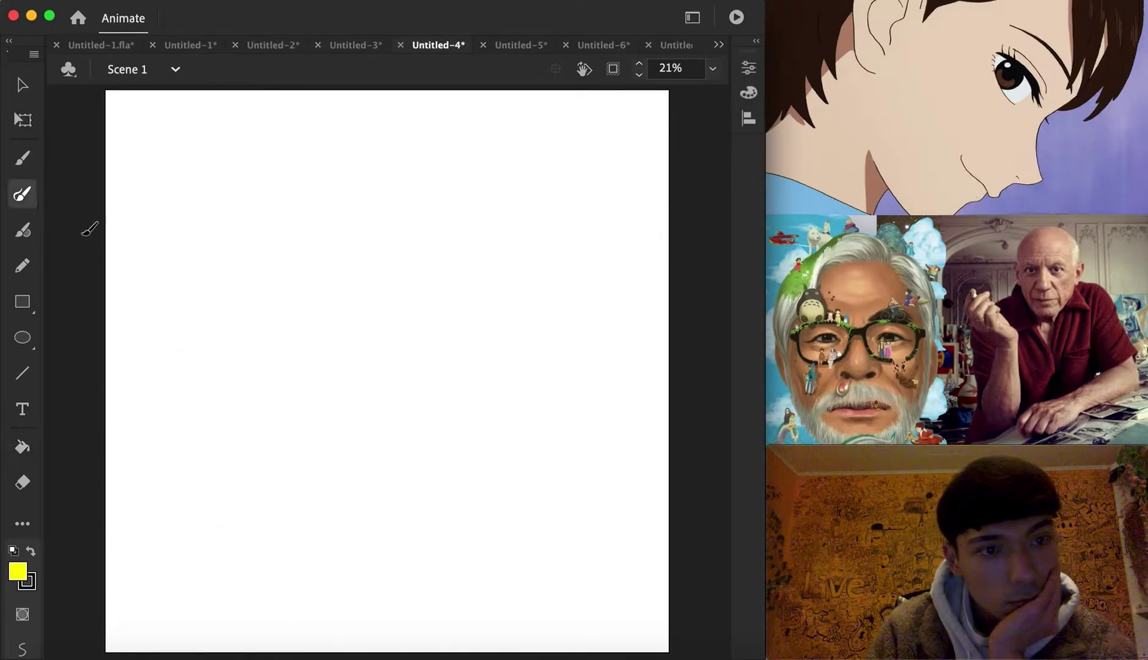
{"action": "left_click", "coordinate": [28, 583]}
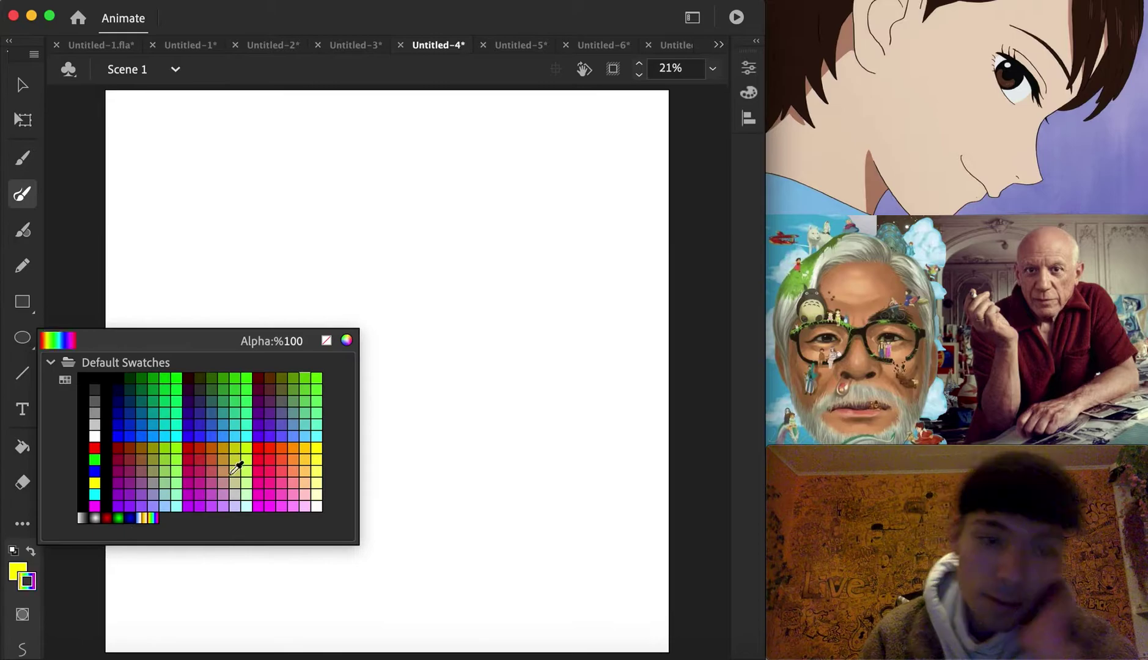
{"action": "left_click", "coordinate": [220, 415]}
{"action": "mouse_move", "coordinate": [330, 428]}
{"action": "left_mouse_down"}
{"action": "mouse_move", "coordinate": [358, 419]}
{"action": "mouse_move", "coordinate": [396, 408]}
{"action": "mouse_move", "coordinate": [386, 424]}
{"action": "mouse_move", "coordinate": [409, 395]}
{"action": "mouse_move", "coordinate": [399, 333]}
{"action": "mouse_move", "coordinate": [377, 309]}
{"action": "mouse_move", "coordinate": [367, 381]}
{"action": "mouse_move", "coordinate": [339, 365]}
{"action": "mouse_move", "coordinate": [335, 256]}
{"action": "mouse_move", "coordinate": [313, 234]}
{"action": "mouse_move", "coordinate": [254, 243]}
{"action": "mouse_move", "coordinate": [217, 282]}
{"action": "left_mouse_up"}
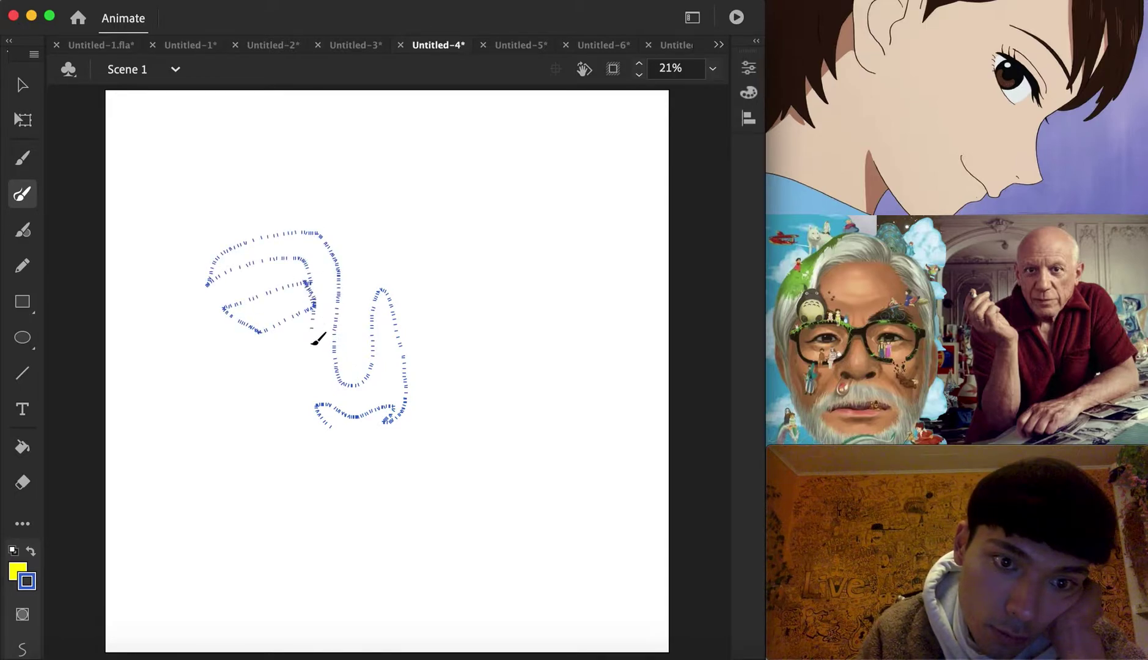
{"action": "left_click_drag", "start_coordinate": [251, 321], "coordinate": [230, 310]}
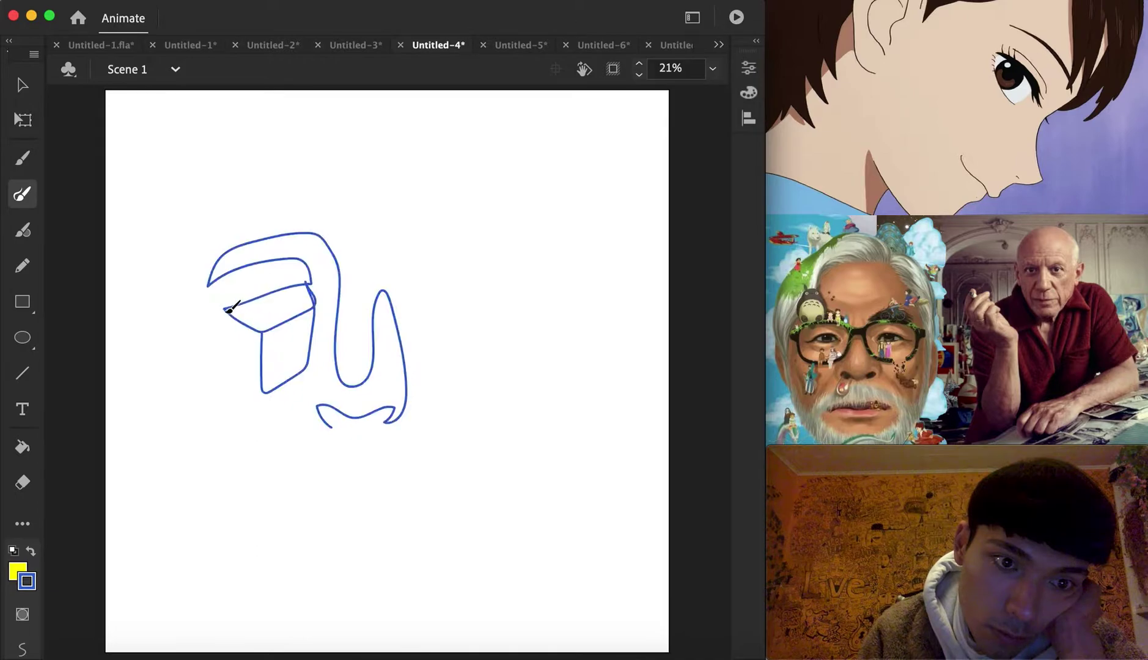
{"action": "left_click_drag", "start_coordinate": [236, 361], "coordinate": [266, 392]}
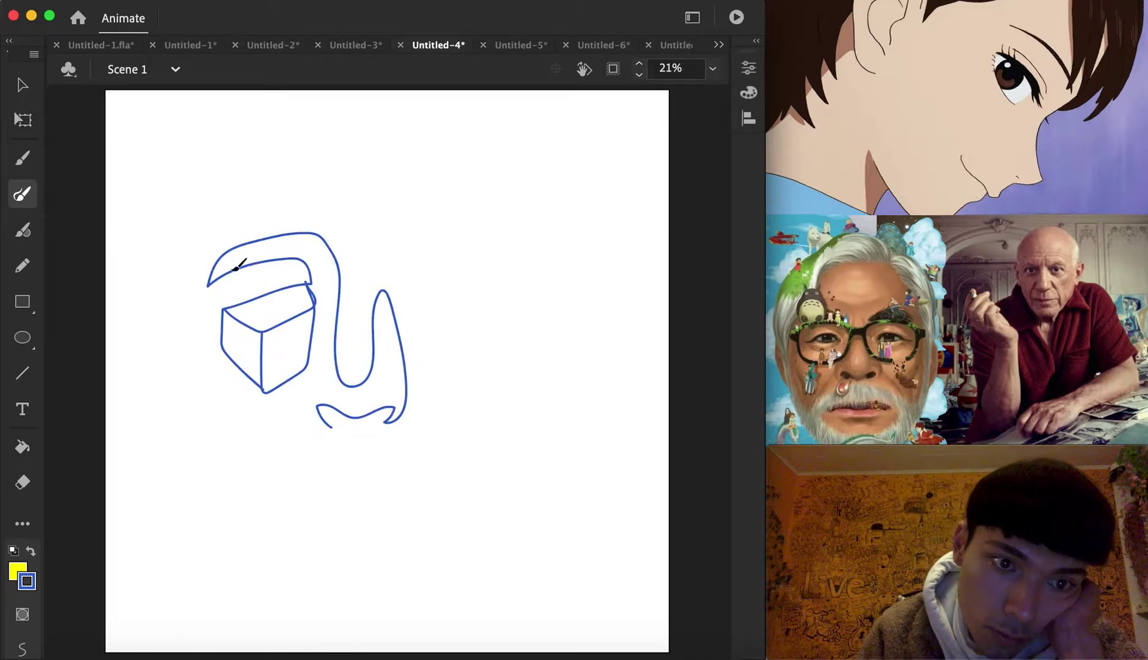
Step: Brush the ears with round earrings, the cheek and jaw lines, the lips, and a right brow over a round lashed eye
{"action": "mouse_move", "coordinate": [206, 292]}
{"action": "left_mouse_down"}
{"action": "mouse_move", "coordinate": [151, 328]}
{"action": "mouse_move", "coordinate": [195, 426]}
{"action": "mouse_move", "coordinate": [213, 437]}
{"action": "mouse_move", "coordinate": [194, 432]}
{"action": "mouse_move", "coordinate": [205, 402]}
{"action": "mouse_move", "coordinate": [222, 425]}
{"action": "mouse_move", "coordinate": [211, 432]}
{"action": "mouse_move", "coordinate": [289, 523]}
{"action": "mouse_move", "coordinate": [391, 497]}
{"action": "mouse_move", "coordinate": [446, 536]}
{"action": "mouse_move", "coordinate": [302, 524]}
{"action": "mouse_move", "coordinate": [313, 555]}
{"action": "mouse_move", "coordinate": [391, 570]}
{"action": "mouse_move", "coordinate": [447, 536]}
{"action": "left_mouse_up"}
{"action": "mouse_move", "coordinate": [466, 482]}
{"action": "left_mouse_down"}
{"action": "mouse_move", "coordinate": [418, 287]}
{"action": "mouse_move", "coordinate": [448, 240]}
{"action": "left_mouse_up"}
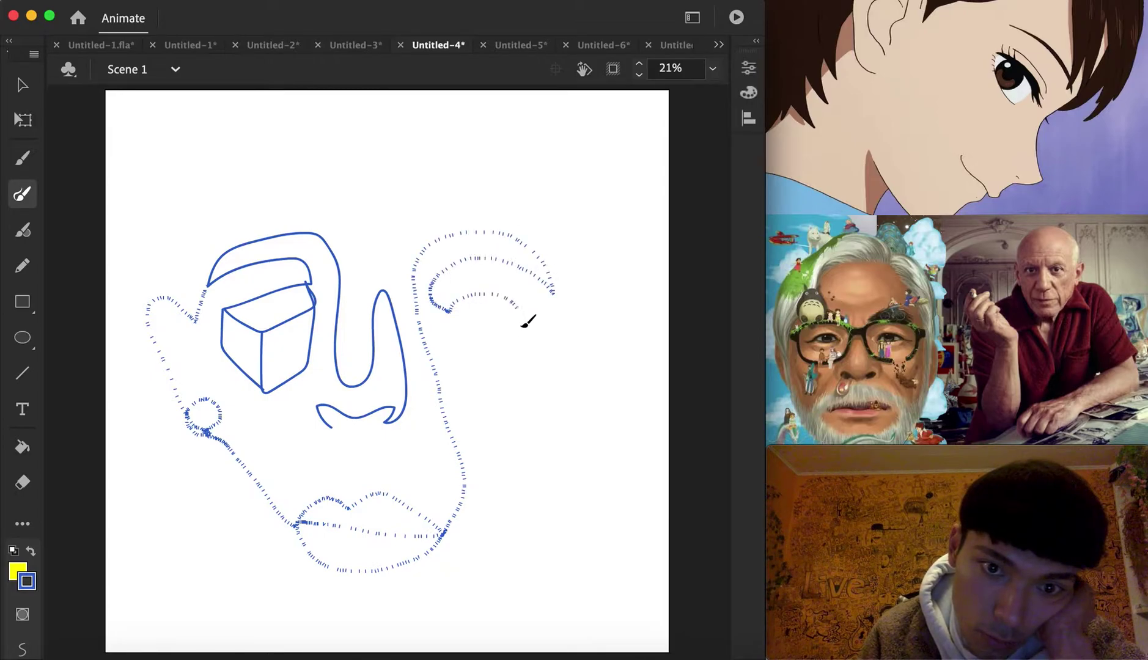
{"action": "left_click_drag", "start_coordinate": [461, 303], "coordinate": [460, 303]}
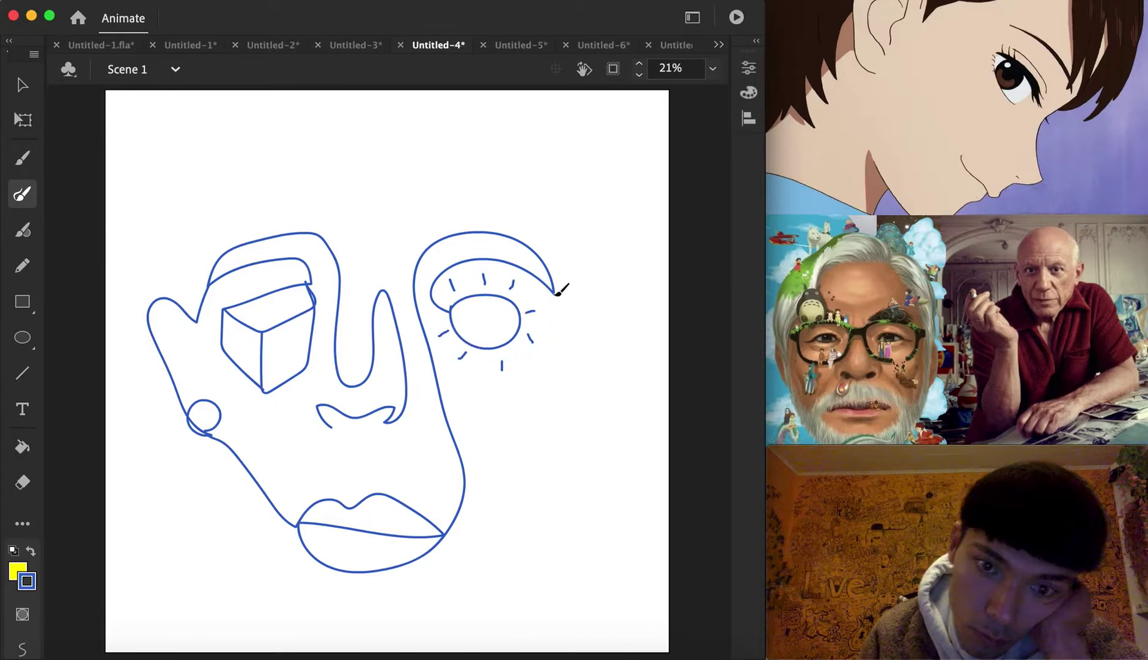
{"action": "left_click_drag", "start_coordinate": [599, 331], "coordinate": [553, 380]}
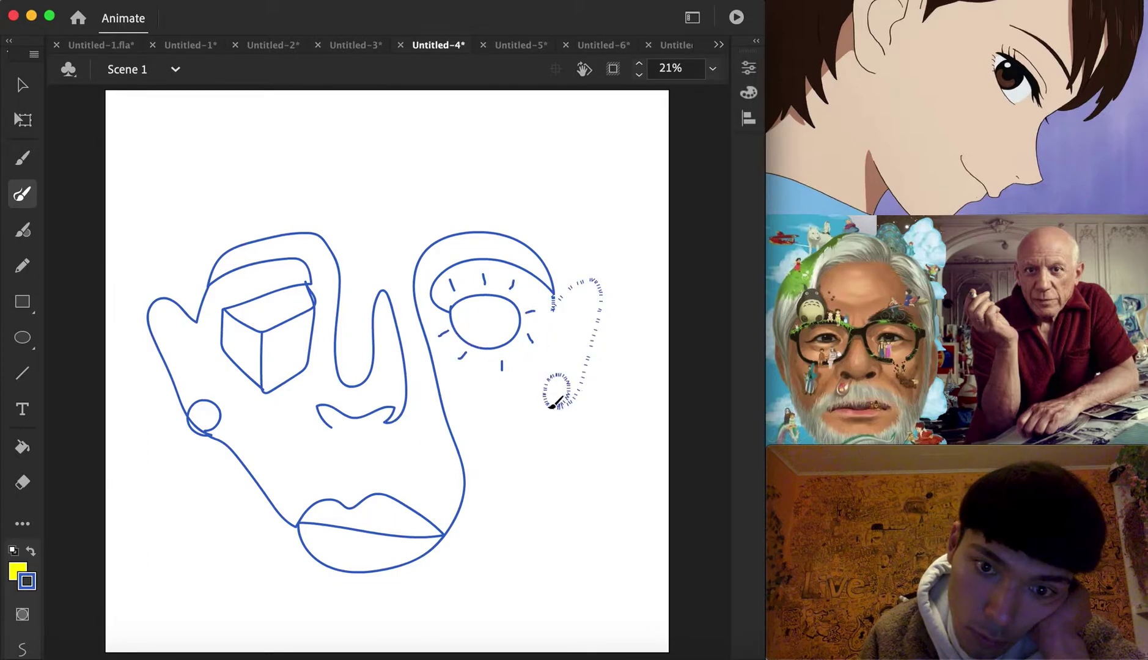
{"action": "mouse_move", "coordinate": [480, 535]}
{"action": "left_mouse_down"}
{"action": "mouse_move", "coordinate": [436, 596]}
{"action": "mouse_move", "coordinate": [296, 595]}
{"action": "mouse_move", "coordinate": [229, 446]}
{"action": "left_mouse_up"}
Step: Select the whole face drawing, scale it down slightly and shift it lower on the stage to make room for hair
{"action": "key", "text": "v"}
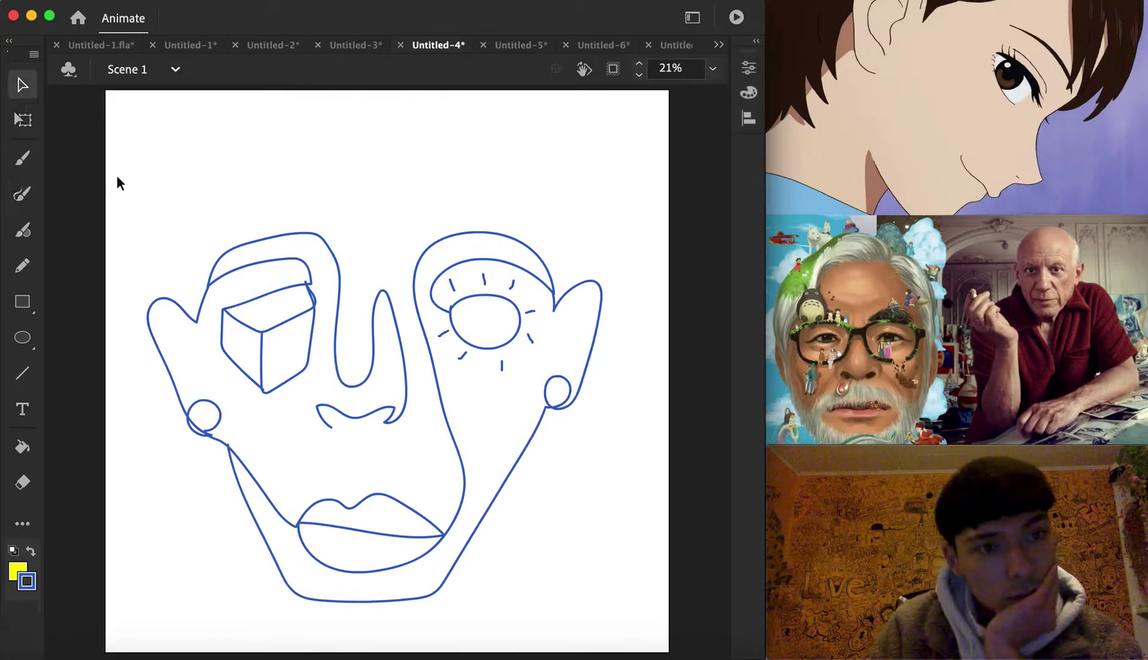
{"action": "left_click_drag", "start_coordinate": [149, 195], "coordinate": [635, 645]}
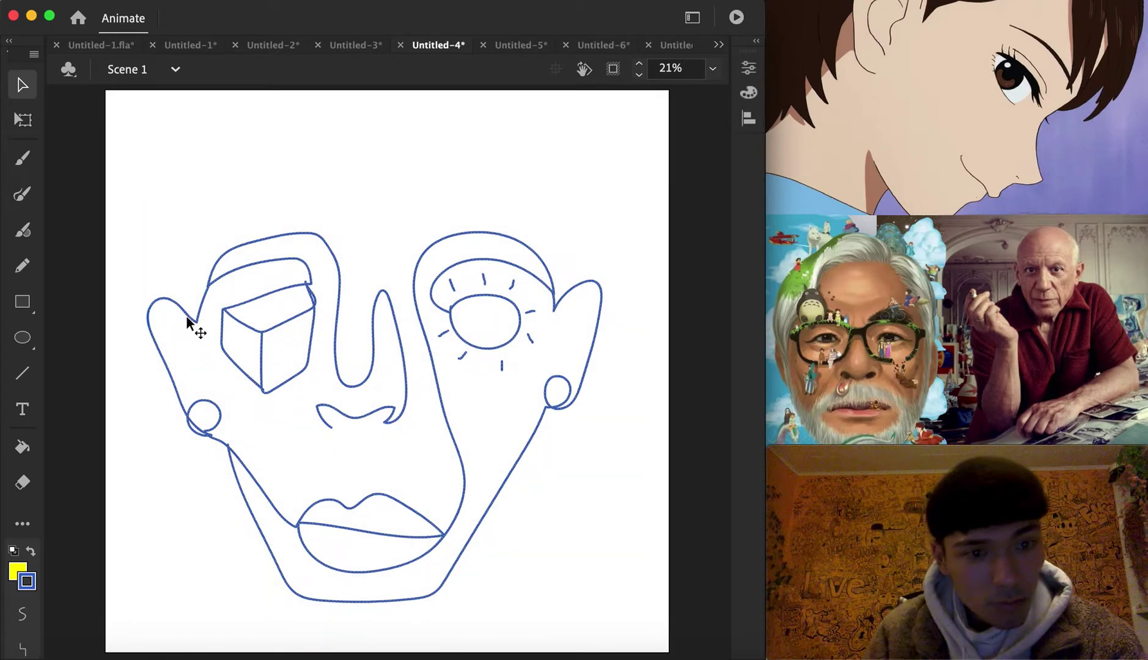
{"action": "left_click_drag", "start_coordinate": [122, 286], "coordinate": [263, 438]}
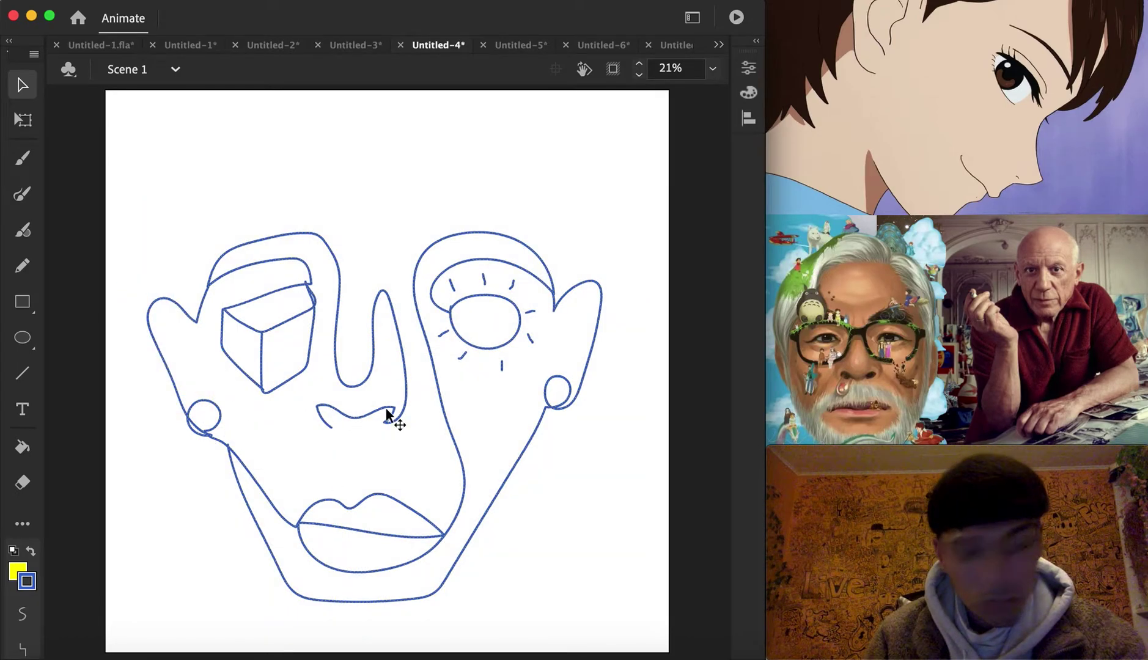
{"action": "right_click", "coordinate": [461, 459]}
{"action": "mouse_move", "coordinate": [556, 493]}
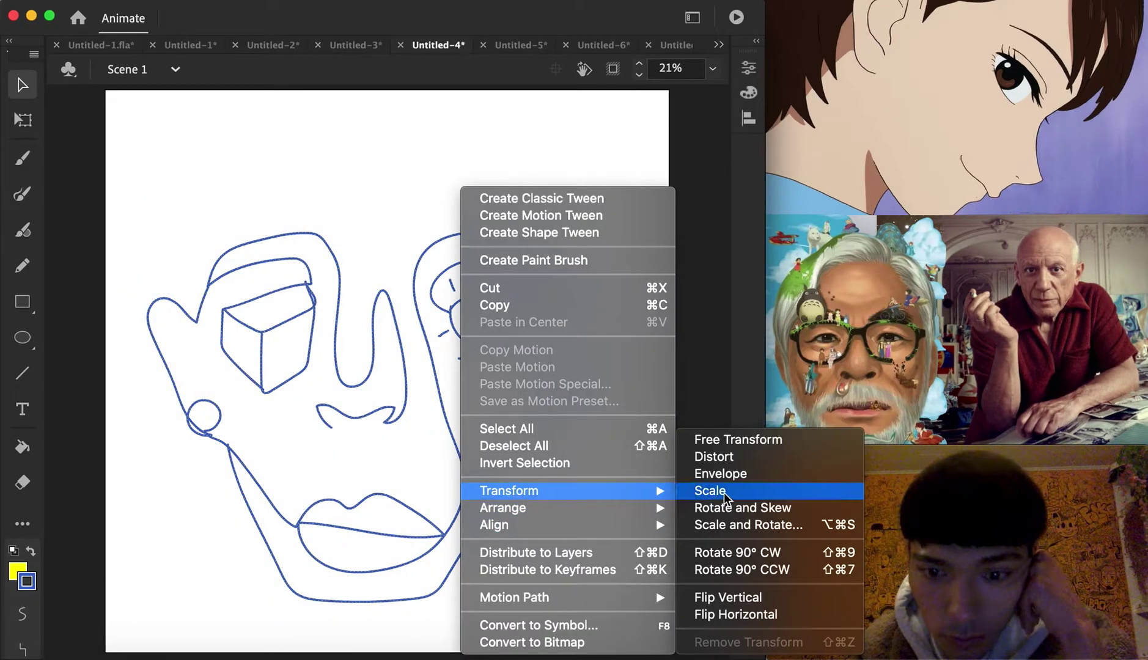
{"action": "left_click", "coordinate": [727, 494]}
{"action": "left_click_drag", "start_coordinate": [599, 233], "coordinate": [578, 251]}
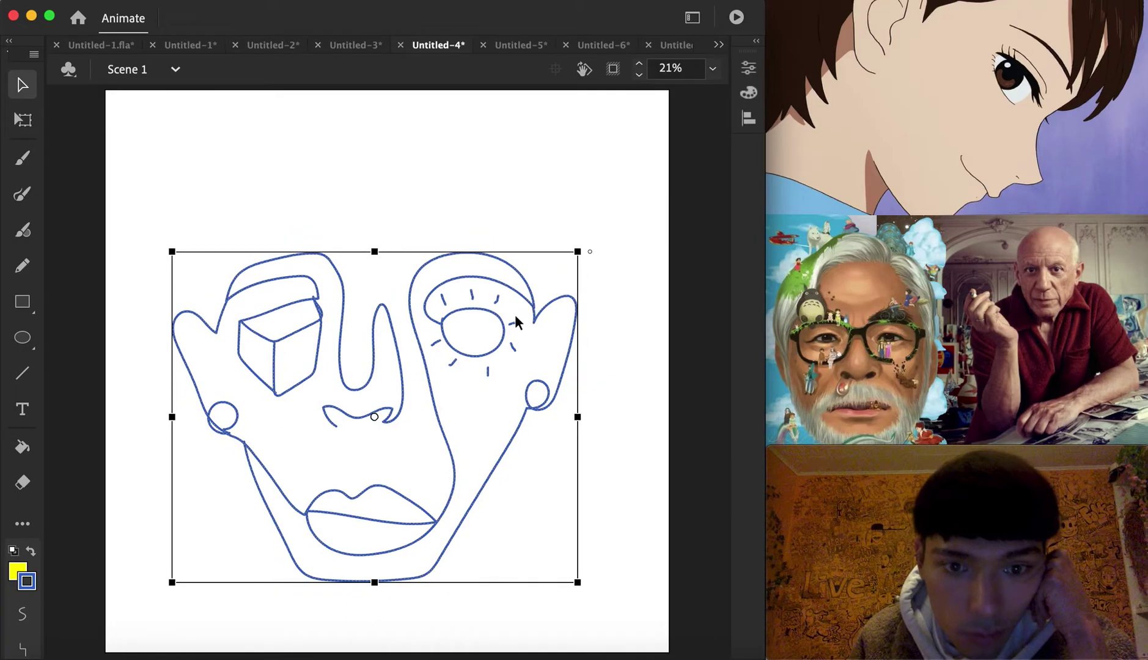
{"action": "left_click_drag", "start_coordinate": [500, 324], "coordinate": [507, 360]}
{"action": "left_click", "coordinate": [600, 366]}
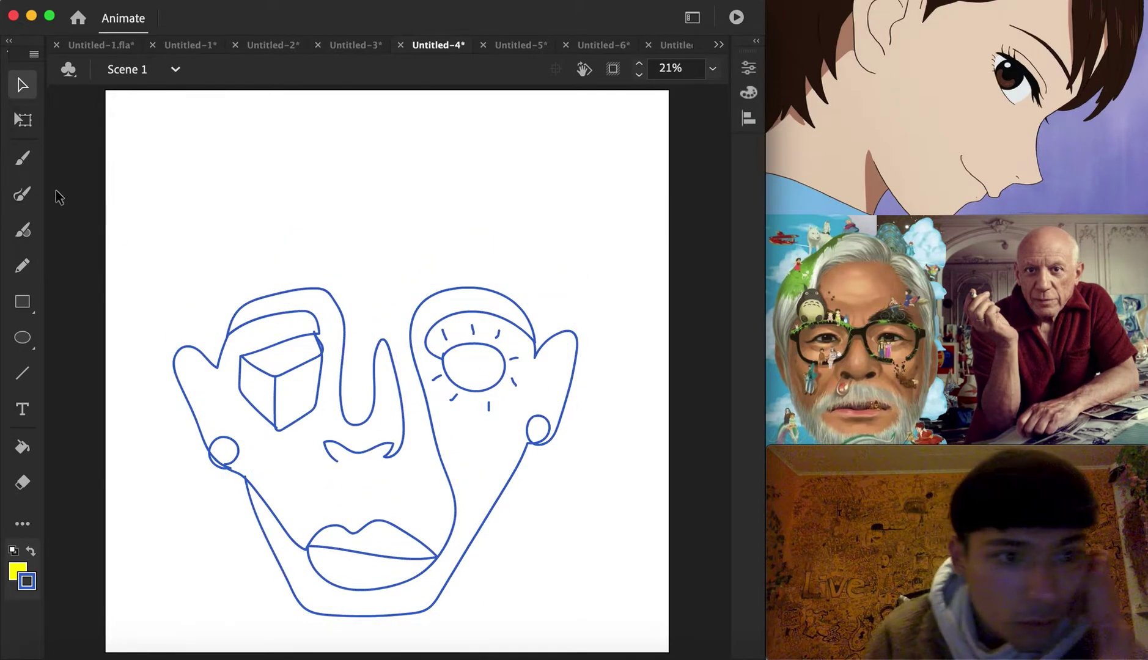
Step: Brush a wavy hair outline over the head from ear to ear, with a jagged fringe above the left brow
{"action": "left_click", "coordinate": [22, 195]}
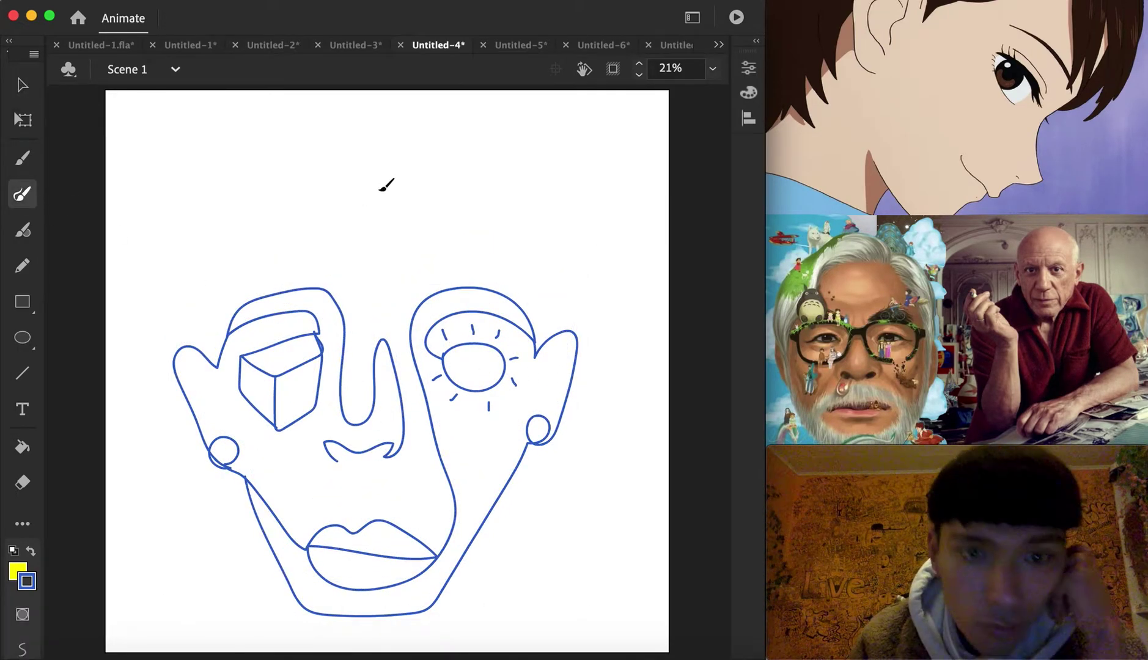
{"action": "mouse_move", "coordinate": [377, 189]}
{"action": "left_mouse_down"}
{"action": "mouse_move", "coordinate": [473, 190]}
{"action": "mouse_move", "coordinate": [515, 218]}
{"action": "left_mouse_up"}
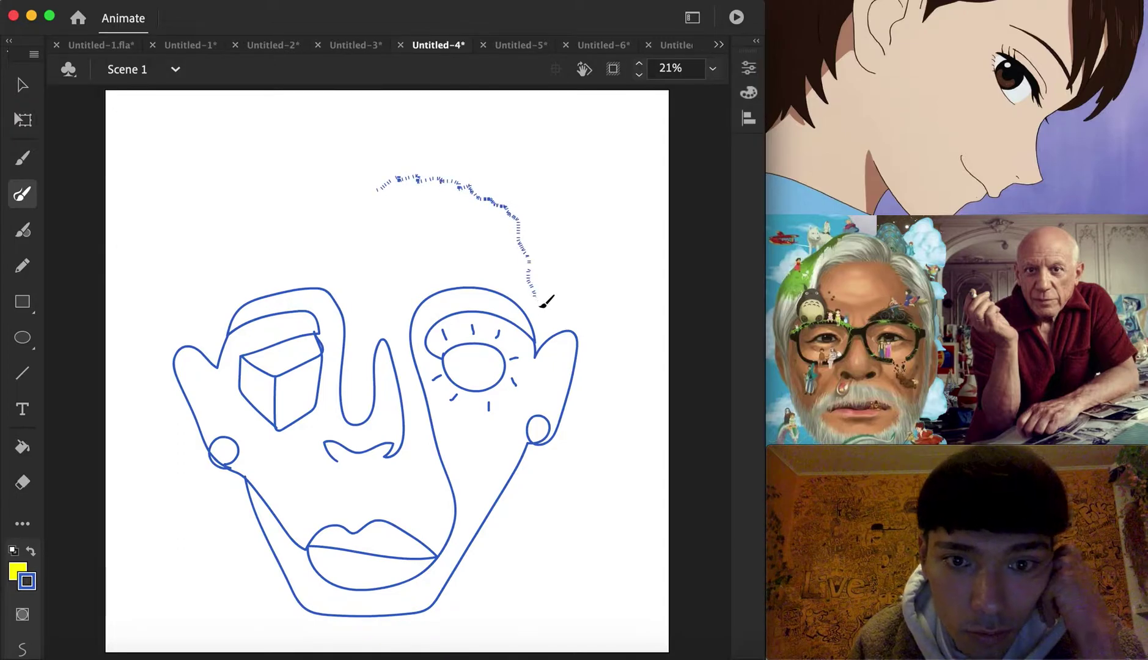
{"action": "mouse_move", "coordinate": [546, 343]}
{"action": "left_mouse_down"}
{"action": "mouse_move", "coordinate": [555, 232]}
{"action": "mouse_move", "coordinate": [542, 181]}
{"action": "mouse_move", "coordinate": [500, 129]}
{"action": "mouse_move", "coordinate": [436, 102]}
{"action": "mouse_move", "coordinate": [367, 96]}
{"action": "mouse_move", "coordinate": [250, 116]}
{"action": "mouse_move", "coordinate": [219, 155]}
{"action": "mouse_move", "coordinate": [186, 218]}
{"action": "mouse_move", "coordinate": [213, 364]}
{"action": "mouse_move", "coordinate": [218, 271]}
{"action": "mouse_move", "coordinate": [242, 215]}
{"action": "mouse_move", "coordinate": [386, 189]}
{"action": "left_mouse_up"}
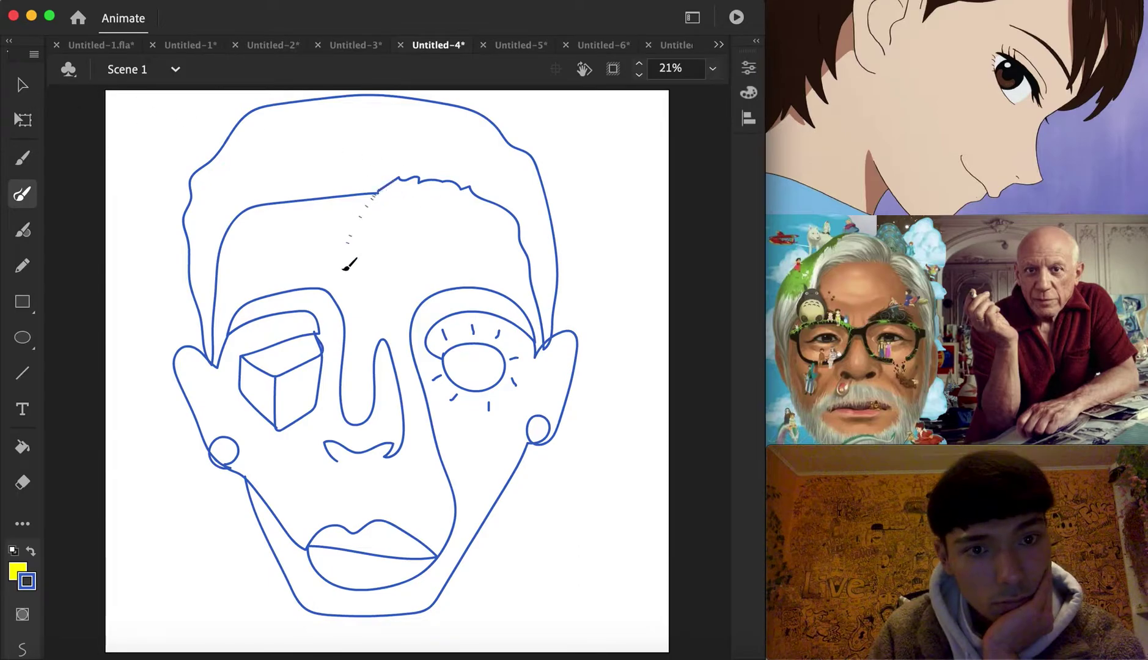
{"action": "mouse_move", "coordinate": [344, 270]}
{"action": "left_mouse_down"}
{"action": "mouse_move", "coordinate": [335, 232]}
{"action": "mouse_move", "coordinate": [307, 224]}
{"action": "left_mouse_up"}
{"action": "left_click_drag", "start_coordinate": [228, 235], "coordinate": [227, 232]}
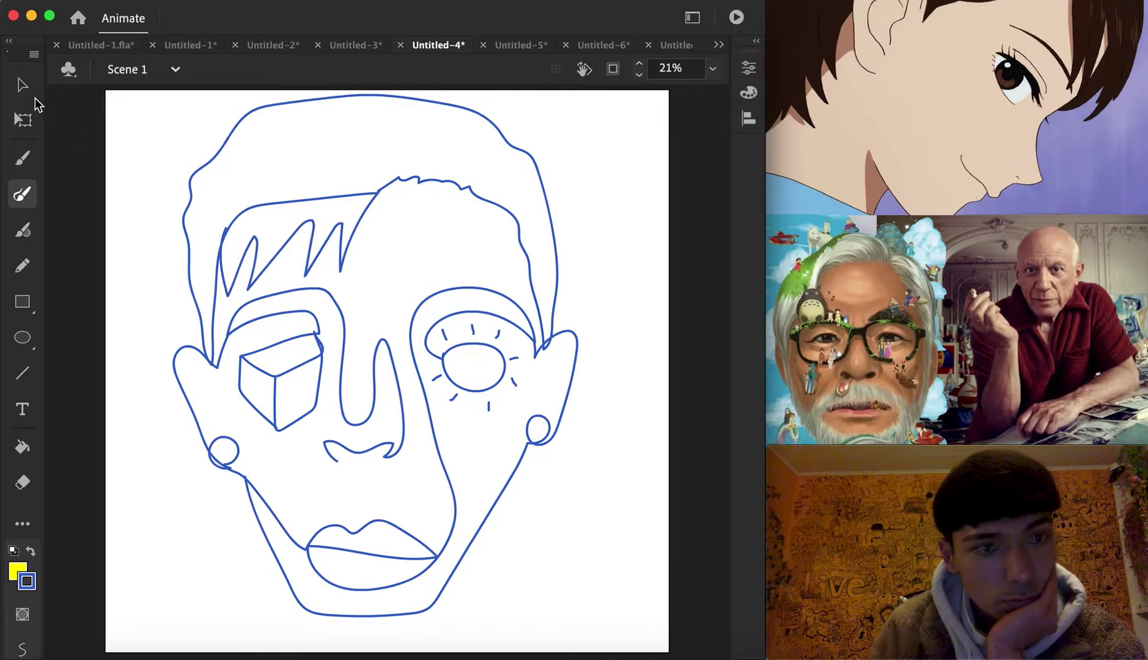
Step: Delete the leftover hairline segments above the jagged fringe so the hair becomes one open region
{"action": "left_click", "coordinate": [24, 87]}
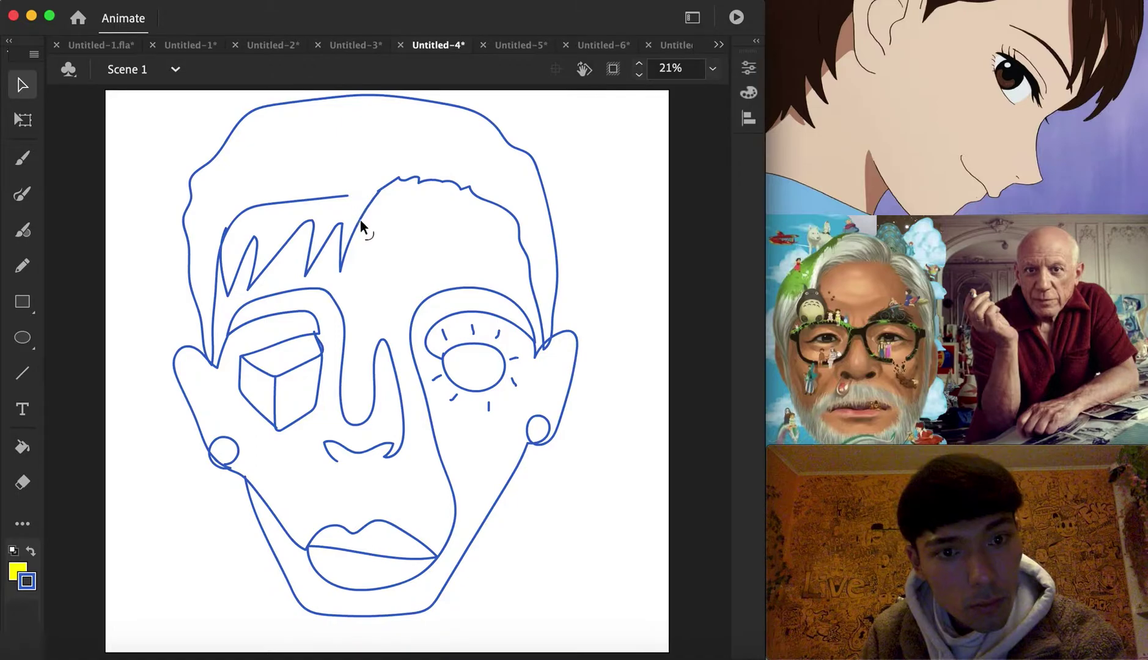
{"action": "left_click", "coordinate": [289, 200]}
{"action": "key", "text": "Delete"}
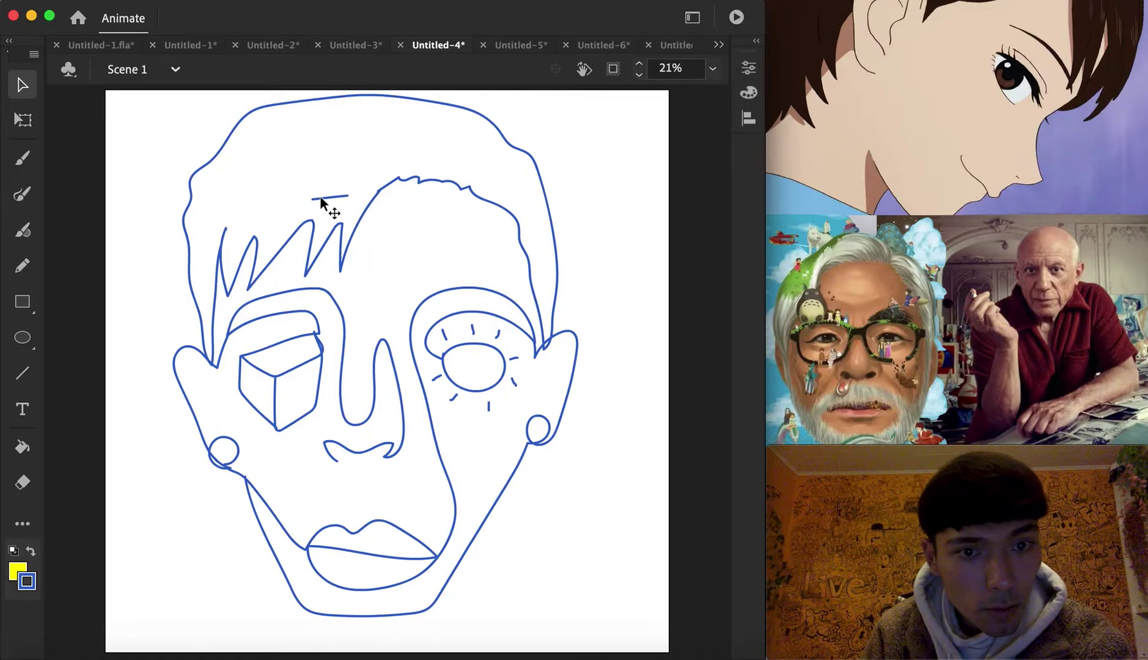
{"action": "left_click", "coordinate": [342, 196]}
{"action": "key", "text": "Delete"}
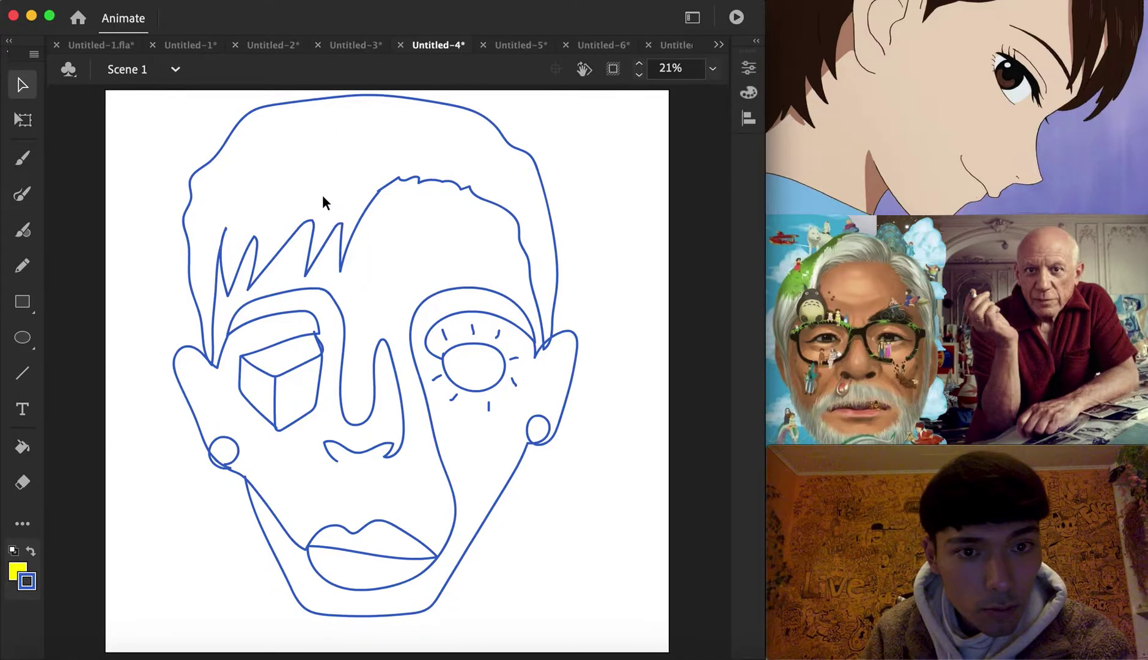
Step: Fill the hair with bright sky blue #00CCFF
{"action": "left_click", "coordinate": [23, 452]}
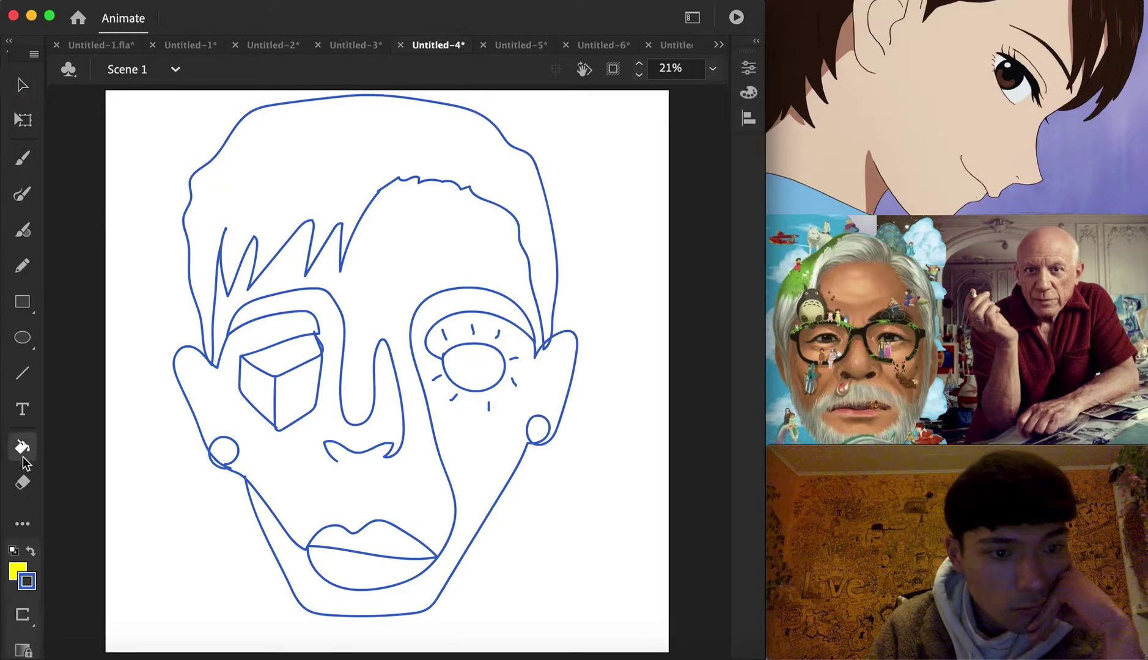
{"action": "left_click", "coordinate": [17, 575]}
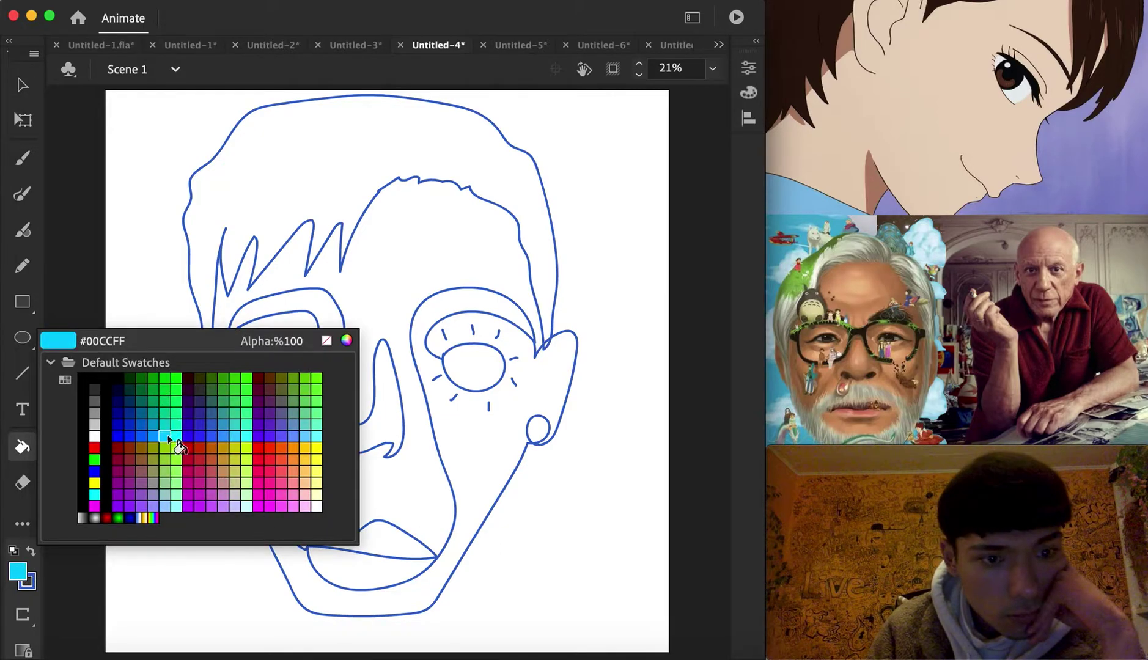
{"action": "left_click", "coordinate": [168, 439]}
{"action": "left_click", "coordinate": [297, 161]}
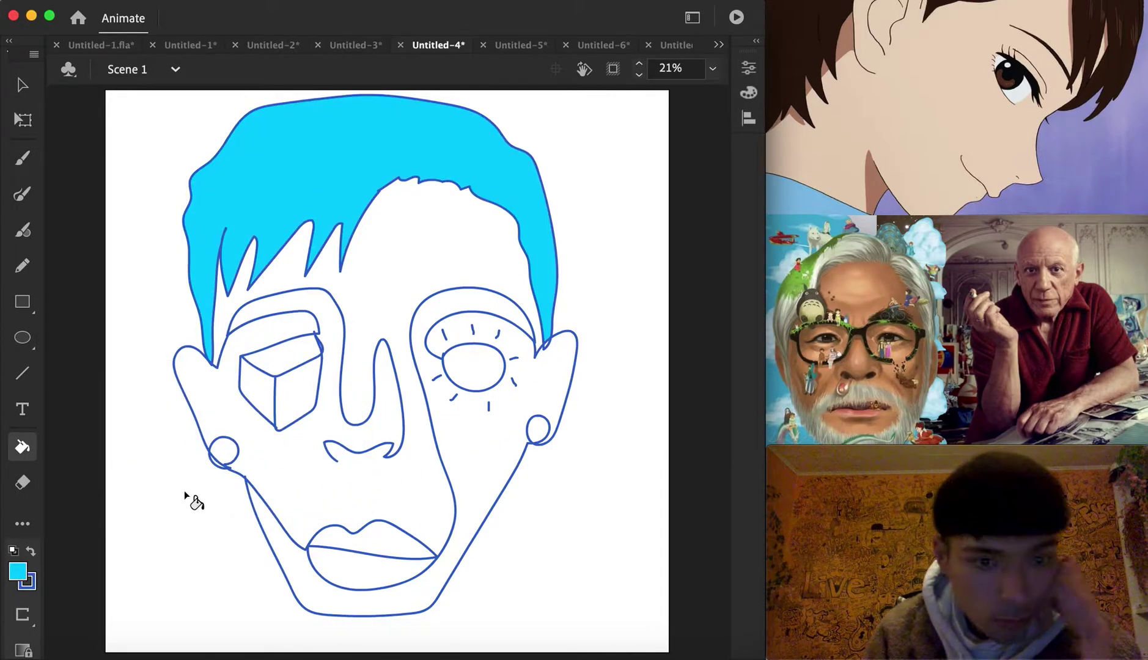
Step: Fill the top face of the cube-shaped left eye with light aqua
{"action": "left_click", "coordinate": [22, 570]}
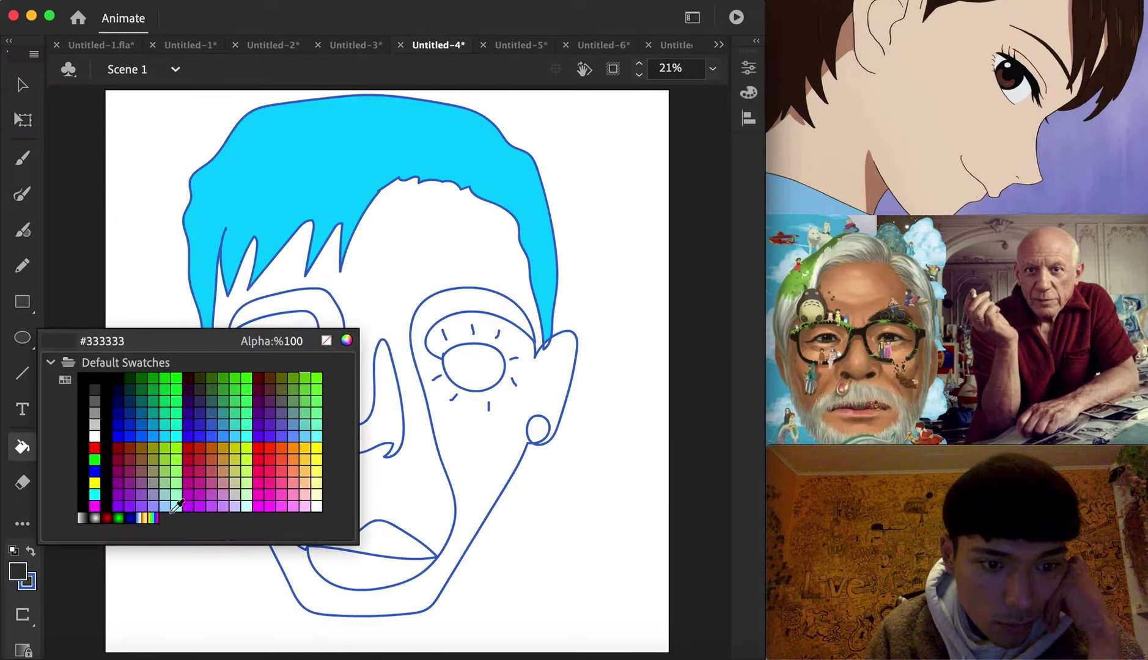
{"action": "left_click", "coordinate": [175, 502]}
{"action": "left_click", "coordinate": [297, 354]}
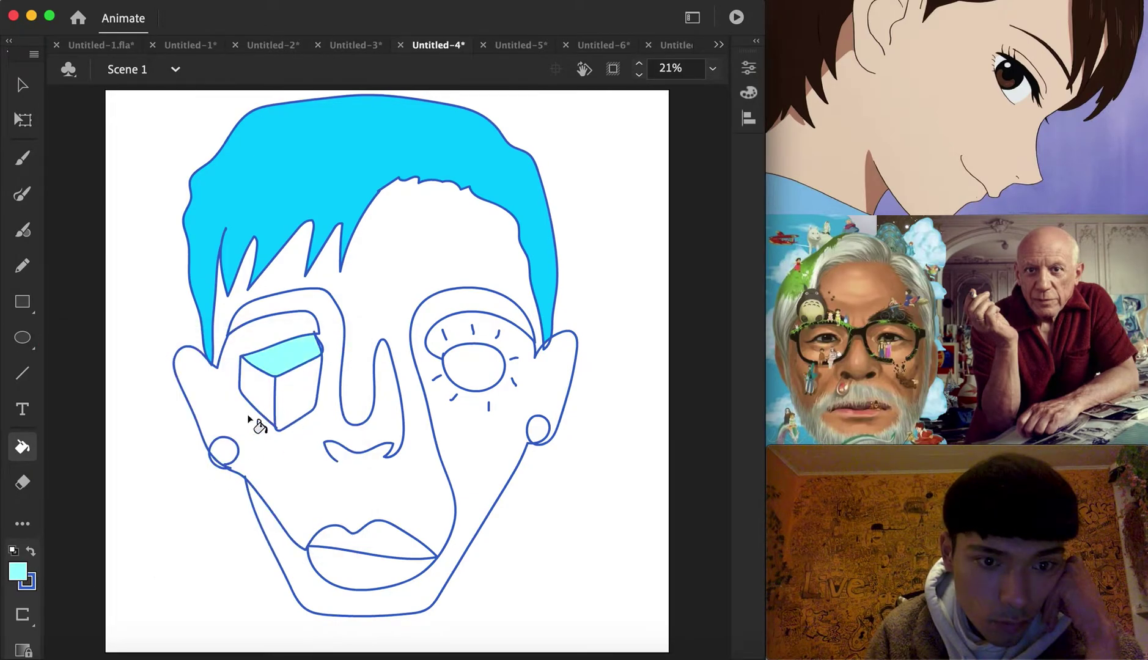
Step: Fill the cube eye's two front faces and the right side of the face down to the jaw with very pale aqua
{"action": "left_click", "coordinate": [18, 572]}
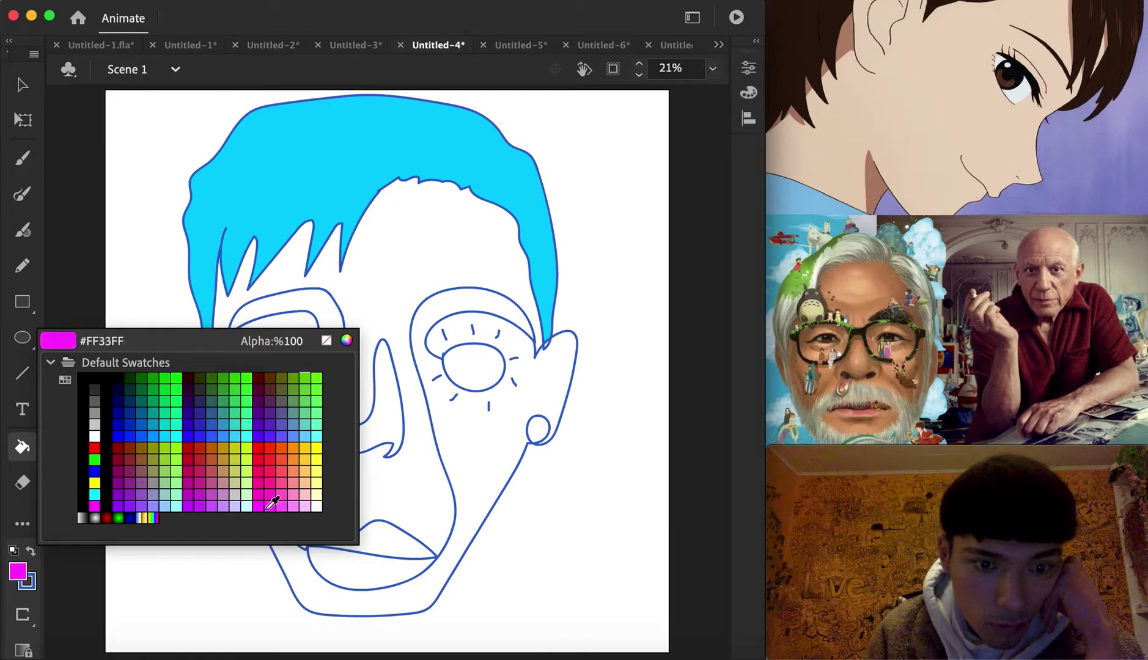
{"action": "left_click", "coordinate": [246, 505]}
{"action": "left_click", "coordinate": [263, 401]}
{"action": "left_click", "coordinate": [301, 398]}
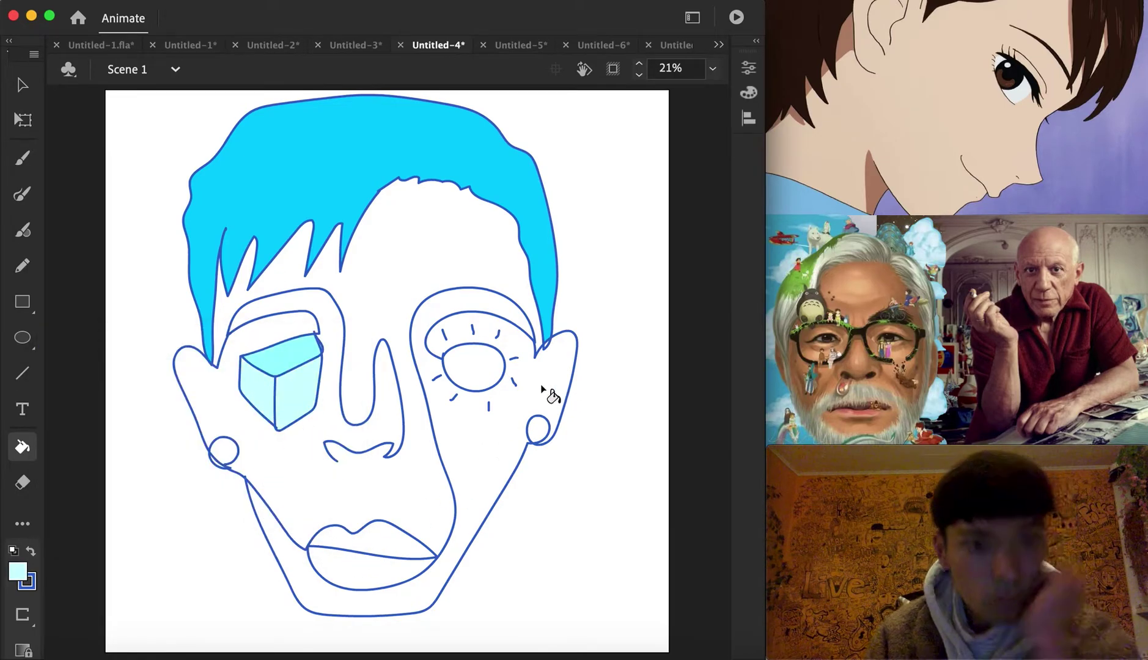
{"action": "left_click", "coordinate": [480, 456]}
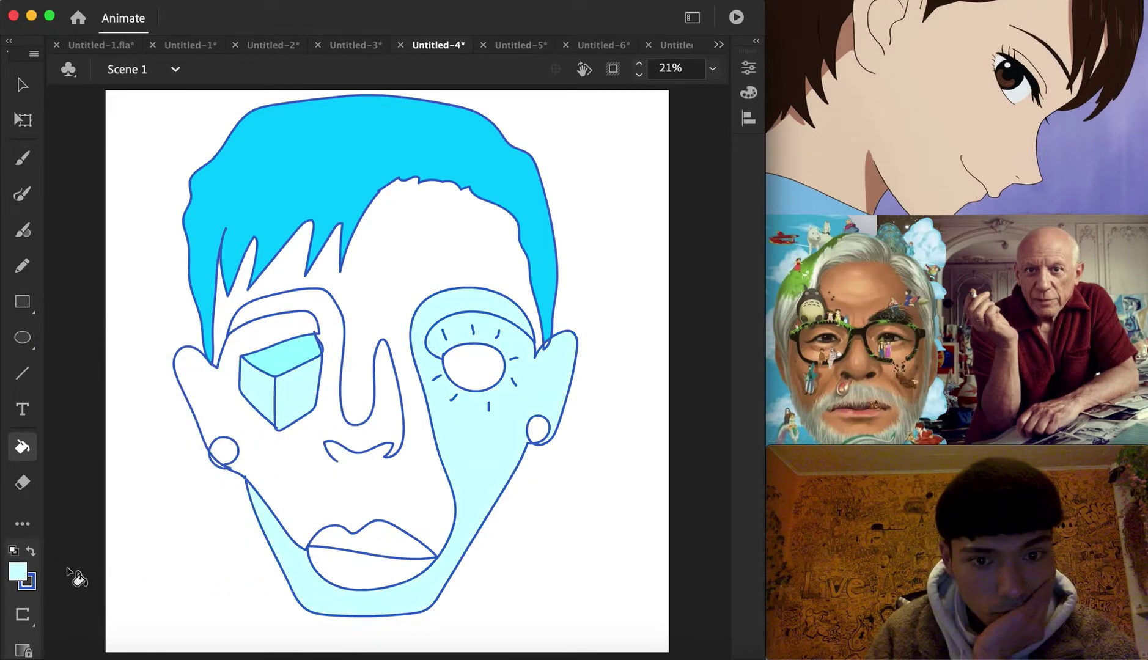
Step: Try magenta and pale pink #FFCCFF as the fill of the round right eye
{"action": "left_click", "coordinate": [18, 571]}
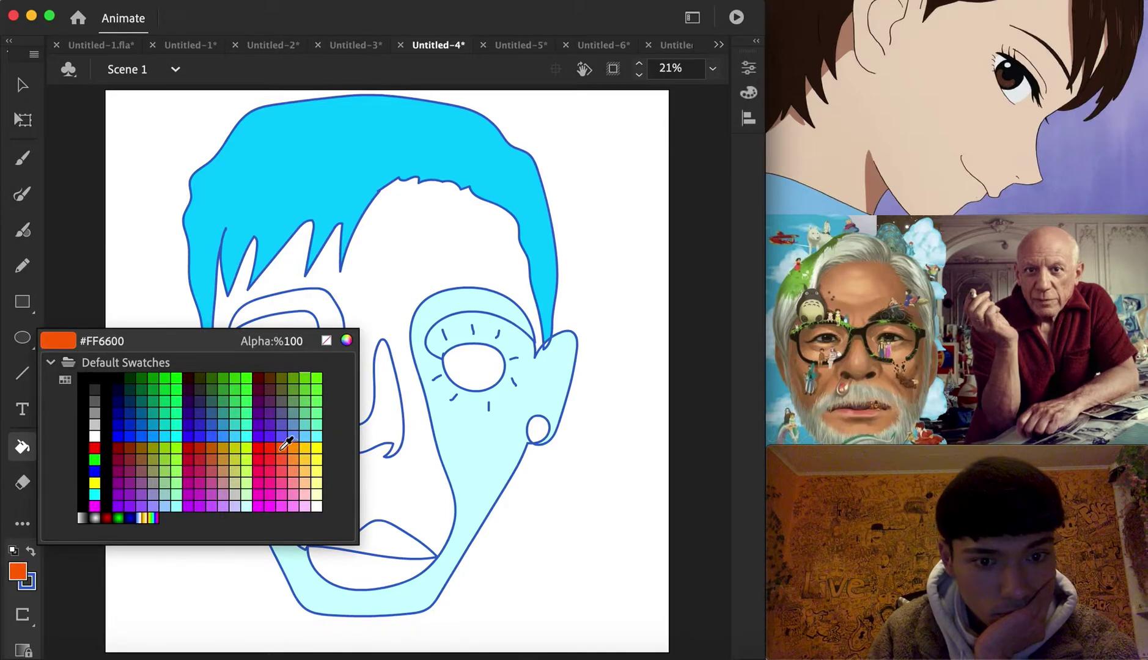
{"action": "left_click", "coordinate": [286, 505]}
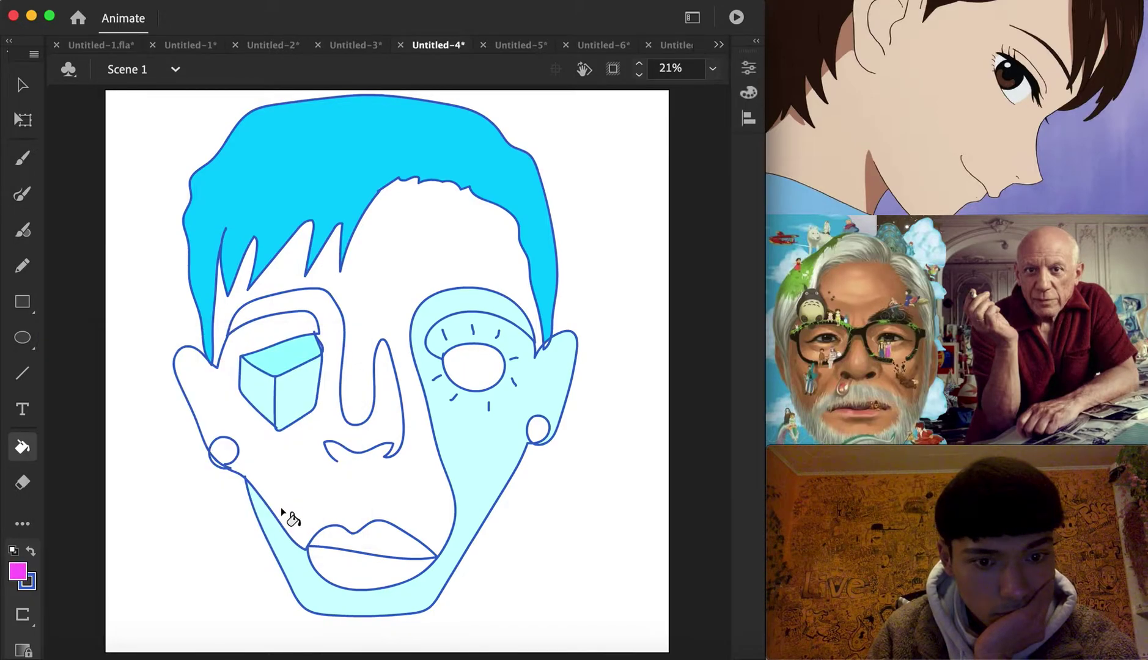
{"action": "left_click", "coordinate": [474, 367]}
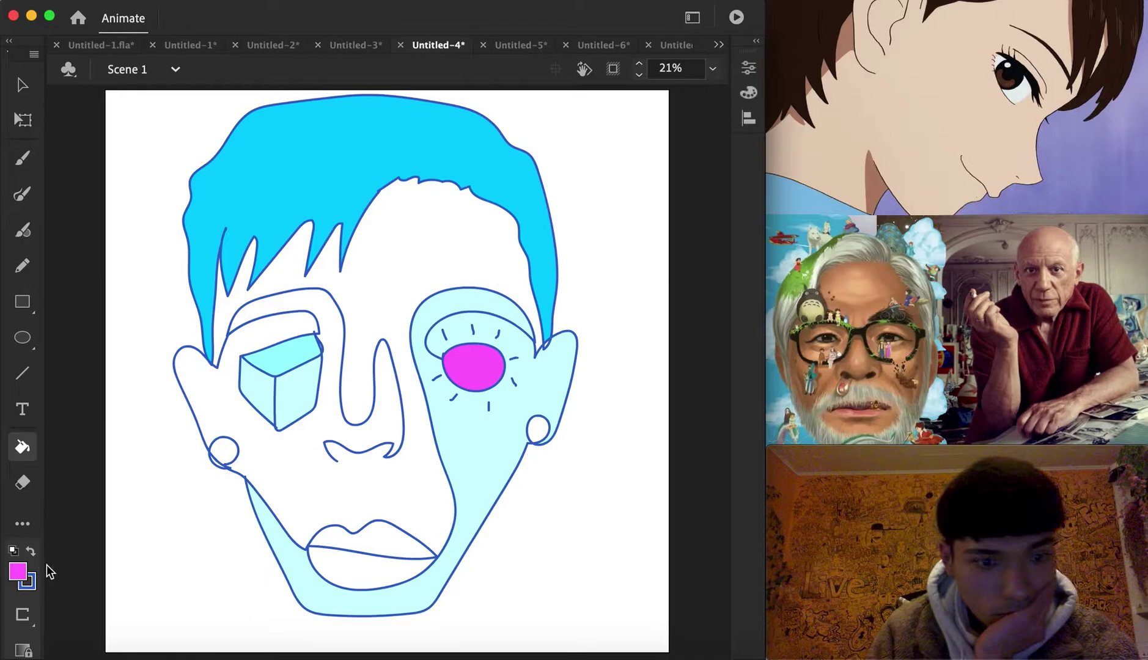
{"action": "left_click", "coordinate": [18, 571]}
{"action": "left_click", "coordinate": [304, 500]}
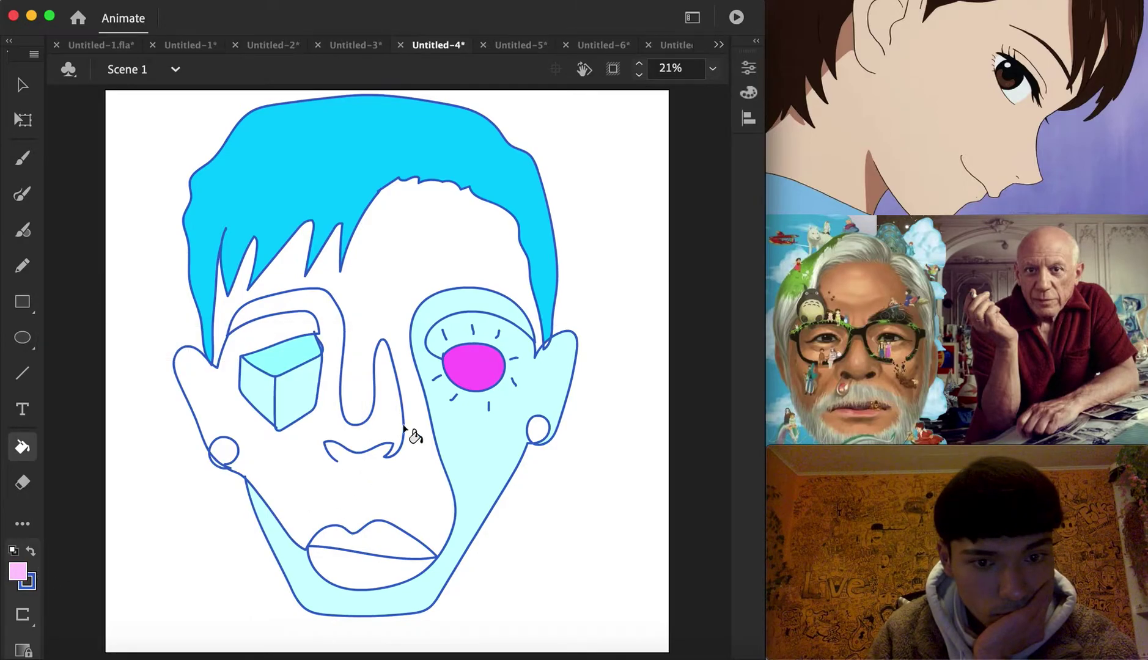
{"action": "left_click", "coordinate": [472, 385]}
Step: Fill the round right eye and the lower lip with light yellow-green
{"action": "left_click", "coordinate": [18, 572]}
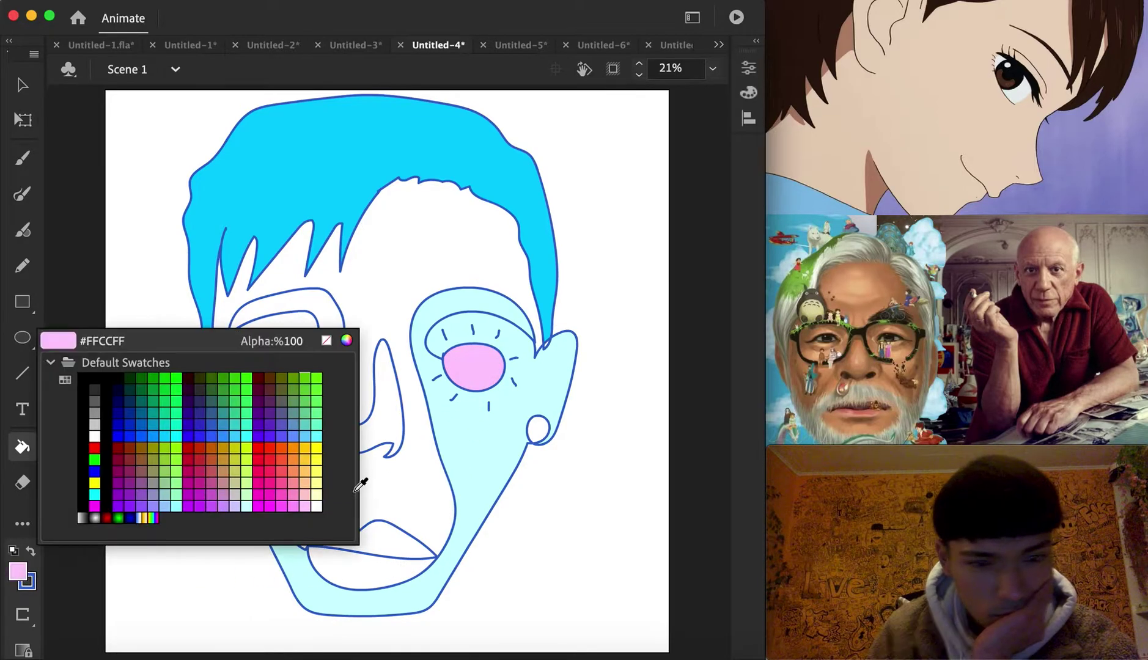
{"action": "left_click", "coordinate": [251, 482]}
{"action": "left_click", "coordinate": [495, 364]}
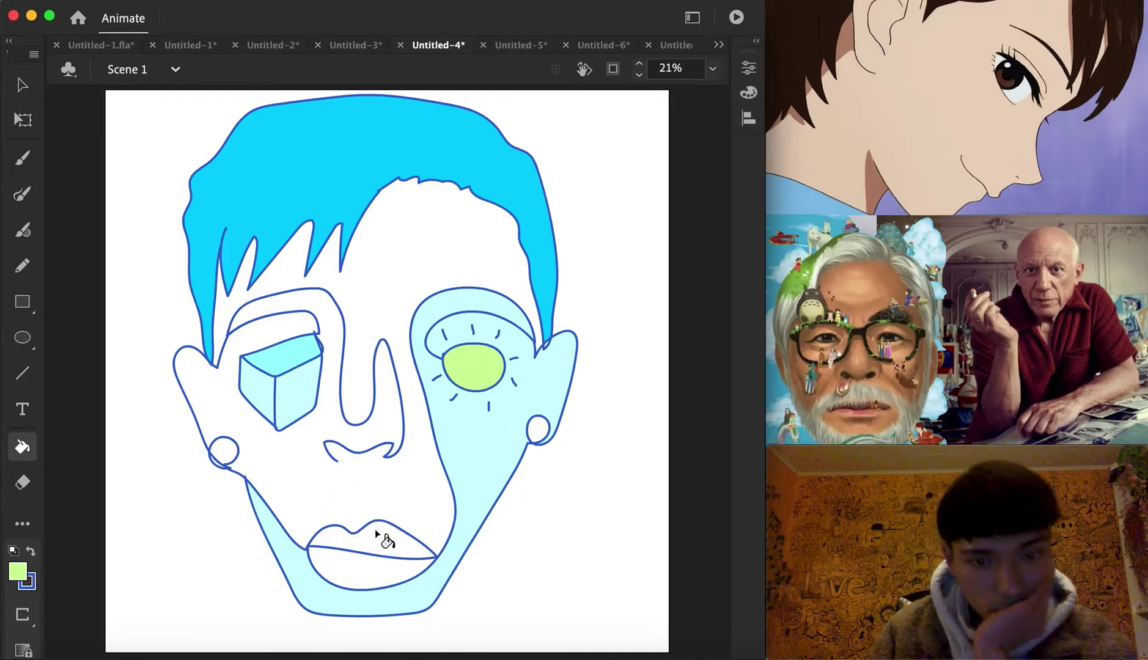
{"action": "left_click", "coordinate": [384, 578]}
Step: Fill the upper lip and the right earring with orange
{"action": "left_click", "coordinate": [18, 572]}
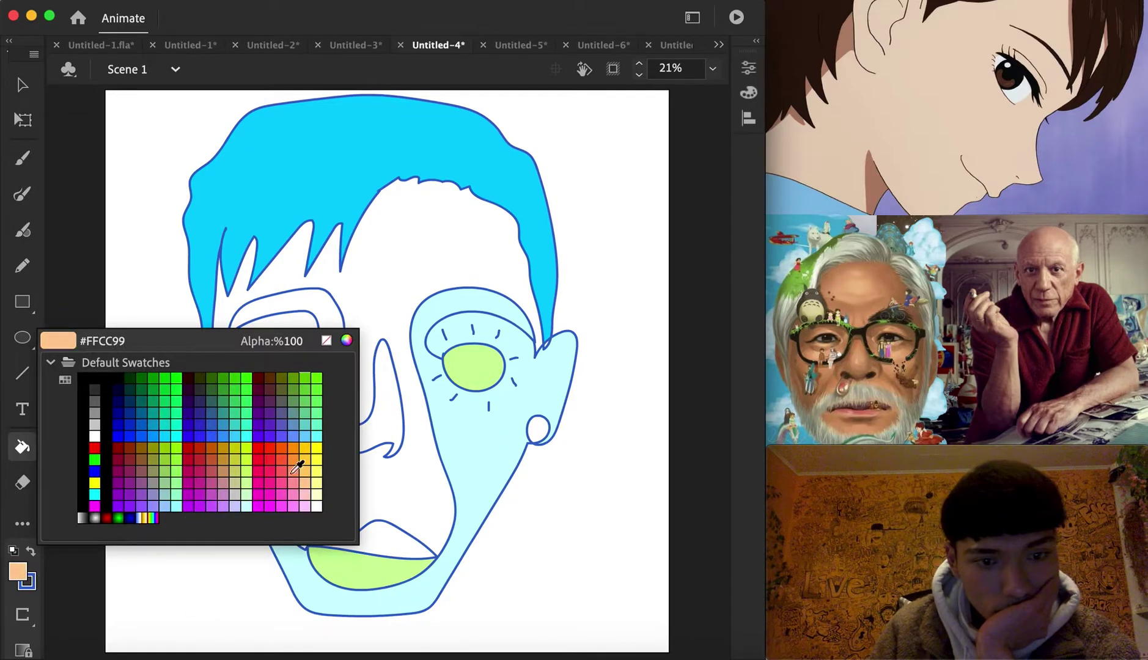
{"action": "left_click", "coordinate": [300, 448]}
{"action": "left_click", "coordinate": [404, 543]}
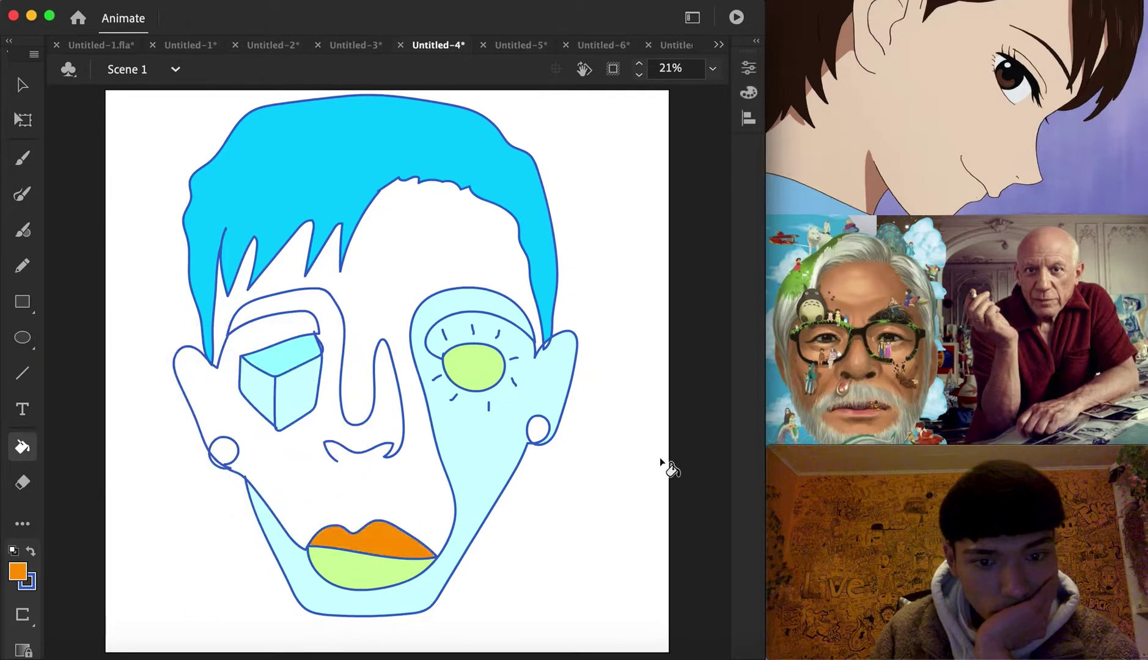
{"action": "left_click", "coordinate": [538, 430]}
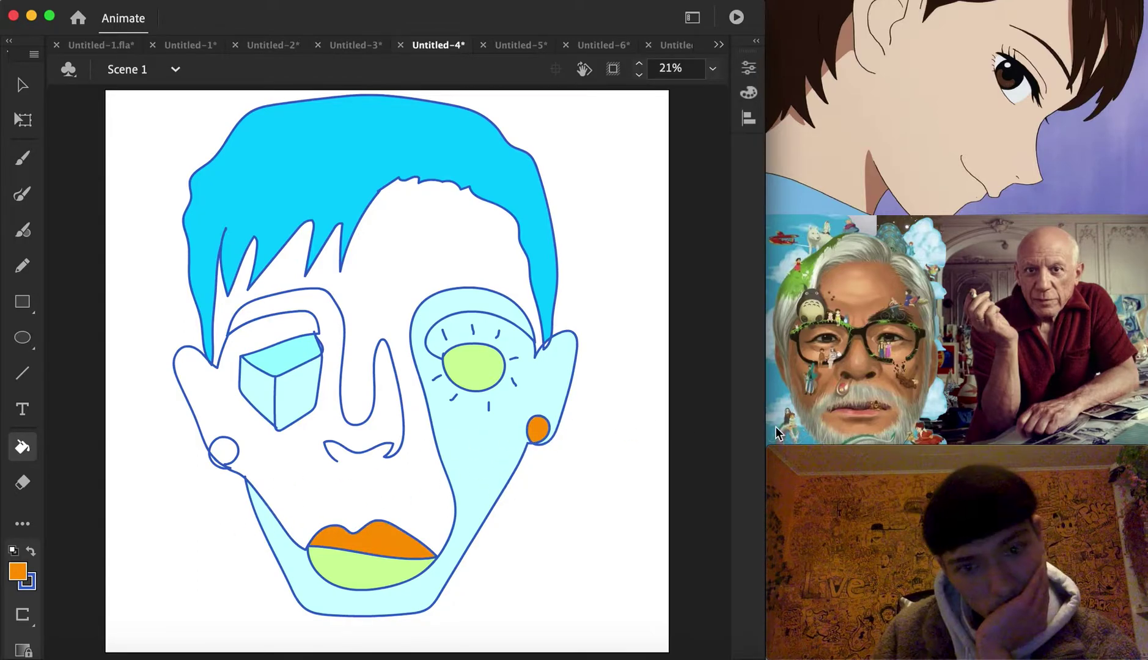
Step: Fill both round earrings with pale lavender
{"action": "left_click", "coordinate": [22, 570]}
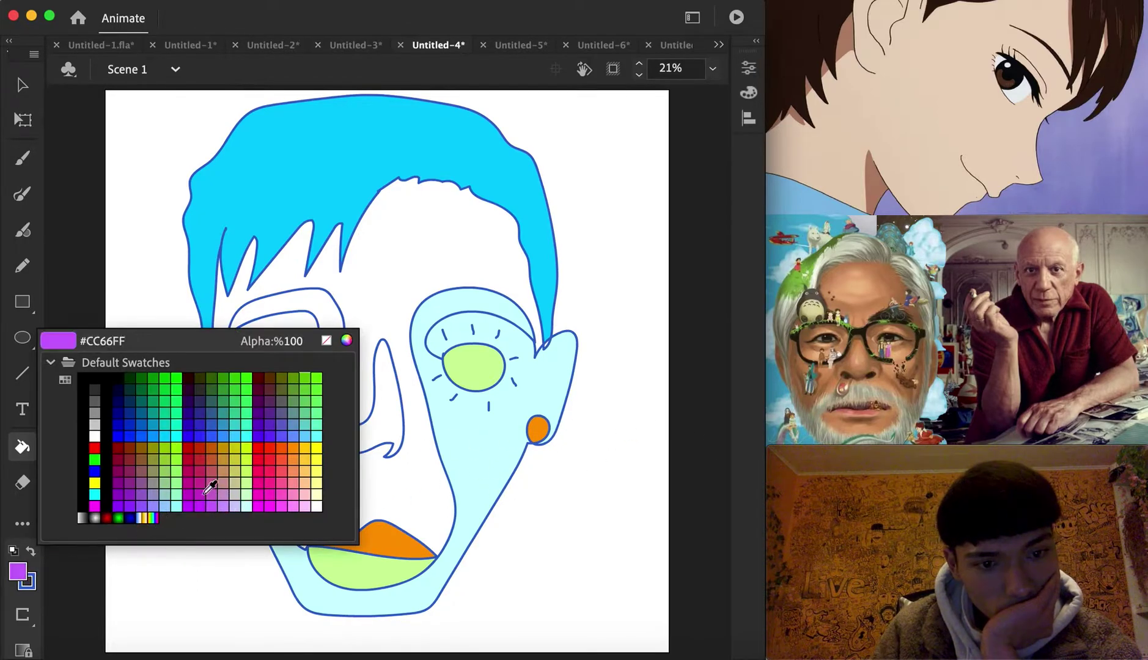
{"action": "left_click", "coordinate": [236, 507]}
{"action": "left_click", "coordinate": [223, 452]}
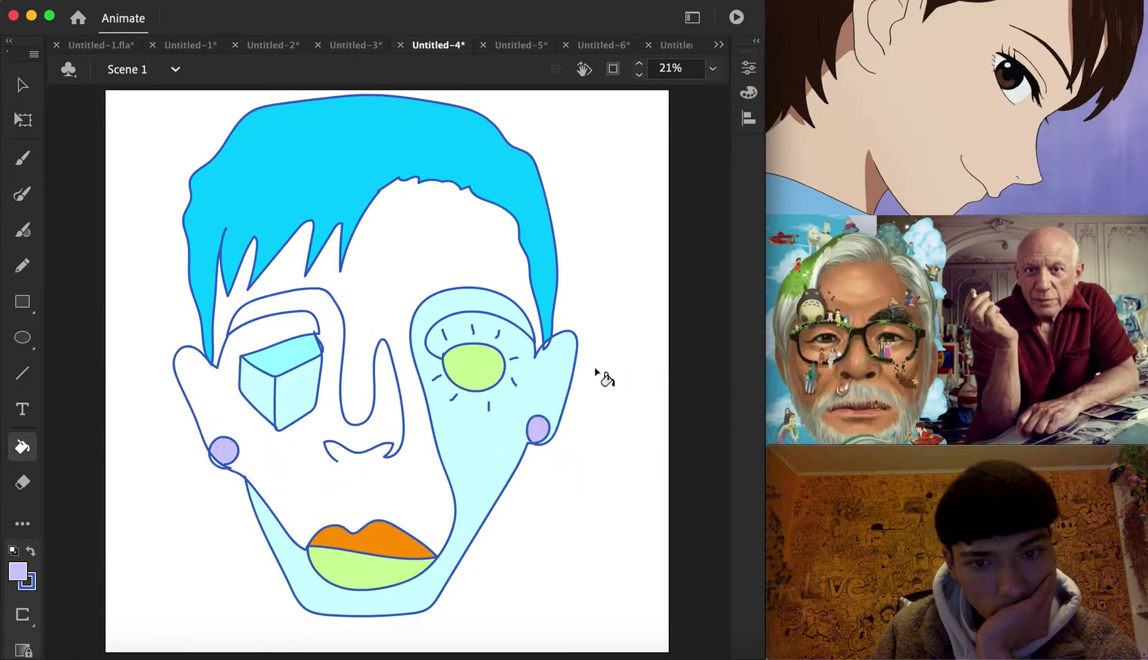
Step: Try brown as the fill of the forehead, nose and left side of the face
{"action": "left_click", "coordinate": [20, 571]}
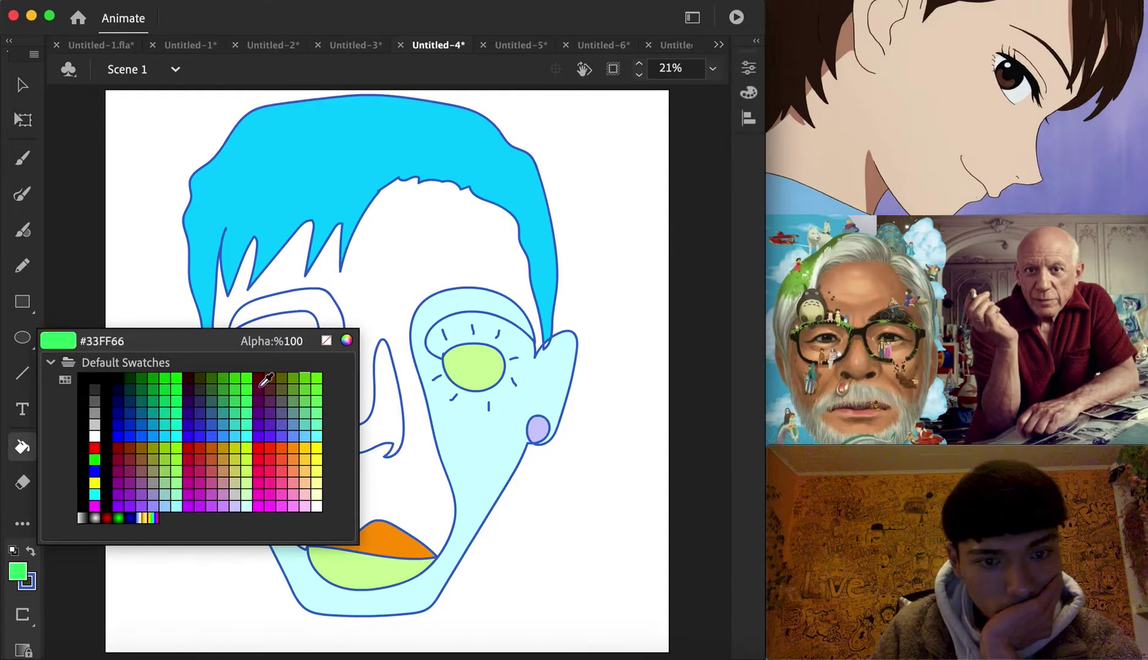
{"action": "left_click", "coordinate": [143, 448]}
{"action": "left_click", "coordinate": [381, 286]}
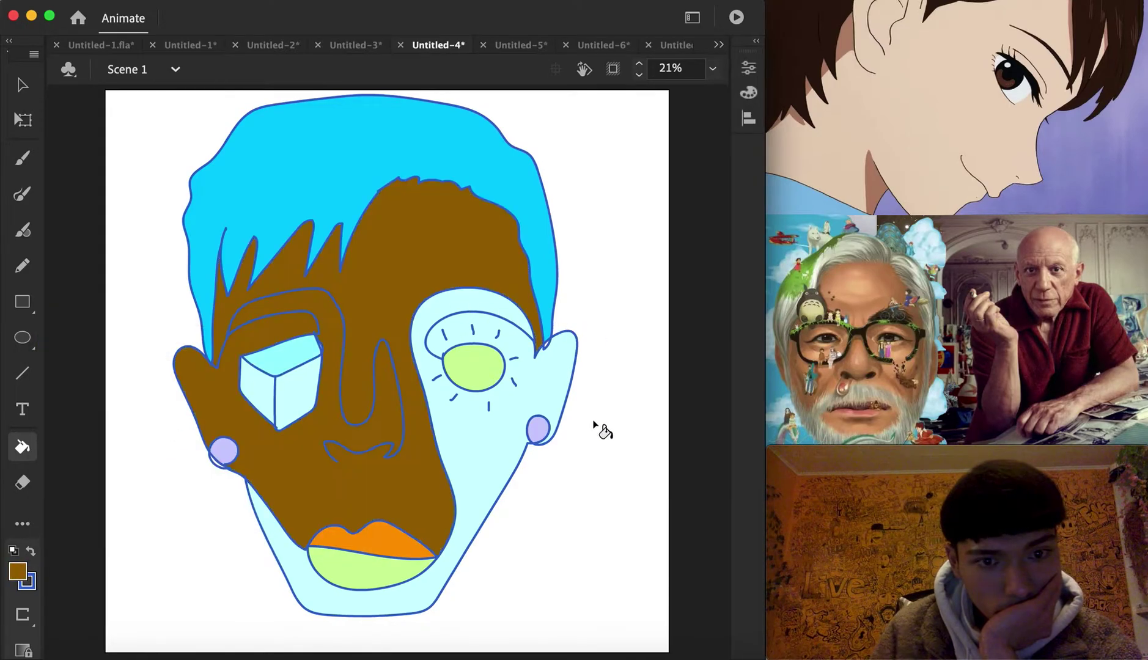
{"action": "key", "text": "super+z"}
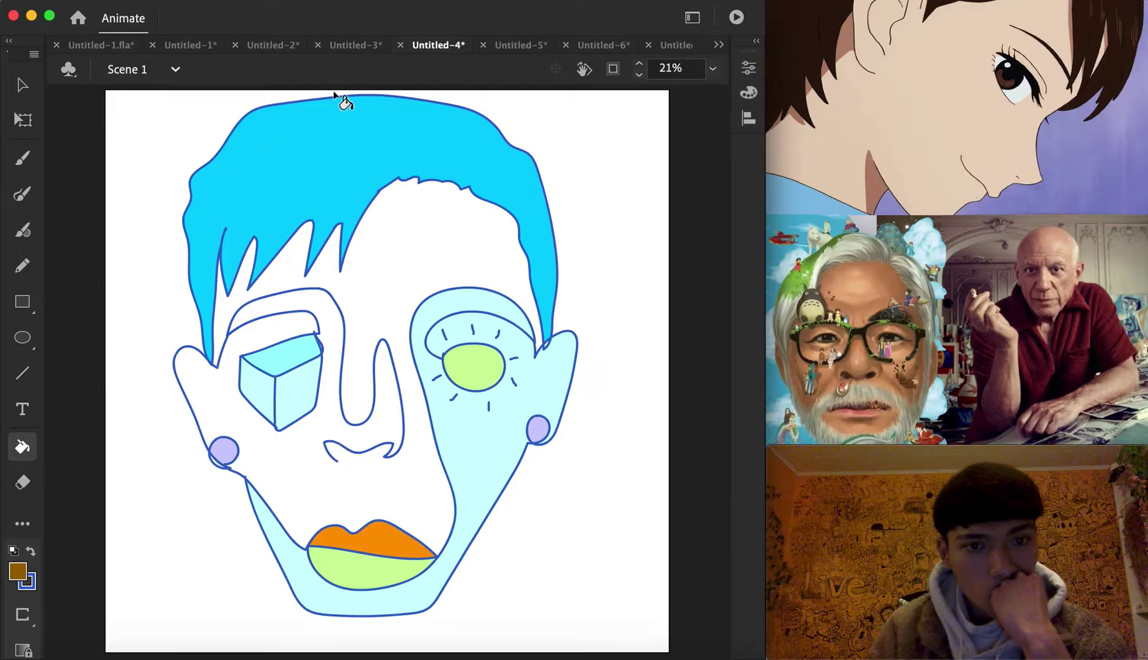
Step: Brush a drooping, wavy-edged moustache outline between the nose and the upper lip and fill it with magenta
{"action": "left_click", "coordinate": [23, 195]}
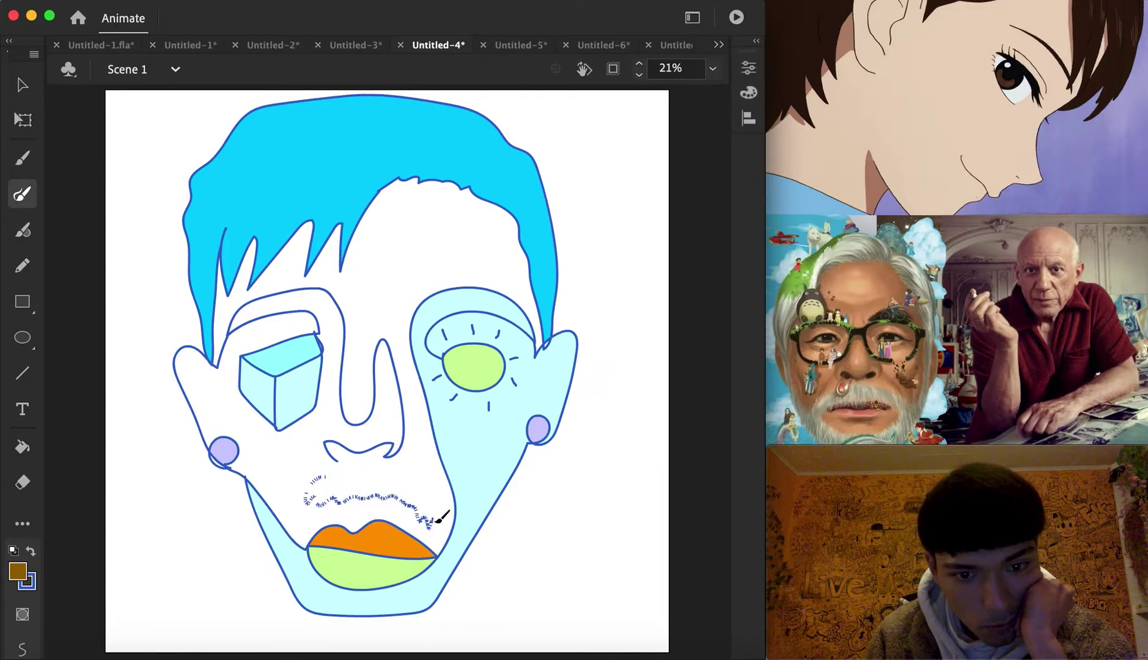
{"action": "left_click_drag", "start_coordinate": [319, 490], "coordinate": [309, 501]}
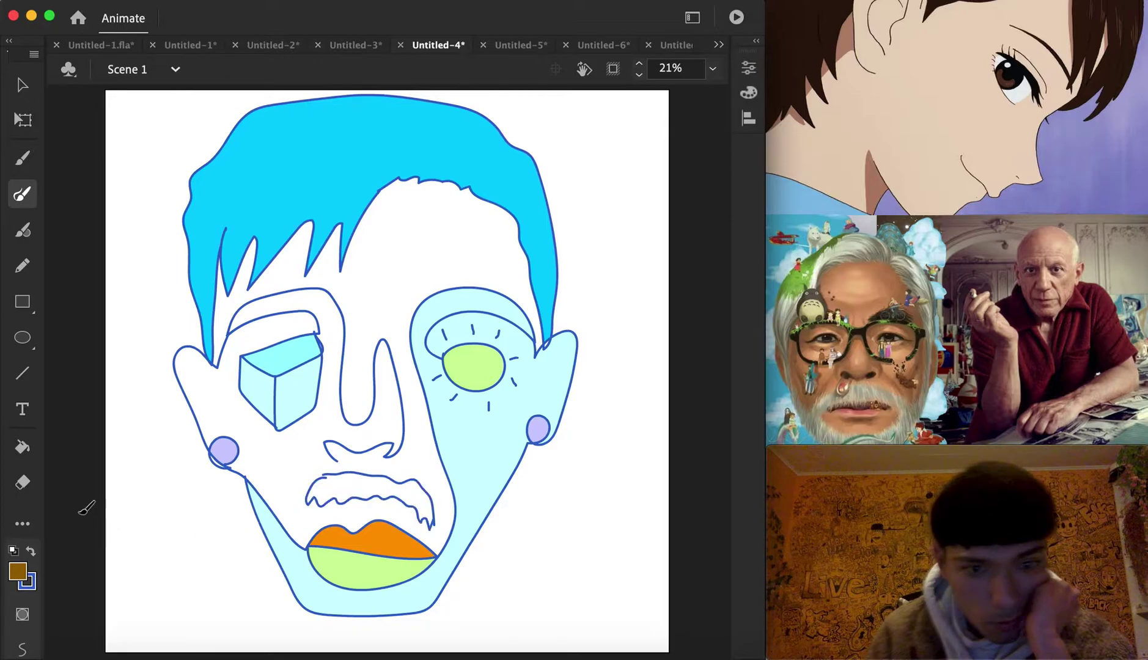
{"action": "key", "text": "v"}
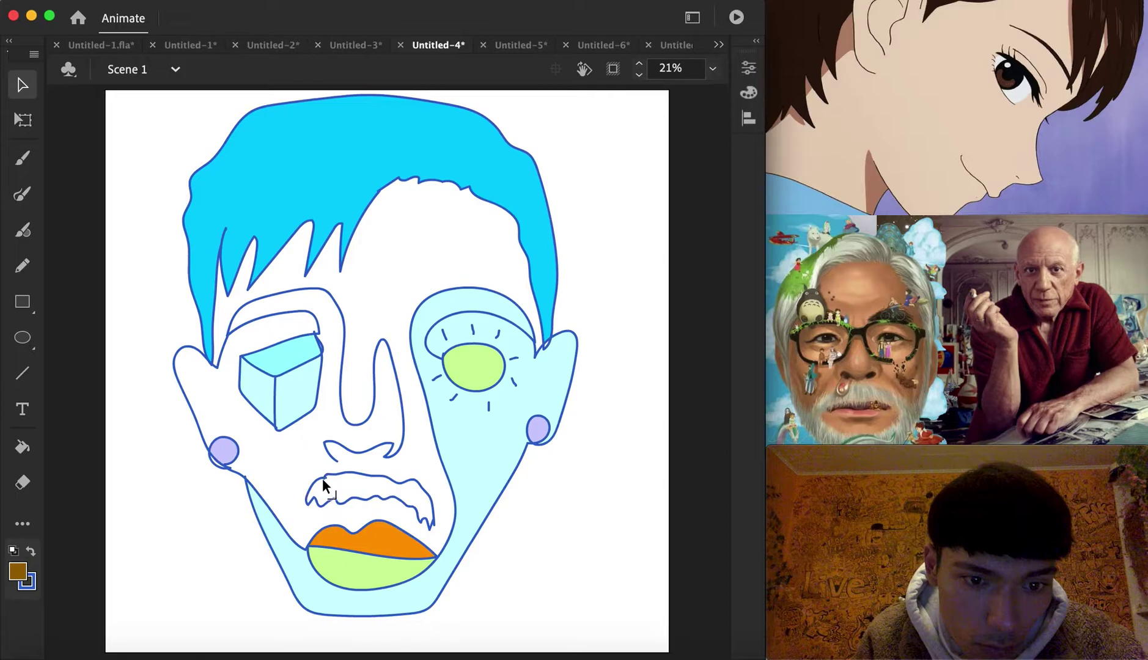
{"action": "left_click", "coordinate": [17, 572]}
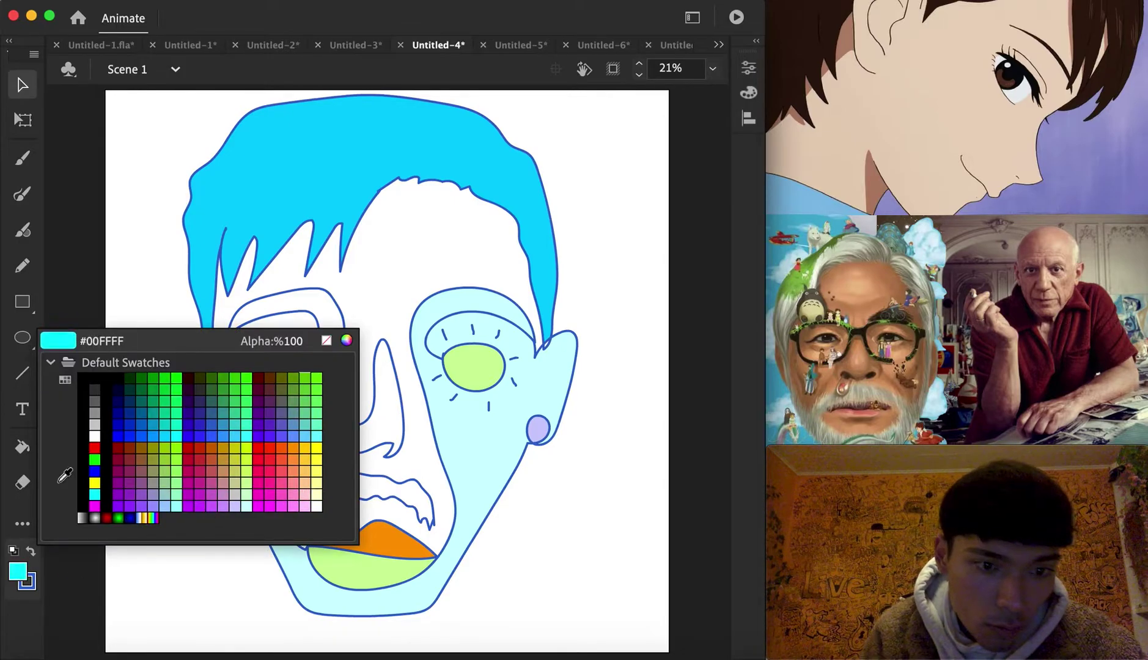
{"action": "left_click", "coordinate": [294, 492]}
{"action": "left_click", "coordinate": [24, 446]}
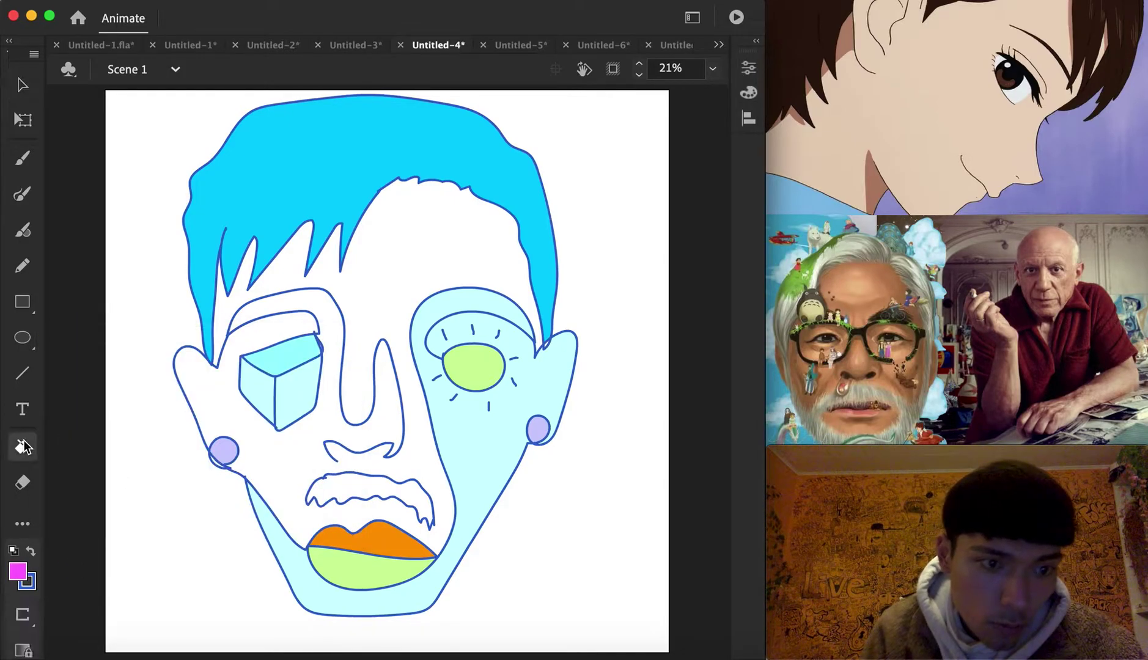
{"action": "left_click", "coordinate": [382, 497]}
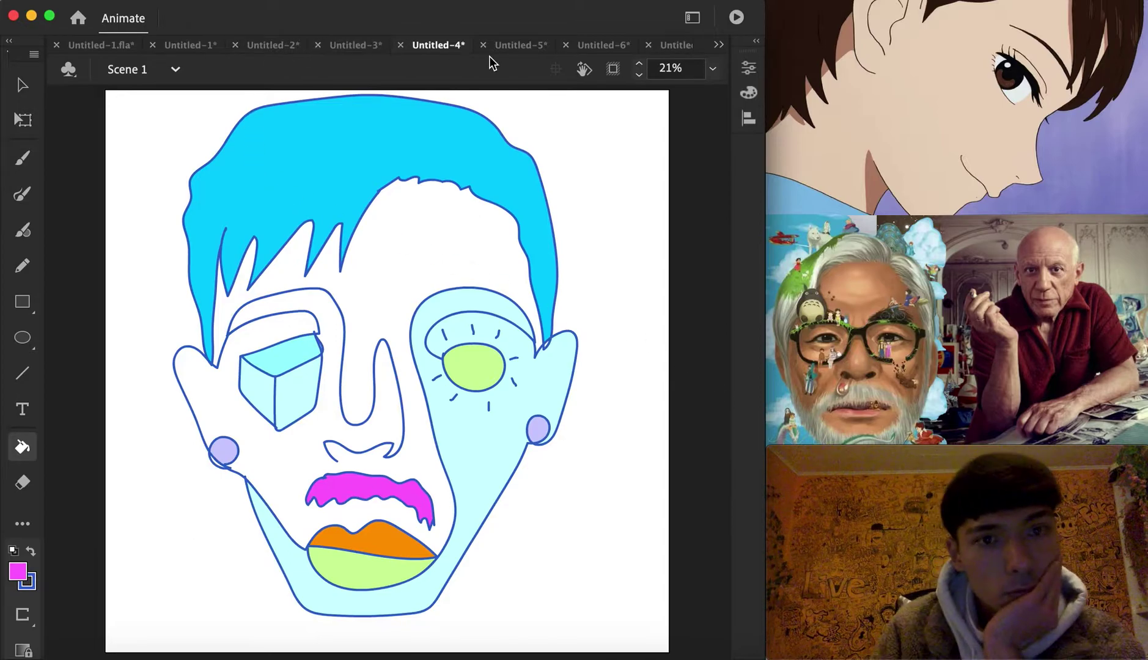
Step: In Untitled-5, brush a nose with a nostril, continuing into the left brow arch, eyelid and eye
{"action": "left_click", "coordinate": [516, 49]}
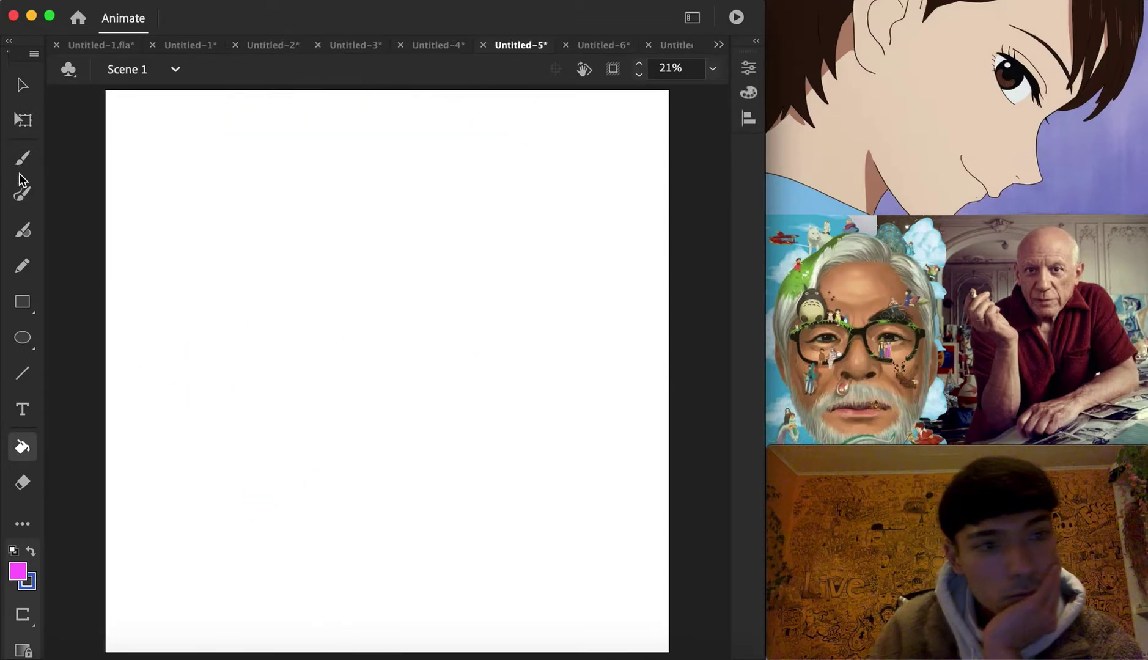
{"action": "left_click", "coordinate": [23, 194]}
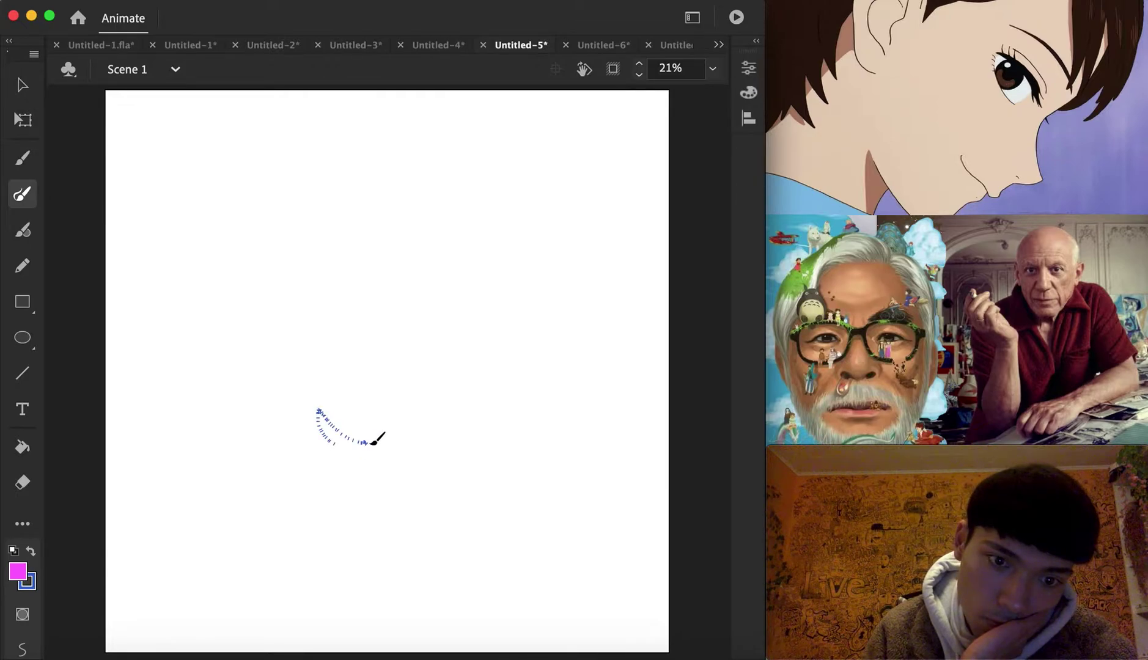
{"action": "mouse_move", "coordinate": [427, 428]}
{"action": "left_mouse_down"}
{"action": "mouse_move", "coordinate": [363, 328]}
{"action": "mouse_move", "coordinate": [334, 399]}
{"action": "mouse_move", "coordinate": [334, 350]}
{"action": "mouse_move", "coordinate": [357, 285]}
{"action": "mouse_move", "coordinate": [346, 233]}
{"action": "mouse_move", "coordinate": [311, 218]}
{"action": "mouse_move", "coordinate": [259, 234]}
{"action": "left_mouse_up"}
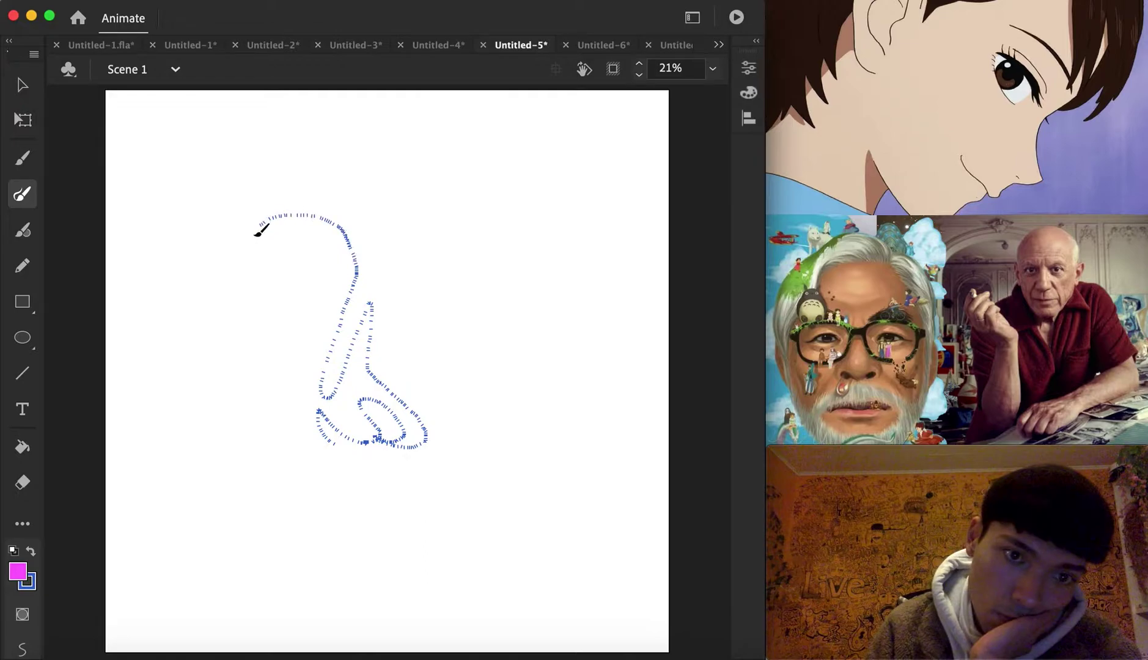
{"action": "left_click_drag", "start_coordinate": [331, 247], "coordinate": [248, 302]}
{"action": "mouse_move", "coordinate": [303, 329]}
{"action": "left_mouse_down"}
{"action": "mouse_move", "coordinate": [340, 285]}
{"action": "mouse_move", "coordinate": [320, 335]}
{"action": "left_mouse_up"}
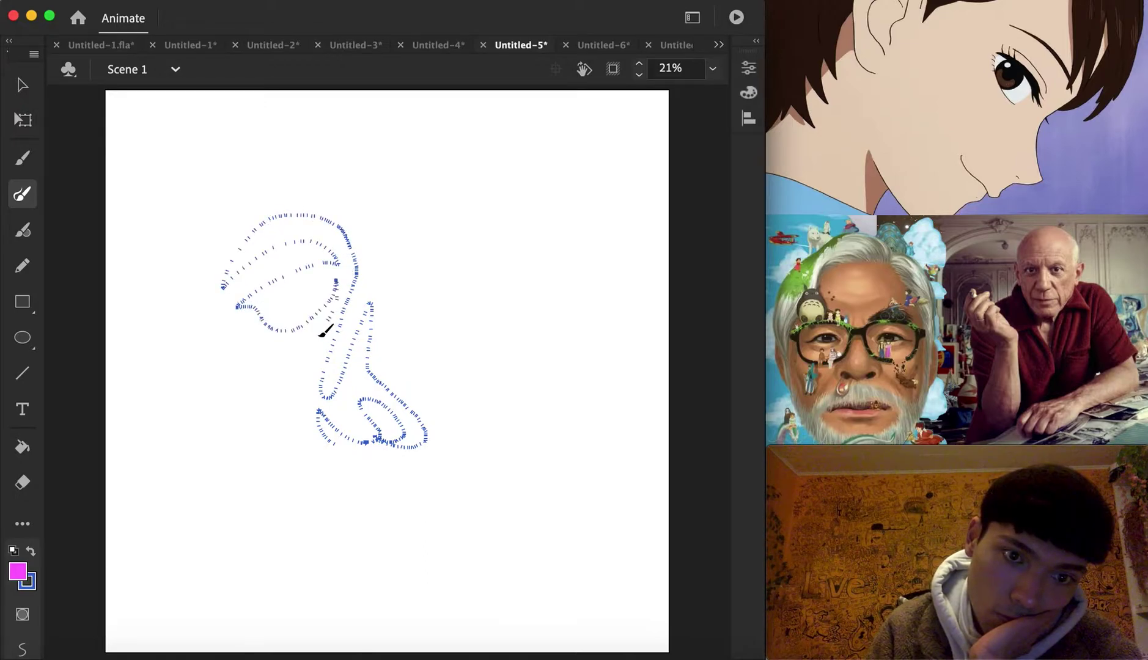
Step: Brush the lips, the right brow arch and eye with its iris, the pointed right ear and the jaw outline
{"action": "mouse_move", "coordinate": [316, 482]}
{"action": "left_mouse_down"}
{"action": "mouse_move", "coordinate": [440, 517]}
{"action": "mouse_move", "coordinate": [392, 524]}
{"action": "mouse_move", "coordinate": [326, 494]}
{"action": "mouse_move", "coordinate": [336, 533]}
{"action": "mouse_move", "coordinate": [425, 544]}
{"action": "mouse_move", "coordinate": [454, 525]}
{"action": "mouse_move", "coordinate": [467, 486]}
{"action": "mouse_move", "coordinate": [414, 301]}
{"action": "mouse_move", "coordinate": [440, 215]}
{"action": "mouse_move", "coordinate": [538, 206]}
{"action": "mouse_move", "coordinate": [596, 283]}
{"action": "mouse_move", "coordinate": [544, 250]}
{"action": "mouse_move", "coordinate": [457, 255]}
{"action": "mouse_move", "coordinate": [448, 283]}
{"action": "mouse_move", "coordinate": [542, 268]}
{"action": "mouse_move", "coordinate": [590, 316]}
{"action": "mouse_move", "coordinate": [503, 332]}
{"action": "mouse_move", "coordinate": [454, 281]}
{"action": "left_mouse_up"}
{"action": "mouse_move", "coordinate": [540, 333]}
{"action": "left_mouse_down"}
{"action": "mouse_move", "coordinate": [583, 299]}
{"action": "mouse_move", "coordinate": [554, 269]}
{"action": "left_mouse_up"}
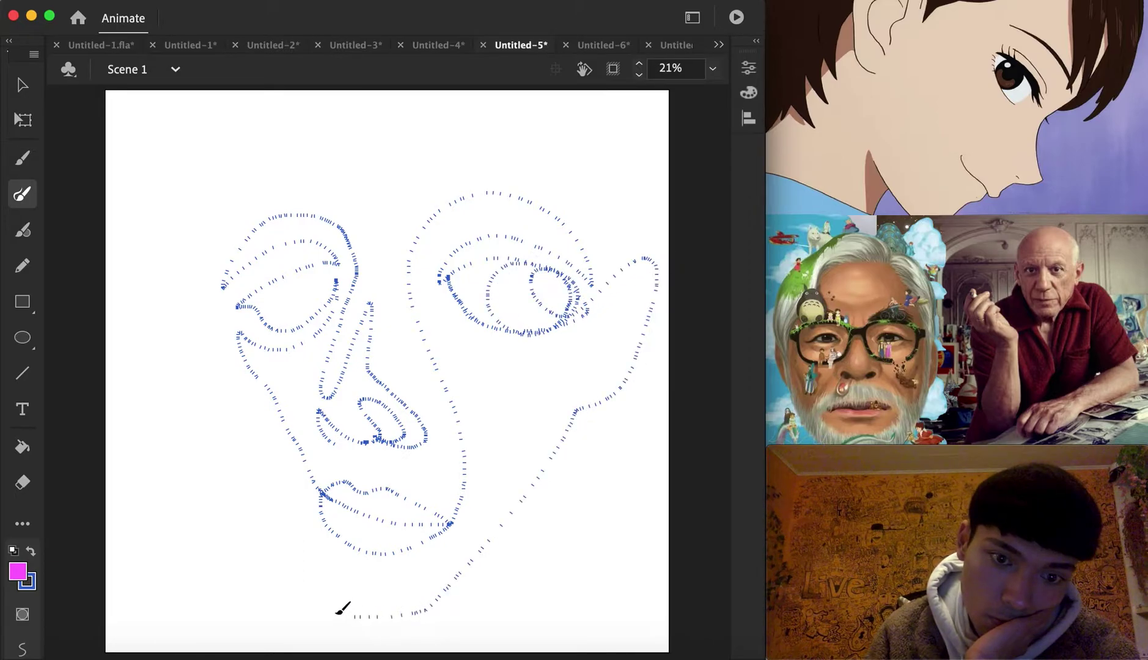
{"action": "mouse_move", "coordinate": [342, 610]}
{"action": "left_mouse_down"}
{"action": "mouse_move", "coordinate": [266, 442]}
{"action": "mouse_move", "coordinate": [230, 278]}
{"action": "left_mouse_up"}
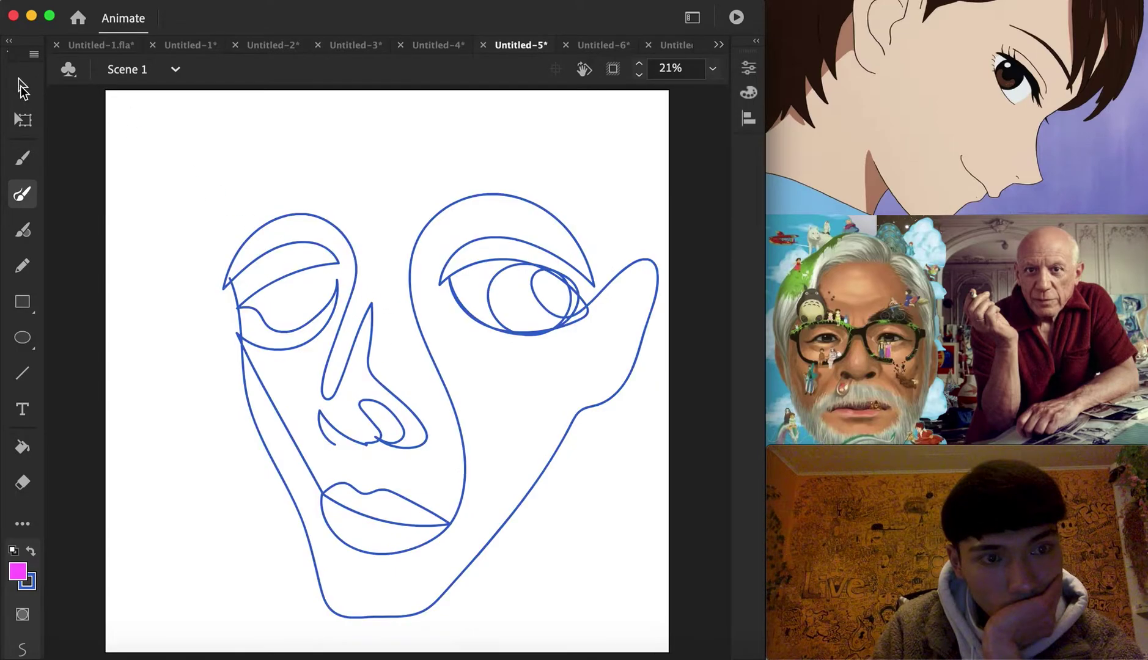
Step: Select the whole face drawing, scale it down and move it to the lower middle of the canvas
{"action": "left_click", "coordinate": [22, 88]}
{"action": "mouse_move", "coordinate": [192, 163]}
{"action": "left_mouse_down"}
{"action": "mouse_move", "coordinate": [454, 379]}
{"action": "mouse_move", "coordinate": [713, 641]}
{"action": "mouse_move", "coordinate": [715, 659]}
{"action": "left_mouse_up"}
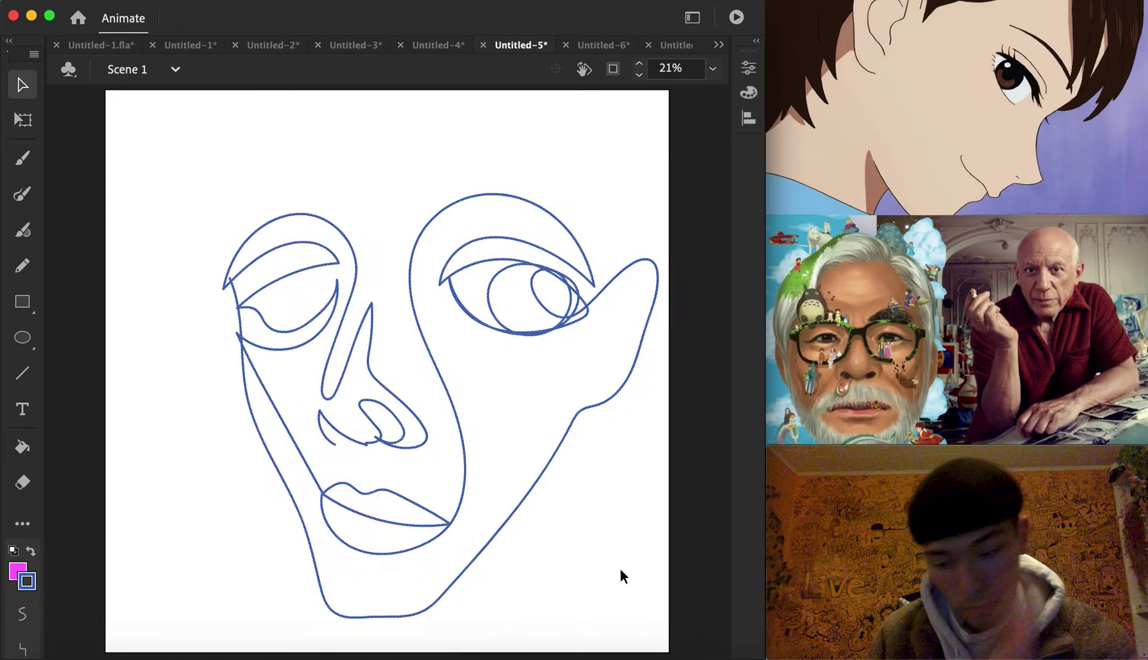
{"action": "right_click", "coordinate": [566, 432]}
{"action": "mouse_move", "coordinate": [683, 493]}
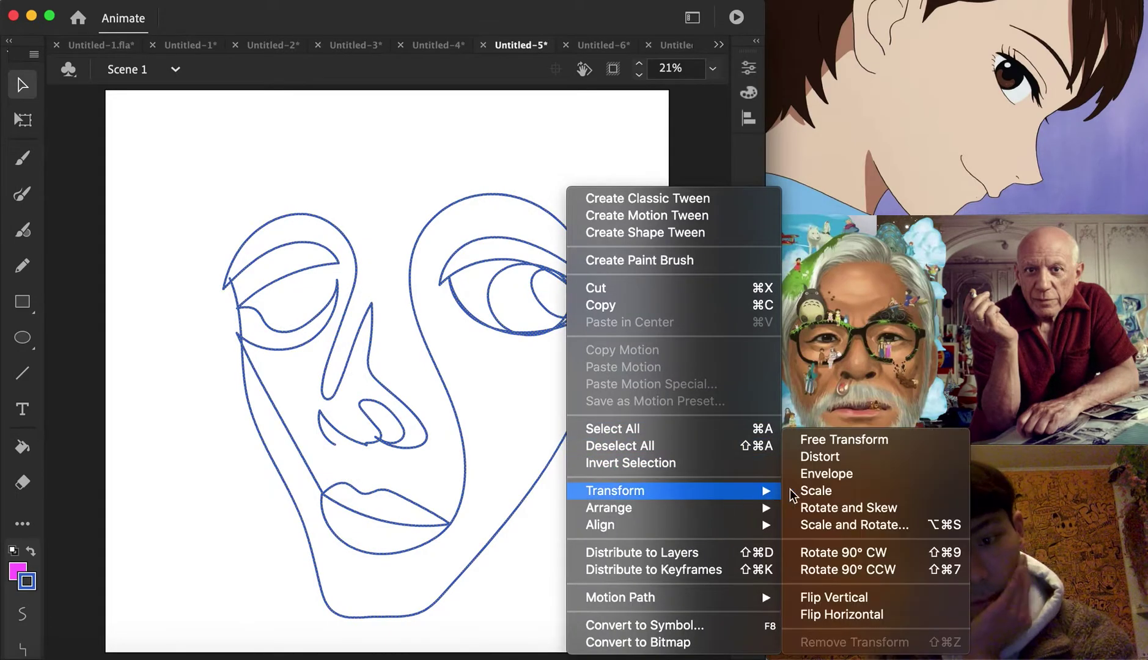
{"action": "left_click", "coordinate": [820, 491]}
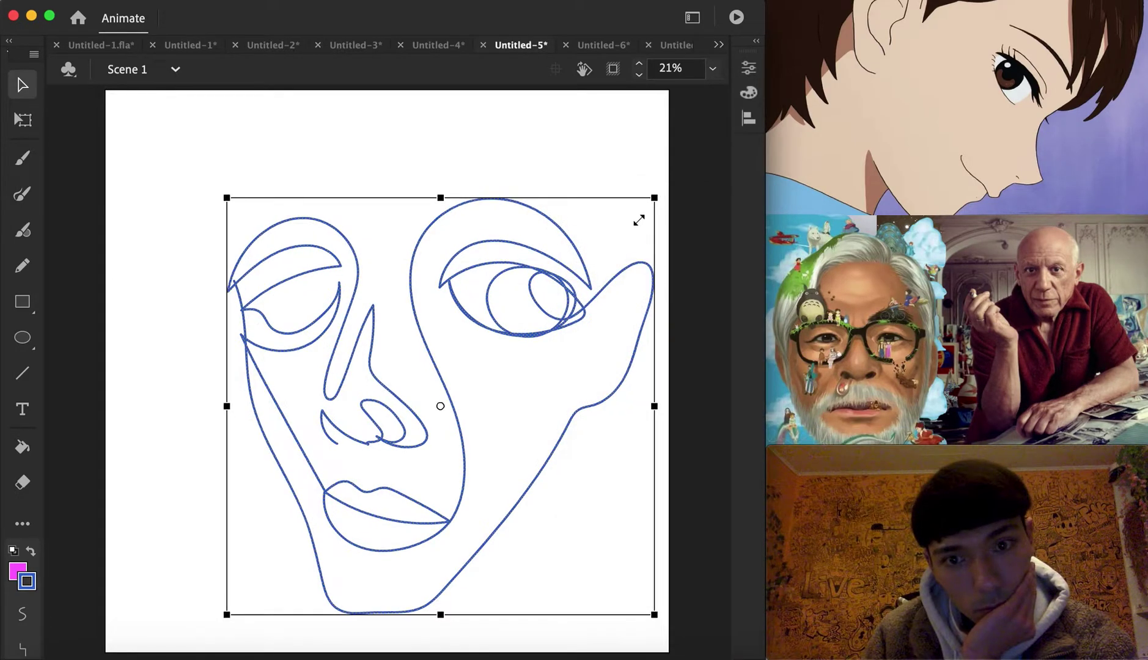
{"action": "left_click_drag", "start_coordinate": [638, 220], "coordinate": [609, 252]}
{"action": "left_click_drag", "start_coordinate": [522, 333], "coordinate": [469, 364]}
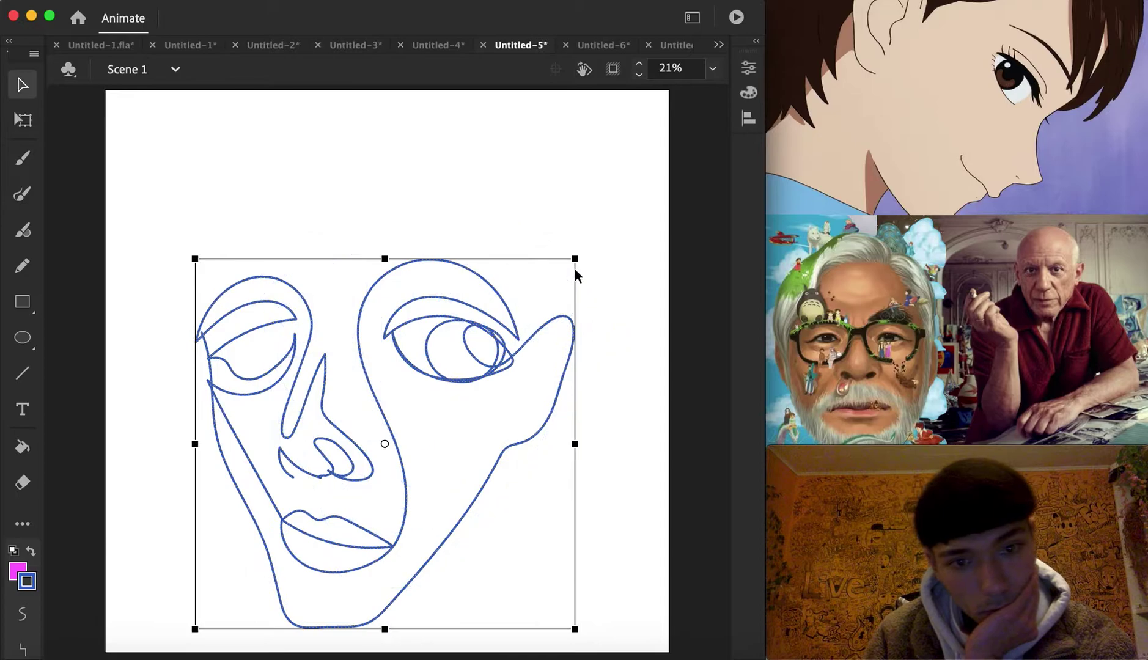
{"action": "left_click_drag", "start_coordinate": [574, 268], "coordinate": [557, 276]}
{"action": "left_click", "coordinate": [56, 161]}
Step: Brush a hair outline with spiky locks down the left side, a smooth curve to the right ear and a wavy hairline
{"action": "left_click", "coordinate": [22, 194]}
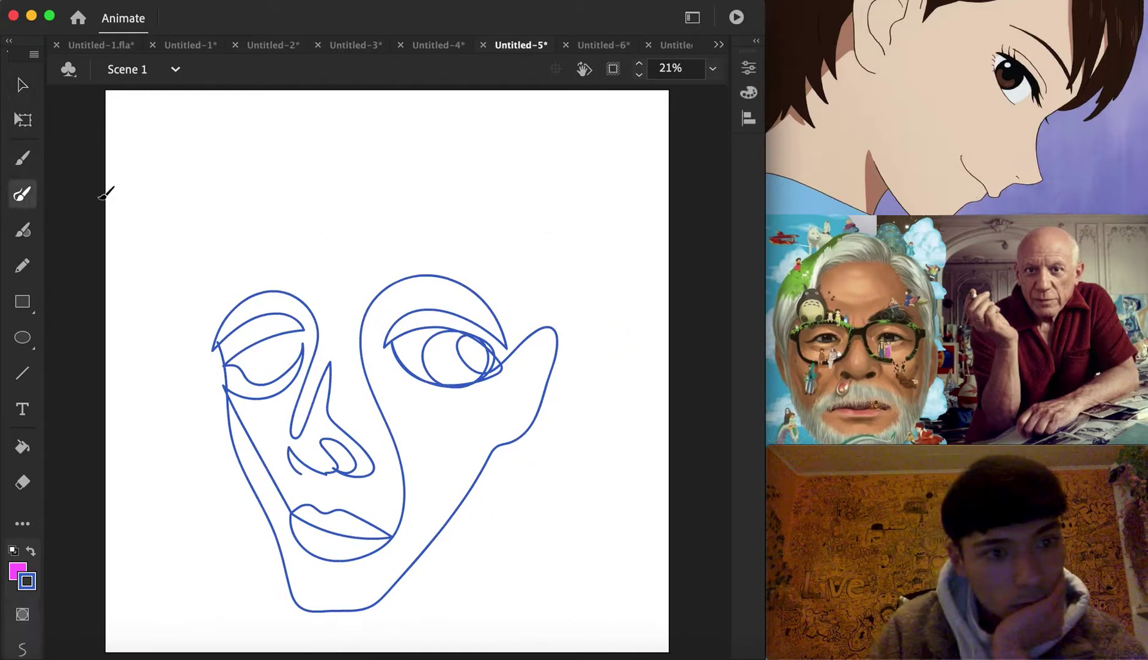
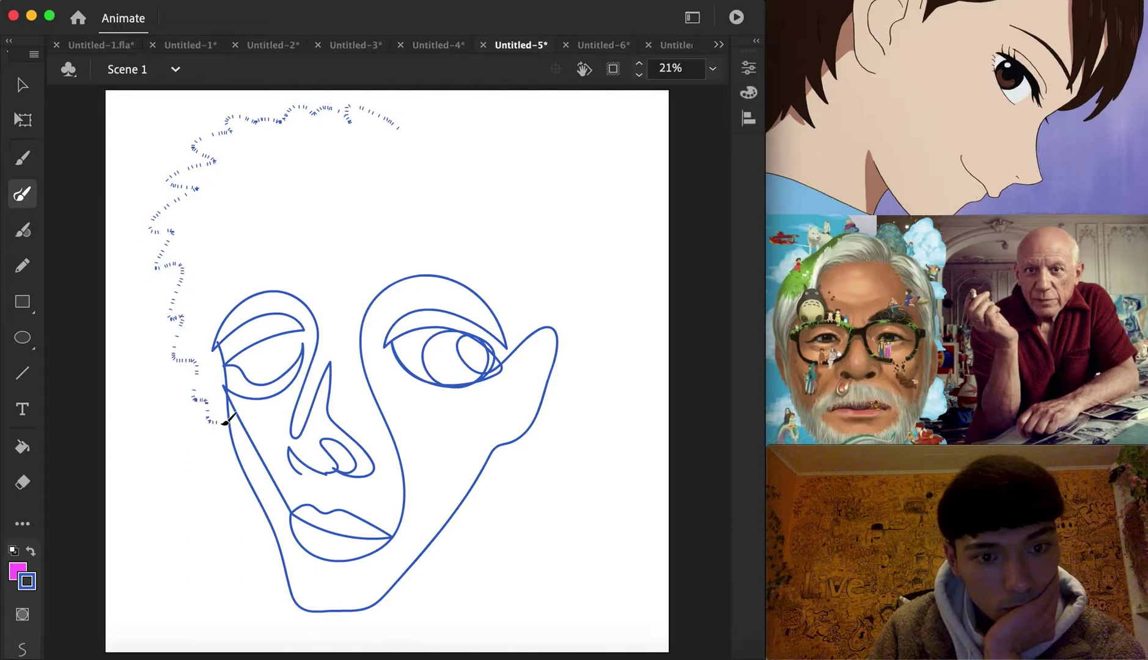
{"action": "left_click_drag", "start_coordinate": [387, 281], "coordinate": [404, 126]}
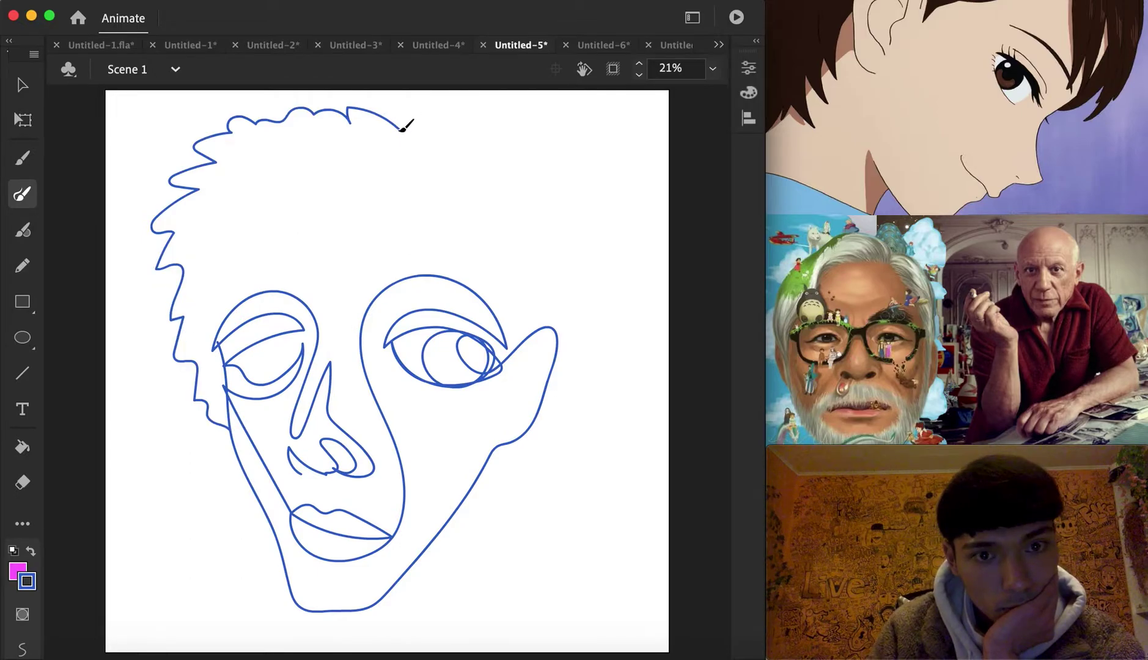
{"action": "mouse_move", "coordinate": [516, 238]}
{"action": "left_mouse_down"}
{"action": "mouse_move", "coordinate": [513, 361]}
{"action": "mouse_move", "coordinate": [505, 293]}
{"action": "mouse_move", "coordinate": [466, 228]}
{"action": "mouse_move", "coordinate": [335, 229]}
{"action": "mouse_move", "coordinate": [304, 216]}
{"action": "mouse_move", "coordinate": [264, 245]}
{"action": "mouse_move", "coordinate": [225, 324]}
{"action": "left_mouse_up"}
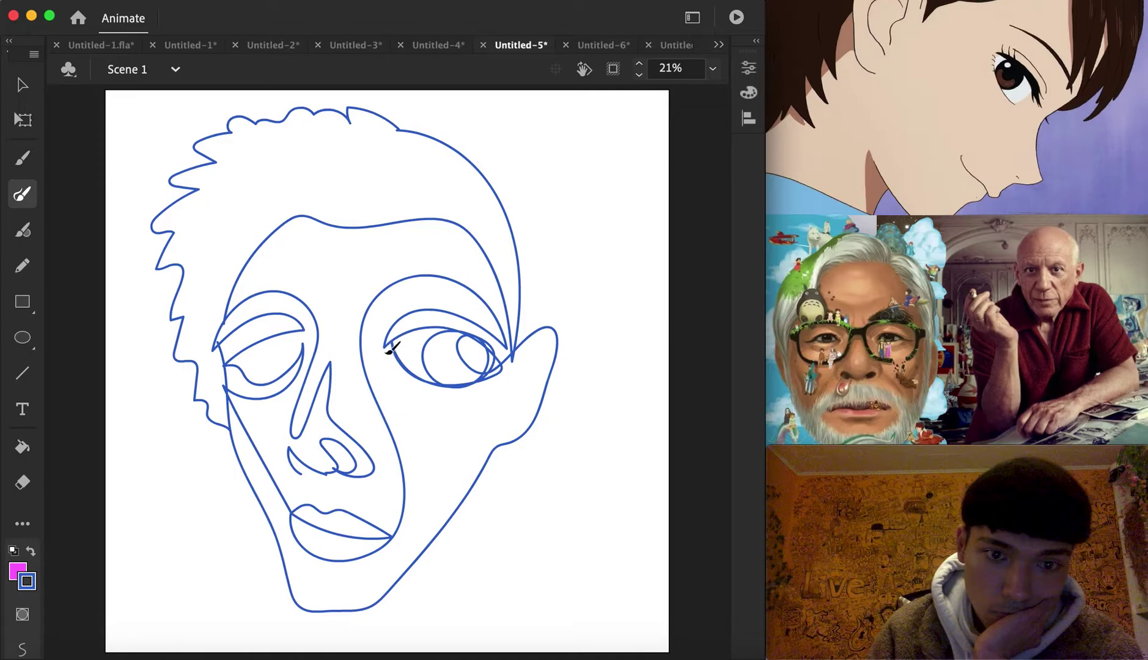
Step: Brush a rounded cheek curve below the right eye and a tilted oval iris with a small pupil in the left eye
{"action": "left_click_drag", "start_coordinate": [472, 468], "coordinate": [490, 467]}
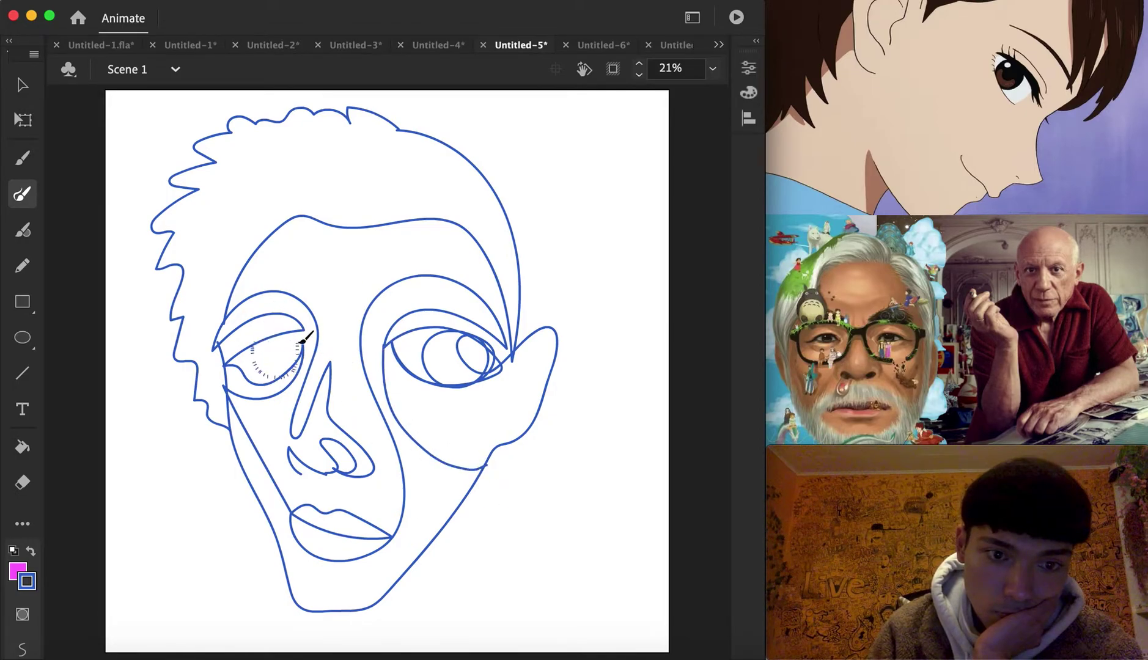
{"action": "left_click_drag", "start_coordinate": [323, 335], "coordinate": [324, 336]}
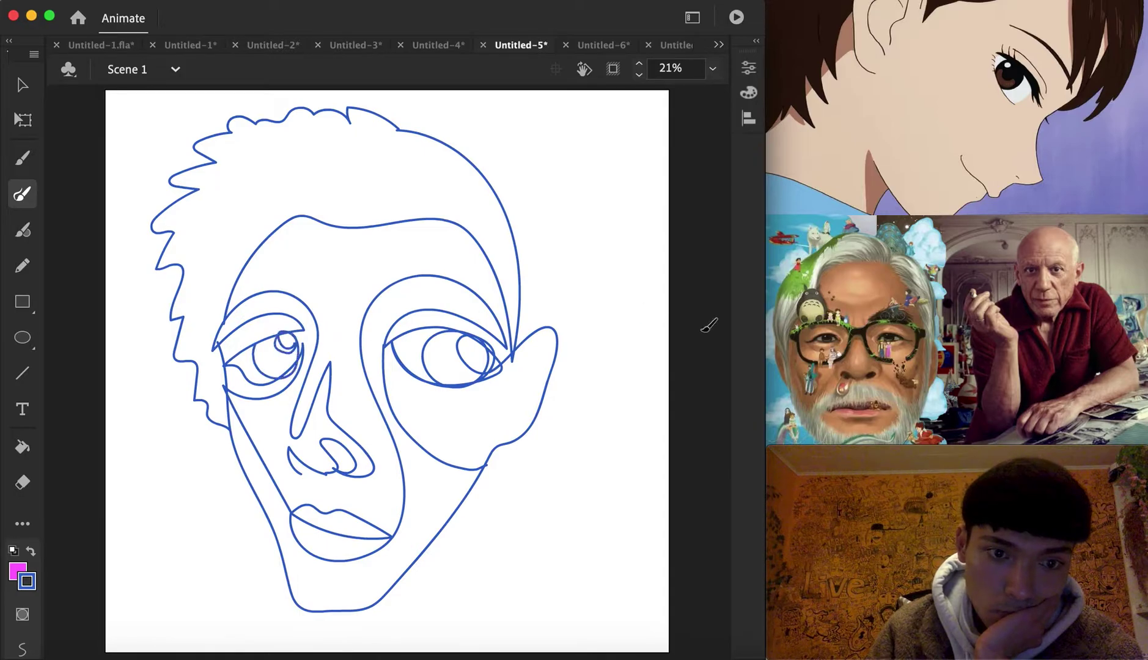
{"action": "key", "text": "ctrl+z"}
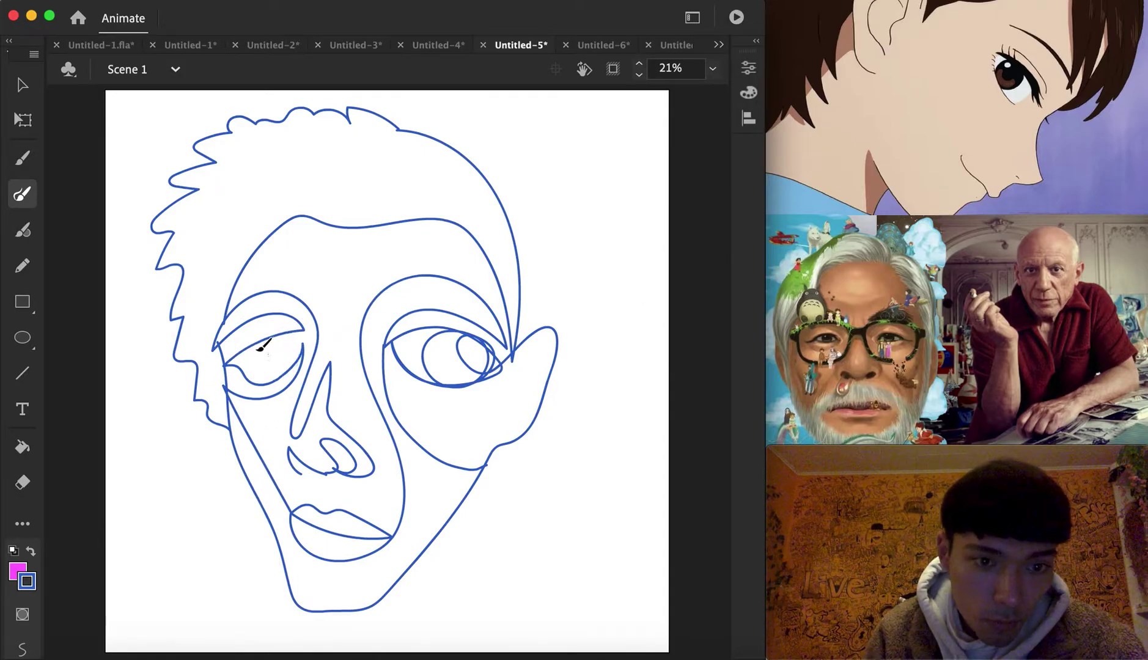
{"action": "mouse_move", "coordinate": [297, 338]}
{"action": "left_mouse_down"}
{"action": "mouse_move", "coordinate": [269, 339]}
{"action": "mouse_move", "coordinate": [297, 340]}
{"action": "left_mouse_up"}
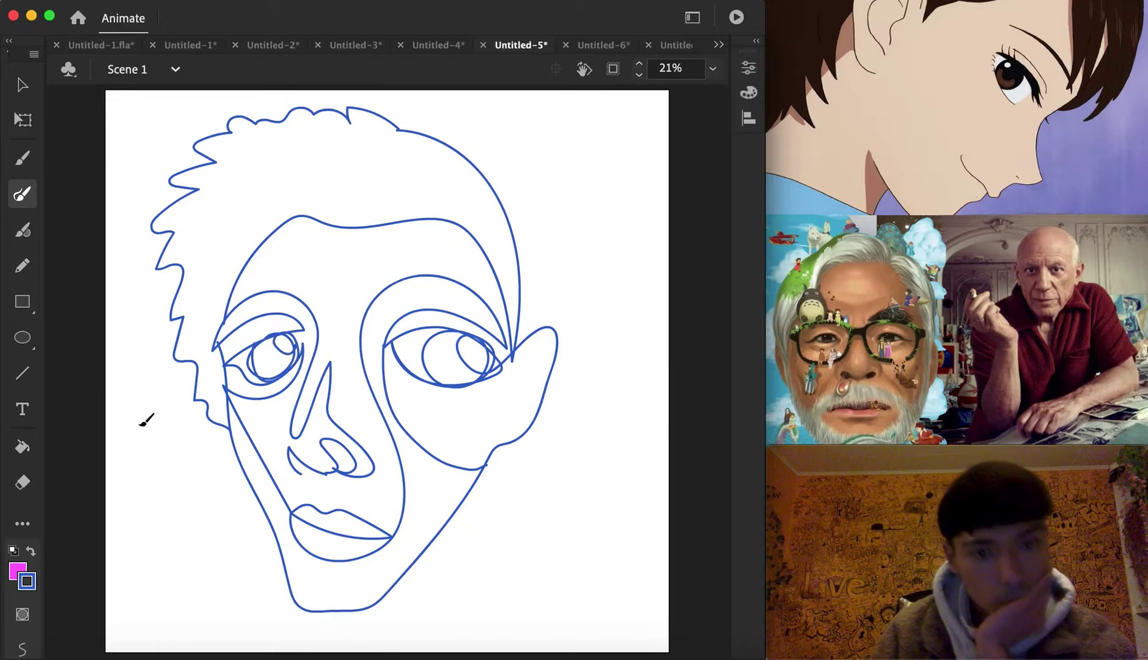
Step: Set up the Paint Bucket with a vivid violet-blue fill colour
{"action": "key", "text": "k"}
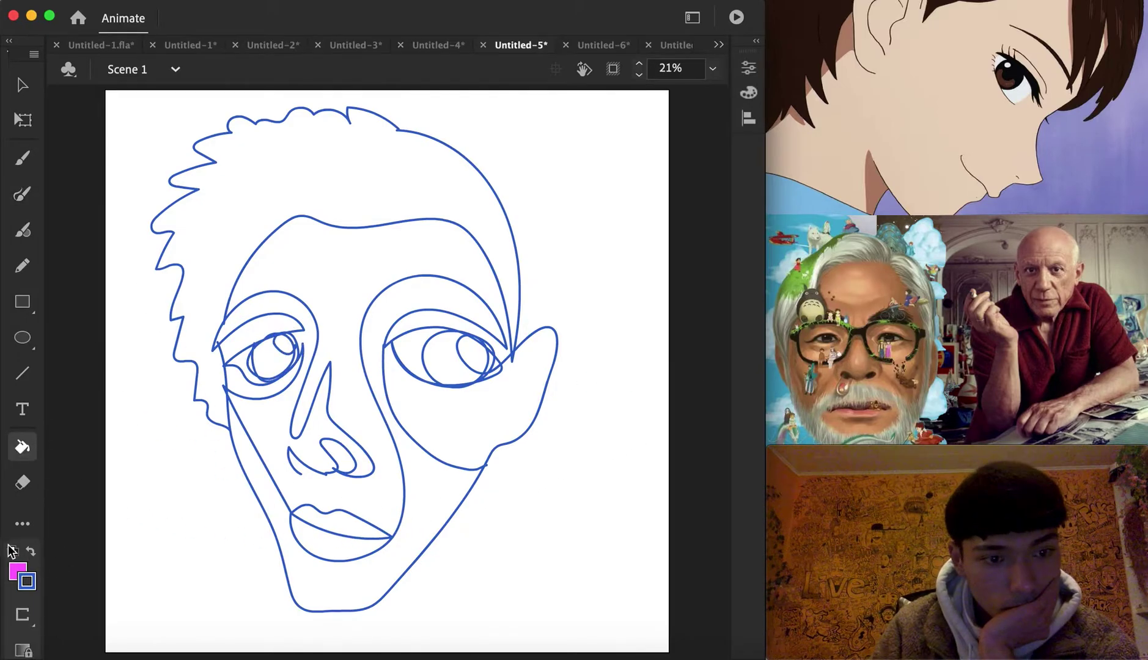
{"action": "left_click", "coordinate": [18, 572]}
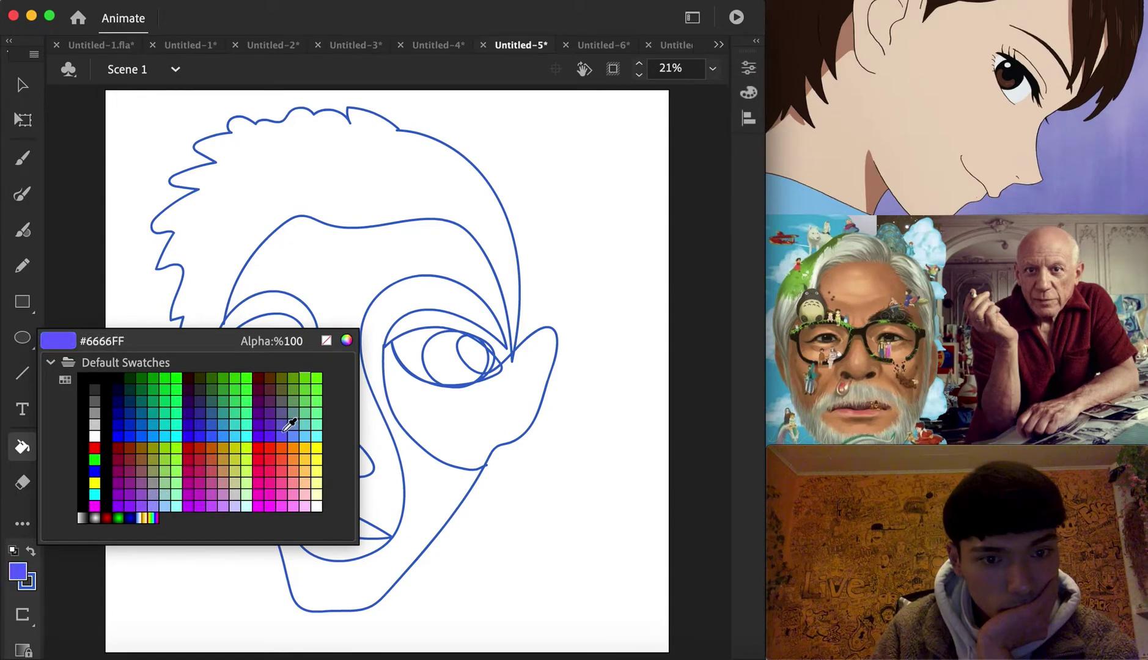
{"action": "left_click", "coordinate": [271, 436]}
Step: Try the violet-blue fill on the forehead, nose, left cheek and jaw of the face
{"action": "left_click", "coordinate": [346, 290]}
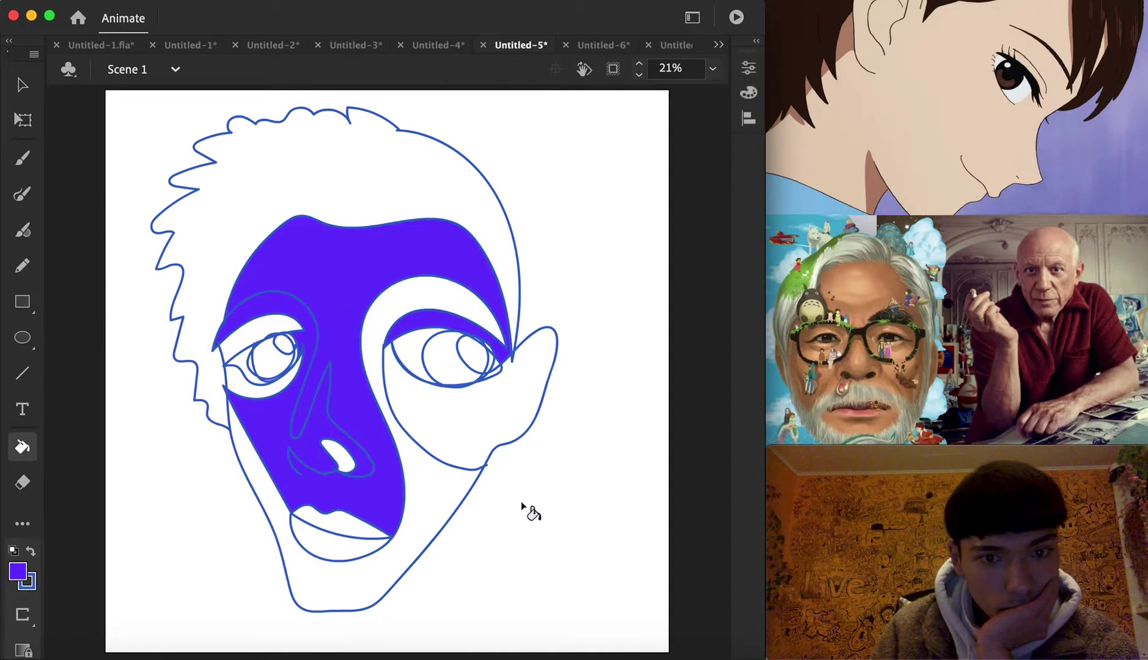
{"action": "left_click", "coordinate": [332, 584]}
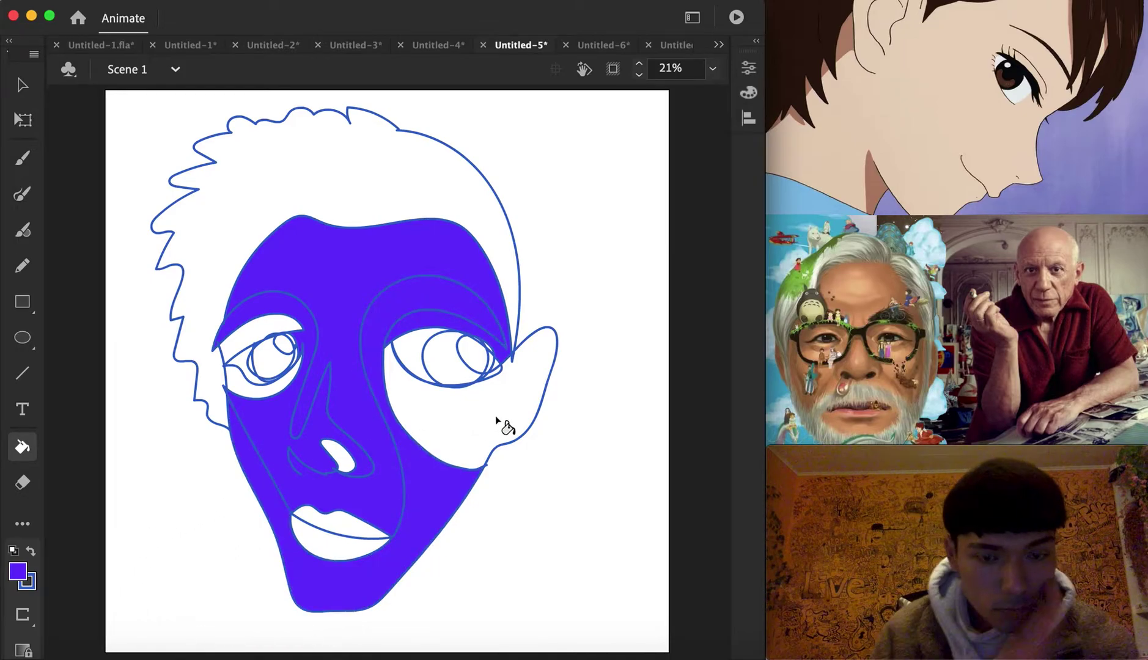
{"action": "key", "text": "super+z"}
{"action": "key", "text": "super+z"}
Step: Fill the right cheek and ear, the left eyelid and the area under the left eye with violet-blue
{"action": "left_click", "coordinate": [458, 424]}
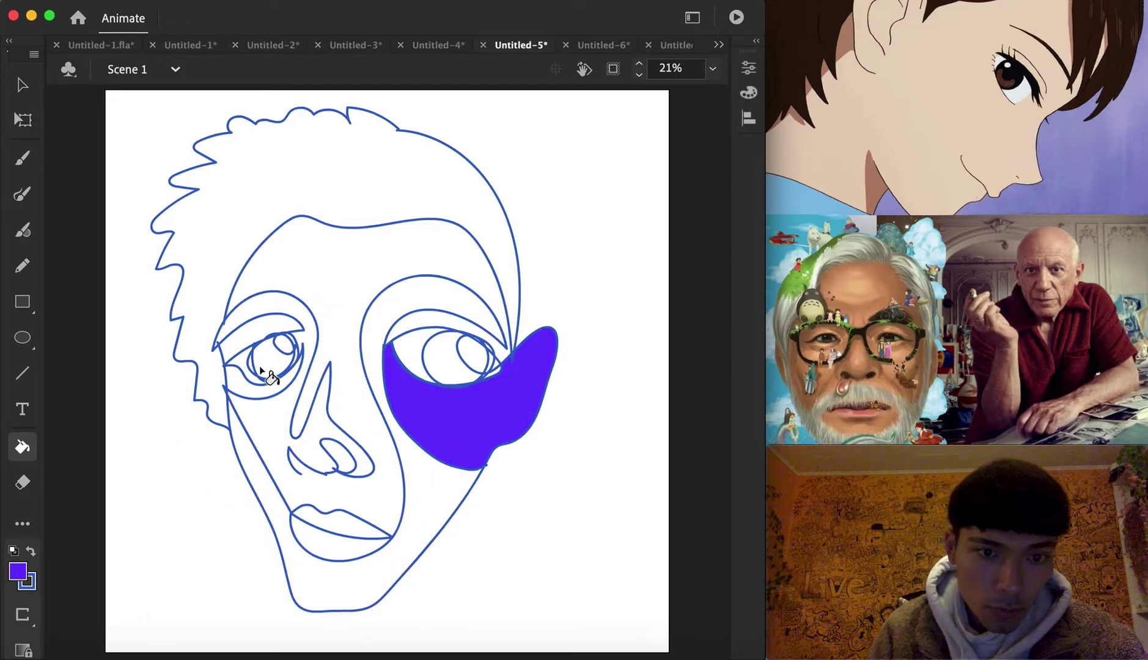
{"action": "left_click", "coordinate": [264, 327]}
{"action": "left_click", "coordinate": [238, 382]}
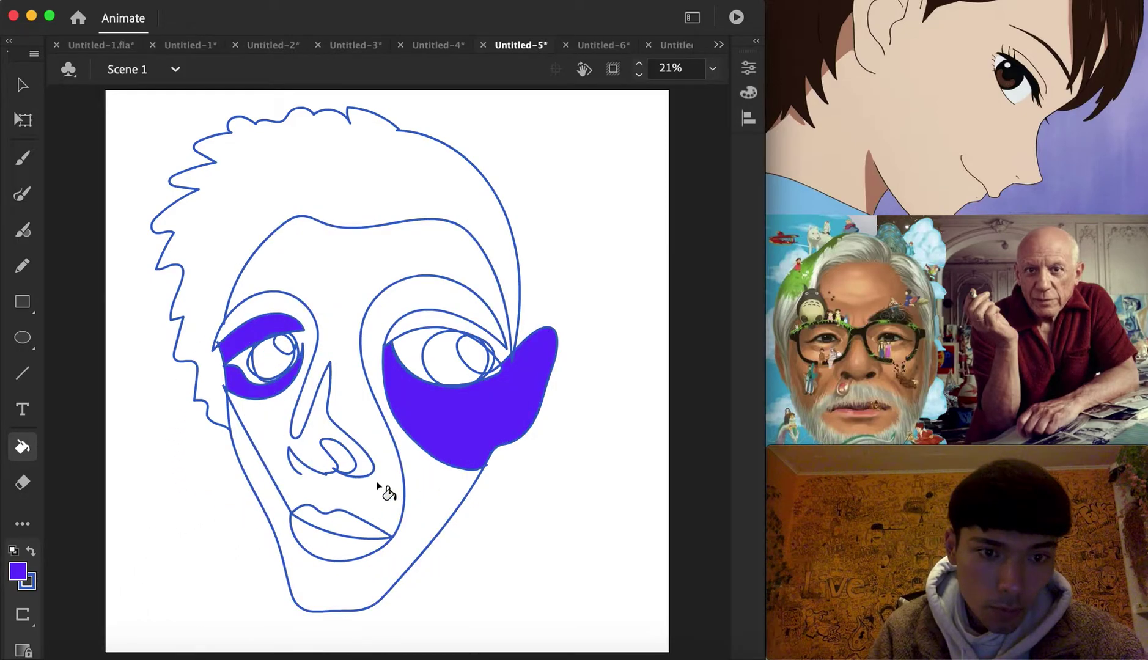
Step: Fill the hair of the face with cornflower blue
{"action": "left_click", "coordinate": [18, 572]}
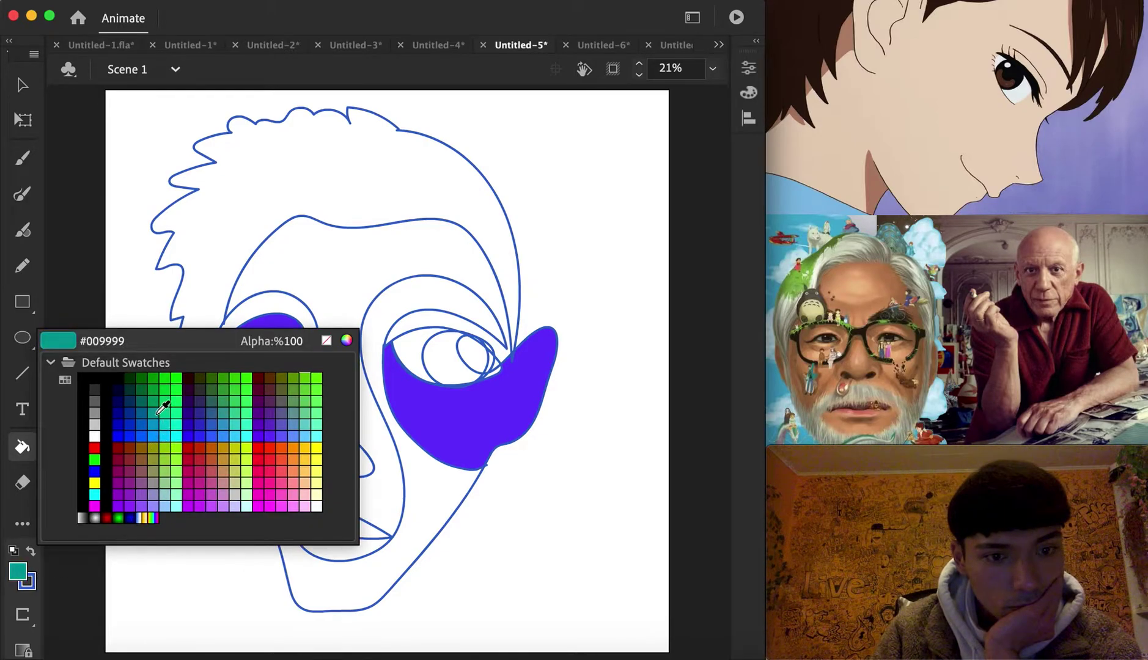
{"action": "left_click", "coordinate": [300, 428]}
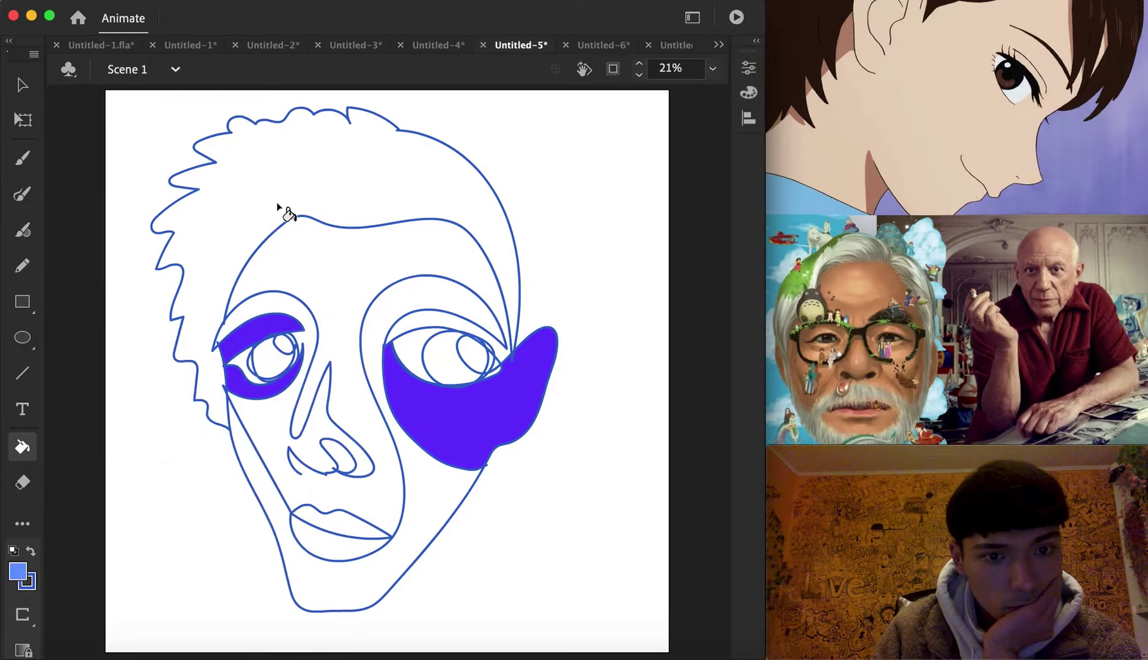
{"action": "left_click", "coordinate": [283, 208]}
Step: Fill the jaw, the band around the right eye, the upper lip and the nostril with muted purple
{"action": "left_click", "coordinate": [17, 572]}
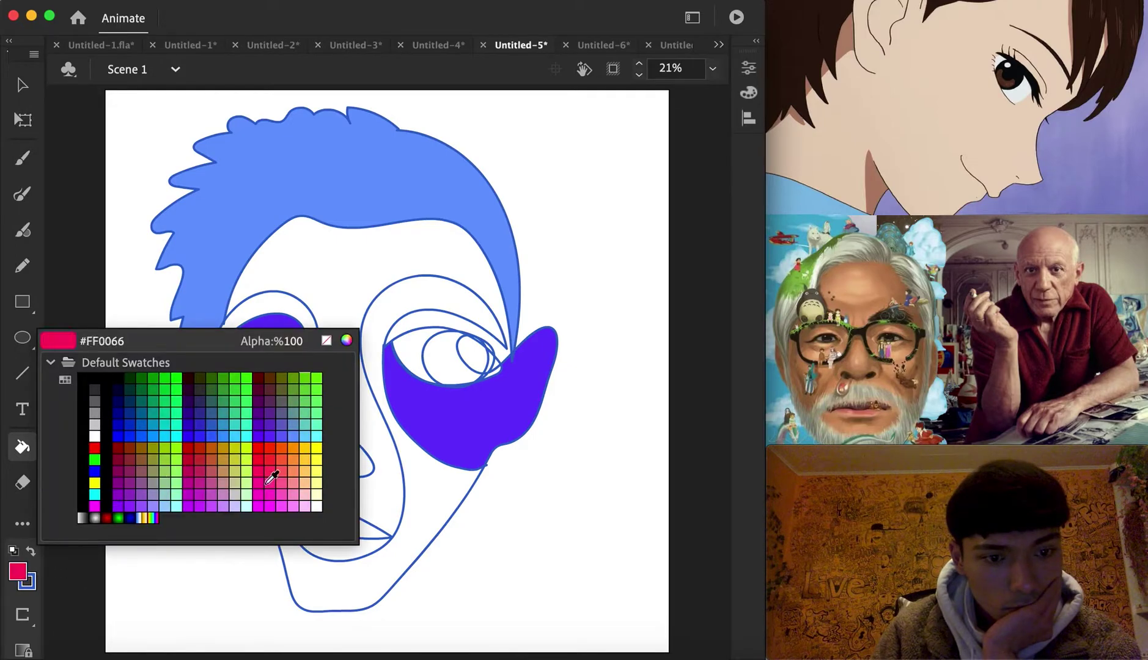
{"action": "left_click", "coordinate": [287, 424]}
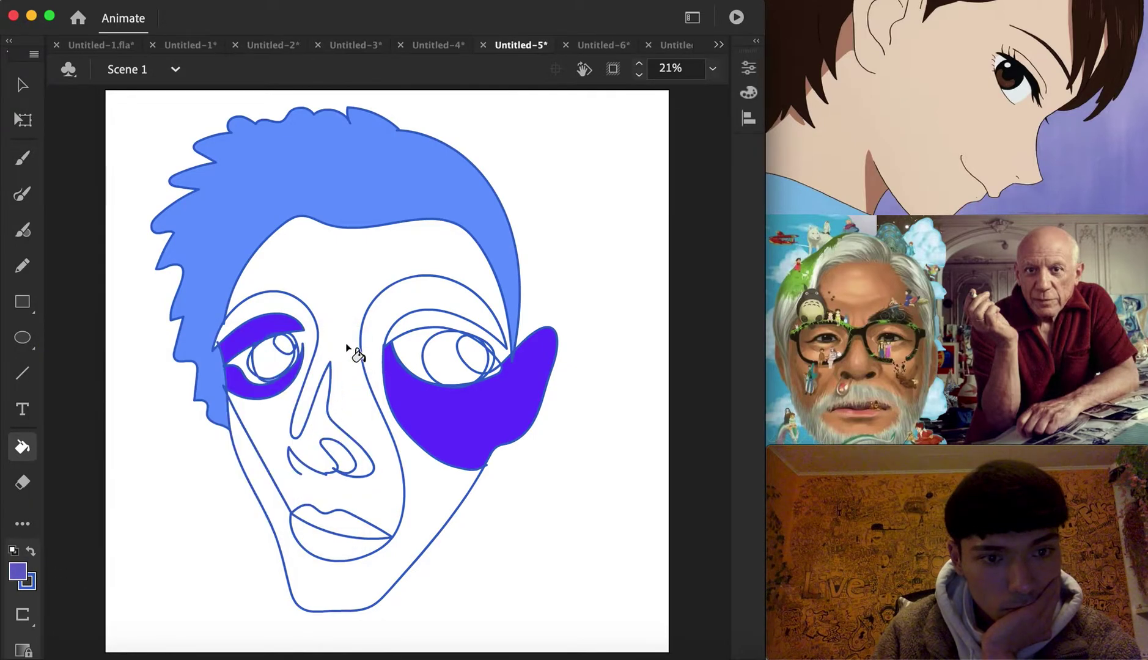
{"action": "left_click", "coordinate": [346, 327]}
{"action": "key", "text": "ctrl+z"}
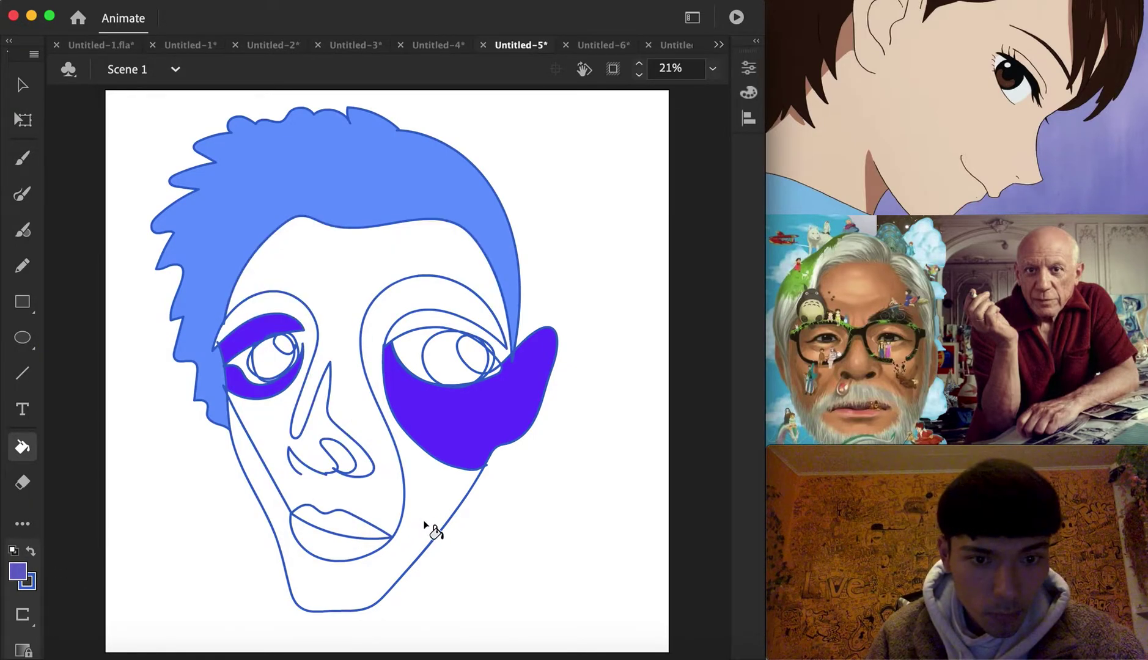
{"action": "left_click", "coordinate": [428, 529]}
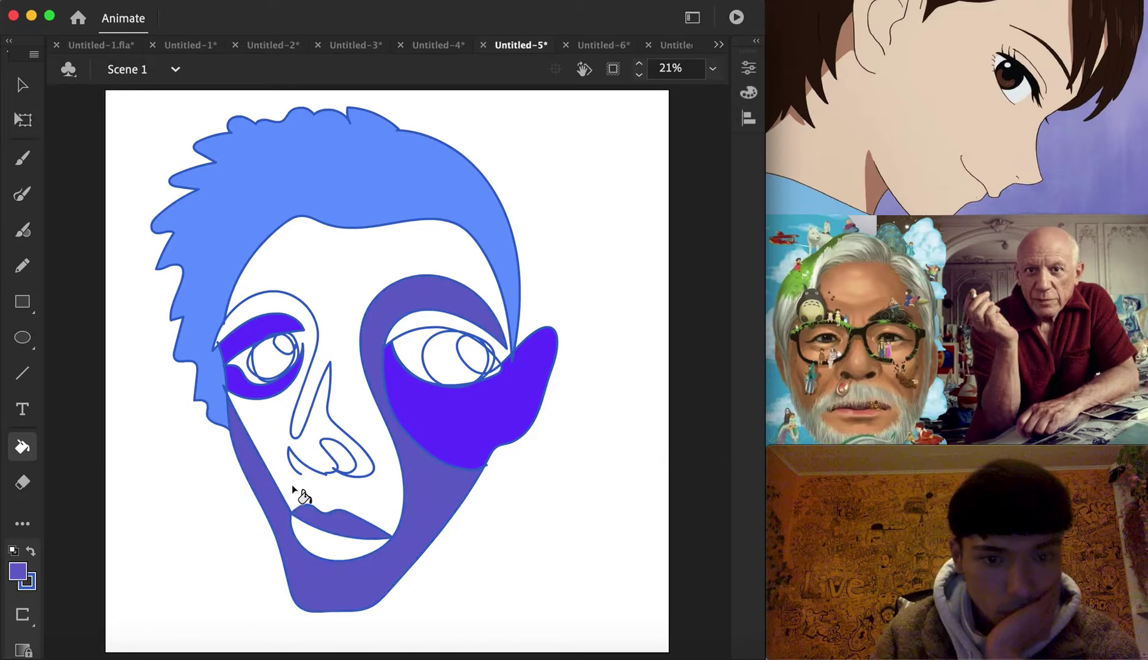
{"action": "left_click", "coordinate": [342, 458]}
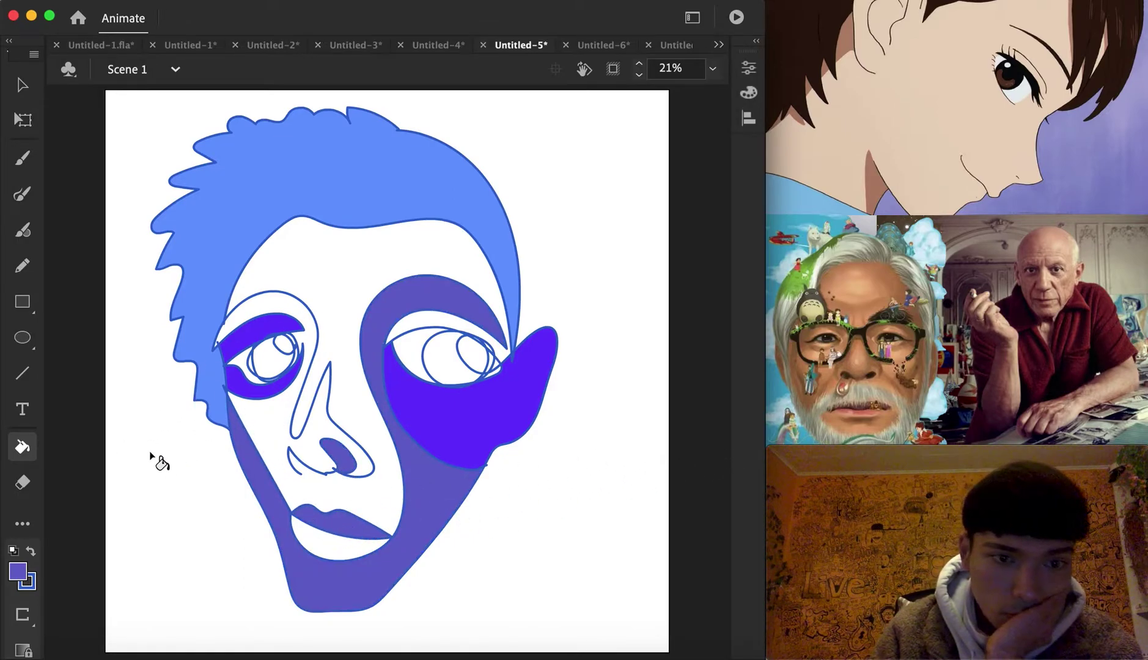
Step: Fill the forehead, nose and central part of the face with pale lavender
{"action": "left_click", "coordinate": [18, 571]}
{"action": "left_click", "coordinate": [244, 498]}
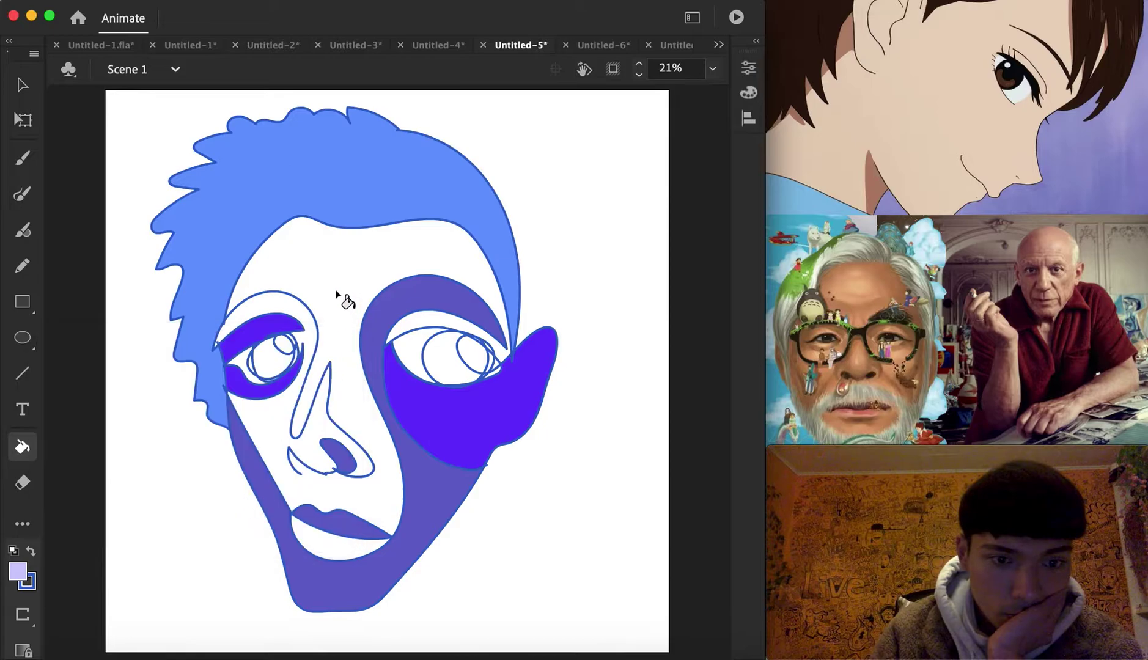
{"action": "left_click", "coordinate": [345, 299]}
Step: Fill the areas around both irises and the lower lip with dark navy blue
{"action": "left_click", "coordinate": [18, 572]}
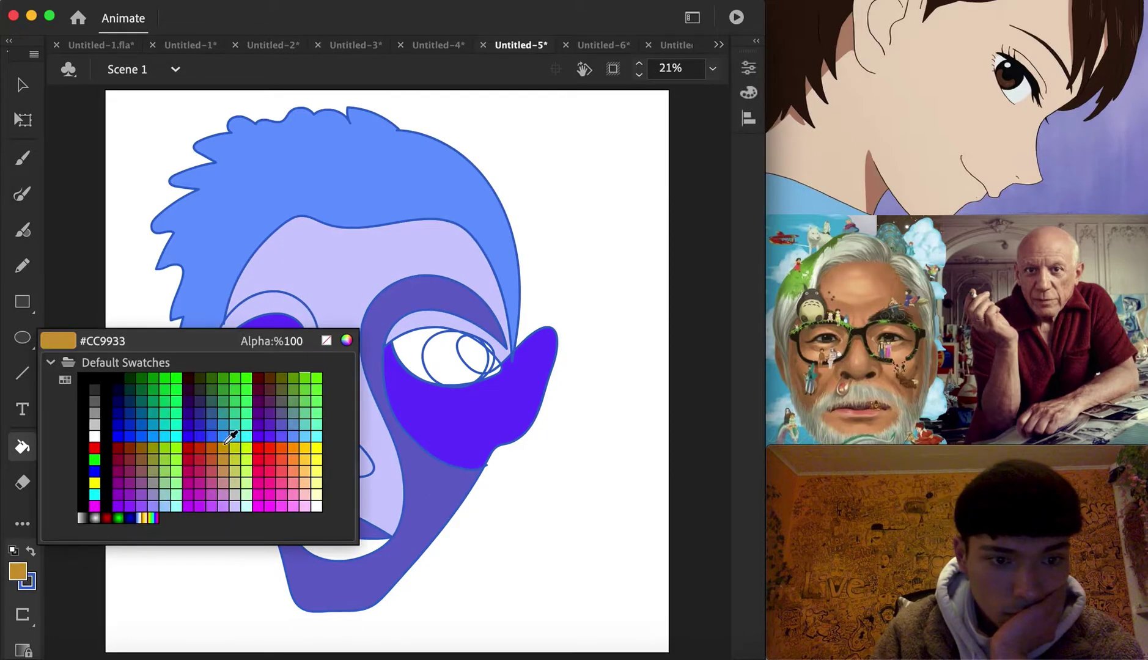
{"action": "left_click", "coordinate": [123, 406]}
{"action": "left_click", "coordinate": [251, 370]}
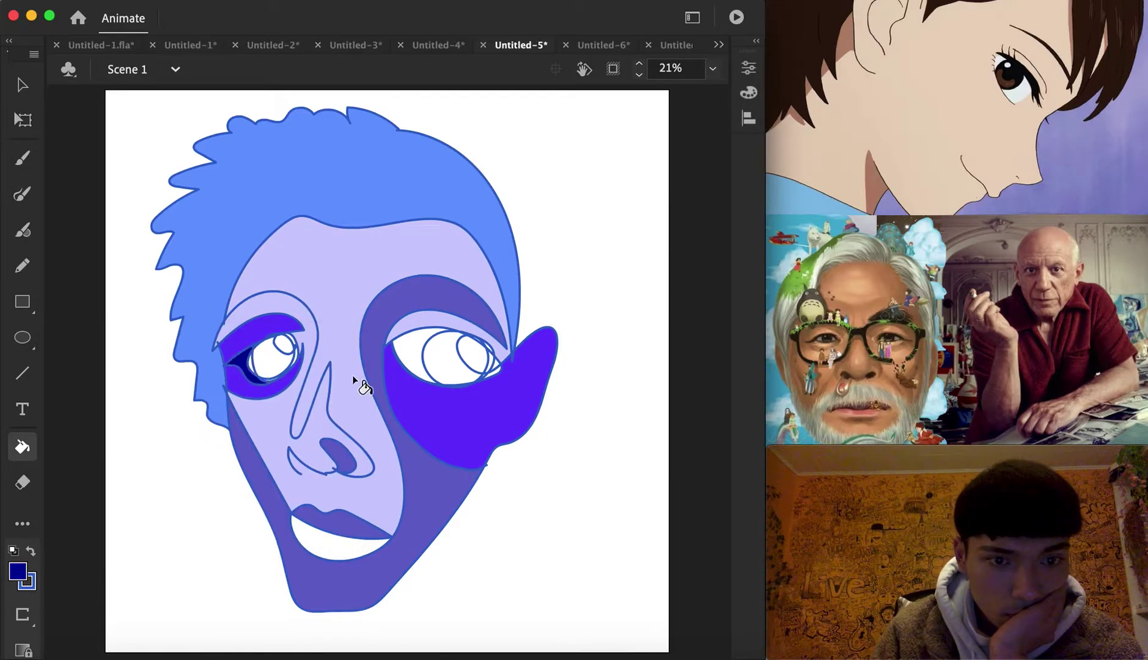
{"action": "left_click", "coordinate": [493, 366]}
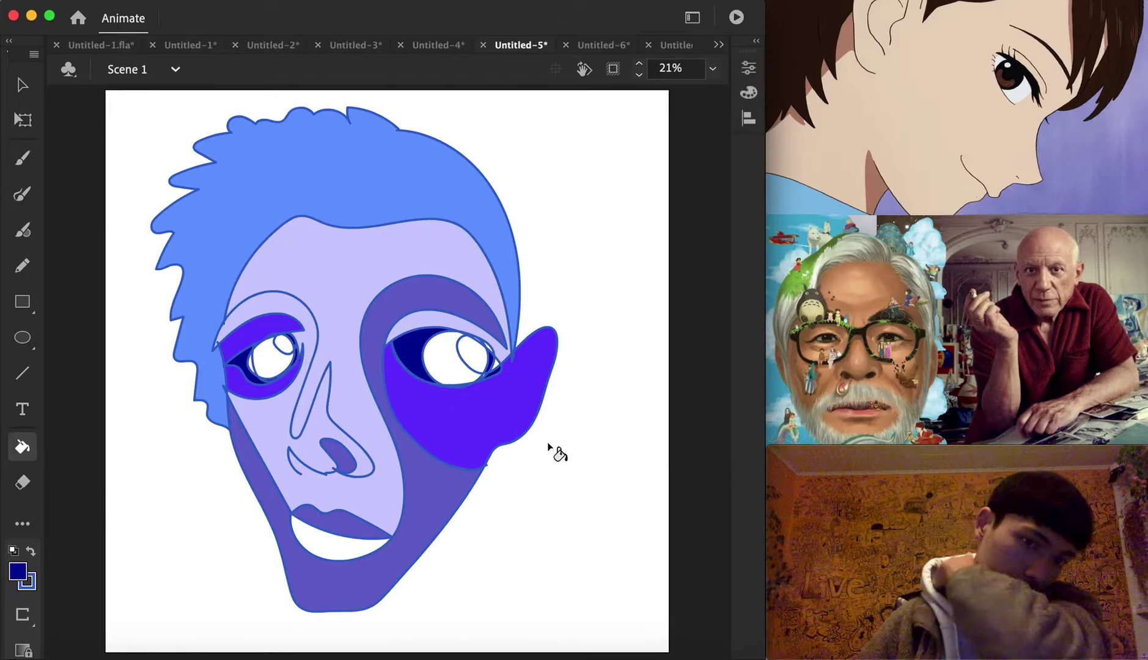
{"action": "left_click", "coordinate": [343, 538]}
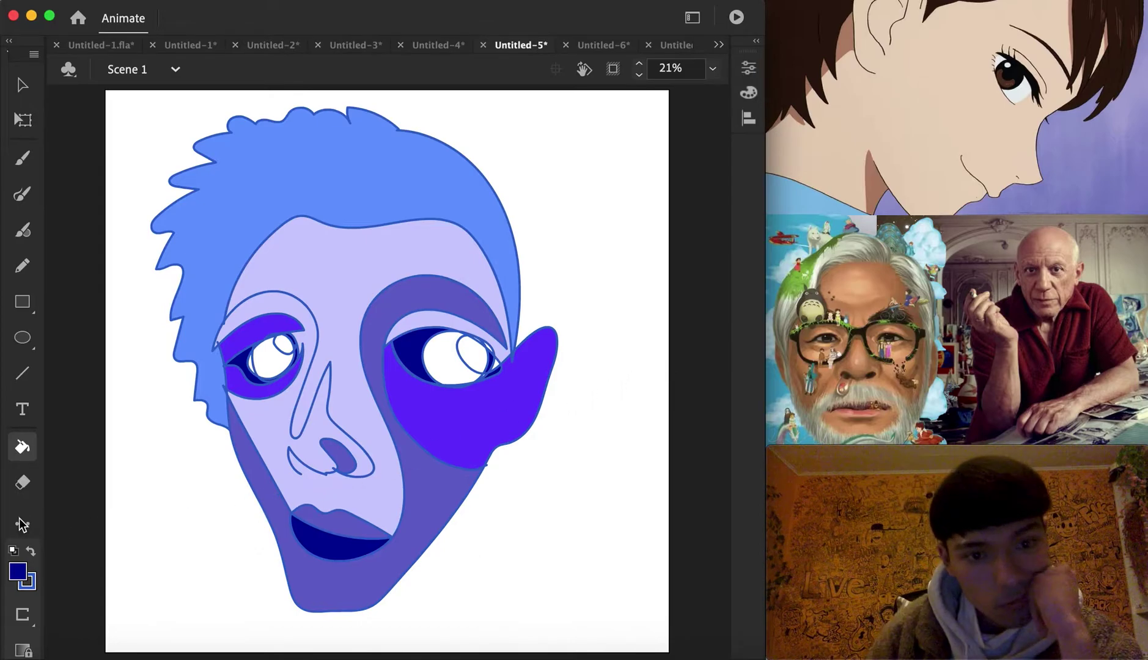
Step: Fill the irises of both eyes with light blue, leaving the small pupils white
{"action": "left_click", "coordinate": [26, 570]}
{"action": "left_click", "coordinate": [169, 500]}
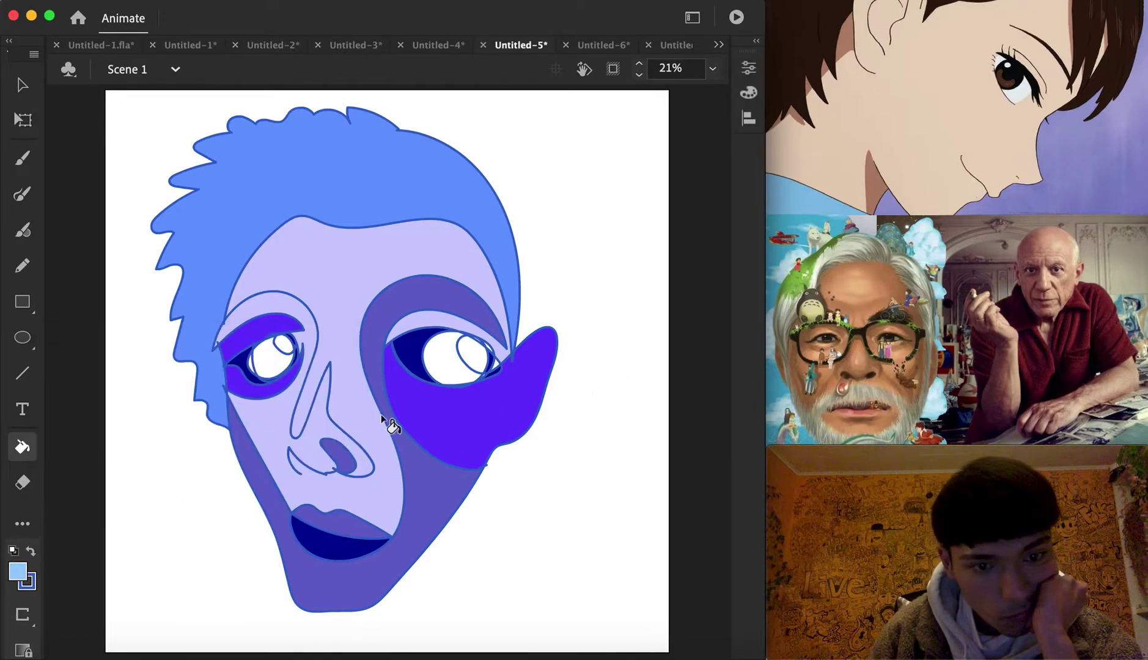
{"action": "left_click", "coordinate": [438, 374]}
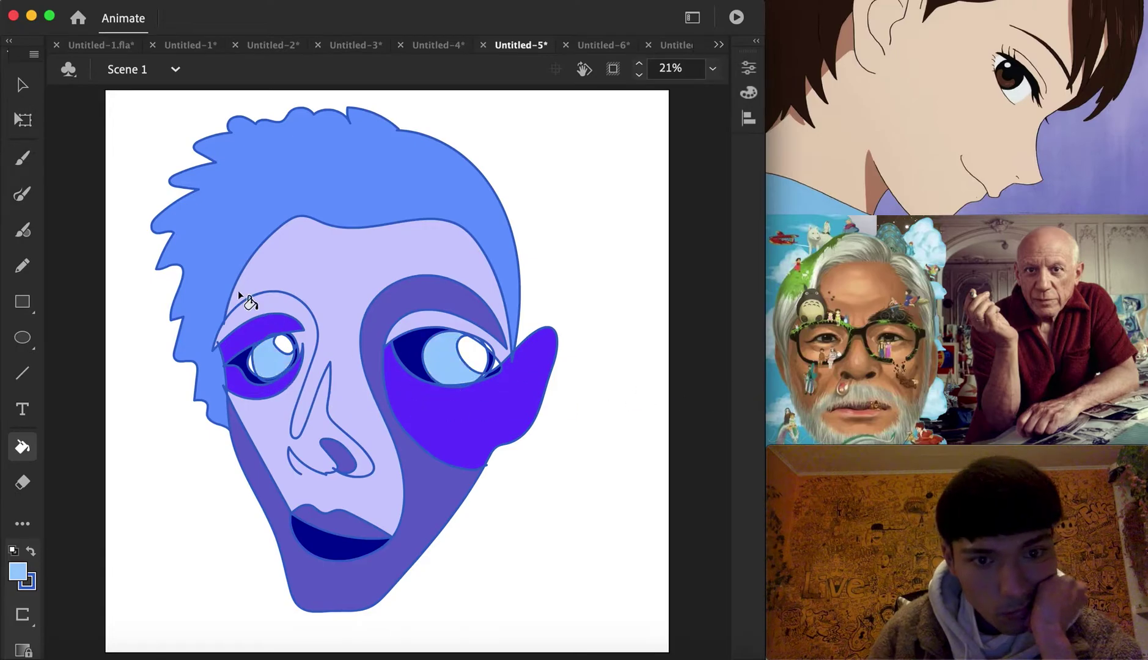
Step: In the Untitled-6 document, brush a new face's nose, left brow, closed left eye, left cheek line, lips and a cigarette
{"action": "left_click", "coordinate": [606, 44]}
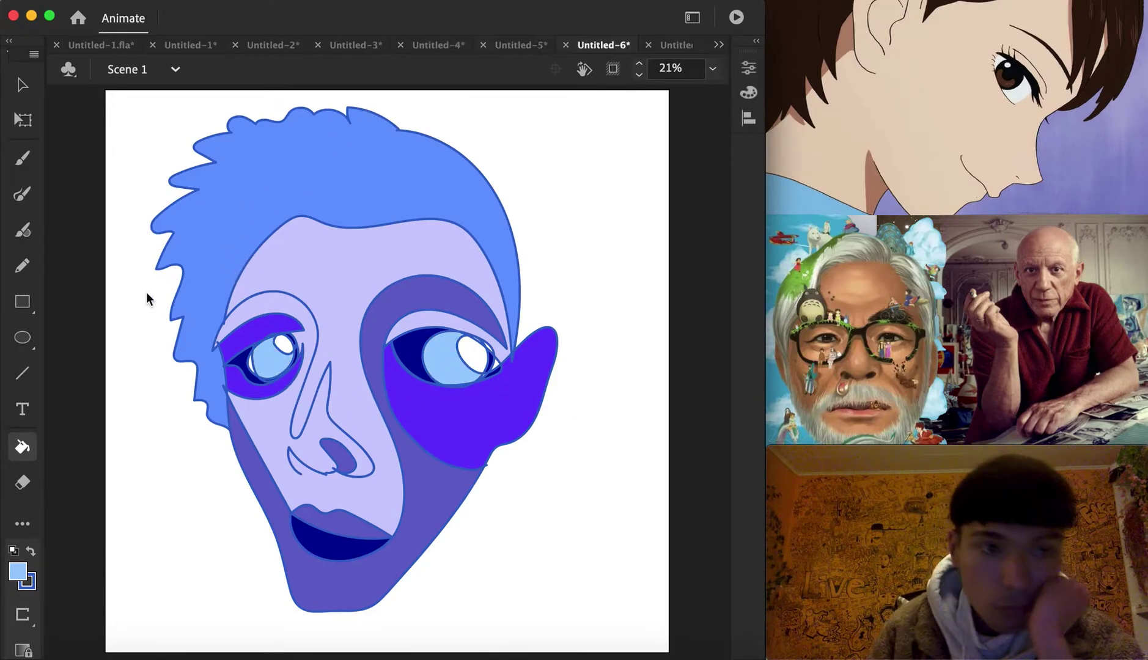
{"action": "left_click", "coordinate": [23, 196]}
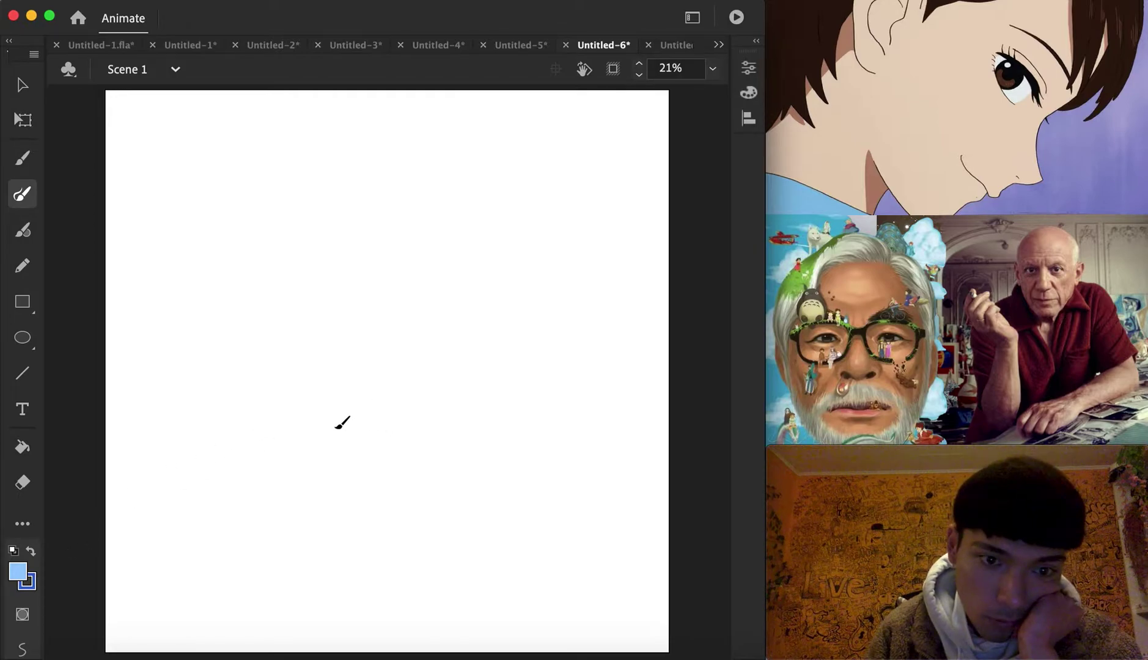
{"action": "left_click_drag", "start_coordinate": [399, 374], "coordinate": [373, 325]}
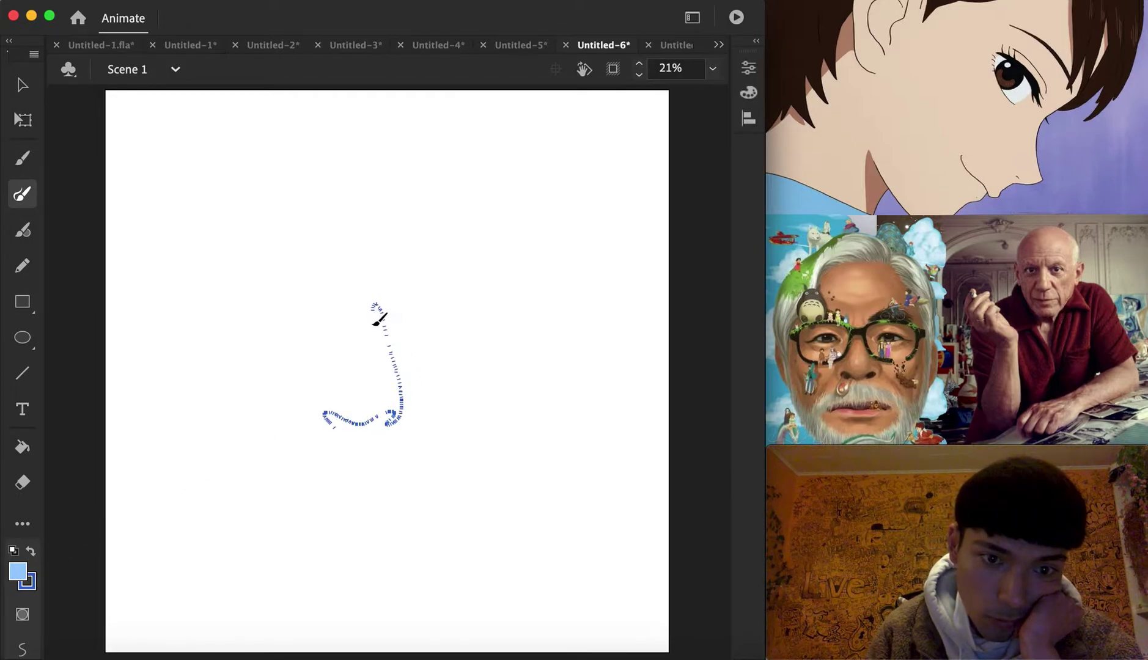
{"action": "mouse_move", "coordinate": [357, 393]}
{"action": "left_mouse_down"}
{"action": "mouse_move", "coordinate": [330, 316]}
{"action": "mouse_move", "coordinate": [308, 266]}
{"action": "mouse_move", "coordinate": [250, 249]}
{"action": "mouse_move", "coordinate": [202, 298]}
{"action": "left_mouse_up"}
{"action": "mouse_move", "coordinate": [279, 283]}
{"action": "left_mouse_down"}
{"action": "mouse_move", "coordinate": [297, 319]}
{"action": "mouse_move", "coordinate": [250, 343]}
{"action": "left_mouse_up"}
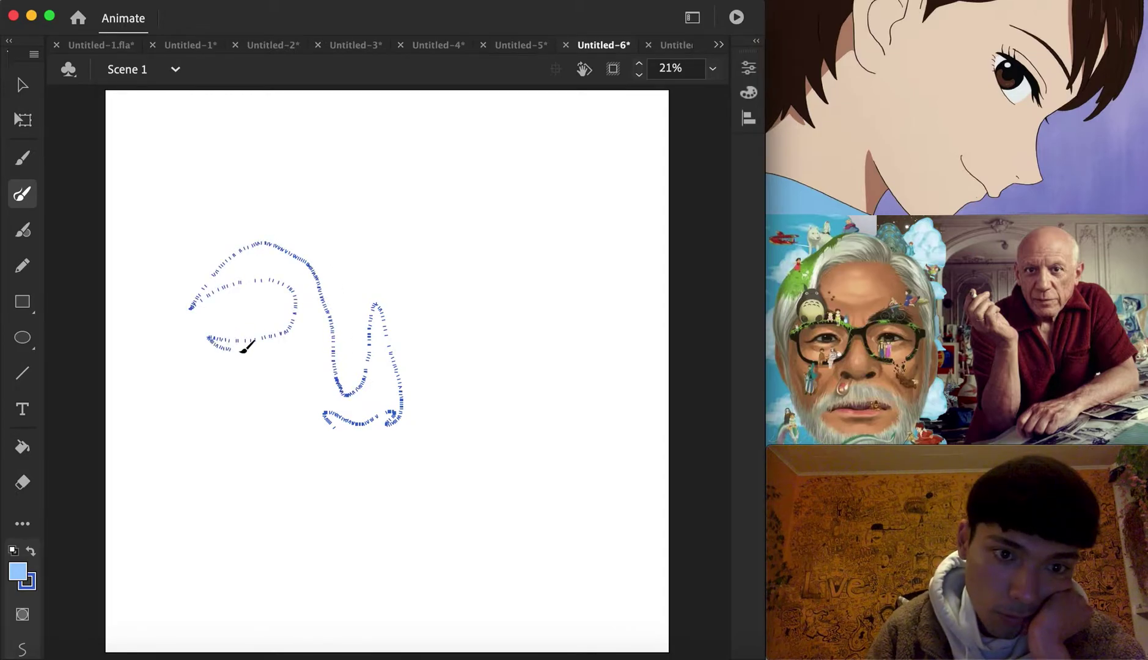
{"action": "mouse_move", "coordinate": [276, 406]}
{"action": "left_mouse_down"}
{"action": "mouse_move", "coordinate": [322, 482]}
{"action": "mouse_move", "coordinate": [397, 465]}
{"action": "mouse_move", "coordinate": [443, 480]}
{"action": "mouse_move", "coordinate": [338, 484]}
{"action": "left_mouse_up"}
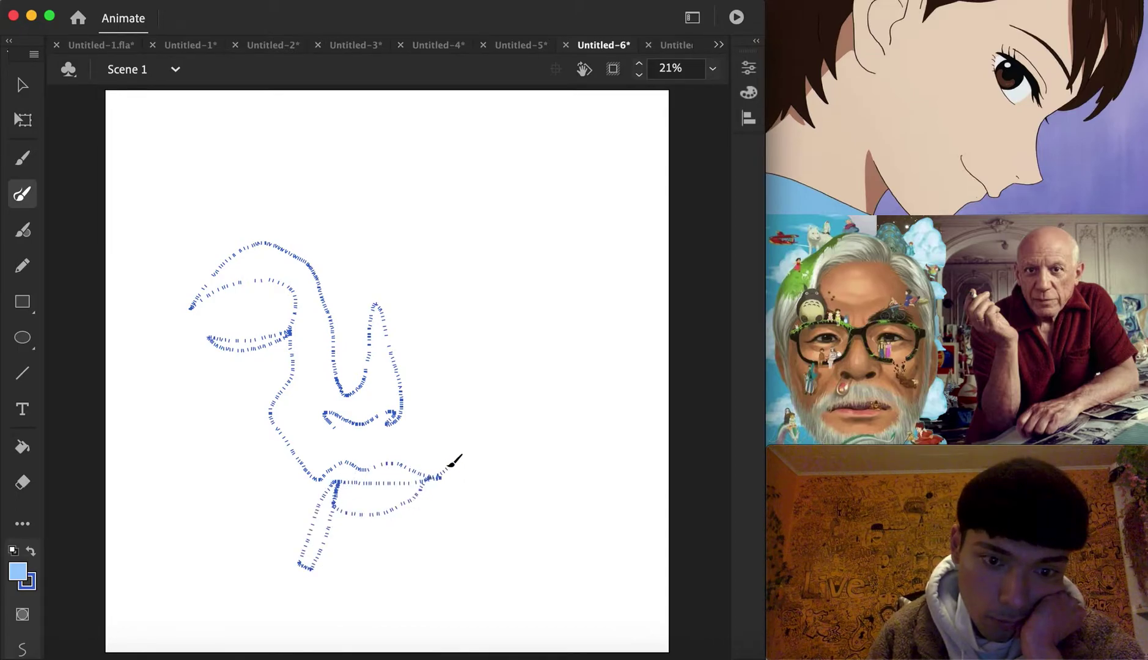
Step: Brush the closed right eye and brow, the ear, jaw, left-hand contour, rounded head outline and a pointed fringe
{"action": "mouse_move", "coordinate": [420, 348]}
{"action": "left_mouse_down"}
{"action": "mouse_move", "coordinate": [415, 292]}
{"action": "mouse_move", "coordinate": [473, 246]}
{"action": "left_mouse_up"}
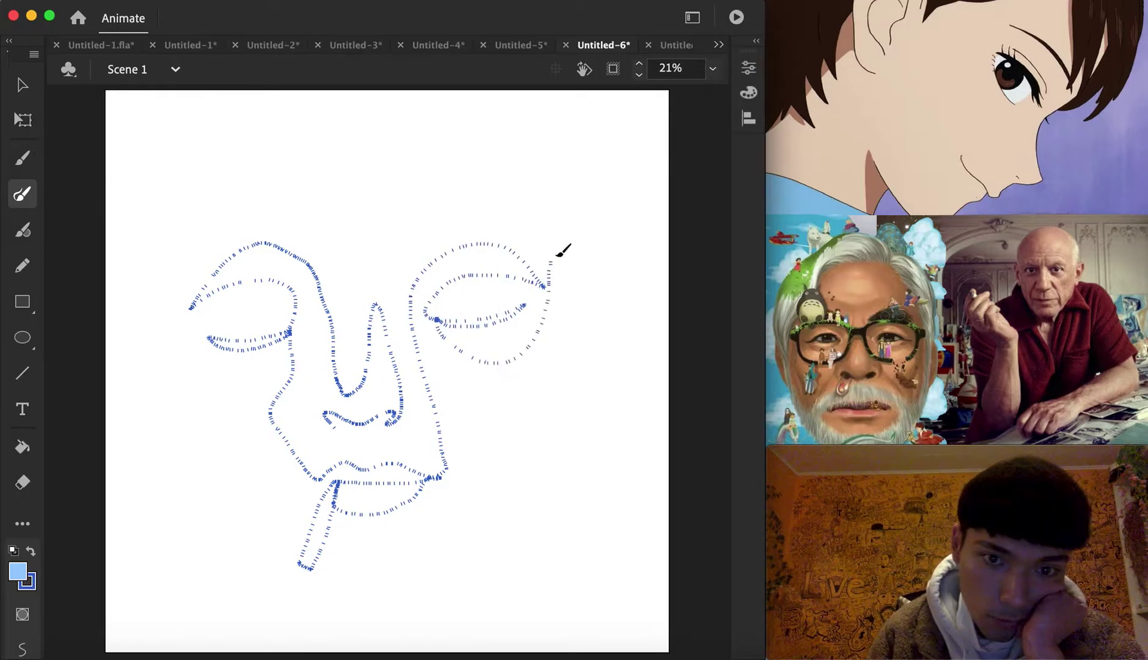
{"action": "left_click_drag", "start_coordinate": [561, 376], "coordinate": [503, 477]}
{"action": "mouse_move", "coordinate": [417, 568]}
{"action": "left_mouse_down"}
{"action": "mouse_move", "coordinate": [375, 568]}
{"action": "mouse_move", "coordinate": [333, 538]}
{"action": "left_mouse_up"}
{"action": "mouse_move", "coordinate": [306, 587]}
{"action": "left_mouse_down"}
{"action": "mouse_move", "coordinate": [290, 562]}
{"action": "mouse_move", "coordinate": [305, 515]}
{"action": "mouse_move", "coordinate": [239, 475]}
{"action": "mouse_move", "coordinate": [260, 458]}
{"action": "mouse_move", "coordinate": [300, 494]}
{"action": "mouse_move", "coordinate": [242, 393]}
{"action": "mouse_move", "coordinate": [210, 425]}
{"action": "mouse_move", "coordinate": [209, 384]}
{"action": "left_mouse_up"}
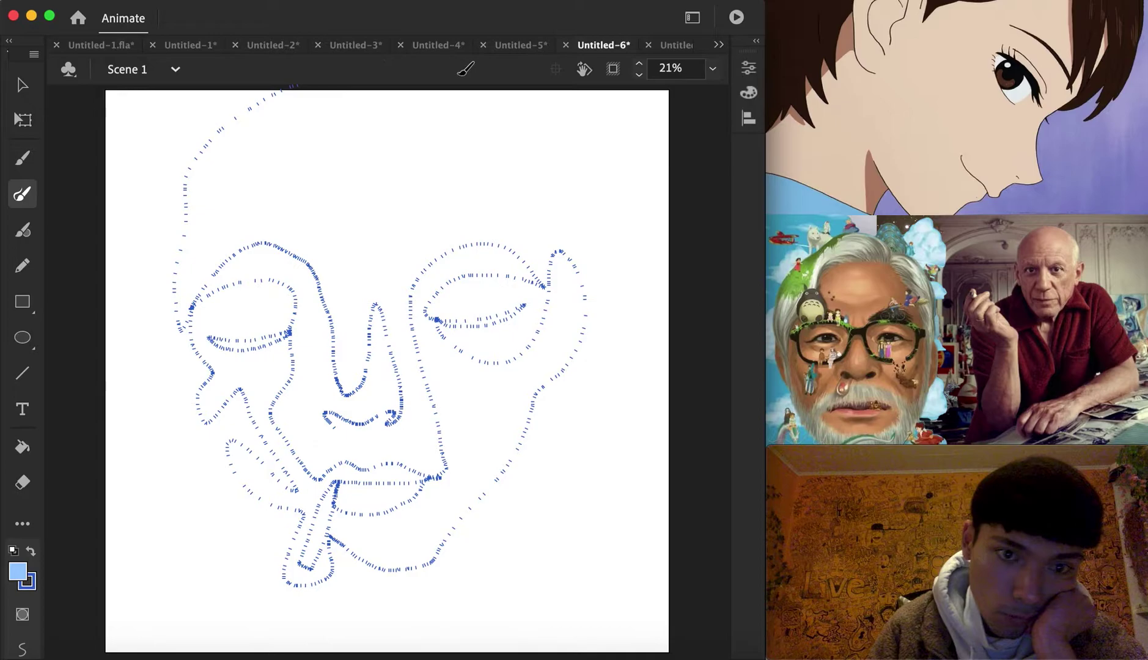
{"action": "left_click_drag", "start_coordinate": [488, 85], "coordinate": [558, 257]}
{"action": "mouse_move", "coordinate": [489, 217]}
{"action": "left_mouse_down"}
{"action": "mouse_move", "coordinate": [402, 169]}
{"action": "mouse_move", "coordinate": [420, 255]}
{"action": "mouse_move", "coordinate": [354, 185]}
{"action": "mouse_move", "coordinate": [293, 198]}
{"action": "mouse_move", "coordinate": [247, 249]}
{"action": "left_mouse_up"}
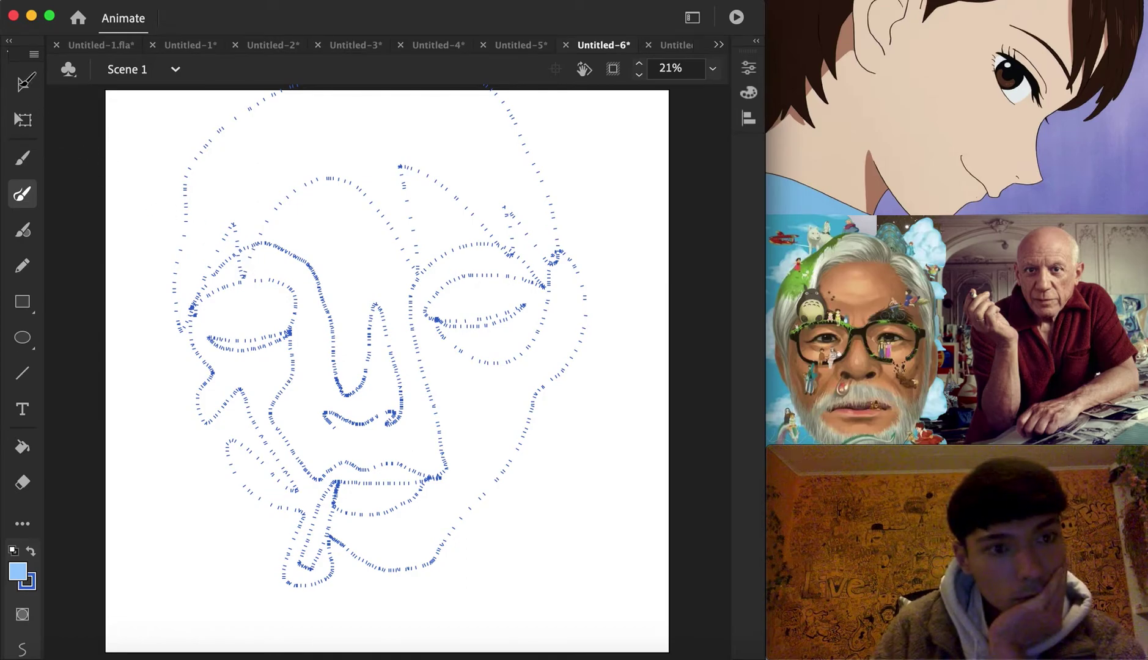
Step: Select the whole face drawing and move it down so the head fits inside the canvas
{"action": "left_click", "coordinate": [18, 89]}
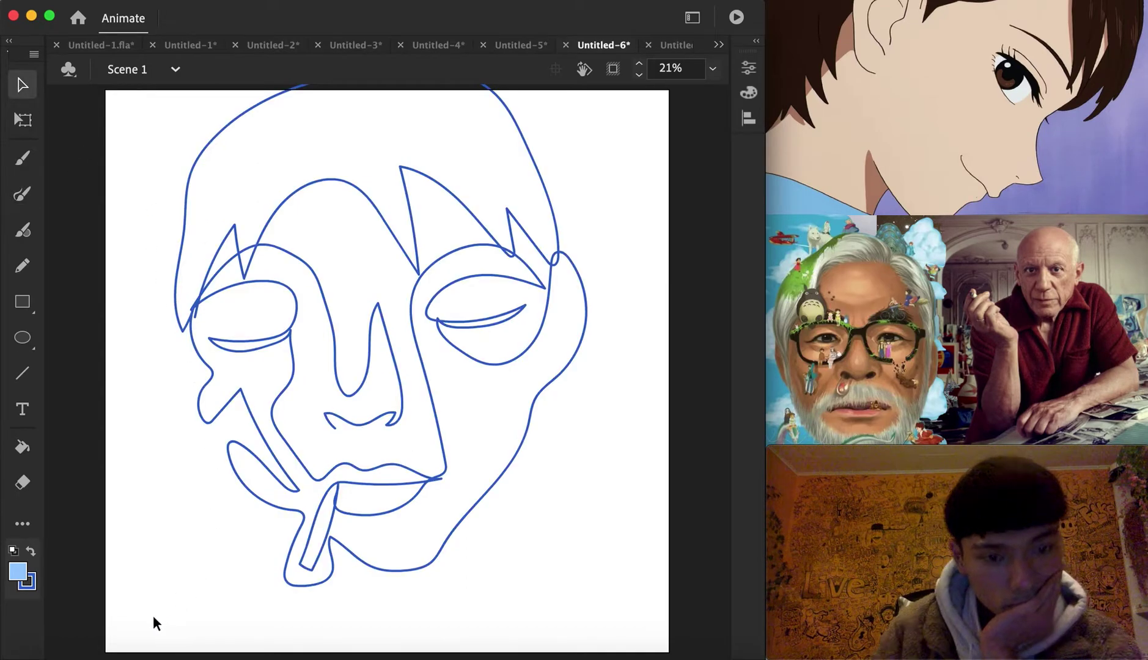
{"action": "mouse_move", "coordinate": [154, 619]}
{"action": "left_mouse_down"}
{"action": "mouse_move", "coordinate": [224, 171]}
{"action": "mouse_move", "coordinate": [571, 85]}
{"action": "mouse_move", "coordinate": [604, 89]}
{"action": "left_mouse_up"}
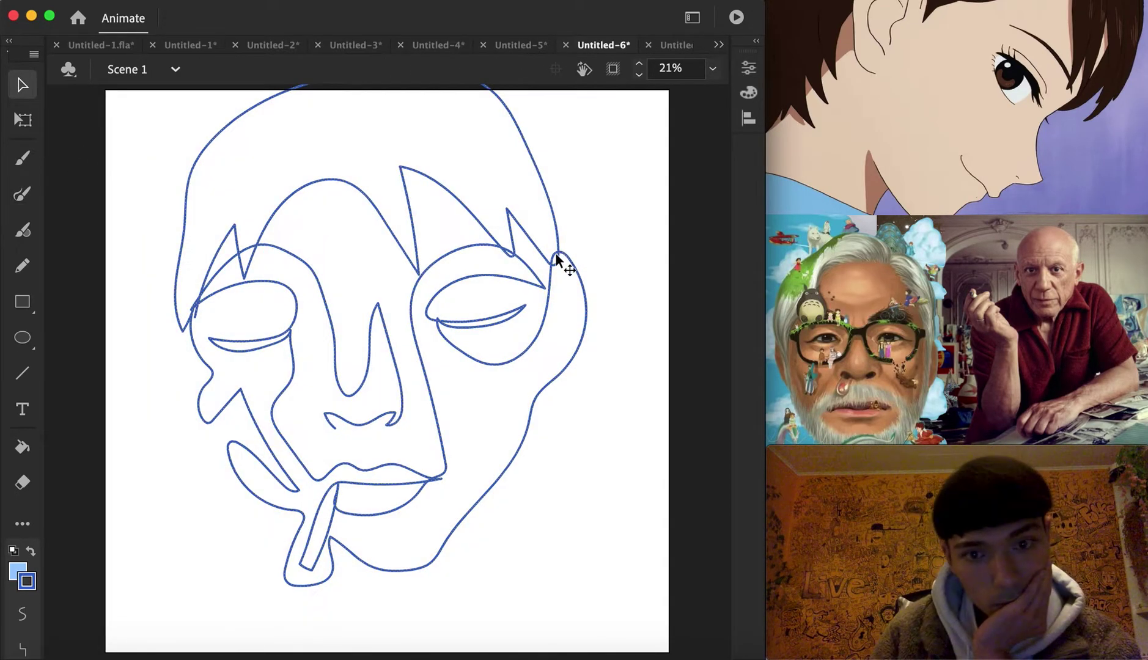
{"action": "left_click_drag", "start_coordinate": [555, 252], "coordinate": [557, 286]}
{"action": "left_click", "coordinate": [584, 257]}
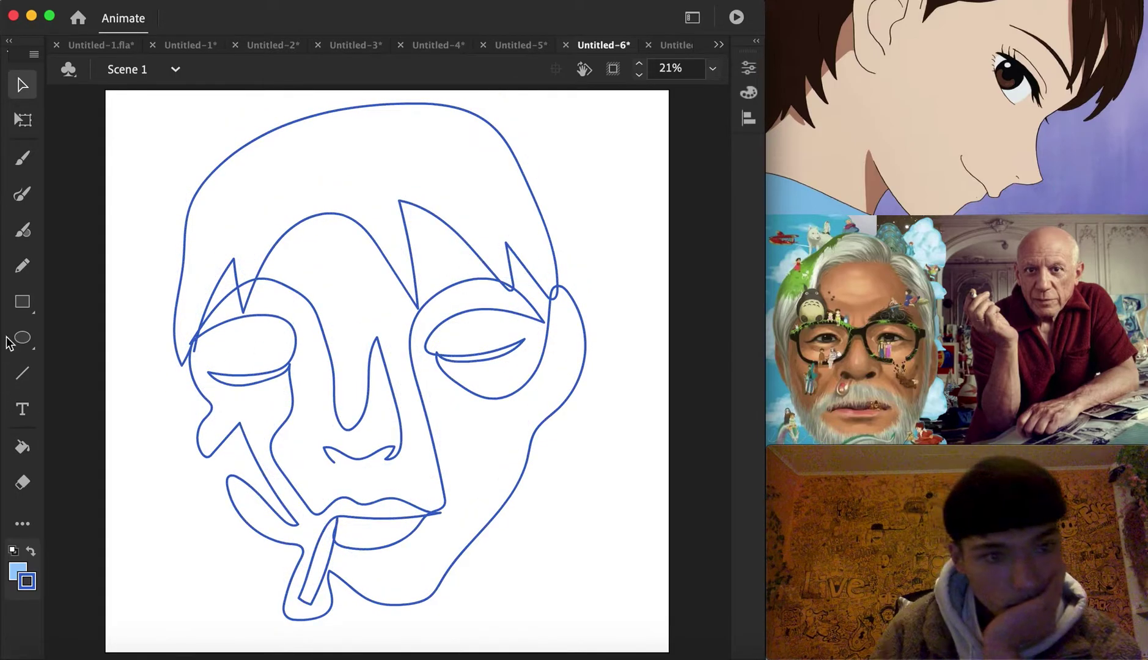
Step: Brush a jagged parting line from the fringe's tall peak up to the top of the head outline
{"action": "key", "text": "k"}
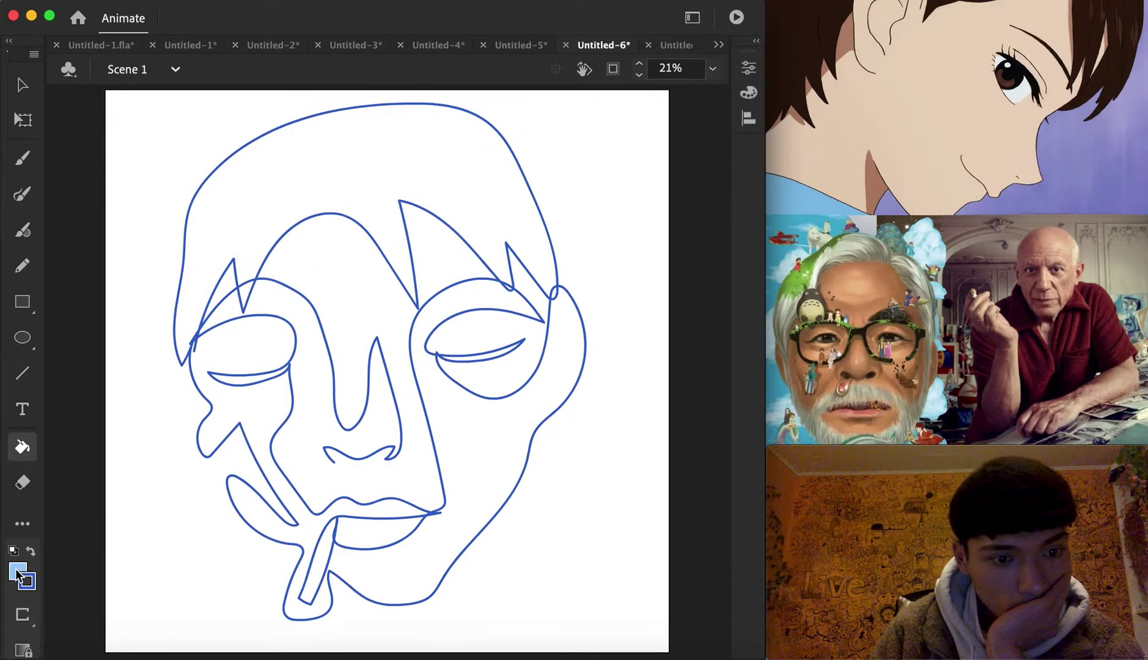
{"action": "left_click", "coordinate": [22, 193]}
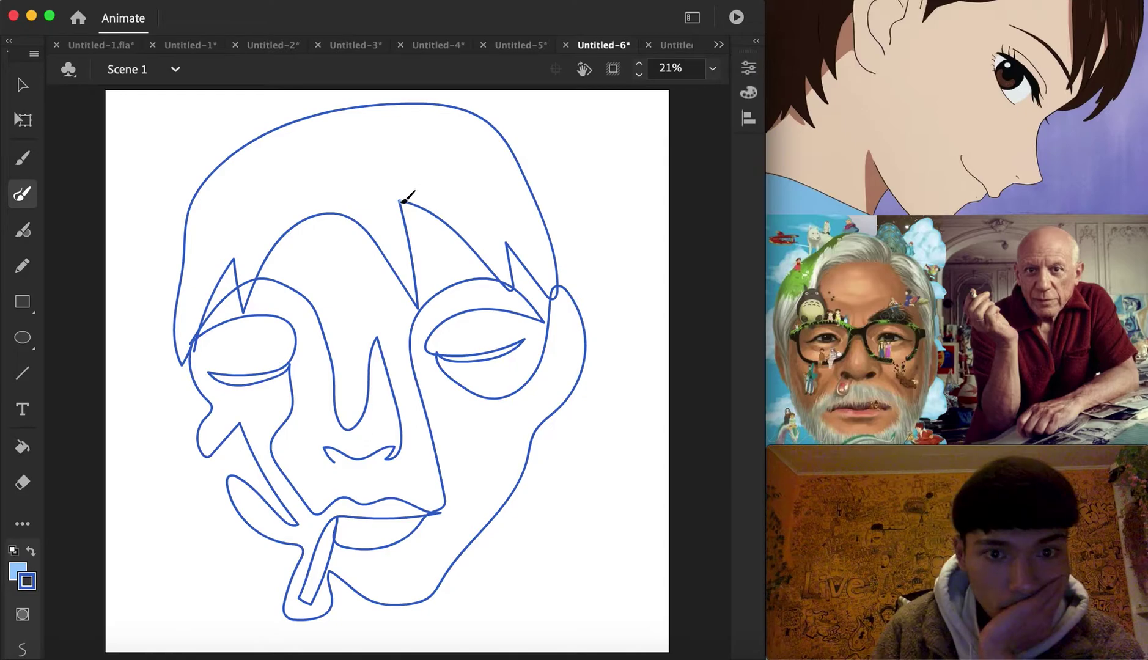
{"action": "left_click_drag", "start_coordinate": [310, 163], "coordinate": [308, 118]}
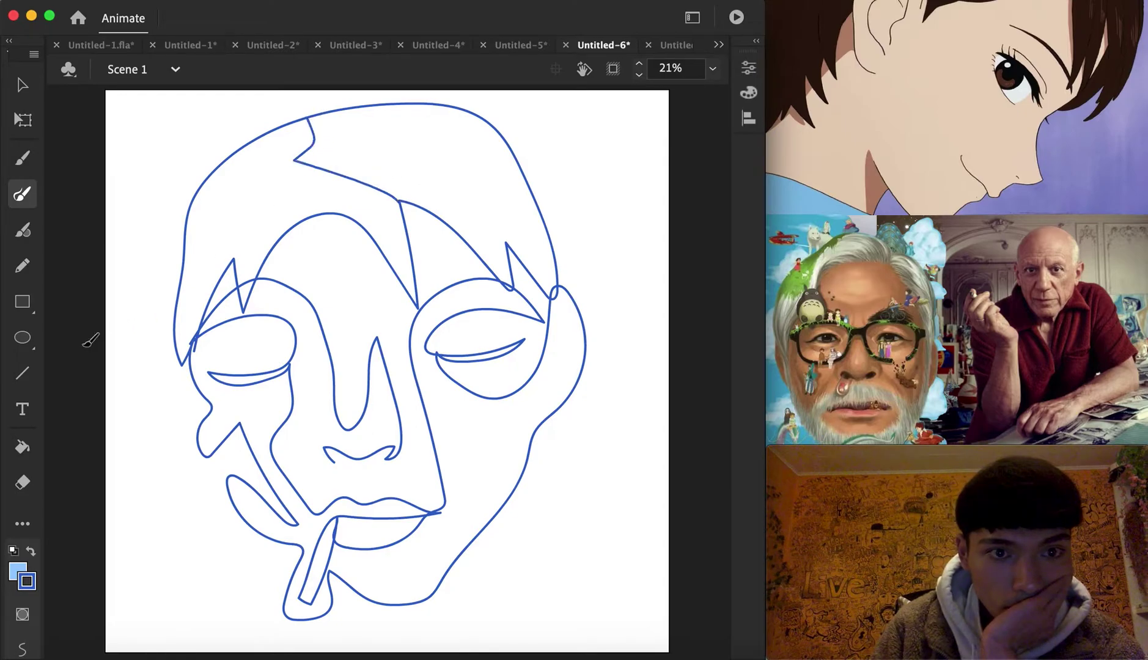
Step: Fill the left part of the hair, both sides of the face, the upper lip and the right eye slit with medium blue
{"action": "left_click", "coordinate": [22, 447]}
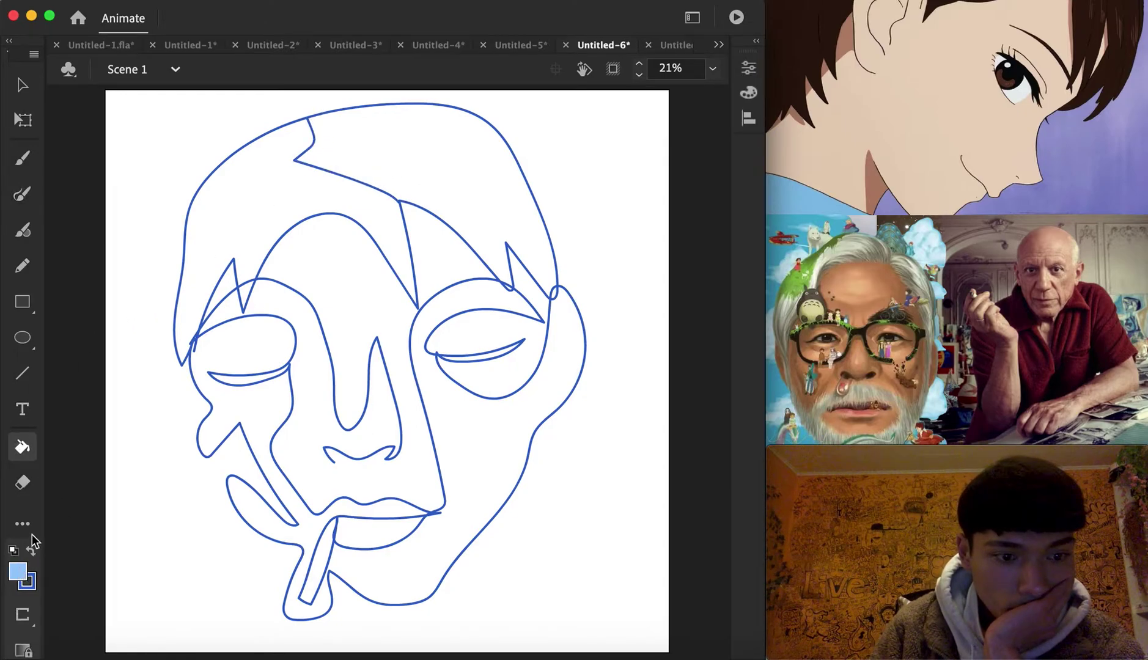
{"action": "left_click", "coordinate": [17, 571]}
{"action": "left_click", "coordinate": [236, 156]}
{"action": "left_click", "coordinate": [247, 184]}
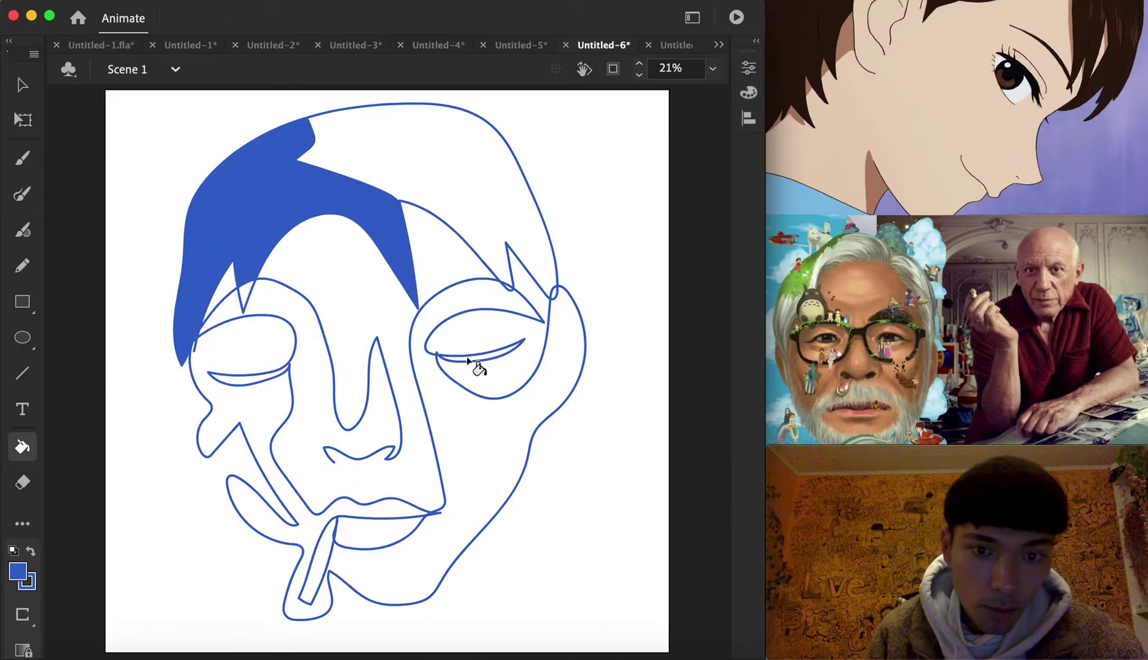
{"action": "left_click", "coordinate": [483, 466]}
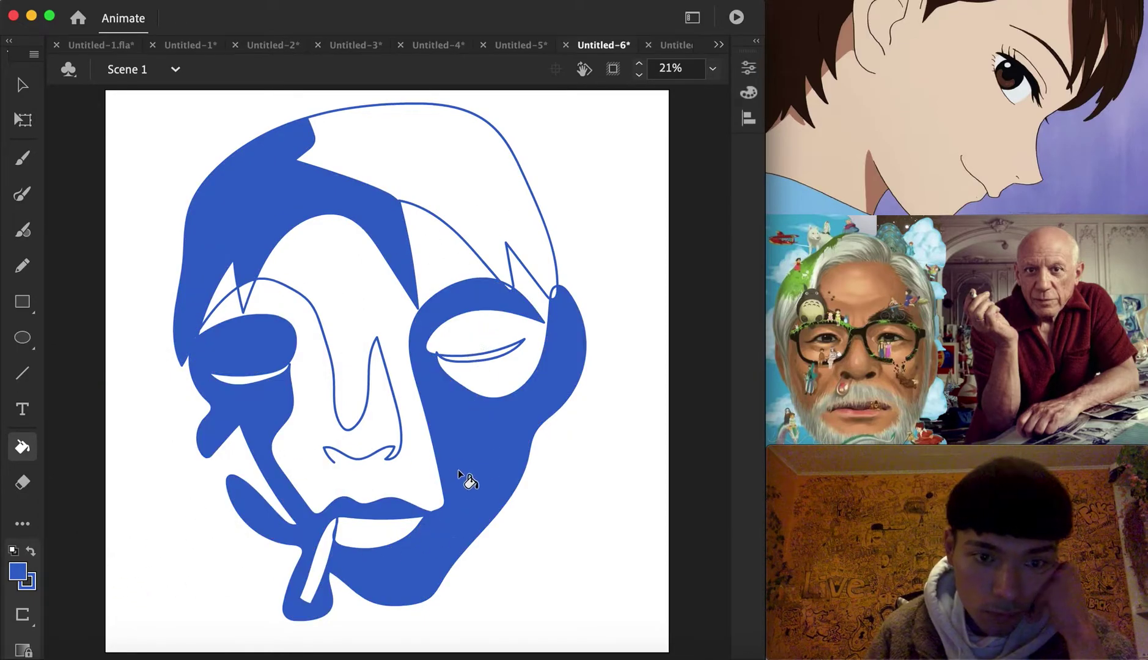
{"action": "left_click", "coordinate": [494, 355]}
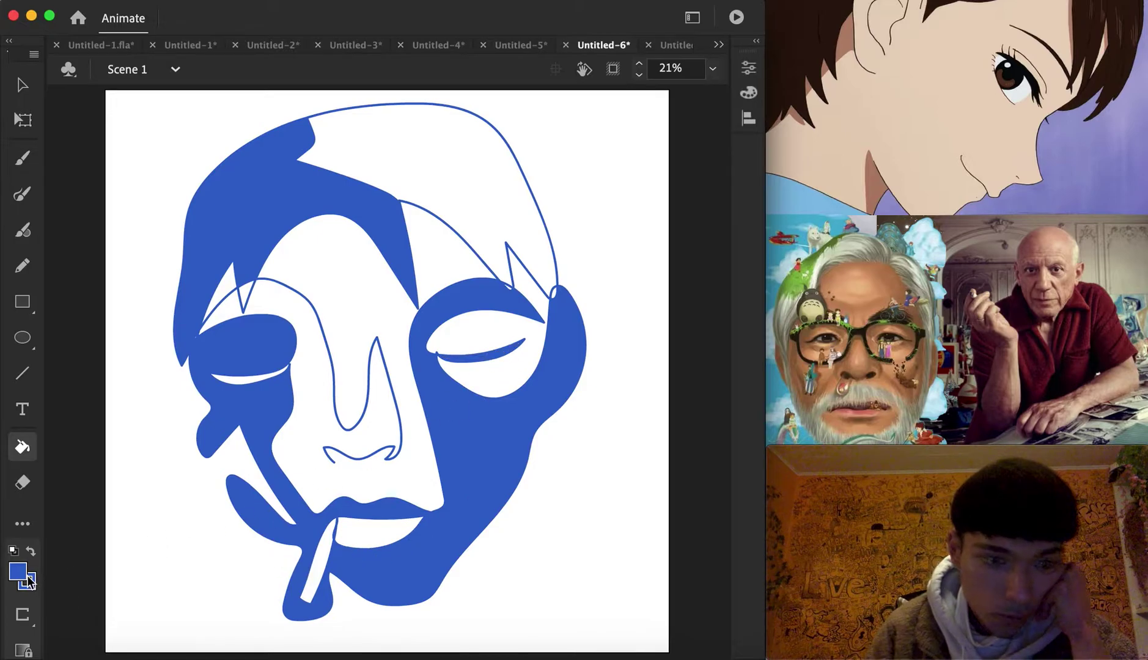
Step: Fill the right part of the hair, the small fringe tip over the left brow and the lower lip with #99CCFF
{"action": "left_click", "coordinate": [27, 579]}
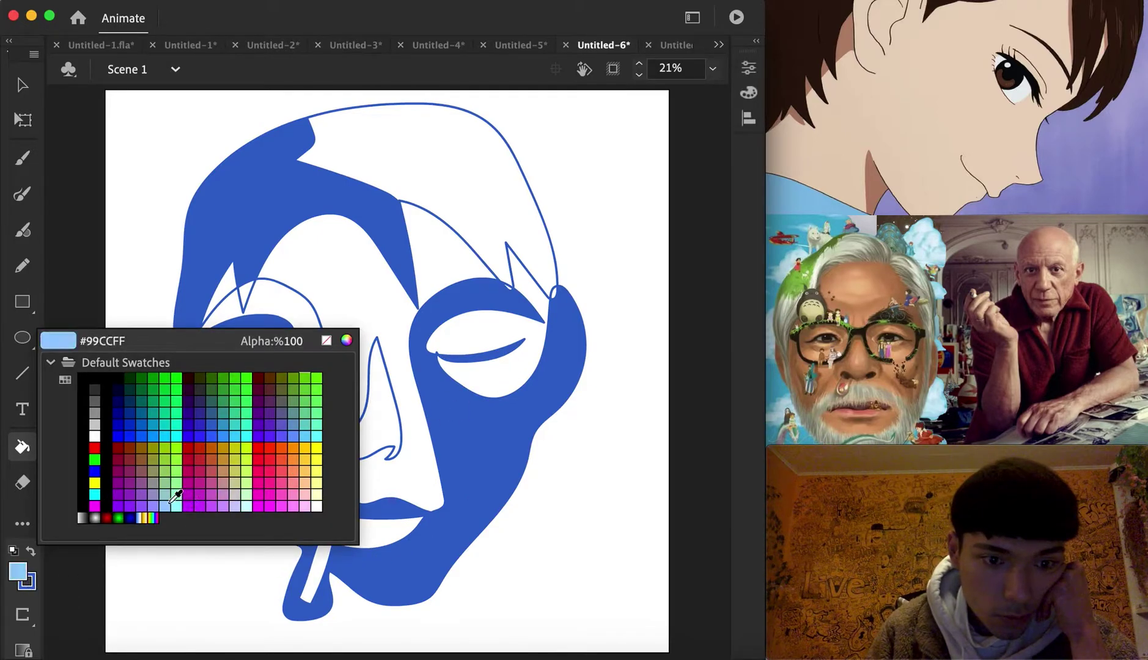
{"action": "left_click", "coordinate": [176, 496]}
{"action": "left_click", "coordinate": [433, 173]}
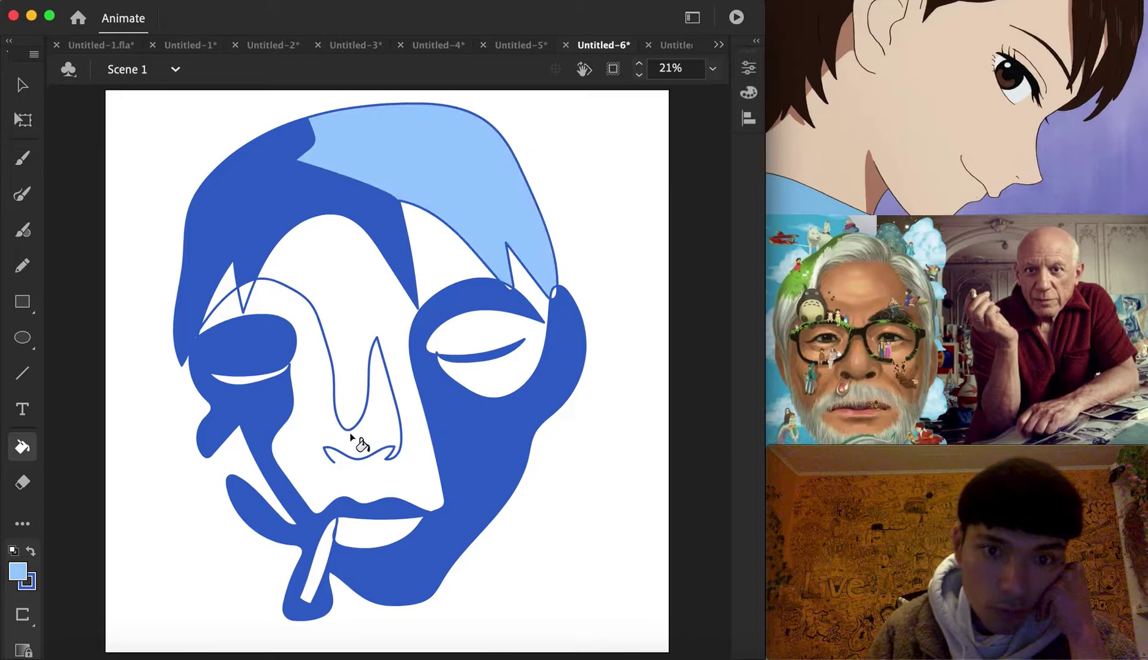
{"action": "left_click", "coordinate": [239, 306]}
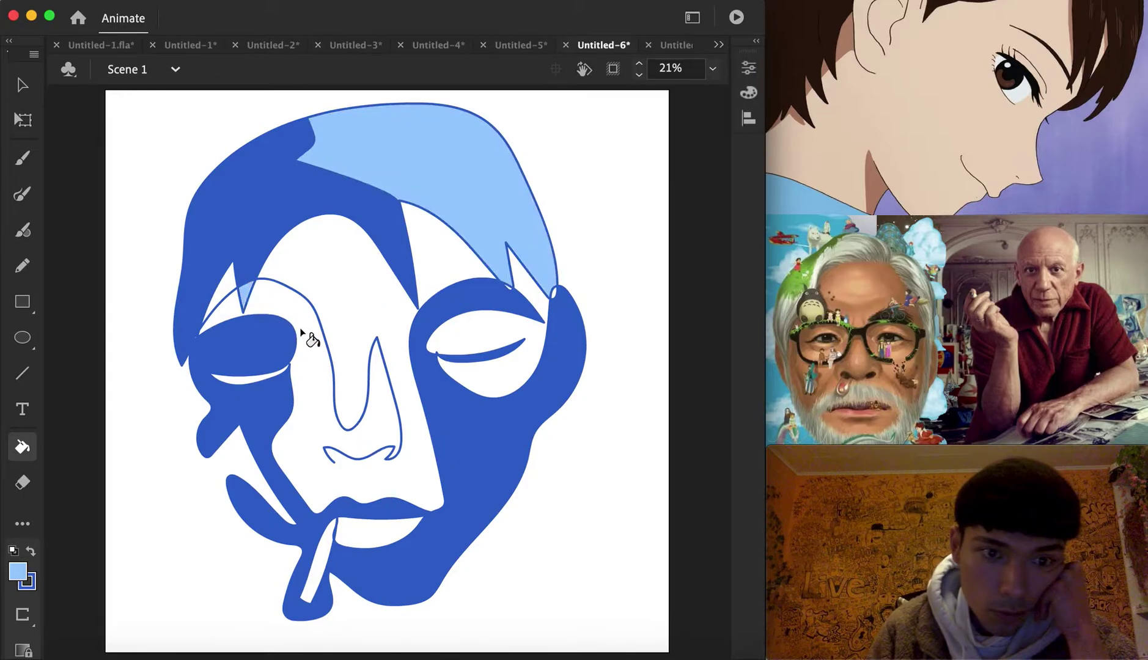
{"action": "left_click", "coordinate": [378, 537]}
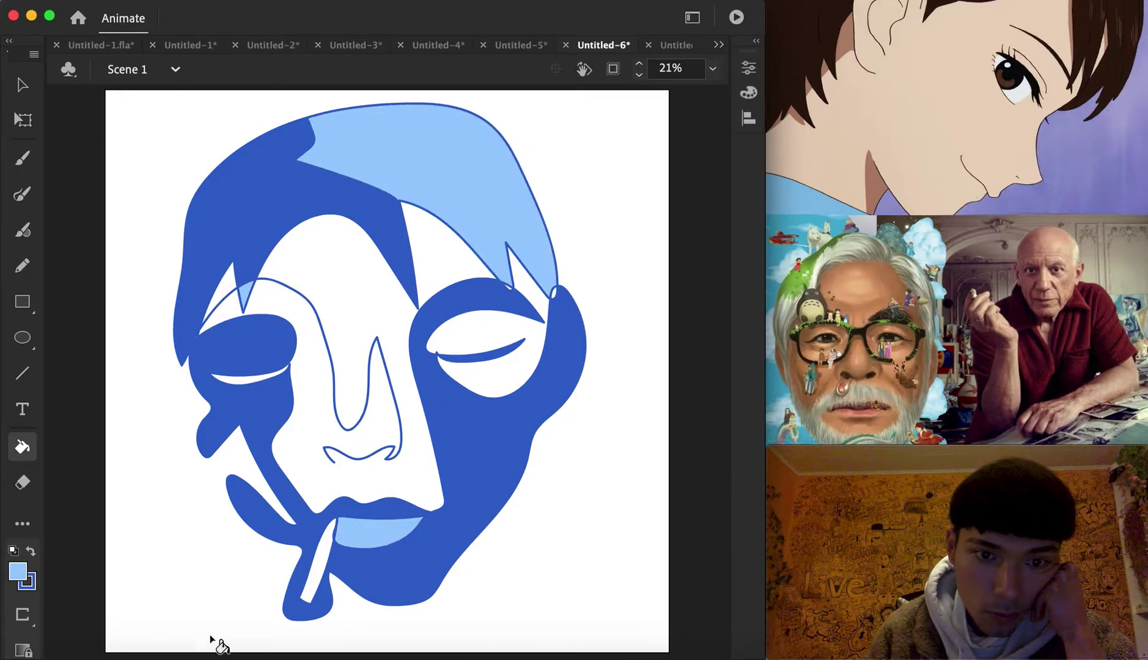
Step: Fill the cigarette, forehead, nose area and the slit under the left eyelid with mint green
{"action": "left_click", "coordinate": [19, 574]}
{"action": "left_click", "coordinate": [176, 499]}
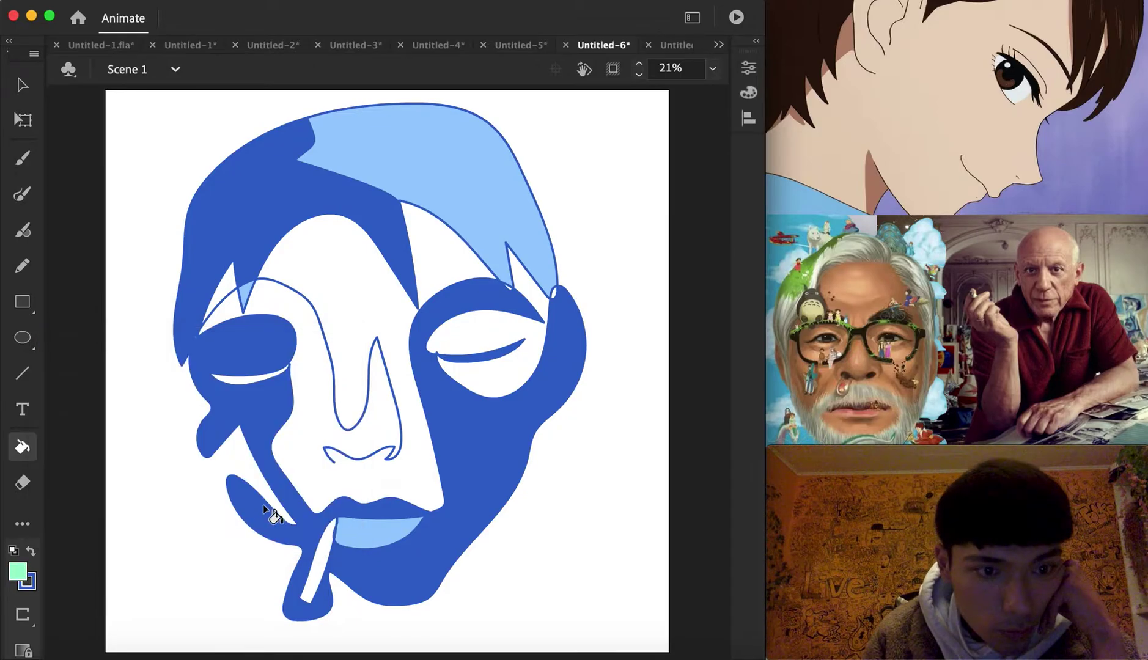
{"action": "left_click", "coordinate": [330, 552]}
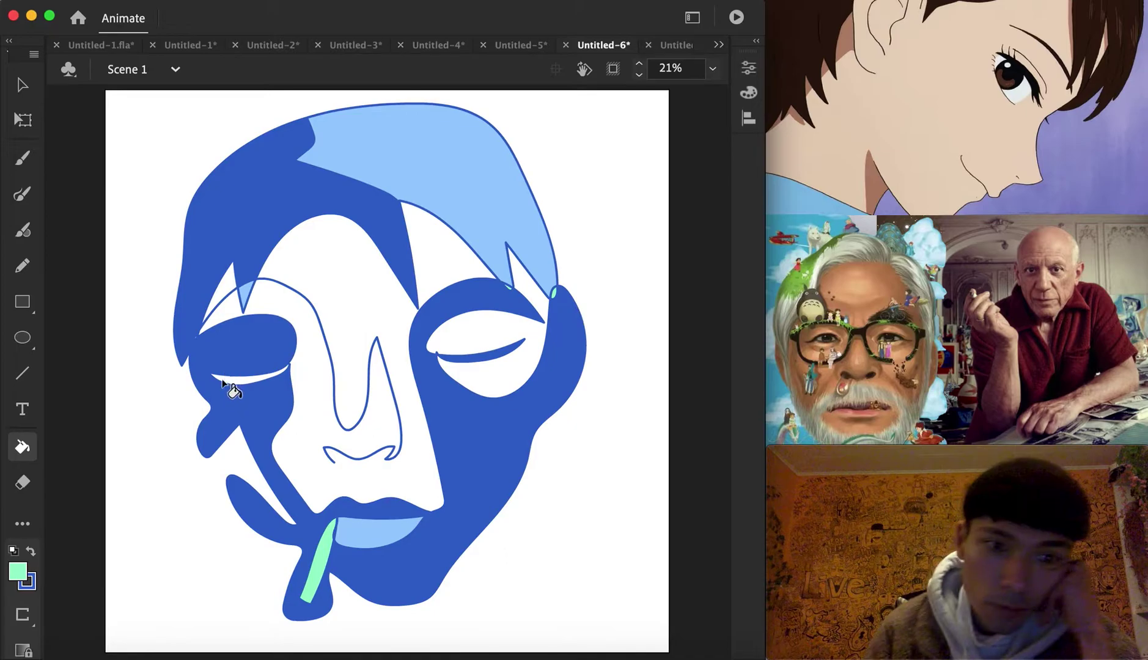
{"action": "left_click", "coordinate": [254, 376]}
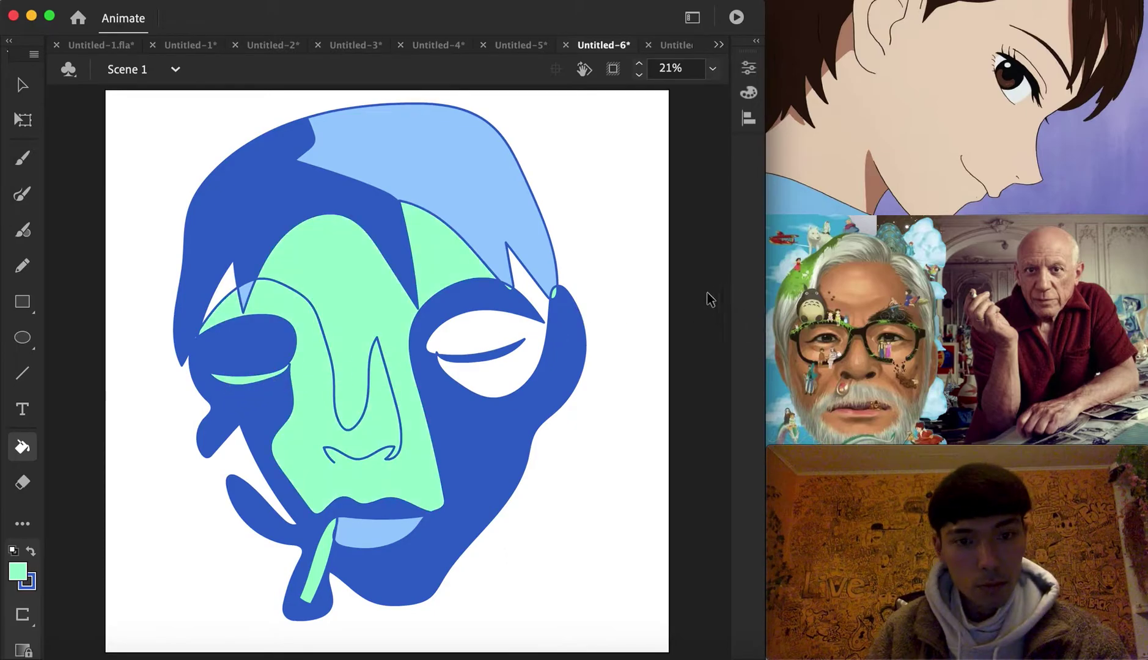
Step: Undo the mint face fill, and fill the open eye area and the gaps beside both eyes with mint green
{"action": "key", "text": "super+z"}
{"action": "left_click", "coordinate": [511, 333]}
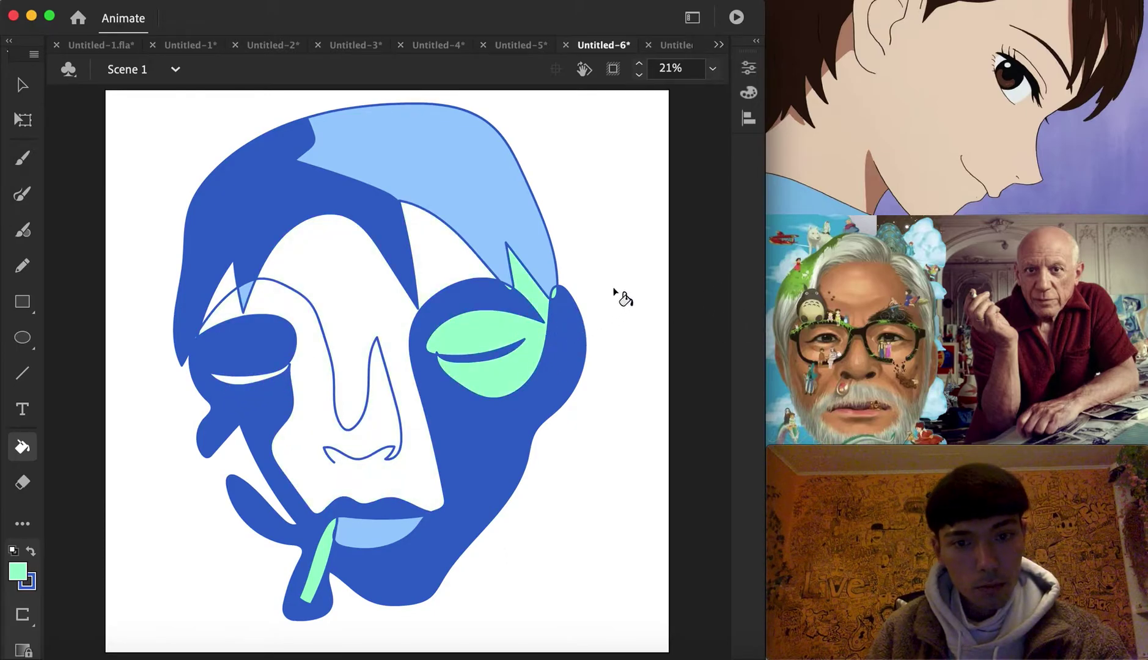
{"action": "left_click", "coordinate": [226, 287]}
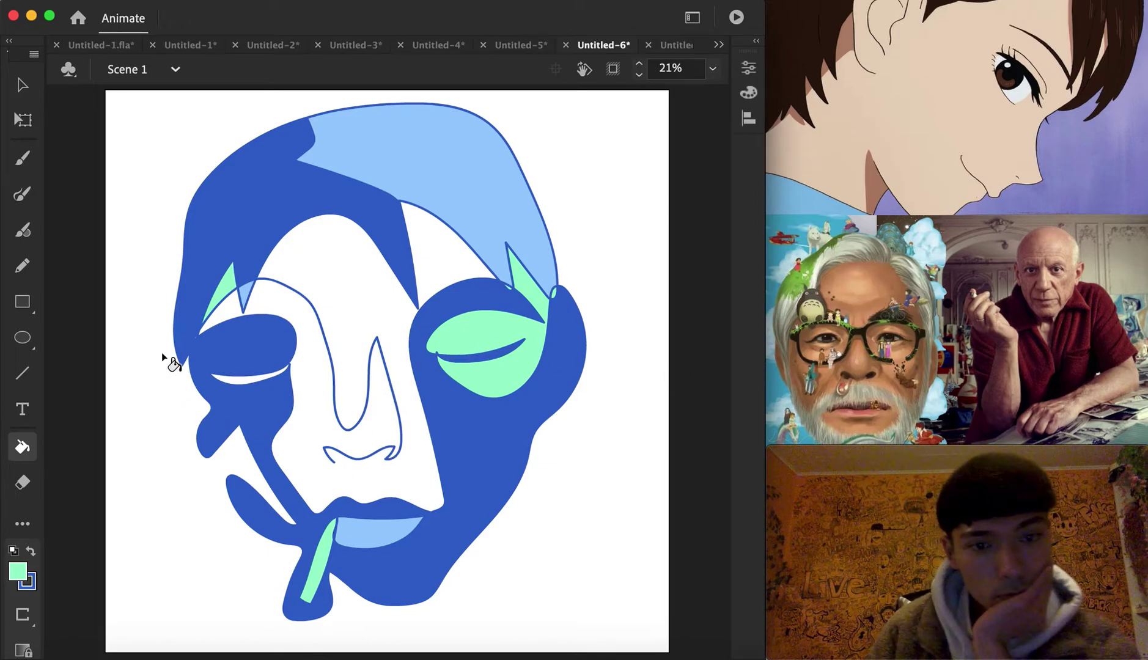
Step: In the blank Untitled-7 document, draw a side-facing forehead, nose, eyebrow and half-closed eye with a dark brown Paint Brush stroke
{"action": "left_click", "coordinate": [678, 44]}
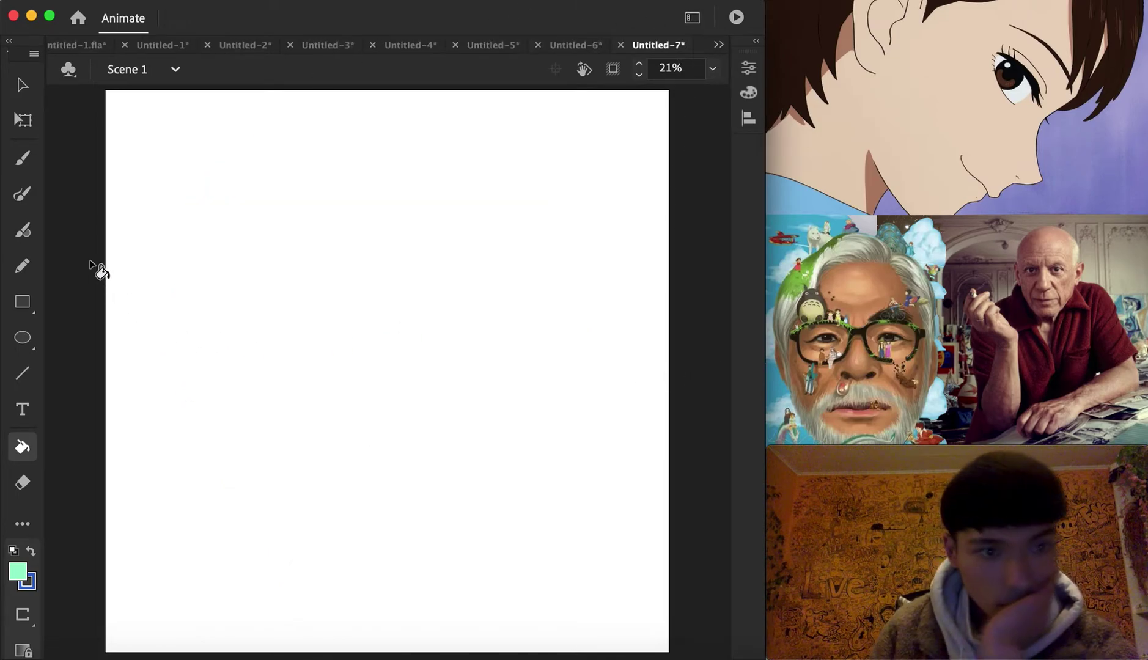
{"action": "left_click", "coordinate": [23, 194]}
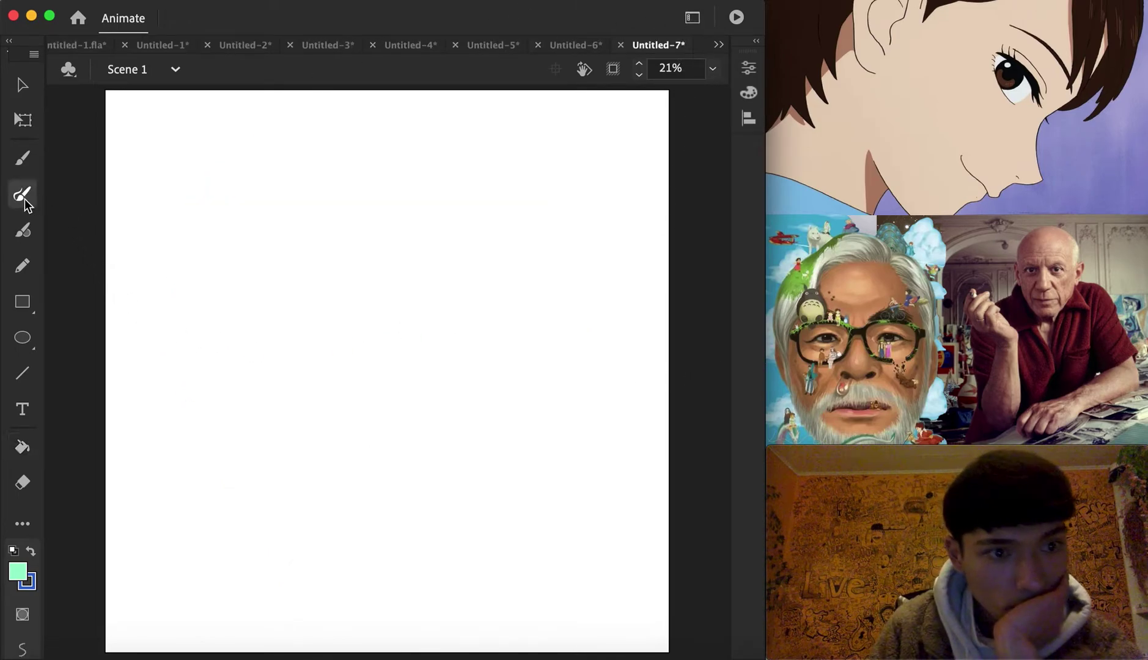
{"action": "left_click", "coordinate": [28, 582]}
{"action": "left_click", "coordinate": [281, 371]}
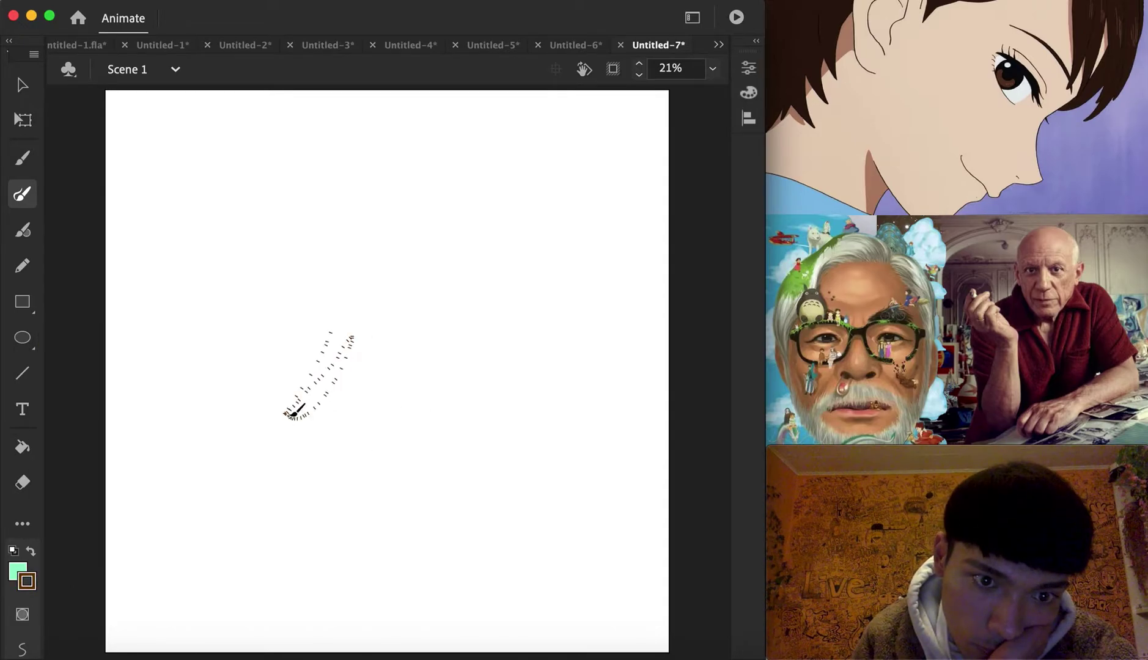
{"action": "mouse_move", "coordinate": [321, 440]}
{"action": "left_mouse_down"}
{"action": "mouse_move", "coordinate": [361, 432]}
{"action": "mouse_move", "coordinate": [356, 416]}
{"action": "left_mouse_up"}
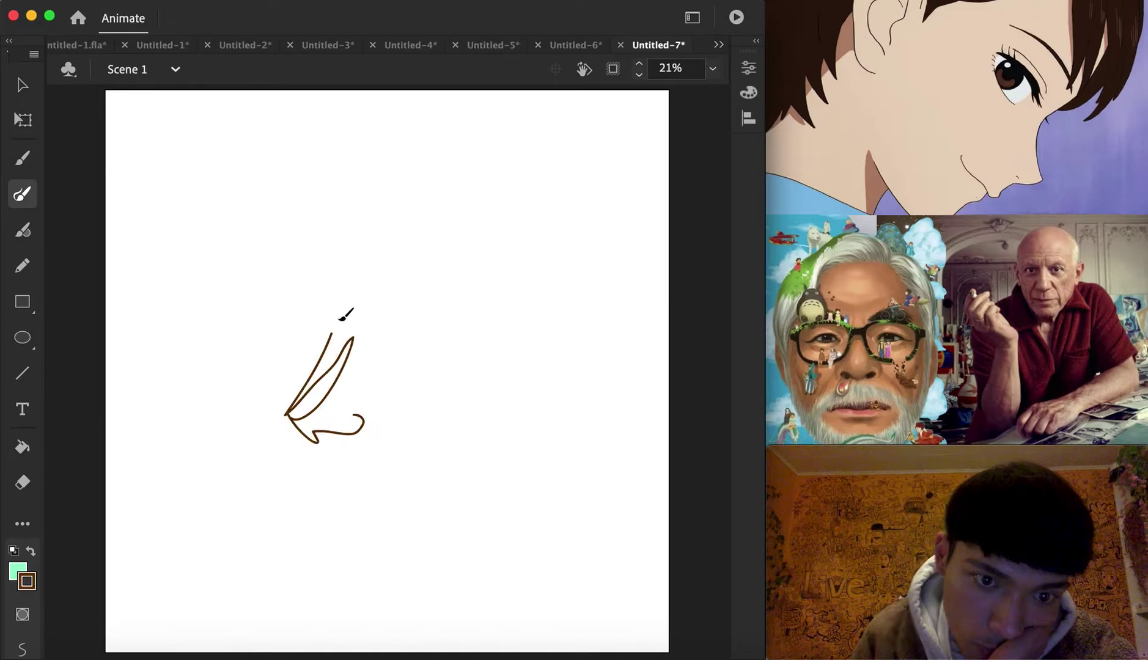
{"action": "left_click_drag", "start_coordinate": [320, 296], "coordinate": [348, 208]}
{"action": "mouse_move", "coordinate": [353, 337]}
{"action": "left_mouse_down"}
{"action": "mouse_move", "coordinate": [432, 315]}
{"action": "mouse_move", "coordinate": [376, 311]}
{"action": "mouse_move", "coordinate": [380, 345]}
{"action": "left_mouse_up"}
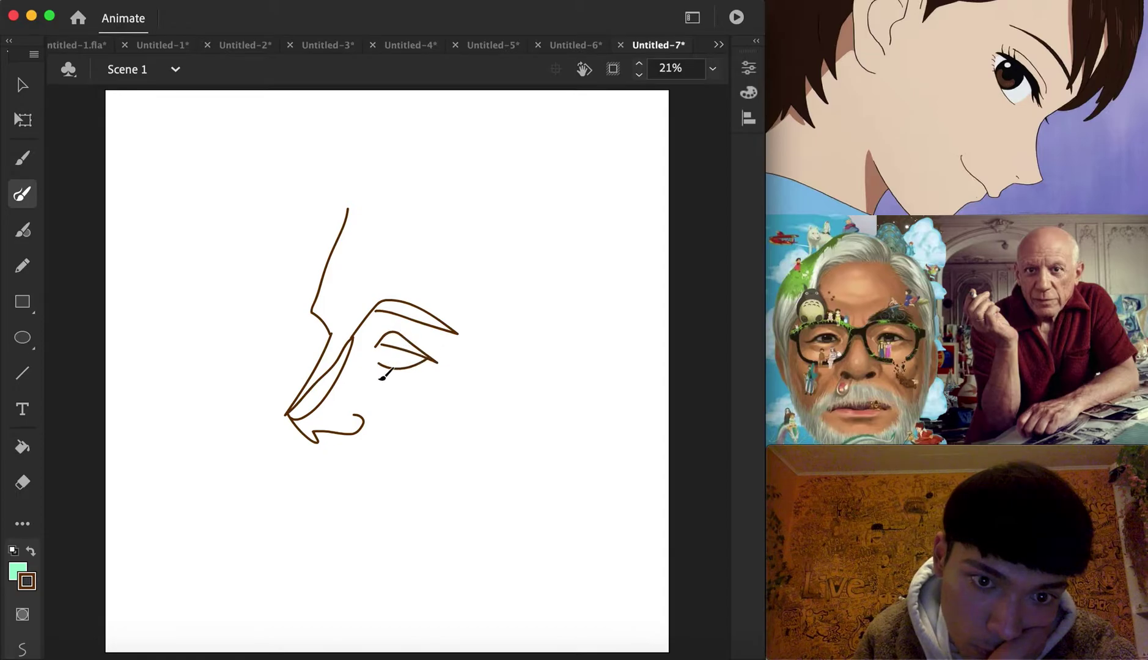
Step: Draw the lower face with lips holding a cigarette, a chin and jawline, and a long oval ear
{"action": "left_click_drag", "start_coordinate": [316, 471], "coordinate": [365, 503]}
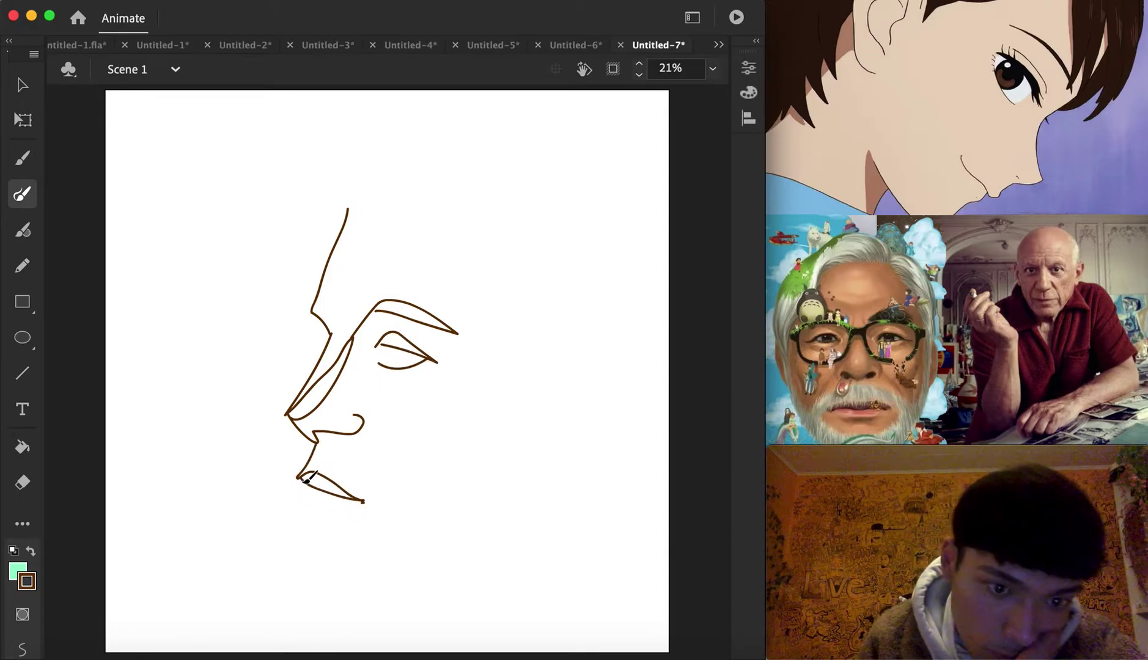
{"action": "left_click_drag", "start_coordinate": [299, 482], "coordinate": [247, 525]}
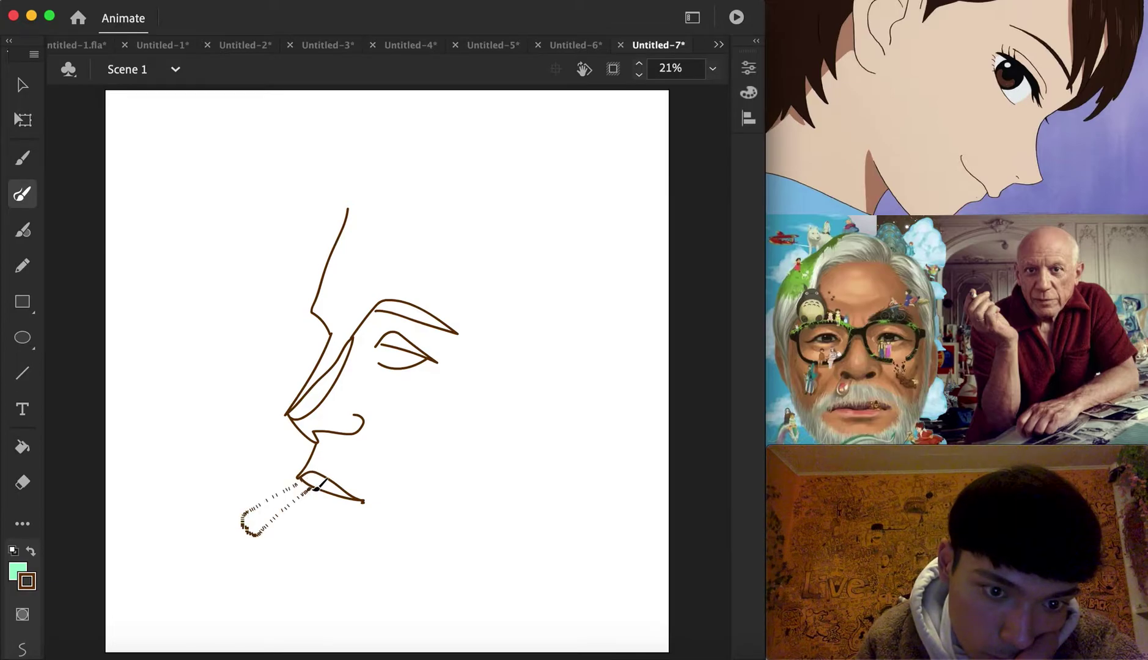
{"action": "mouse_move", "coordinate": [317, 488]}
{"action": "left_mouse_down"}
{"action": "mouse_move", "coordinate": [316, 511]}
{"action": "mouse_move", "coordinate": [365, 503]}
{"action": "left_mouse_up"}
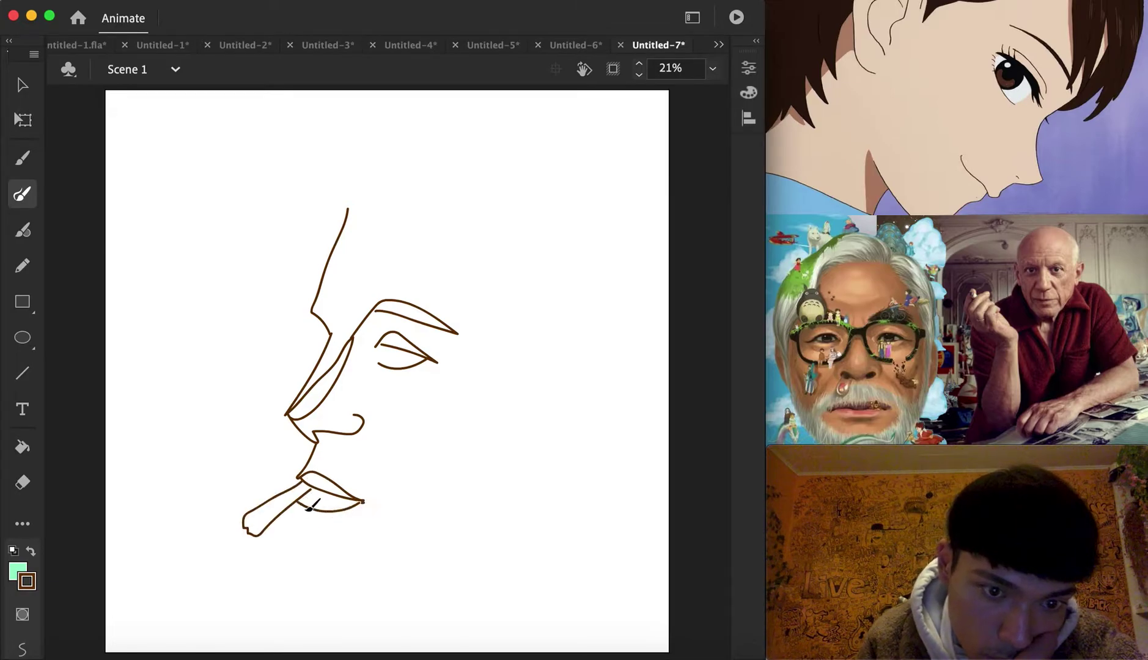
{"action": "mouse_move", "coordinate": [311, 542]}
{"action": "left_mouse_down"}
{"action": "mouse_move", "coordinate": [328, 571]}
{"action": "mouse_move", "coordinate": [363, 589]}
{"action": "mouse_move", "coordinate": [510, 516]}
{"action": "left_mouse_up"}
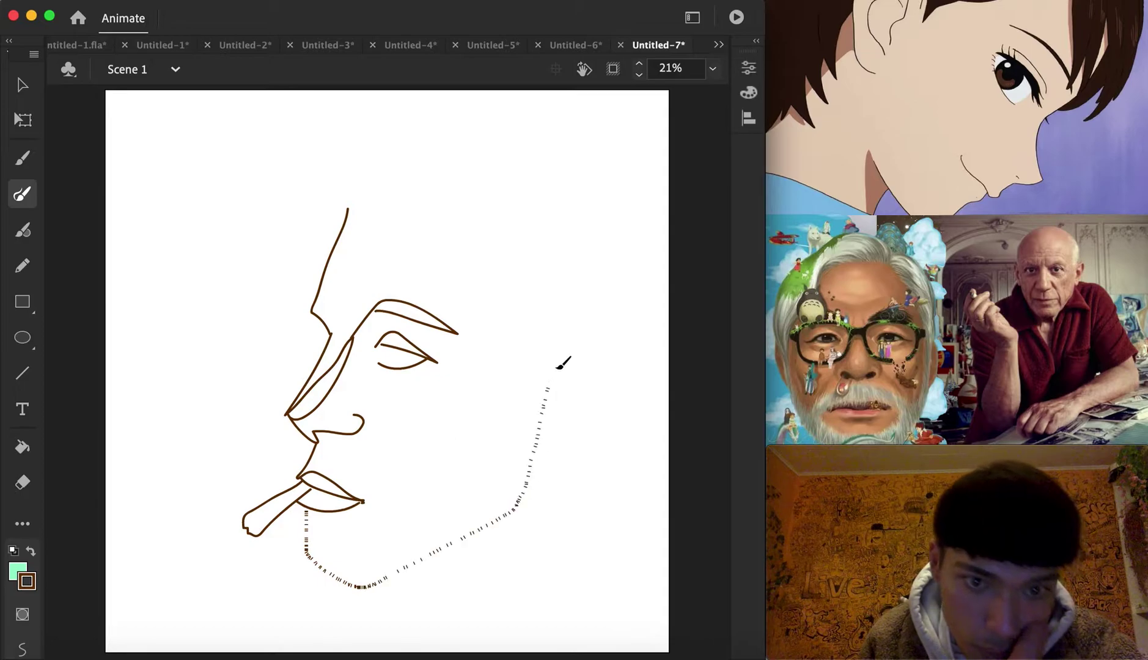
{"action": "left_click_drag", "start_coordinate": [596, 405], "coordinate": [538, 429]}
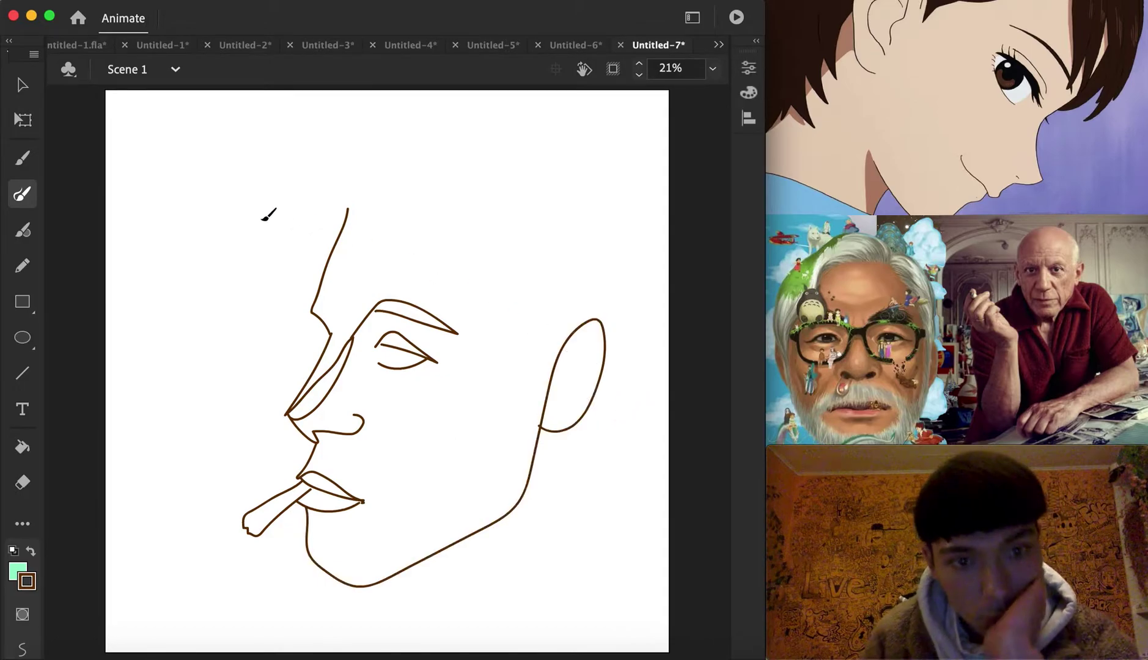
Step: Select the entire face drawing and move it down toward the lower-left part of the canvas
{"action": "left_click", "coordinate": [21, 83]}
{"action": "mouse_move", "coordinate": [201, 183]}
{"action": "left_mouse_down"}
{"action": "mouse_move", "coordinate": [581, 478]}
{"action": "mouse_move", "coordinate": [624, 628]}
{"action": "left_mouse_up"}
{"action": "mouse_move", "coordinate": [549, 427]}
{"action": "left_mouse_down"}
{"action": "mouse_move", "coordinate": [492, 449]}
{"action": "mouse_move", "coordinate": [476, 471]}
{"action": "left_mouse_up"}
{"action": "left_click", "coordinate": [435, 503]}
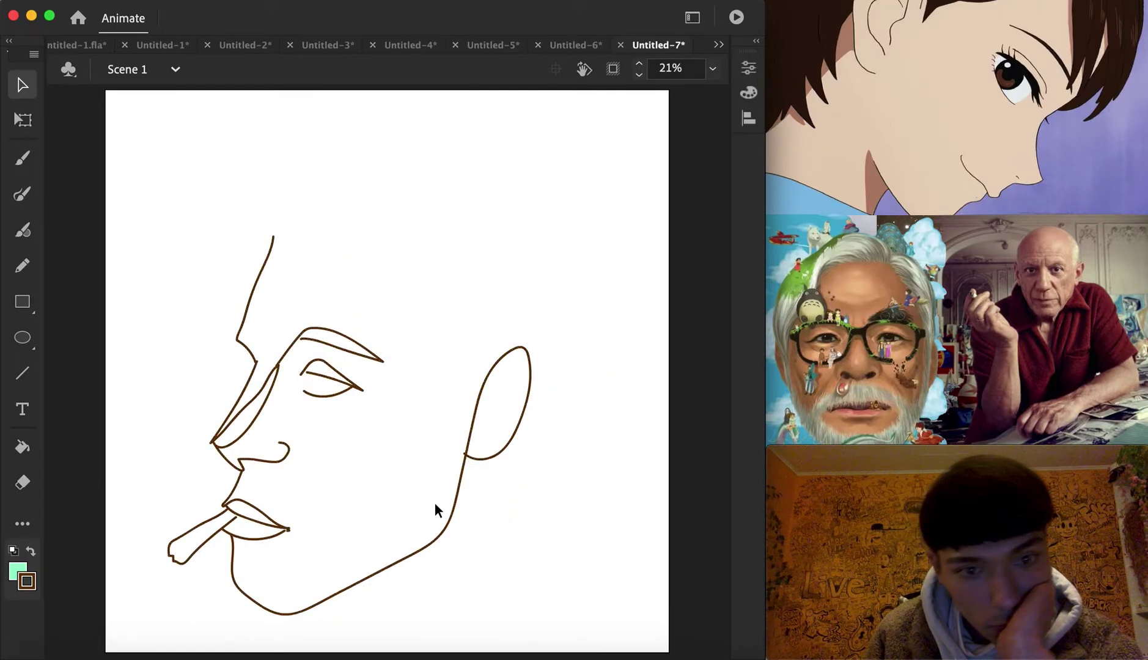
Step: Draw a long finger shape and a wavy hand with spread fingers above the forehead line with the brown brush
{"action": "left_click", "coordinate": [23, 231]}
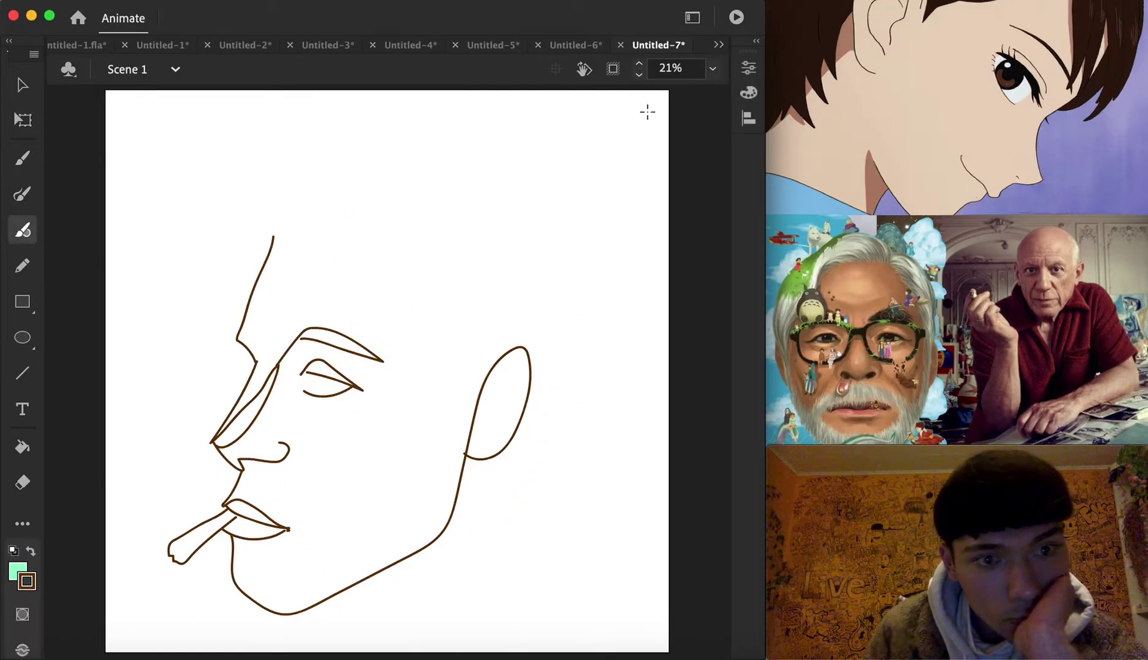
{"action": "left_click", "coordinate": [720, 67]}
{"action": "left_click", "coordinate": [748, 173]}
{"action": "left_click", "coordinate": [22, 194]}
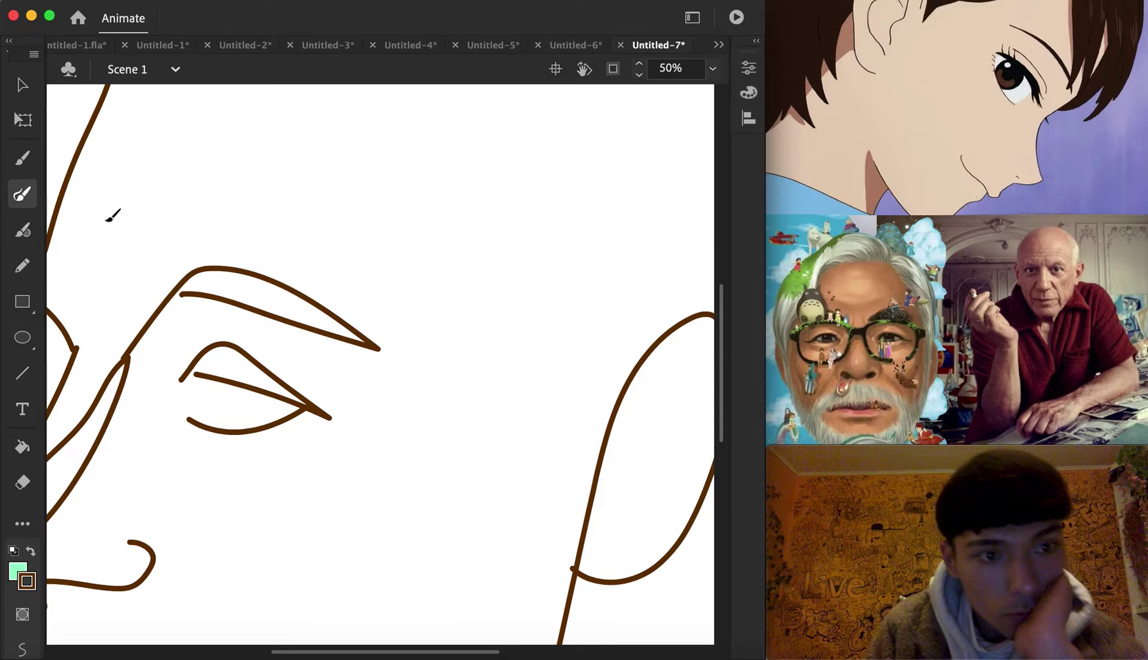
{"action": "scroll", "coordinate": [459, 337], "scroll_direction": "up", "scroll_amount": 5}
{"action": "scroll", "coordinate": [459, 336], "scroll_direction": "left", "scroll_amount": 3}
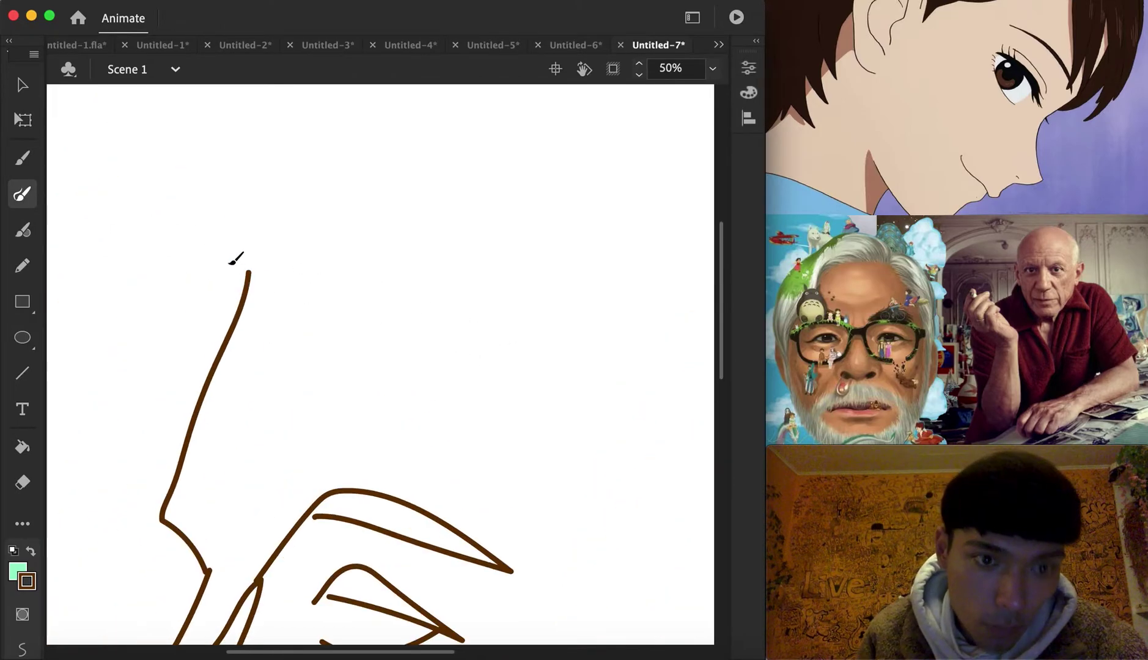
{"action": "scroll", "coordinate": [289, 318], "scroll_direction": "up", "scroll_amount": 3}
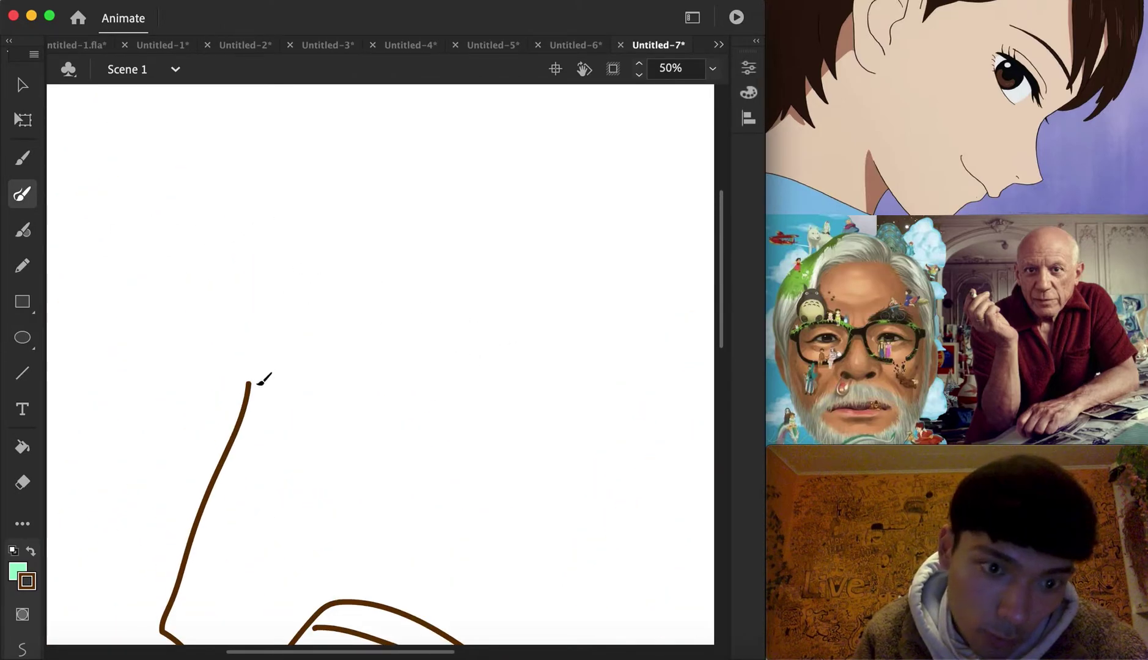
{"action": "mouse_move", "coordinate": [334, 216]}
{"action": "left_mouse_down"}
{"action": "mouse_move", "coordinate": [365, 232]}
{"action": "mouse_move", "coordinate": [311, 359]}
{"action": "mouse_move", "coordinate": [320, 322]}
{"action": "mouse_move", "coordinate": [251, 404]}
{"action": "mouse_move", "coordinate": [311, 373]}
{"action": "mouse_move", "coordinate": [338, 379]}
{"action": "left_mouse_up"}
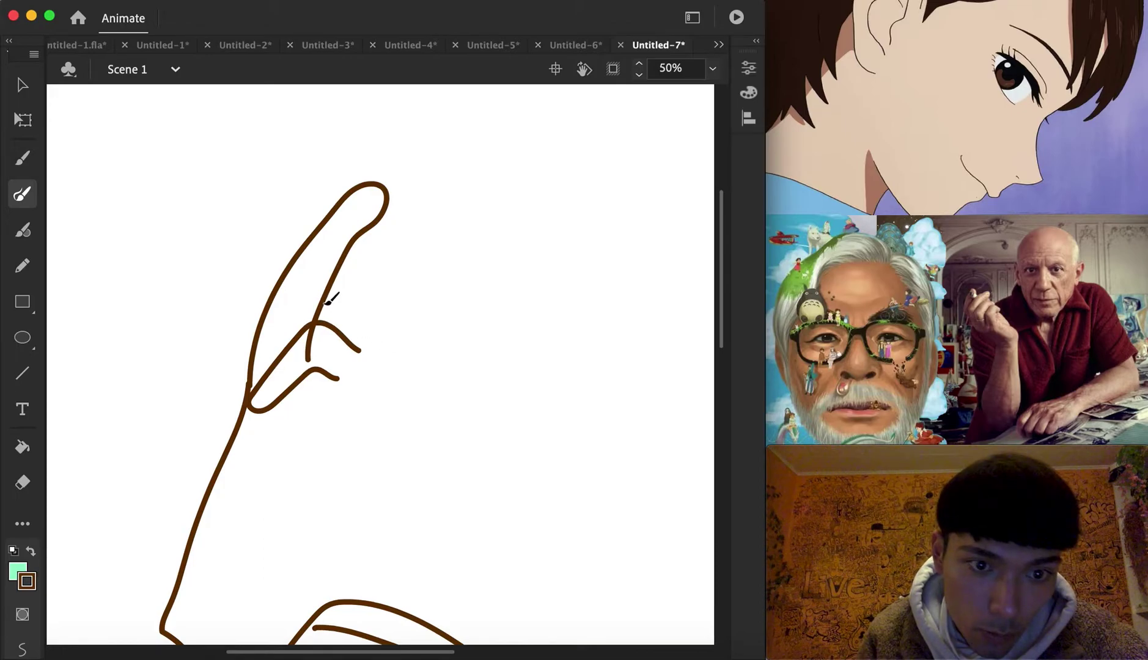
{"action": "left_click_drag", "start_coordinate": [383, 346], "coordinate": [371, 336]}
{"action": "mouse_move", "coordinate": [339, 378]}
{"action": "left_mouse_down"}
{"action": "mouse_move", "coordinate": [497, 359]}
{"action": "mouse_move", "coordinate": [582, 390]}
{"action": "mouse_move", "coordinate": [498, 337]}
{"action": "mouse_move", "coordinate": [534, 334]}
{"action": "mouse_move", "coordinate": [548, 291]}
{"action": "mouse_move", "coordinate": [503, 288]}
{"action": "mouse_move", "coordinate": [471, 310]}
{"action": "mouse_move", "coordinate": [439, 266]}
{"action": "mouse_move", "coordinate": [413, 286]}
{"action": "mouse_move", "coordinate": [446, 330]}
{"action": "mouse_move", "coordinate": [373, 334]}
{"action": "left_mouse_up"}
Step: Draw a tilted, rounded rectangular card held by the hand, with a small circle near its edge
{"action": "scroll", "coordinate": [440, 391], "scroll_direction": "right", "scroll_amount": 5}
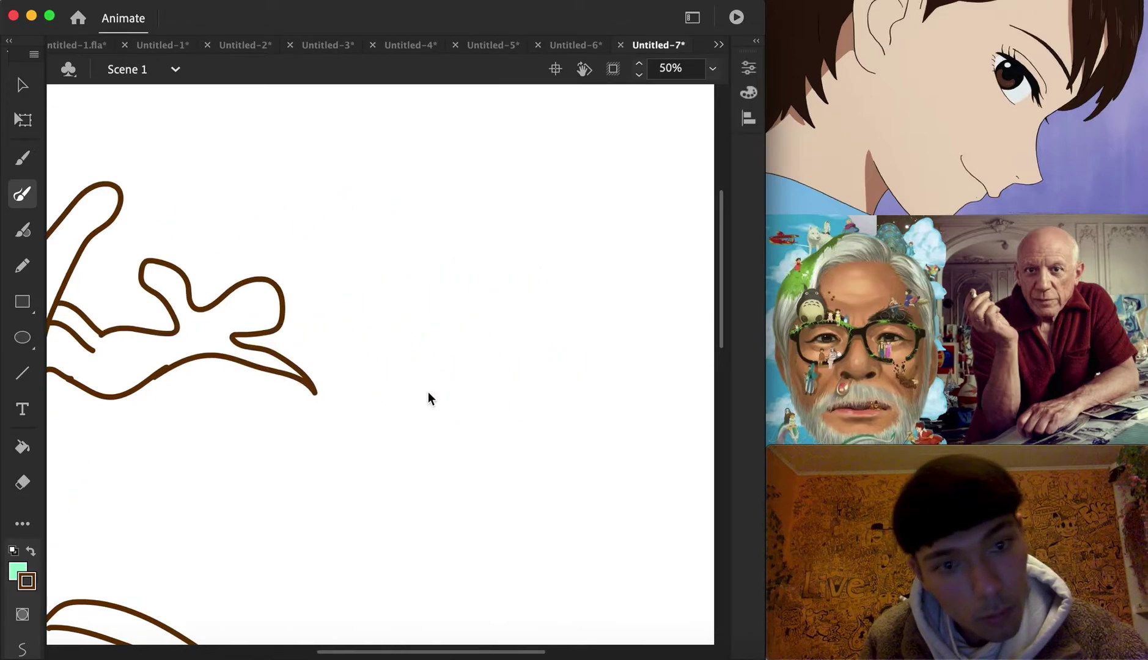
{"action": "scroll", "coordinate": [269, 348], "scroll_direction": "left", "scroll_amount": 1}
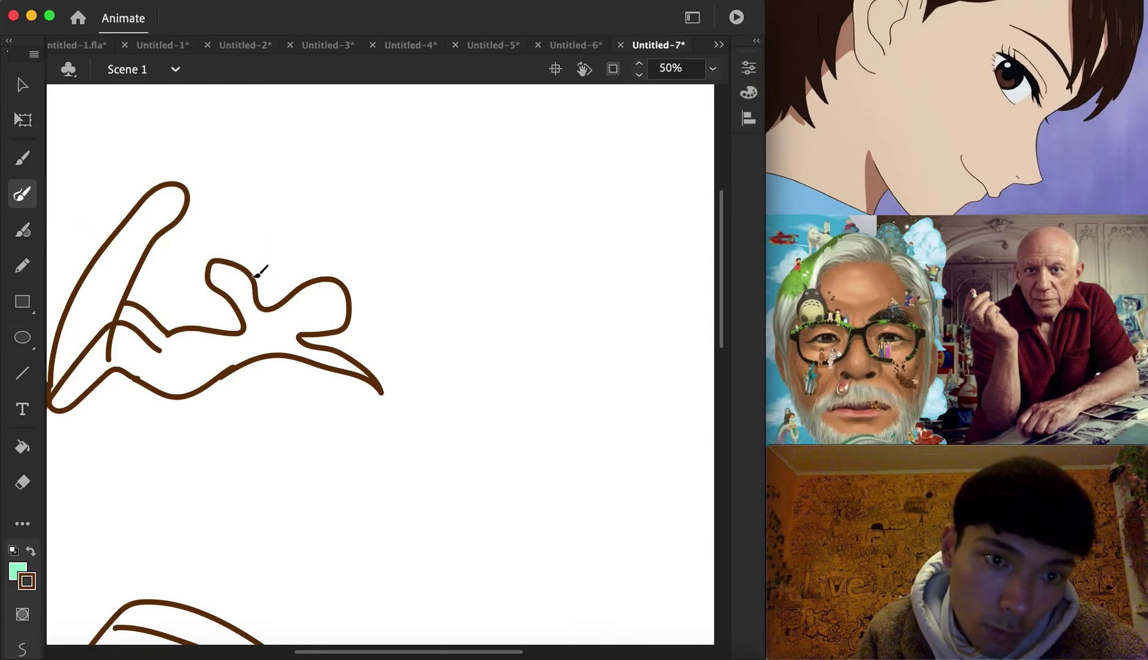
{"action": "left_click_drag", "start_coordinate": [366, 362], "coordinate": [366, 364]}
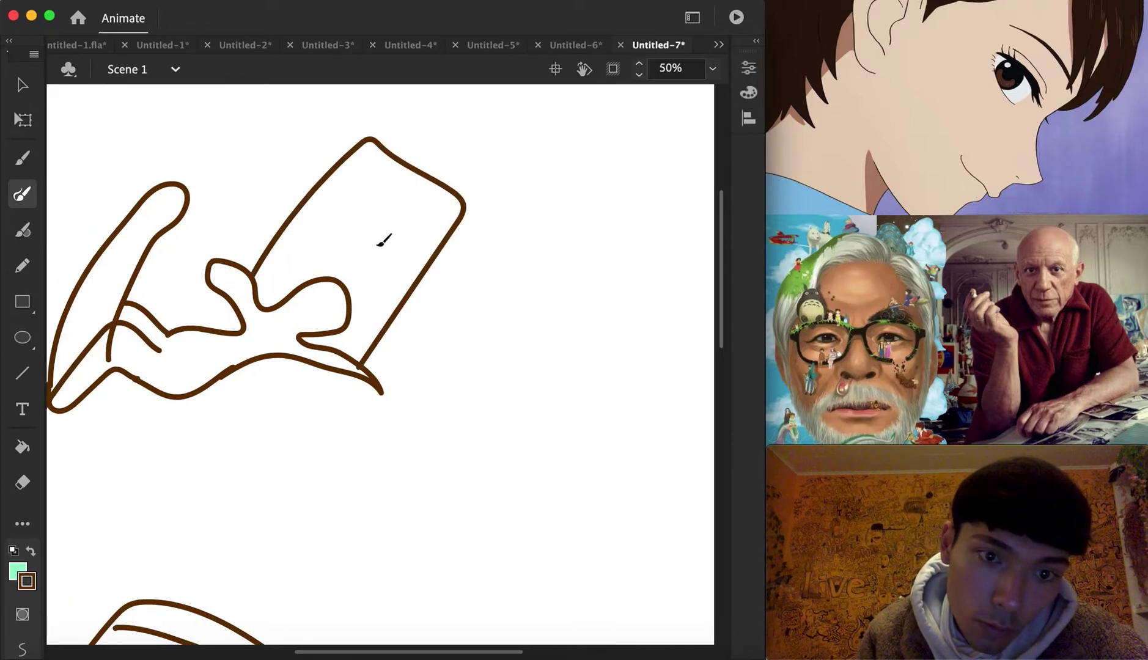
{"action": "left_click_drag", "start_coordinate": [389, 256], "coordinate": [392, 254]}
Step: Draw a hanging strand with forked, rounded ends below the hand, and a jagged hairline from it to the ear
{"action": "scroll", "coordinate": [422, 330], "scroll_direction": "down", "scroll_amount": 4}
{"action": "scroll", "coordinate": [422, 330], "scroll_direction": "right", "scroll_amount": 4}
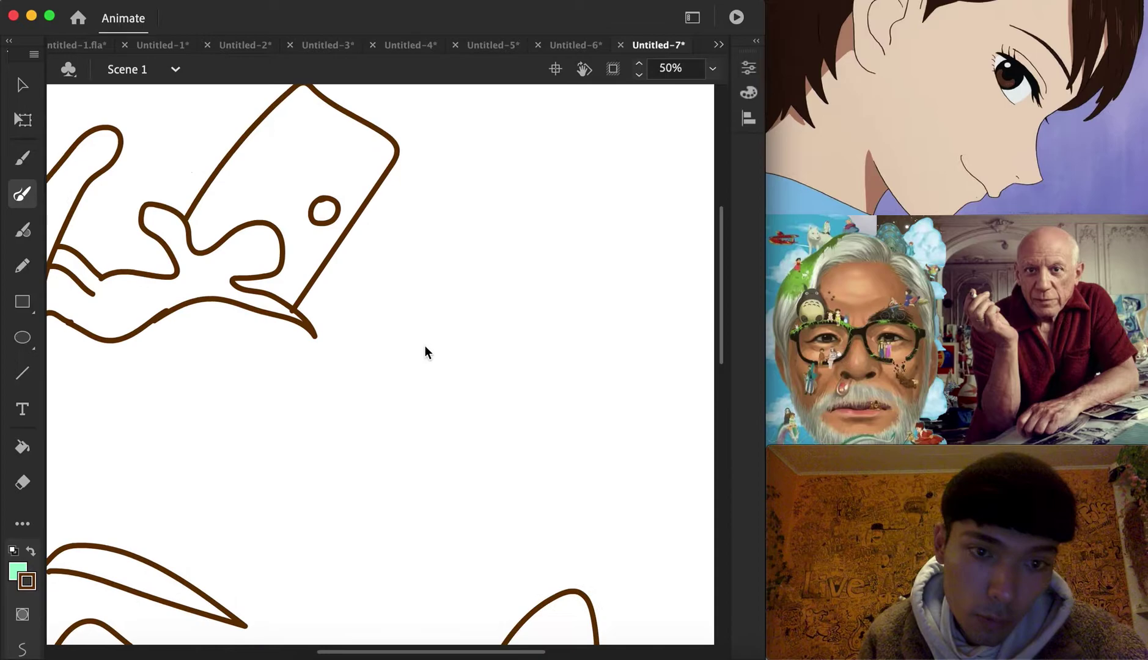
{"action": "scroll", "coordinate": [361, 306], "scroll_direction": "left", "scroll_amount": 4}
{"action": "scroll", "coordinate": [347, 287], "scroll_direction": "right", "scroll_amount": 2}
{"action": "scroll", "coordinate": [347, 287], "scroll_direction": "down", "scroll_amount": 2}
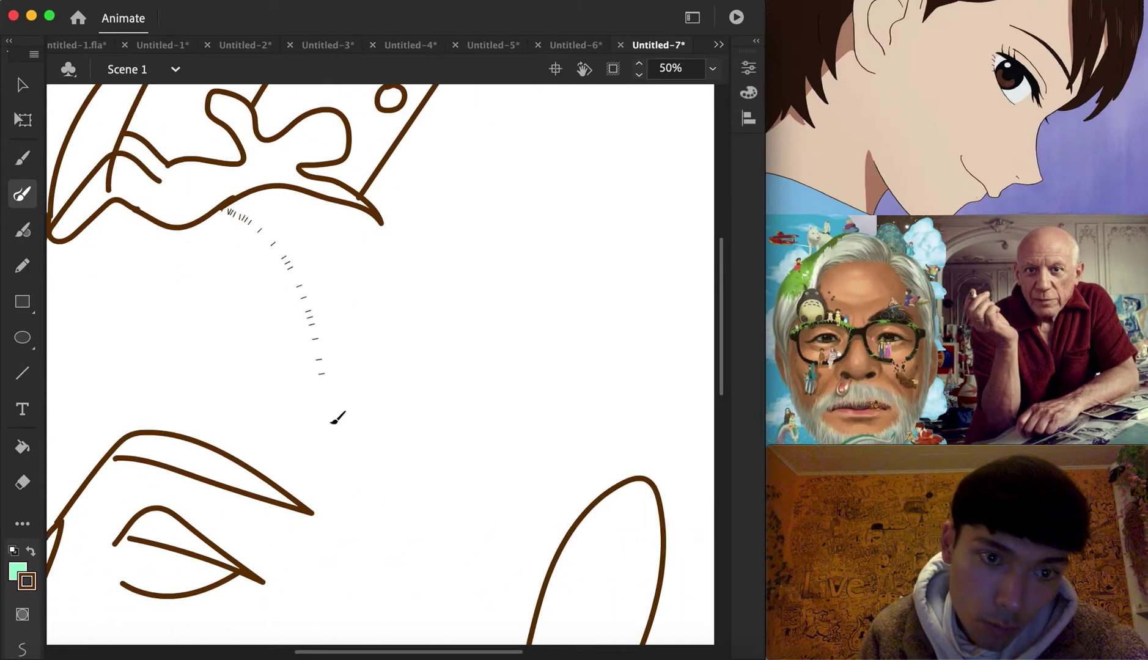
{"action": "mouse_move", "coordinate": [338, 417]}
{"action": "left_mouse_down"}
{"action": "mouse_move", "coordinate": [334, 331]}
{"action": "mouse_move", "coordinate": [368, 368]}
{"action": "mouse_move", "coordinate": [361, 322]}
{"action": "mouse_move", "coordinate": [436, 438]}
{"action": "mouse_move", "coordinate": [409, 329]}
{"action": "mouse_move", "coordinate": [305, 183]}
{"action": "left_mouse_up"}
{"action": "scroll", "coordinate": [379, 303], "scroll_direction": "right", "scroll_amount": 5}
{"action": "scroll", "coordinate": [378, 303], "scroll_direction": "down", "scroll_amount": 3}
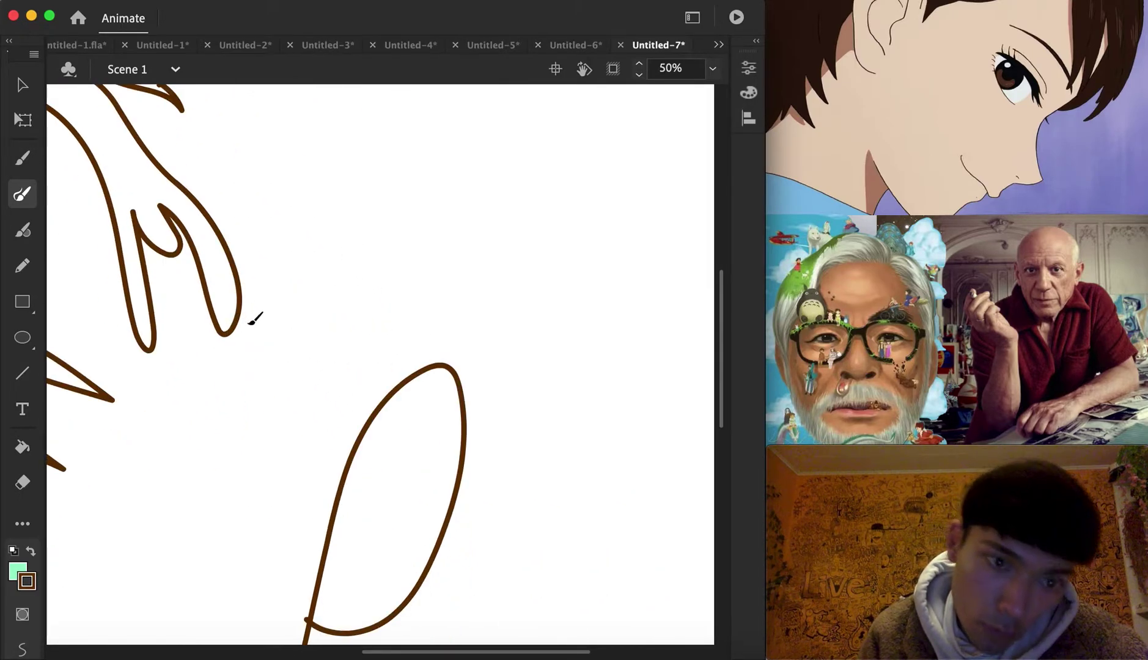
{"action": "mouse_move", "coordinate": [241, 319]}
{"action": "left_mouse_down"}
{"action": "mouse_move", "coordinate": [290, 386]}
{"action": "mouse_move", "coordinate": [272, 410]}
{"action": "mouse_move", "coordinate": [288, 455]}
{"action": "mouse_move", "coordinate": [351, 489]}
{"action": "left_mouse_up"}
Step: Draw zigzag hair spikes between the long finger and the card, plus a forked tuft above the card's upper edge
{"action": "scroll", "coordinate": [361, 417], "scroll_direction": "up", "scroll_amount": 10}
{"action": "scroll", "coordinate": [336, 338], "scroll_direction": "left", "scroll_amount": 10}
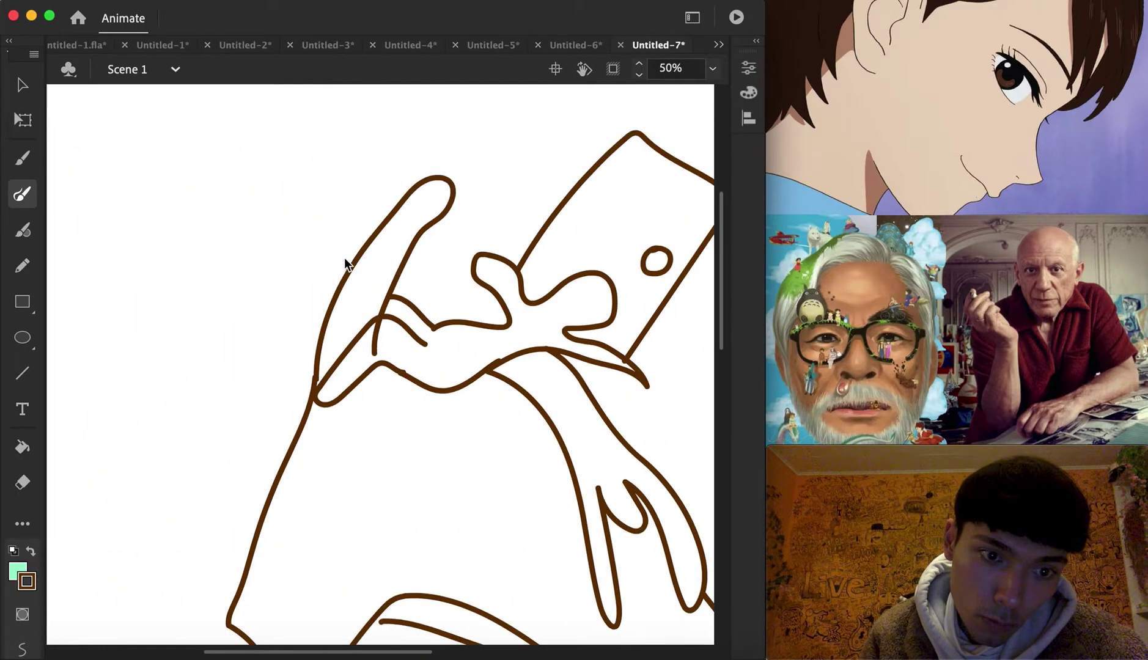
{"action": "scroll", "coordinate": [345, 264], "scroll_direction": "right", "scroll_amount": 5}
{"action": "scroll", "coordinate": [349, 239], "scroll_direction": "up", "scroll_amount": 2}
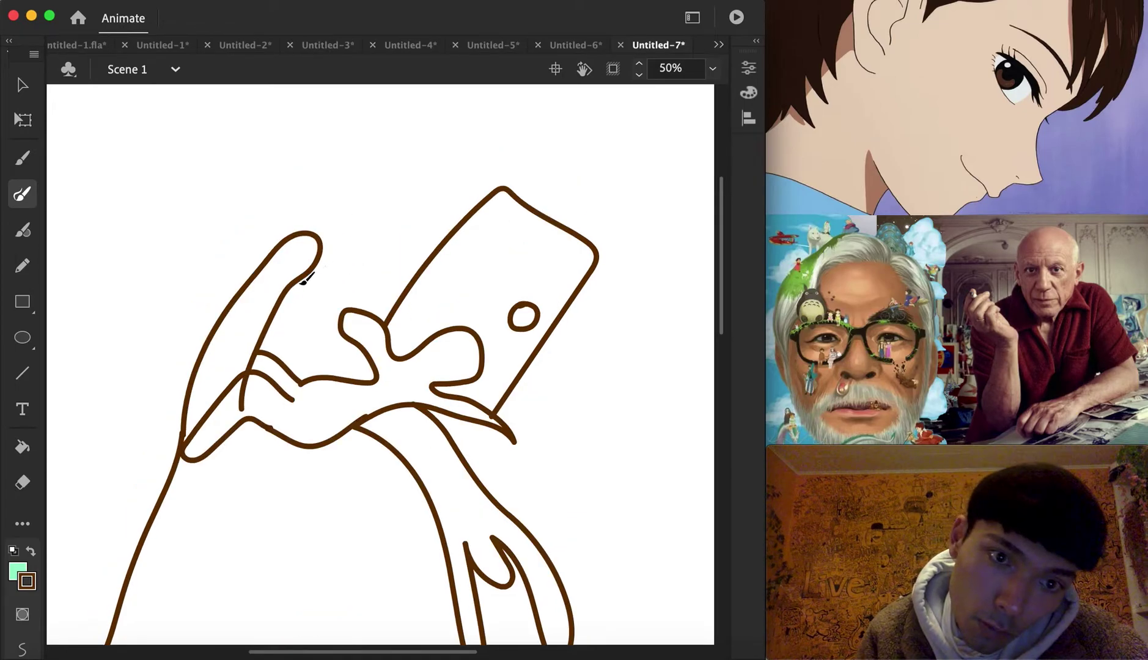
{"action": "mouse_move", "coordinate": [304, 282]}
{"action": "left_mouse_down"}
{"action": "mouse_move", "coordinate": [379, 302]}
{"action": "mouse_move", "coordinate": [366, 233]}
{"action": "mouse_move", "coordinate": [355, 265]}
{"action": "mouse_move", "coordinate": [318, 269]}
{"action": "left_mouse_up"}
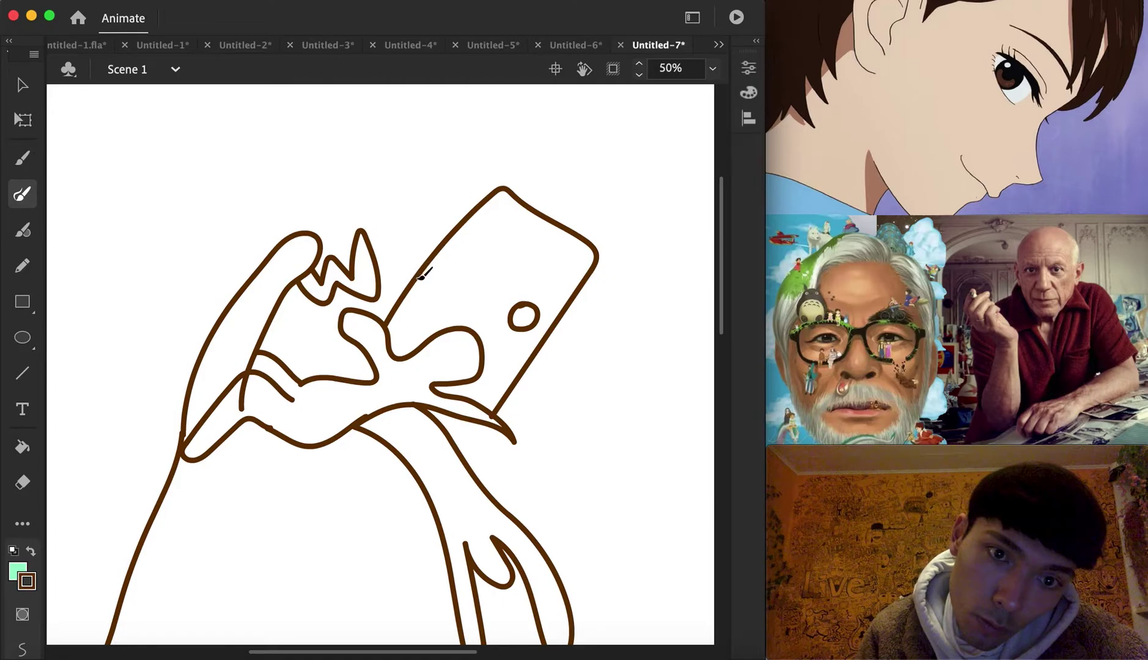
{"action": "mouse_move", "coordinate": [422, 275]}
{"action": "left_mouse_down"}
{"action": "mouse_move", "coordinate": [355, 227]}
{"action": "mouse_move", "coordinate": [349, 204]}
{"action": "mouse_move", "coordinate": [401, 246]}
{"action": "mouse_move", "coordinate": [407, 218]}
{"action": "mouse_move", "coordinate": [450, 240]}
{"action": "mouse_move", "coordinate": [421, 242]}
{"action": "mouse_move", "coordinate": [438, 251]}
{"action": "mouse_move", "coordinate": [501, 138]}
{"action": "mouse_move", "coordinate": [544, 120]}
{"action": "mouse_move", "coordinate": [509, 154]}
{"action": "mouse_move", "coordinate": [557, 152]}
{"action": "left_mouse_up"}
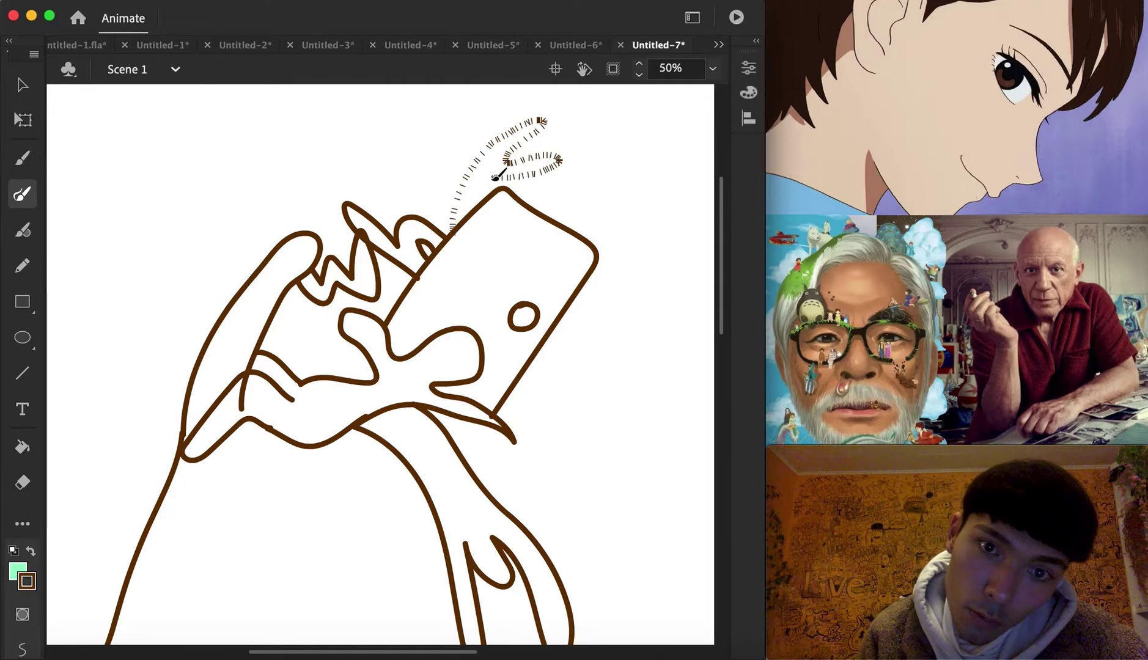
{"action": "left_click_drag", "start_coordinate": [477, 210], "coordinate": [474, 206]}
Step: Draw the spiky hair outline at the back of the head, from the card's upper edge down to the hanging strand
{"action": "scroll", "coordinate": [465, 318], "scroll_direction": "down", "scroll_amount": 5}
{"action": "scroll", "coordinate": [466, 318], "scroll_direction": "up", "scroll_amount": 5}
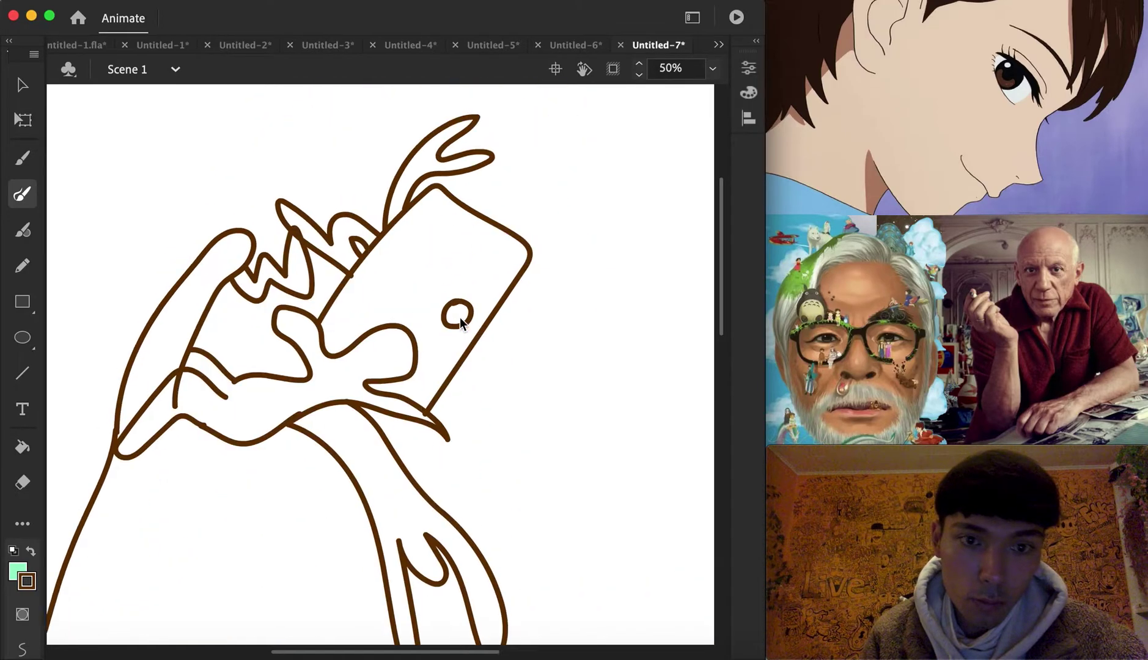
{"action": "scroll", "coordinate": [458, 315], "scroll_direction": "right", "scroll_amount": 5}
{"action": "scroll", "coordinate": [458, 315], "scroll_direction": "down", "scroll_amount": 3}
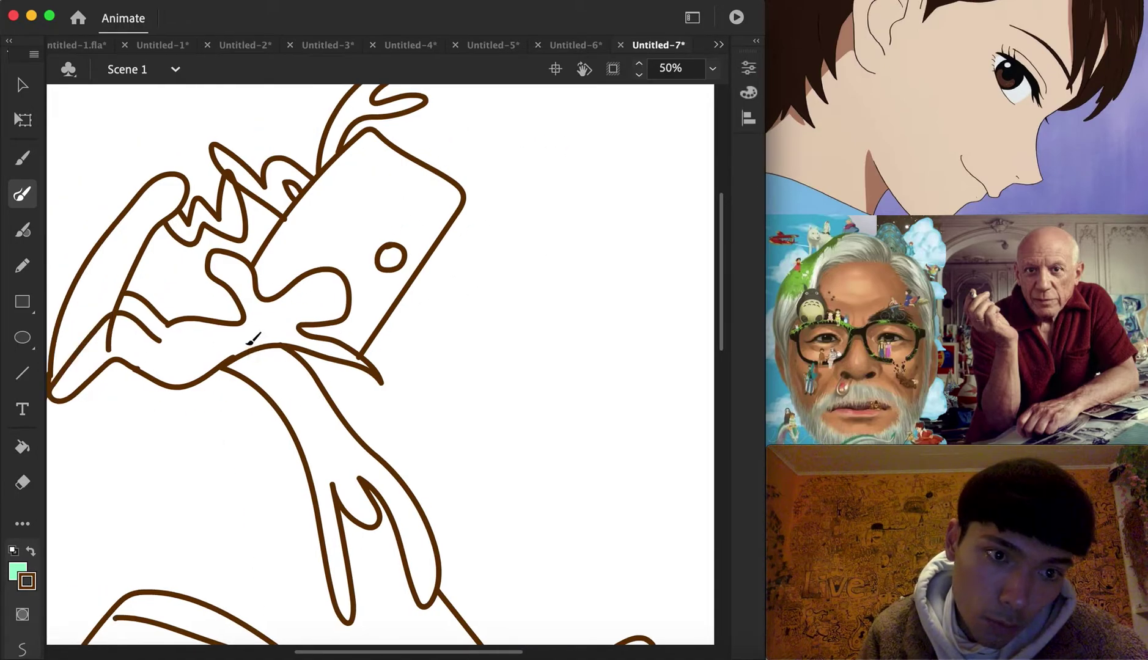
{"action": "scroll", "coordinate": [243, 342], "scroll_direction": "right", "scroll_amount": 5}
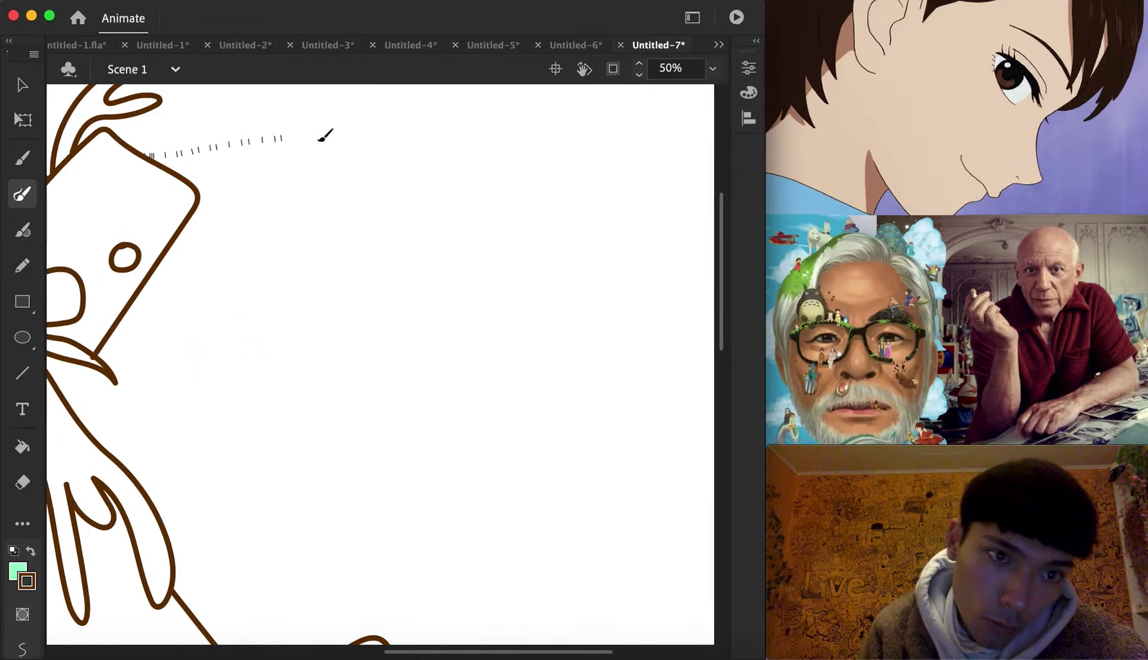
{"action": "mouse_move", "coordinate": [320, 139]}
{"action": "left_mouse_down"}
{"action": "mouse_move", "coordinate": [246, 199]}
{"action": "mouse_move", "coordinate": [185, 287]}
{"action": "mouse_move", "coordinate": [206, 372]}
{"action": "mouse_move", "coordinate": [153, 391]}
{"action": "mouse_move", "coordinate": [141, 442]}
{"action": "mouse_move", "coordinate": [98, 441]}
{"action": "left_mouse_up"}
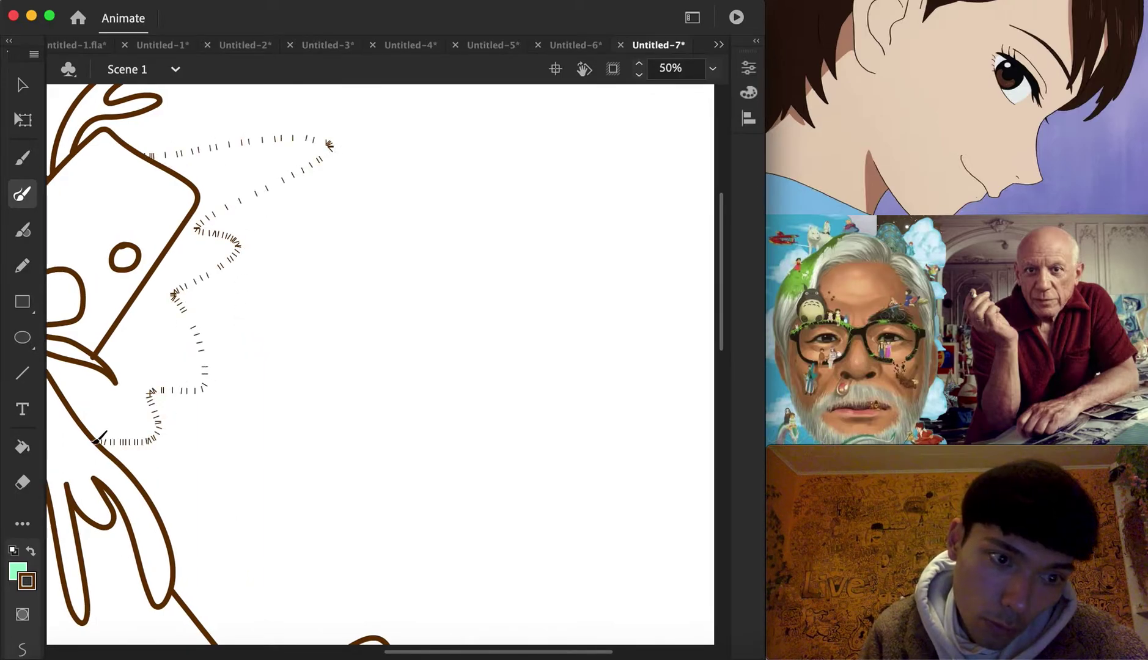
{"action": "scroll", "coordinate": [257, 382], "scroll_direction": "down", "scroll_amount": 6}
{"action": "scroll", "coordinate": [257, 379], "scroll_direction": "up", "scroll_amount": 4}
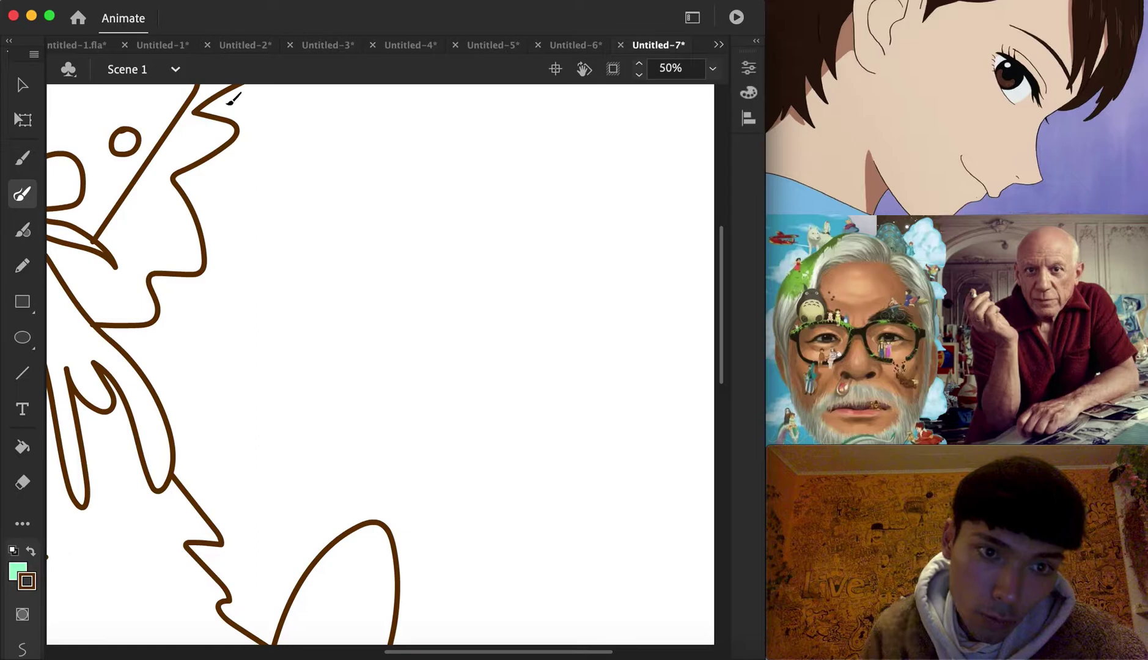
{"action": "scroll", "coordinate": [234, 99], "scroll_direction": "up", "scroll_amount": 1}
Step: Draw the back of the head from the pointed tuft behind the card down to jagged hair tips, and close it at the jawline below the ear
{"action": "left_click", "coordinate": [718, 44]}
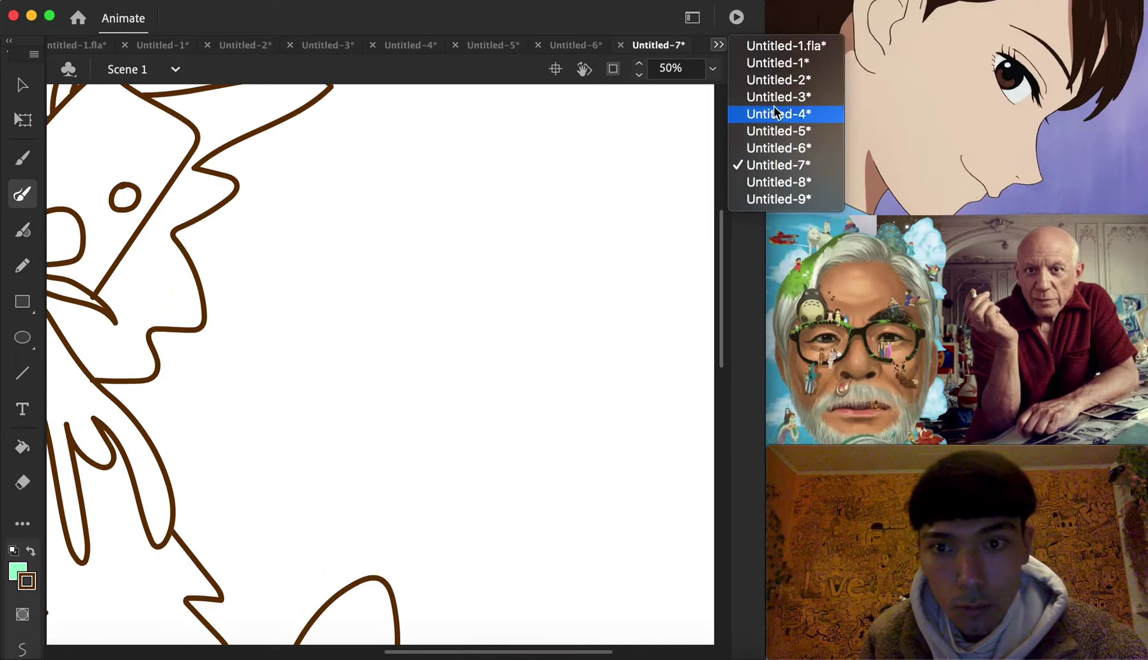
{"action": "left_click", "coordinate": [713, 69]}
{"action": "left_click", "coordinate": [713, 68]}
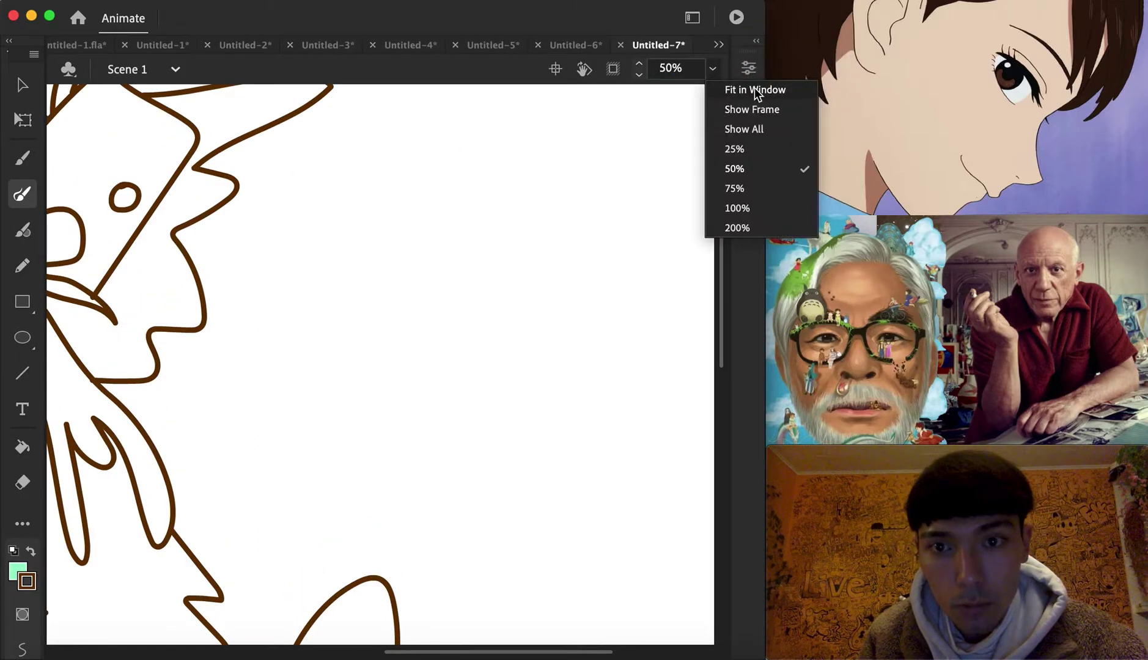
{"action": "left_click", "coordinate": [756, 90]}
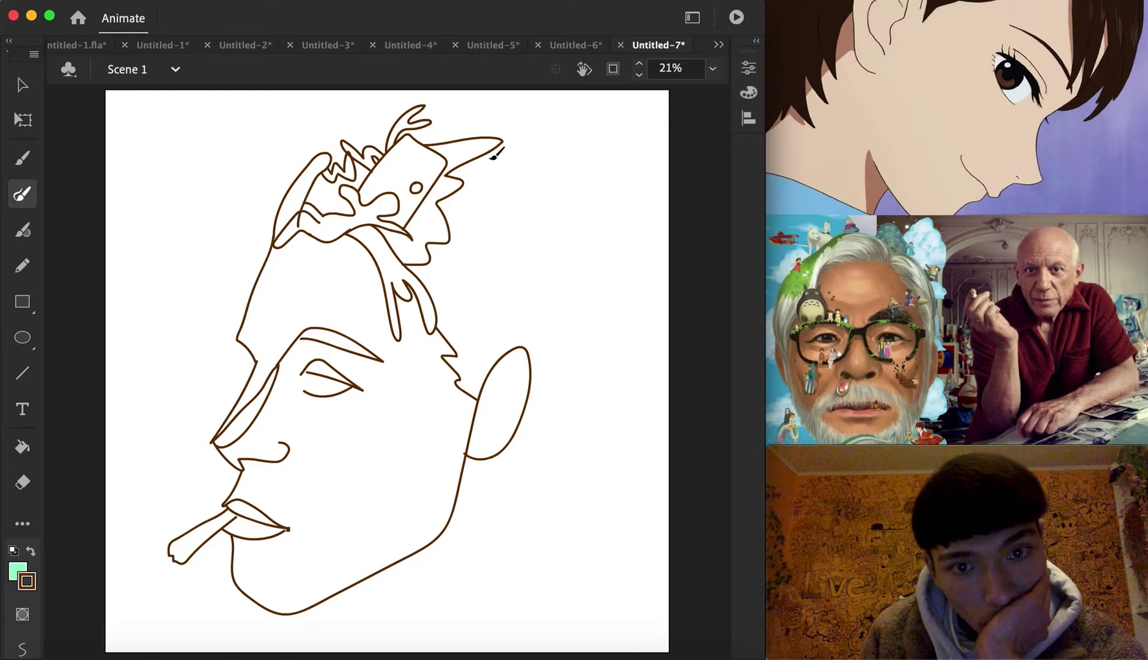
{"action": "mouse_move", "coordinate": [599, 209]}
{"action": "left_mouse_down"}
{"action": "mouse_move", "coordinate": [603, 433]}
{"action": "mouse_move", "coordinate": [602, 480]}
{"action": "left_mouse_up"}
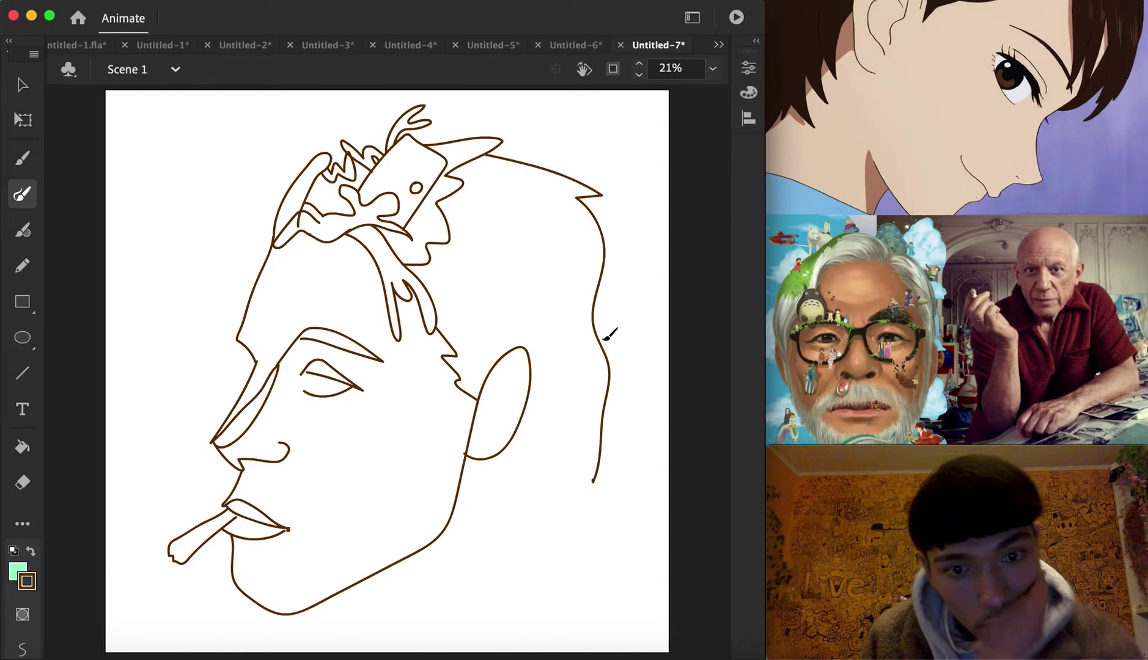
{"action": "key", "text": "super+z"}
{"action": "mouse_move", "coordinate": [489, 156]}
{"action": "left_mouse_down"}
{"action": "mouse_move", "coordinate": [601, 242]}
{"action": "mouse_move", "coordinate": [624, 324]}
{"action": "mouse_move", "coordinate": [598, 391]}
{"action": "mouse_move", "coordinate": [591, 483]}
{"action": "left_mouse_up"}
{"action": "mouse_move", "coordinate": [578, 527]}
{"action": "left_mouse_down"}
{"action": "mouse_move", "coordinate": [545, 526]}
{"action": "mouse_move", "coordinate": [522, 547]}
{"action": "mouse_move", "coordinate": [480, 516]}
{"action": "mouse_move", "coordinate": [462, 477]}
{"action": "left_mouse_up"}
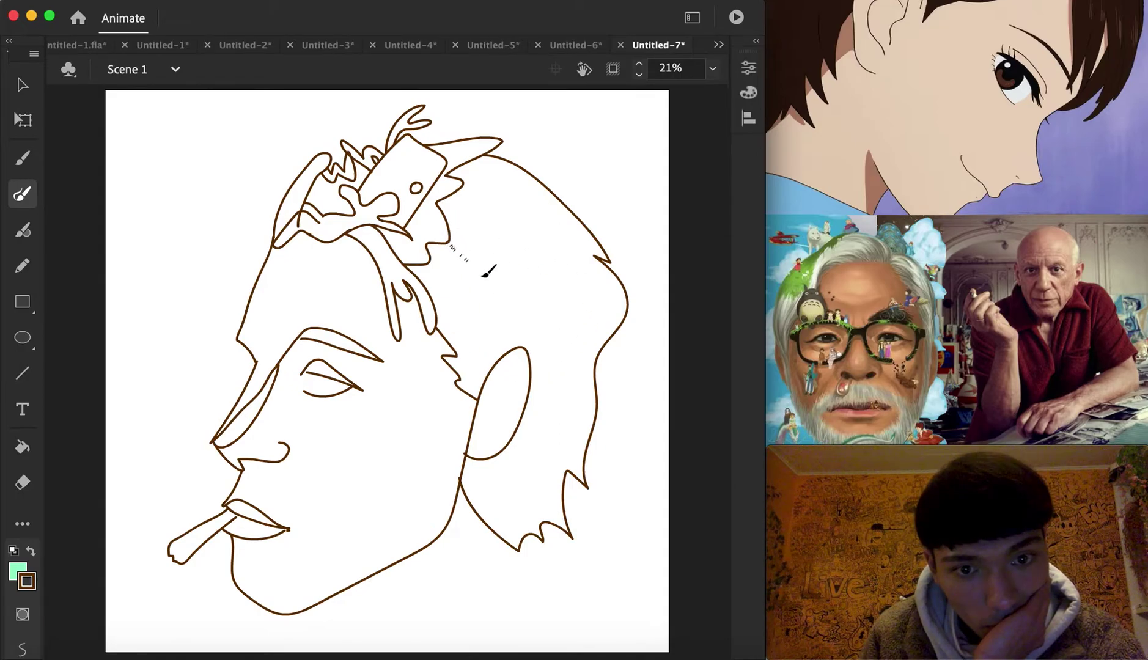
Step: Draw long winding loops inside the hair at the back of the head, and adjust the cigarette's end at the lips
{"action": "mouse_move", "coordinate": [483, 276]}
{"action": "left_mouse_down"}
{"action": "mouse_move", "coordinate": [469, 247]}
{"action": "mouse_move", "coordinate": [545, 293]}
{"action": "mouse_move", "coordinate": [508, 240]}
{"action": "left_mouse_up"}
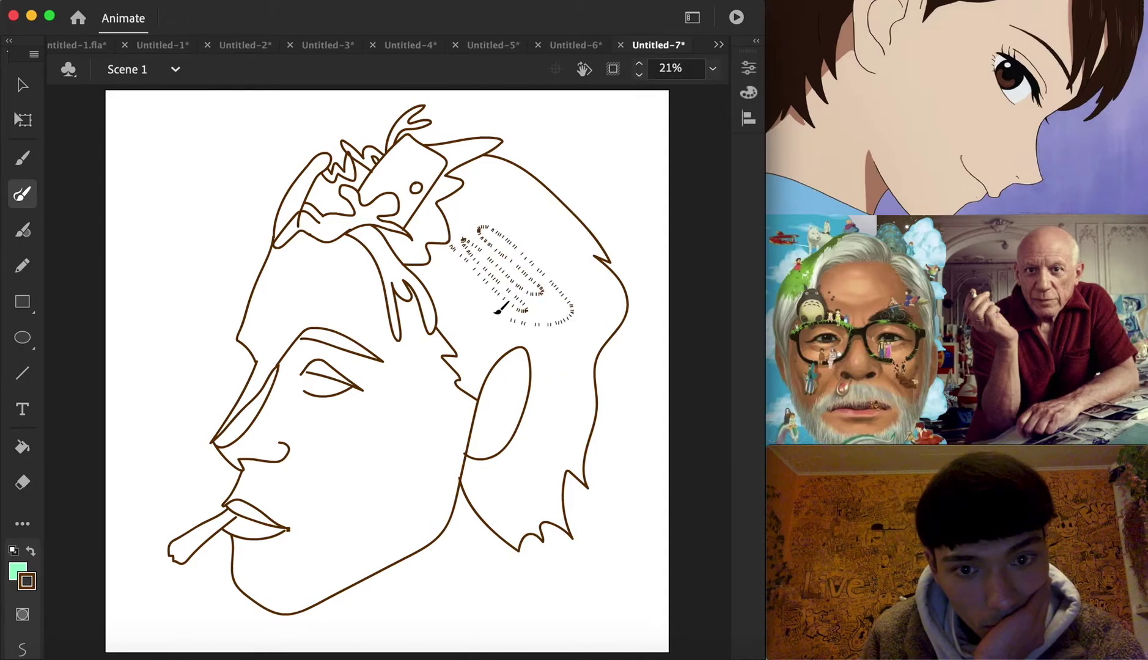
{"action": "mouse_move", "coordinate": [568, 269]}
{"action": "left_mouse_down"}
{"action": "mouse_move", "coordinate": [529, 205]}
{"action": "mouse_move", "coordinate": [491, 205]}
{"action": "mouse_move", "coordinate": [525, 243]}
{"action": "mouse_move", "coordinate": [495, 228]}
{"action": "mouse_move", "coordinate": [518, 187]}
{"action": "left_mouse_up"}
{"action": "left_click_drag", "start_coordinate": [577, 272], "coordinate": [611, 314]}
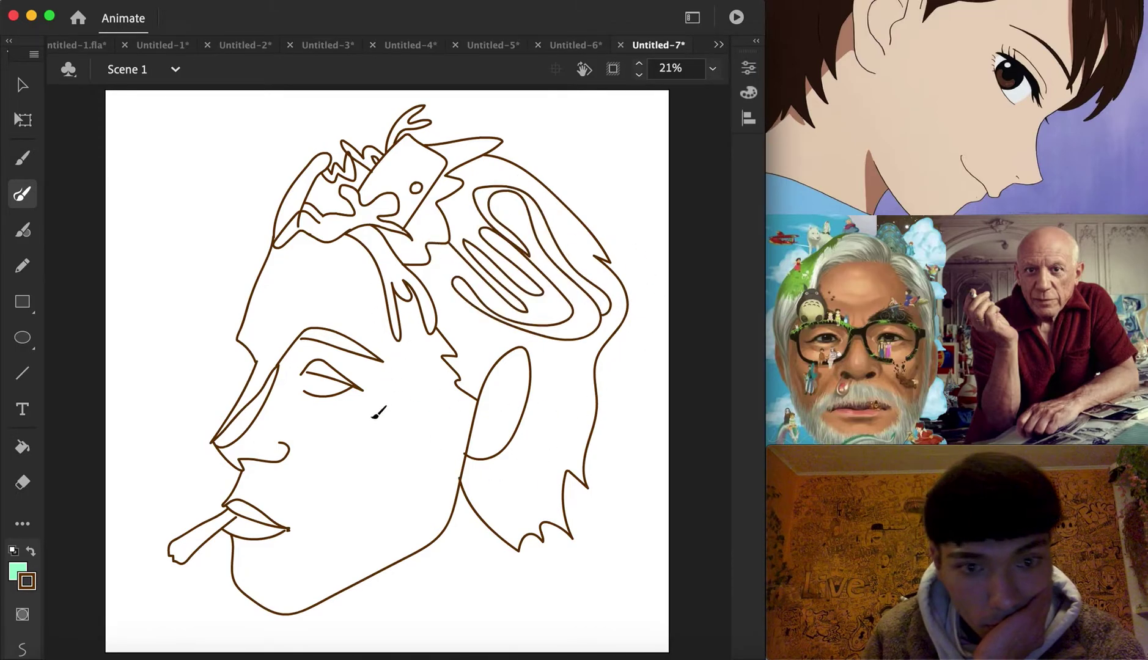
{"action": "key", "text": "v"}
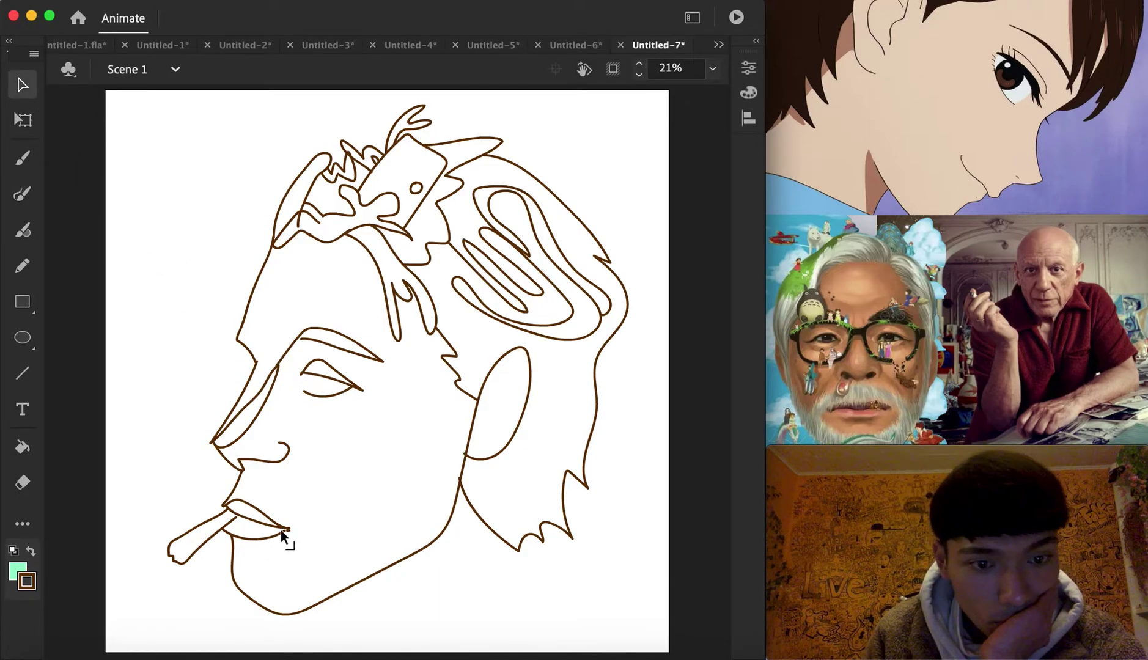
{"action": "left_click_drag", "start_coordinate": [234, 530], "coordinate": [234, 515]}
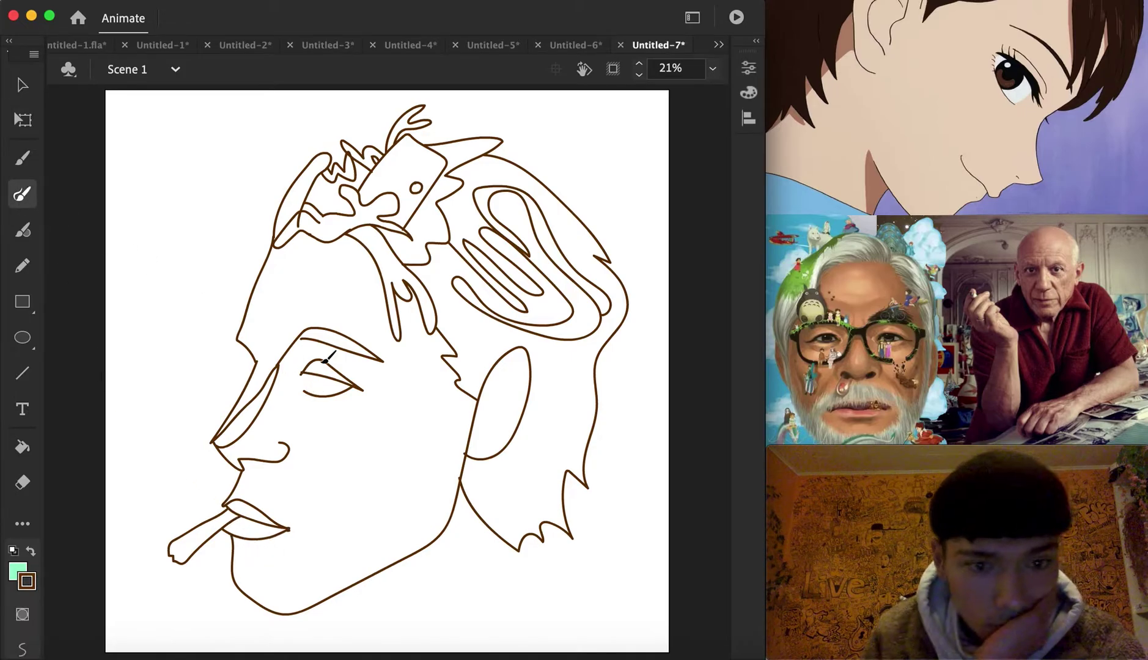
Step: Draw a small human figure rising from the ear's upper edge, with an outstretched arm holding a small box
{"action": "left_click", "coordinate": [714, 68]}
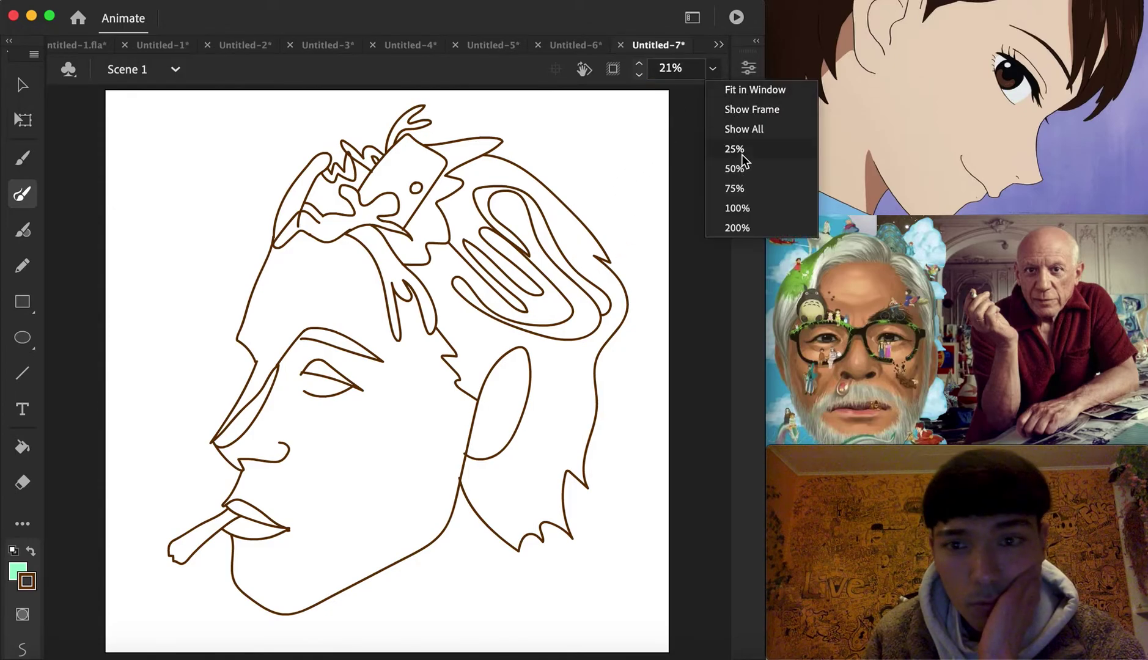
{"action": "left_click", "coordinate": [734, 190]}
{"action": "scroll", "coordinate": [642, 290], "scroll_direction": "right", "scroll_amount": 5}
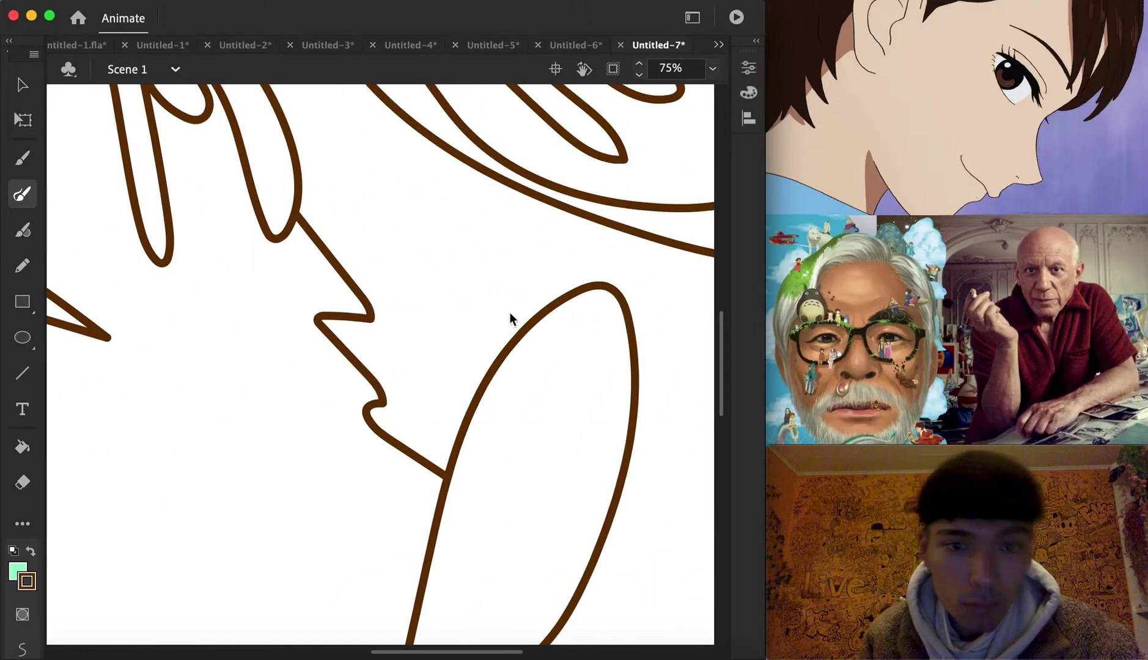
{"action": "mouse_move", "coordinate": [550, 270]}
{"action": "left_mouse_down"}
{"action": "mouse_move", "coordinate": [512, 217]}
{"action": "mouse_move", "coordinate": [457, 332]}
{"action": "mouse_move", "coordinate": [505, 283]}
{"action": "left_mouse_up"}
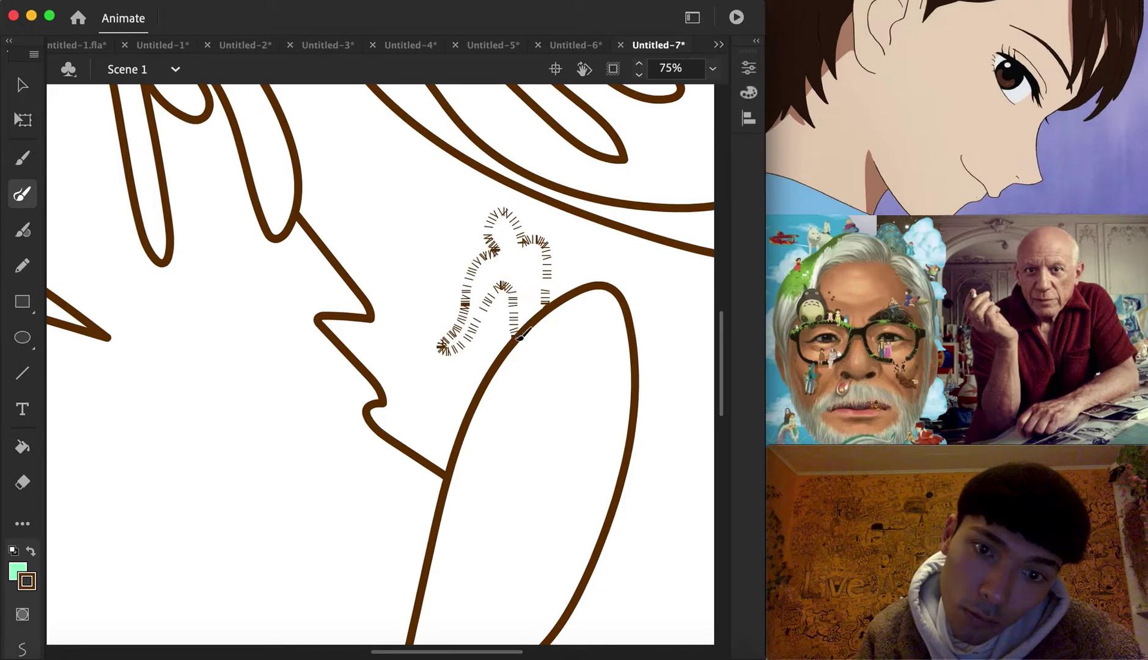
{"action": "left_click_drag", "start_coordinate": [520, 336], "coordinate": [521, 336]}
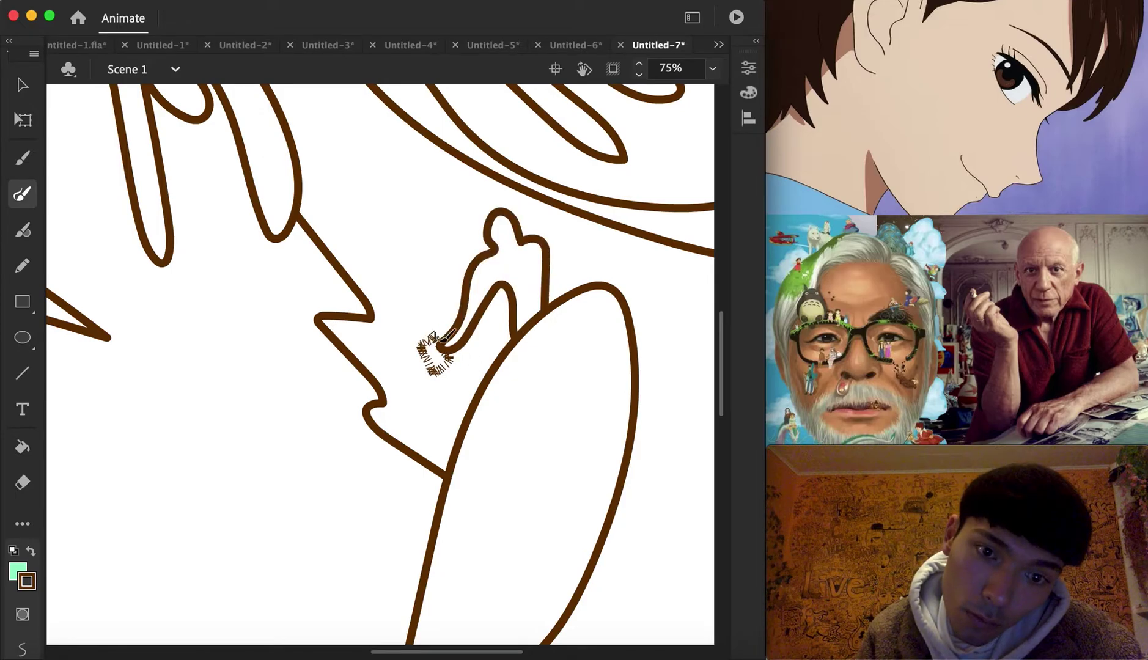
Step: Draw an airplane emerging from behind the ear, with a rounded fuselage and one wing on each side
{"action": "scroll", "coordinate": [436, 349], "scroll_direction": "down", "scroll_amount": 5}
{"action": "scroll", "coordinate": [435, 350], "scroll_direction": "right", "scroll_amount": 5}
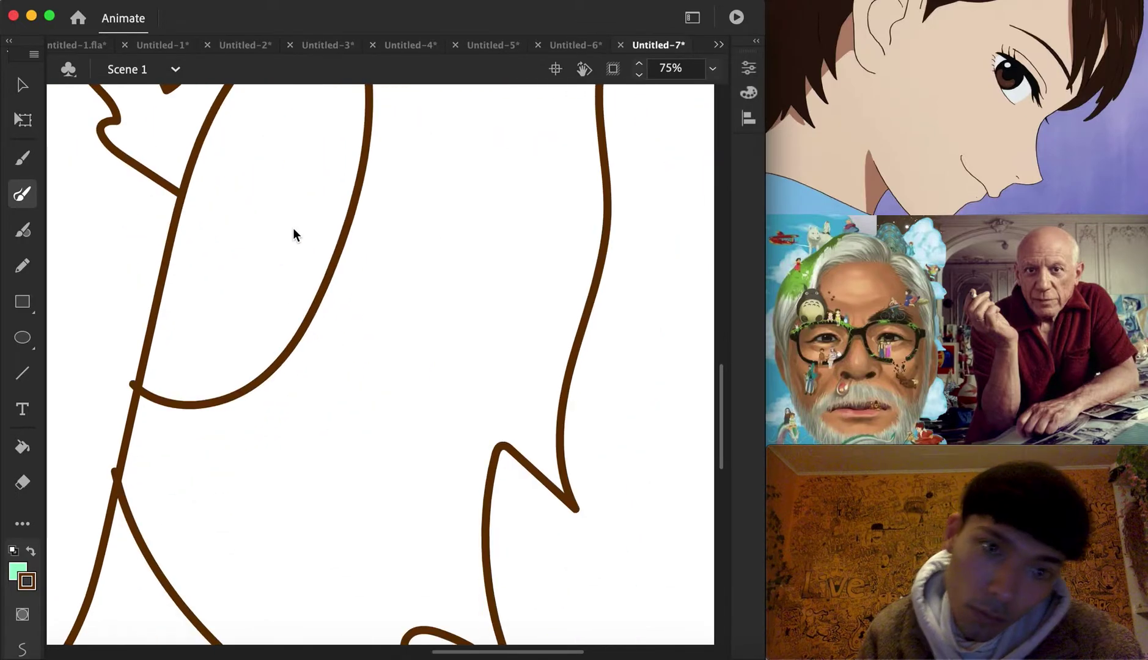
{"action": "scroll", "coordinate": [293, 228], "scroll_direction": "up", "scroll_amount": 5}
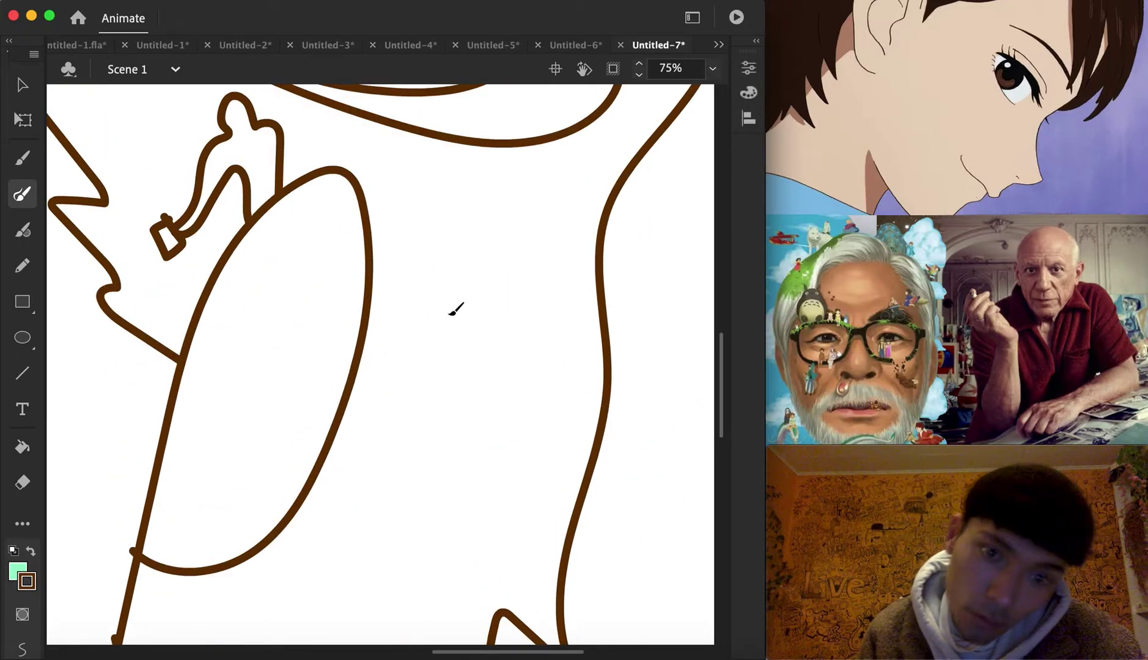
{"action": "left_click_drag", "start_coordinate": [351, 413], "coordinate": [352, 413]}
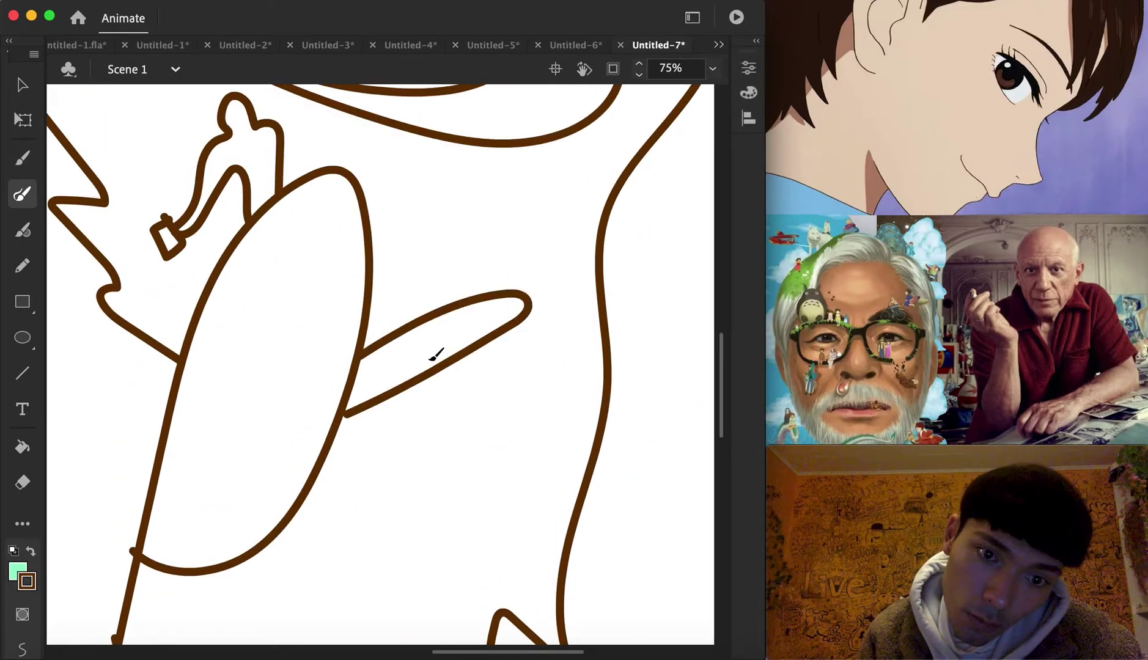
{"action": "mouse_move", "coordinate": [422, 356]}
{"action": "left_mouse_down"}
{"action": "mouse_move", "coordinate": [441, 389]}
{"action": "mouse_move", "coordinate": [447, 354]}
{"action": "left_mouse_up"}
{"action": "left_click_drag", "start_coordinate": [388, 282], "coordinate": [431, 321]}
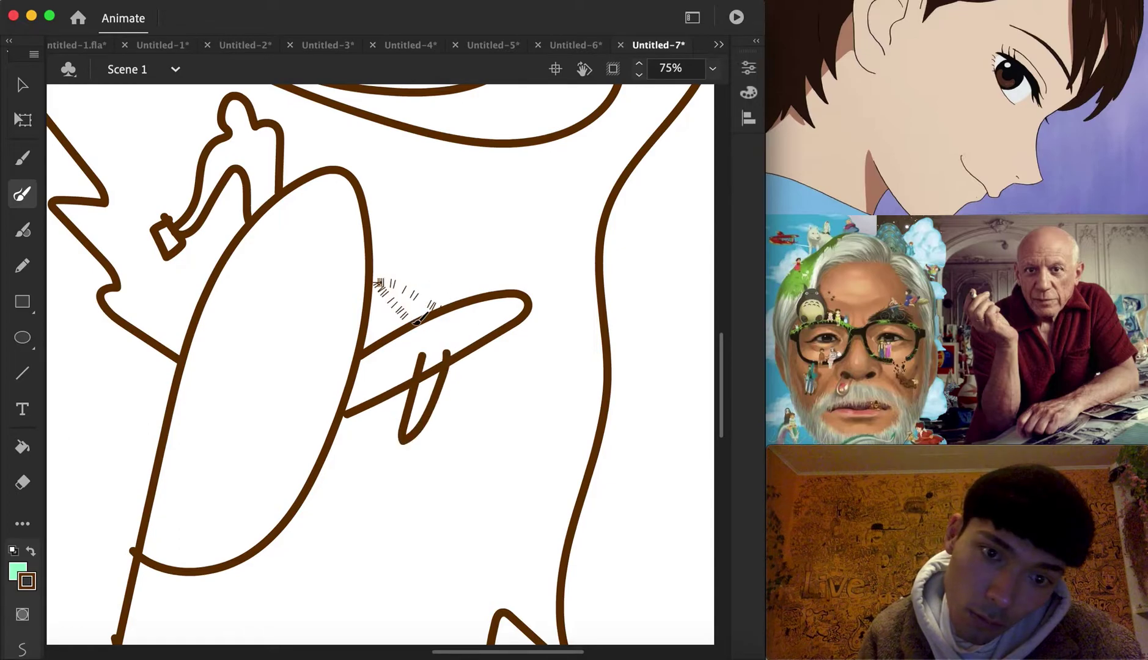
Step: Draw a curved globe edge across the hair at the nape, with three irregular continent shapes inside it
{"action": "scroll", "coordinate": [520, 327], "scroll_direction": "down", "scroll_amount": 5}
{"action": "scroll", "coordinate": [520, 327], "scroll_direction": "right", "scroll_amount": 2}
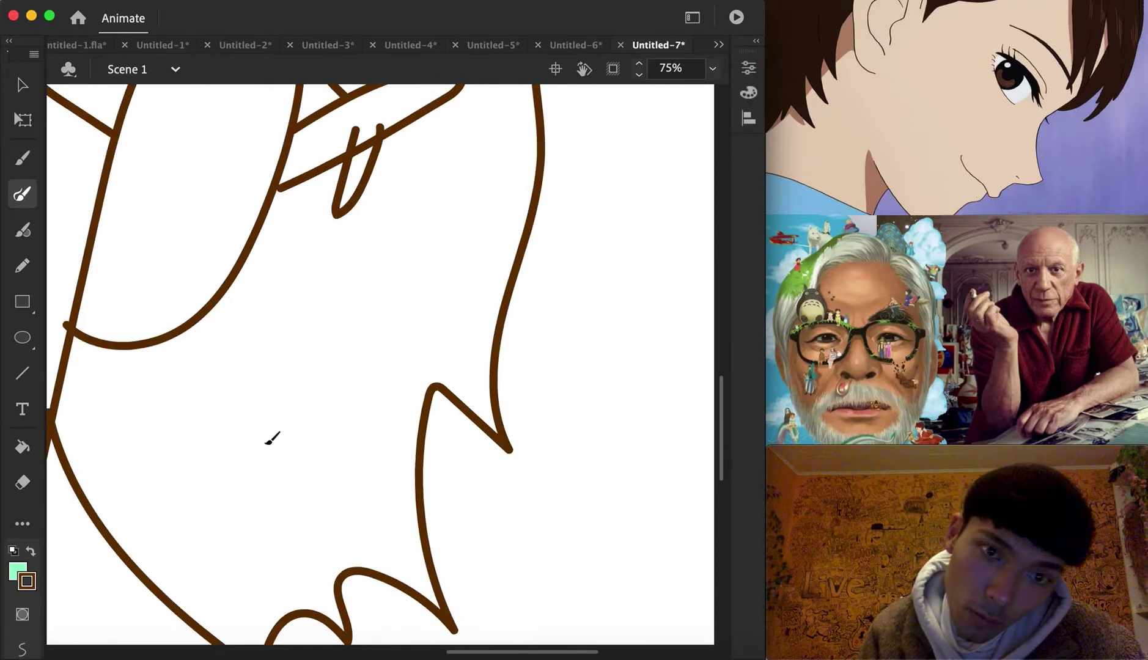
{"action": "mouse_move", "coordinate": [476, 280]}
{"action": "left_mouse_down"}
{"action": "mouse_move", "coordinate": [245, 361]}
{"action": "mouse_move", "coordinate": [183, 501]}
{"action": "mouse_move", "coordinate": [189, 621]}
{"action": "left_mouse_up"}
{"action": "mouse_move", "coordinate": [330, 423]}
{"action": "left_mouse_down"}
{"action": "mouse_move", "coordinate": [361, 367]}
{"action": "mouse_move", "coordinate": [354, 299]}
{"action": "left_mouse_up"}
{"action": "mouse_move", "coordinate": [194, 468]}
{"action": "left_mouse_down"}
{"action": "mouse_move", "coordinate": [333, 502]}
{"action": "mouse_move", "coordinate": [305, 542]}
{"action": "mouse_move", "coordinate": [252, 569]}
{"action": "mouse_move", "coordinate": [207, 589]}
{"action": "mouse_move", "coordinate": [190, 565]}
{"action": "left_mouse_up"}
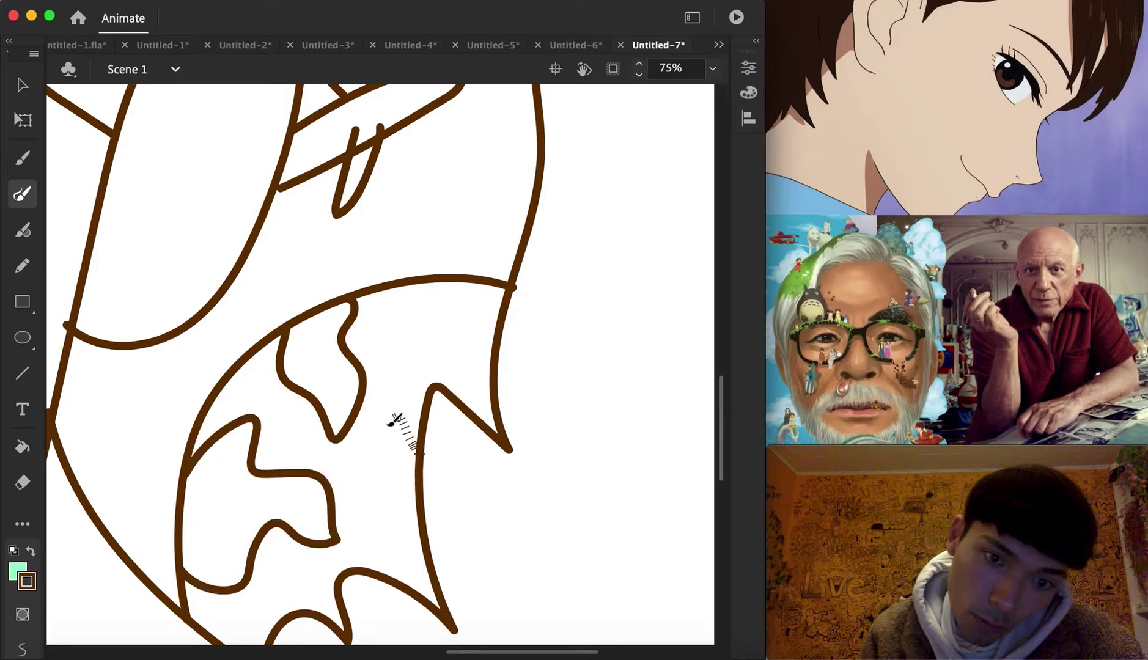
{"action": "mouse_move", "coordinate": [391, 422]}
{"action": "left_mouse_down"}
{"action": "mouse_move", "coordinate": [401, 525]}
{"action": "mouse_move", "coordinate": [426, 502]}
{"action": "left_mouse_up"}
Step: Delete the fuselage line segment that crosses the airplane's lower wing
{"action": "key", "text": "v"}
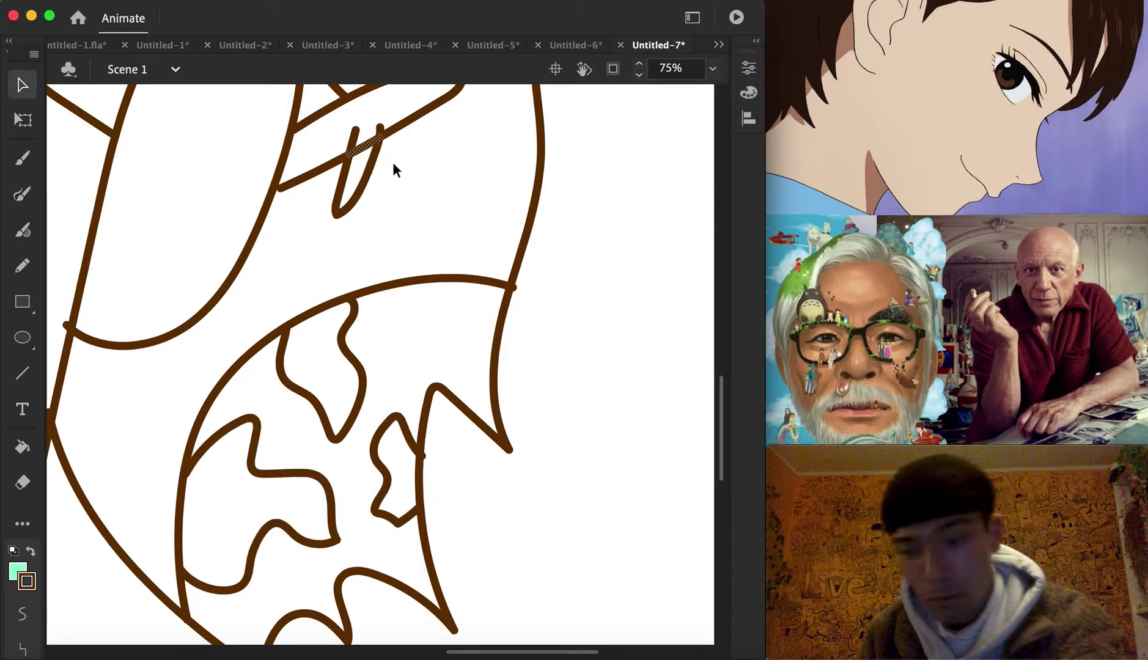
{"action": "left_click", "coordinate": [714, 69]}
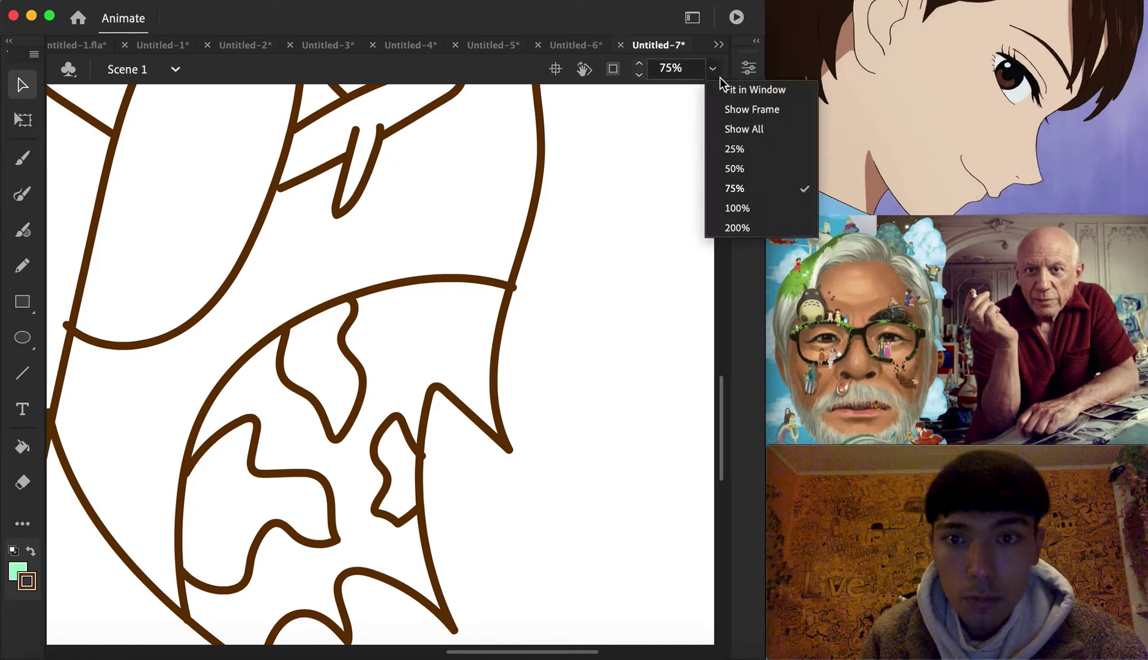
{"action": "left_click", "coordinate": [745, 92]}
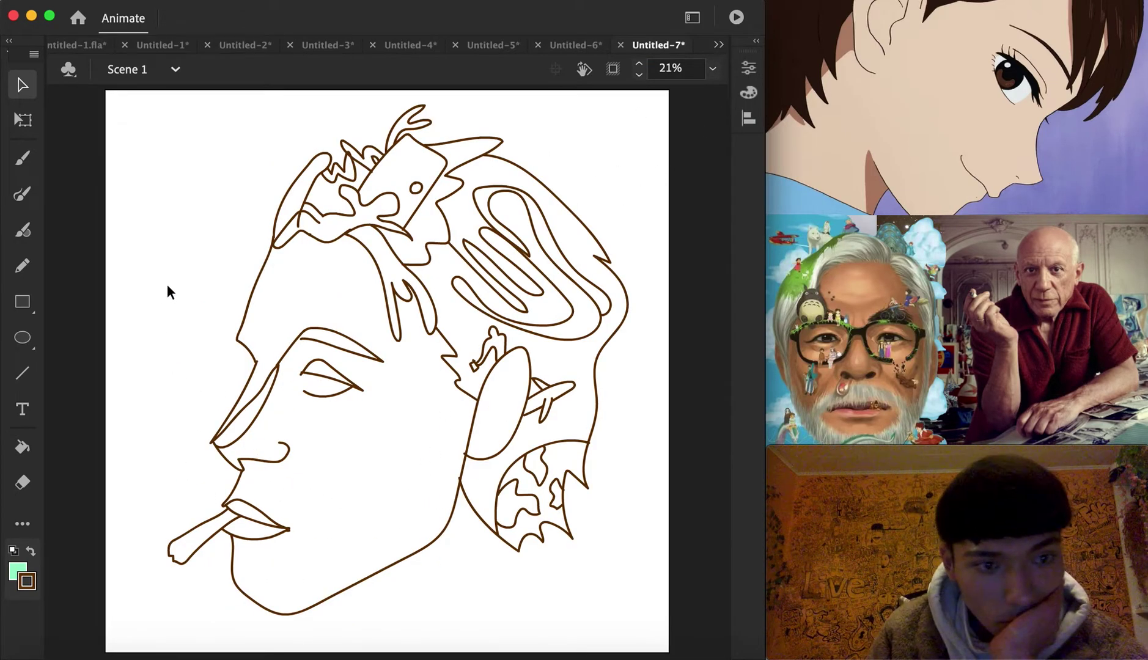
Step: Close the front of the eye with a curve and draw the iris and pupil beneath the upper lid
{"action": "left_click", "coordinate": [713, 69]}
{"action": "left_click", "coordinate": [737, 169]}
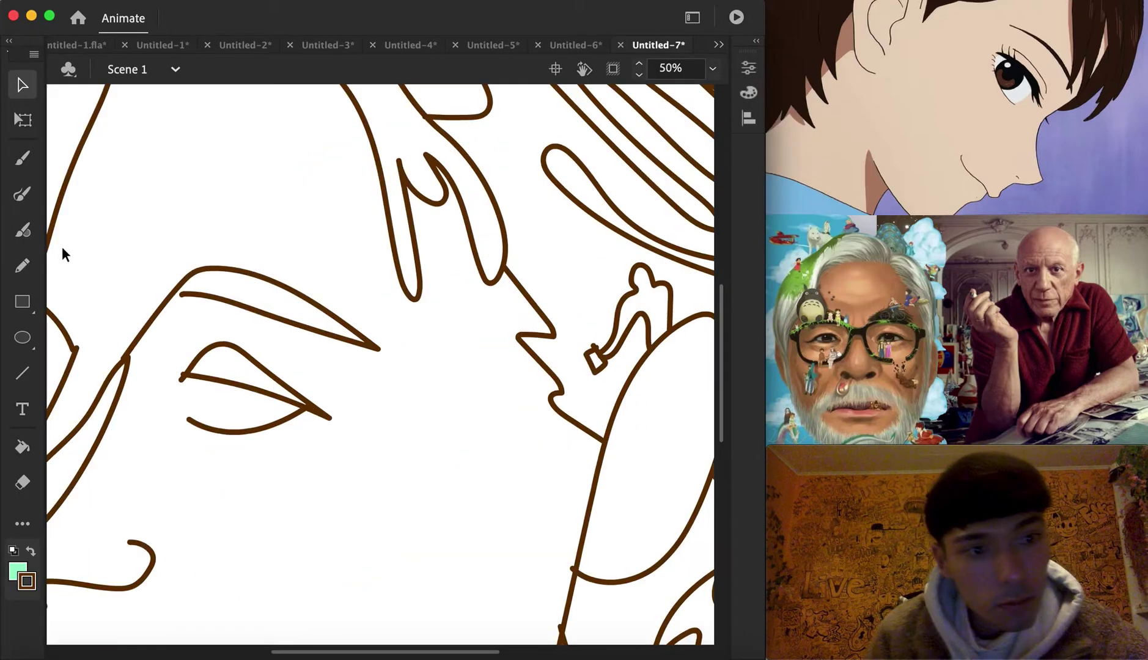
{"action": "key", "text": "b"}
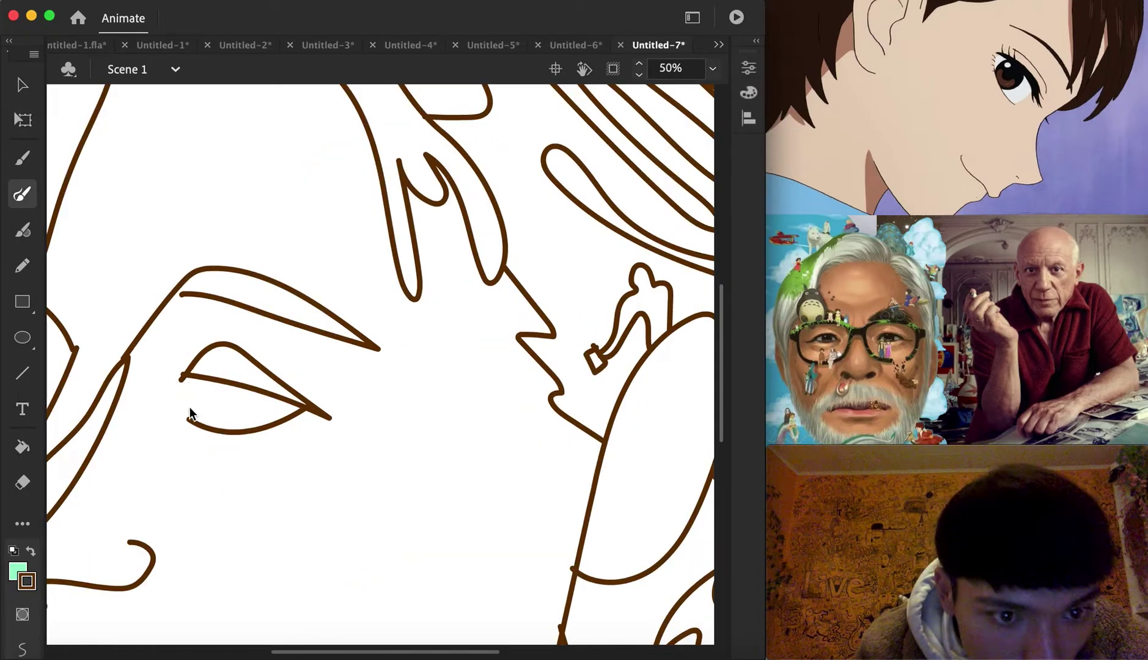
{"action": "left_click_drag", "start_coordinate": [190, 417], "coordinate": [200, 379]}
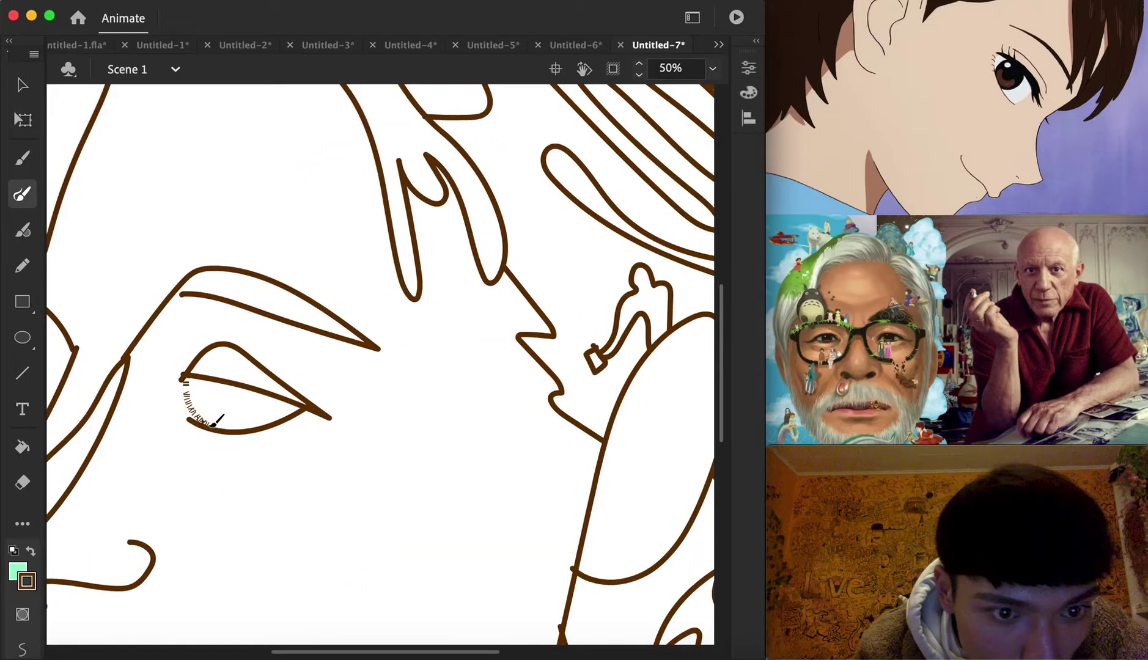
{"action": "mouse_move", "coordinate": [213, 424]}
{"action": "left_mouse_down"}
{"action": "mouse_move", "coordinate": [249, 406]}
{"action": "mouse_move", "coordinate": [250, 387]}
{"action": "mouse_move", "coordinate": [242, 421]}
{"action": "left_mouse_up"}
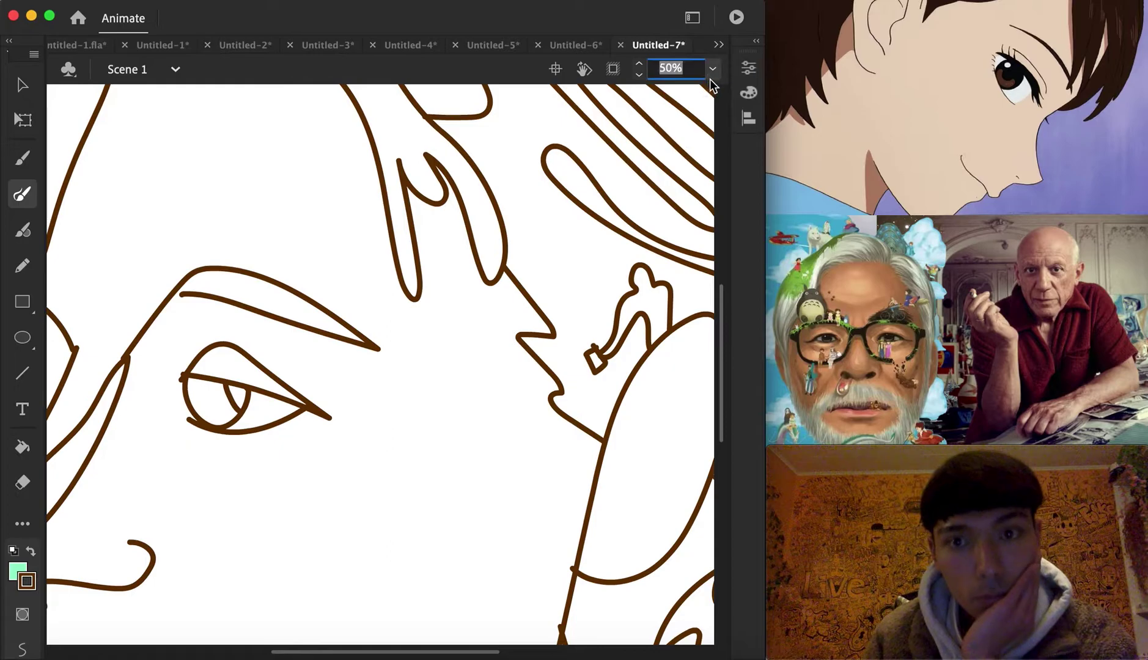
Step: Draw a closed, wavy inner contour inside the ear
{"action": "left_click", "coordinate": [712, 68]}
{"action": "left_click", "coordinate": [750, 90]}
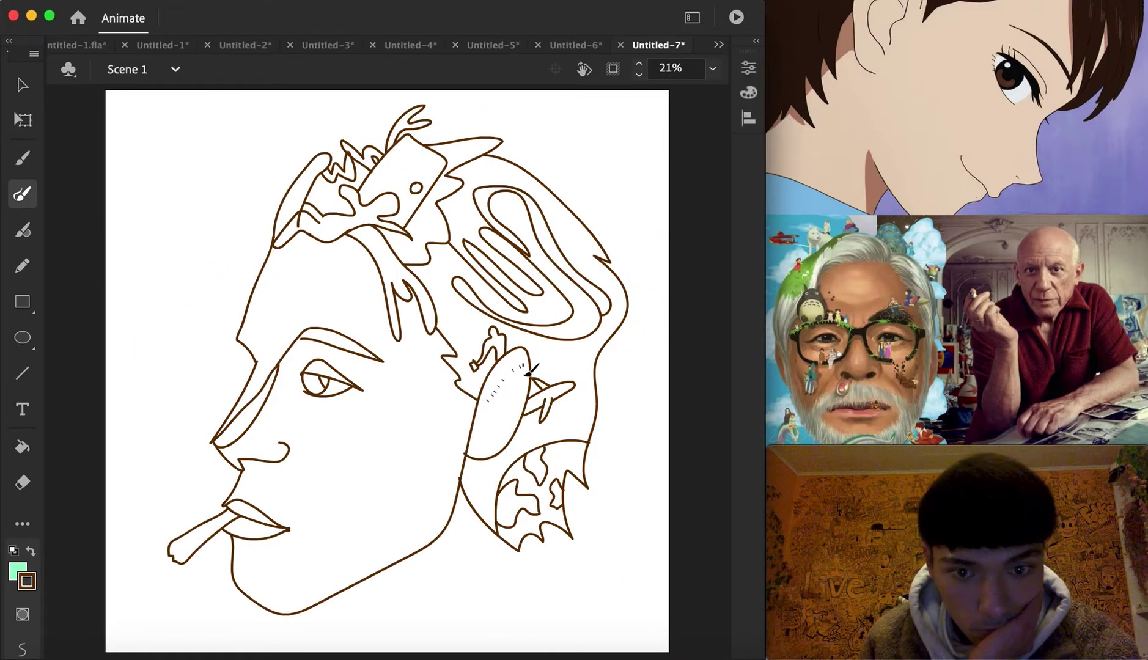
{"action": "key", "text": "ctrl+z"}
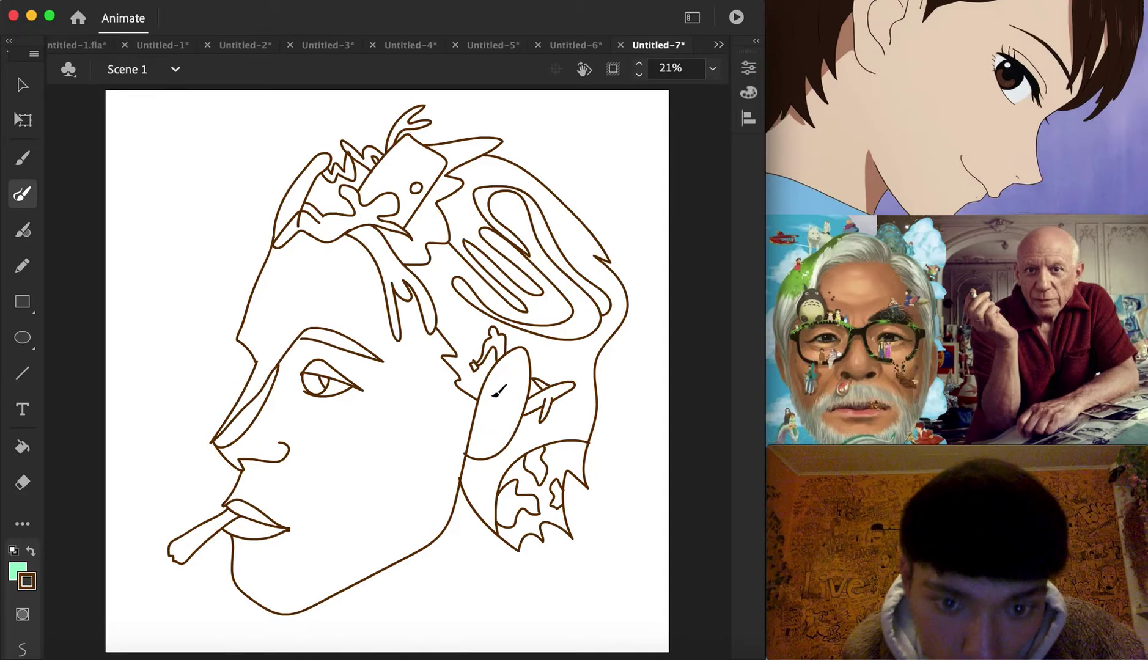
{"action": "left_click_drag", "start_coordinate": [491, 396], "coordinate": [493, 395]}
{"action": "left_click_drag", "start_coordinate": [494, 387], "coordinate": [496, 386]}
{"action": "left_click_drag", "start_coordinate": [498, 379], "coordinate": [500, 378]}
{"action": "left_click_drag", "start_coordinate": [505, 373], "coordinate": [505, 371]}
{"action": "left_click_drag", "start_coordinate": [511, 367], "coordinate": [513, 367]}
{"action": "left_click_drag", "start_coordinate": [518, 369], "coordinate": [519, 368]}
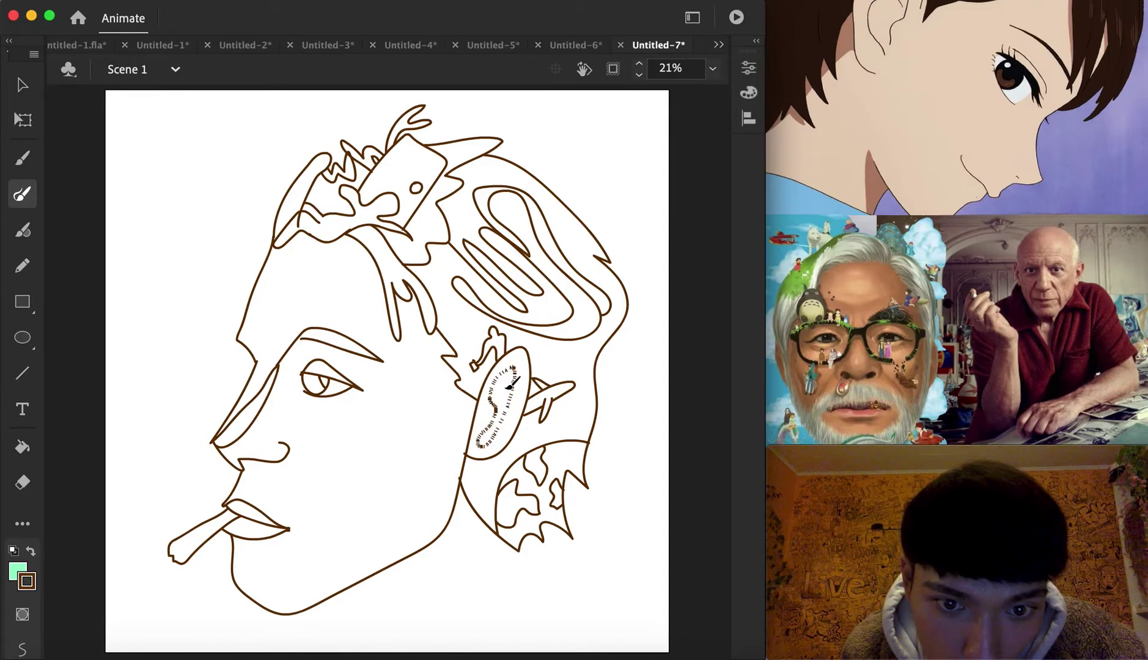
{"action": "key", "text": "ctrl+z"}
Step: Set the fill colour to the outline's brown, #663300, and try to fill the face with it
{"action": "key", "text": "k"}
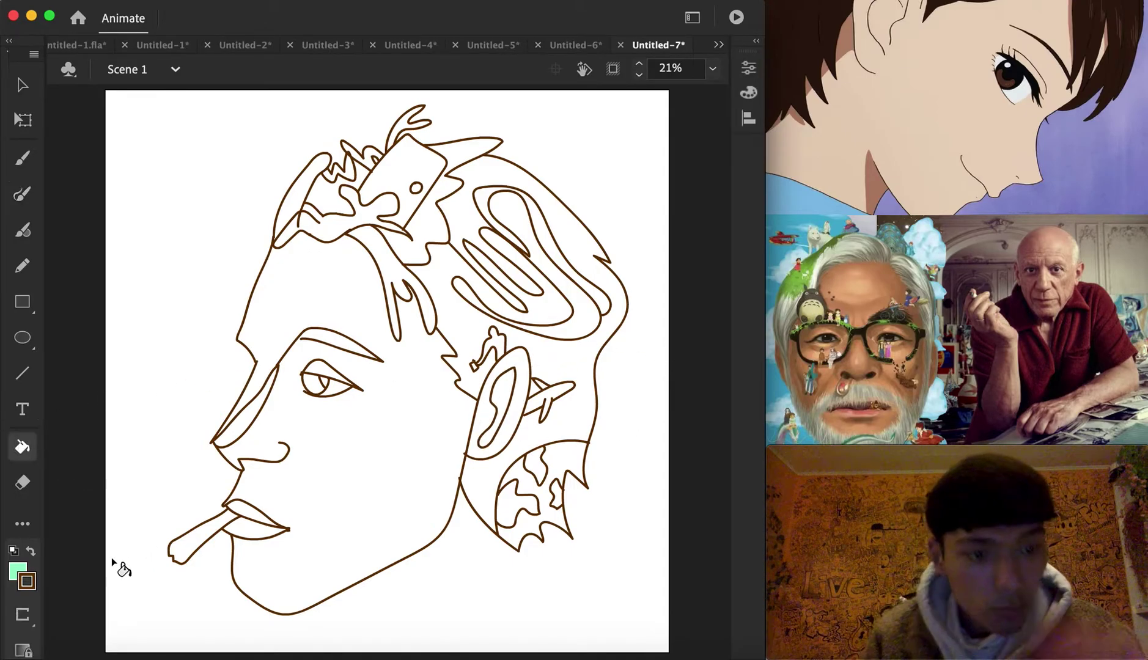
{"action": "left_click", "coordinate": [18, 573]}
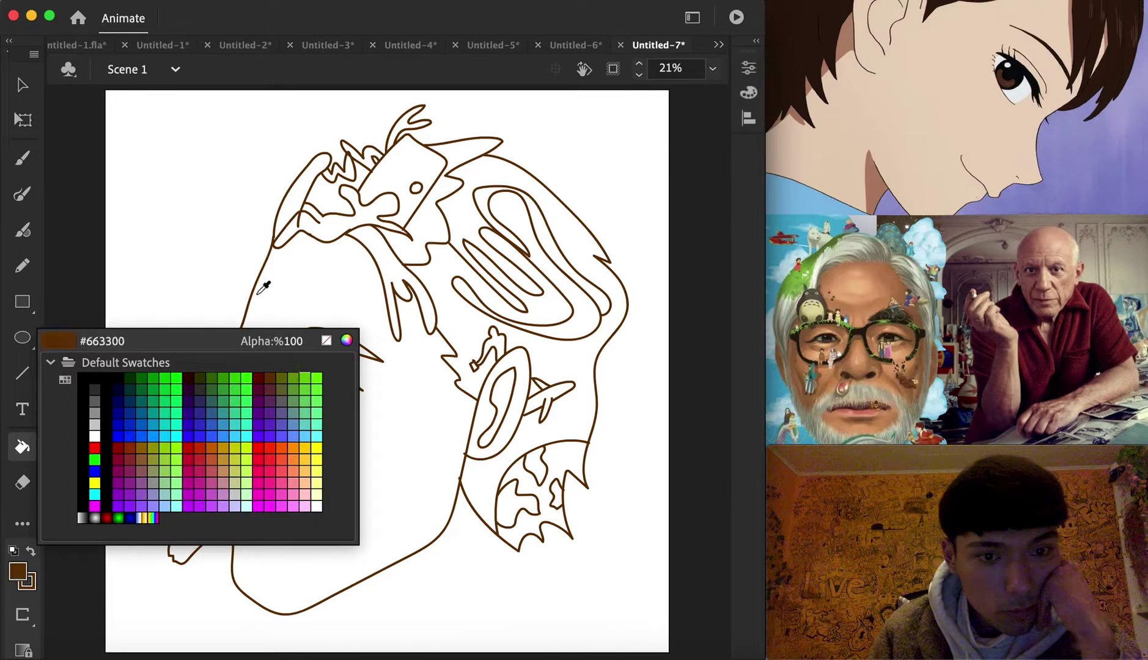
{"action": "left_click", "coordinate": [268, 304]}
{"action": "left_click", "coordinate": [270, 319]}
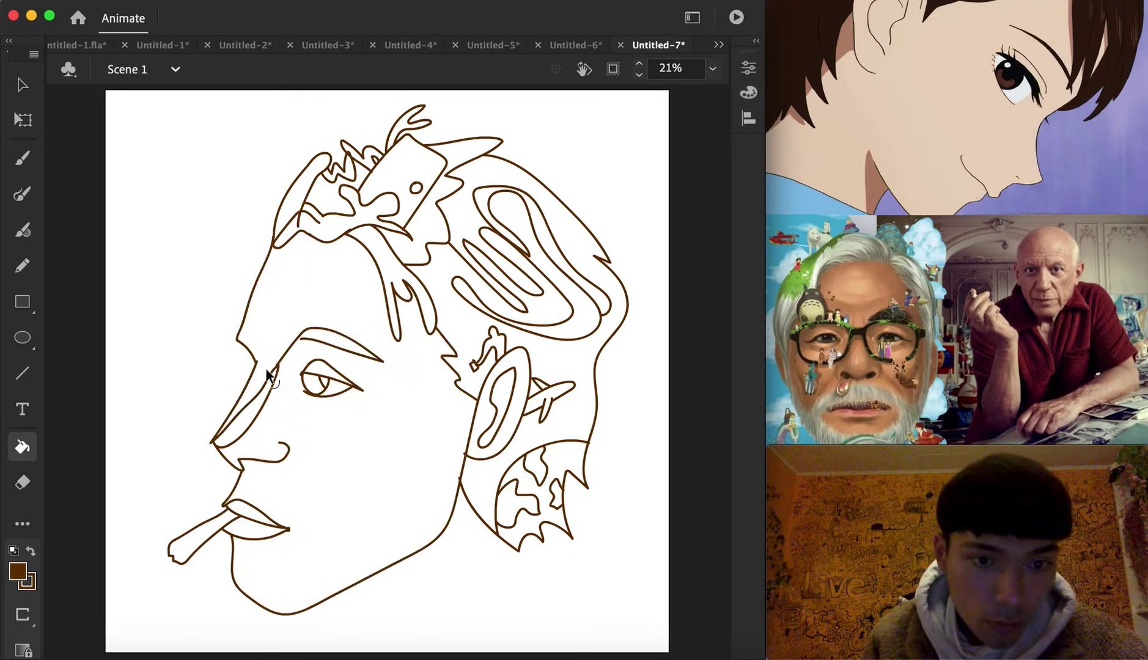
{"action": "key", "text": "ctrl+z"}
Step: Close the nostril with an upper line, and reshape the lines joining the forehead notch to the nose bridge
{"action": "left_click", "coordinate": [23, 84]}
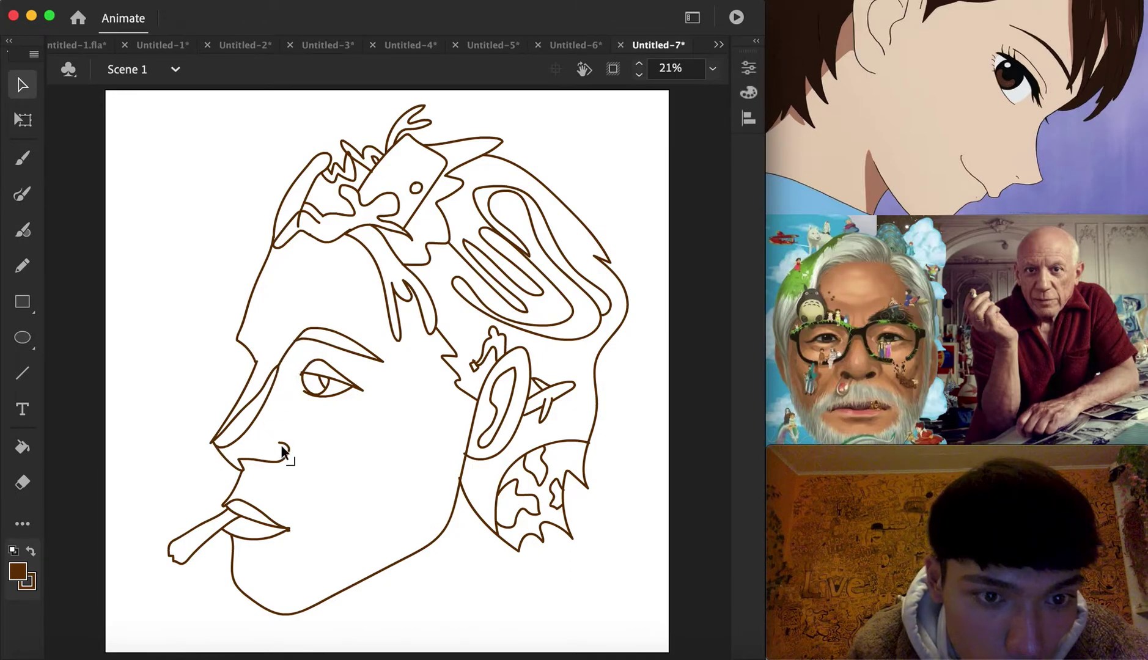
{"action": "left_click_drag", "start_coordinate": [283, 445], "coordinate": [248, 432]}
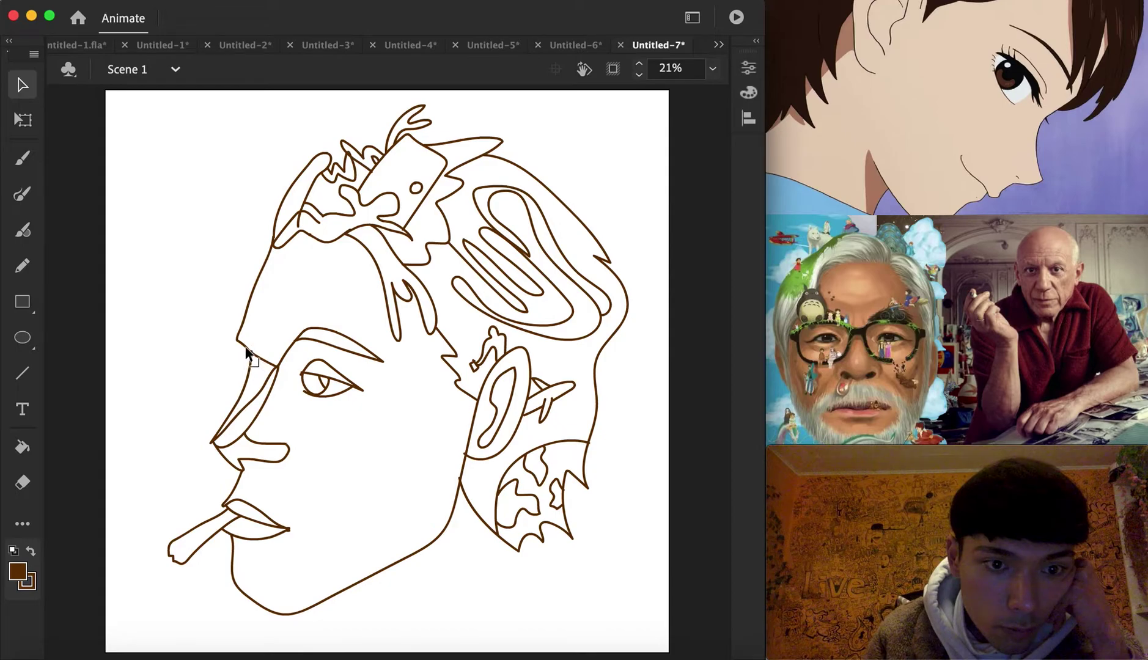
{"action": "left_click_drag", "start_coordinate": [246, 367], "coordinate": [253, 361]}
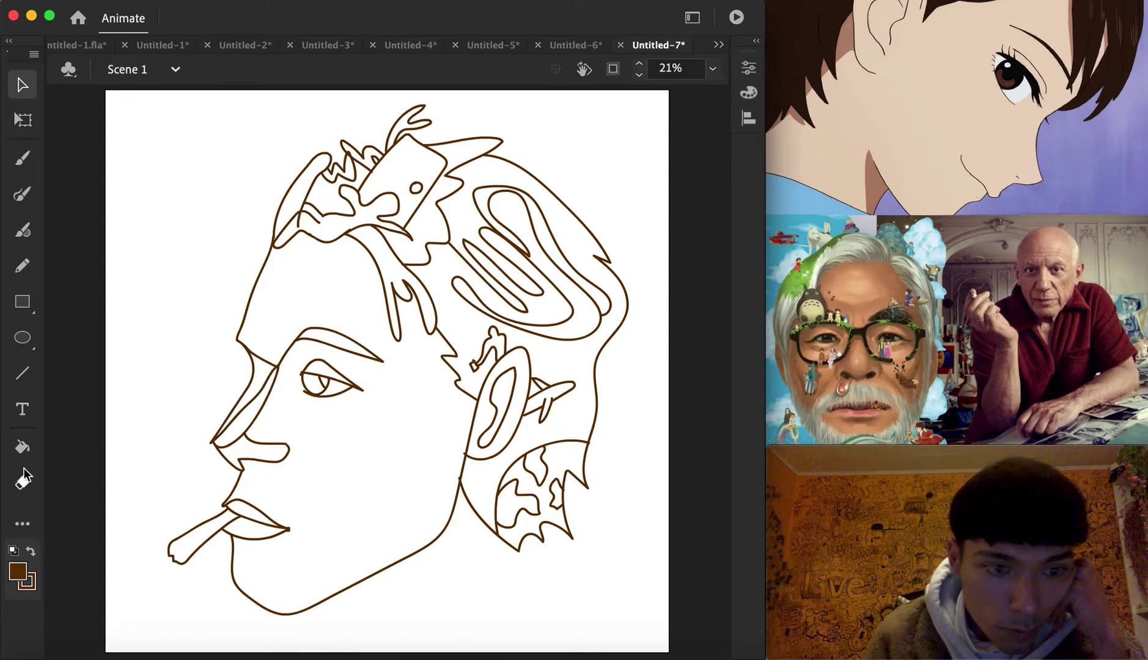
Step: Fill the face with brown #663300, and fill the eyebrow and upper eyelid with black
{"action": "left_click", "coordinate": [22, 447]}
{"action": "left_click", "coordinate": [375, 462]}
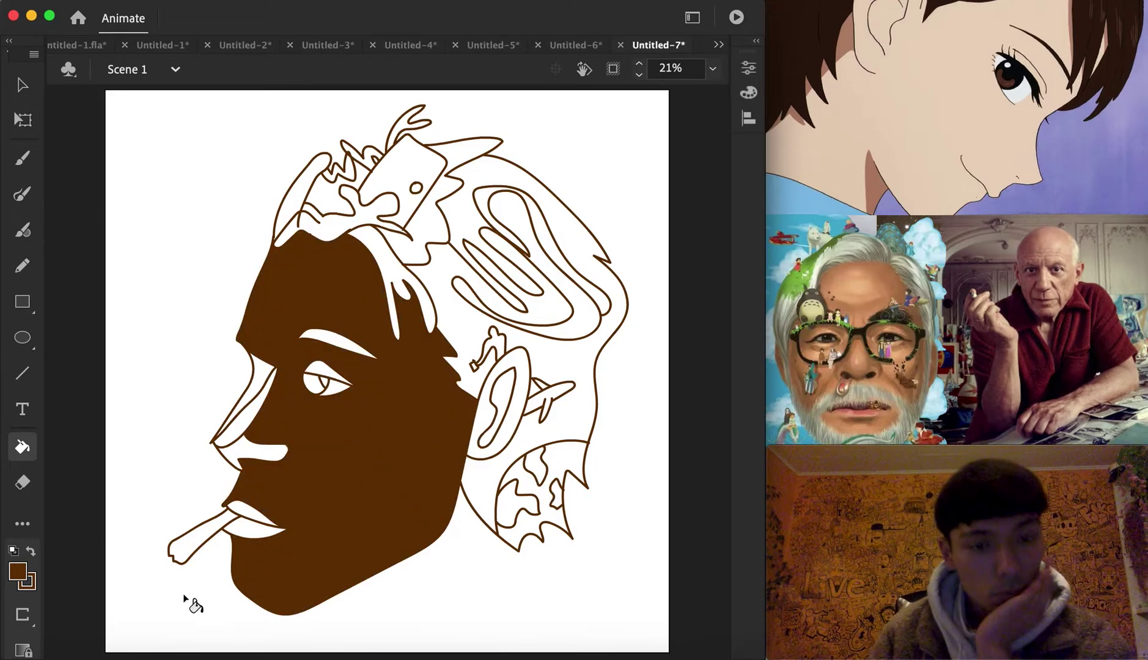
{"action": "left_click", "coordinate": [13, 570]}
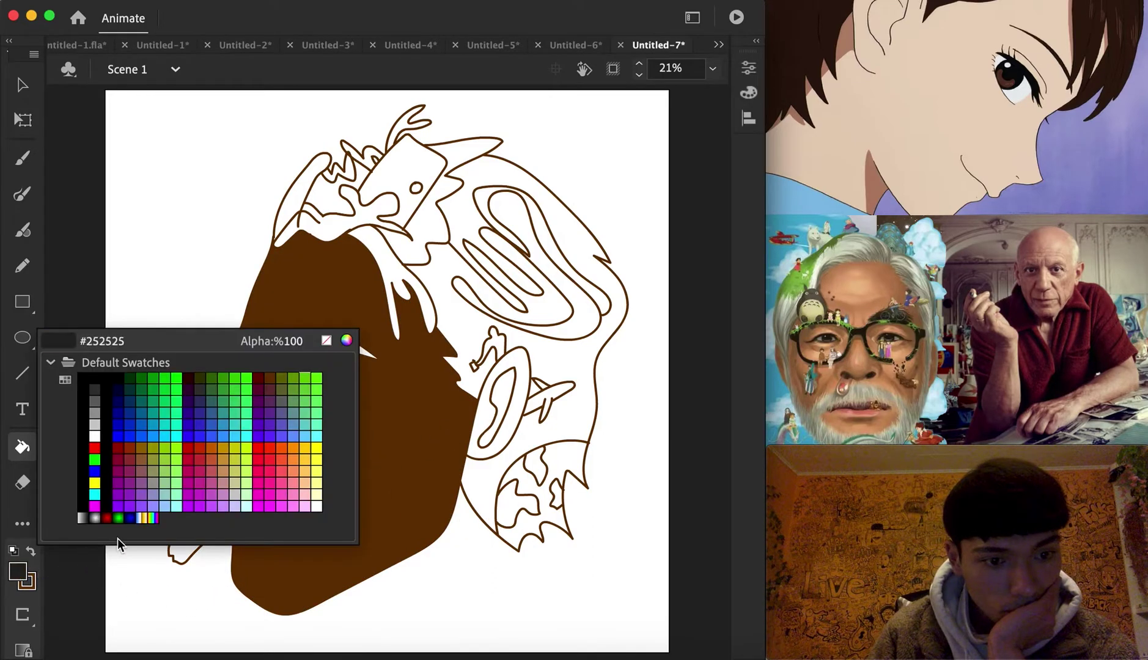
{"action": "left_click", "coordinate": [118, 382]}
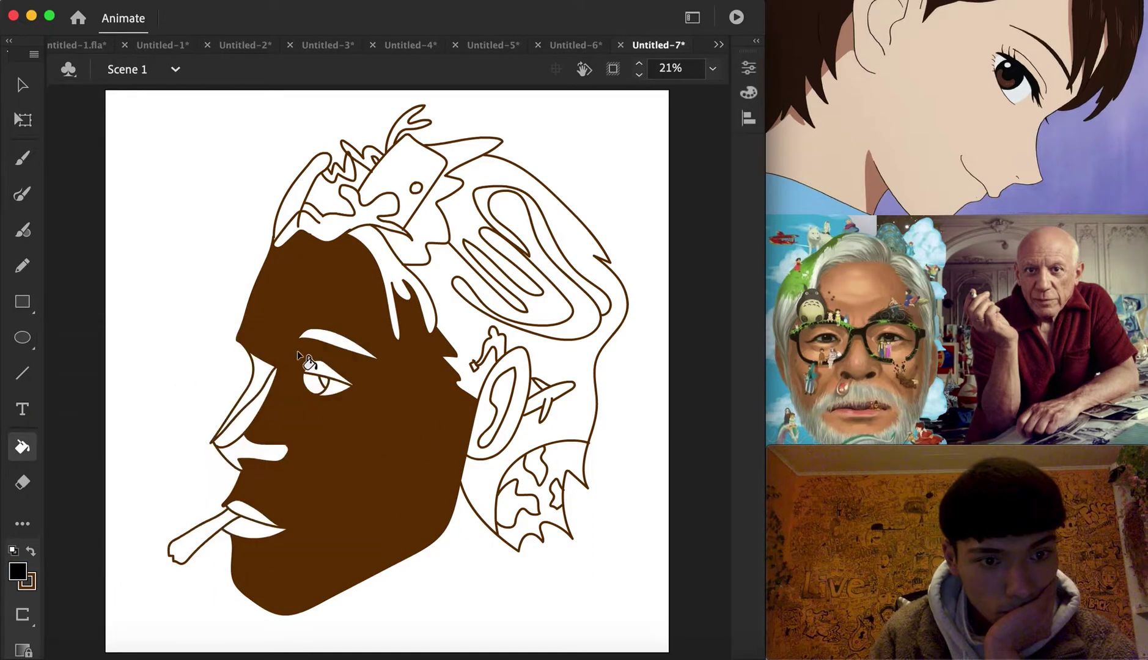
{"action": "left_click", "coordinate": [321, 374]}
{"action": "left_click", "coordinate": [335, 348]}
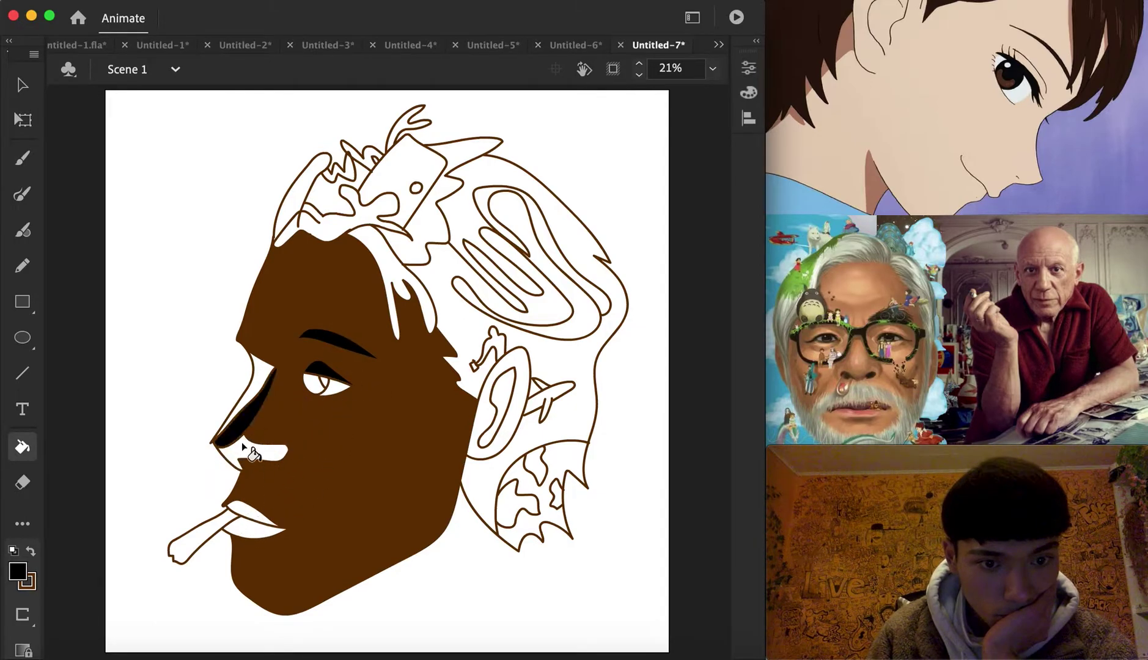
Step: Undo the black fill along the side of the nose, and fill the nostril, both lips and the iris with black
{"action": "key", "text": "ctrl+z"}
{"action": "left_click", "coordinate": [263, 457]}
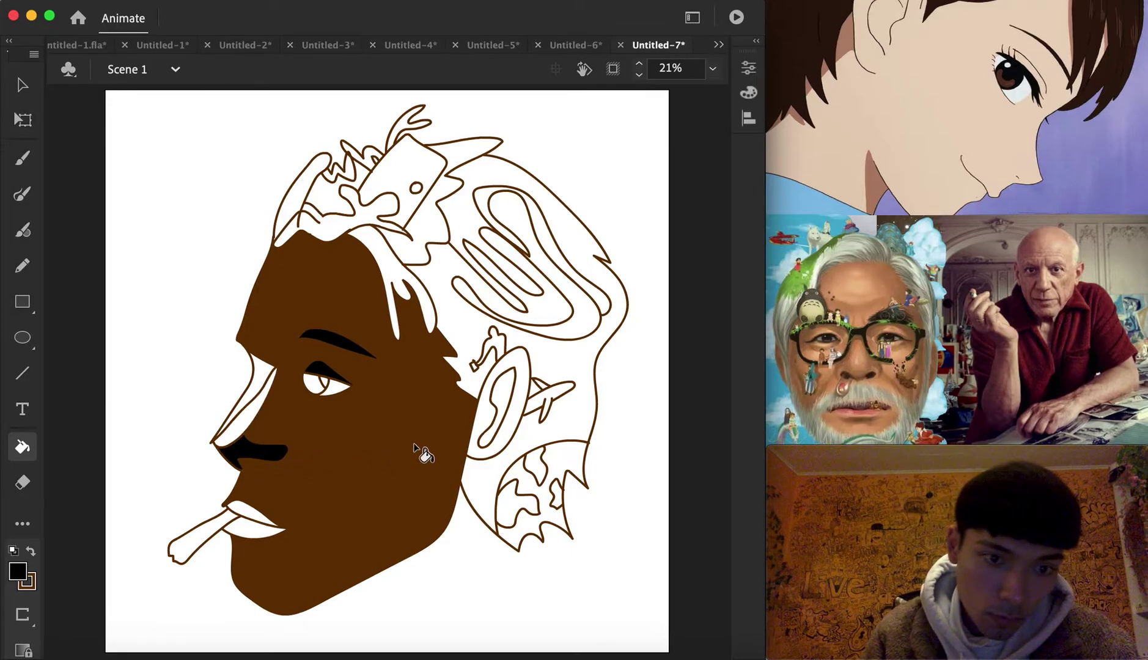
{"action": "left_click", "coordinate": [257, 529]}
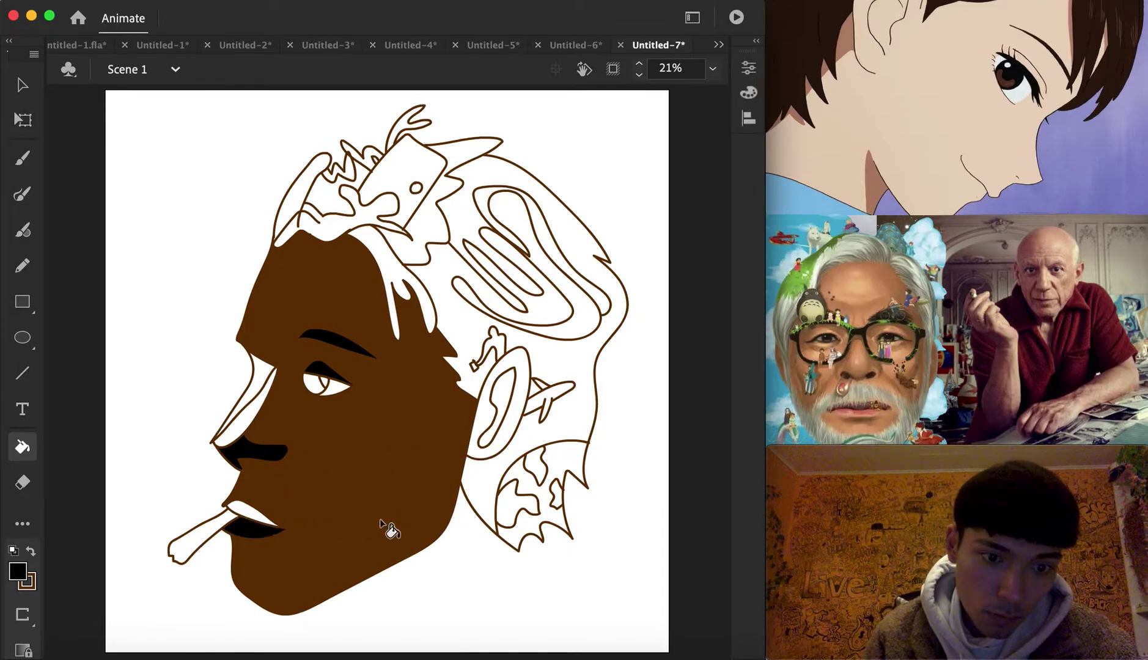
{"action": "left_click", "coordinate": [257, 517]}
{"action": "key", "text": "ctrl+z"}
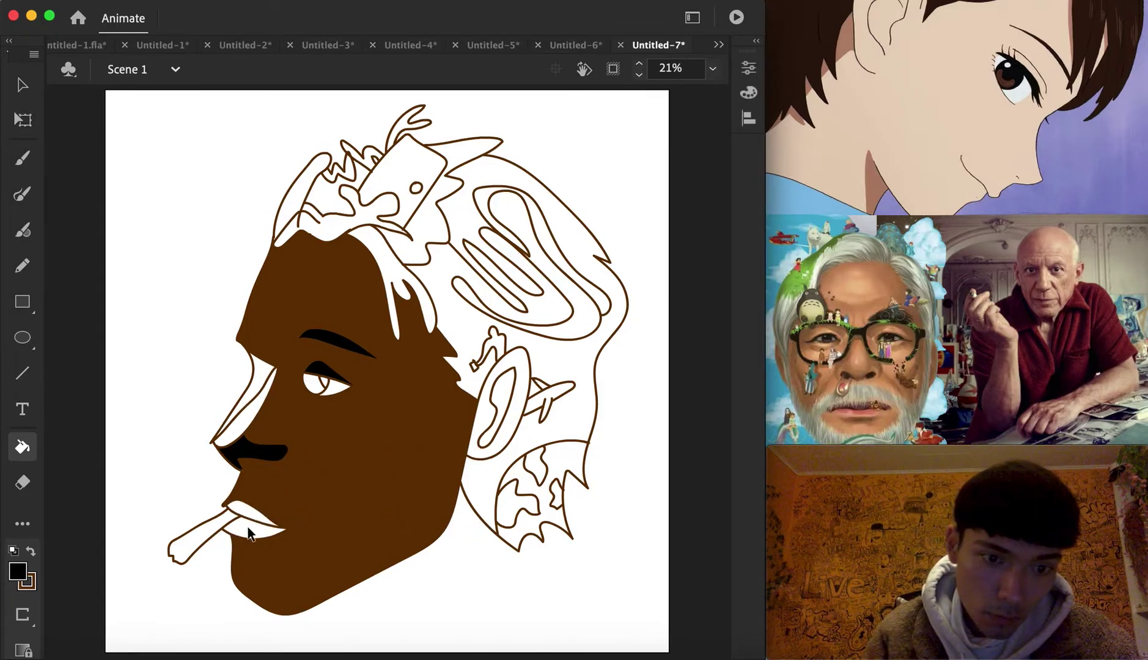
{"action": "left_click", "coordinate": [251, 530]}
{"action": "left_click", "coordinate": [246, 512]}
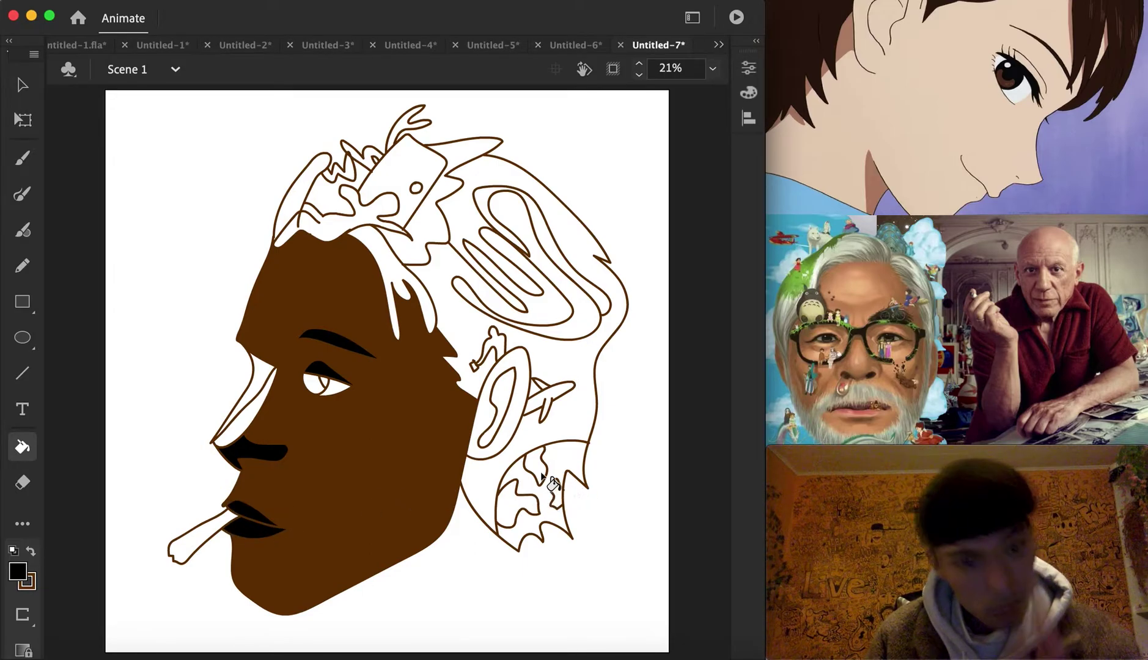
{"action": "left_click", "coordinate": [311, 385]}
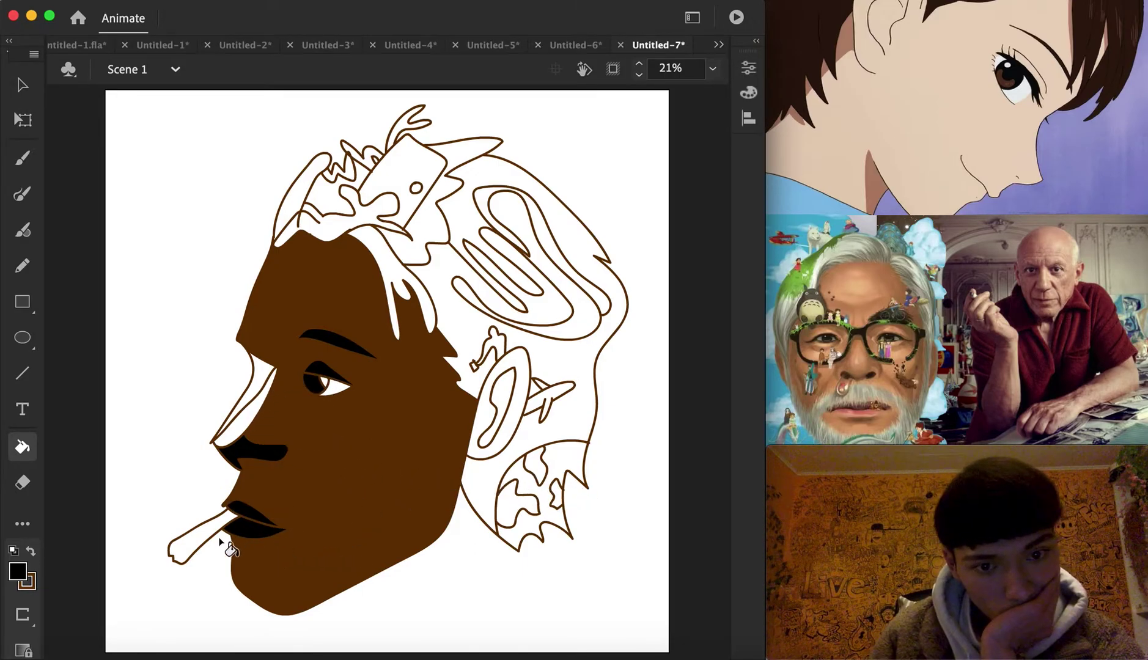
Step: Fill the upper nose bridge area and the upper eyelid with golden brown #996600
{"action": "left_click", "coordinate": [22, 565]}
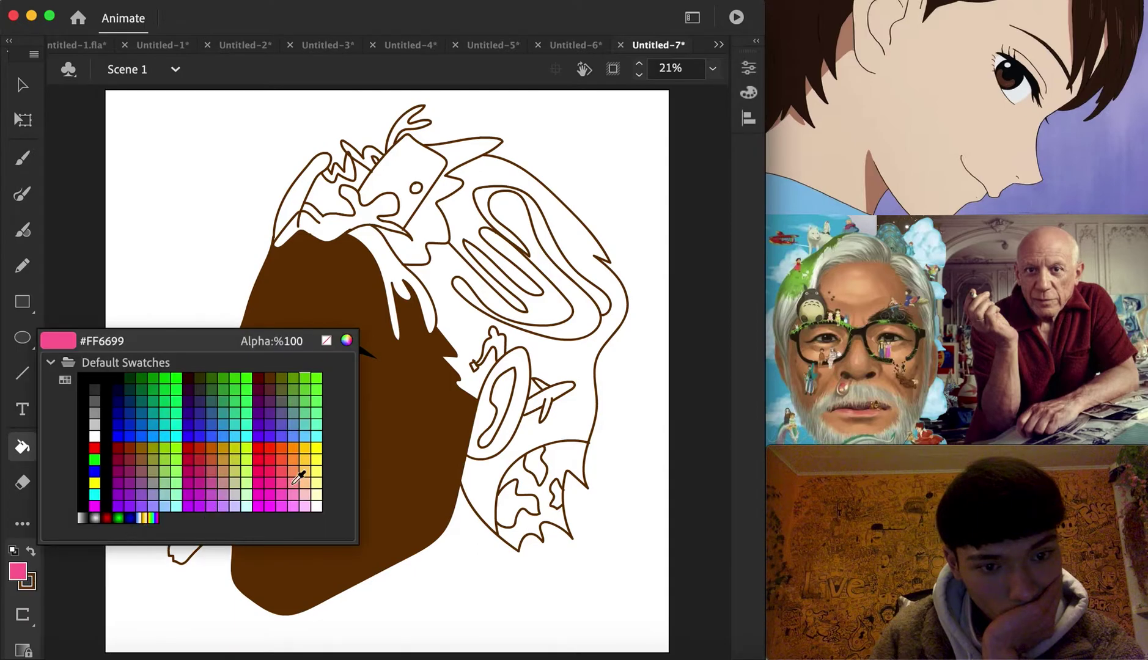
{"action": "left_click", "coordinate": [146, 448]}
{"action": "left_click", "coordinate": [254, 375]}
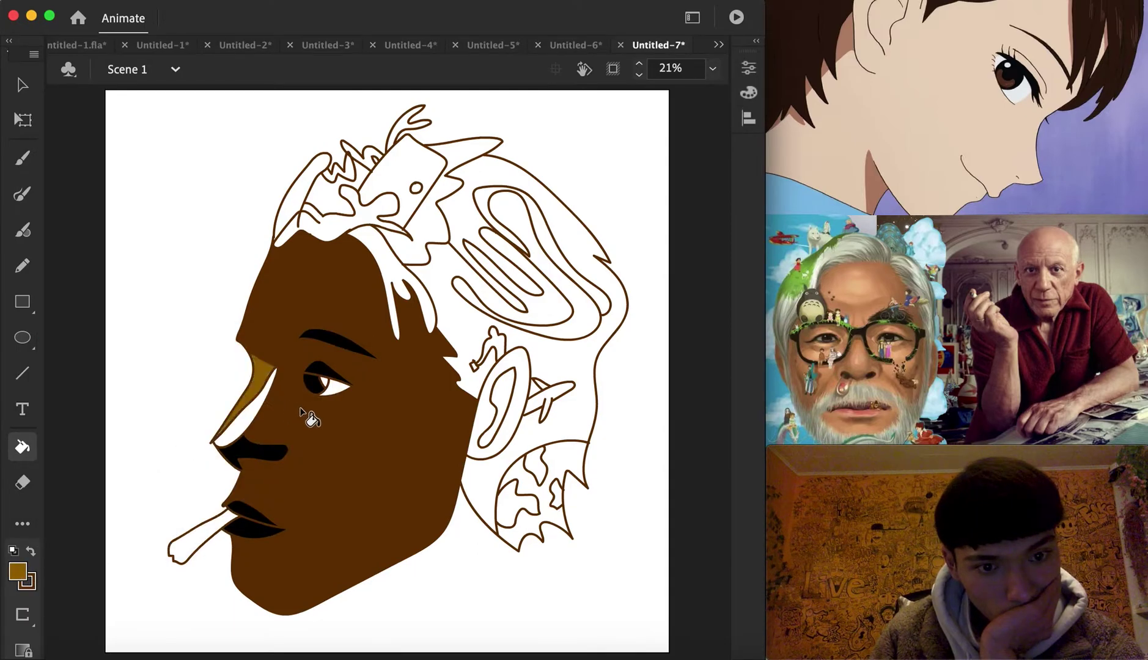
{"action": "left_click", "coordinate": [320, 373]}
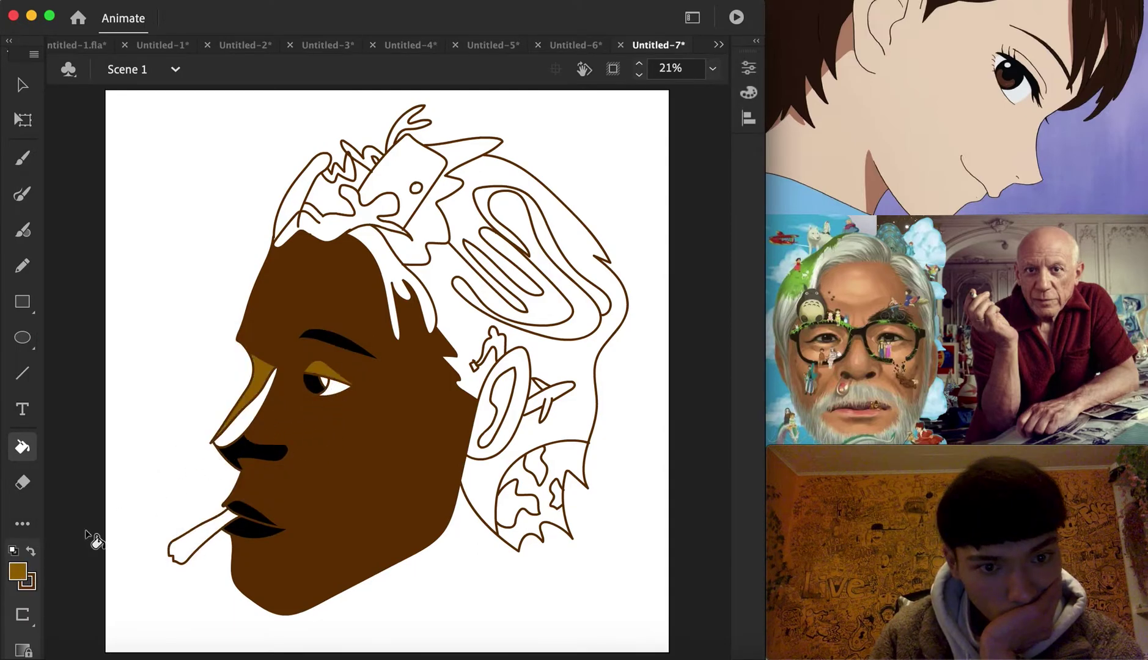
Step: Fill the strip along the side of the nose with light peach
{"action": "left_click", "coordinate": [18, 571]}
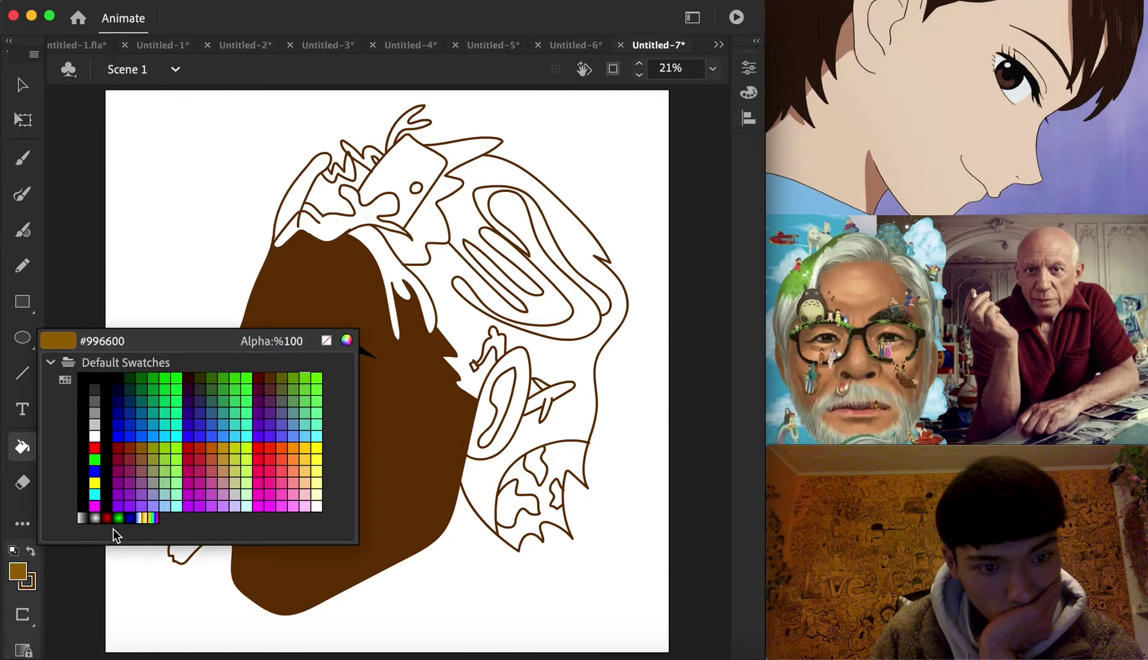
{"action": "left_click", "coordinate": [308, 478]}
{"action": "left_click", "coordinate": [254, 411]}
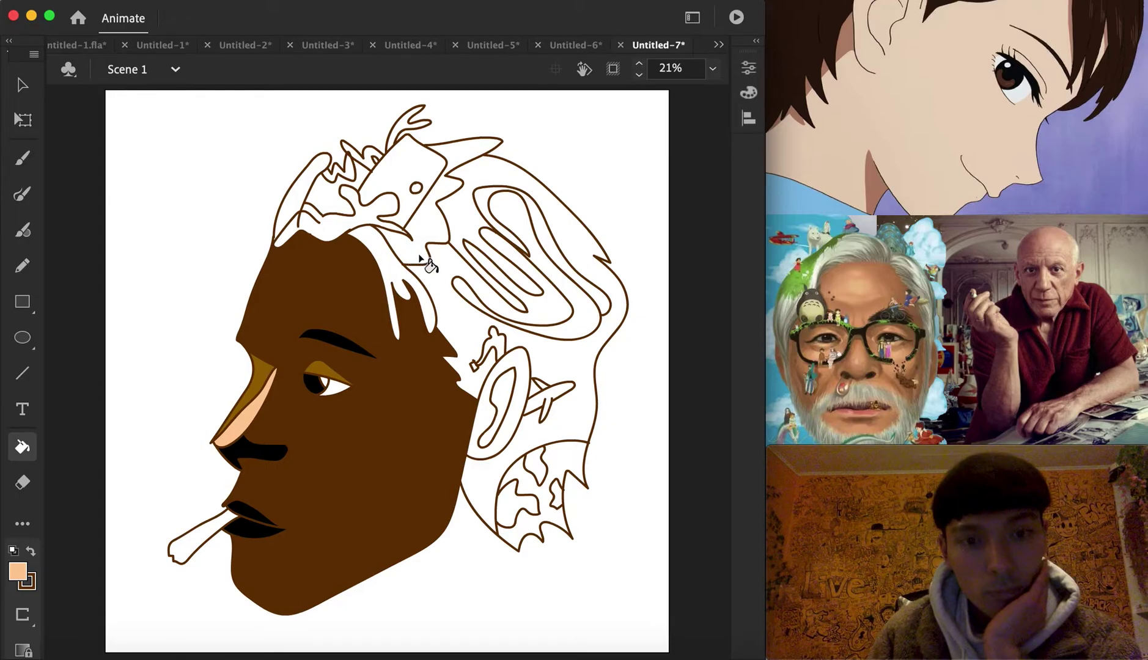
Step: Fill the front hair lock and the large hair area at the back of the head with pale yellow
{"action": "left_click", "coordinate": [19, 572]}
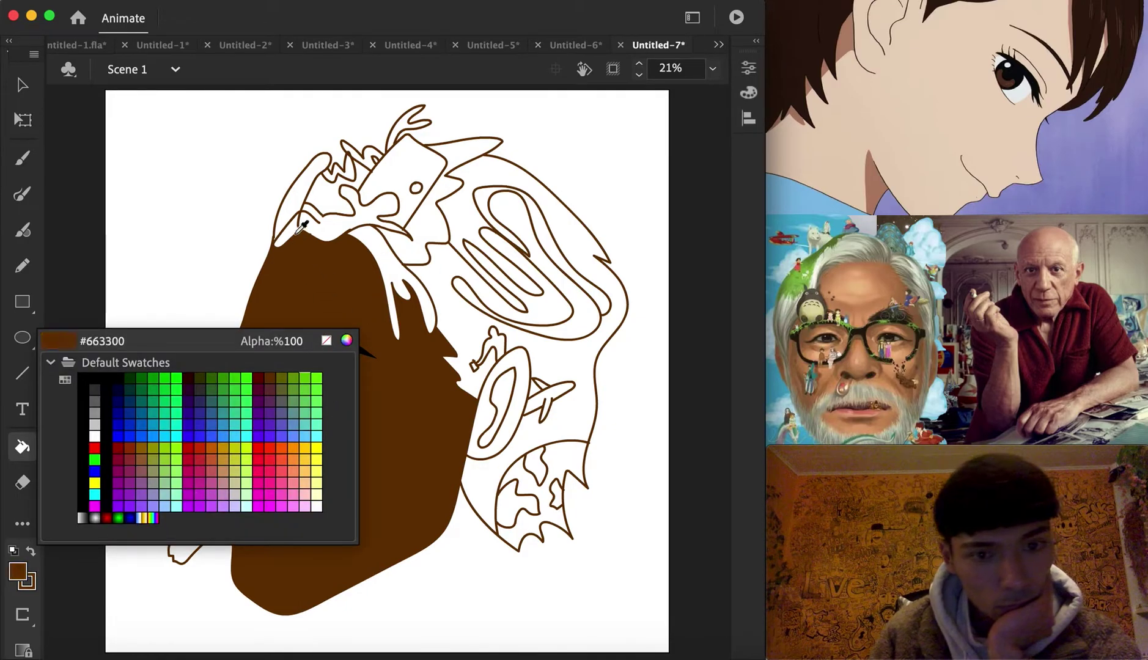
{"action": "left_click", "coordinate": [320, 476]}
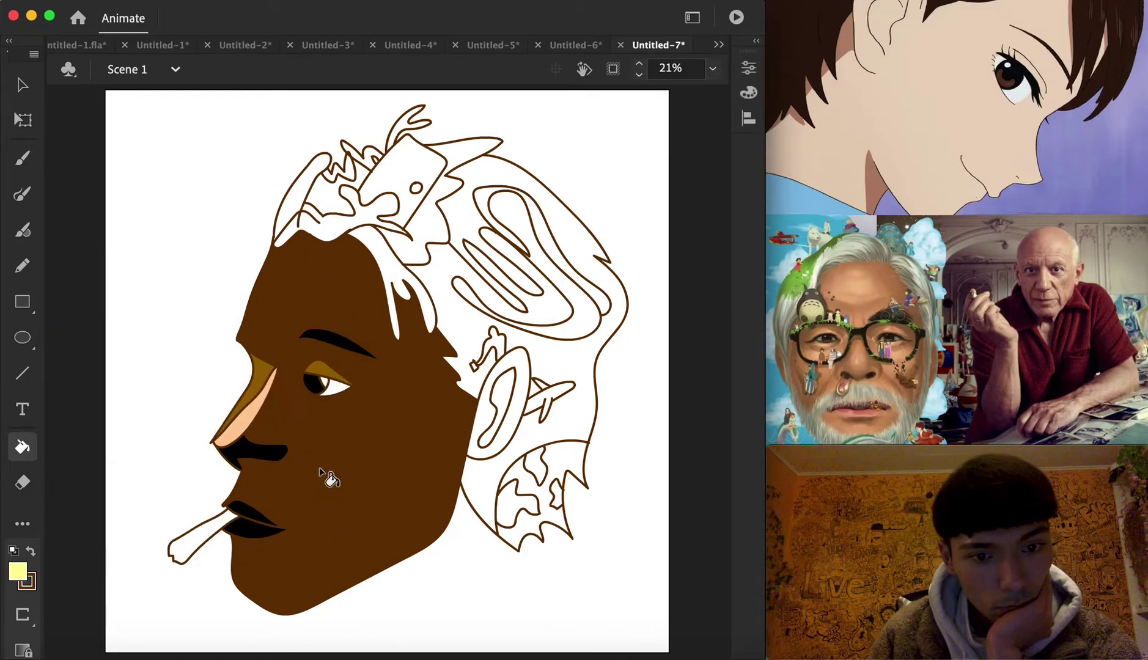
{"action": "left_click", "coordinate": [311, 209]}
{"action": "left_click", "coordinate": [471, 297]}
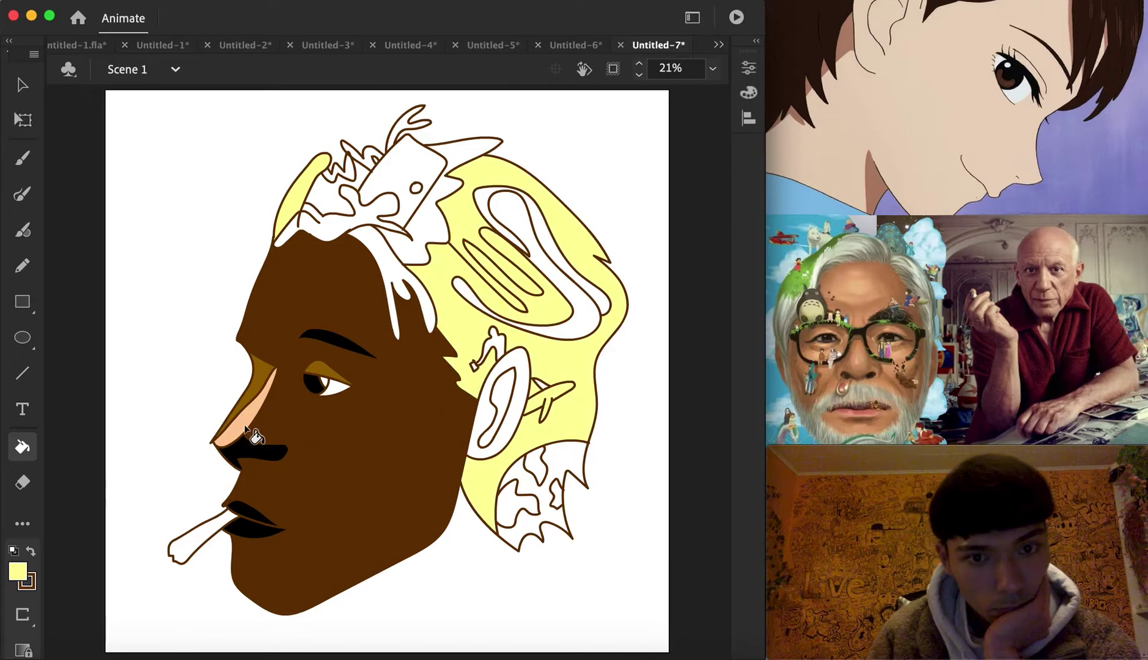
Step: Fill the leafy shapes on top of the head and the small figure above the ear with green #339933
{"action": "left_click", "coordinate": [19, 573]}
{"action": "left_click", "coordinate": [222, 388]}
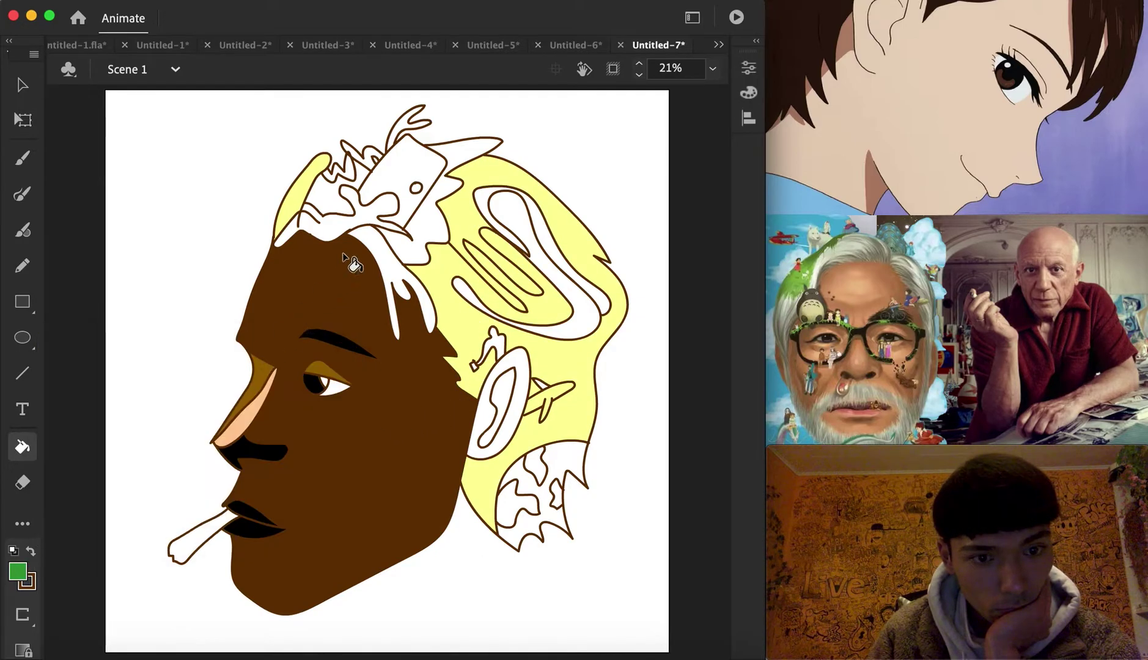
{"action": "left_click", "coordinate": [370, 217]}
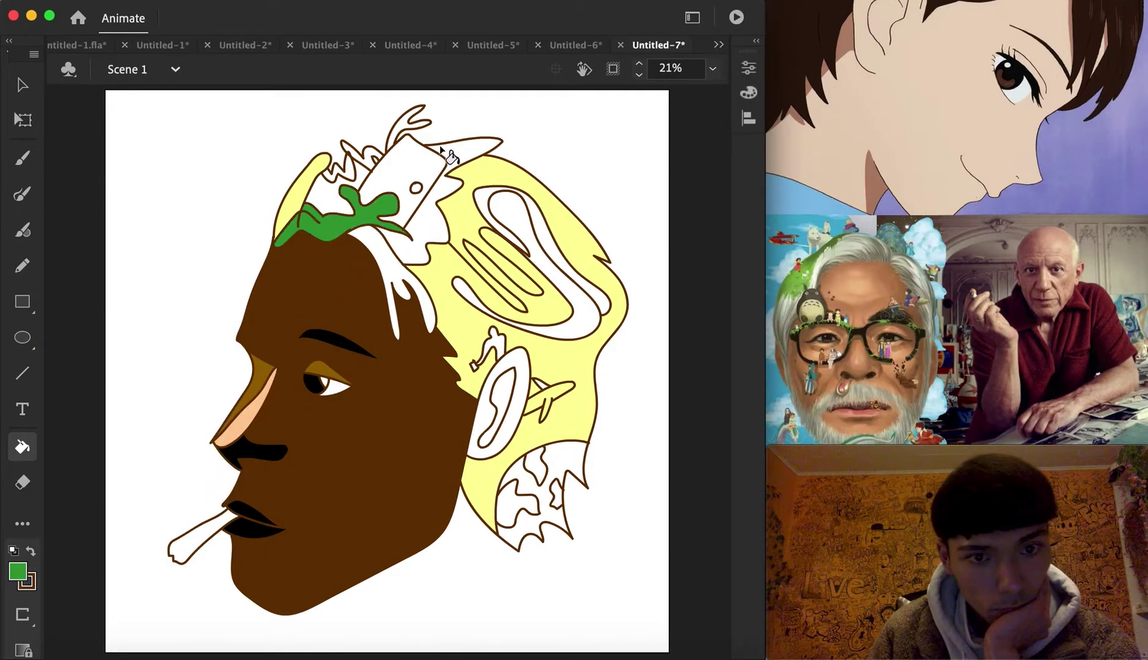
{"action": "left_click", "coordinate": [351, 175]}
{"action": "left_click", "coordinate": [404, 145]}
{"action": "left_click", "coordinate": [372, 156]}
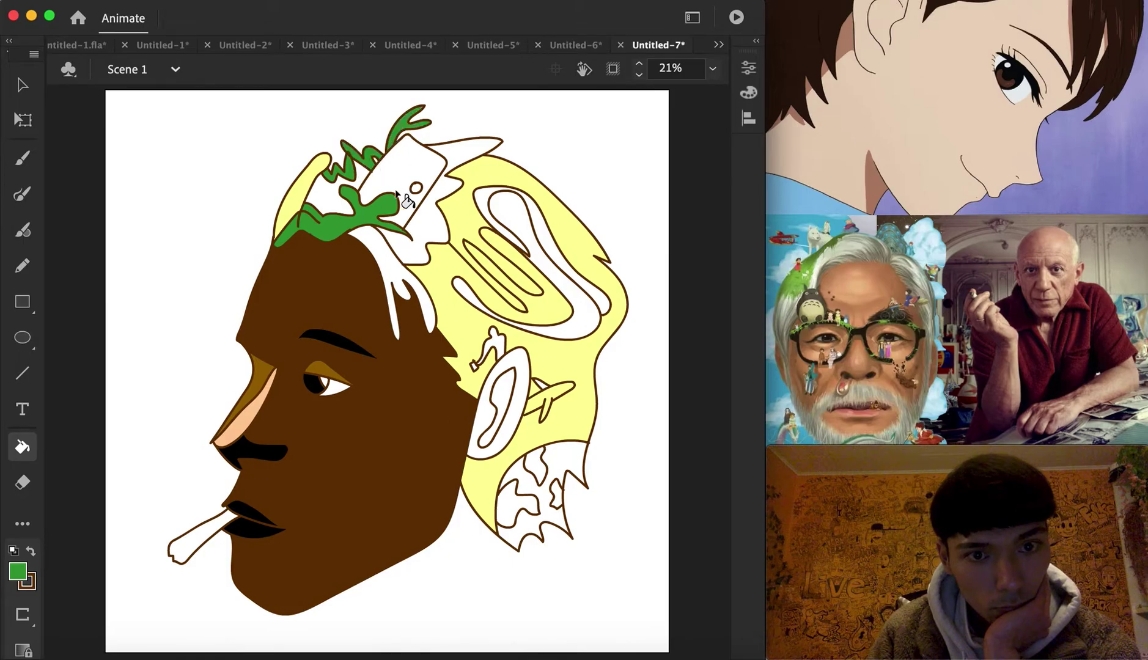
{"action": "left_click", "coordinate": [501, 346]}
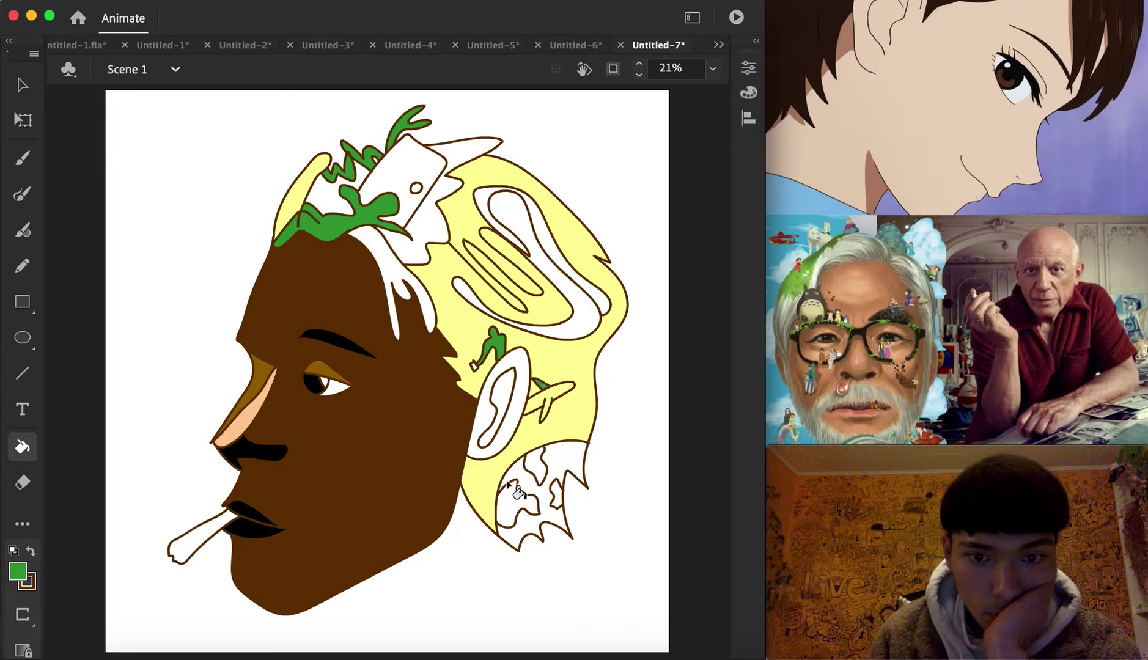
Step: Fill the plane shape behind the ear with light blue
{"action": "left_click", "coordinate": [22, 85]}
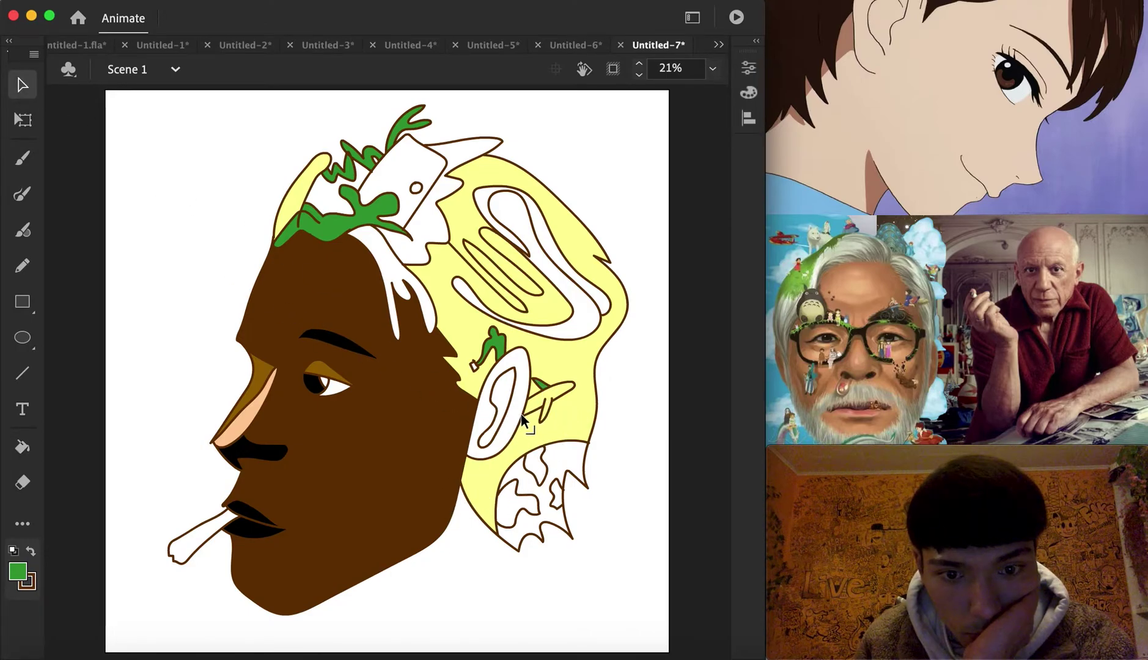
{"action": "left_click", "coordinate": [22, 447]}
{"action": "left_click", "coordinate": [17, 571]}
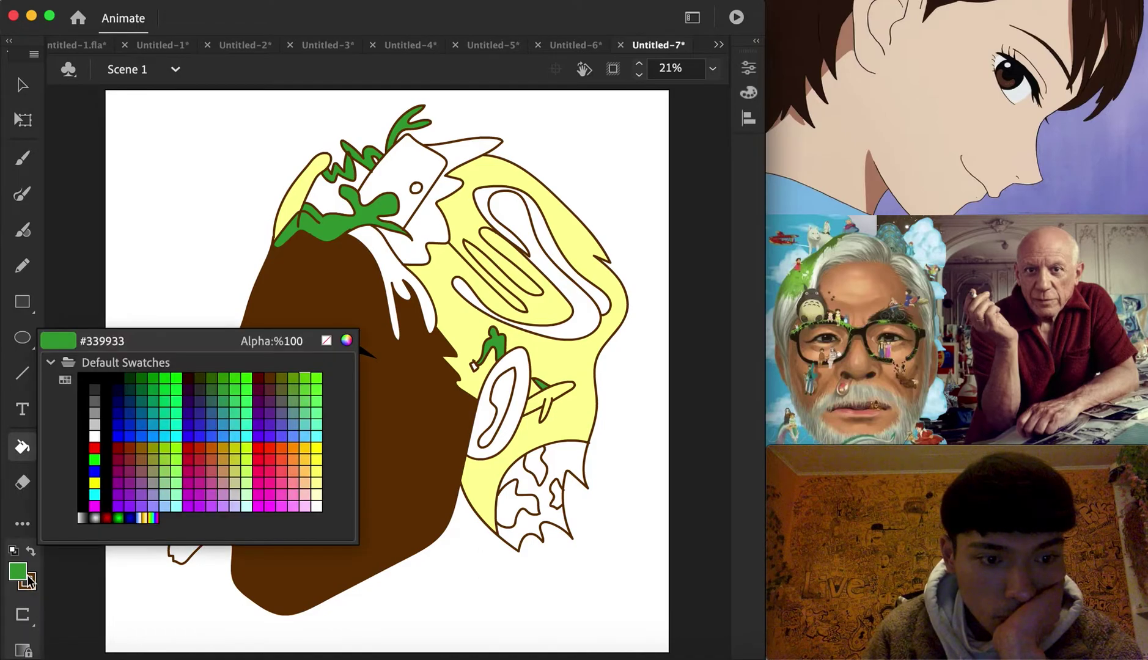
{"action": "left_click", "coordinate": [293, 439]}
{"action": "left_click", "coordinate": [558, 397]}
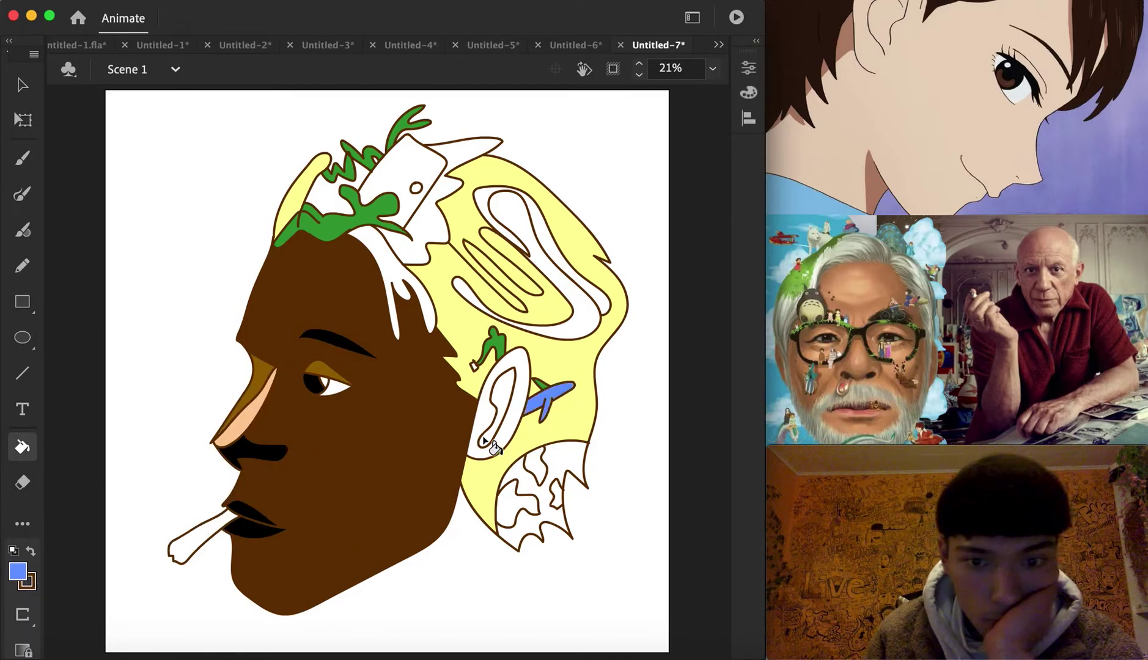
Step: Fill the winding shape in the hair with light blue, and undo the fills of all but its outer band
{"action": "left_click", "coordinate": [497, 202]}
{"action": "left_click", "coordinate": [580, 301]}
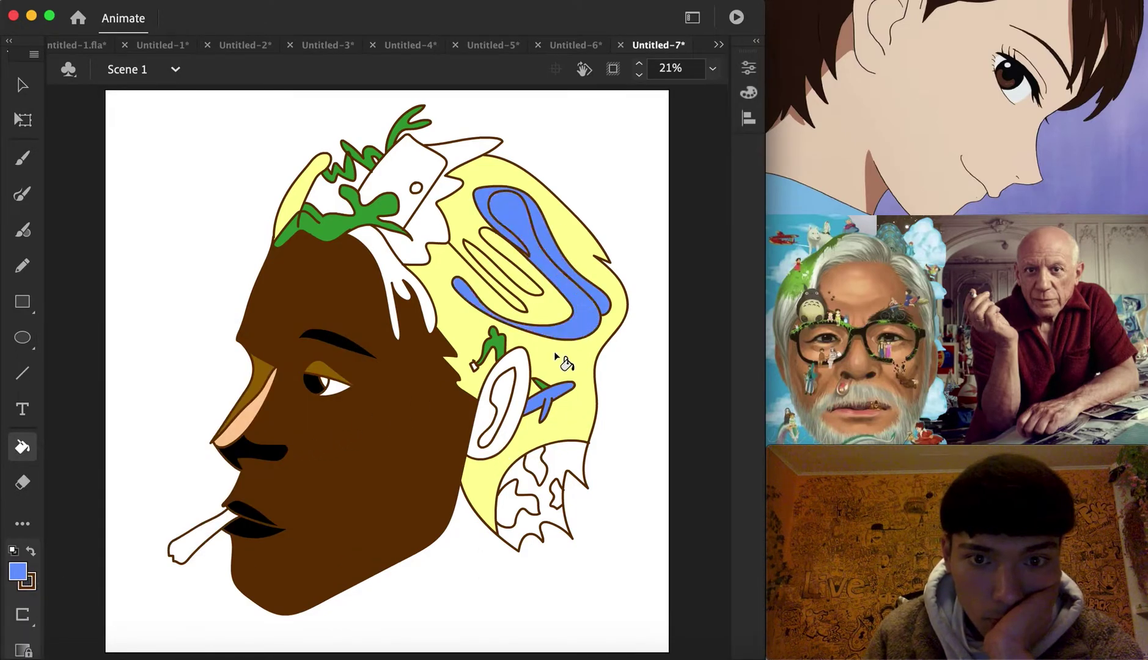
{"action": "key", "text": "super+z"}
{"action": "key", "text": "super+z"}
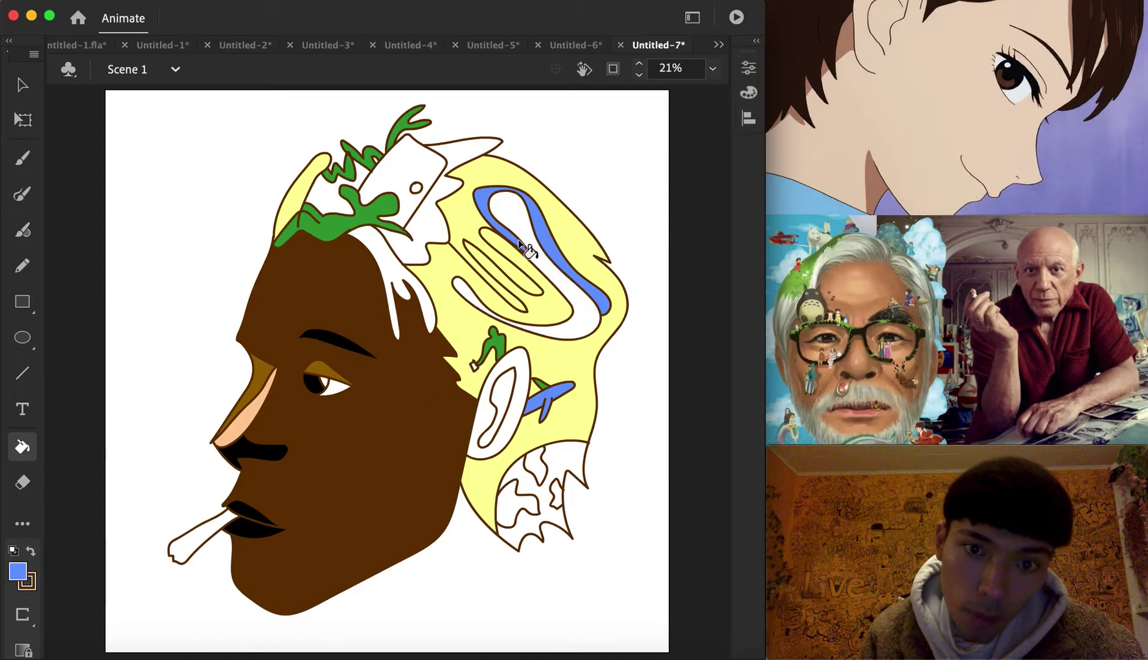
Step: Fill the spiky area behind the leaves on top and the background of the patched shape at the nape with light blue
{"action": "left_click", "coordinate": [453, 166]}
{"action": "left_click", "coordinate": [332, 204]}
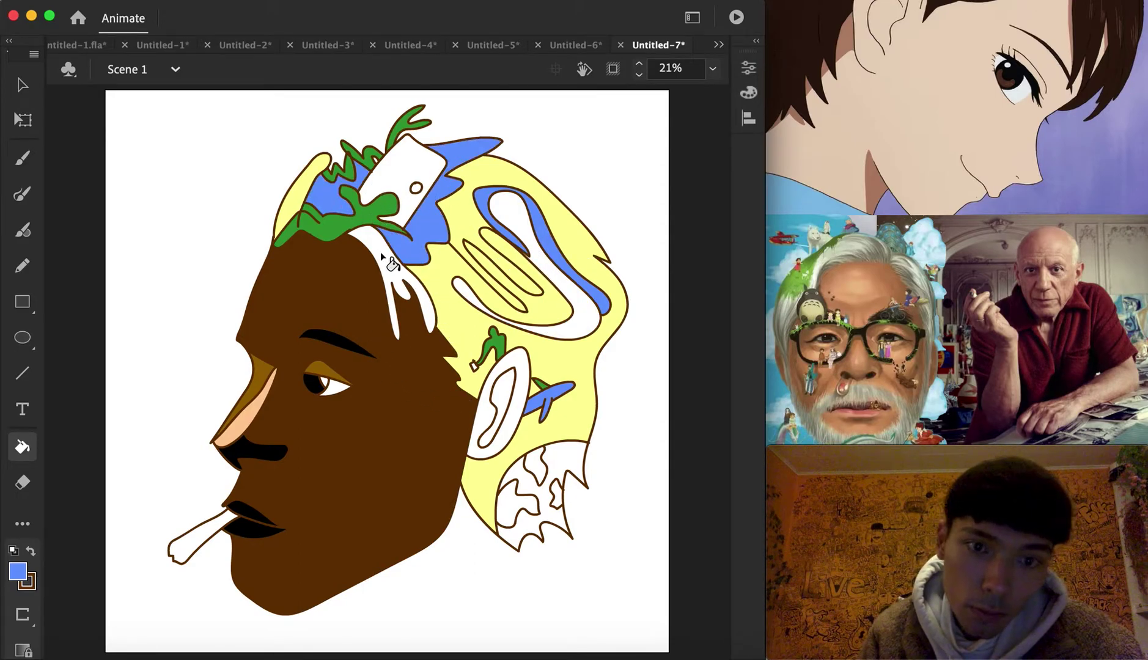
{"action": "left_click", "coordinate": [524, 474]}
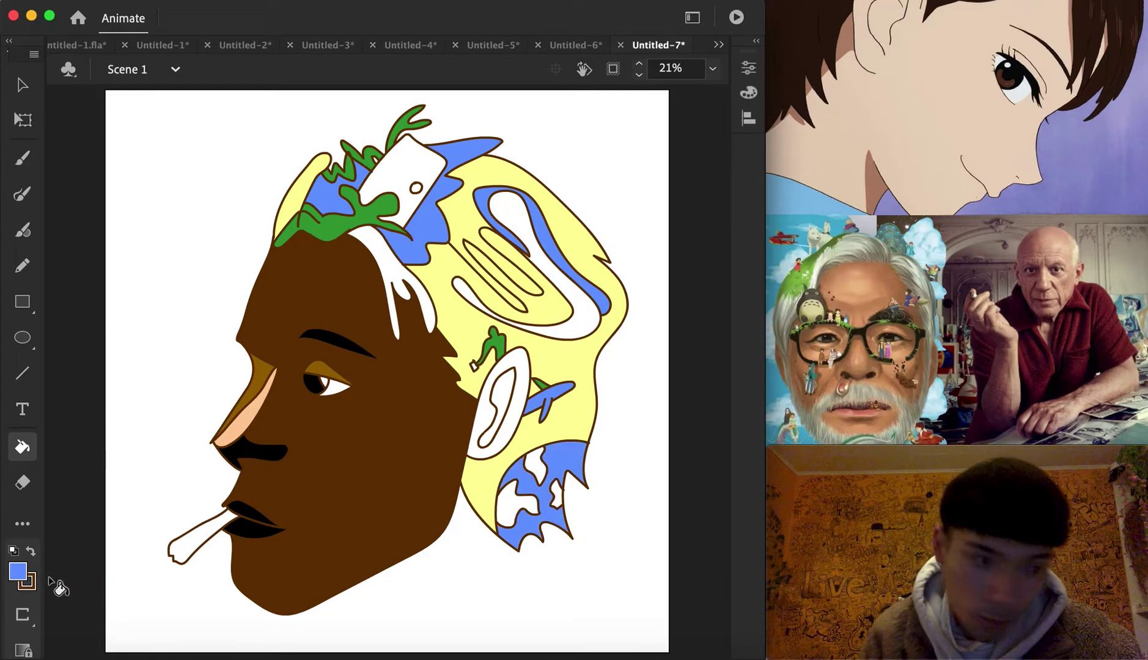
Step: Fill the small figure above the ear and the largest patch in the nape shape with brown #663300
{"action": "left_click", "coordinate": [18, 571]}
{"action": "left_click", "coordinate": [495, 355]}
{"action": "left_click", "coordinate": [492, 349]}
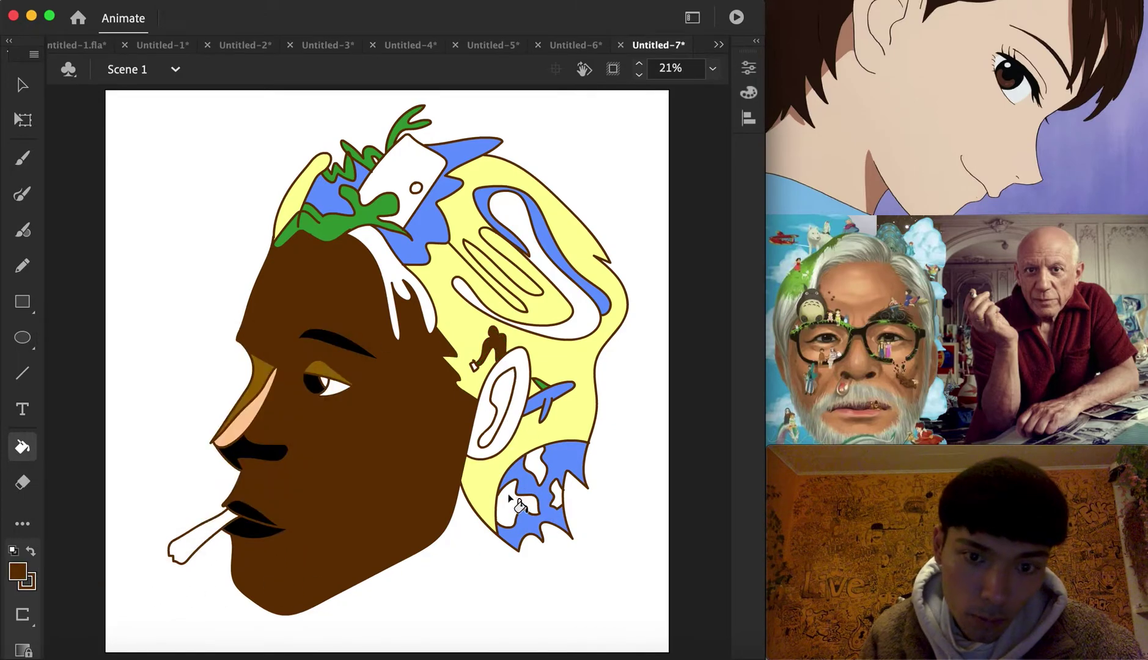
{"action": "left_click", "coordinate": [514, 506]}
{"action": "key", "text": "super+z"}
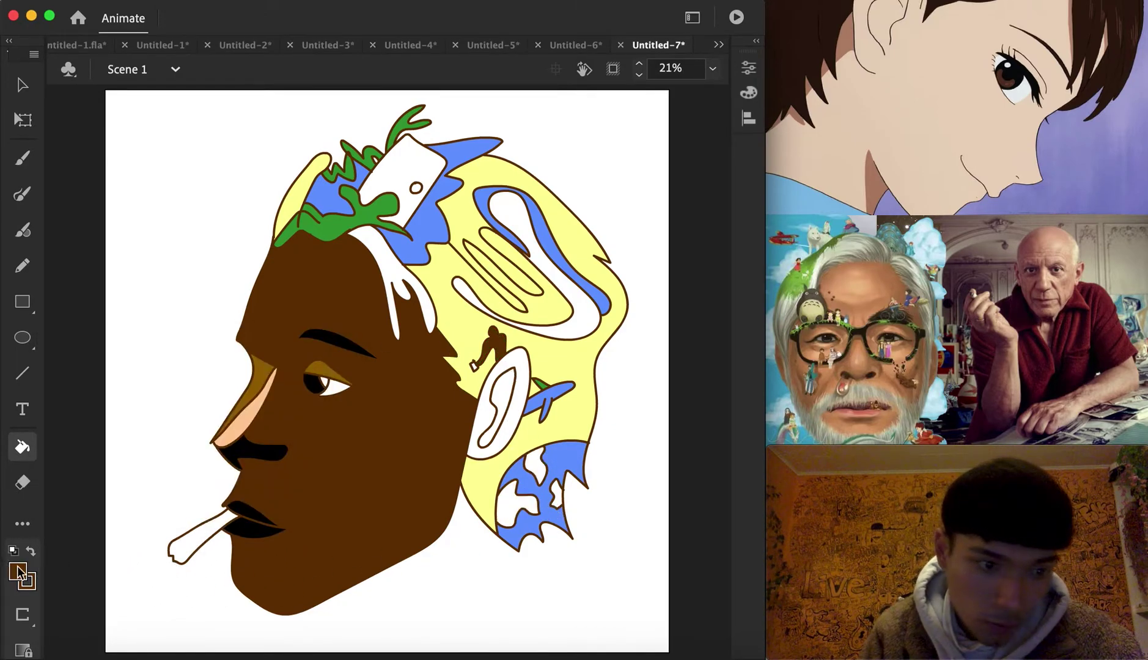
{"action": "left_click", "coordinate": [502, 497]}
Step: Fill the upper patch in the nape shape with light orange and the small rear patch with golden brown #996600
{"action": "left_click", "coordinate": [19, 575]}
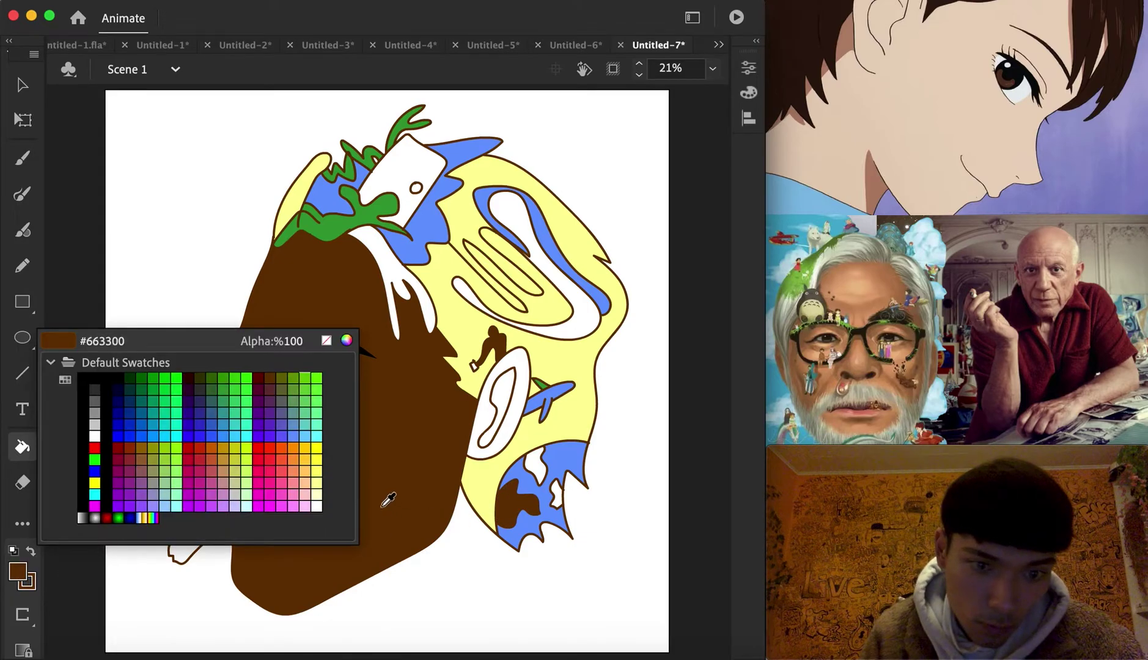
{"action": "left_click", "coordinate": [311, 468]}
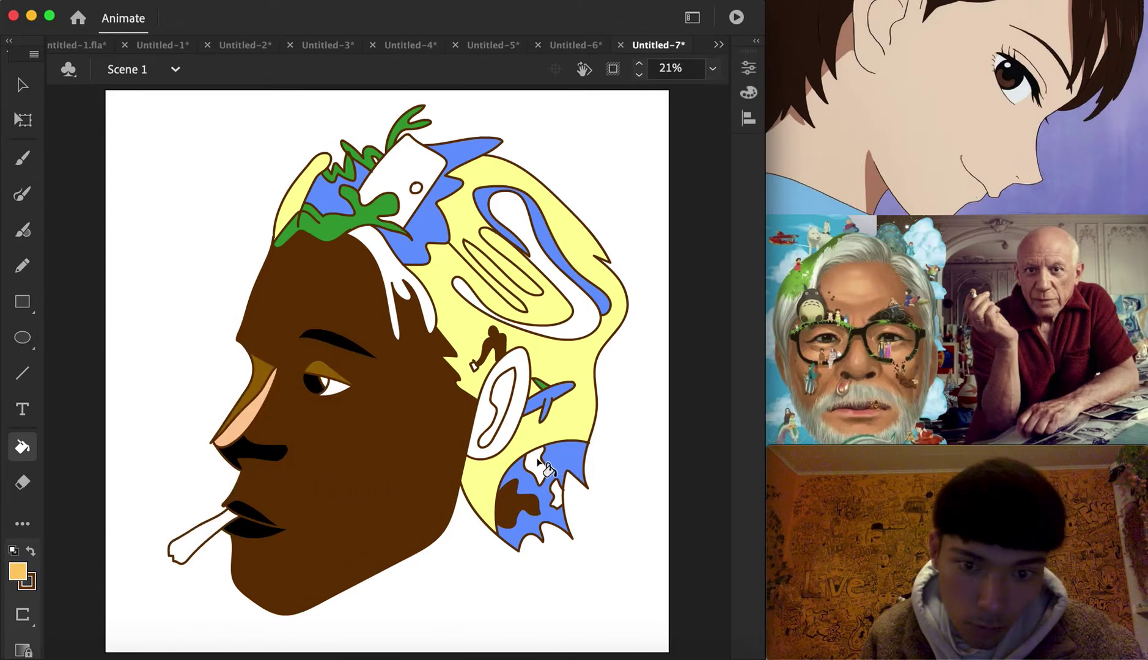
{"action": "left_click", "coordinate": [540, 465]}
{"action": "left_click", "coordinate": [20, 575]}
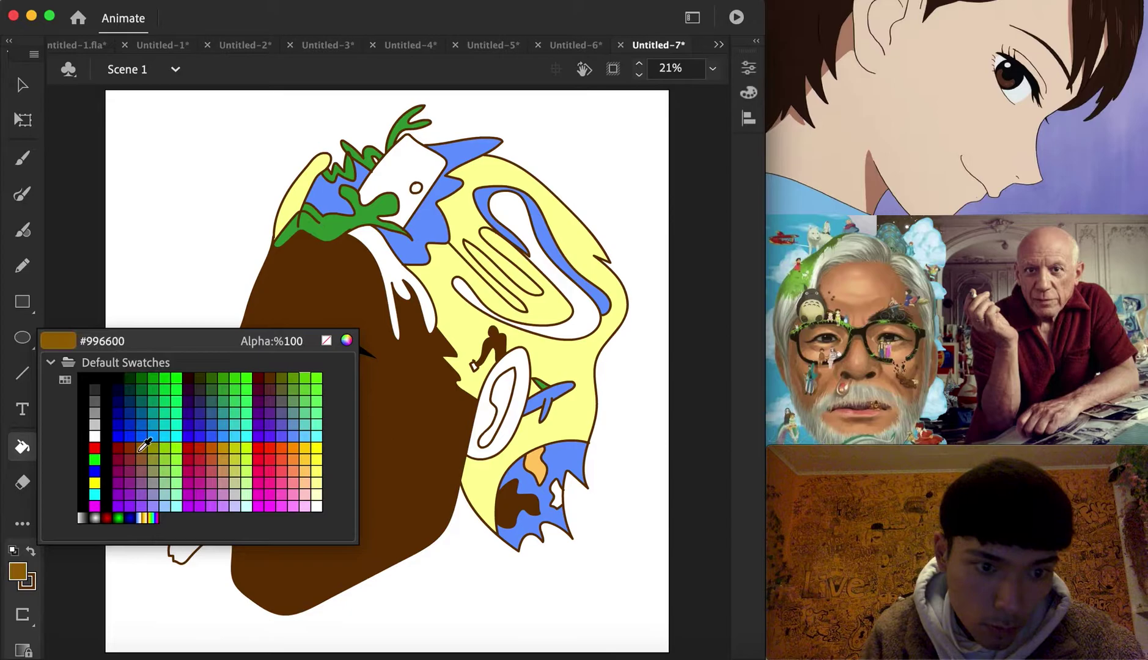
{"action": "left_click", "coordinate": [195, 489]}
{"action": "left_click", "coordinate": [556, 496]}
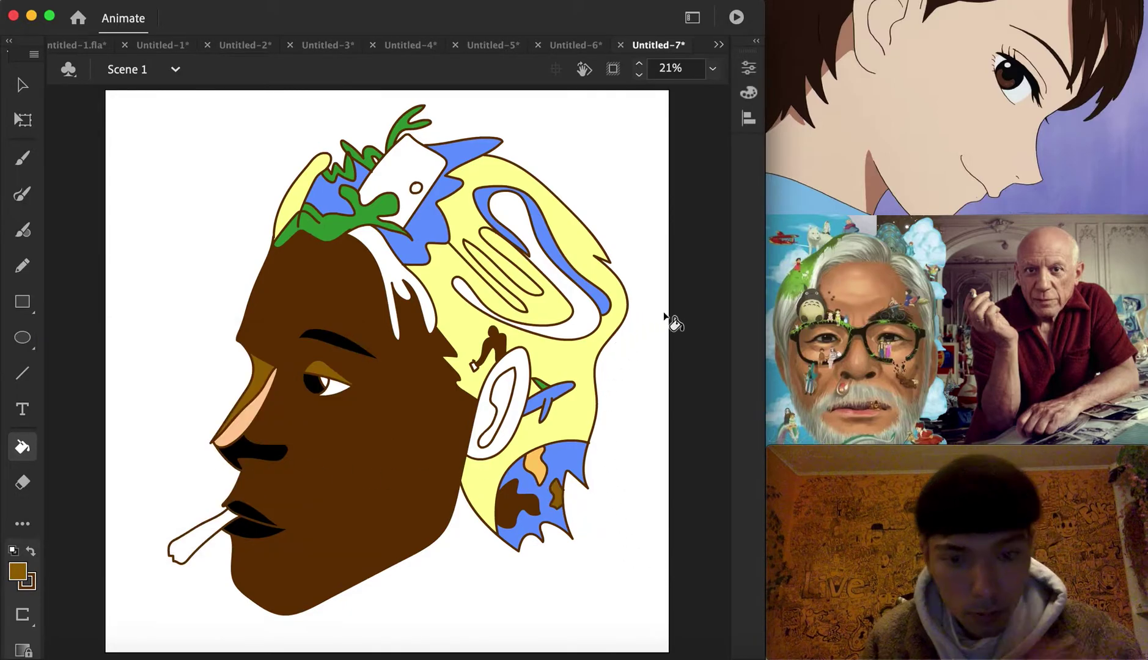
Step: Fill the ear, the inner band of the winding hair shape, the box on top and the dripping strand on the forehead with pink
{"action": "left_click", "coordinate": [17, 572]}
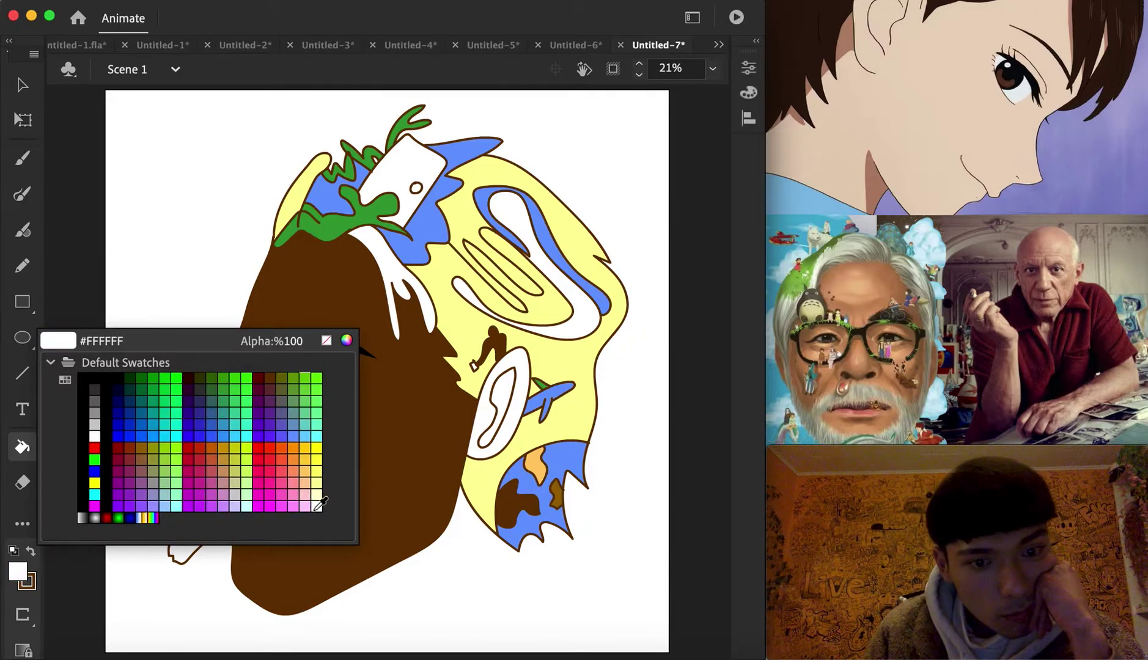
{"action": "left_click", "coordinate": [303, 483]}
{"action": "left_click", "coordinate": [497, 438]}
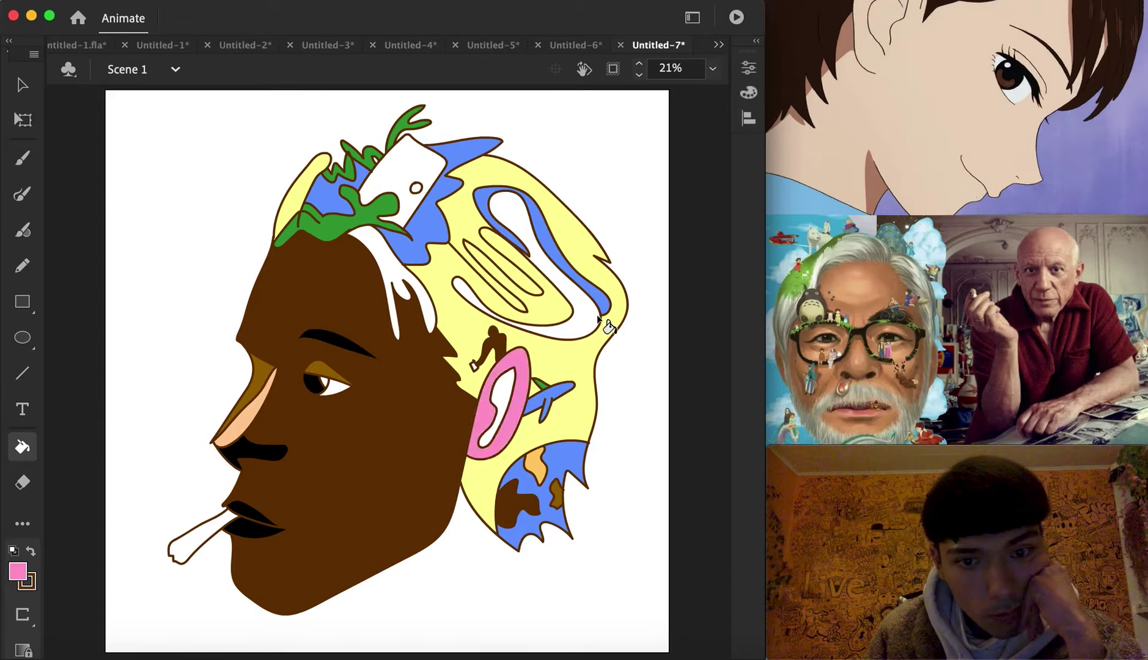
{"action": "left_click", "coordinate": [544, 254]}
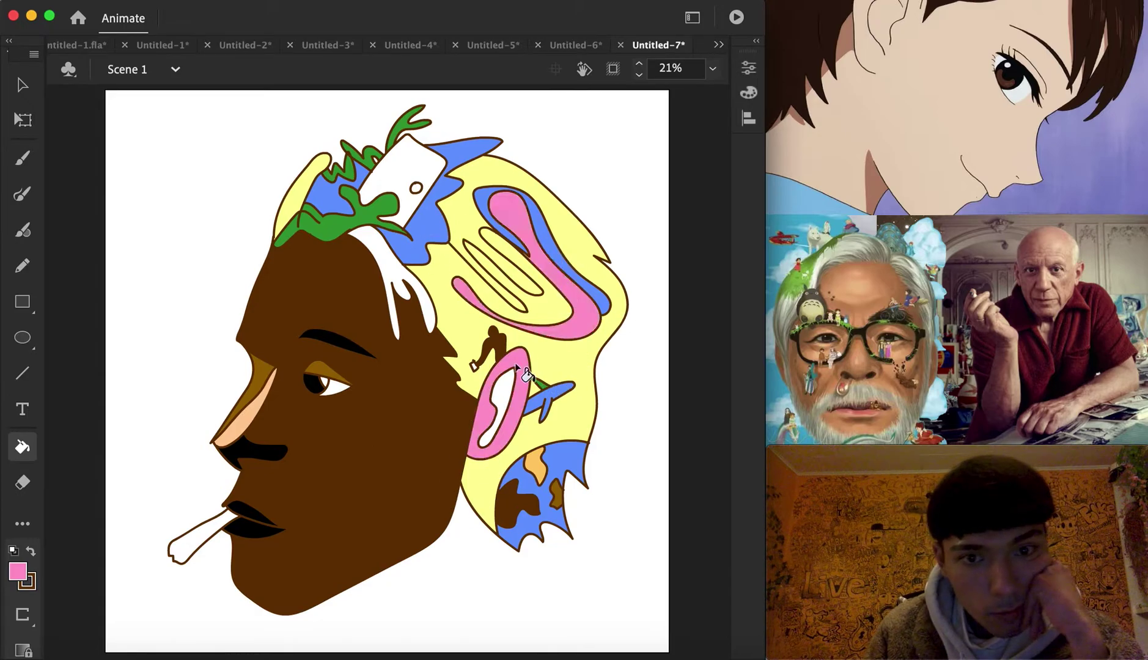
{"action": "left_click", "coordinate": [399, 190]}
{"action": "left_click", "coordinate": [390, 278]}
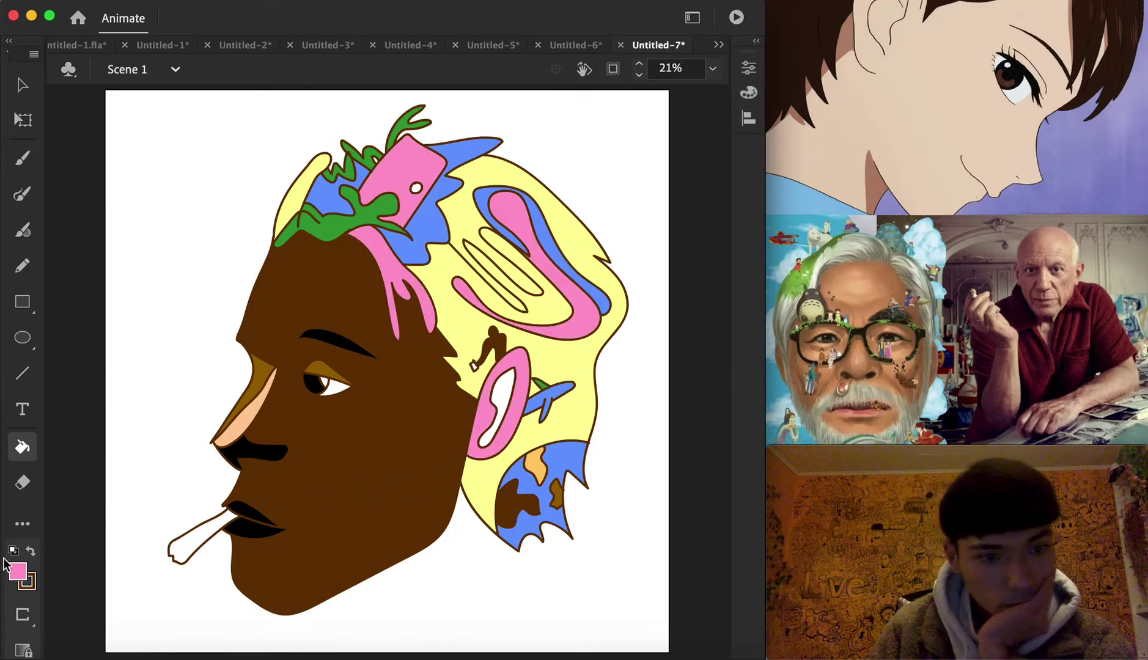
Step: Fill the inside of the ear, the small circle on the pink box and the cup held by the small figure with black
{"action": "left_click", "coordinate": [25, 570]}
{"action": "left_click", "coordinate": [366, 350]}
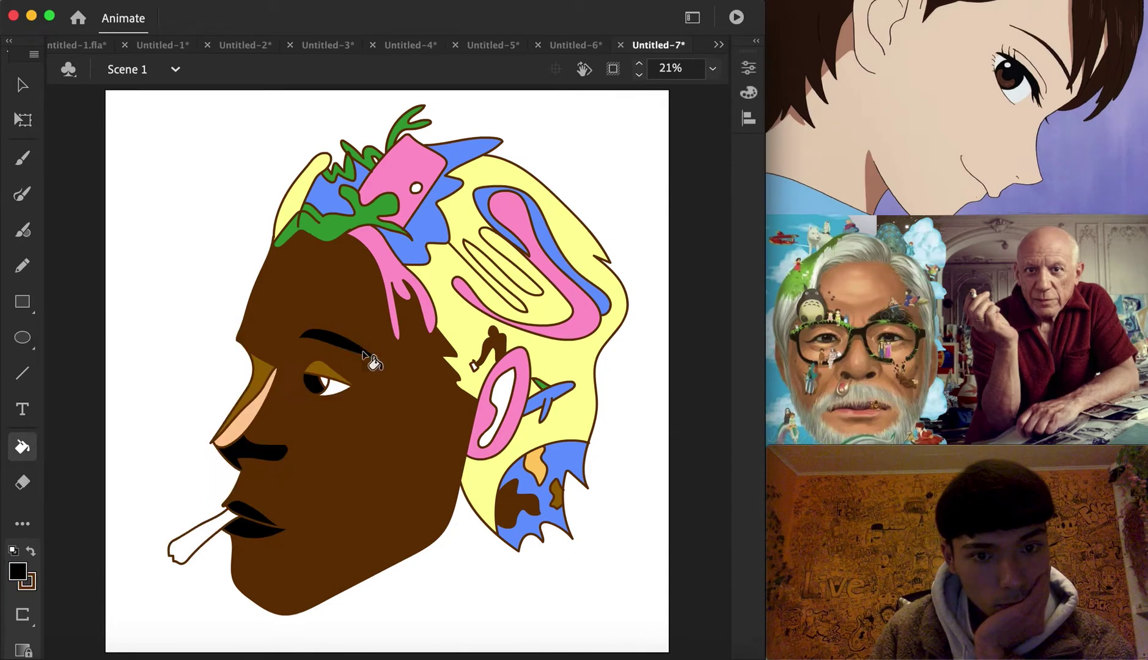
{"action": "left_click", "coordinate": [512, 396]}
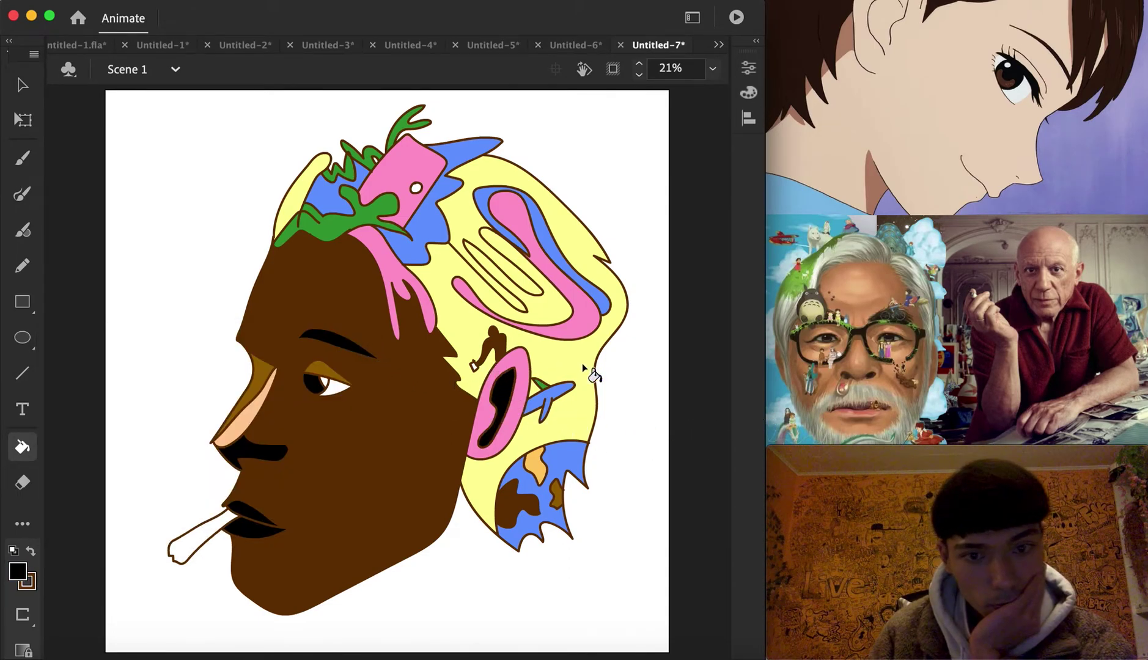
{"action": "left_click", "coordinate": [418, 188]}
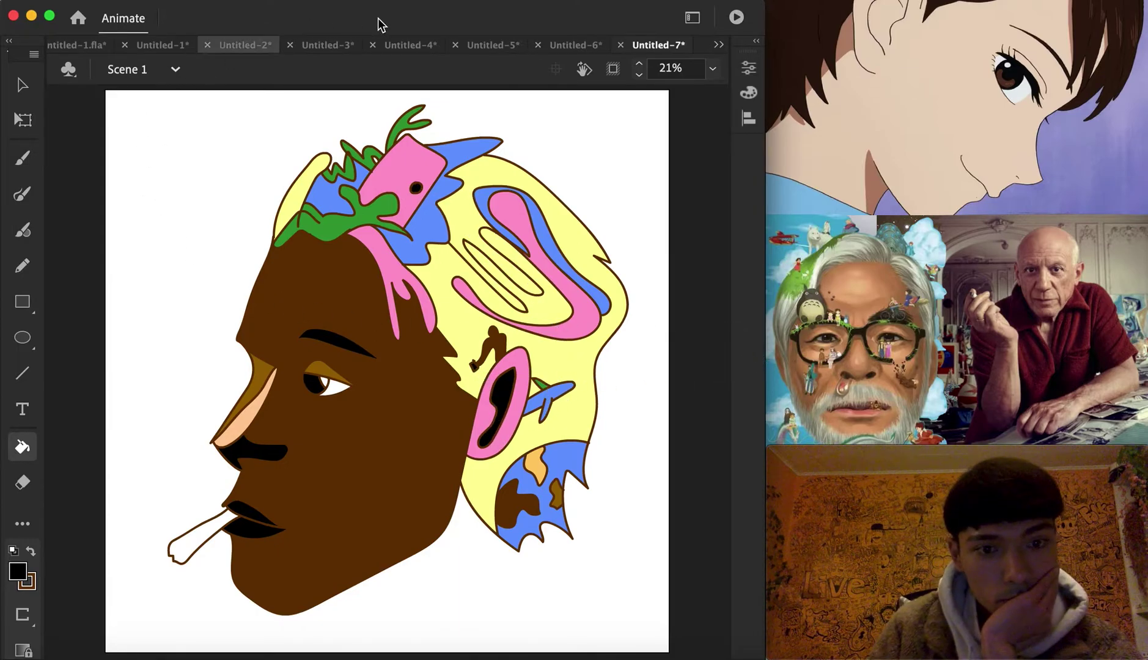
Step: Fill the cigarette between the lips with light purple
{"action": "left_click", "coordinate": [17, 572]}
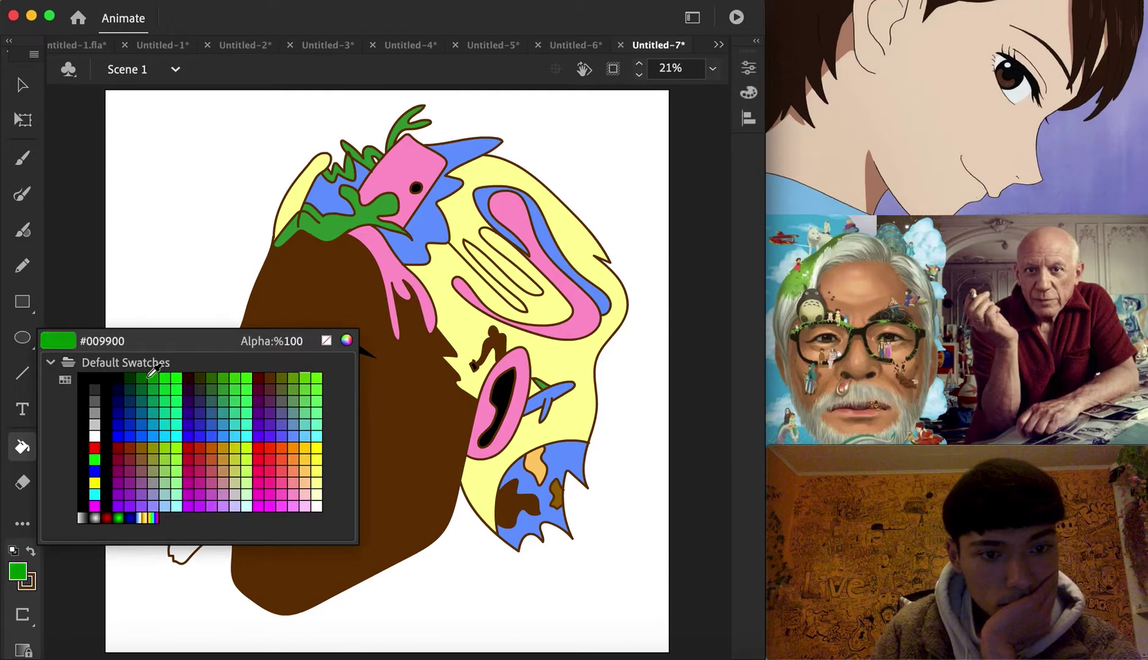
{"action": "left_click", "coordinate": [236, 496]}
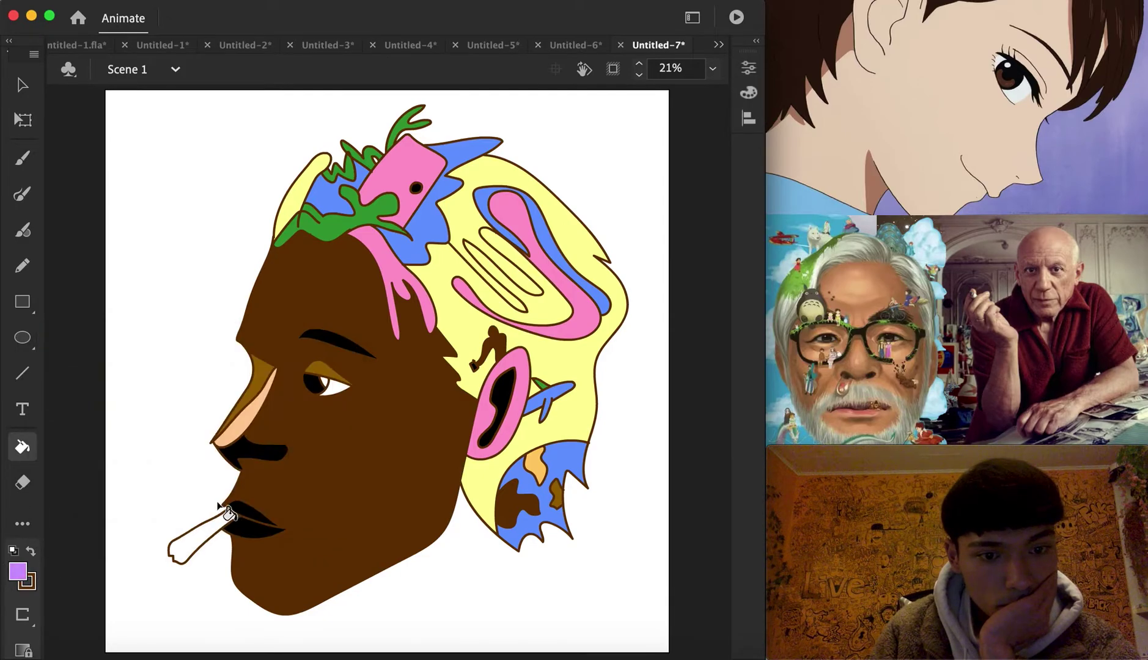
{"action": "left_click", "coordinate": [208, 533]}
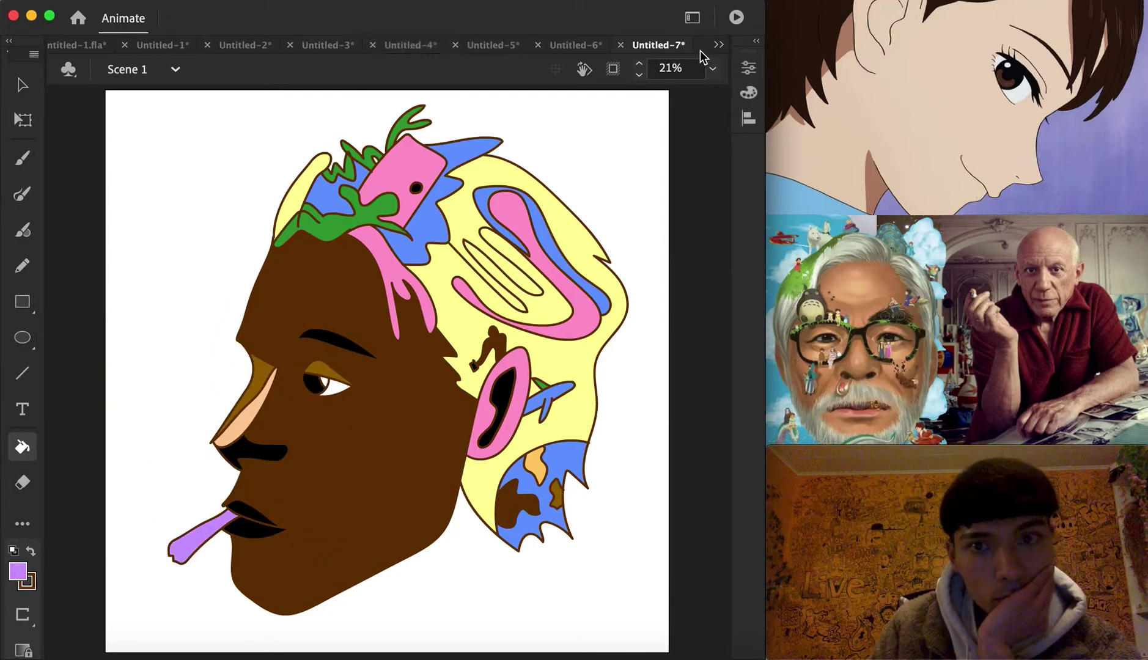
Step: Switch to the blank document Untitled-8 and set the brush's stroke colour to violet-blue
{"action": "left_click", "coordinate": [718, 45]}
{"action": "left_click", "coordinate": [766, 171]}
{"action": "left_click", "coordinate": [718, 45]}
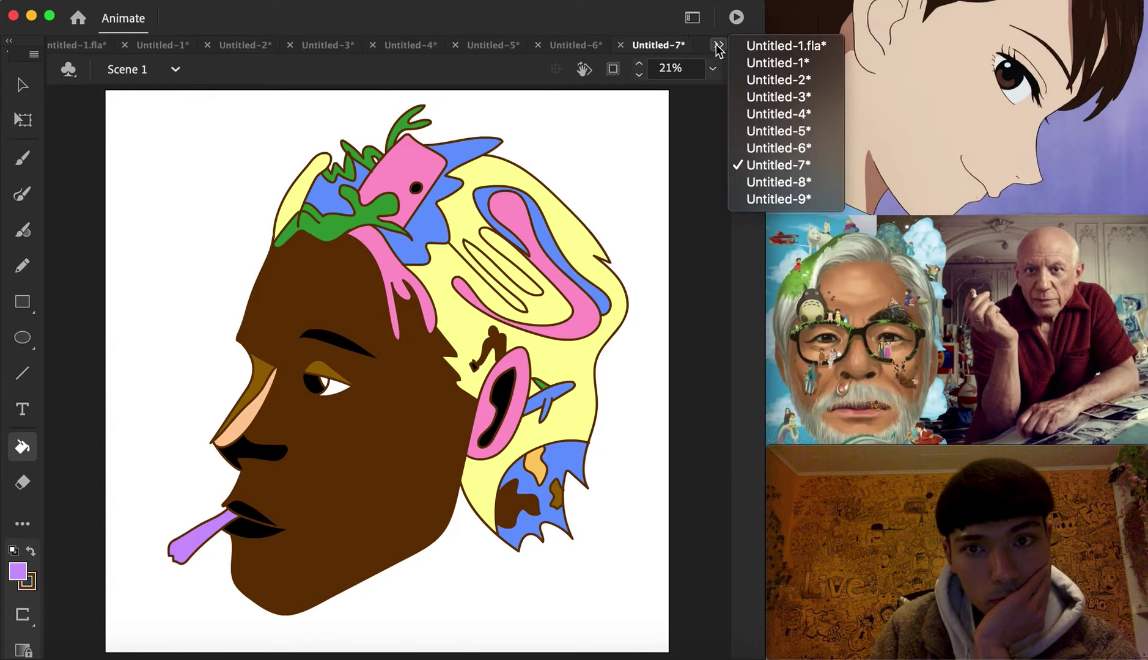
{"action": "left_click", "coordinate": [777, 181]}
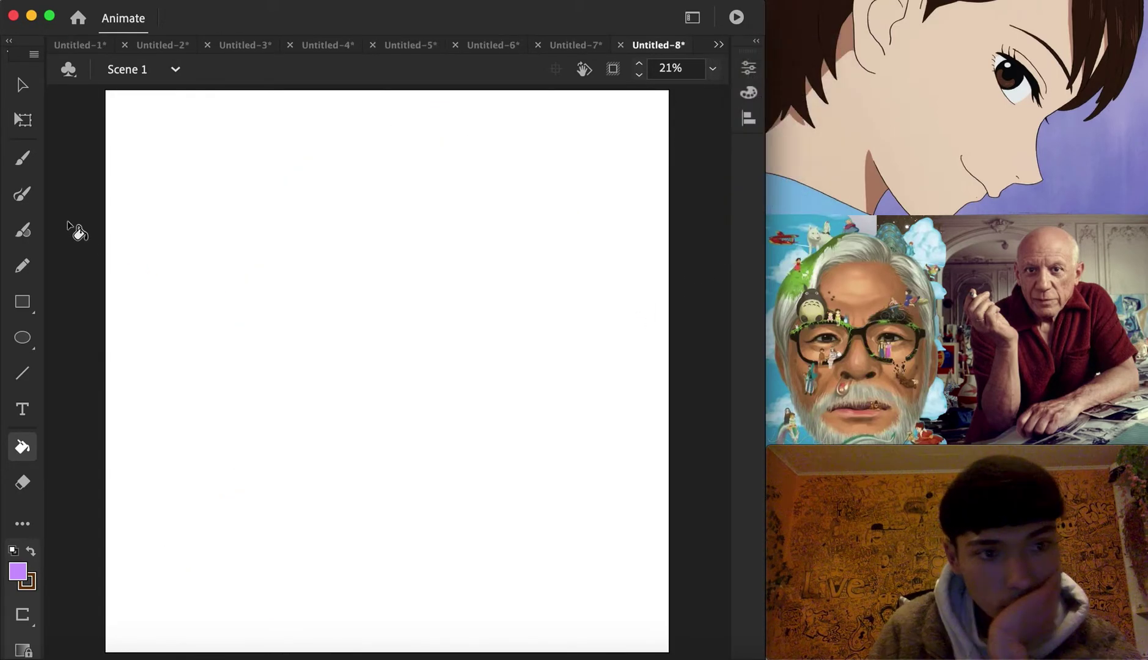
{"action": "key", "text": "b"}
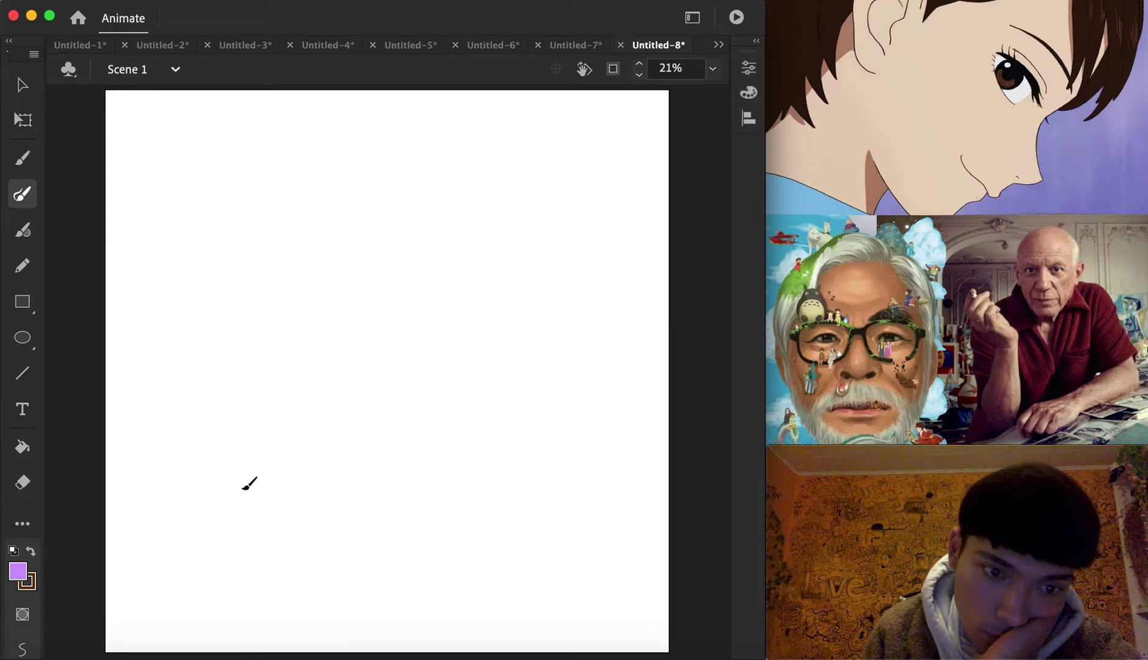
{"action": "left_click", "coordinate": [27, 582]}
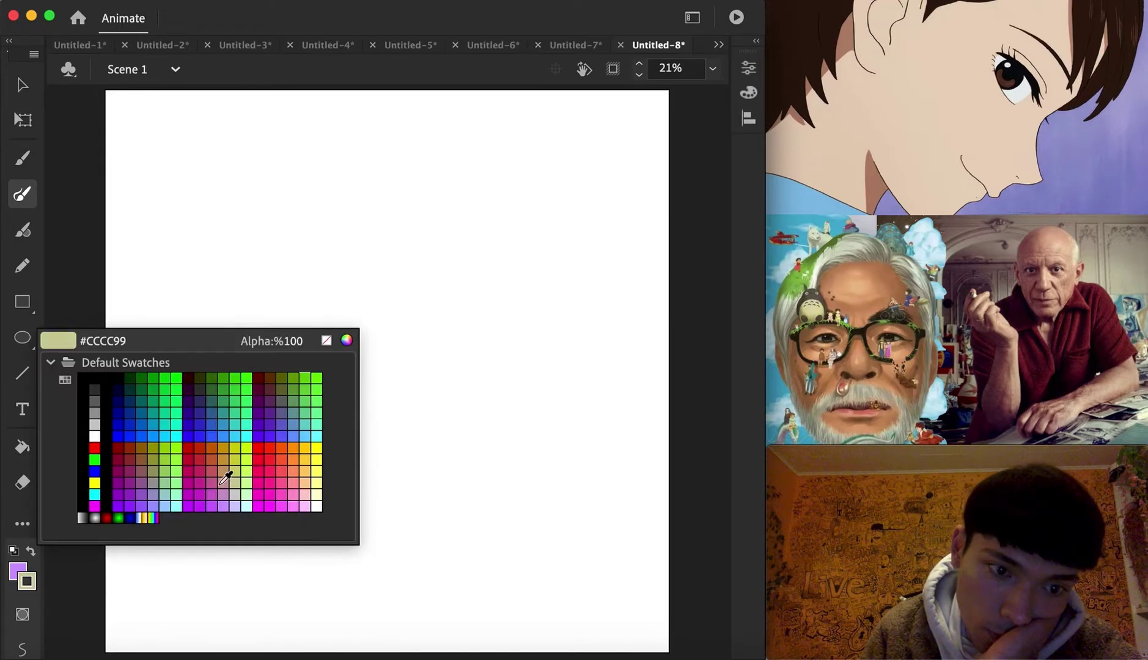
{"action": "left_click", "coordinate": [164, 495]}
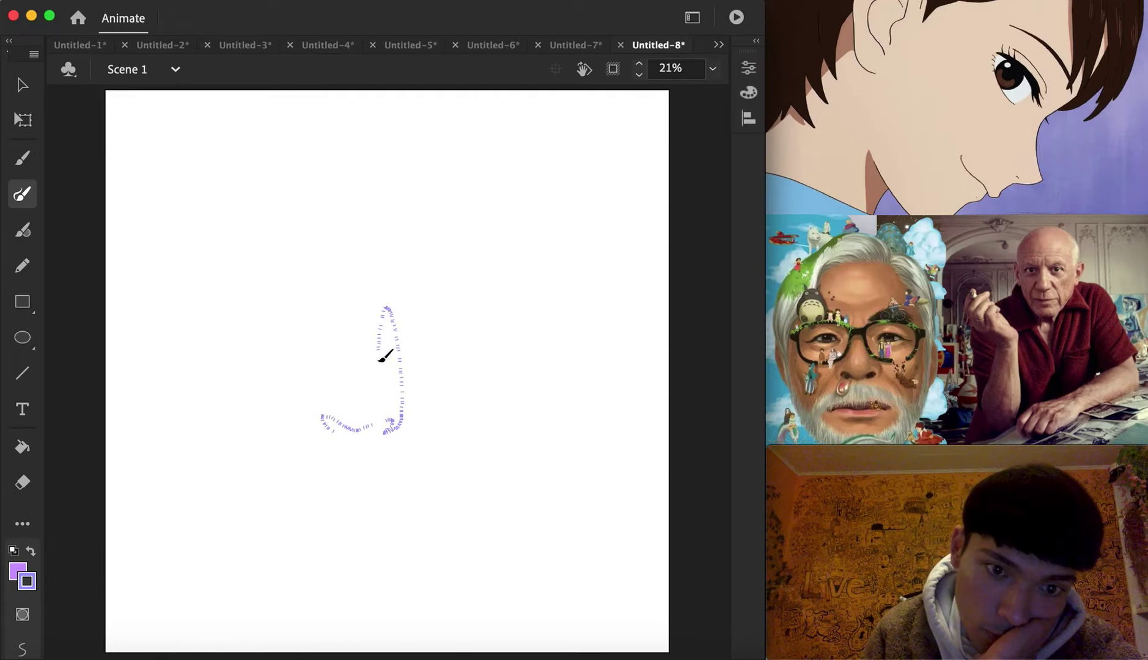
Step: Draw a frontal face's nose, both eyes with arched brows, the angular cheek line and the lips with the brush
{"action": "mouse_move", "coordinate": [341, 359]}
{"action": "left_mouse_down"}
{"action": "mouse_move", "coordinate": [344, 266]}
{"action": "mouse_move", "coordinate": [310, 224]}
{"action": "mouse_move", "coordinate": [246, 239]}
{"action": "mouse_move", "coordinate": [211, 277]}
{"action": "left_mouse_up"}
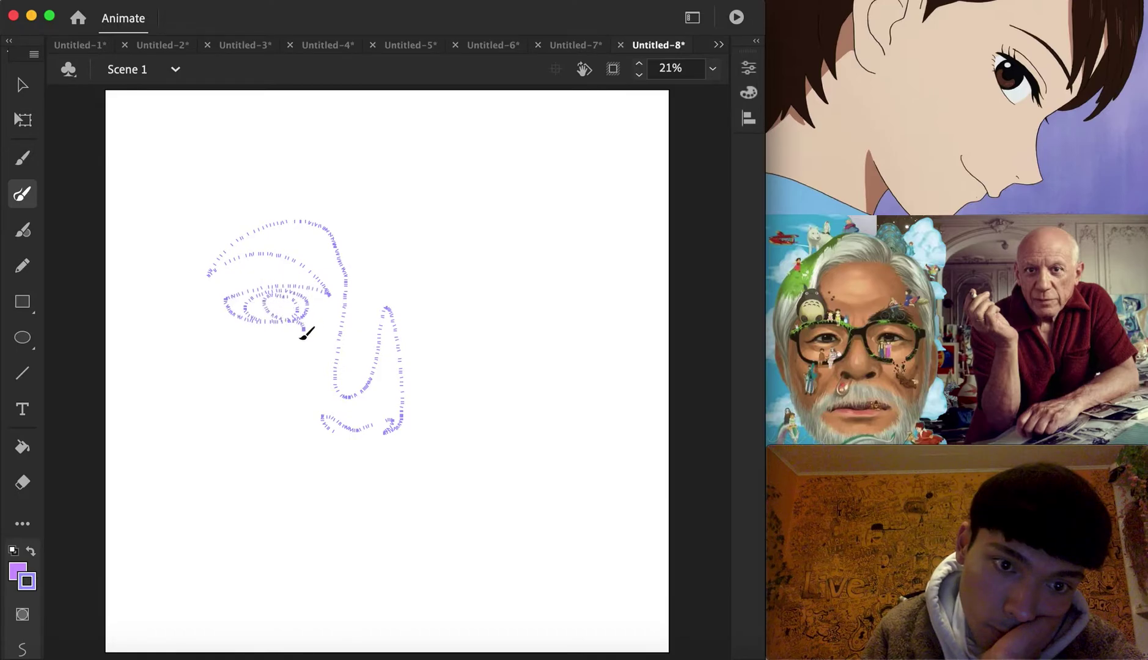
{"action": "mouse_move", "coordinate": [300, 365]}
{"action": "left_mouse_down"}
{"action": "mouse_move", "coordinate": [254, 432]}
{"action": "mouse_move", "coordinate": [271, 494]}
{"action": "mouse_move", "coordinate": [321, 469]}
{"action": "mouse_move", "coordinate": [438, 474]}
{"action": "mouse_move", "coordinate": [359, 491]}
{"action": "mouse_move", "coordinate": [316, 472]}
{"action": "mouse_move", "coordinate": [299, 482]}
{"action": "mouse_move", "coordinate": [334, 514]}
{"action": "mouse_move", "coordinate": [423, 494]}
{"action": "left_mouse_up"}
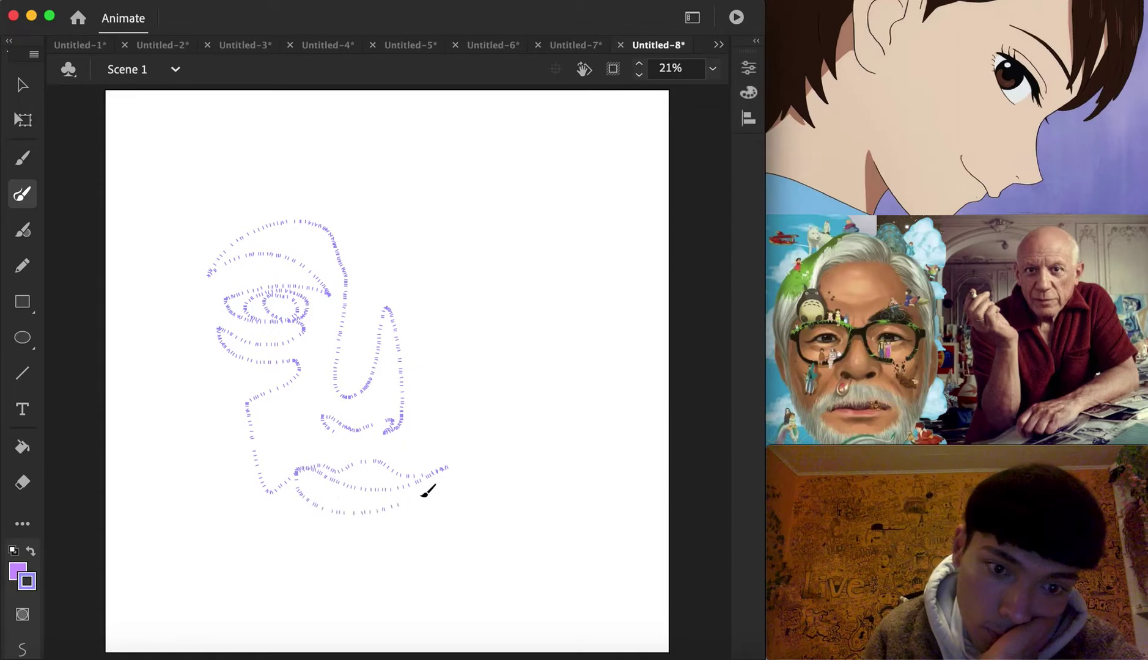
{"action": "mouse_move", "coordinate": [442, 408]}
{"action": "left_mouse_down"}
{"action": "mouse_move", "coordinate": [424, 338]}
{"action": "mouse_move", "coordinate": [435, 255]}
{"action": "left_mouse_up"}
{"action": "mouse_move", "coordinate": [548, 302]}
{"action": "left_mouse_down"}
{"action": "mouse_move", "coordinate": [523, 284]}
{"action": "mouse_move", "coordinate": [450, 280]}
{"action": "left_mouse_up"}
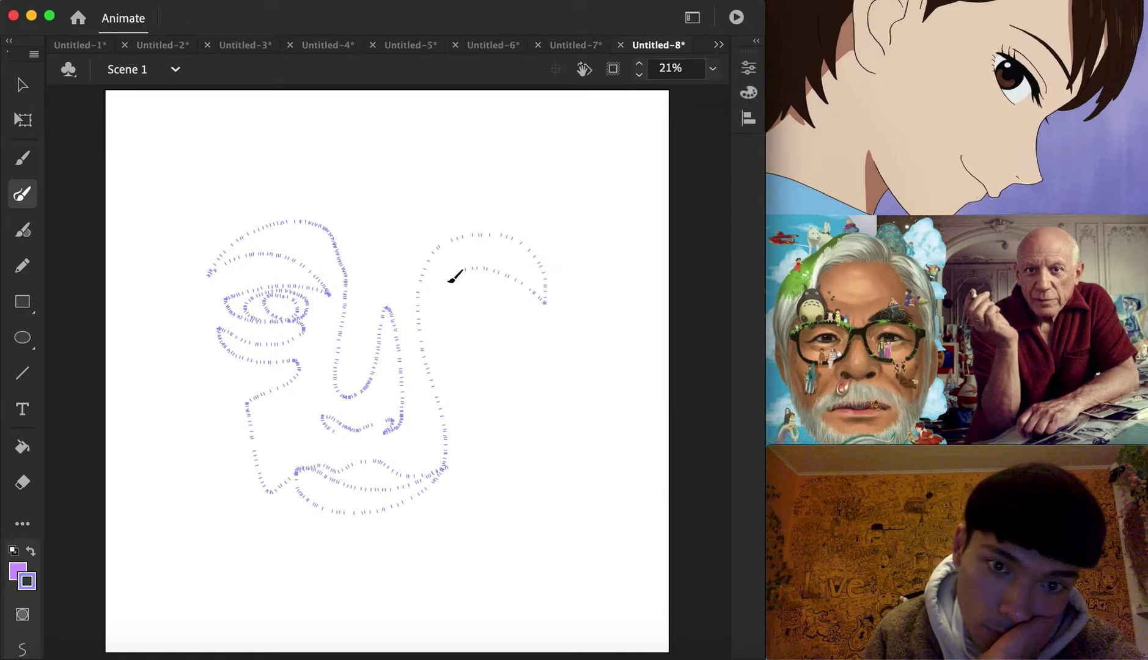
{"action": "left_click_drag", "start_coordinate": [539, 326], "coordinate": [470, 298]}
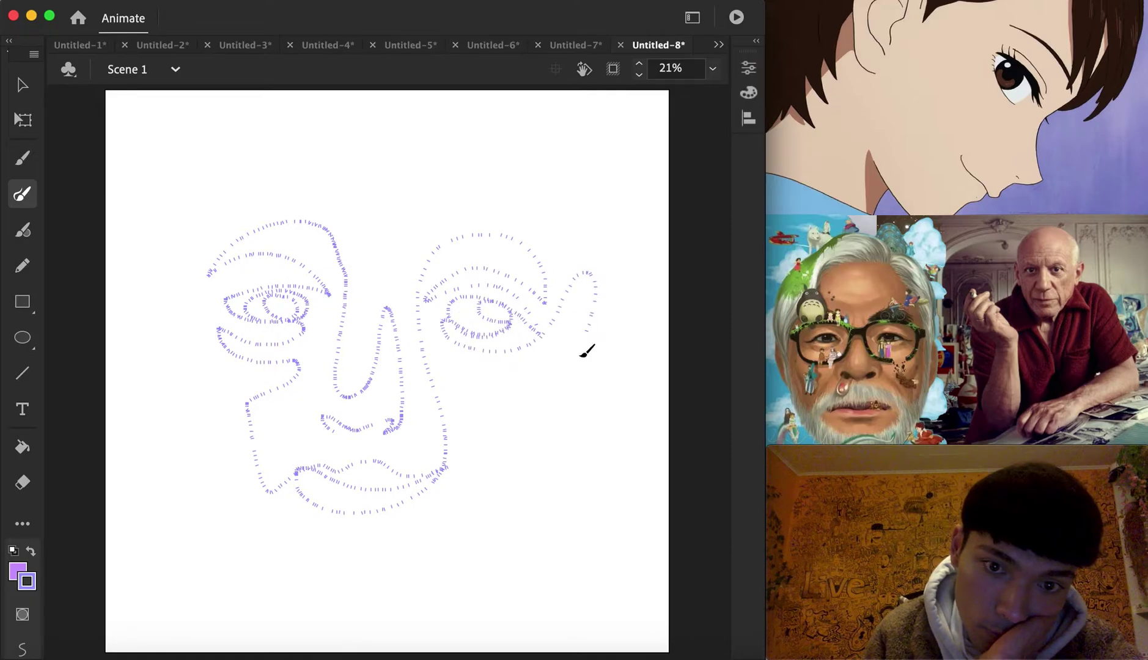
Step: Draw the jaw and chin outline around the features, with an ear on each side
{"action": "mouse_move", "coordinate": [581, 354]}
{"action": "left_mouse_down"}
{"action": "mouse_move", "coordinate": [532, 391]}
{"action": "mouse_move", "coordinate": [484, 471]}
{"action": "left_mouse_up"}
{"action": "mouse_move", "coordinate": [375, 572]}
{"action": "left_mouse_down"}
{"action": "mouse_move", "coordinate": [310, 565]}
{"action": "mouse_move", "coordinate": [228, 452]}
{"action": "mouse_move", "coordinate": [215, 333]}
{"action": "left_mouse_up"}
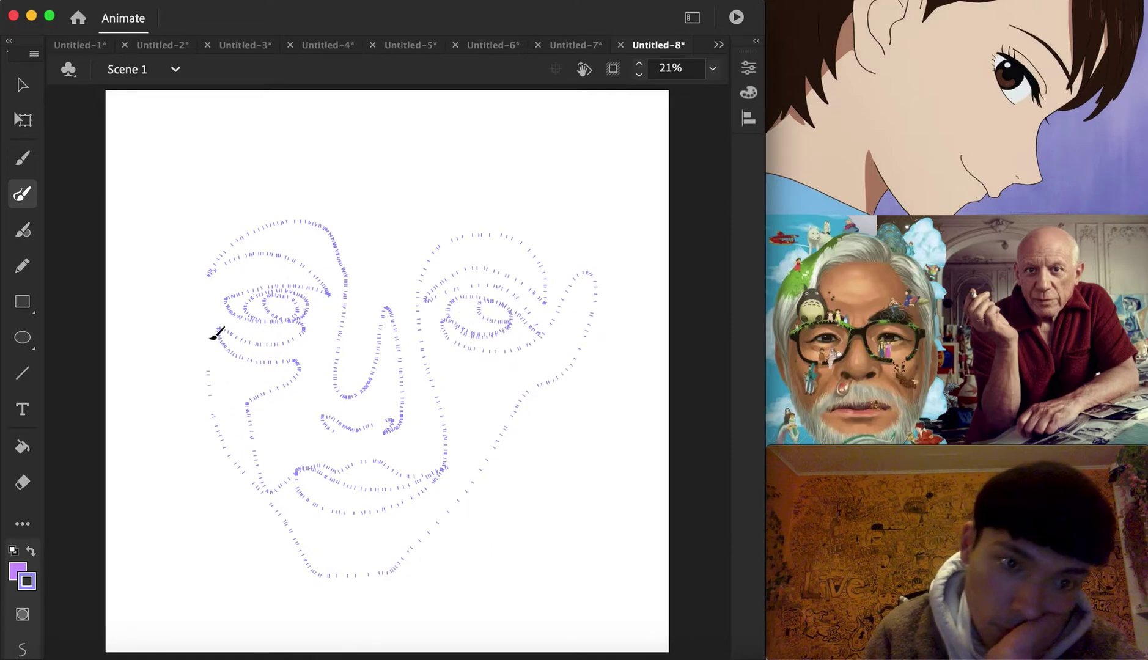
{"action": "mouse_move", "coordinate": [209, 257]}
{"action": "left_mouse_down"}
{"action": "mouse_move", "coordinate": [197, 290]}
{"action": "mouse_move", "coordinate": [213, 380]}
{"action": "left_mouse_up"}
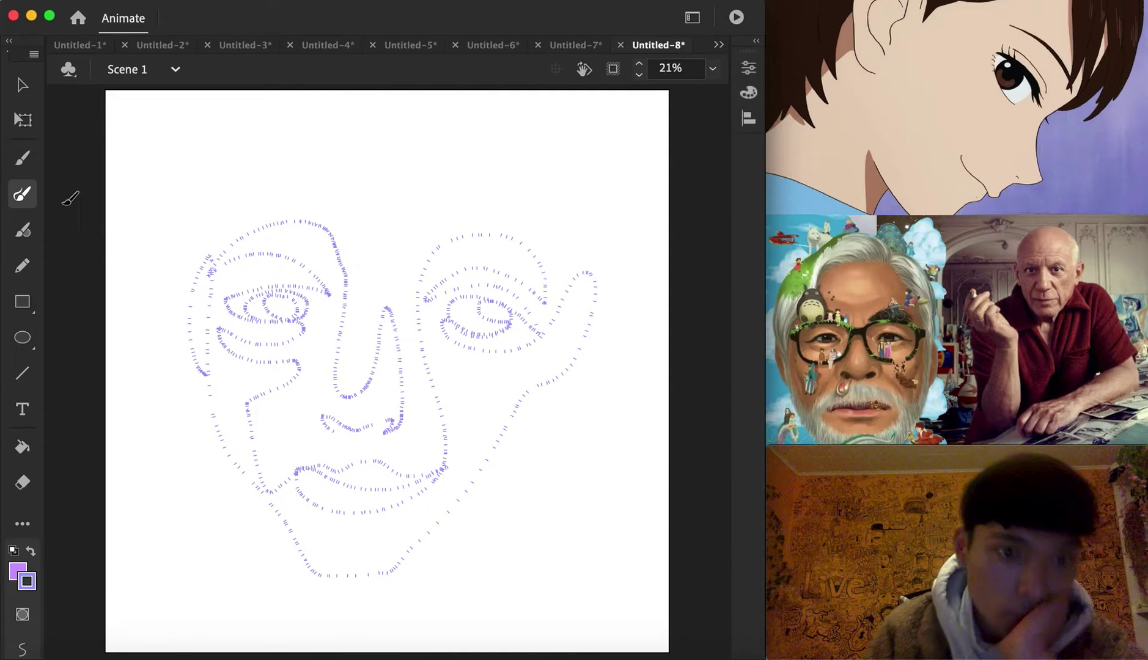
Step: Select the whole face drawing and move it down to leave room for the hair
{"action": "key", "text": "v"}
{"action": "left_click_drag", "start_coordinate": [166, 177], "coordinate": [642, 602]}
{"action": "left_click_drag", "start_coordinate": [494, 456], "coordinate": [496, 496]}
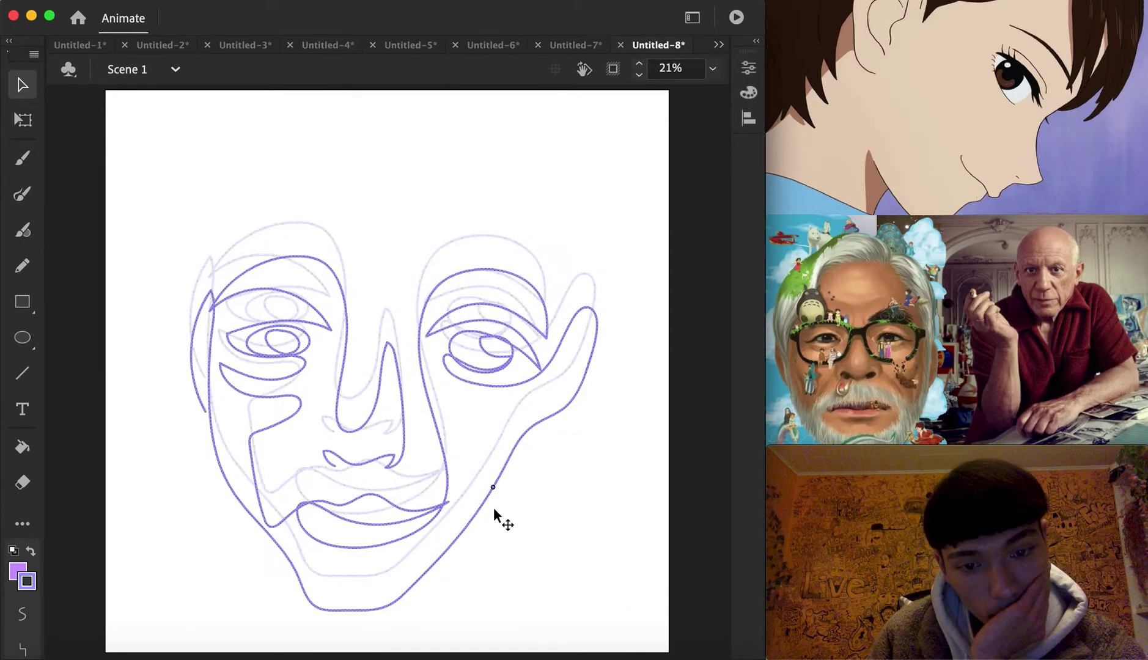
{"action": "left_click", "coordinate": [297, 467]}
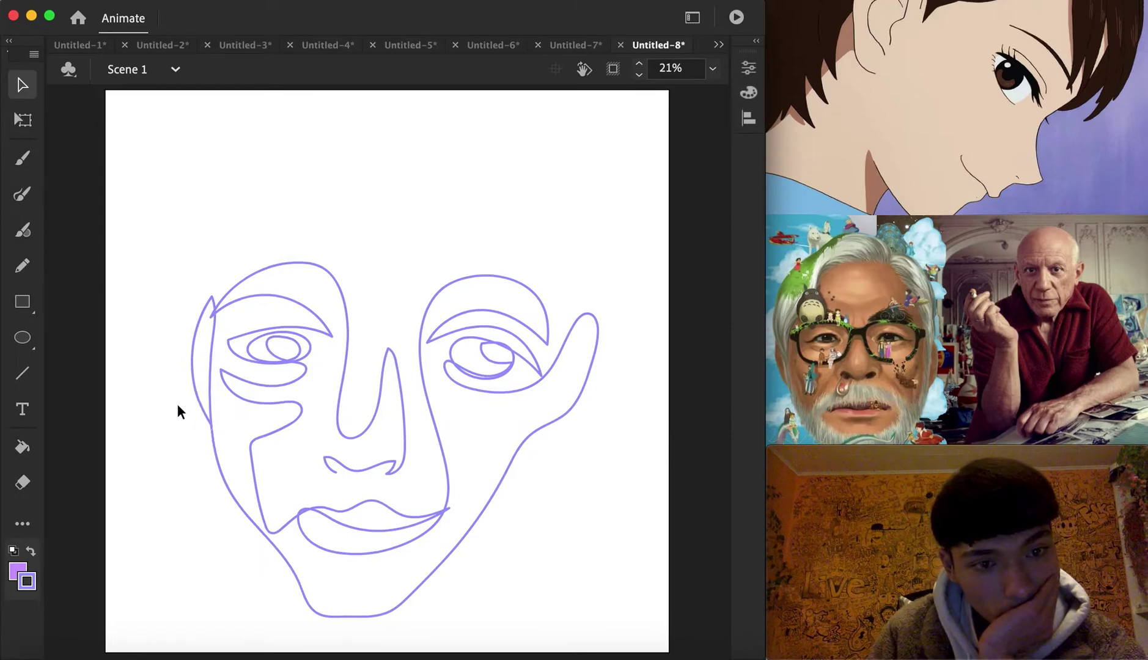
Step: Draw a jagged outer hair contour from the top centre of the head down the left side to the jaw
{"action": "left_click", "coordinate": [23, 194]}
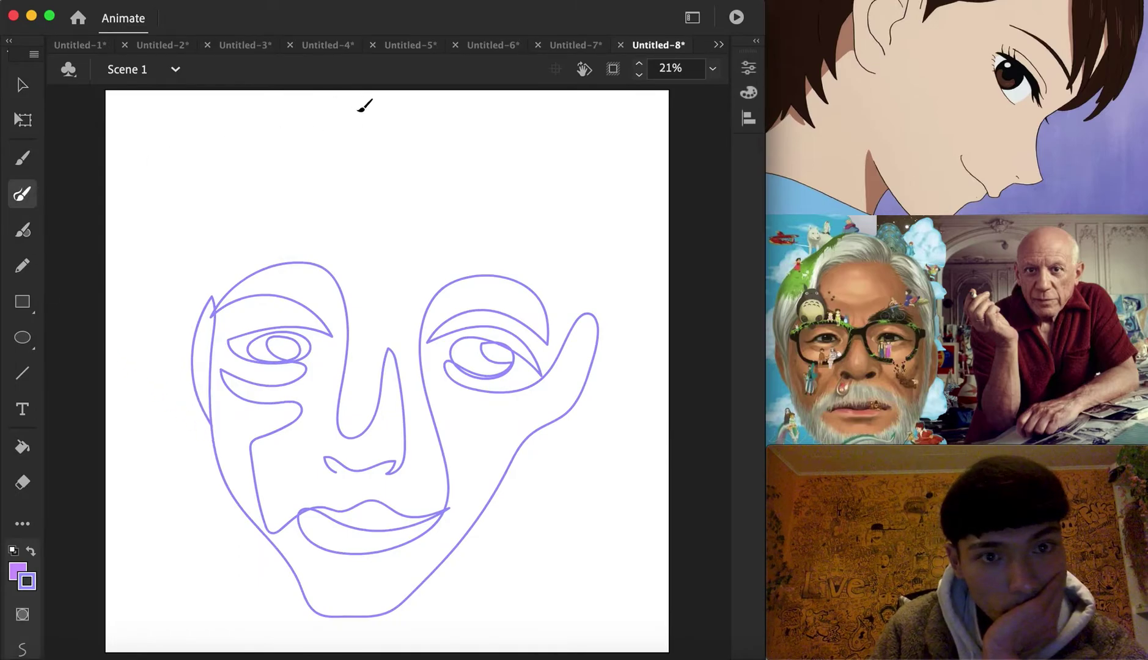
{"action": "left_click_drag", "start_coordinate": [235, 122], "coordinate": [202, 190]}
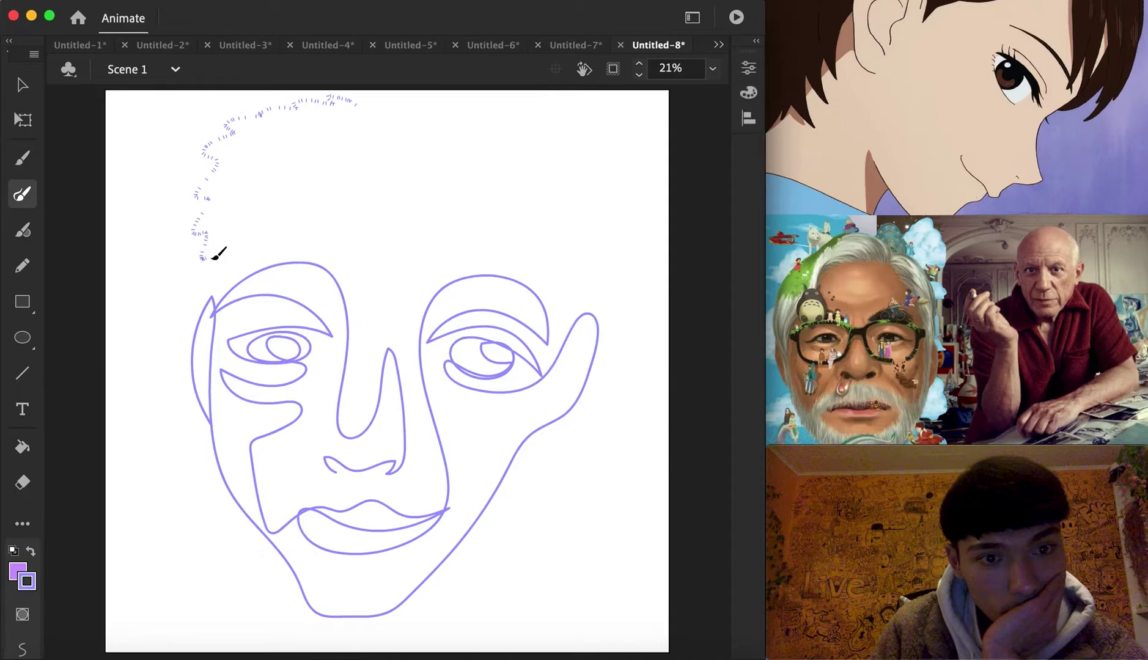
{"action": "left_click_drag", "start_coordinate": [186, 538], "coordinate": [272, 605]}
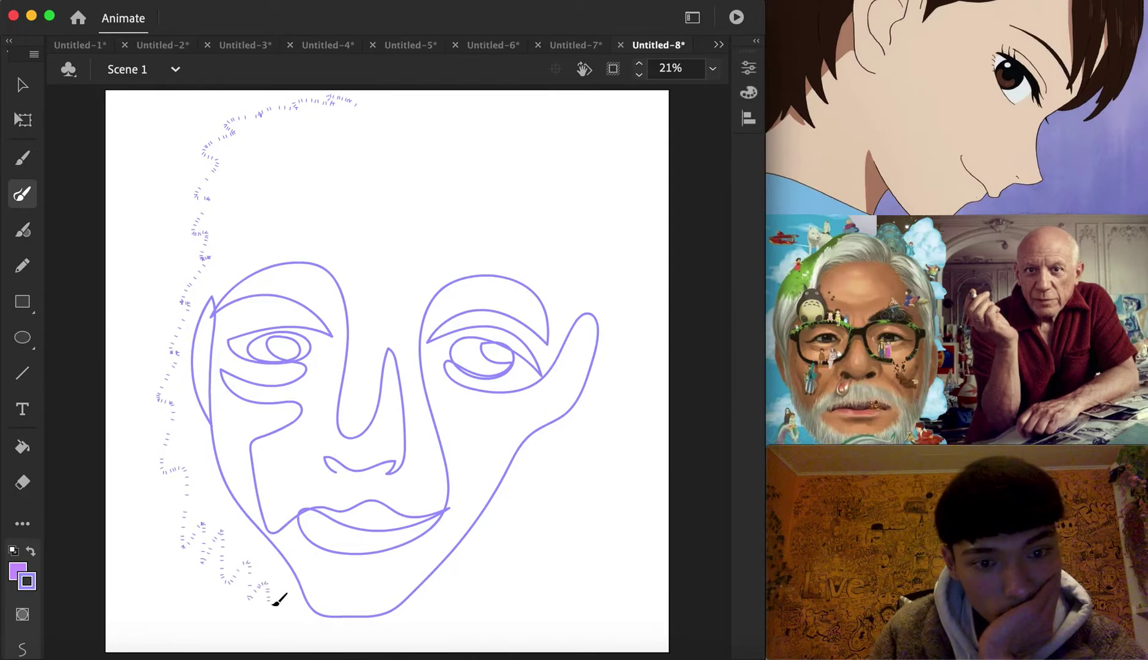
{"action": "left_click_drag", "start_coordinate": [295, 561], "coordinate": [291, 564]}
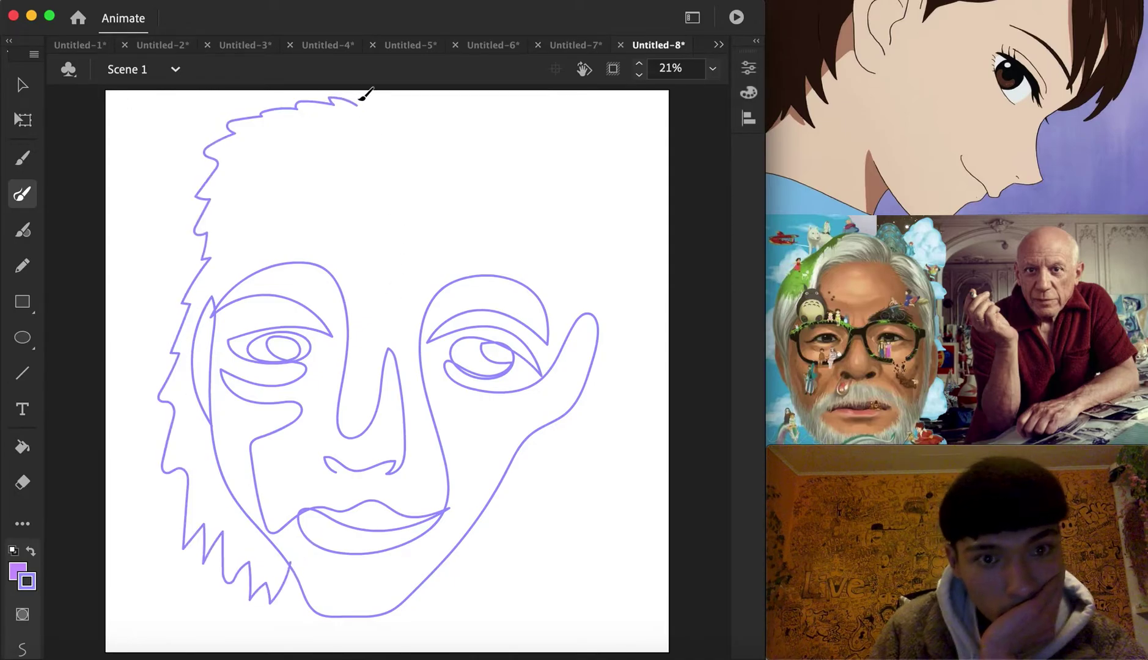
Step: Continue the hair contour over the right side of the head and add long pointed locks from the ear to the jaw
{"action": "mouse_move", "coordinate": [474, 117]}
{"action": "left_mouse_down"}
{"action": "mouse_move", "coordinate": [562, 140]}
{"action": "mouse_move", "coordinate": [584, 173]}
{"action": "mouse_move", "coordinate": [582, 325]}
{"action": "left_mouse_up"}
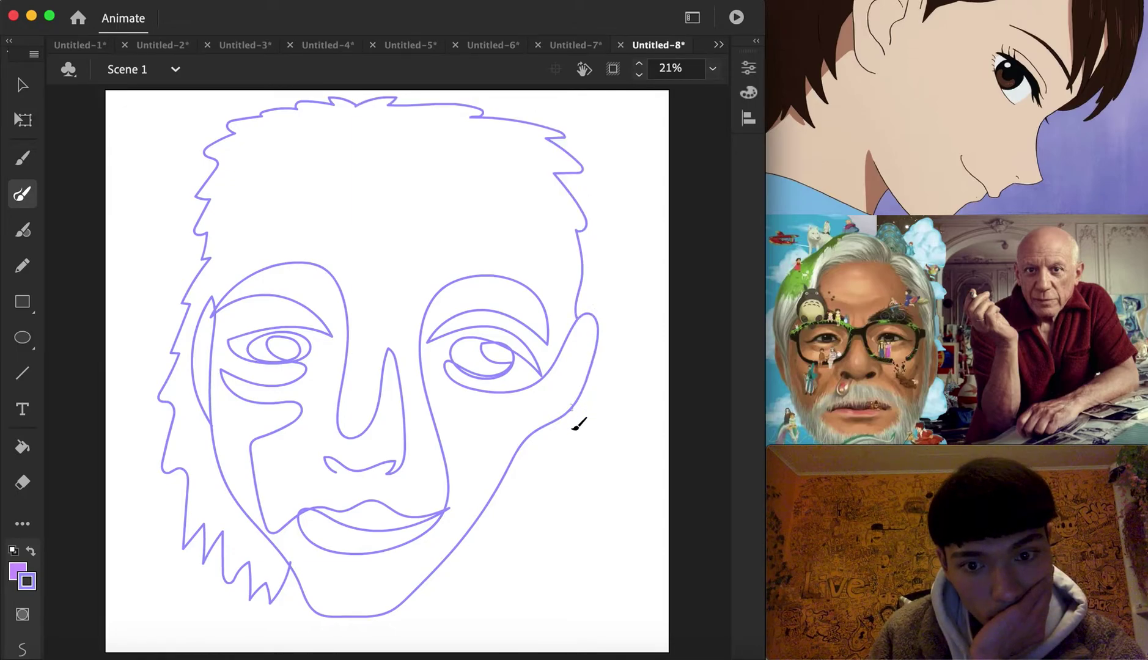
{"action": "left_click_drag", "start_coordinate": [574, 428], "coordinate": [575, 556]}
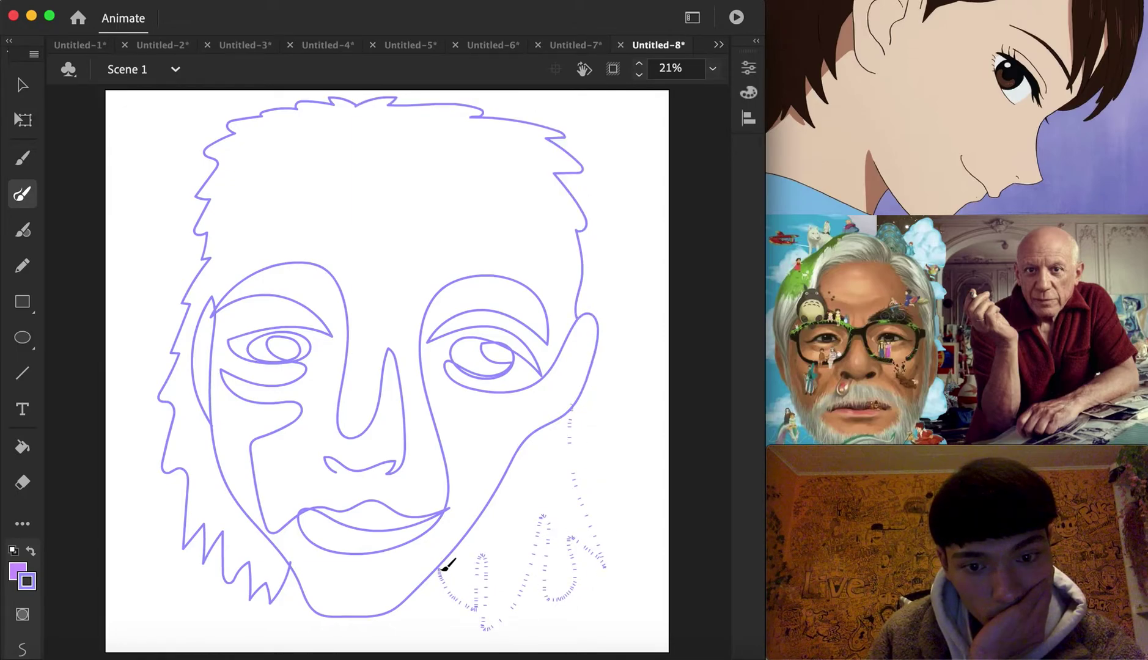
{"action": "left_click_drag", "start_coordinate": [441, 570], "coordinate": [440, 569]}
{"action": "left_click", "coordinate": [24, 87]}
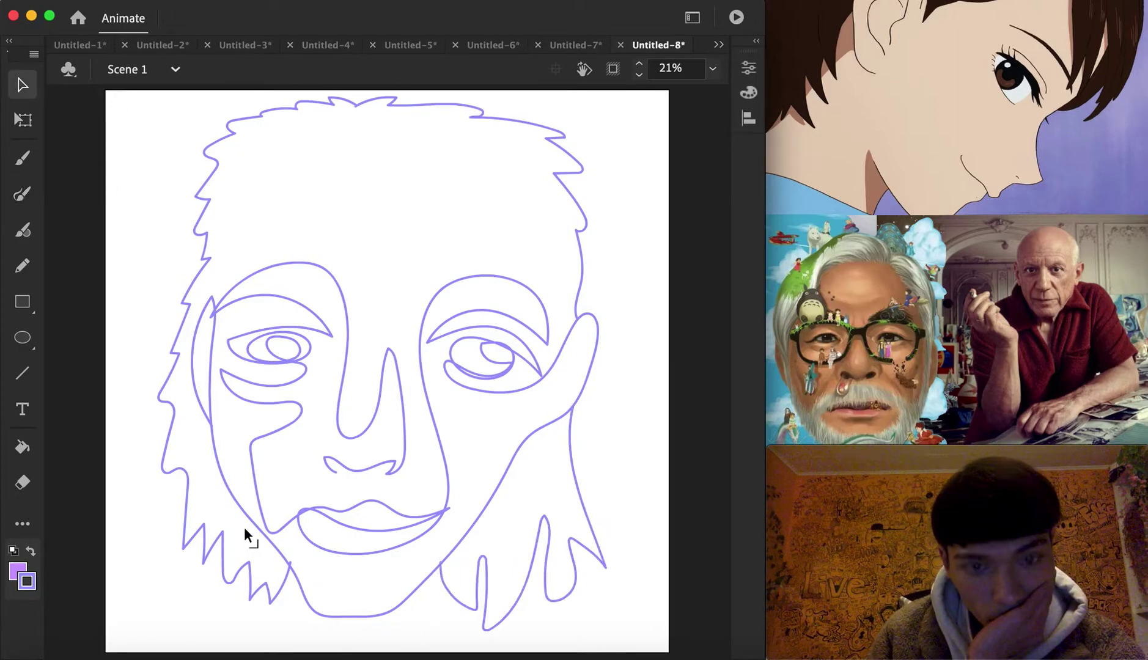
Step: Draw a jagged hairline across the forehead, running from its centre peak down to the ear on each side
{"action": "left_click", "coordinate": [23, 194]}
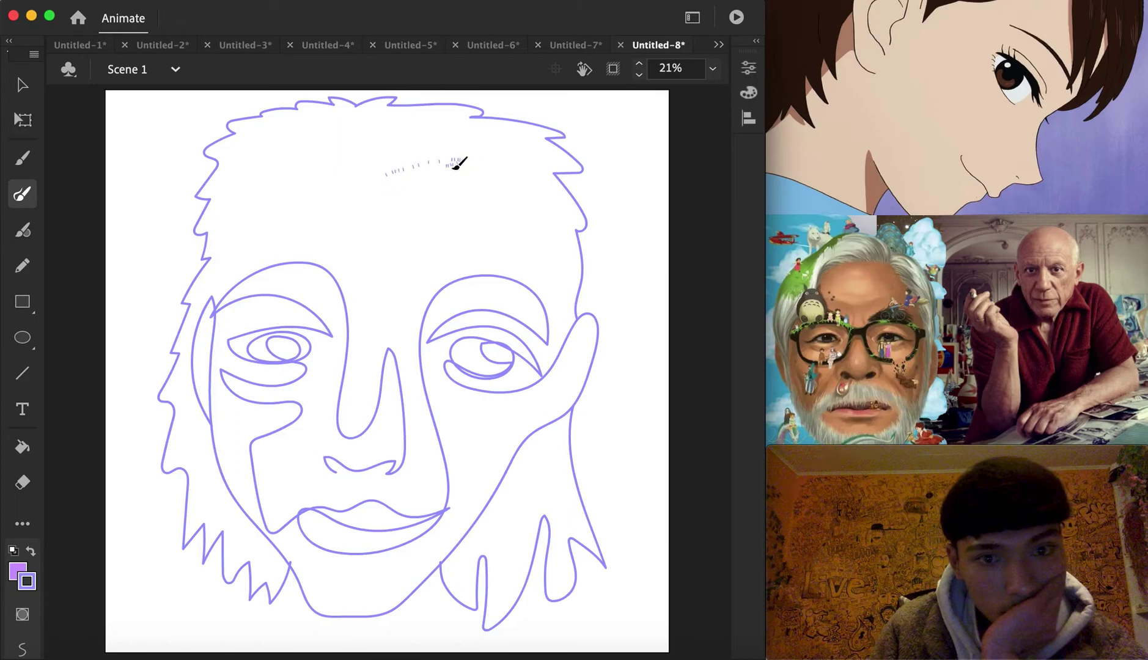
{"action": "left_click_drag", "start_coordinate": [570, 338], "coordinate": [569, 337]}
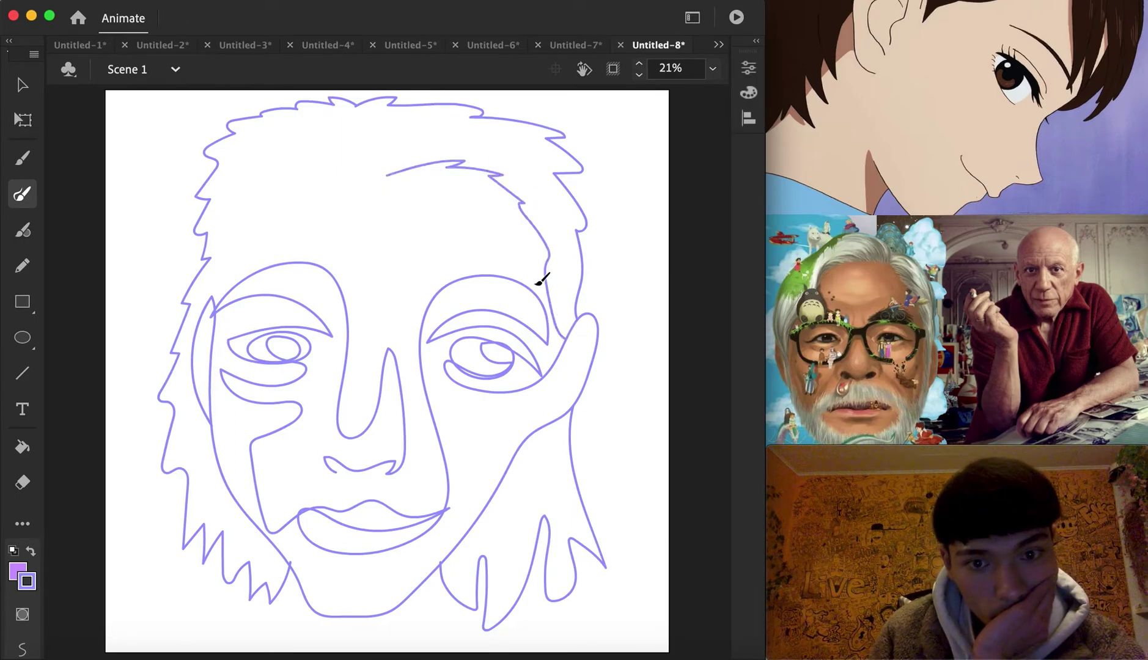
{"action": "mouse_move", "coordinate": [322, 160]}
{"action": "left_mouse_down"}
{"action": "mouse_move", "coordinate": [267, 174]}
{"action": "mouse_move", "coordinate": [244, 207]}
{"action": "left_mouse_up"}
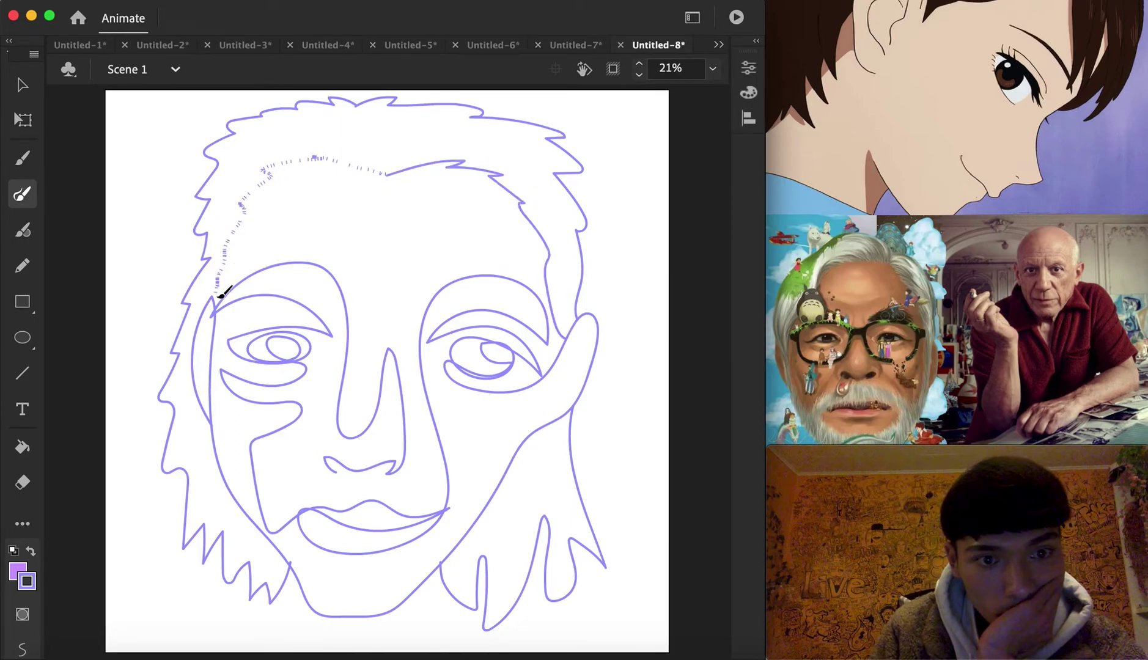
{"action": "left_click_drag", "start_coordinate": [222, 305], "coordinate": [218, 309]}
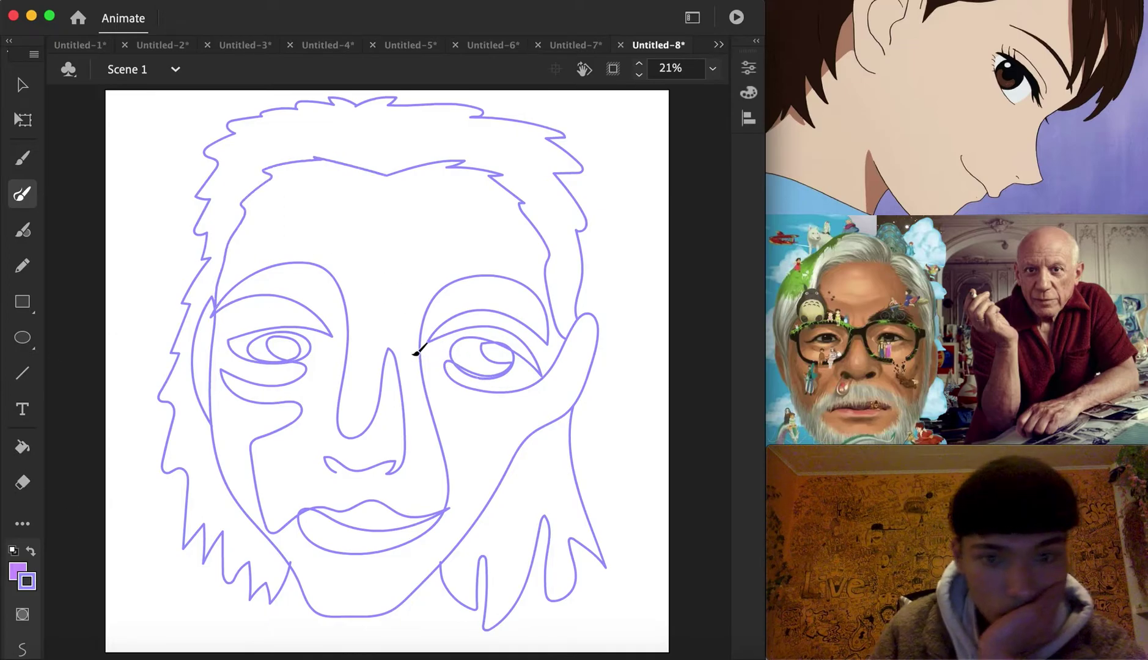
{"action": "left_click", "coordinate": [21, 91]}
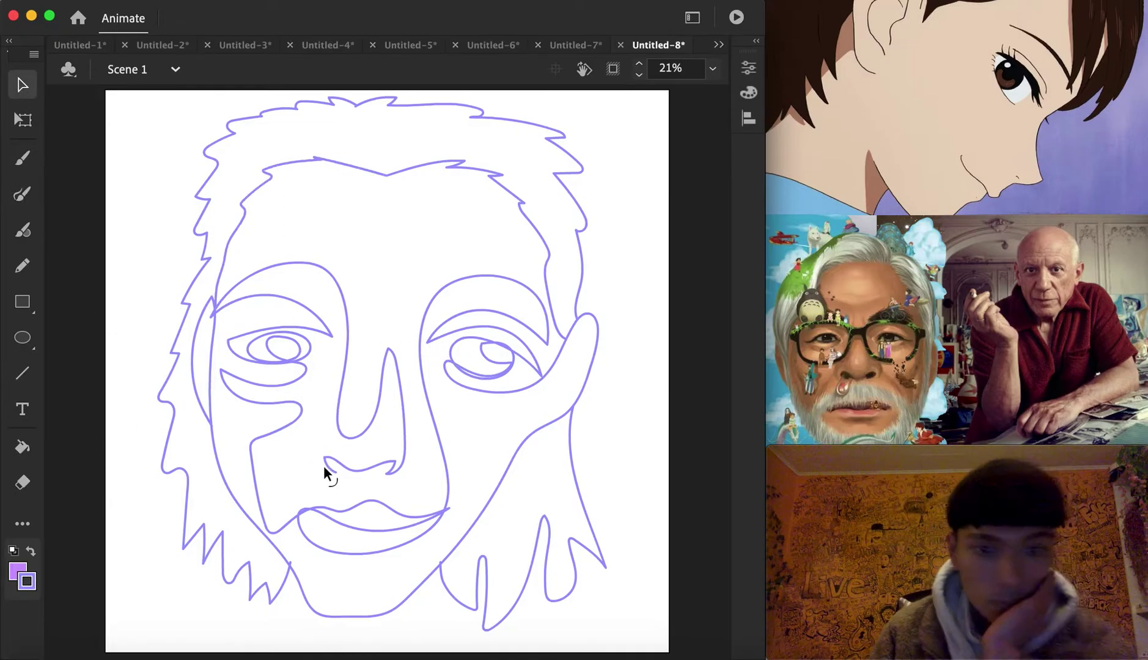
Step: Fill the shaded side areas of the face, the chin and the upper lip with light purple #CC99FF
{"action": "left_click", "coordinate": [22, 452]}
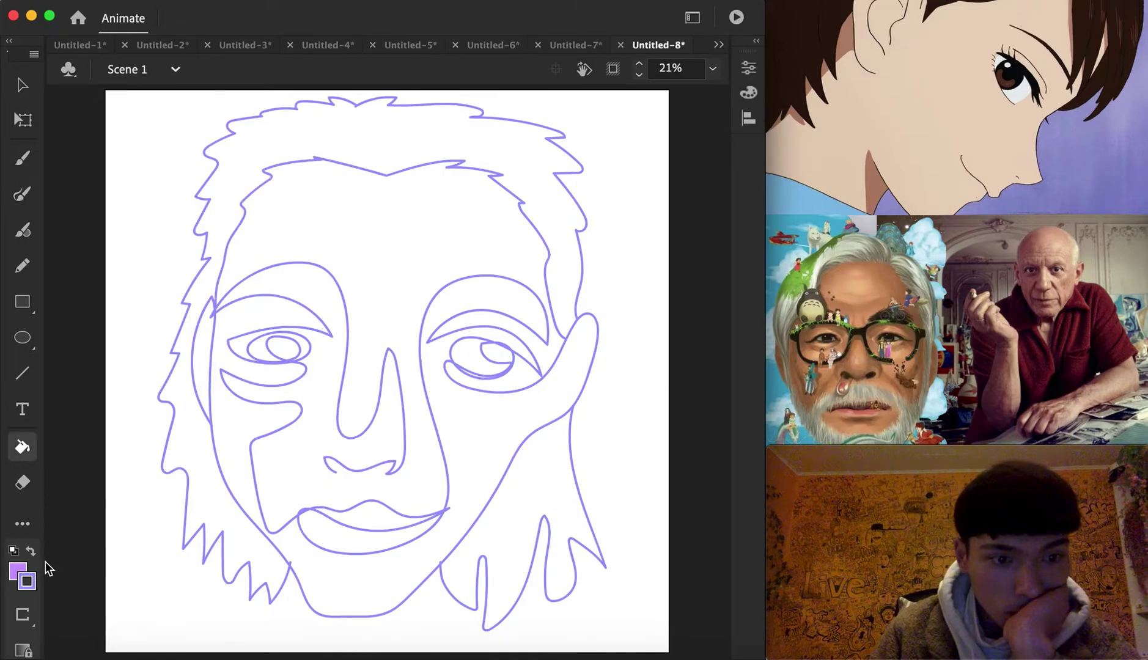
{"action": "left_click", "coordinate": [230, 441]}
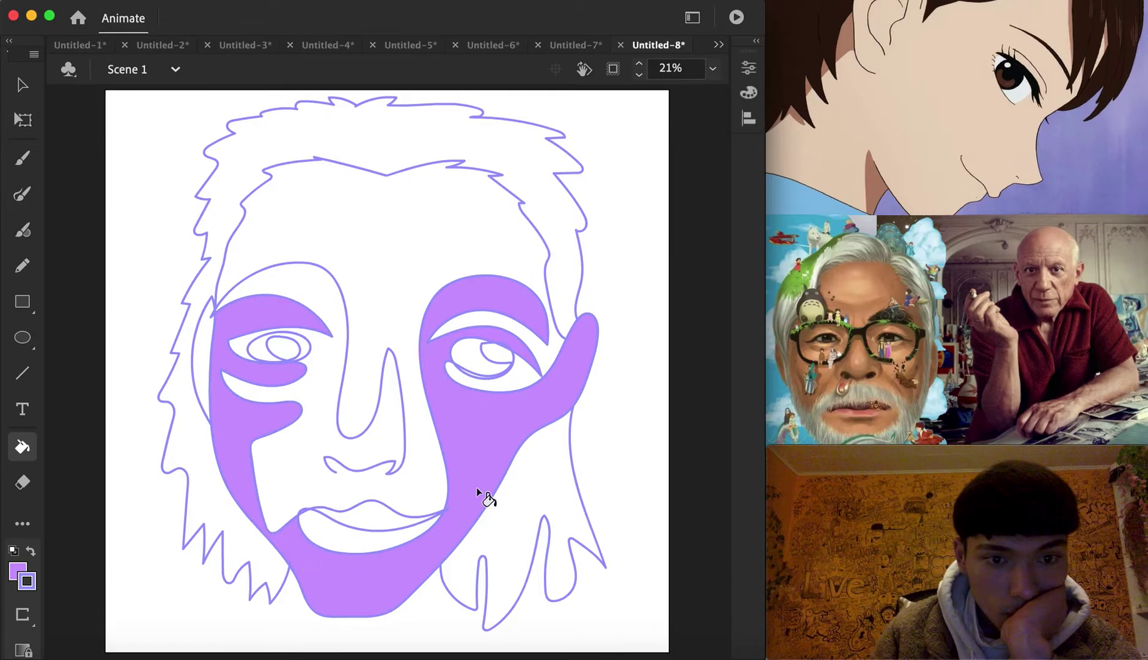
{"action": "left_click", "coordinate": [376, 517]}
Step: Fill the hair on the crown and both sides of the head with pale yellow
{"action": "left_click", "coordinate": [19, 572]}
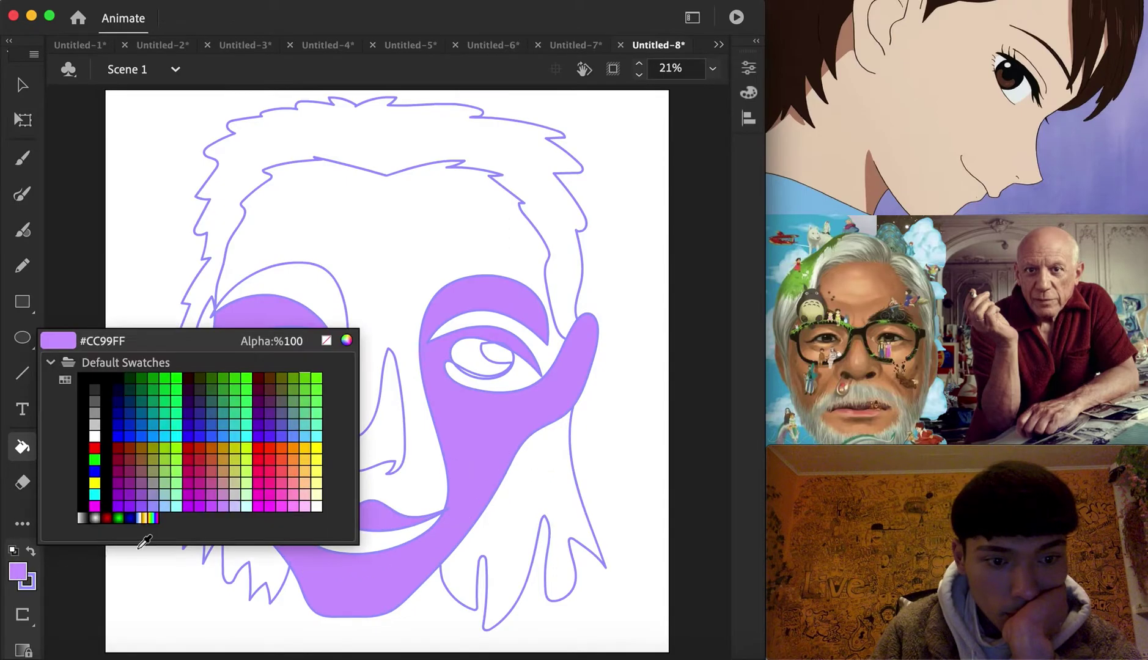
{"action": "left_click", "coordinate": [316, 494]}
{"action": "left_click", "coordinate": [347, 138]}
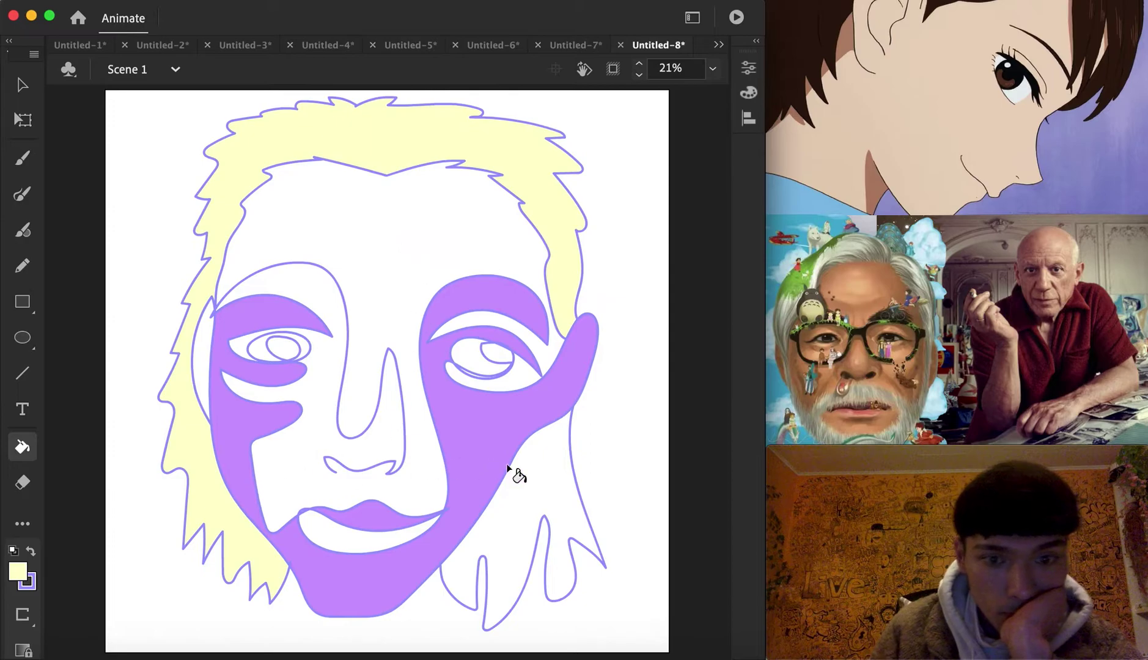
{"action": "left_click", "coordinate": [530, 482]}
Step: Fill the lower lip and the irises of both eyes with periwinkle blue
{"action": "left_click", "coordinate": [18, 571]}
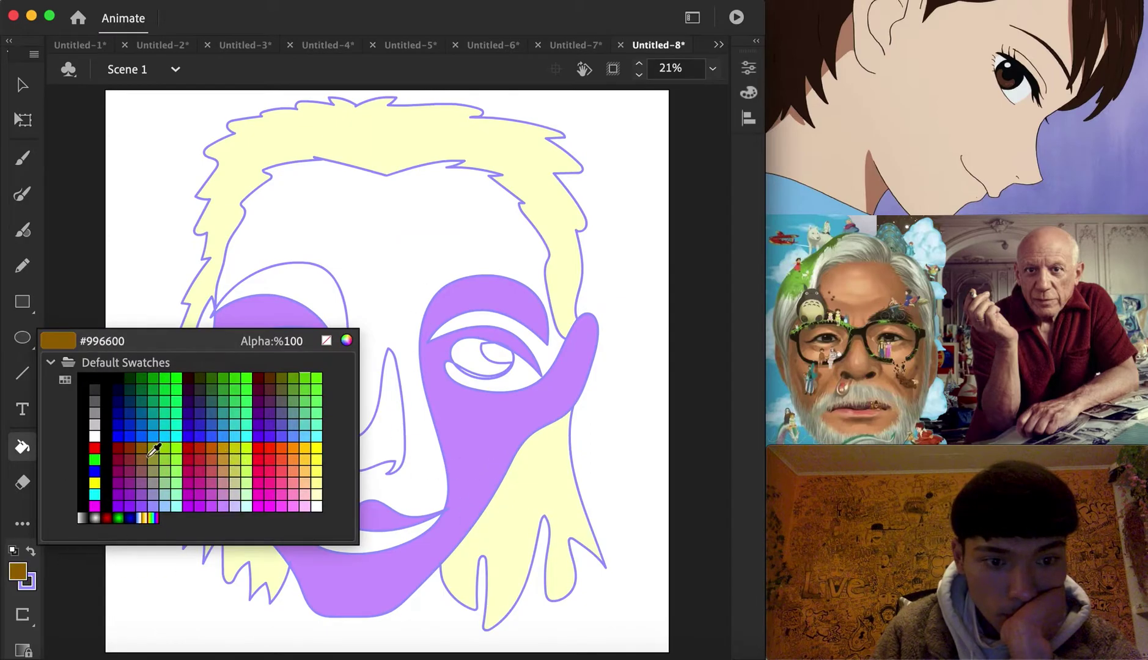
{"action": "left_click", "coordinate": [159, 487]}
{"action": "left_click", "coordinate": [372, 280]}
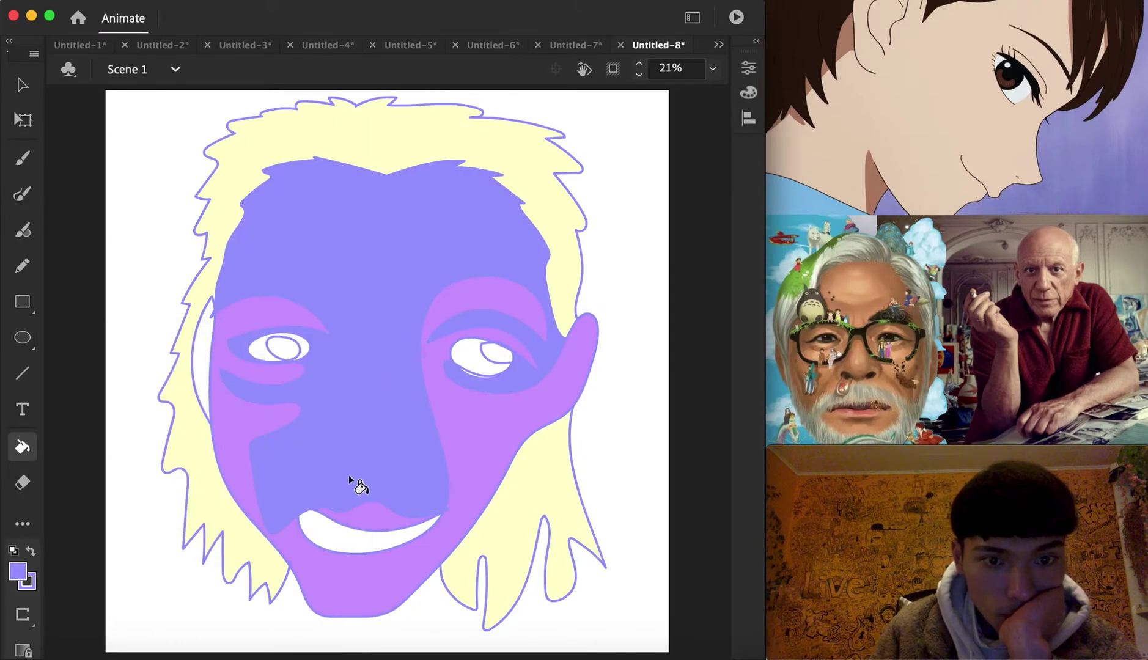
{"action": "key", "text": "super+z"}
{"action": "left_click", "coordinate": [347, 534]}
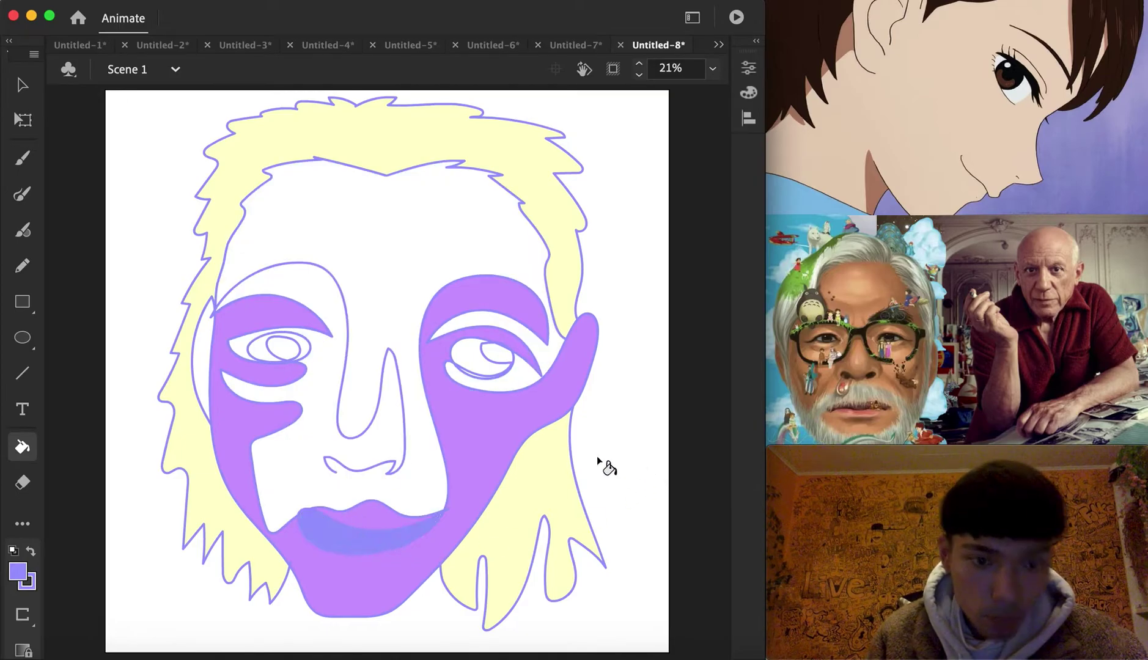
{"action": "left_click", "coordinate": [481, 362]}
{"action": "left_click", "coordinate": [264, 353]}
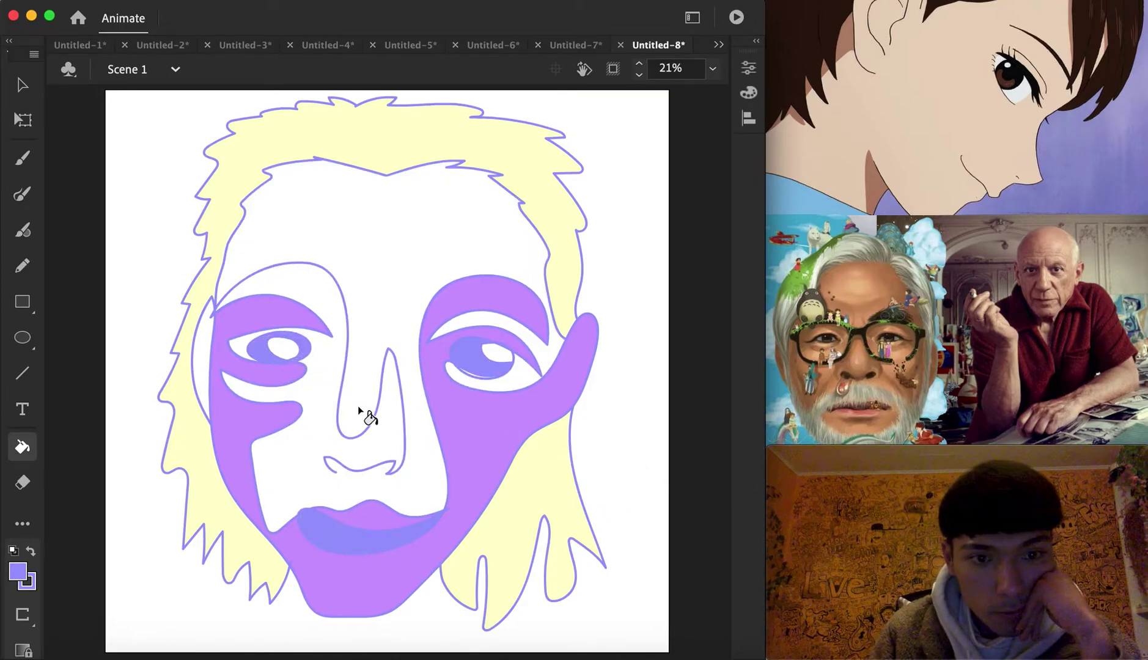
Step: Fill the remaining light areas of the face and the left ear with light pink #FFCCCC
{"action": "left_click", "coordinate": [17, 572]}
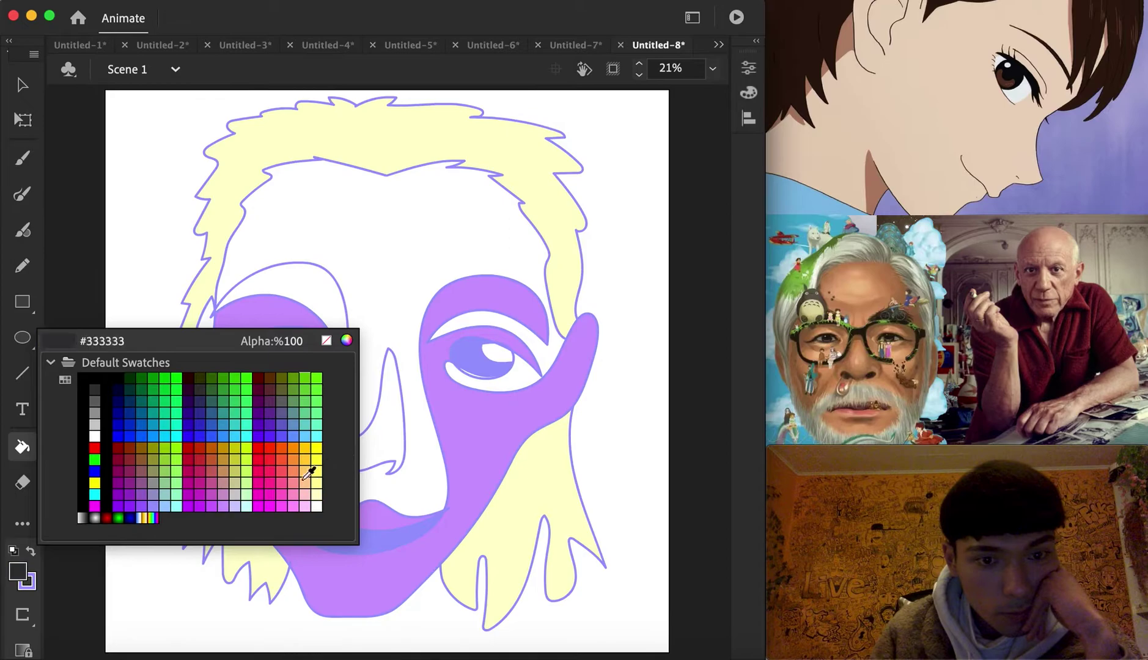
{"action": "left_click", "coordinate": [306, 490]}
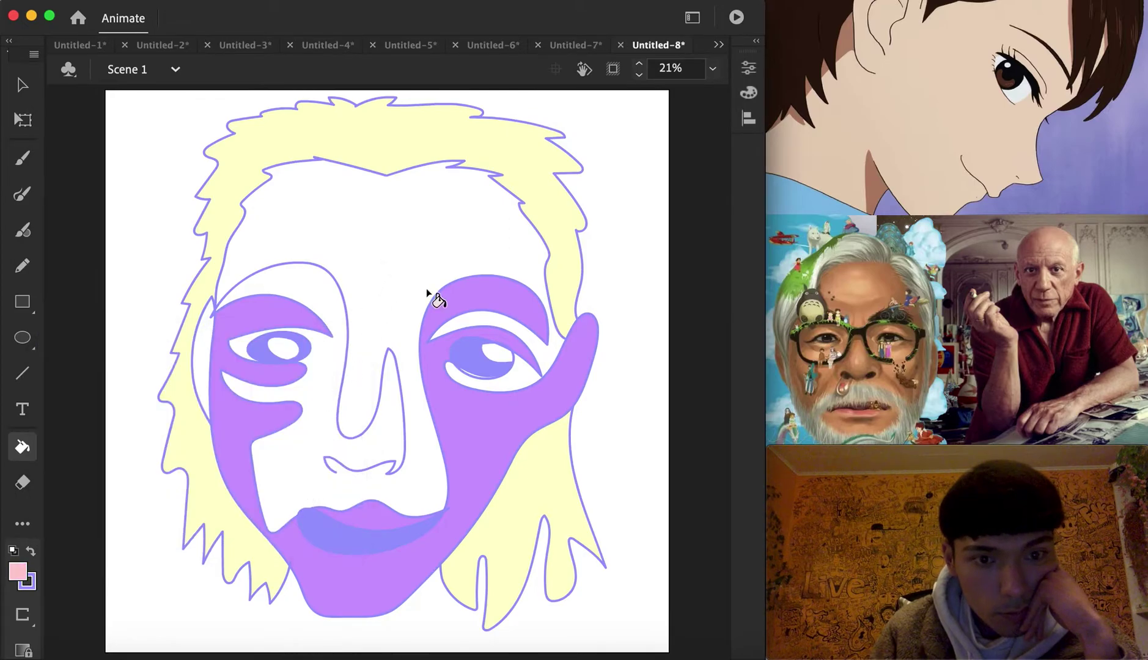
{"action": "left_click", "coordinate": [428, 298]}
{"action": "left_click", "coordinate": [205, 346]}
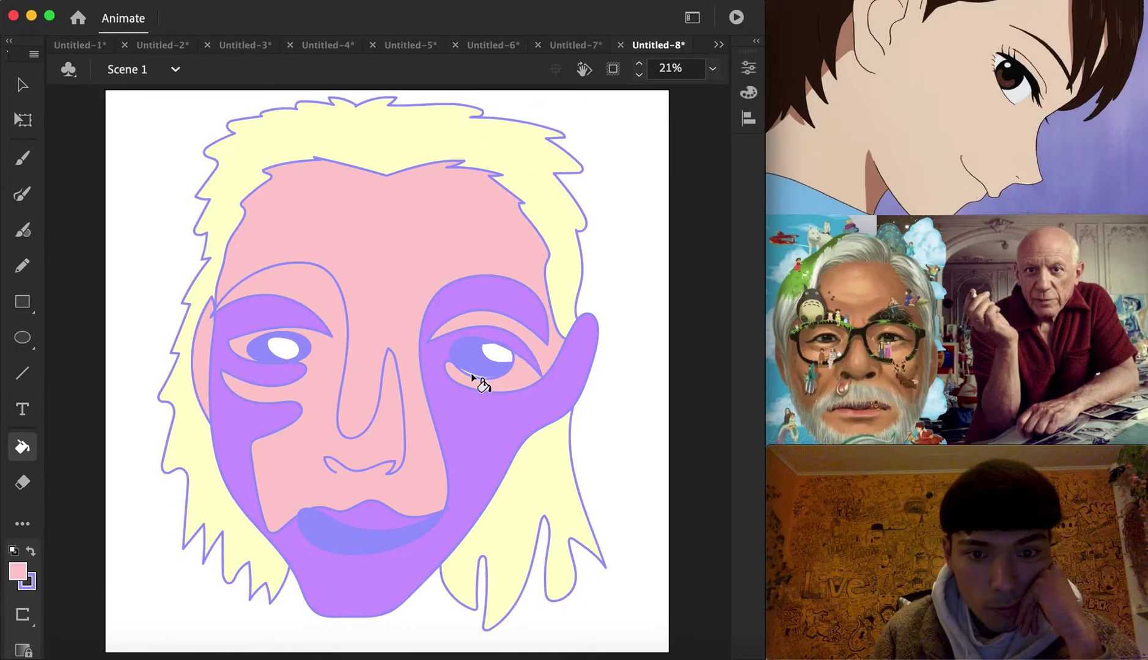
Step: Recolour the iris of the right eye lime green, and set the fill colour to mint green
{"action": "left_click", "coordinate": [23, 577]}
{"action": "left_click", "coordinate": [274, 442]}
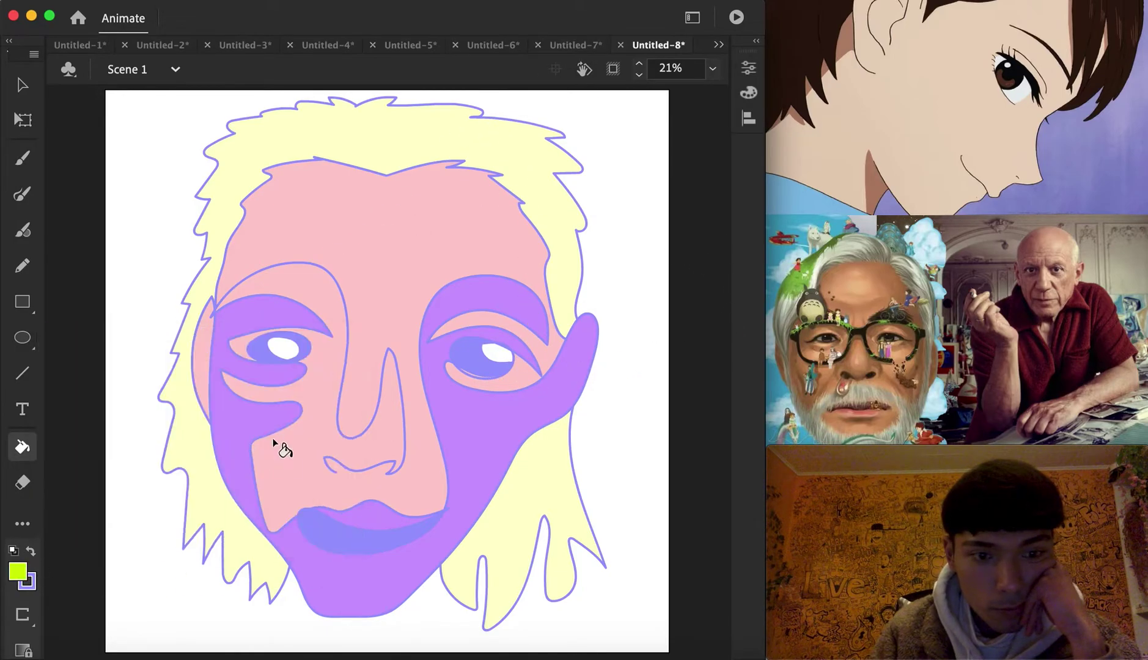
{"action": "left_click", "coordinate": [474, 375]}
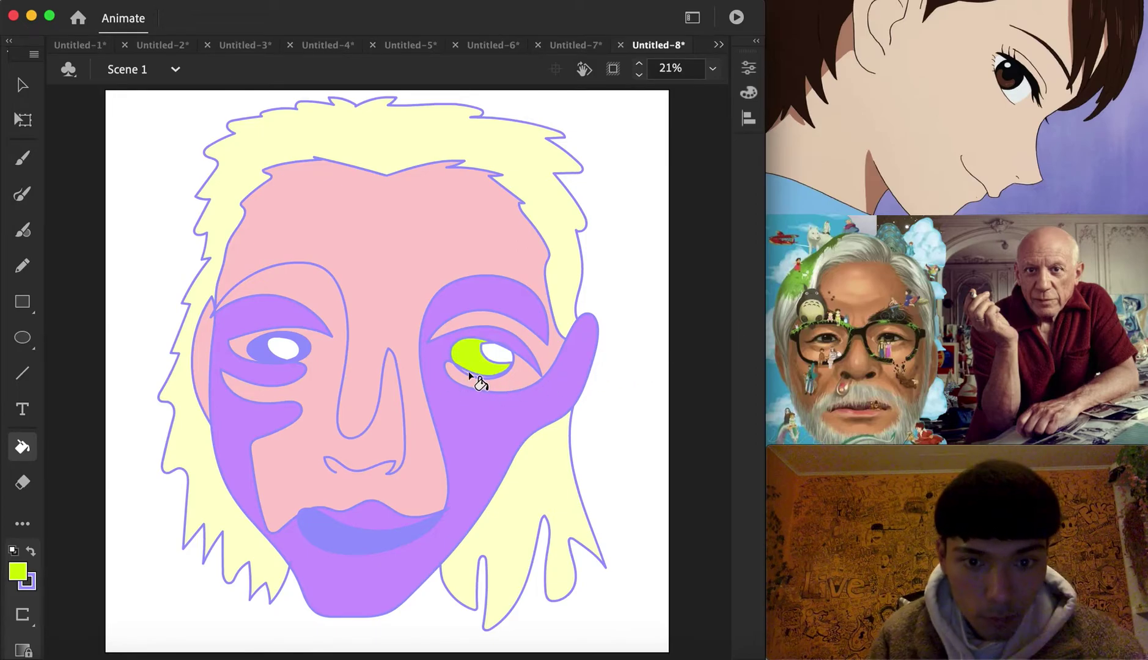
{"action": "left_click", "coordinate": [22, 574]}
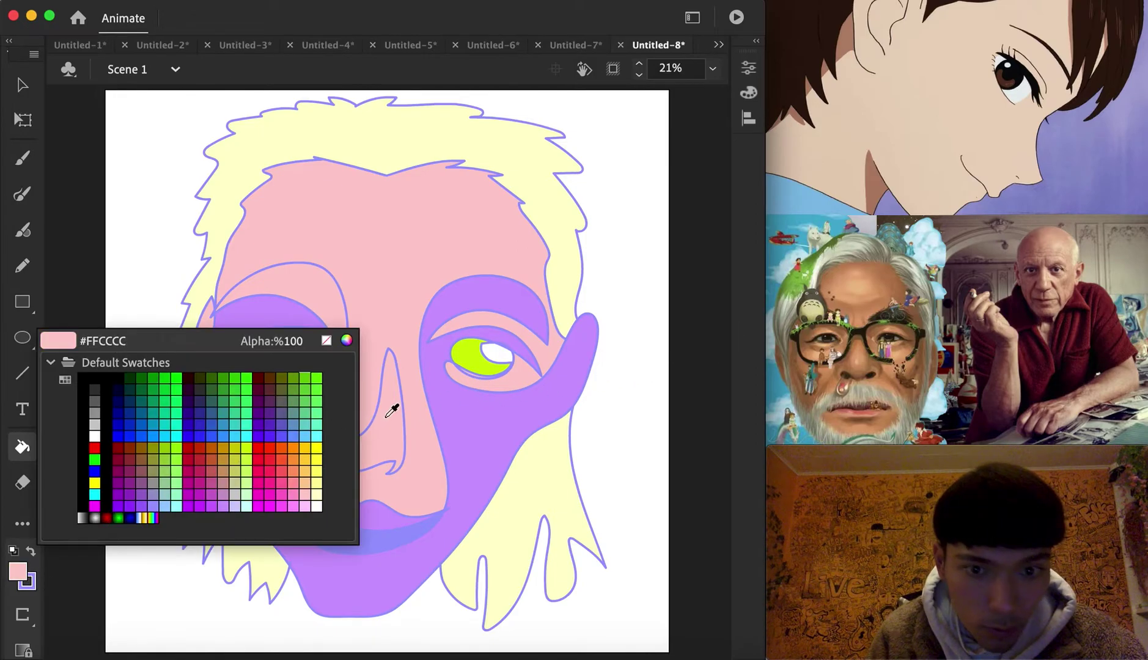
{"action": "left_click", "coordinate": [342, 416]}
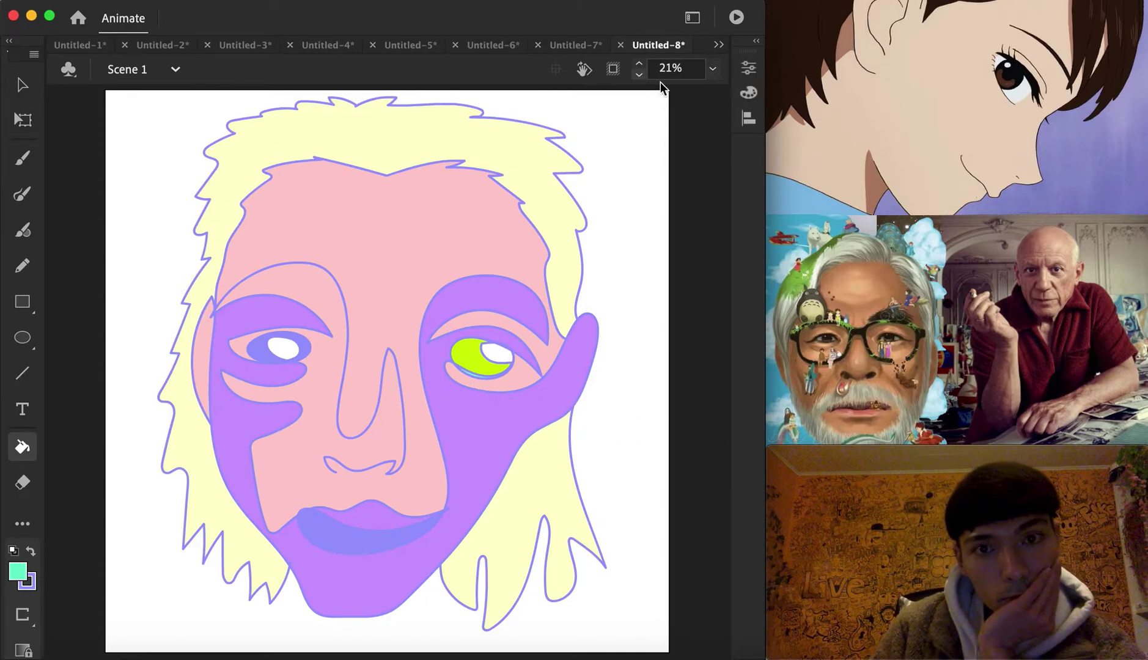
Step: Switch to the Untitled-9 document
{"action": "left_click", "coordinate": [718, 44]}
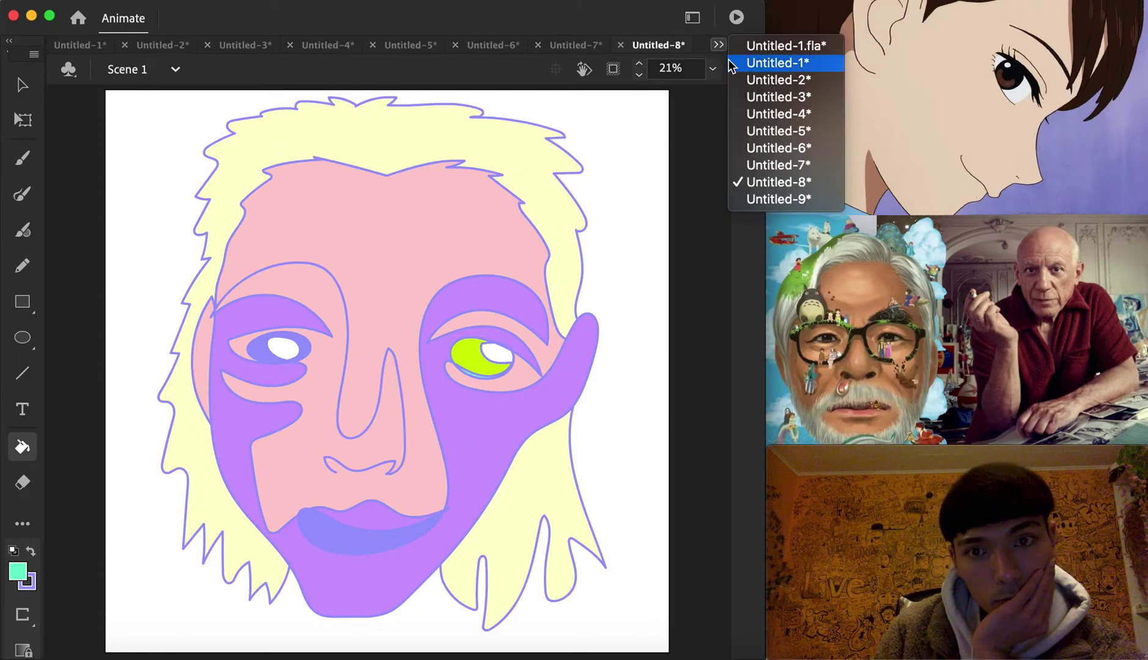
{"action": "left_click", "coordinate": [768, 185]}
{"action": "left_click", "coordinate": [719, 44]}
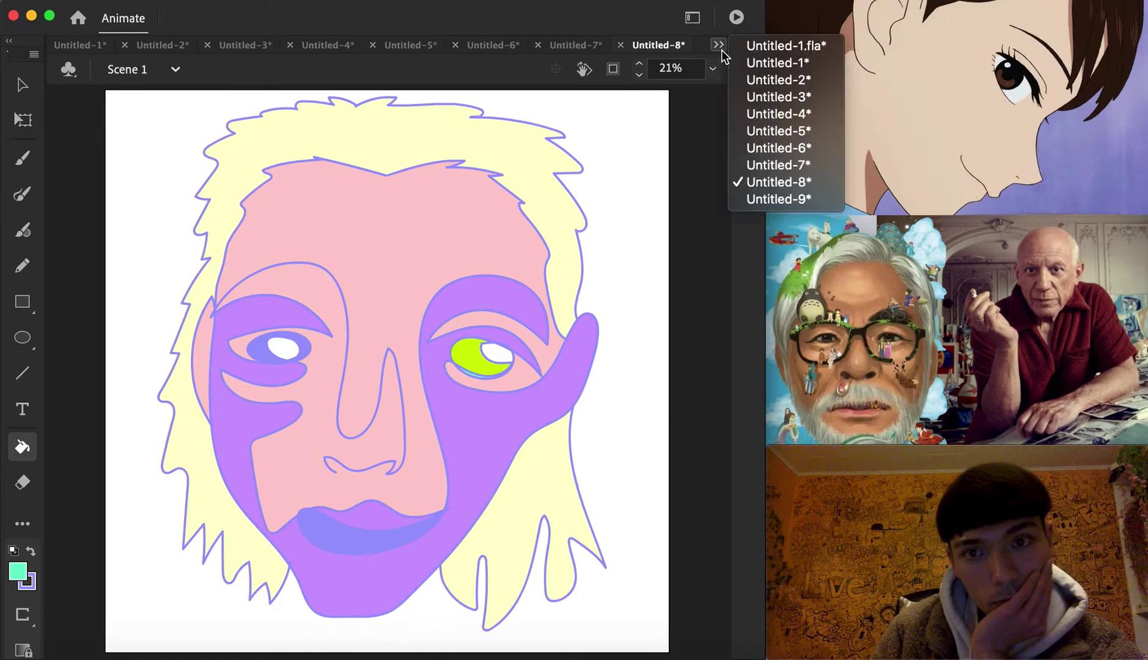
{"action": "left_click", "coordinate": [772, 199]}
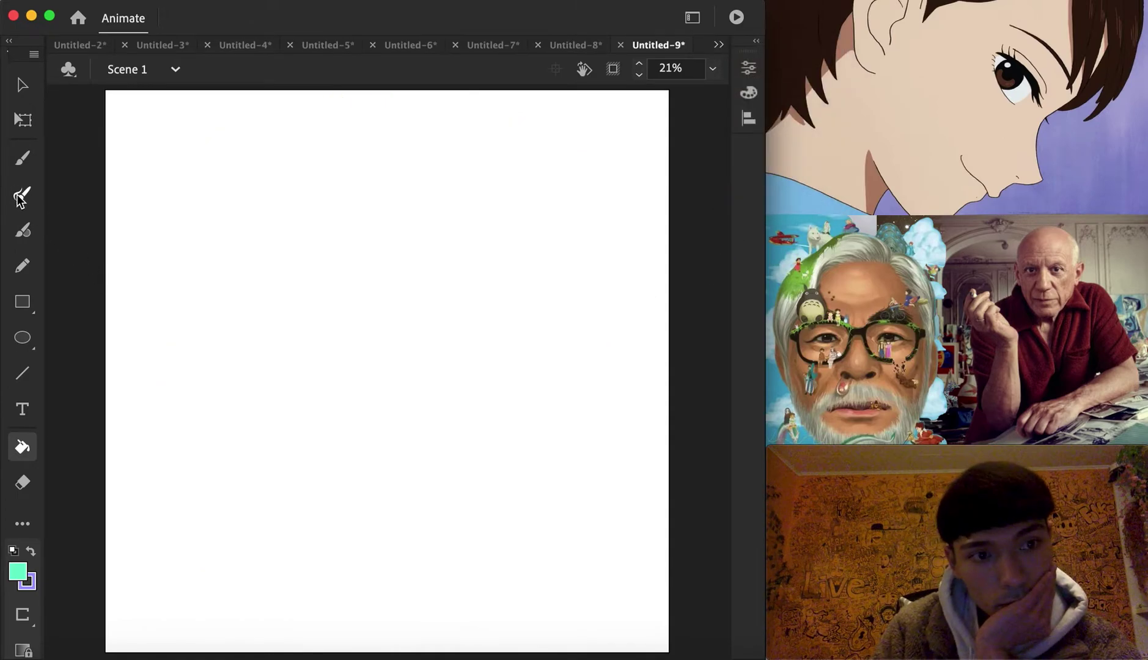
Step: Draw a curved left brow and the brow, lid and lower curves of the right eye with a dark red brush outline
{"action": "left_click", "coordinate": [21, 194]}
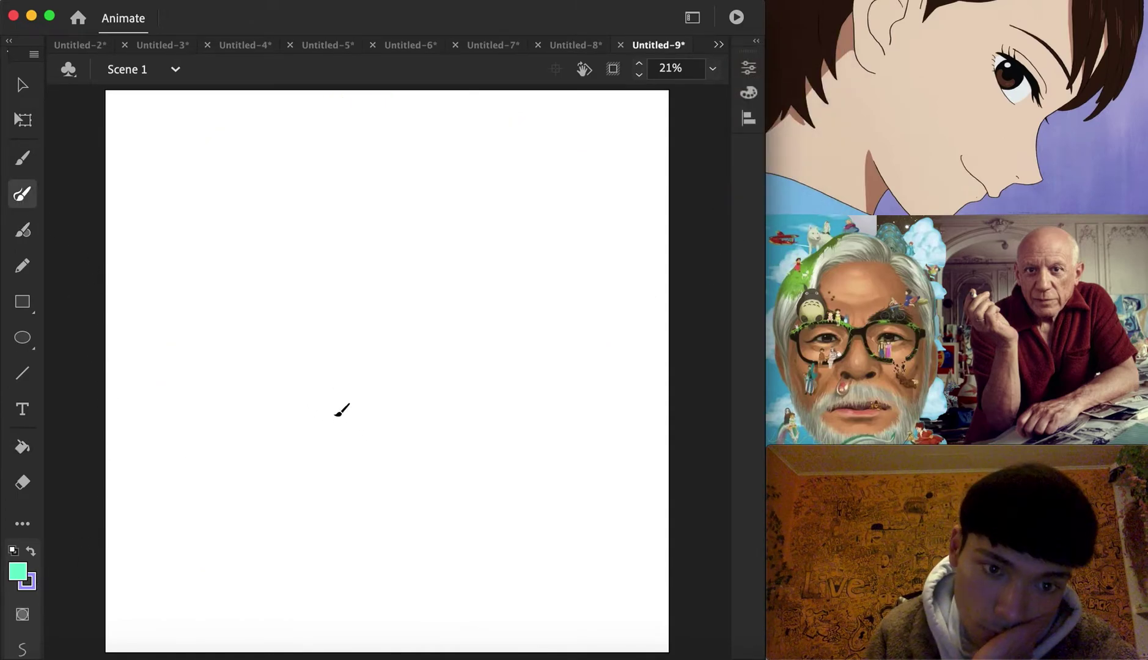
{"action": "left_click", "coordinate": [29, 584]}
{"action": "left_click", "coordinate": [126, 445]}
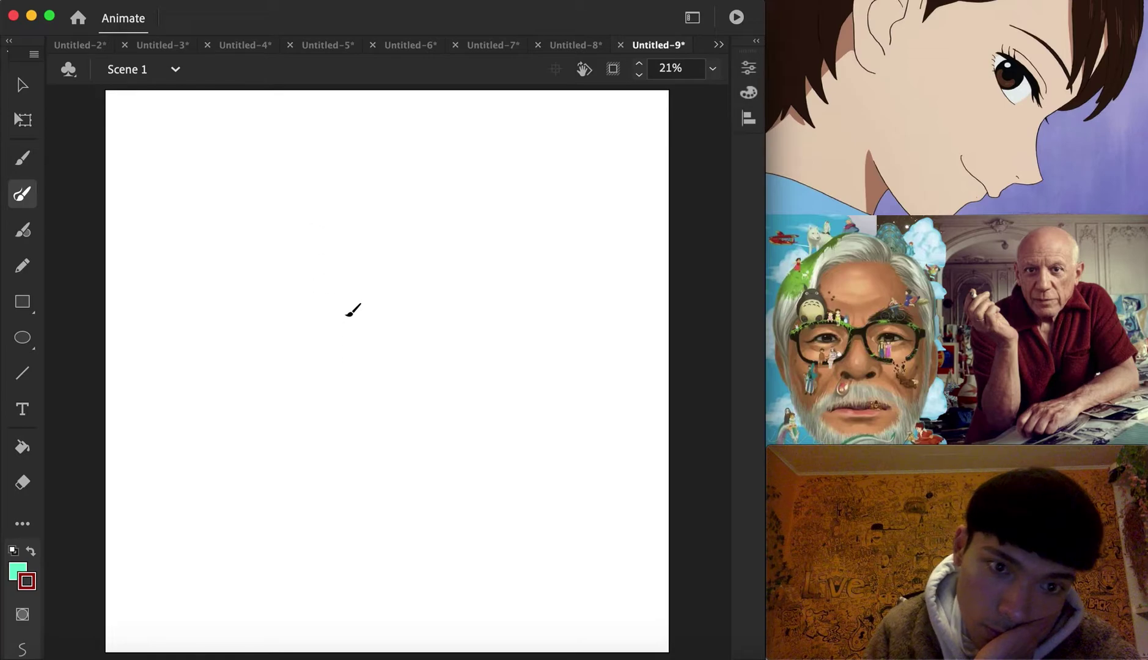
{"action": "mouse_move", "coordinate": [326, 282]}
{"action": "left_mouse_down"}
{"action": "mouse_move", "coordinate": [221, 290]}
{"action": "mouse_move", "coordinate": [285, 288]}
{"action": "mouse_move", "coordinate": [322, 330]}
{"action": "mouse_move", "coordinate": [326, 342]}
{"action": "mouse_move", "coordinate": [276, 331]}
{"action": "mouse_move", "coordinate": [234, 343]}
{"action": "mouse_move", "coordinate": [256, 363]}
{"action": "mouse_move", "coordinate": [317, 361]}
{"action": "mouse_move", "coordinate": [343, 325]}
{"action": "mouse_move", "coordinate": [289, 290]}
{"action": "mouse_move", "coordinate": [208, 306]}
{"action": "mouse_move", "coordinate": [292, 309]}
{"action": "mouse_move", "coordinate": [327, 332]}
{"action": "mouse_move", "coordinate": [356, 332]}
{"action": "mouse_move", "coordinate": [269, 292]}
{"action": "mouse_move", "coordinate": [200, 307]}
{"action": "mouse_move", "coordinate": [284, 309]}
{"action": "mouse_move", "coordinate": [343, 337]}
{"action": "left_mouse_up"}
{"action": "key", "text": "super+z"}
{"action": "key", "text": "super+z"}
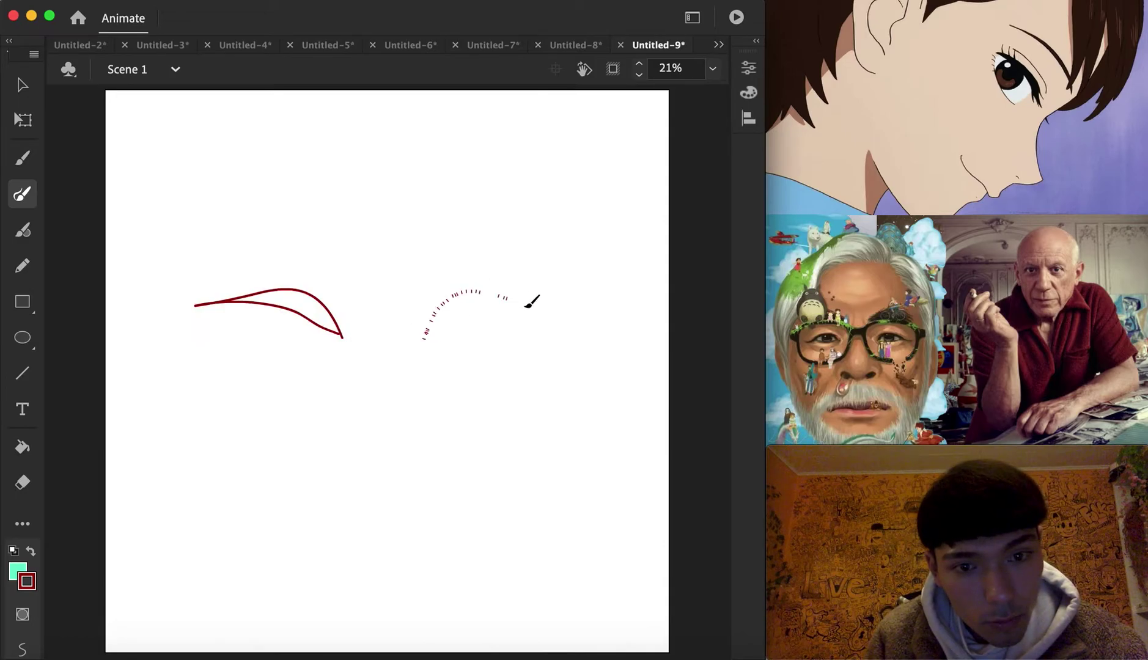
{"action": "mouse_move", "coordinate": [526, 306]}
{"action": "left_mouse_down"}
{"action": "mouse_move", "coordinate": [564, 331]}
{"action": "mouse_move", "coordinate": [504, 310]}
{"action": "mouse_move", "coordinate": [439, 324]}
{"action": "mouse_move", "coordinate": [432, 341]}
{"action": "mouse_move", "coordinate": [491, 364]}
{"action": "mouse_move", "coordinate": [554, 361]}
{"action": "mouse_move", "coordinate": [503, 379]}
{"action": "mouse_move", "coordinate": [455, 369]}
{"action": "mouse_move", "coordinate": [431, 345]}
{"action": "mouse_move", "coordinate": [433, 368]}
{"action": "mouse_move", "coordinate": [465, 404]}
{"action": "mouse_move", "coordinate": [532, 371]}
{"action": "left_mouse_up"}
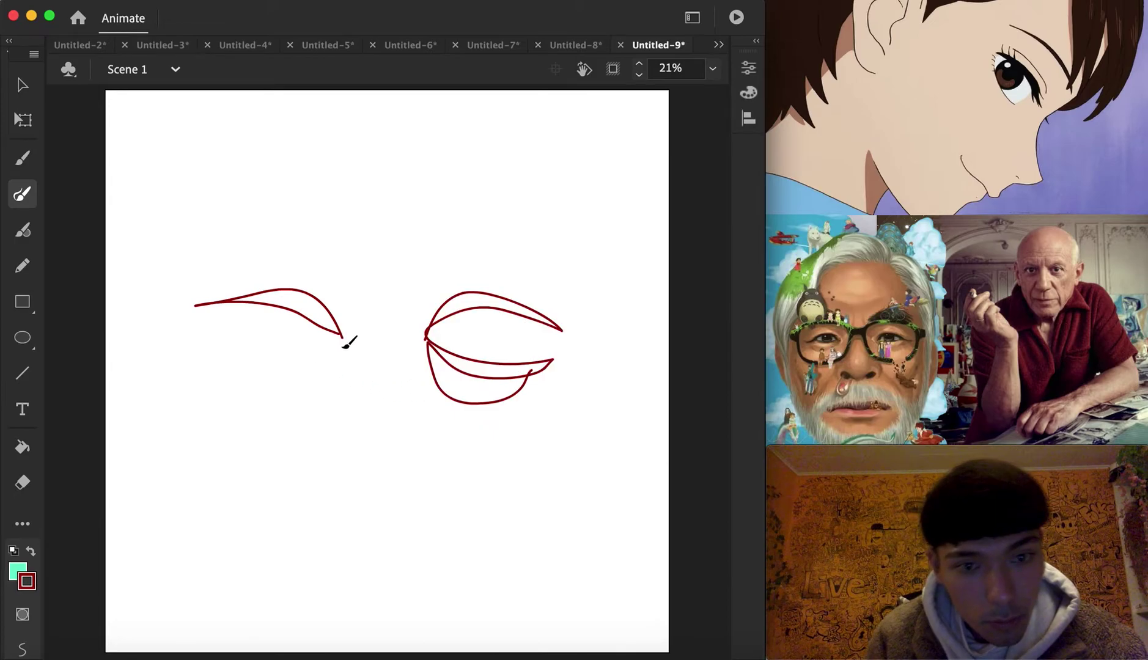
Step: Draw a long nose with nostrils between the brows, and a closed left eye with a curved bag beneath it
{"action": "left_click_drag", "start_coordinate": [340, 336], "coordinate": [358, 486]}
{"action": "mouse_move", "coordinate": [450, 494]}
{"action": "left_mouse_down"}
{"action": "mouse_move", "coordinate": [430, 514]}
{"action": "mouse_move", "coordinate": [474, 481]}
{"action": "mouse_move", "coordinate": [424, 465]}
{"action": "mouse_move", "coordinate": [405, 365]}
{"action": "mouse_move", "coordinate": [378, 371]}
{"action": "mouse_move", "coordinate": [367, 471]}
{"action": "left_mouse_up"}
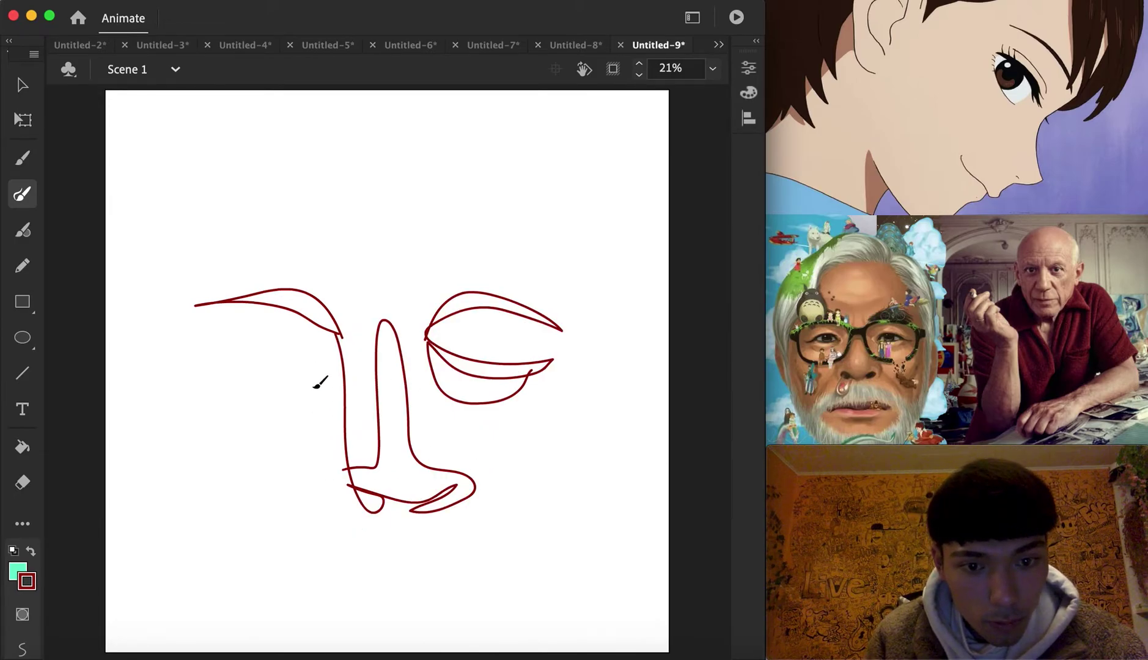
{"action": "mouse_move", "coordinate": [347, 357]}
{"action": "left_mouse_down"}
{"action": "mouse_move", "coordinate": [245, 350]}
{"action": "mouse_move", "coordinate": [345, 364]}
{"action": "mouse_move", "coordinate": [260, 380]}
{"action": "mouse_move", "coordinate": [235, 348]}
{"action": "left_mouse_up"}
{"action": "left_click_drag", "start_coordinate": [323, 438], "coordinate": [321, 438]}
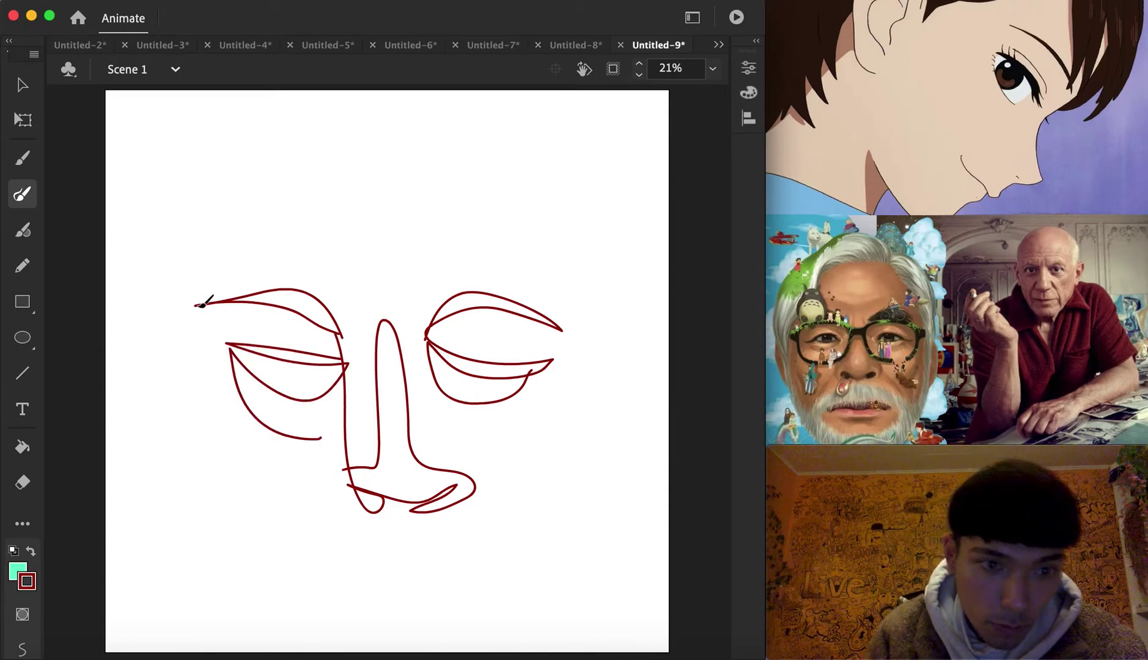
Step: Draw the left cheek contour from the brow to the nose, and outline the upper lip below the nose
{"action": "mouse_move", "coordinate": [246, 472]}
{"action": "left_mouse_down"}
{"action": "mouse_move", "coordinate": [373, 521]}
{"action": "mouse_move", "coordinate": [380, 510]}
{"action": "left_mouse_up"}
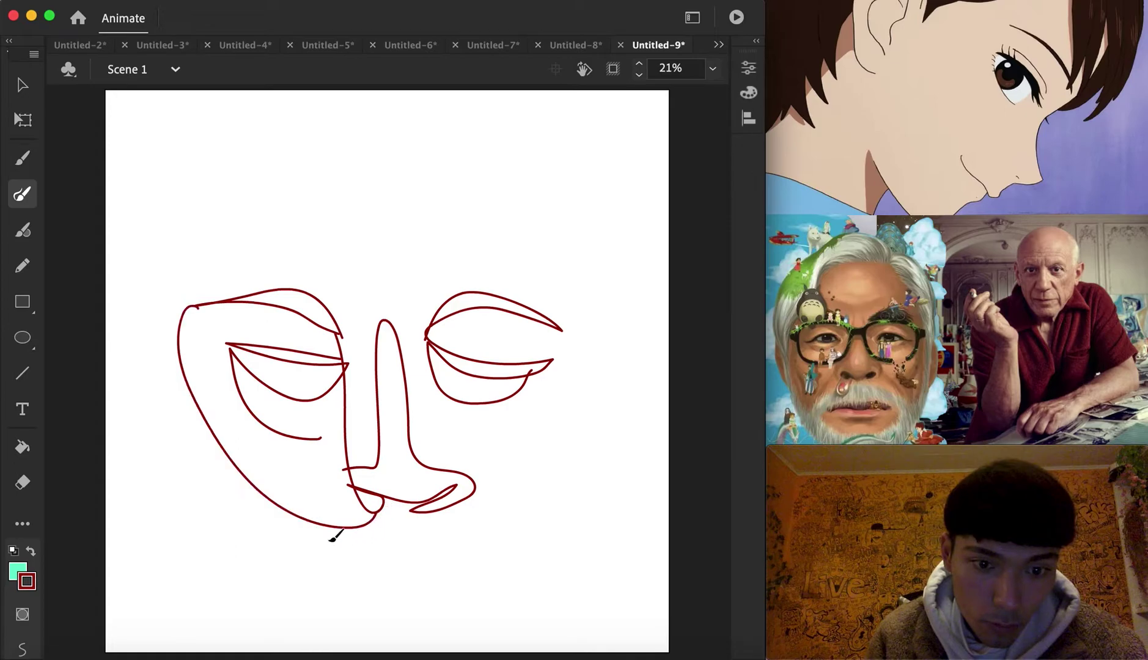
{"action": "mouse_move", "coordinate": [351, 552]}
{"action": "left_mouse_down"}
{"action": "mouse_move", "coordinate": [481, 539]}
{"action": "mouse_move", "coordinate": [477, 509]}
{"action": "left_mouse_up"}
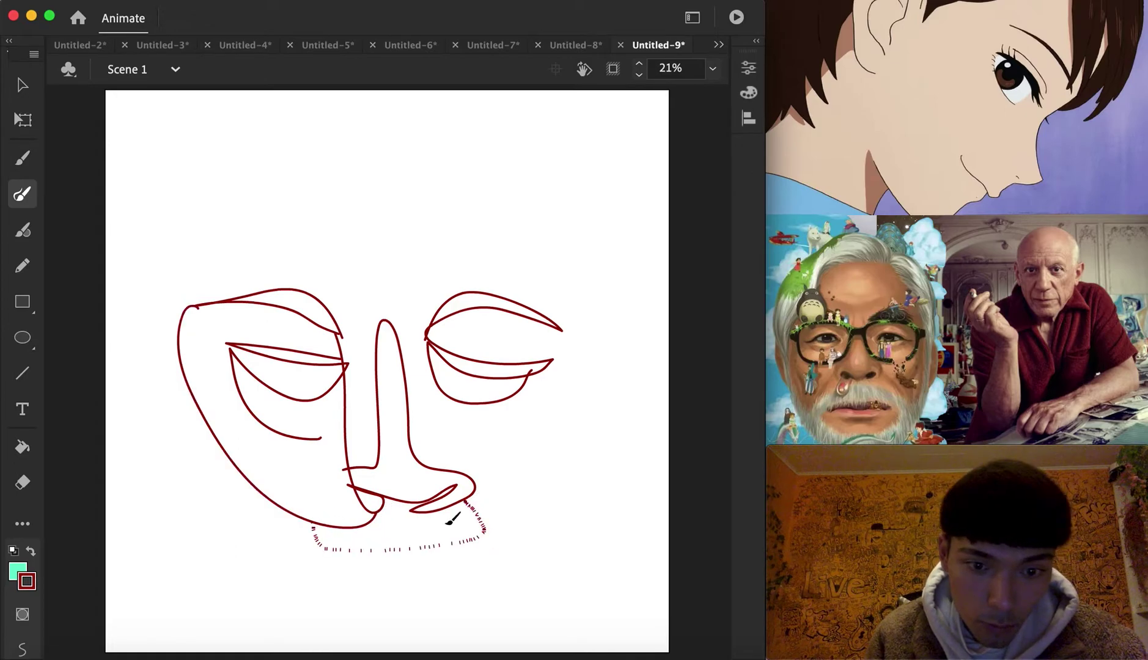
{"action": "mouse_move", "coordinate": [340, 572]}
{"action": "left_mouse_down"}
{"action": "mouse_move", "coordinate": [456, 568]}
{"action": "mouse_move", "coordinate": [476, 538]}
{"action": "left_mouse_up"}
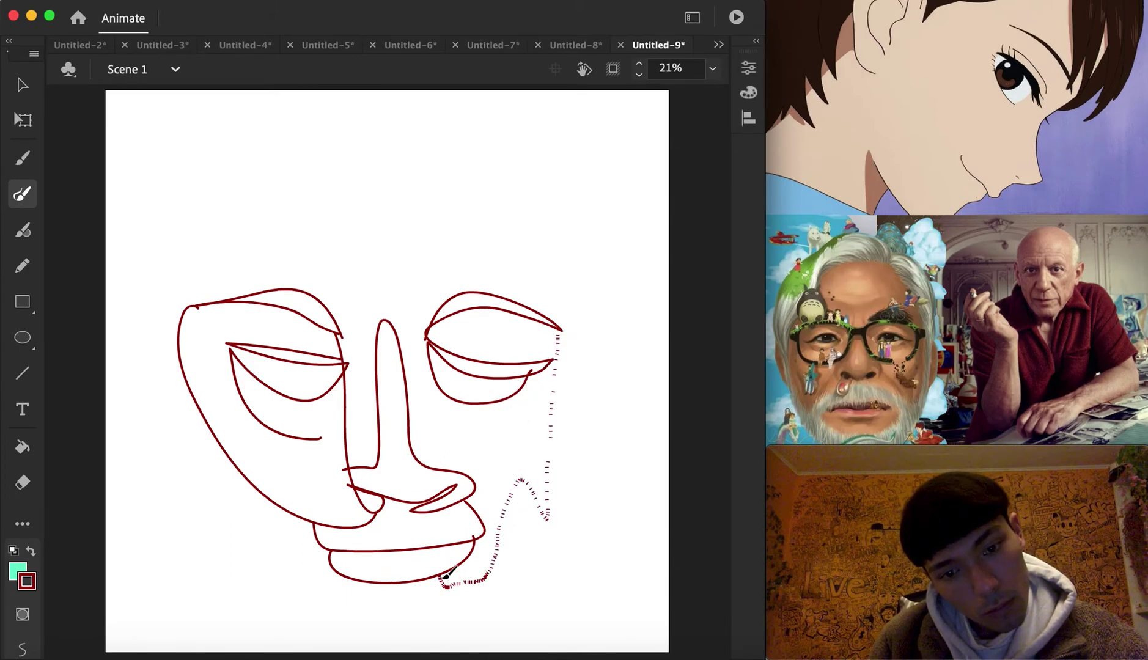
{"action": "left_click_drag", "start_coordinate": [444, 577], "coordinate": [444, 578]}
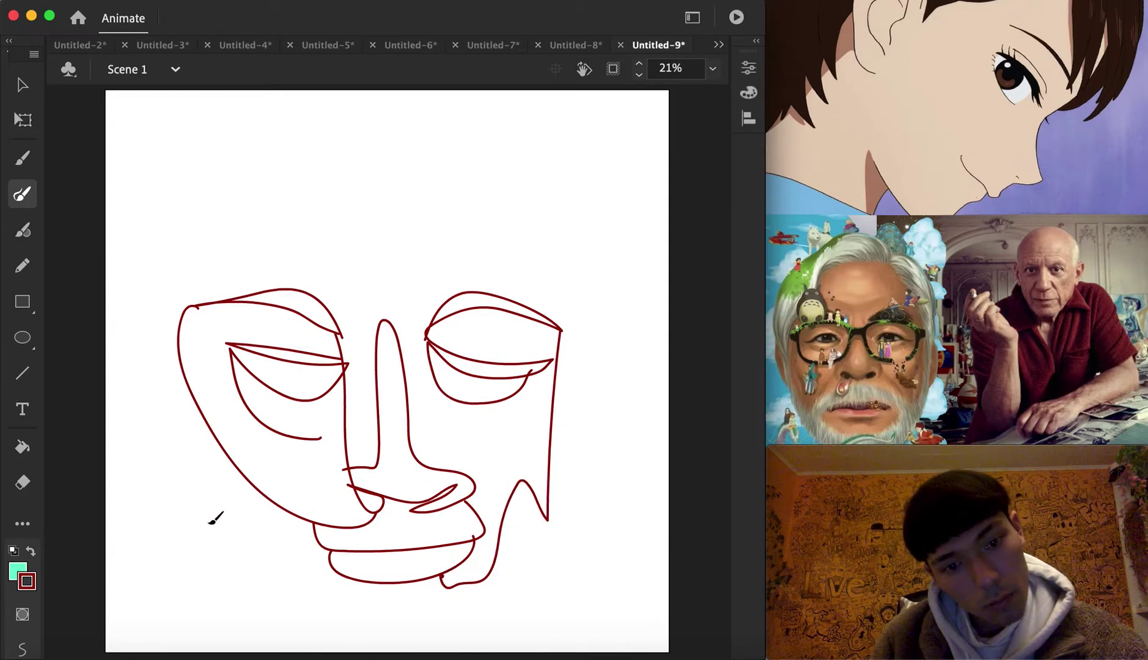
{"action": "key", "text": "super+z"}
{"action": "key", "text": "super+z"}
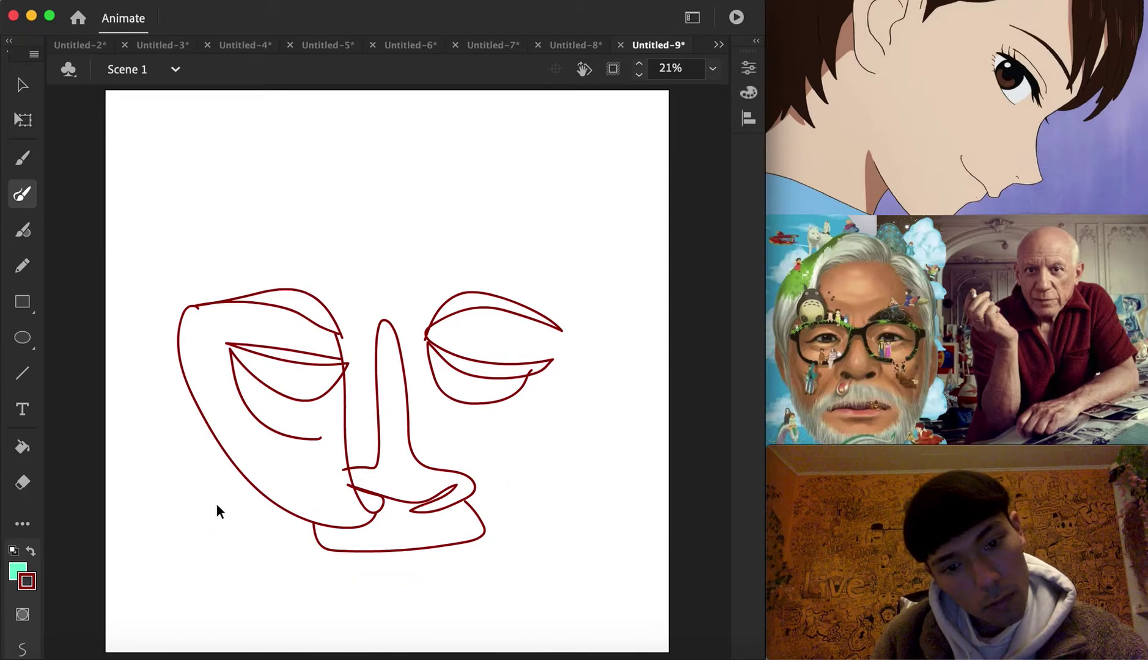
Step: Select the whole face drawing, scale it down slightly and move it up on the canvas
{"action": "left_click", "coordinate": [22, 84]}
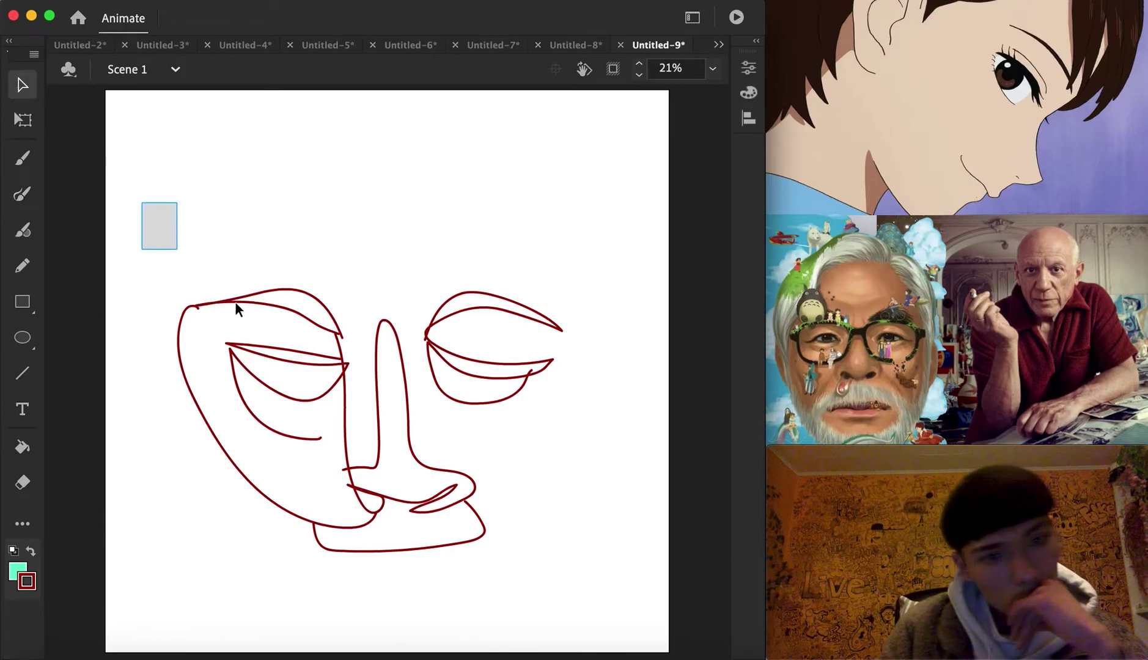
{"action": "left_click_drag", "start_coordinate": [234, 301], "coordinate": [612, 592]}
{"action": "right_click", "coordinate": [481, 532]}
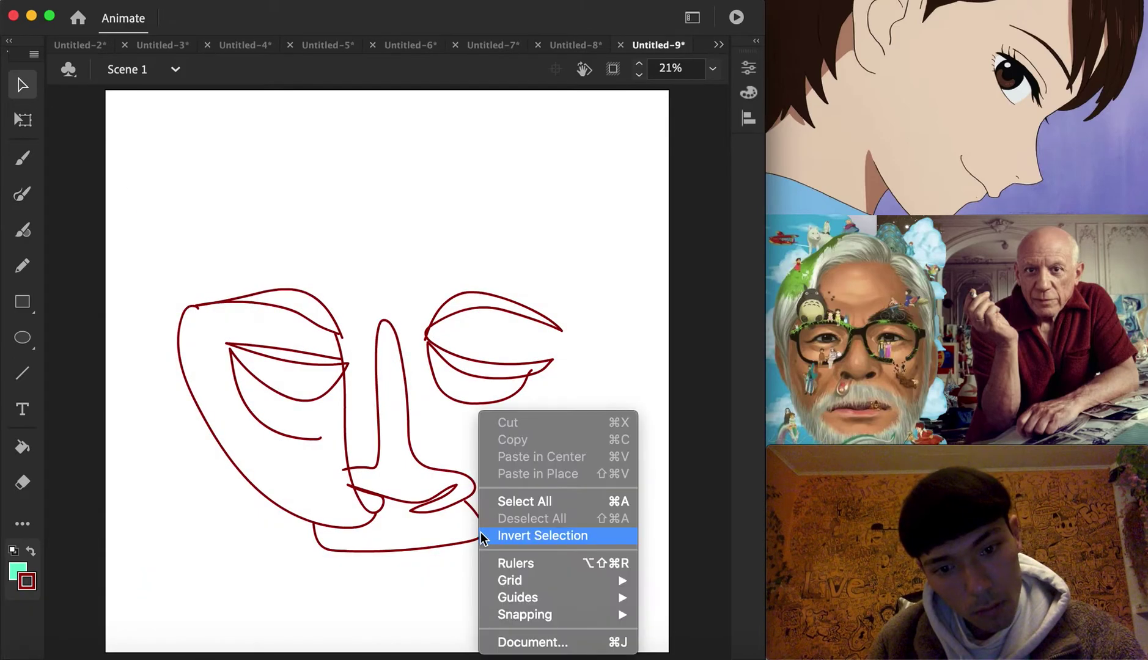
{"action": "left_click", "coordinate": [452, 524]}
{"action": "key", "text": "super+a"}
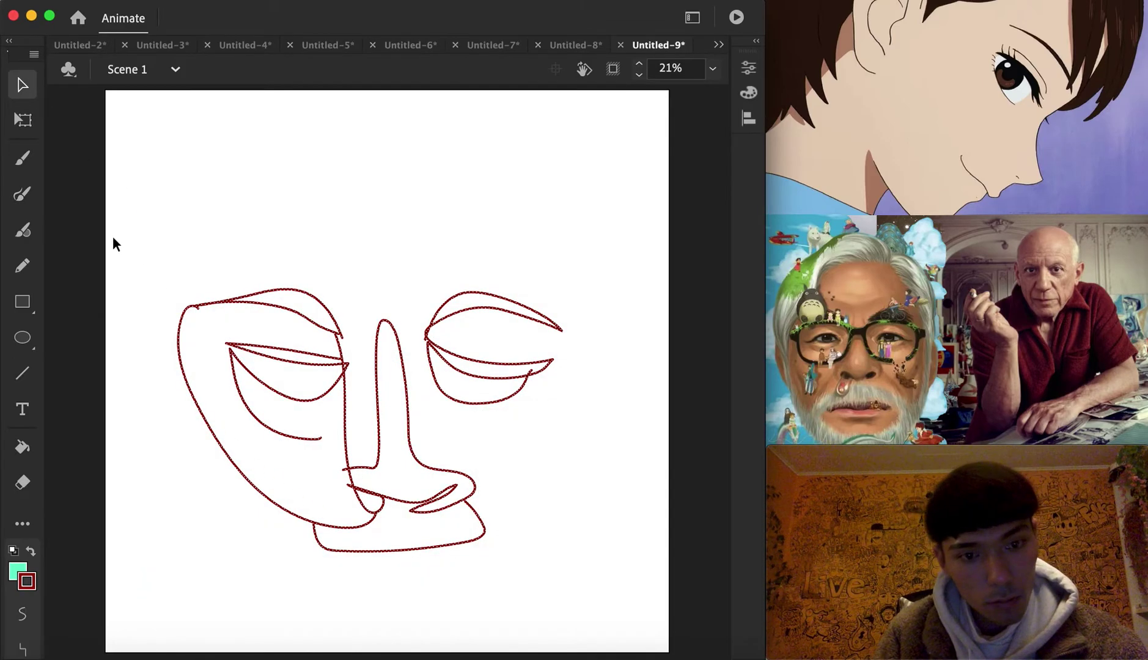
{"action": "right_click", "coordinate": [474, 487]}
{"action": "key", "text": "Escape"}
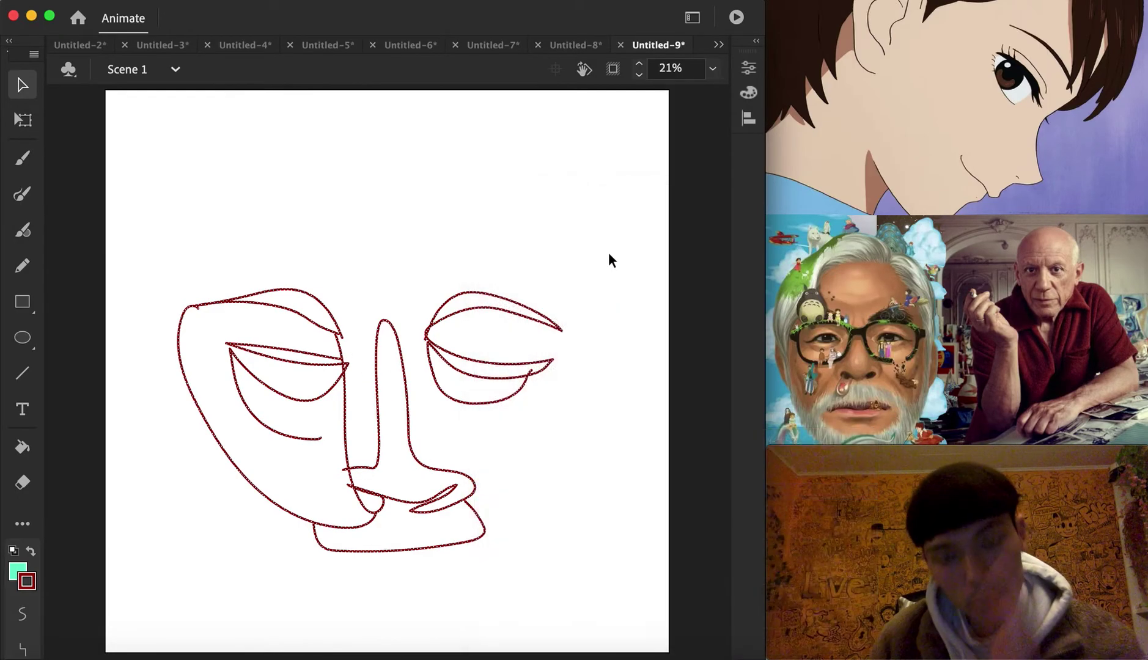
{"action": "left_click_drag", "start_coordinate": [561, 287], "coordinate": [536, 303]}
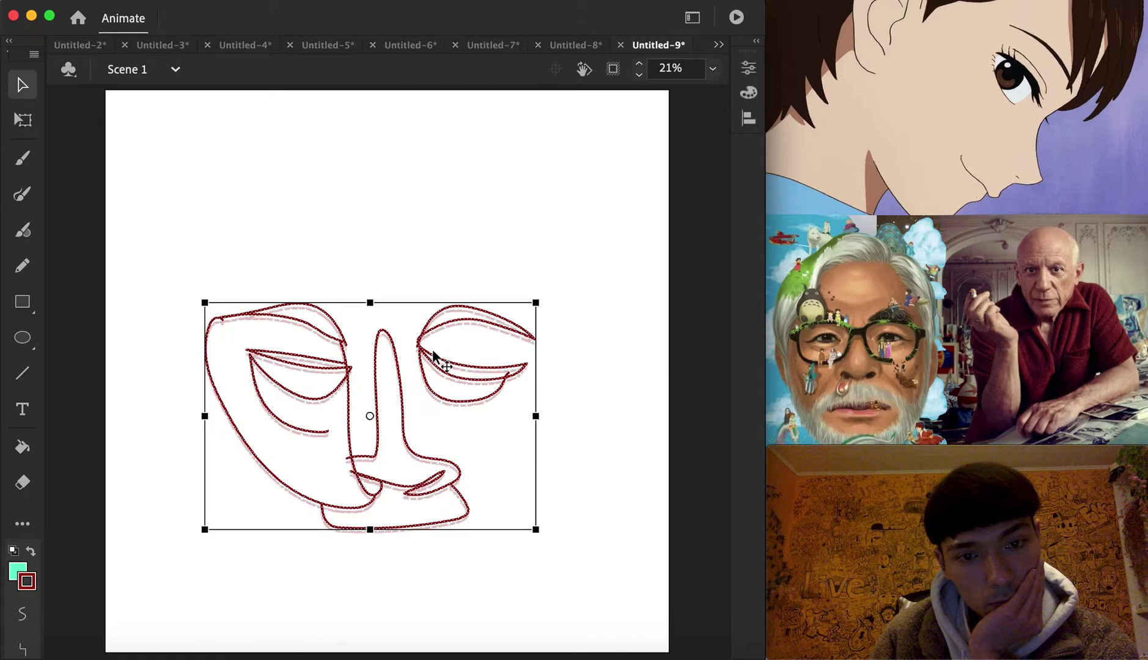
{"action": "left_click_drag", "start_coordinate": [433, 355], "coordinate": [431, 336]}
{"action": "left_click", "coordinate": [580, 373]}
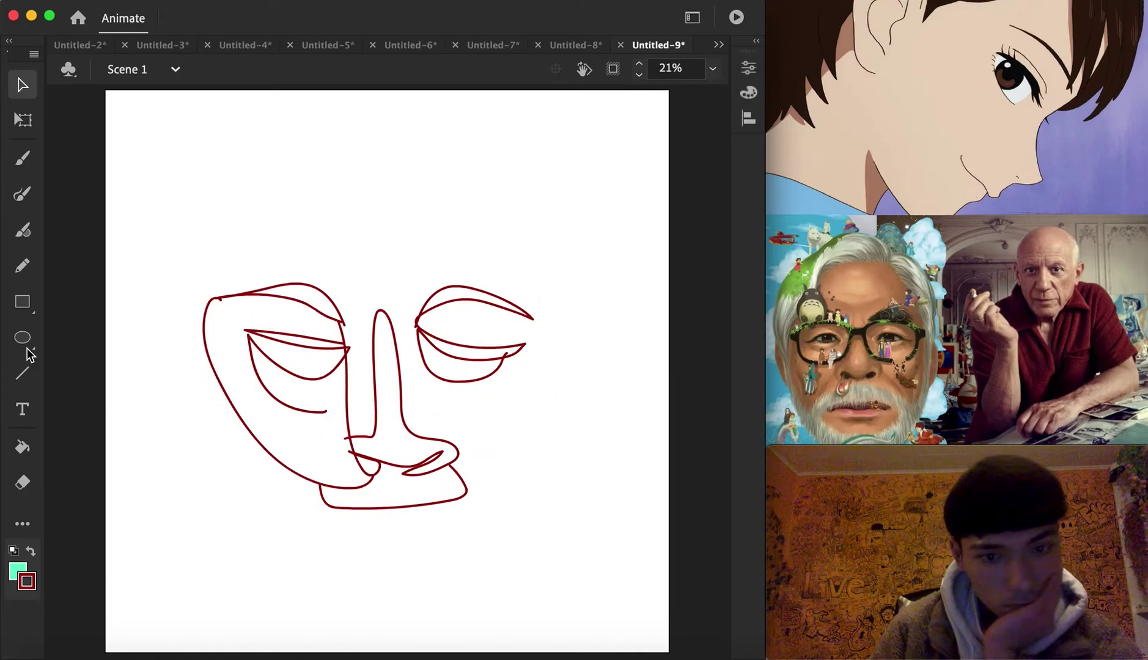
Step: Delete the whole face drawing and outline a new pair of lips low on the canvas with the brush
{"action": "left_click_drag", "start_coordinate": [435, 401], "coordinate": [580, 566]}
{"action": "key", "text": "Delete"}
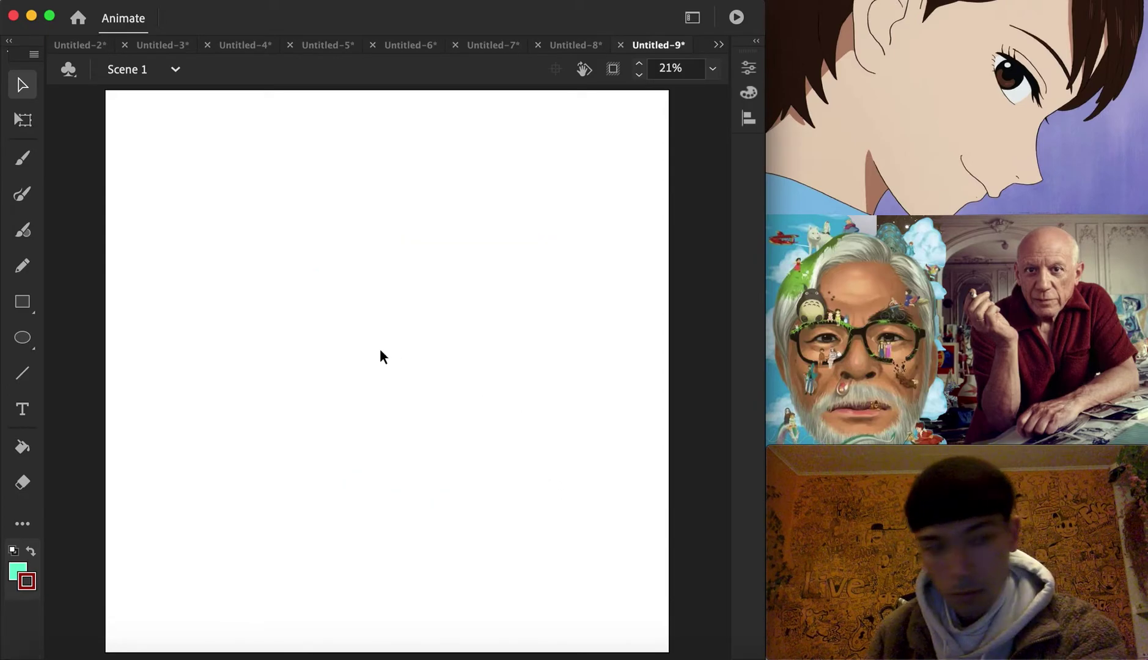
{"action": "left_click", "coordinate": [22, 194]}
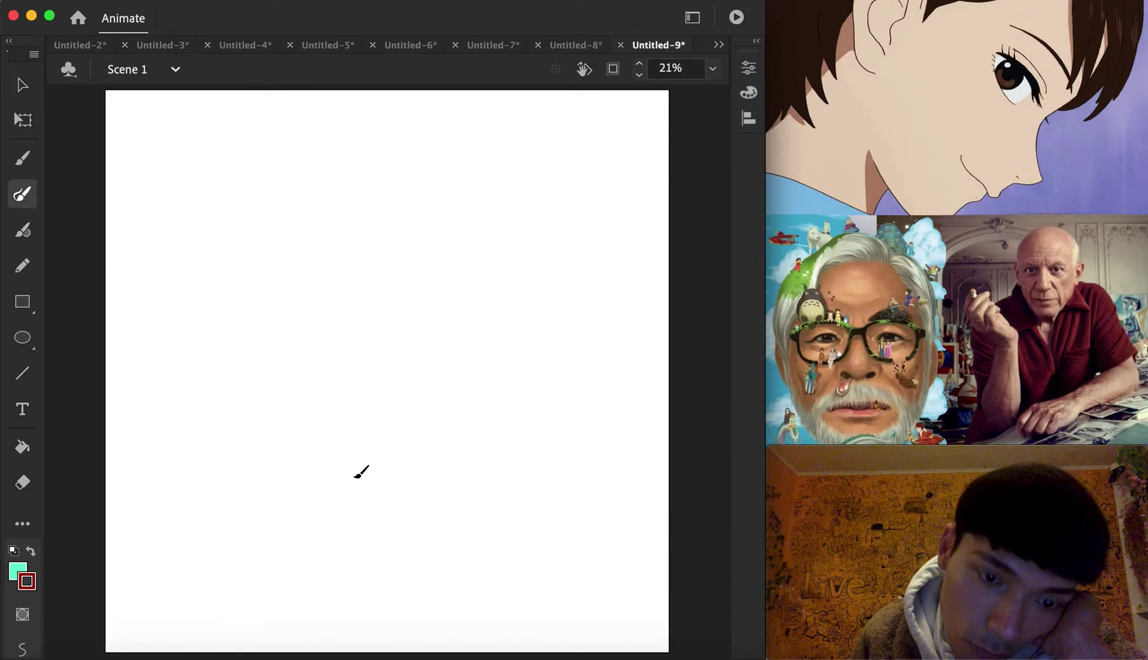
{"action": "mouse_move", "coordinate": [444, 505]}
{"action": "left_mouse_down"}
{"action": "mouse_move", "coordinate": [333, 494]}
{"action": "mouse_move", "coordinate": [326, 505]}
{"action": "mouse_move", "coordinate": [378, 541]}
{"action": "mouse_move", "coordinate": [428, 540]}
{"action": "mouse_move", "coordinate": [459, 505]}
{"action": "left_mouse_up"}
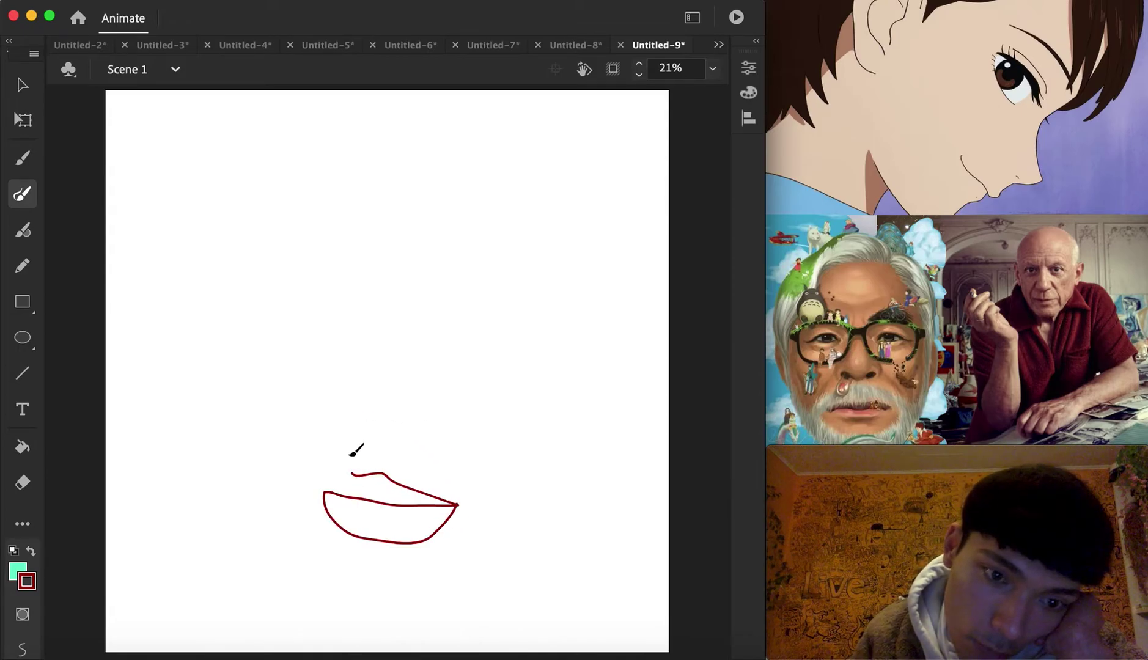
Step: Draw the line under the nose, the long nose itself, and arched left and right brows joined to it
{"action": "mouse_move", "coordinate": [355, 442]}
{"action": "left_mouse_down"}
{"action": "mouse_move", "coordinate": [331, 411]}
{"action": "mouse_move", "coordinate": [398, 416]}
{"action": "left_mouse_up"}
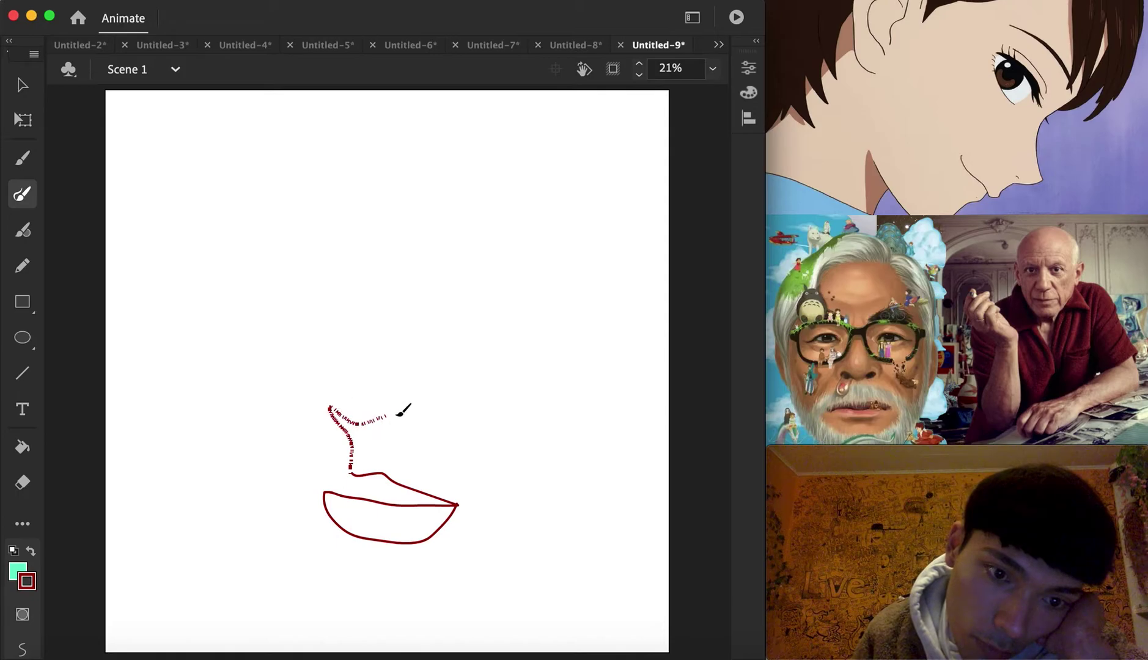
{"action": "mouse_move", "coordinate": [426, 315]}
{"action": "left_mouse_down"}
{"action": "mouse_move", "coordinate": [391, 383]}
{"action": "mouse_move", "coordinate": [352, 401]}
{"action": "mouse_move", "coordinate": [343, 372]}
{"action": "mouse_move", "coordinate": [364, 293]}
{"action": "mouse_move", "coordinate": [345, 248]}
{"action": "mouse_move", "coordinate": [286, 227]}
{"action": "mouse_move", "coordinate": [252, 244]}
{"action": "mouse_move", "coordinate": [357, 268]}
{"action": "left_mouse_up"}
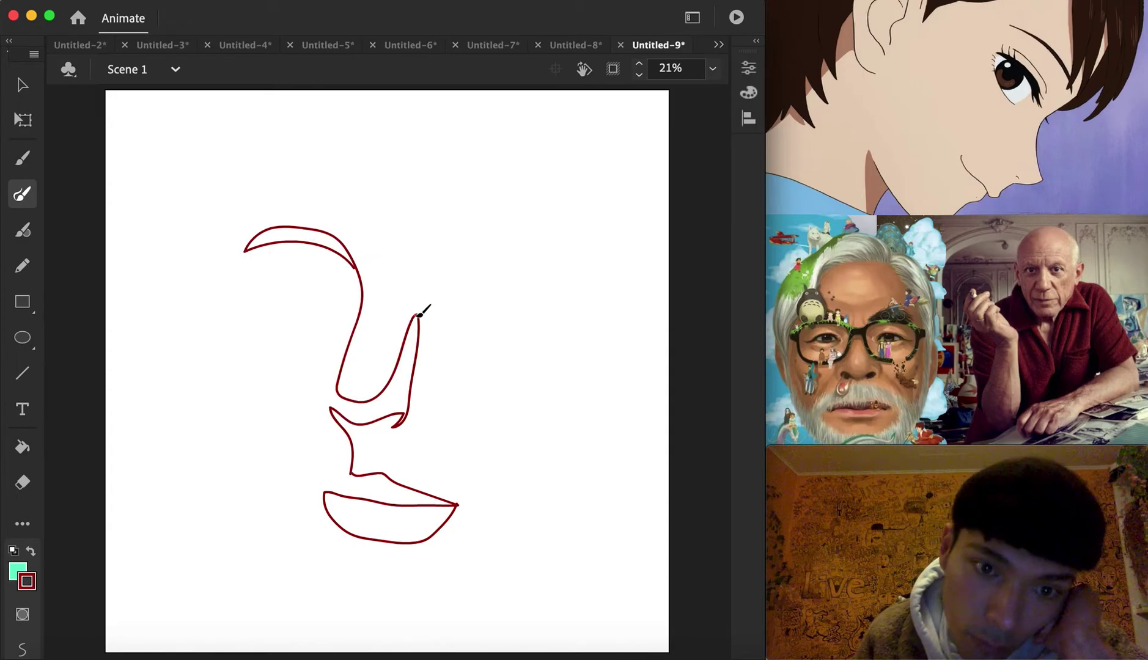
{"action": "mouse_move", "coordinate": [418, 311]}
{"action": "left_mouse_down"}
{"action": "mouse_move", "coordinate": [486, 249]}
{"action": "mouse_move", "coordinate": [547, 258]}
{"action": "mouse_move", "coordinate": [579, 293]}
{"action": "mouse_move", "coordinate": [524, 269]}
{"action": "mouse_move", "coordinate": [461, 264]}
{"action": "left_mouse_up"}
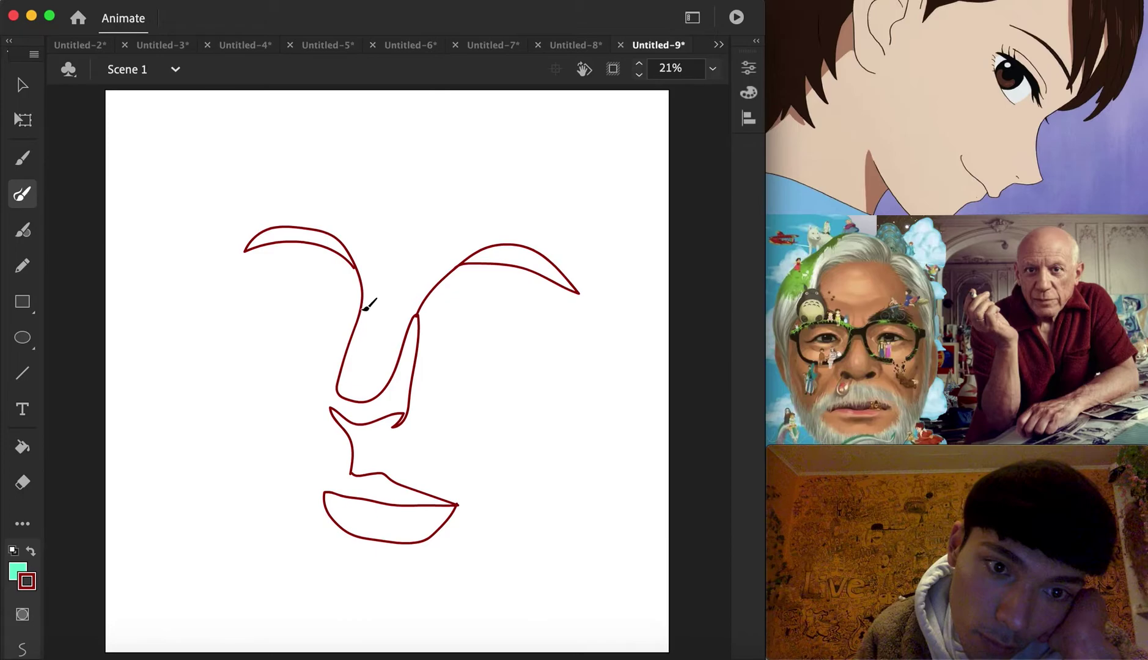
{"action": "mouse_move", "coordinate": [347, 293]}
{"action": "left_mouse_down"}
{"action": "mouse_move", "coordinate": [260, 293]}
{"action": "mouse_move", "coordinate": [301, 327]}
{"action": "mouse_move", "coordinate": [340, 311]}
{"action": "mouse_move", "coordinate": [311, 294]}
{"action": "mouse_move", "coordinate": [311, 309]}
{"action": "mouse_move", "coordinate": [331, 317]}
{"action": "mouse_move", "coordinate": [362, 308]}
{"action": "mouse_move", "coordinate": [344, 287]}
{"action": "mouse_move", "coordinate": [254, 284]}
{"action": "mouse_move", "coordinate": [362, 300]}
{"action": "left_mouse_up"}
{"action": "key", "text": "super+z"}
{"action": "mouse_move", "coordinate": [254, 285]}
{"action": "left_mouse_down"}
{"action": "mouse_move", "coordinate": [277, 320]}
{"action": "mouse_move", "coordinate": [321, 336]}
{"action": "mouse_move", "coordinate": [362, 321]}
{"action": "mouse_move", "coordinate": [286, 310]}
{"action": "mouse_move", "coordinate": [318, 330]}
{"action": "mouse_move", "coordinate": [359, 304]}
{"action": "left_mouse_up"}
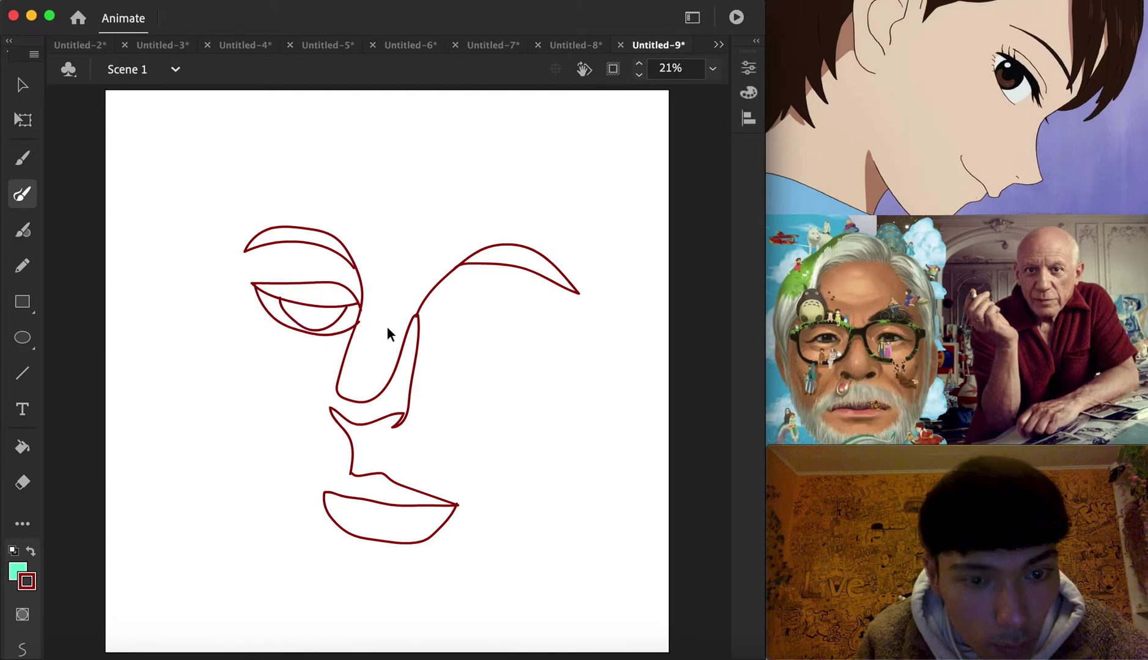
{"action": "key", "text": "super+z"}
{"action": "key", "text": "super+z"}
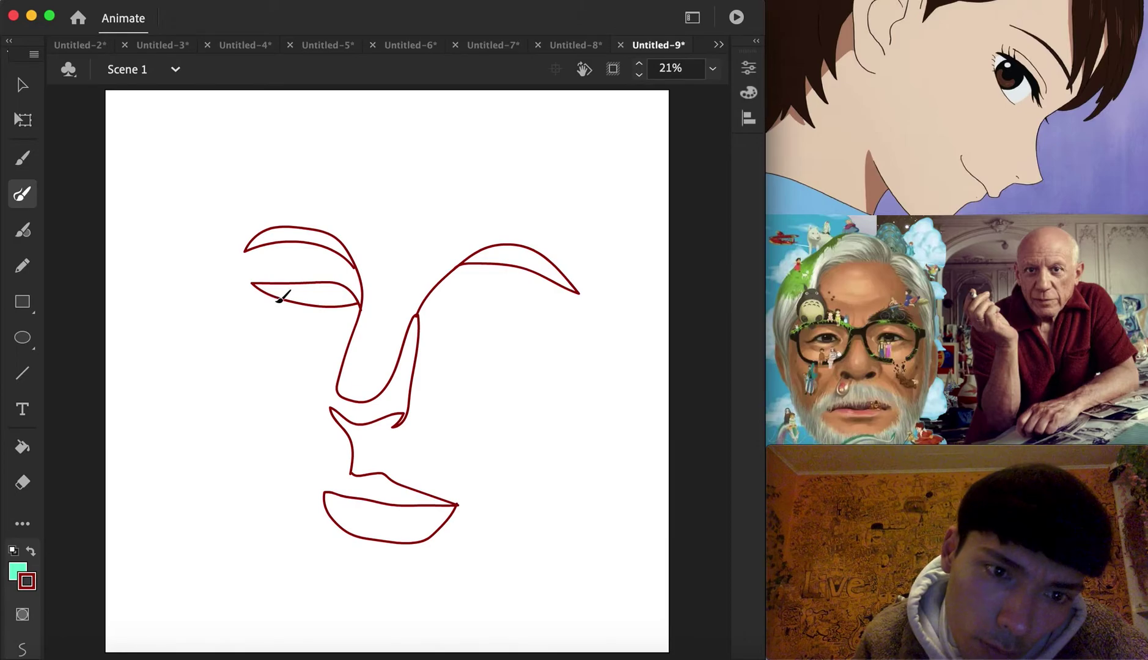
{"action": "mouse_move", "coordinate": [280, 300]}
{"action": "left_mouse_down"}
{"action": "mouse_move", "coordinate": [311, 328]}
{"action": "mouse_move", "coordinate": [346, 295]}
{"action": "mouse_move", "coordinate": [260, 307]}
{"action": "mouse_move", "coordinate": [361, 313]}
{"action": "left_mouse_up"}
{"action": "key", "text": "super+z"}
{"action": "key", "text": "super+z"}
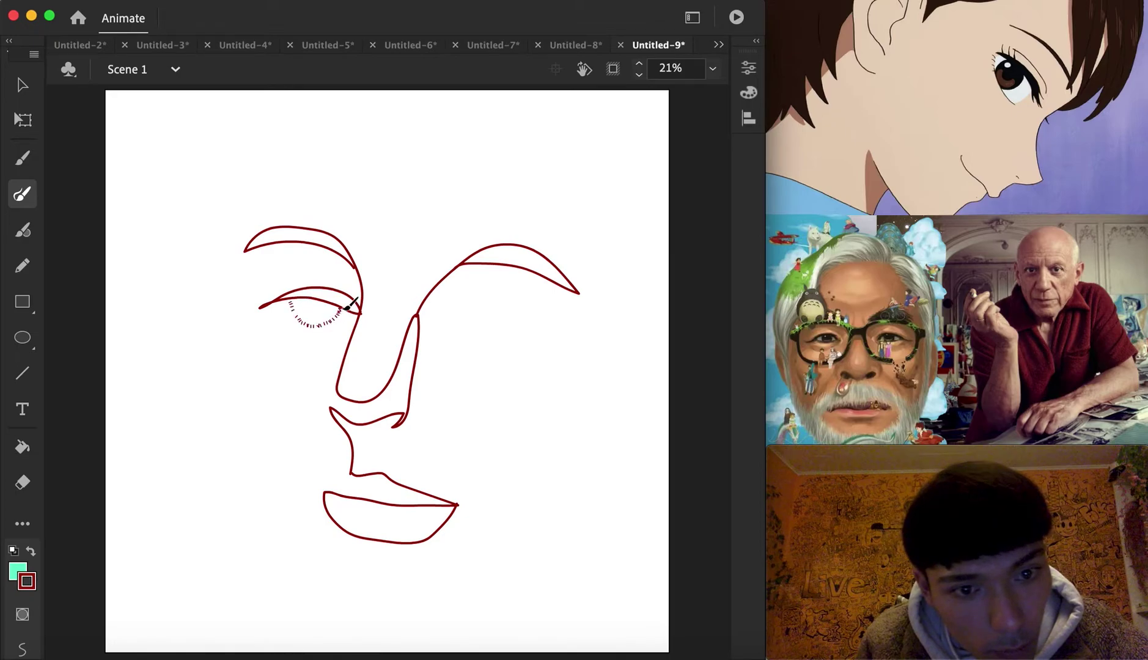
Step: Draw half-closed left and right eyes with lids and irises beneath the brows
{"action": "left_click_drag", "start_coordinate": [346, 309], "coordinate": [344, 307]}
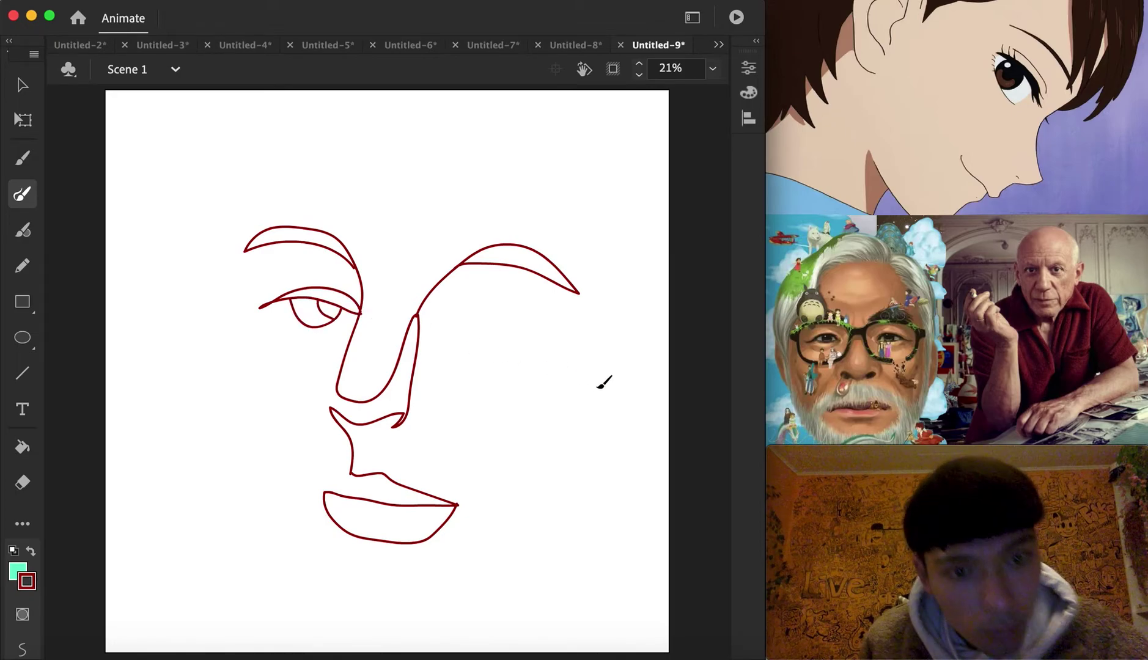
{"action": "mouse_move", "coordinate": [519, 322]}
{"action": "left_mouse_down"}
{"action": "mouse_move", "coordinate": [549, 352]}
{"action": "mouse_move", "coordinate": [455, 329]}
{"action": "mouse_move", "coordinate": [503, 358]}
{"action": "mouse_move", "coordinate": [538, 349]}
{"action": "left_mouse_up"}
Step: Select the whole face drawing, scale it down slightly and move it a little down and to the left
{"action": "key", "text": "v"}
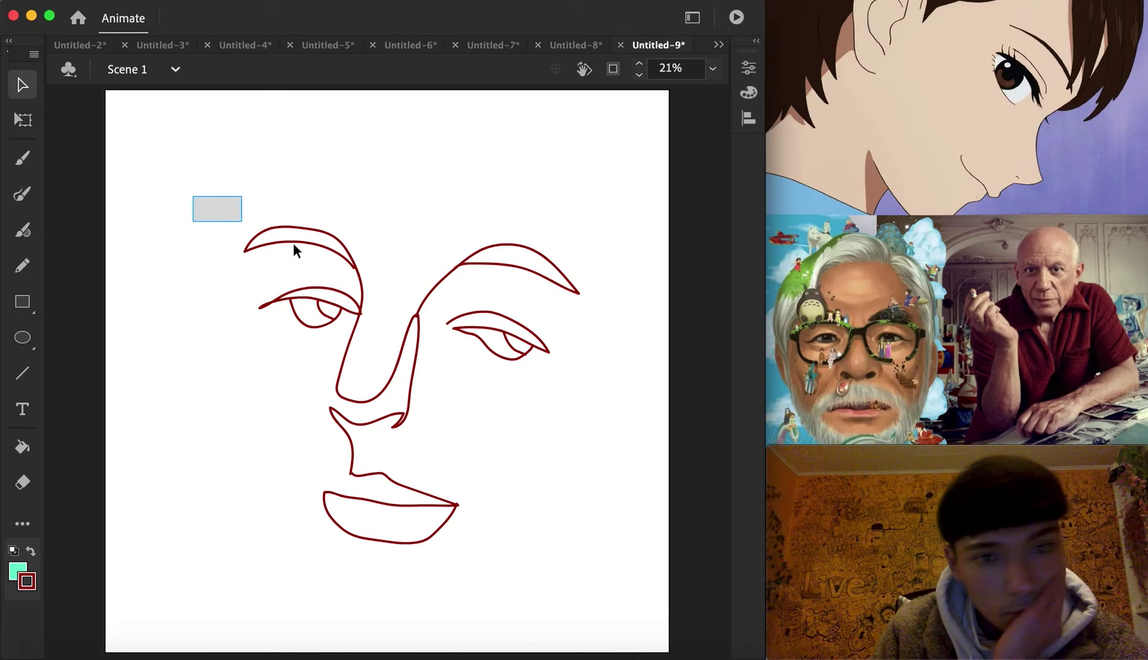
{"action": "left_click_drag", "start_coordinate": [292, 244], "coordinate": [630, 606]}
{"action": "right_click", "coordinate": [456, 520]}
{"action": "mouse_move", "coordinate": [514, 517]}
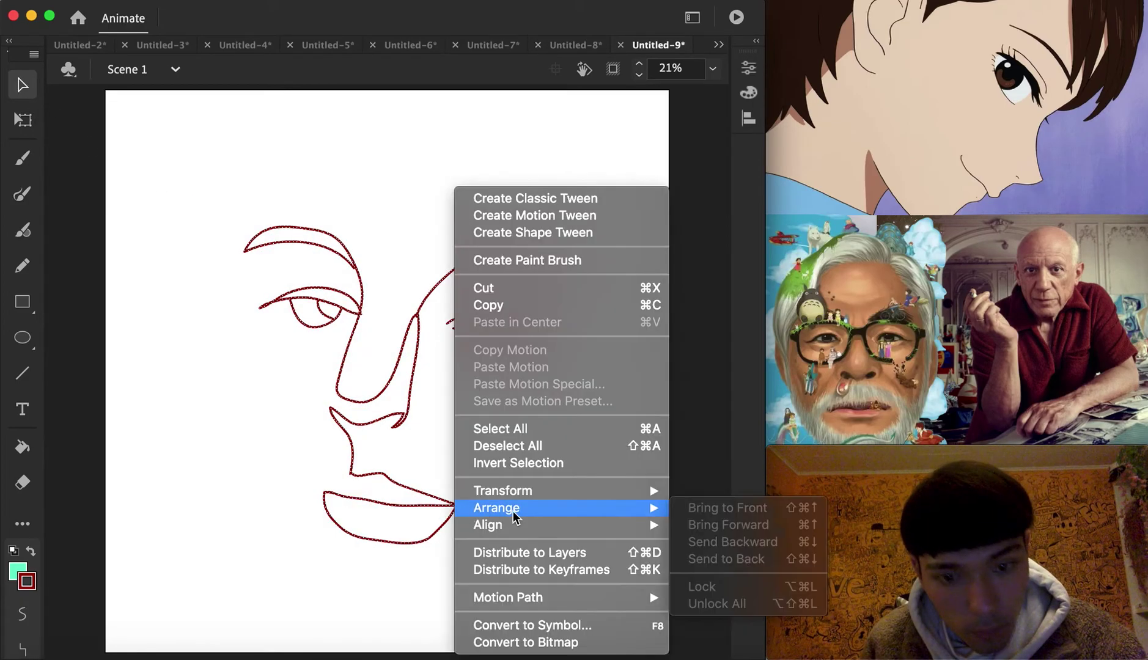
{"action": "mouse_move", "coordinate": [572, 492]}
{"action": "left_click", "coordinate": [703, 491]}
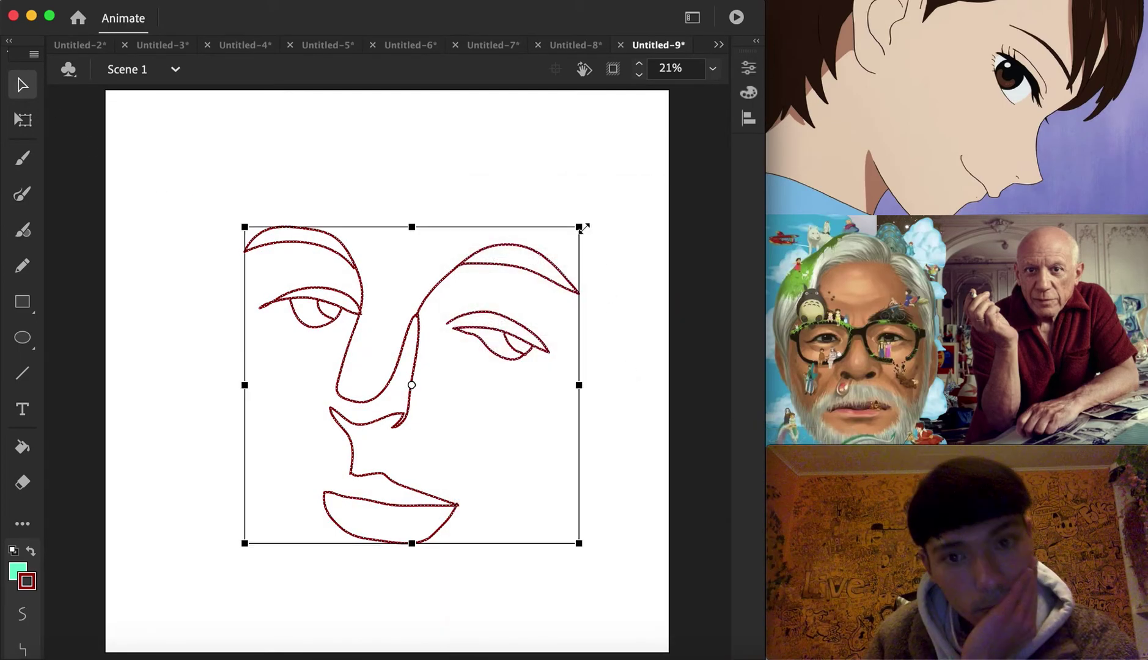
{"action": "left_click_drag", "start_coordinate": [582, 228], "coordinate": [567, 237]}
{"action": "left_click_drag", "start_coordinate": [521, 293], "coordinate": [499, 313]}
Step: Bend the line between the lips into a wavy contour
{"action": "left_click", "coordinate": [374, 533]}
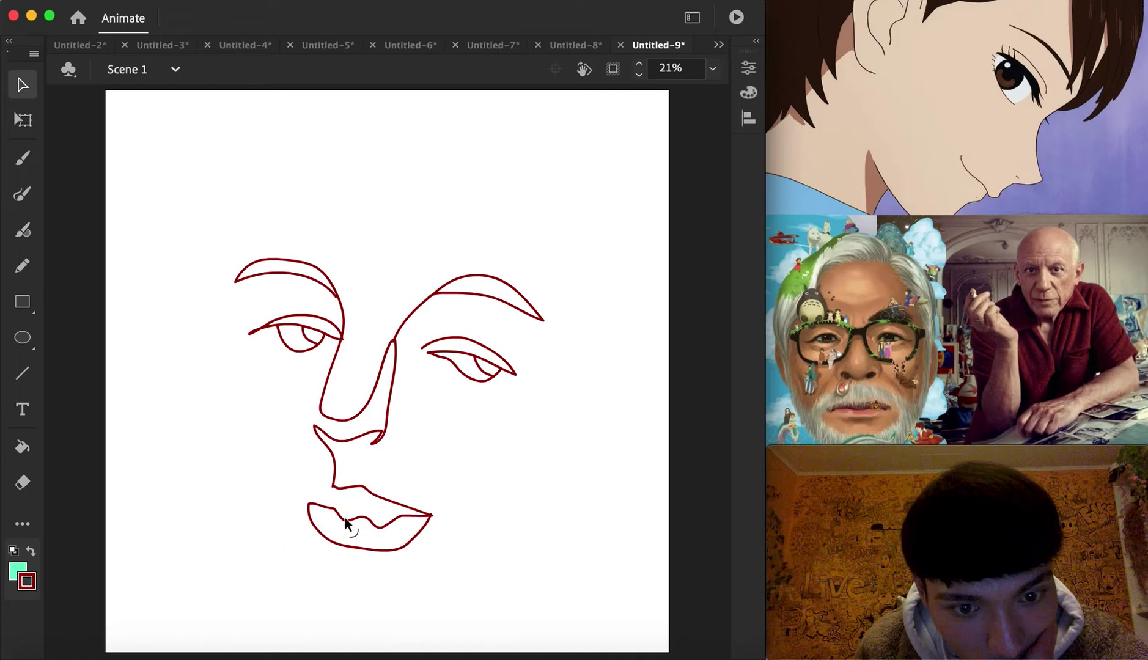
{"action": "left_click_drag", "start_coordinate": [343, 525], "coordinate": [307, 522]}
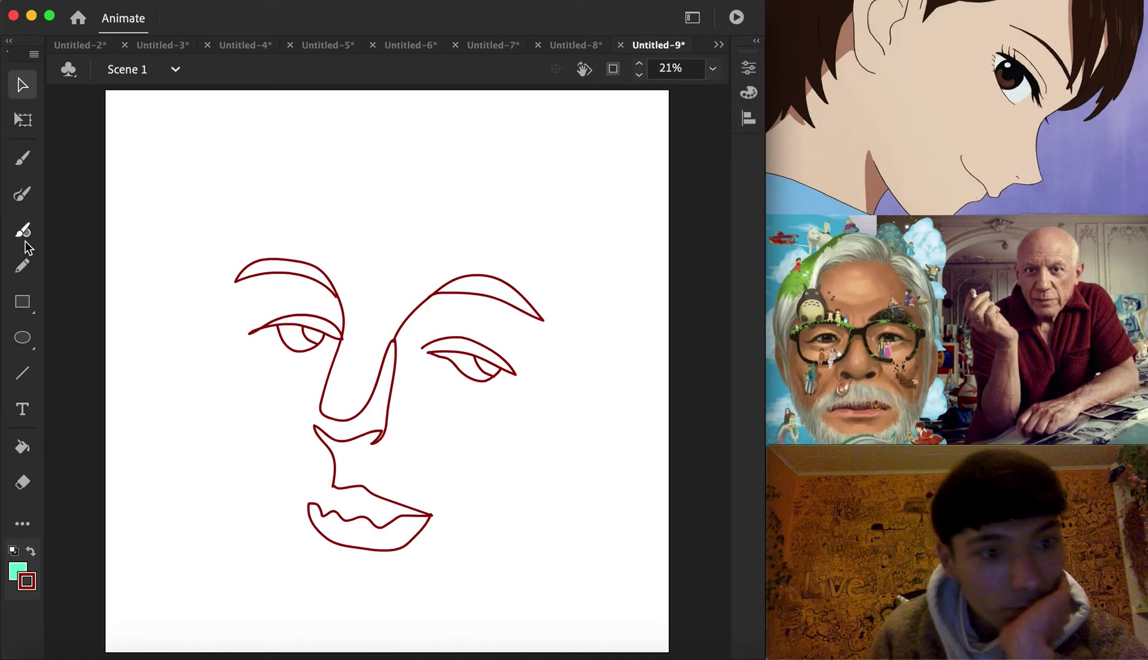
Step: Draw a tilted bottle outline along the right side of the face, beside the outer end of the brow
{"action": "left_click", "coordinate": [22, 194]}
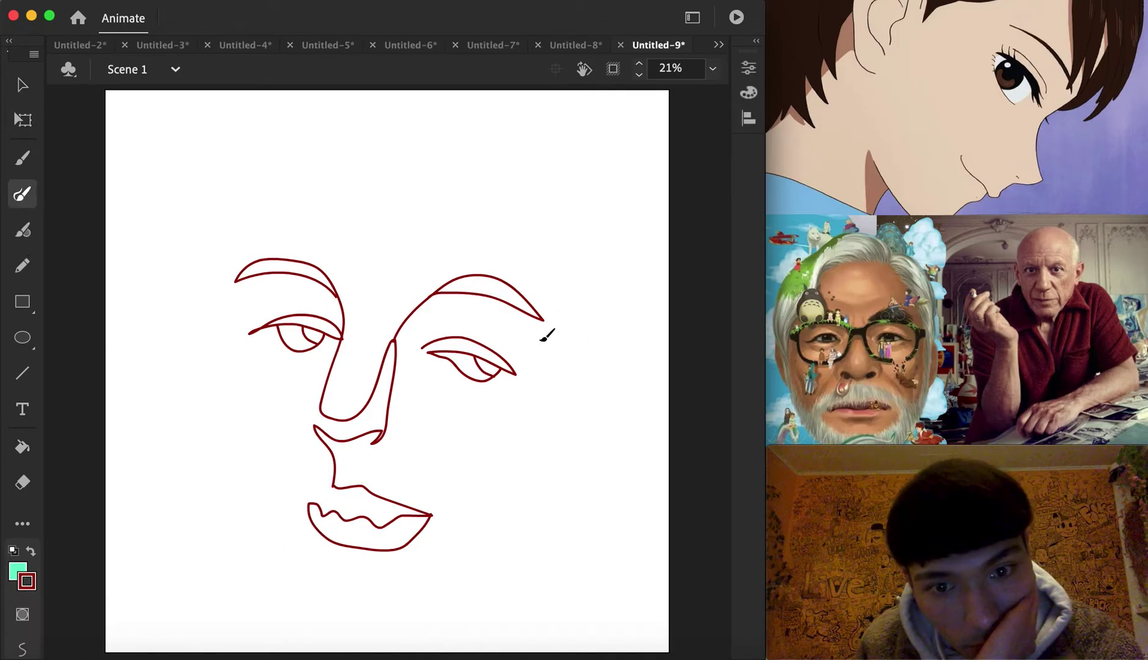
{"action": "left_click_drag", "start_coordinate": [503, 446], "coordinate": [511, 429]}
{"action": "mouse_move", "coordinate": [546, 329]}
{"action": "left_mouse_down"}
{"action": "mouse_move", "coordinate": [597, 253]}
{"action": "mouse_move", "coordinate": [606, 258]}
{"action": "mouse_move", "coordinate": [594, 343]}
{"action": "mouse_move", "coordinate": [549, 450]}
{"action": "mouse_move", "coordinate": [529, 463]}
{"action": "mouse_move", "coordinate": [502, 448]}
{"action": "left_mouse_up"}
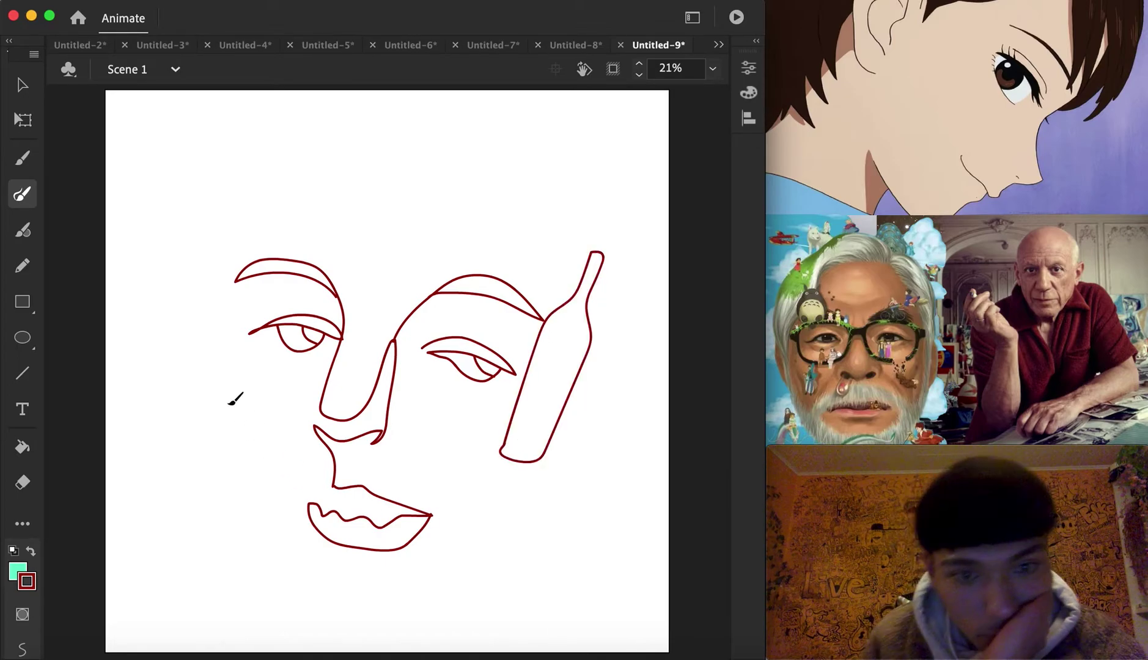
Step: Draw a bent limb-like shape around the left temple, with two prongs below and an arm reaching up over the forehead
{"action": "mouse_move", "coordinate": [235, 283]}
{"action": "left_mouse_down"}
{"action": "mouse_move", "coordinate": [182, 389]}
{"action": "mouse_move", "coordinate": [242, 333]}
{"action": "mouse_move", "coordinate": [251, 370]}
{"action": "mouse_move", "coordinate": [246, 274]}
{"action": "mouse_move", "coordinate": [221, 290]}
{"action": "mouse_move", "coordinate": [206, 235]}
{"action": "mouse_move", "coordinate": [233, 193]}
{"action": "mouse_move", "coordinate": [286, 161]}
{"action": "left_mouse_up"}
{"action": "mouse_move", "coordinate": [236, 280]}
{"action": "left_mouse_down"}
{"action": "mouse_move", "coordinate": [229, 227]}
{"action": "mouse_move", "coordinate": [304, 225]}
{"action": "left_mouse_up"}
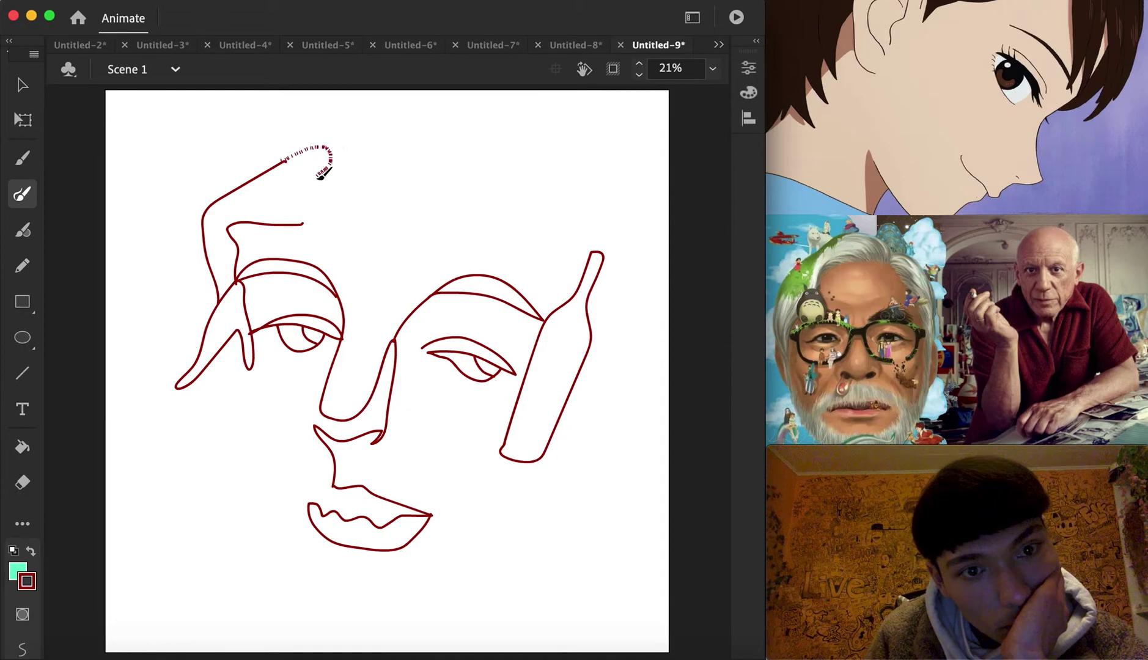
Step: Draw the word RUNNING in outlined letters across the top of the head, from the limb shape to the bottle's neck
{"action": "mouse_move", "coordinate": [320, 177]}
{"action": "left_mouse_down"}
{"action": "mouse_move", "coordinate": [348, 204]}
{"action": "mouse_move", "coordinate": [316, 200]}
{"action": "mouse_move", "coordinate": [304, 224]}
{"action": "left_mouse_up"}
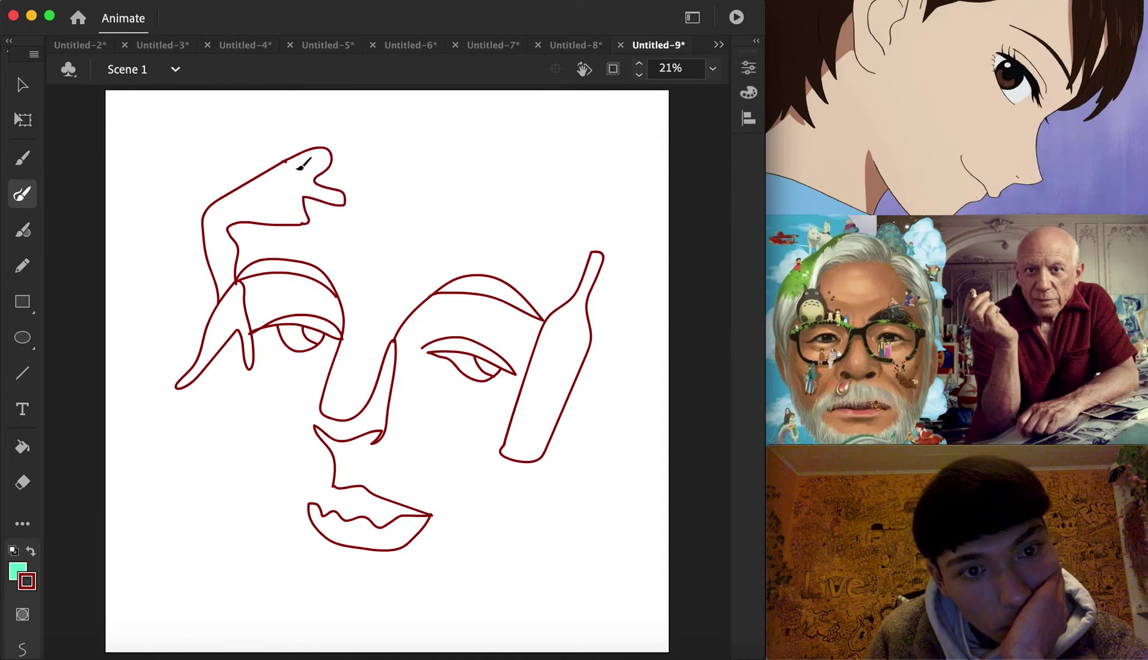
{"action": "mouse_move", "coordinate": [300, 176]}
{"action": "left_mouse_down"}
{"action": "mouse_move", "coordinate": [364, 166]}
{"action": "mouse_move", "coordinate": [366, 192]}
{"action": "mouse_move", "coordinate": [387, 170]}
{"action": "mouse_move", "coordinate": [391, 204]}
{"action": "mouse_move", "coordinate": [338, 202]}
{"action": "left_mouse_up"}
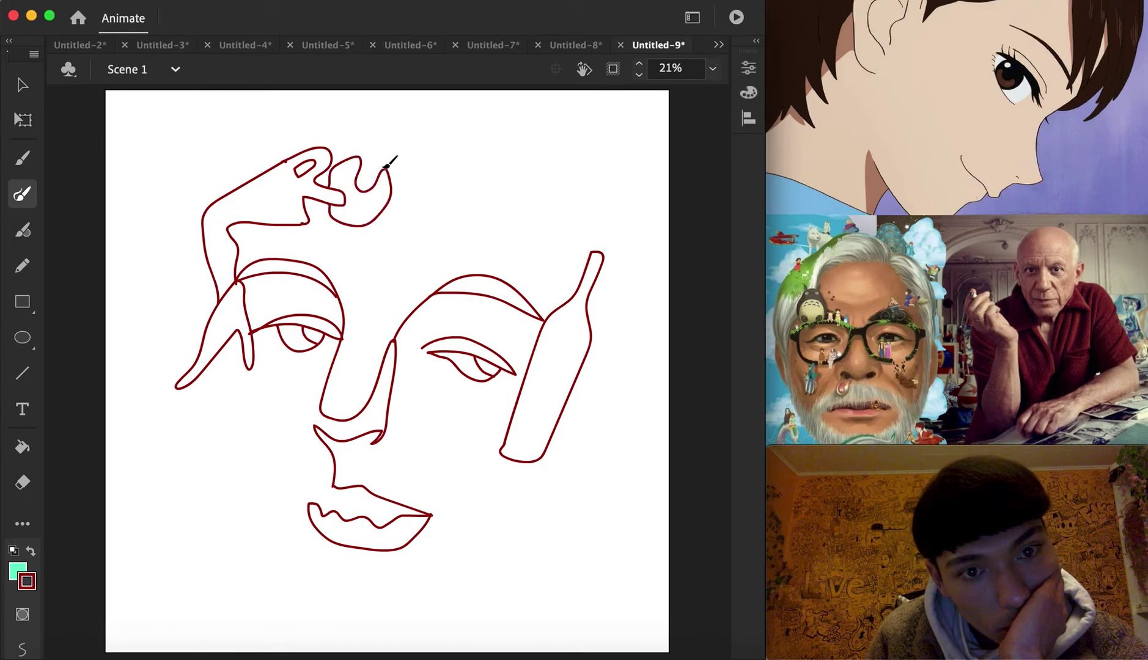
{"action": "mouse_move", "coordinate": [409, 142]}
{"action": "left_mouse_down"}
{"action": "mouse_move", "coordinate": [411, 186]}
{"action": "mouse_move", "coordinate": [439, 148]}
{"action": "mouse_move", "coordinate": [423, 216]}
{"action": "mouse_move", "coordinate": [386, 211]}
{"action": "left_mouse_up"}
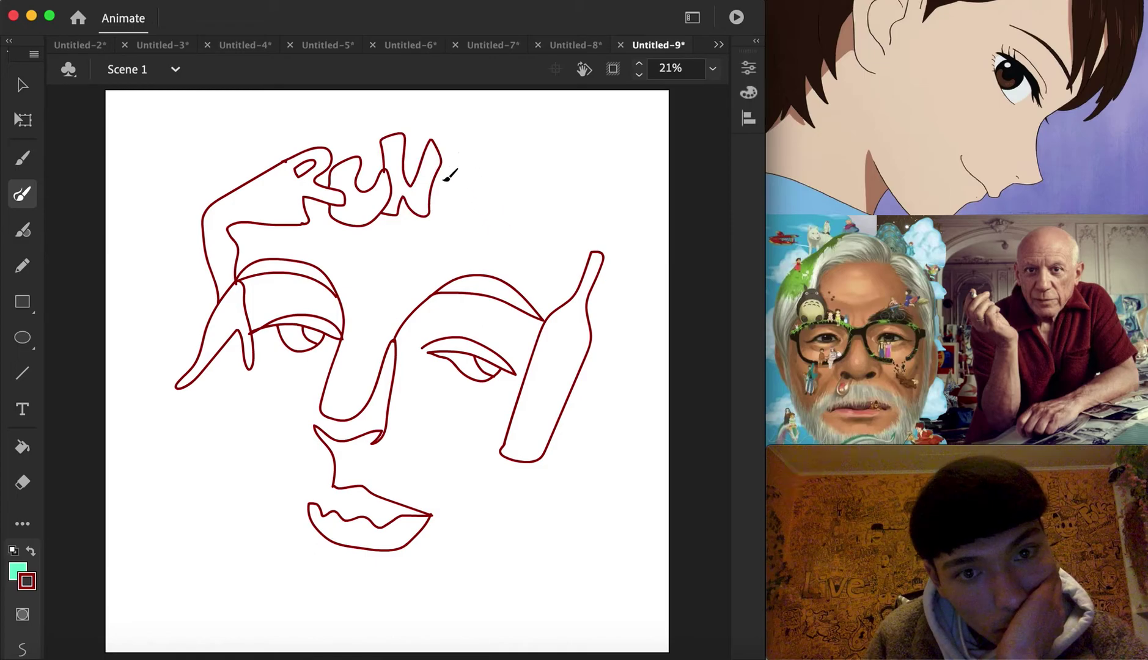
{"action": "mouse_move", "coordinate": [467, 176]}
{"action": "left_mouse_down"}
{"action": "mouse_move", "coordinate": [500, 166]}
{"action": "mouse_move", "coordinate": [485, 218]}
{"action": "mouse_move", "coordinate": [437, 211]}
{"action": "left_mouse_up"}
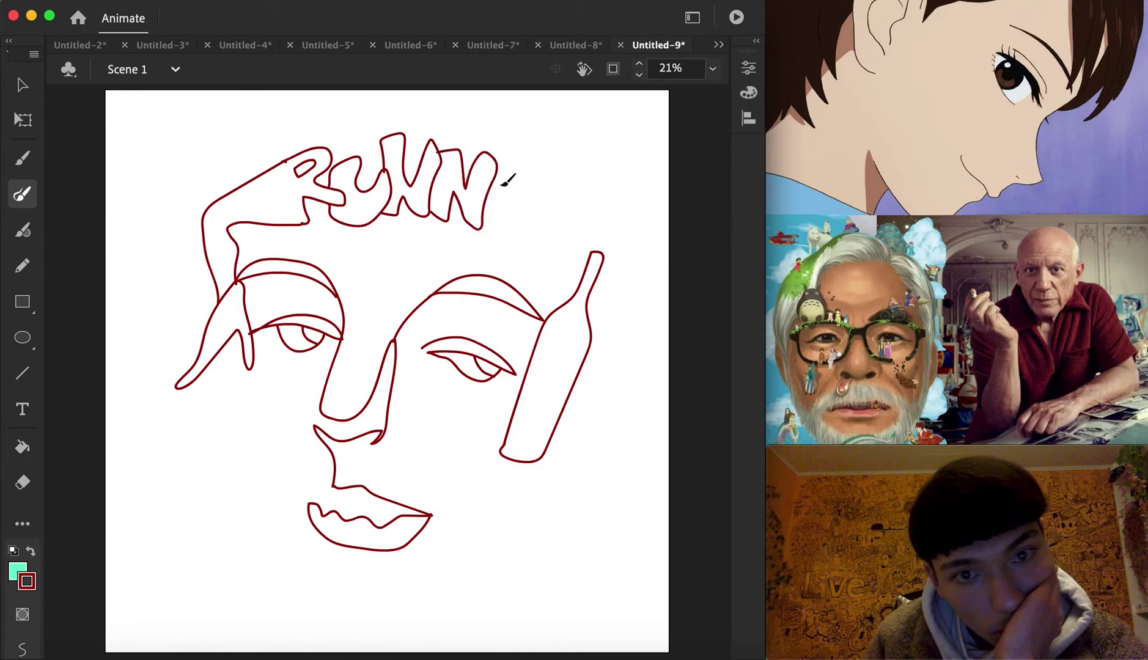
{"action": "mouse_move", "coordinate": [498, 174]}
{"action": "left_mouse_down"}
{"action": "mouse_move", "coordinate": [521, 201]}
{"action": "mouse_move", "coordinate": [504, 232]}
{"action": "mouse_move", "coordinate": [493, 221]}
{"action": "mouse_move", "coordinate": [506, 174]}
{"action": "mouse_move", "coordinate": [546, 196]}
{"action": "mouse_move", "coordinate": [550, 228]}
{"action": "mouse_move", "coordinate": [562, 198]}
{"action": "mouse_move", "coordinate": [569, 229]}
{"action": "mouse_move", "coordinate": [558, 248]}
{"action": "mouse_move", "coordinate": [512, 224]}
{"action": "left_mouse_up"}
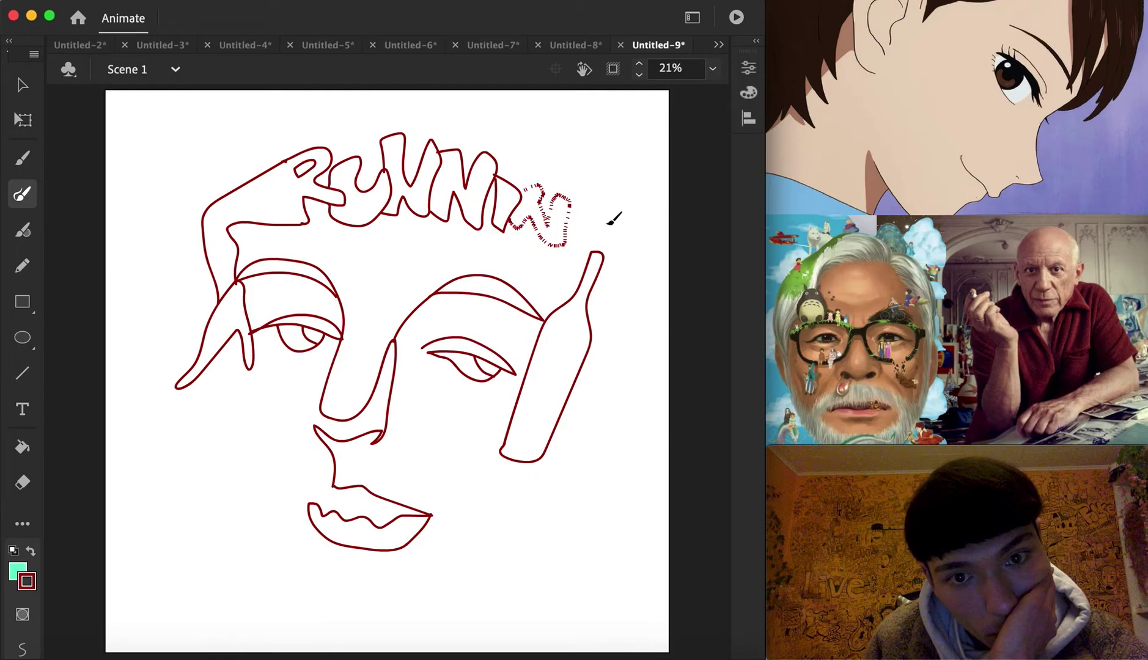
{"action": "mouse_move", "coordinate": [611, 206]}
{"action": "left_mouse_down"}
{"action": "mouse_move", "coordinate": [573, 211]}
{"action": "mouse_move", "coordinate": [569, 245]}
{"action": "mouse_move", "coordinate": [593, 254]}
{"action": "left_mouse_up"}
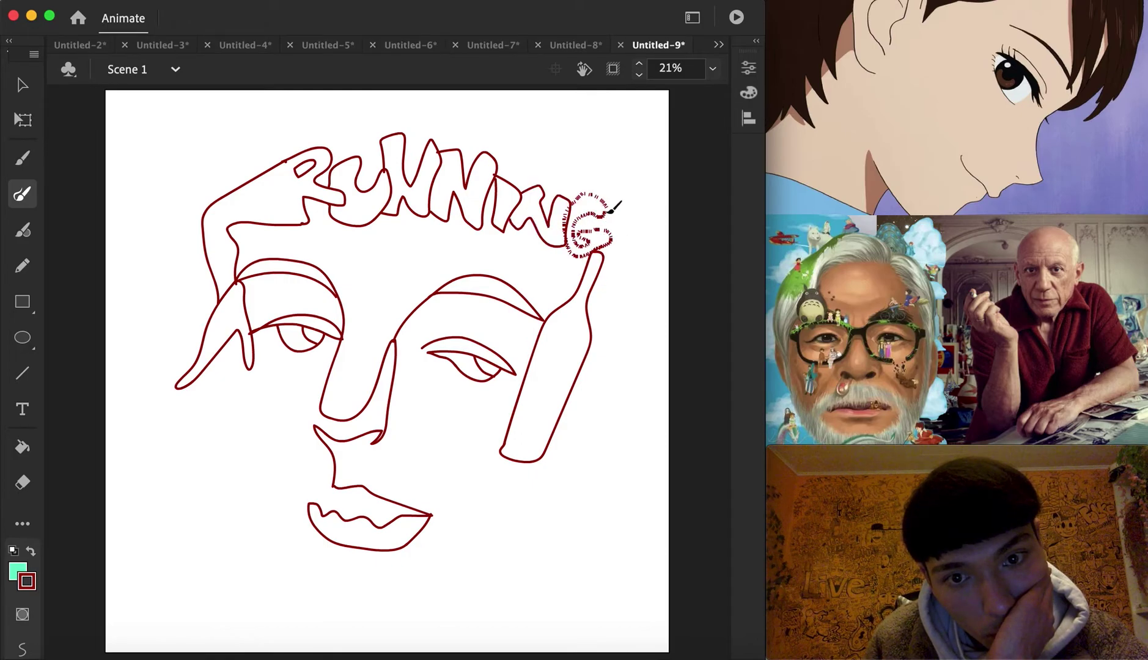
{"action": "left_click_drag", "start_coordinate": [612, 207], "coordinate": [609, 209]}
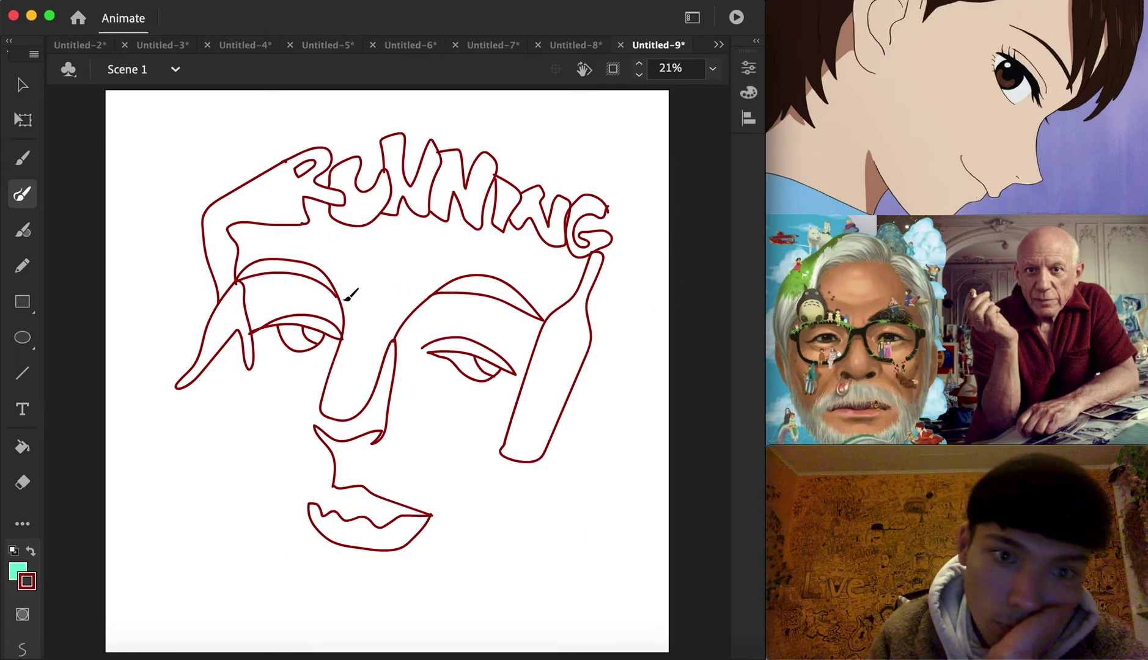
Step: Write IN MY MIND across the forehead in single-line letters beneath the word RUNNING
{"action": "mouse_move", "coordinate": [319, 238]}
{"action": "left_mouse_down"}
{"action": "mouse_move", "coordinate": [332, 265]}
{"action": "mouse_move", "coordinate": [361, 241]}
{"action": "mouse_move", "coordinate": [397, 279]}
{"action": "mouse_move", "coordinate": [431, 282]}
{"action": "left_mouse_up"}
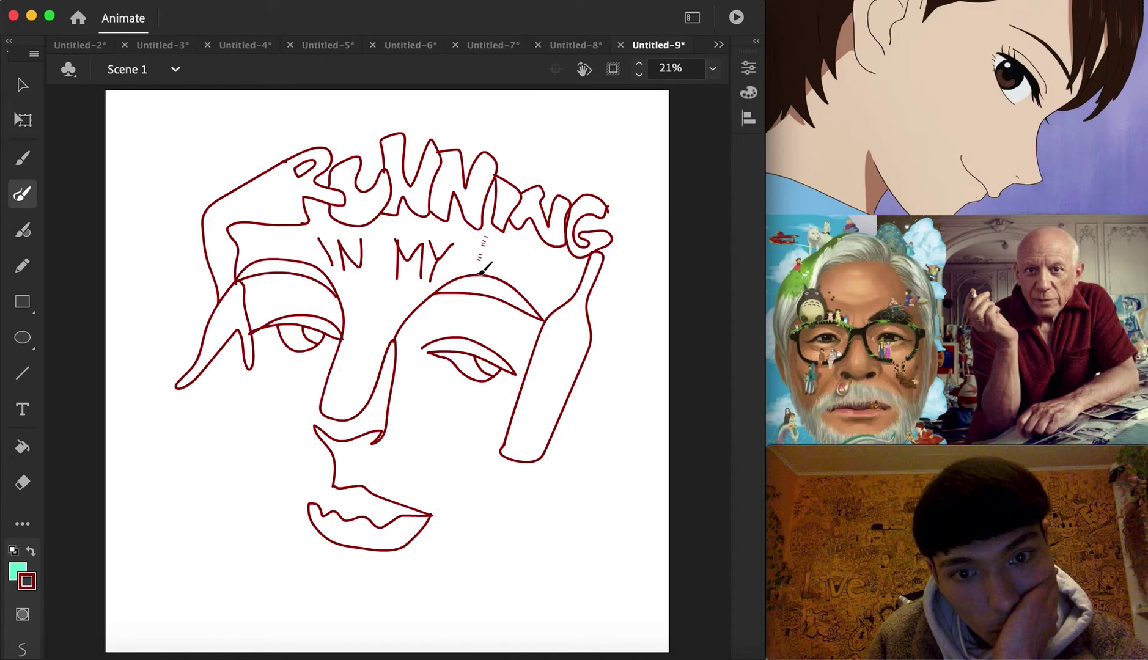
{"action": "mouse_move", "coordinate": [479, 274]}
{"action": "left_mouse_down"}
{"action": "mouse_move", "coordinate": [519, 285]}
{"action": "mouse_move", "coordinate": [540, 258]}
{"action": "mouse_move", "coordinate": [538, 299]}
{"action": "left_mouse_up"}
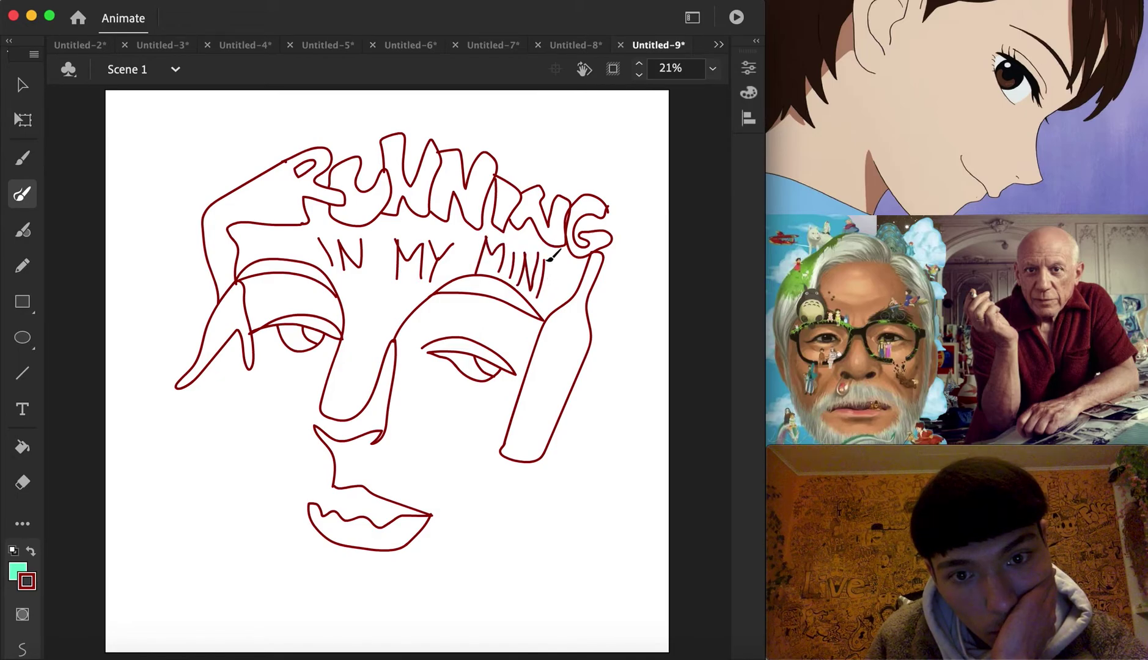
{"action": "left_click_drag", "start_coordinate": [541, 260], "coordinate": [547, 301]}
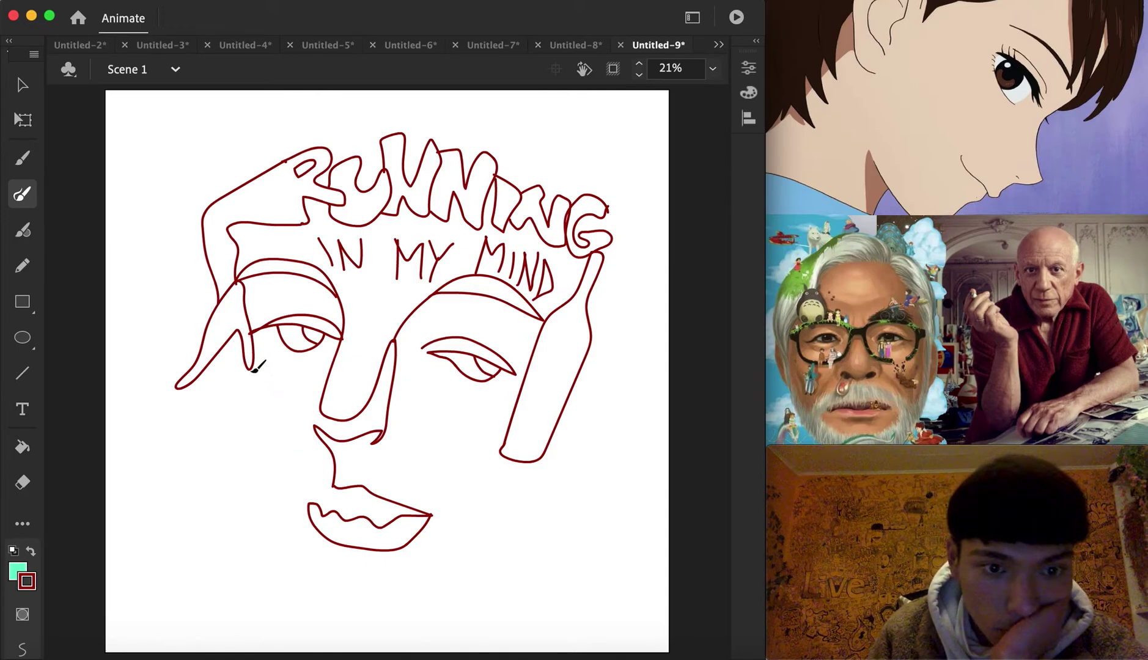
Step: Draw the left jaw line down to the chin and a faceted diamond as the chin below the lips
{"action": "mouse_move", "coordinate": [248, 371]}
{"action": "left_mouse_down"}
{"action": "mouse_move", "coordinate": [266, 459]}
{"action": "mouse_move", "coordinate": [320, 587]}
{"action": "mouse_move", "coordinate": [362, 636]}
{"action": "mouse_move", "coordinate": [419, 587]}
{"action": "mouse_move", "coordinate": [414, 566]}
{"action": "mouse_move", "coordinate": [330, 564]}
{"action": "mouse_move", "coordinate": [314, 580]}
{"action": "mouse_move", "coordinate": [429, 581]}
{"action": "left_mouse_up"}
{"action": "left_click_drag", "start_coordinate": [338, 588], "coordinate": [361, 636]}
{"action": "left_click_drag", "start_coordinate": [365, 565], "coordinate": [361, 636]}
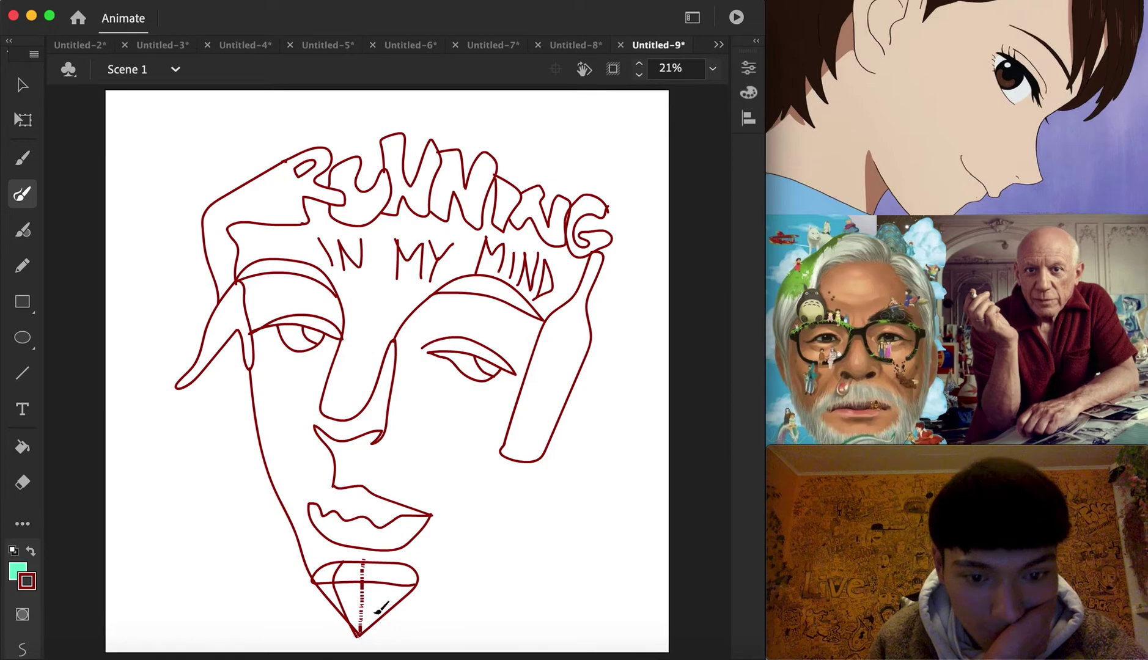
{"action": "left_click_drag", "start_coordinate": [401, 581], "coordinate": [361, 636]}
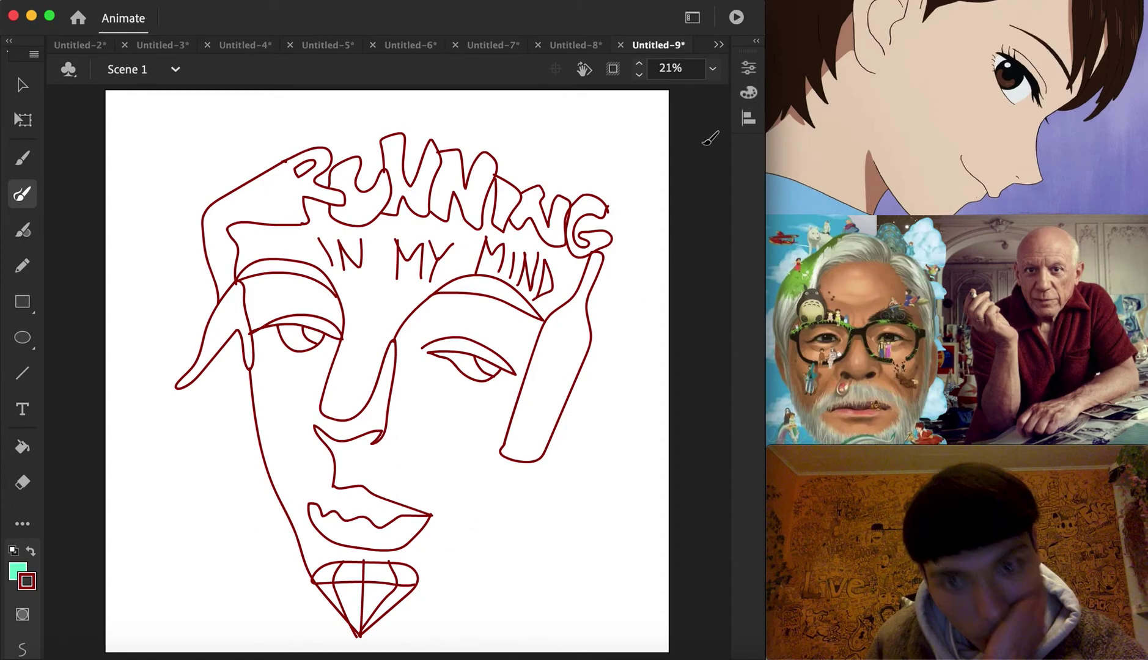
Step: At 50% zoom, draw a patterned ball under the bottle and a long pronged limb shape joining it to the diamond chin
{"action": "left_click", "coordinate": [713, 68]}
{"action": "left_click", "coordinate": [734, 170]}
{"action": "scroll", "coordinate": [505, 330], "scroll_direction": "down", "scroll_amount": 10}
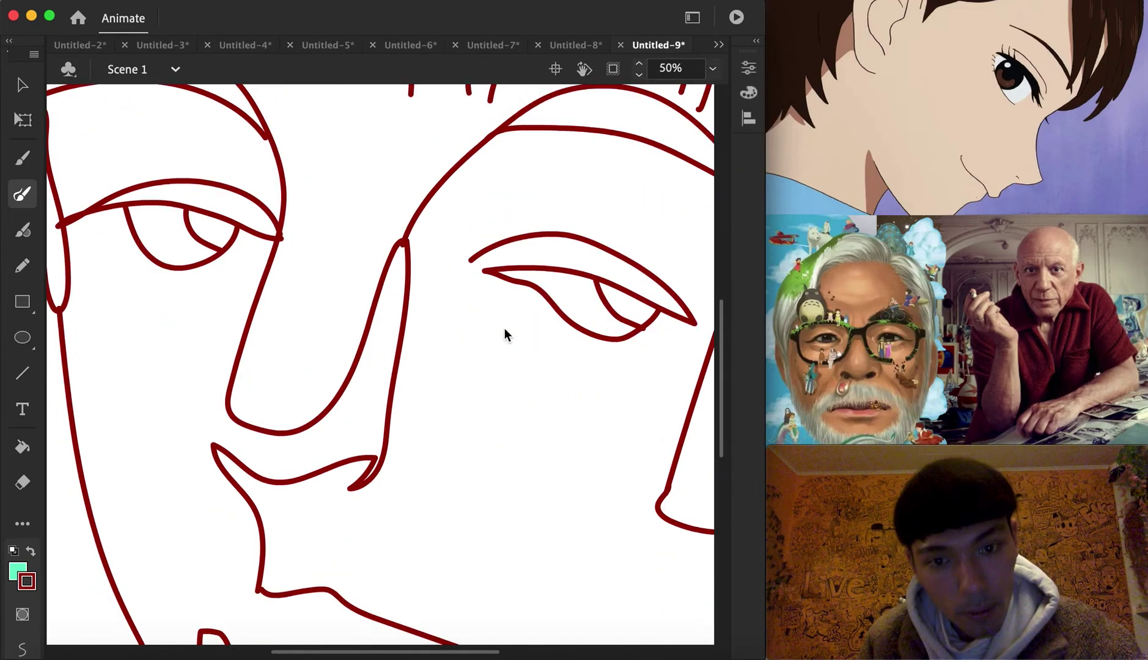
{"action": "scroll", "coordinate": [489, 333], "scroll_direction": "right", "scroll_amount": 5}
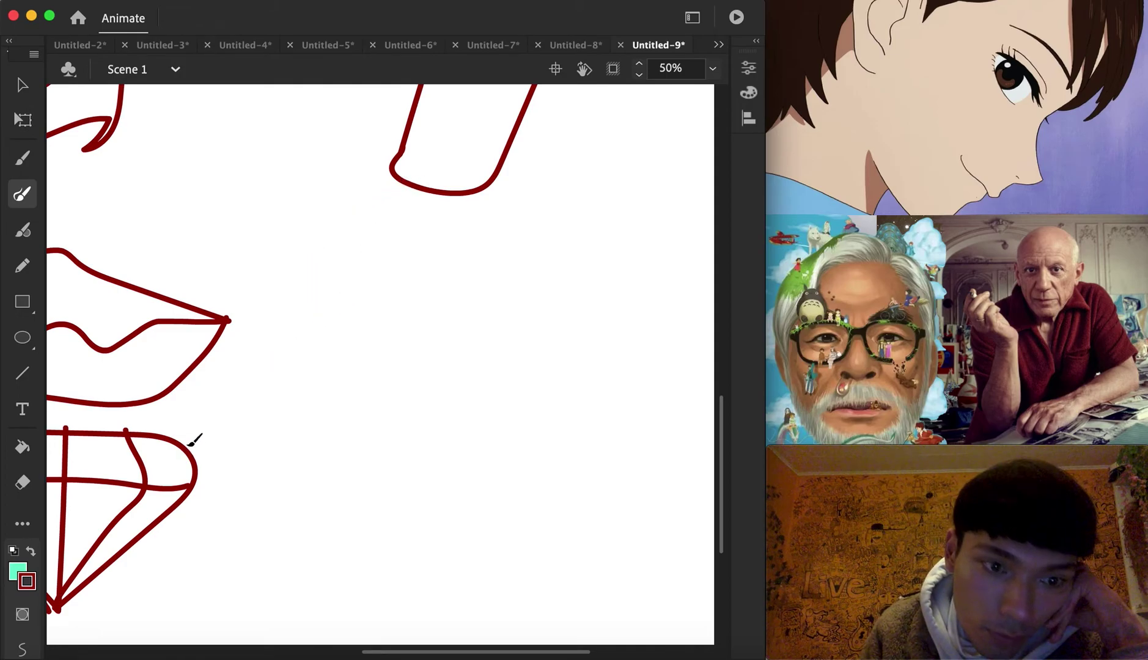
{"action": "mouse_move", "coordinate": [184, 442]}
{"action": "left_mouse_down"}
{"action": "mouse_move", "coordinate": [171, 416]}
{"action": "mouse_move", "coordinate": [219, 405]}
{"action": "mouse_move", "coordinate": [366, 273]}
{"action": "mouse_move", "coordinate": [422, 262]}
{"action": "mouse_move", "coordinate": [394, 322]}
{"action": "mouse_move", "coordinate": [377, 443]}
{"action": "mouse_move", "coordinate": [354, 385]}
{"action": "mouse_move", "coordinate": [328, 376]}
{"action": "mouse_move", "coordinate": [207, 465]}
{"action": "left_mouse_up"}
{"action": "mouse_move", "coordinate": [395, 172]}
{"action": "left_mouse_down"}
{"action": "mouse_move", "coordinate": [339, 224]}
{"action": "mouse_move", "coordinate": [333, 294]}
{"action": "left_mouse_up"}
{"action": "mouse_move", "coordinate": [488, 188]}
{"action": "left_mouse_down"}
{"action": "mouse_move", "coordinate": [493, 242]}
{"action": "mouse_move", "coordinate": [418, 372]}
{"action": "mouse_move", "coordinate": [386, 375]}
{"action": "mouse_move", "coordinate": [416, 326]}
{"action": "mouse_move", "coordinate": [433, 364]}
{"action": "left_mouse_up"}
{"action": "mouse_move", "coordinate": [345, 211]}
{"action": "left_mouse_down"}
{"action": "mouse_move", "coordinate": [372, 236]}
{"action": "mouse_move", "coordinate": [385, 213]}
{"action": "mouse_move", "coordinate": [417, 216]}
{"action": "mouse_move", "coordinate": [391, 178]}
{"action": "mouse_move", "coordinate": [438, 268]}
{"action": "mouse_move", "coordinate": [483, 277]}
{"action": "mouse_move", "coordinate": [467, 250]}
{"action": "mouse_move", "coordinate": [452, 252]}
{"action": "mouse_move", "coordinate": [454, 194]}
{"action": "left_mouse_up"}
{"action": "left_click_drag", "start_coordinate": [468, 264], "coordinate": [472, 258]}
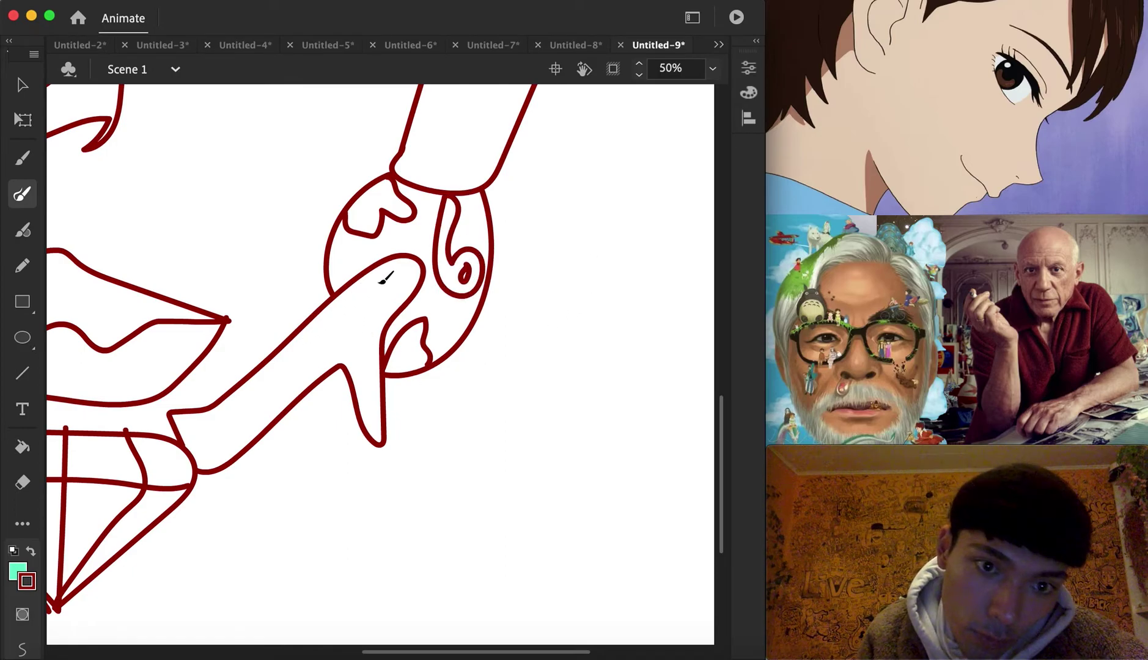
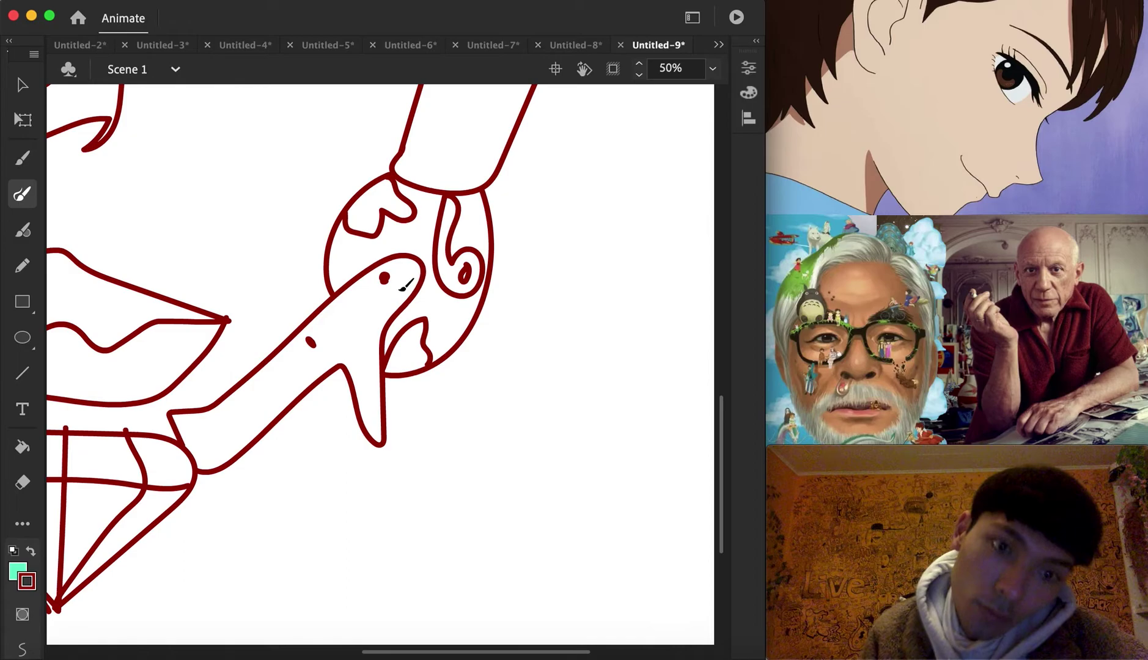
{"action": "scroll", "coordinate": [360, 358], "scroll_direction": "up", "scroll_amount": 15}
{"action": "scroll", "coordinate": [361, 358], "scroll_direction": "left", "scroll_amount": 5}
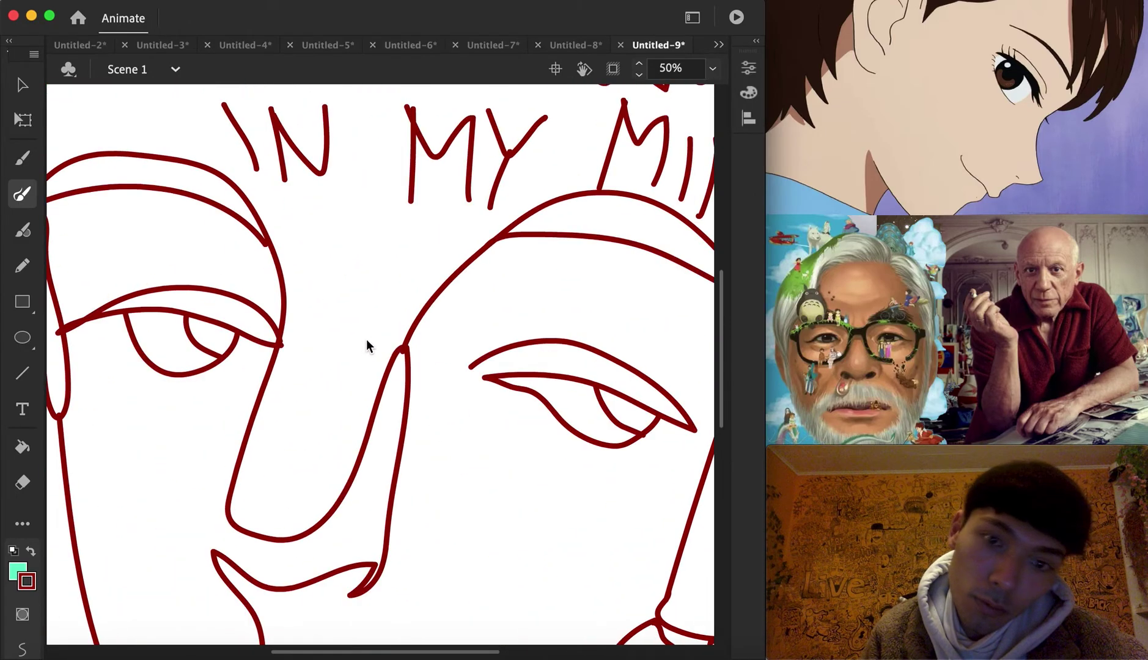
Step: Draw a second inner curve inside each iris and a two-pronged tear shape beneath the left eye
{"action": "scroll", "coordinate": [605, 400], "scroll_direction": "down", "scroll_amount": 3}
{"action": "mouse_move", "coordinate": [556, 322]}
{"action": "left_mouse_down"}
{"action": "mouse_move", "coordinate": [597, 368]}
{"action": "mouse_move", "coordinate": [627, 369]}
{"action": "left_mouse_up"}
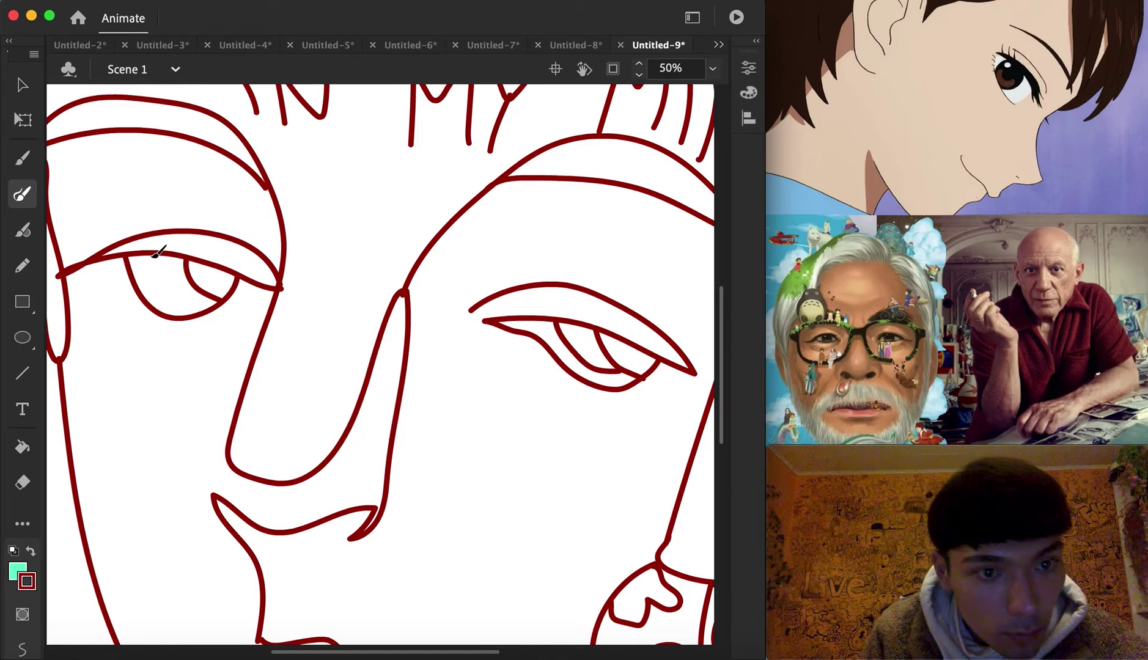
{"action": "mouse_move", "coordinate": [150, 257]}
{"action": "left_mouse_down"}
{"action": "mouse_move", "coordinate": [159, 285]}
{"action": "mouse_move", "coordinate": [218, 298]}
{"action": "left_mouse_up"}
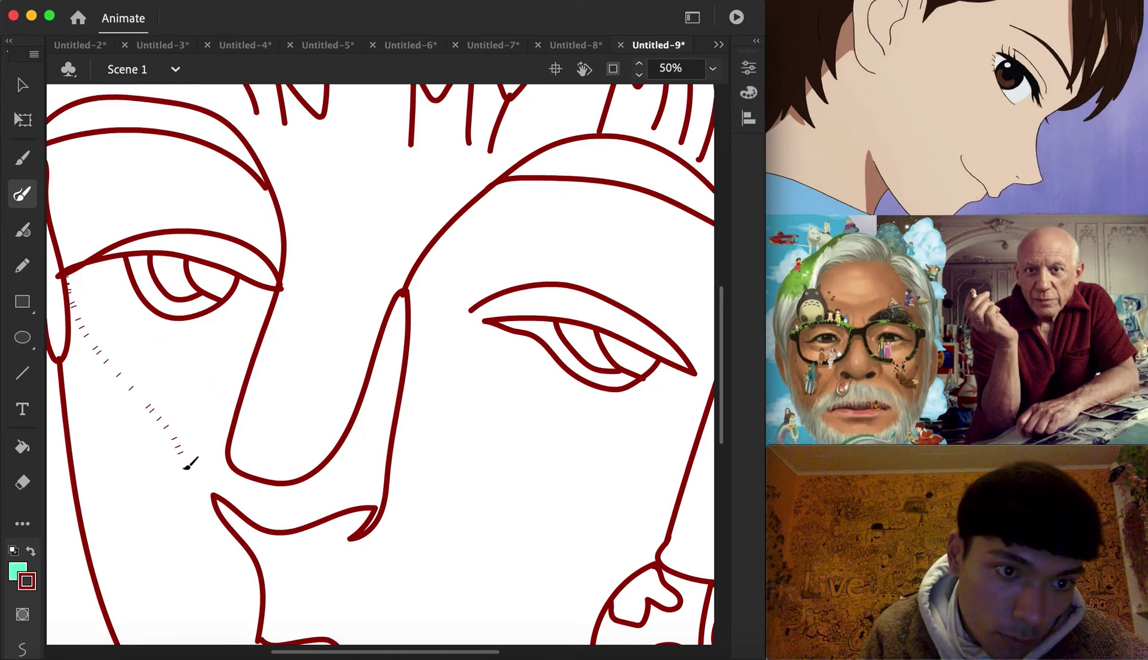
{"action": "mouse_move", "coordinate": [187, 468]}
{"action": "left_mouse_down"}
{"action": "mouse_move", "coordinate": [118, 434]}
{"action": "mouse_move", "coordinate": [108, 476]}
{"action": "mouse_move", "coordinate": [93, 464]}
{"action": "mouse_move", "coordinate": [77, 299]}
{"action": "left_mouse_up"}
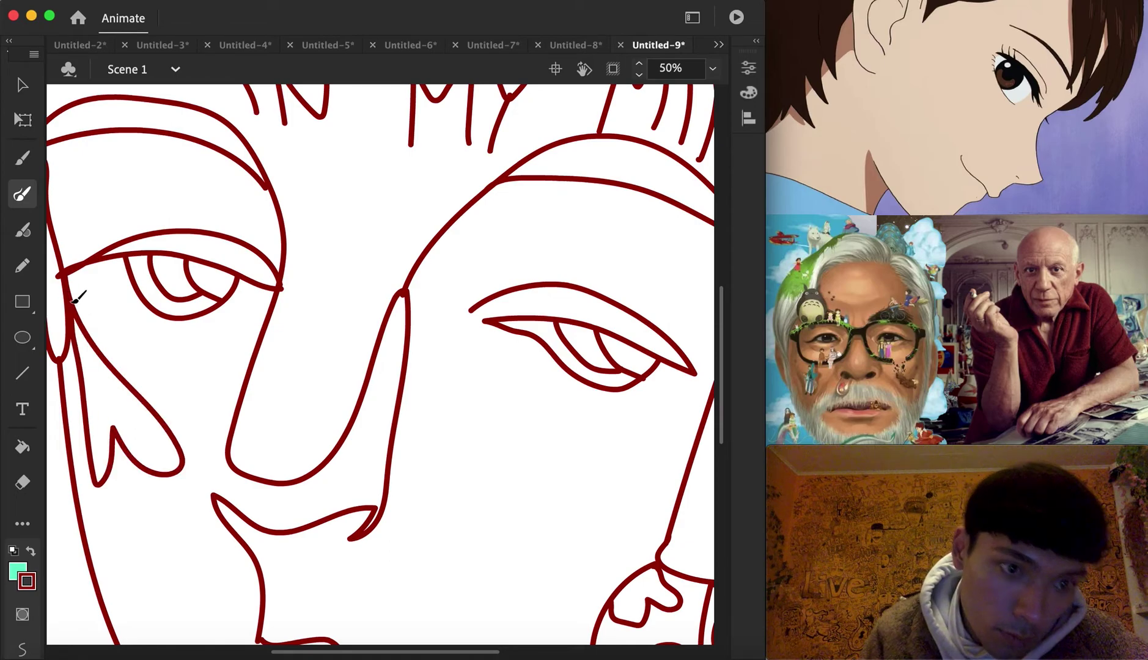
Step: Delete the wavy line between the lips and redraw it as one smooth curve spanning both mouth corners
{"action": "scroll", "coordinate": [359, 375], "scroll_direction": "down", "scroll_amount": 10}
{"action": "key", "text": "v"}
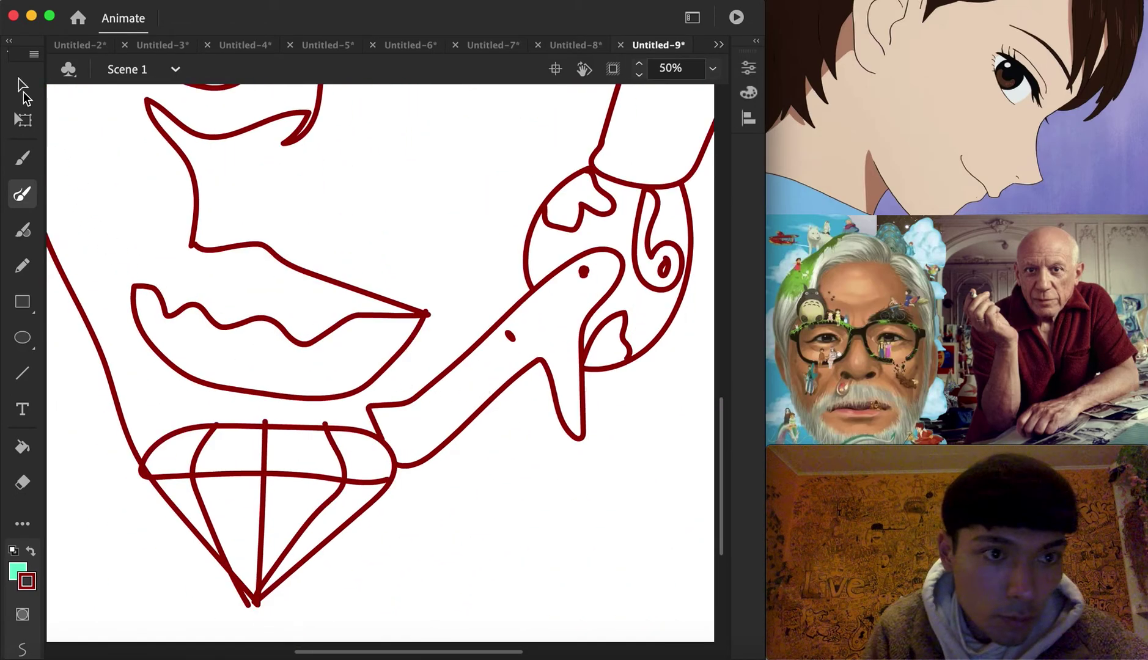
{"action": "left_click", "coordinate": [220, 328]}
{"action": "key", "text": "Delete"}
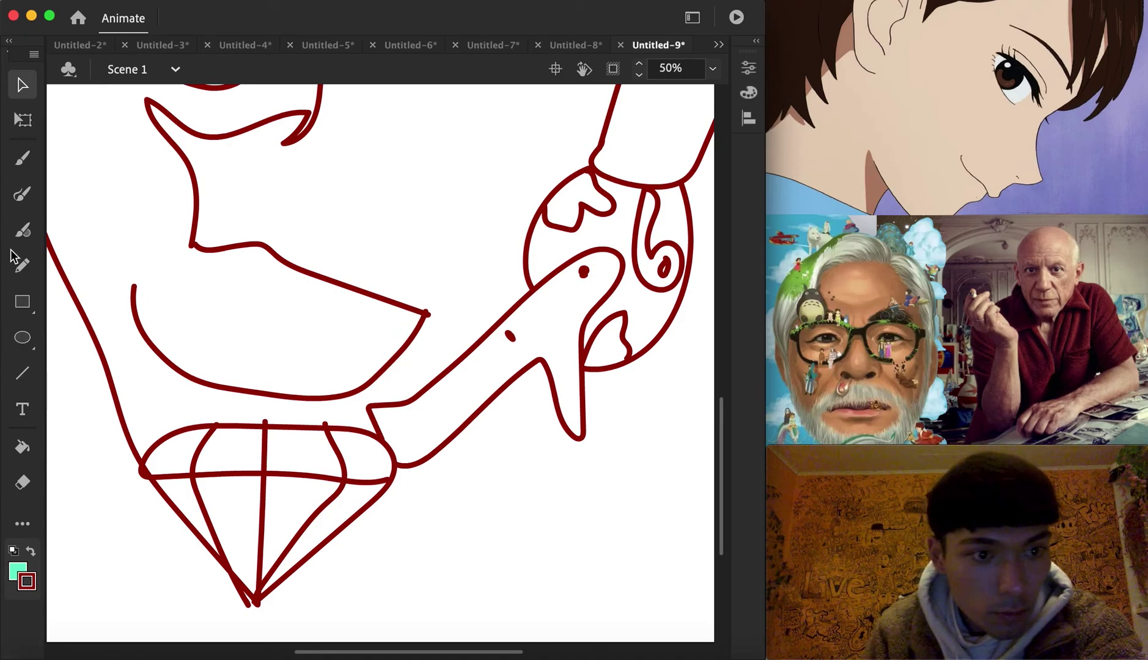
{"action": "left_click", "coordinate": [23, 194]}
{"action": "mouse_move", "coordinate": [141, 286]}
{"action": "left_mouse_down"}
{"action": "mouse_move", "coordinate": [367, 339]}
{"action": "mouse_move", "coordinate": [425, 324]}
{"action": "left_mouse_up"}
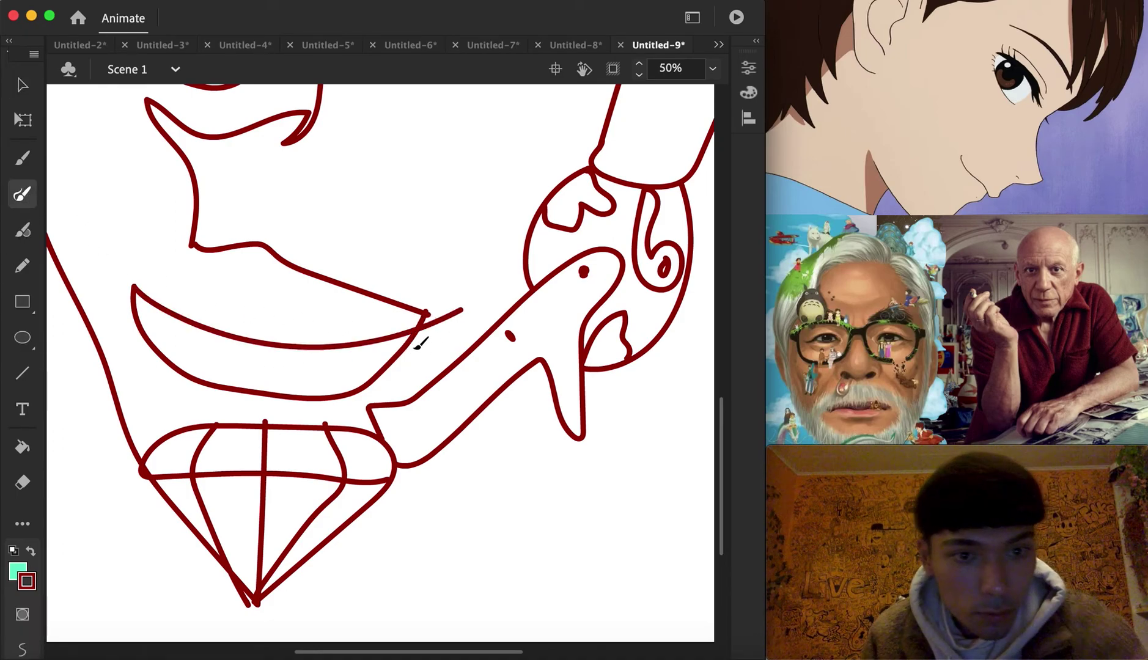
{"action": "key", "text": "super+z"}
{"action": "mouse_move", "coordinate": [145, 287]}
{"action": "left_mouse_down"}
{"action": "mouse_move", "coordinate": [255, 319]}
{"action": "mouse_move", "coordinate": [396, 298]}
{"action": "left_mouse_up"}
{"action": "key", "text": "super+z"}
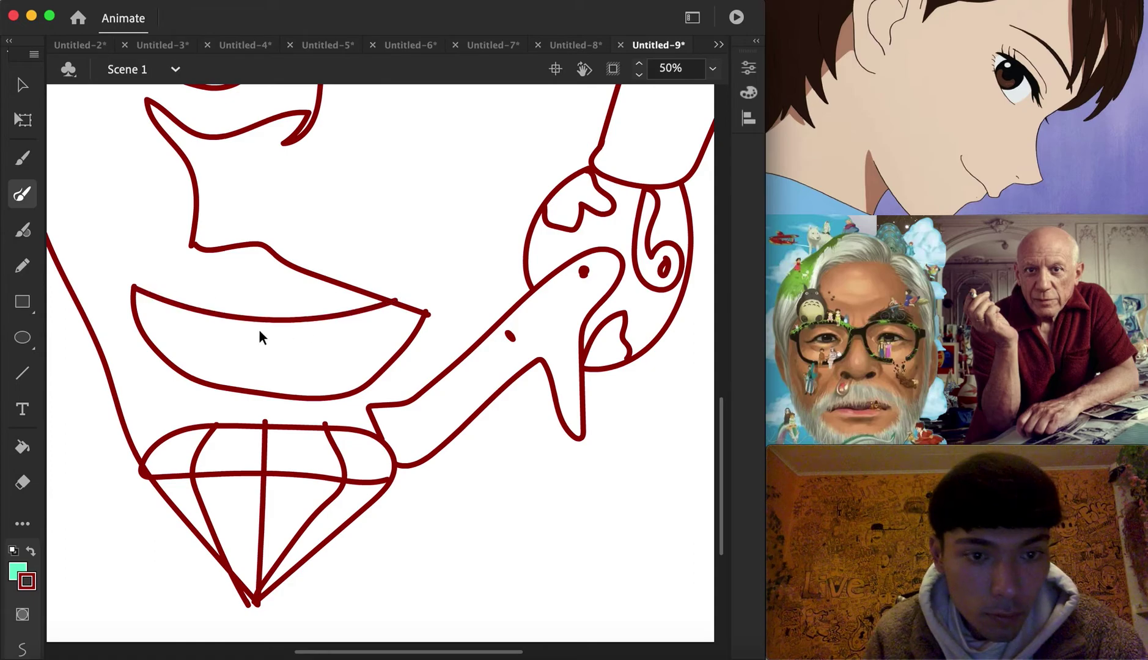
{"action": "mouse_move", "coordinate": [138, 288]}
{"action": "left_mouse_down"}
{"action": "mouse_move", "coordinate": [270, 332]}
{"action": "mouse_move", "coordinate": [426, 312]}
{"action": "left_mouse_up"}
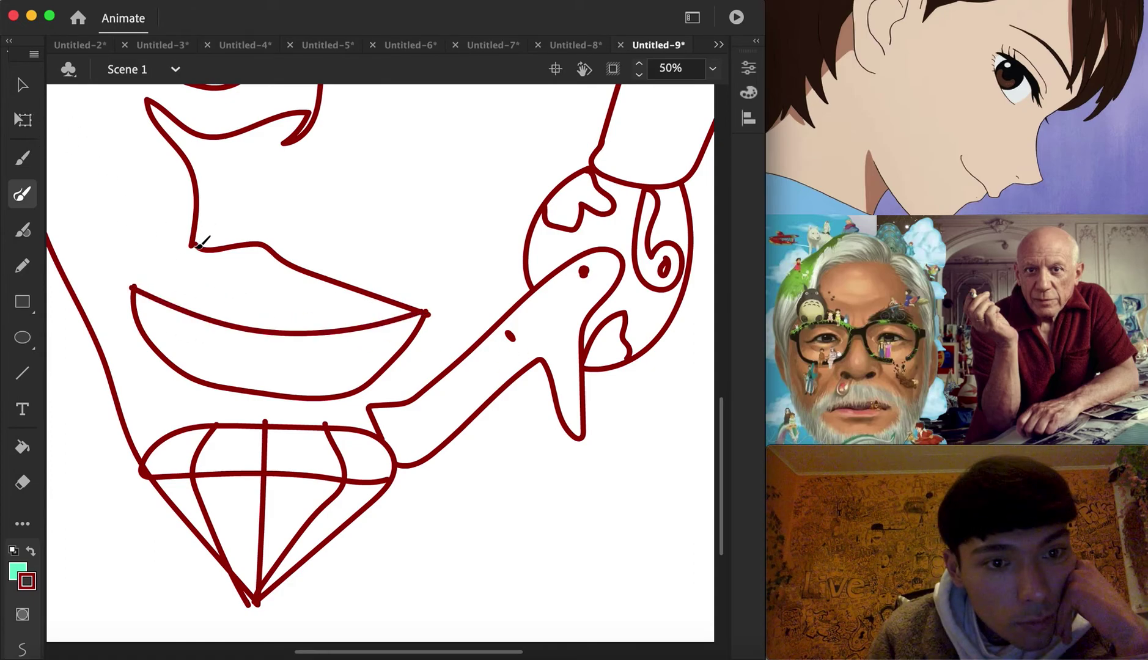
Step: Close the upper lip with a short stroke from the base of the nose line to the left mouth corner
{"action": "left_click_drag", "start_coordinate": [199, 245], "coordinate": [138, 289]}
{"action": "key", "text": "super+z"}
{"action": "left_click_drag", "start_coordinate": [195, 246], "coordinate": [132, 287]}
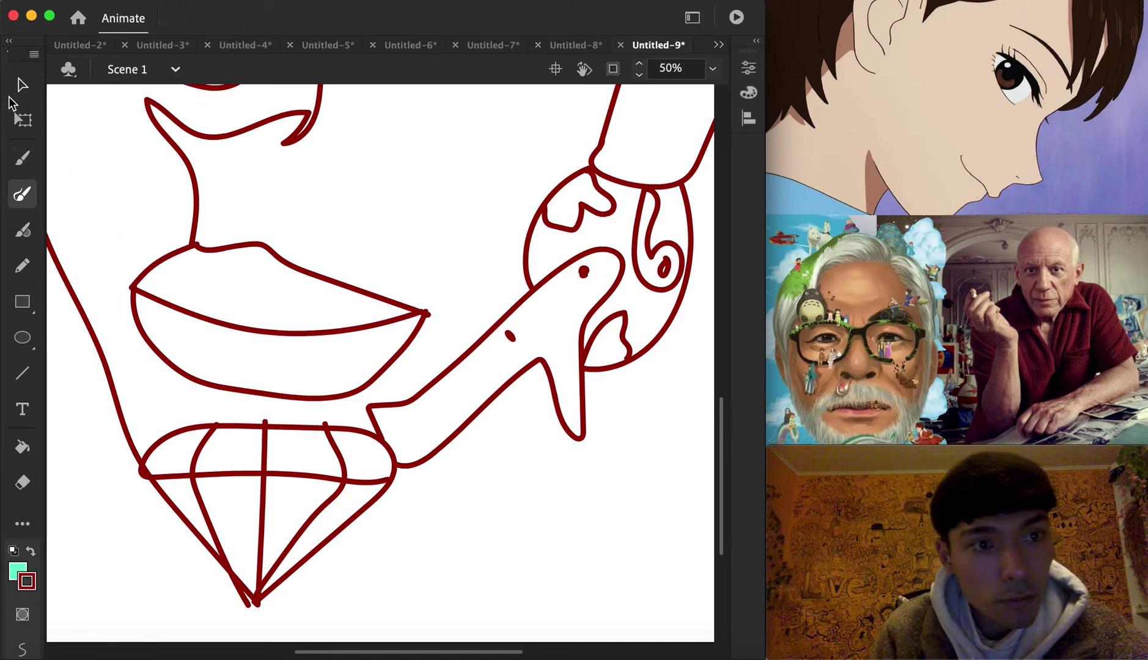
Step: Try drawing a jagged line down the inside of the bottle with the whole frame in view
{"action": "left_click", "coordinate": [22, 85]}
{"action": "left_click", "coordinate": [712, 68]}
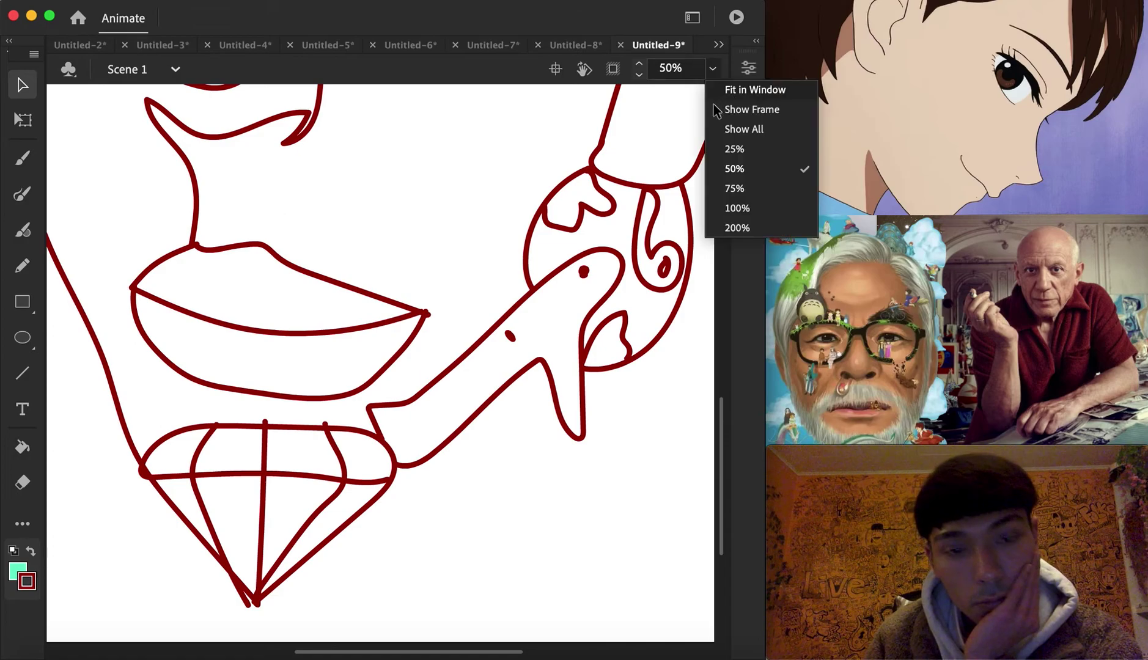
{"action": "left_click", "coordinate": [716, 110]}
{"action": "left_click", "coordinate": [22, 194]}
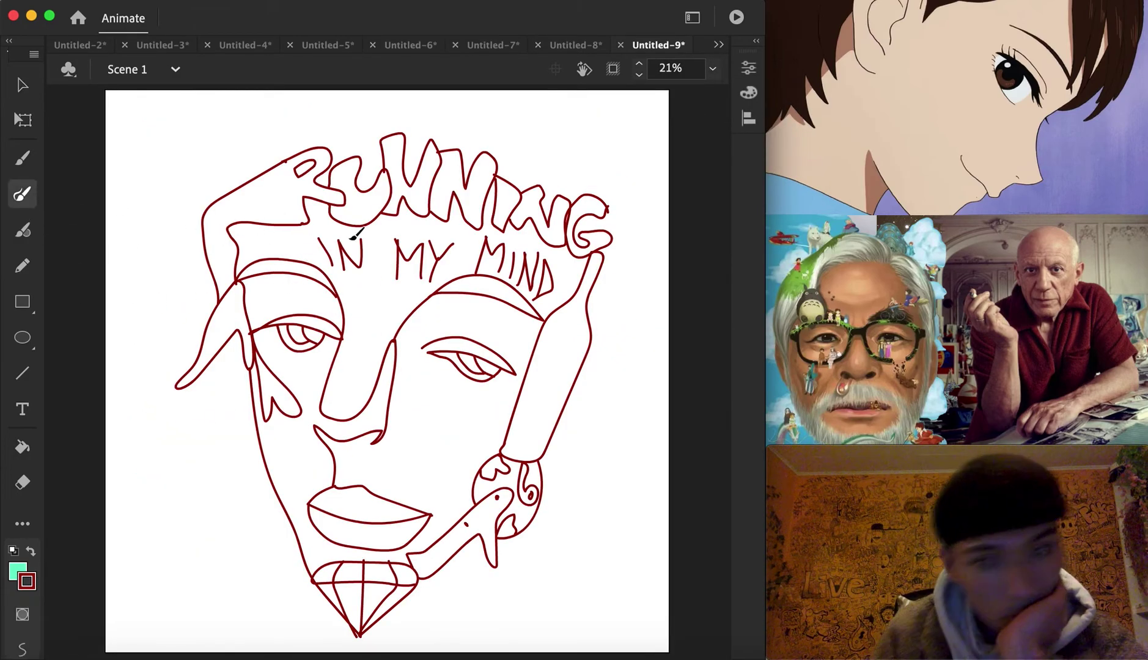
{"action": "mouse_move", "coordinate": [528, 365]}
{"action": "left_mouse_down"}
{"action": "mouse_move", "coordinate": [563, 386]}
{"action": "mouse_move", "coordinate": [544, 407]}
{"action": "left_mouse_up"}
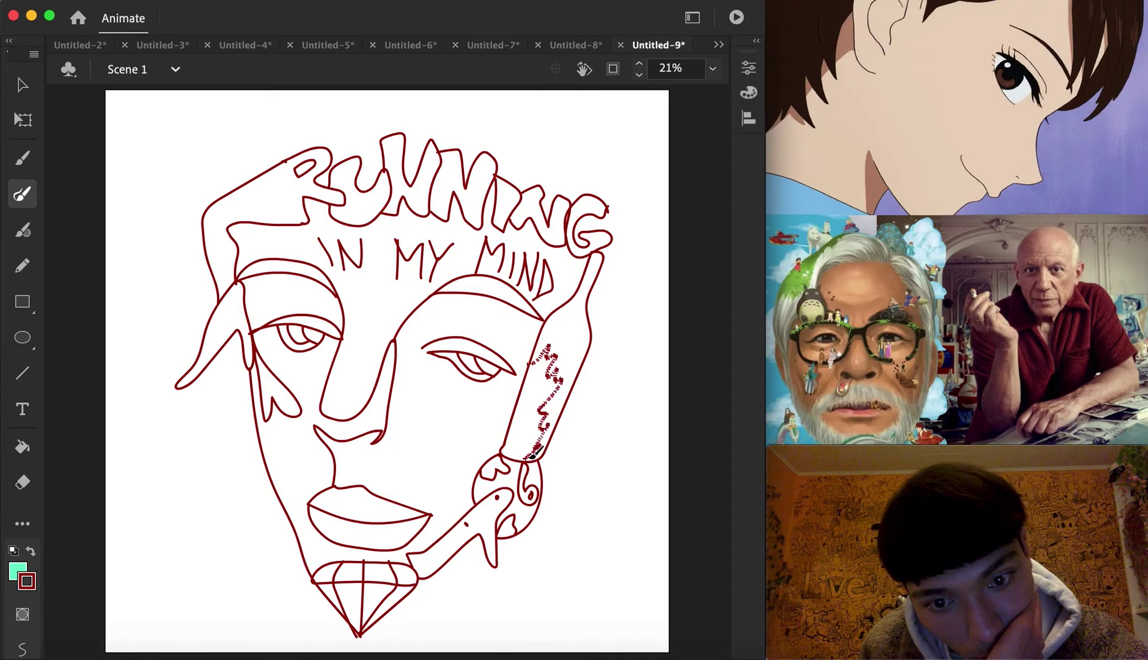
{"action": "left_click_drag", "start_coordinate": [533, 456], "coordinate": [534, 453]}
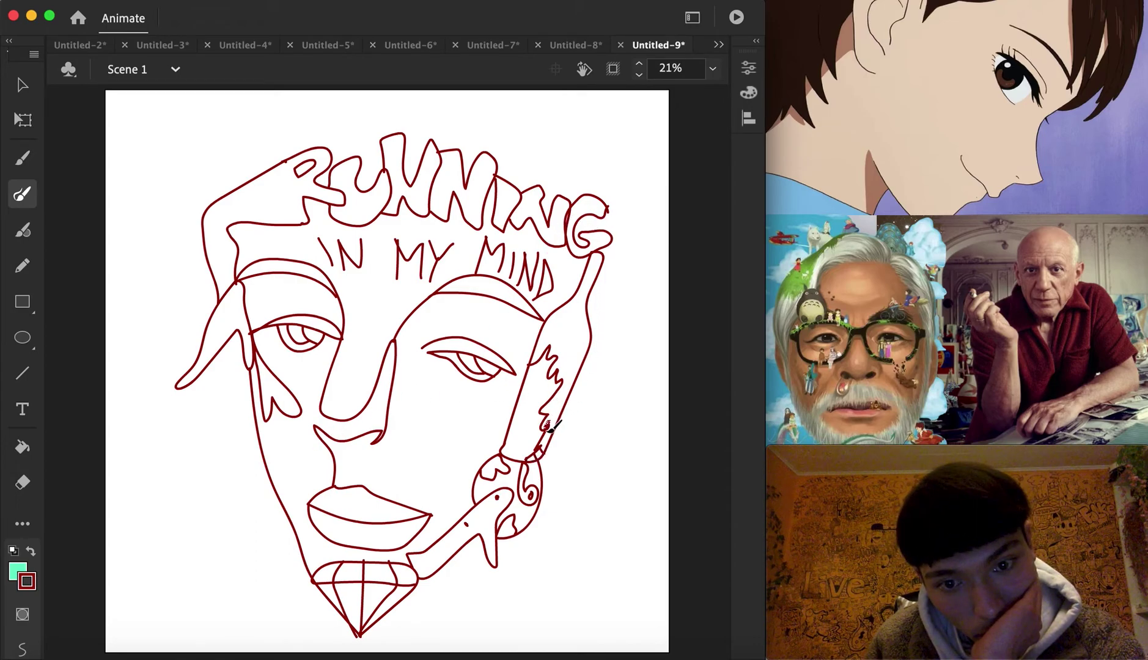
Step: At 50% zoom, draw a jagged dividing line down the inside of the bottle from its left edge to its lower right edge
{"action": "left_click", "coordinate": [714, 68]}
{"action": "left_click", "coordinate": [715, 68]}
{"action": "left_click", "coordinate": [734, 169]}
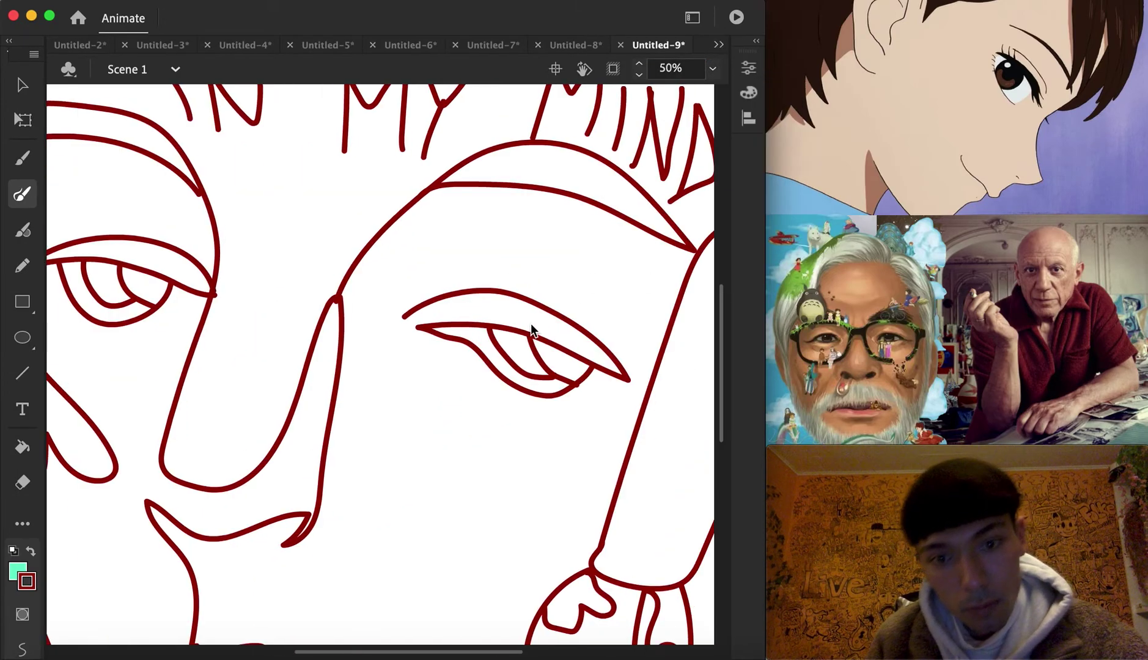
{"action": "mouse_move", "coordinate": [482, 308]}
{"action": "left_mouse_down"}
{"action": "mouse_move", "coordinate": [495, 299]}
{"action": "mouse_move", "coordinate": [514, 332]}
{"action": "mouse_move", "coordinate": [484, 385]}
{"action": "mouse_move", "coordinate": [497, 412]}
{"action": "mouse_move", "coordinate": [483, 431]}
{"action": "mouse_move", "coordinate": [509, 408]}
{"action": "mouse_move", "coordinate": [518, 461]}
{"action": "mouse_move", "coordinate": [476, 518]}
{"action": "mouse_move", "coordinate": [491, 510]}
{"action": "mouse_move", "coordinate": [507, 542]}
{"action": "left_mouse_up"}
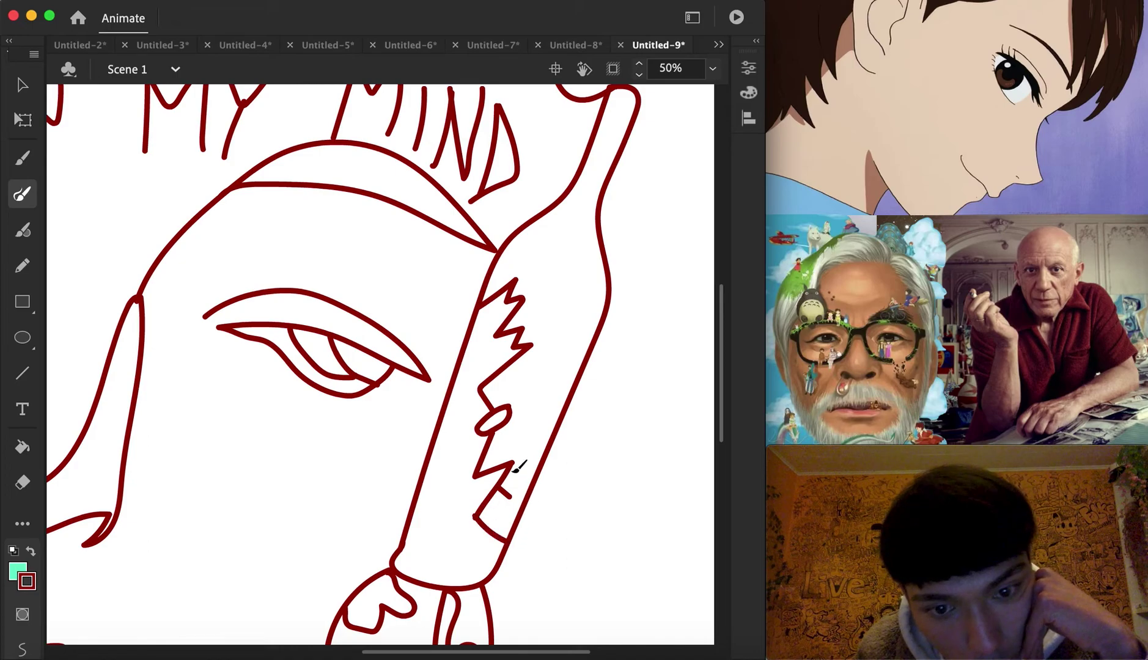
{"action": "left_click_drag", "start_coordinate": [514, 463], "coordinate": [523, 474]}
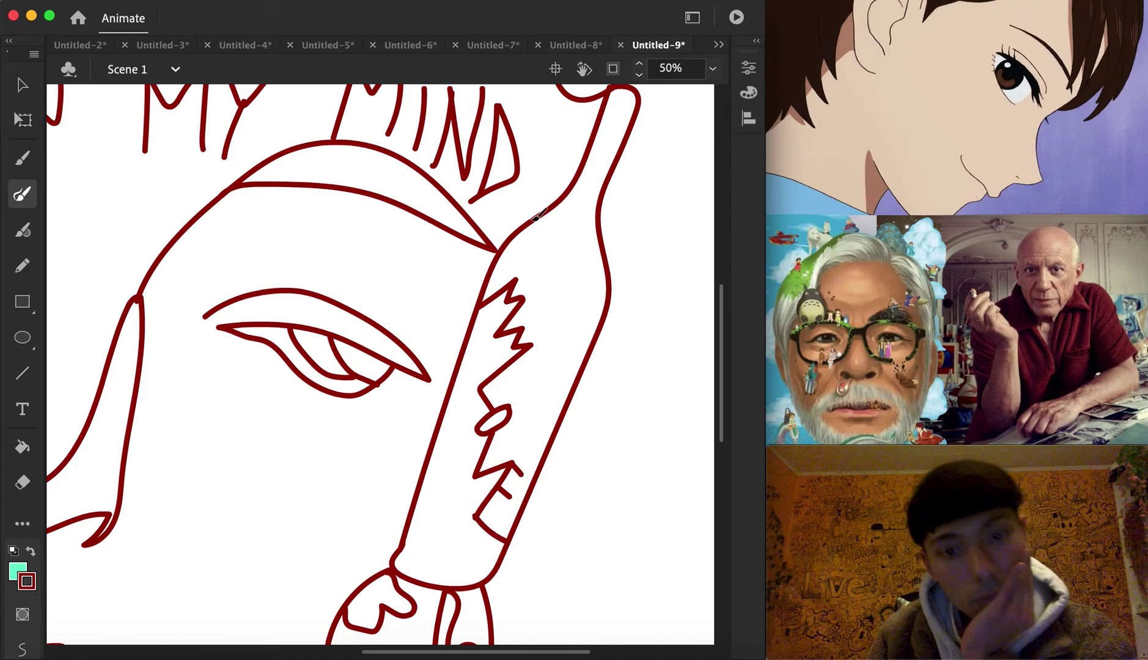
Step: Set the fill colour to the outline's dark red and fill the left upper eyelid and the upper lip
{"action": "left_click", "coordinate": [713, 69]}
{"action": "left_click", "coordinate": [735, 110]}
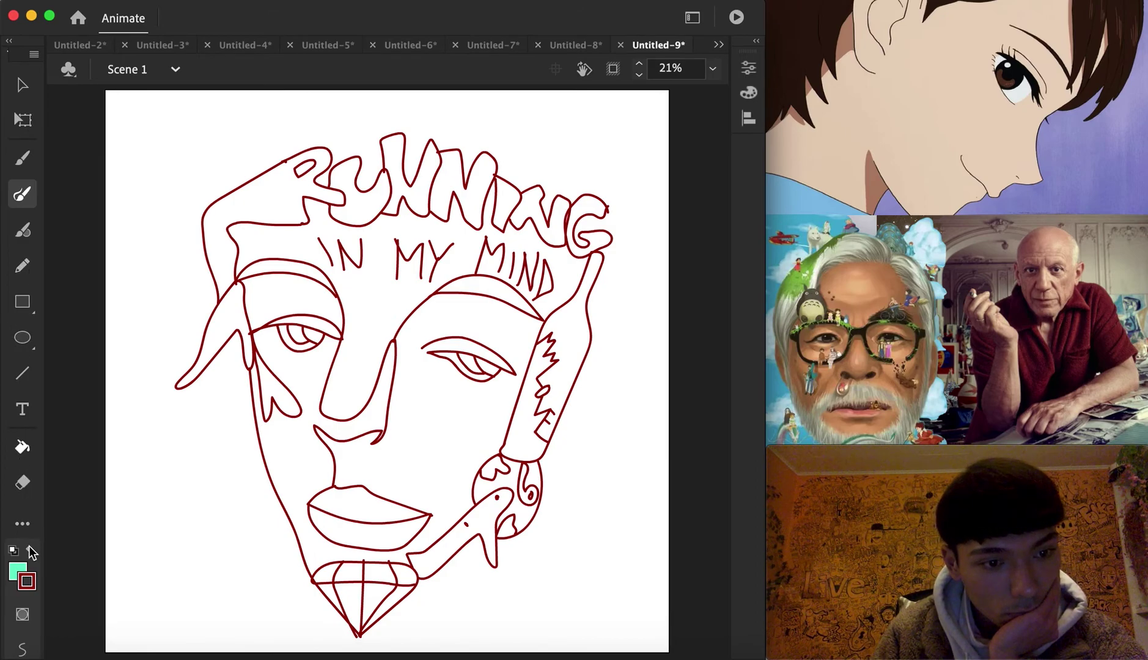
{"action": "left_click", "coordinate": [18, 455]}
{"action": "left_click", "coordinate": [24, 582]}
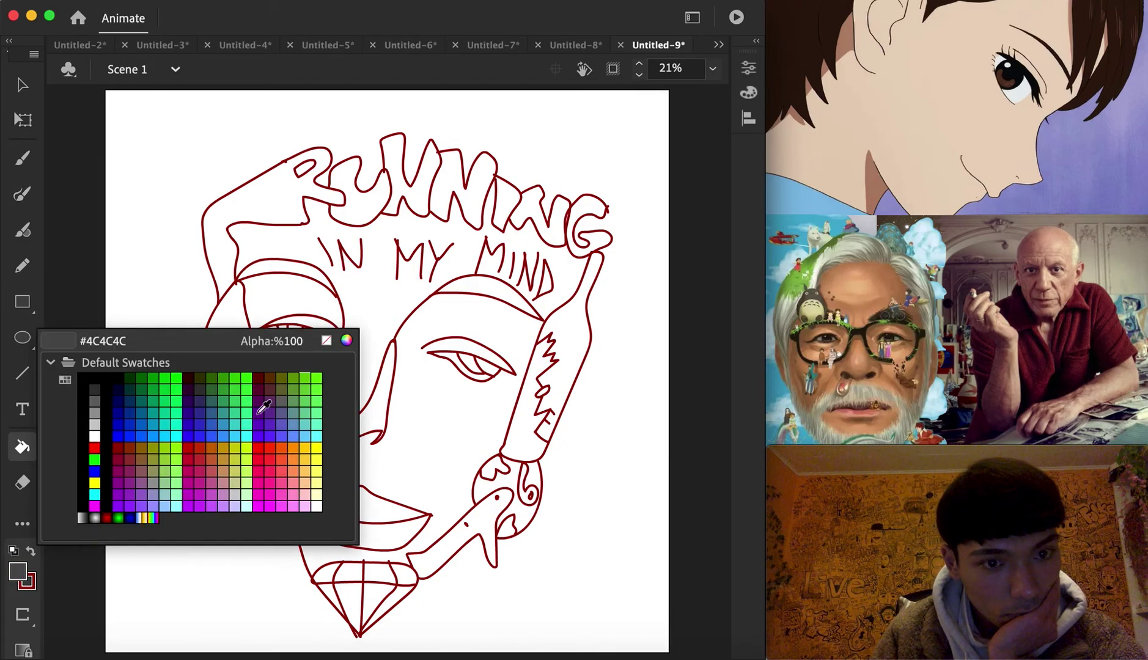
{"action": "left_click", "coordinate": [251, 277]}
{"action": "left_click", "coordinate": [271, 277]}
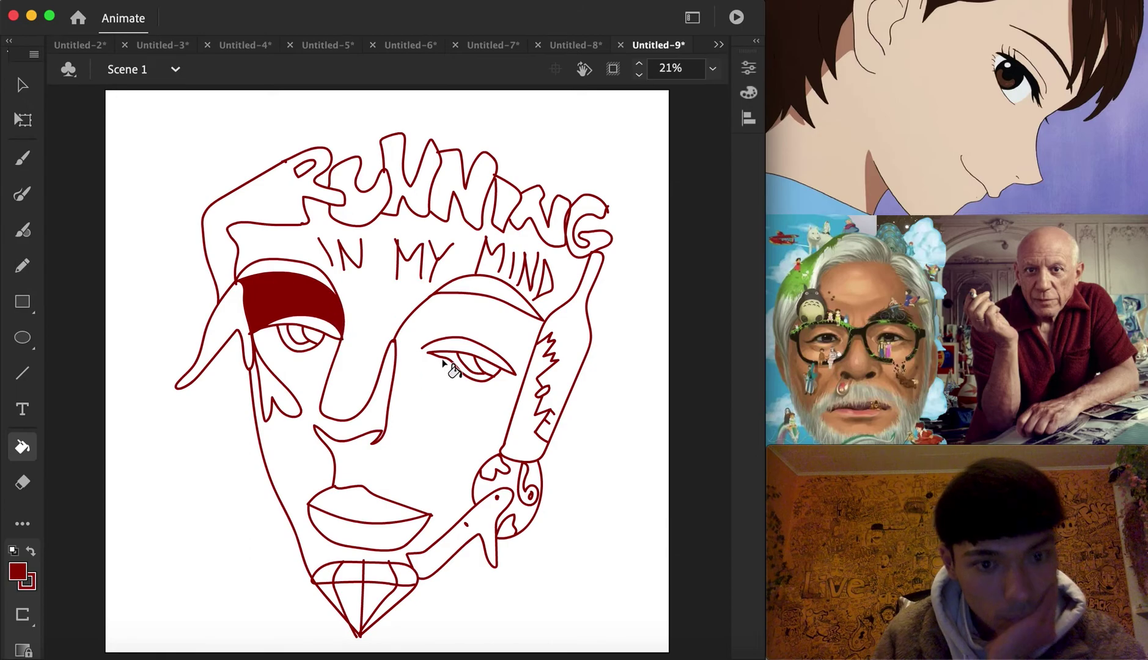
{"action": "left_click", "coordinate": [477, 330]}
{"action": "key", "text": "super+z"}
{"action": "left_click", "coordinate": [377, 518]}
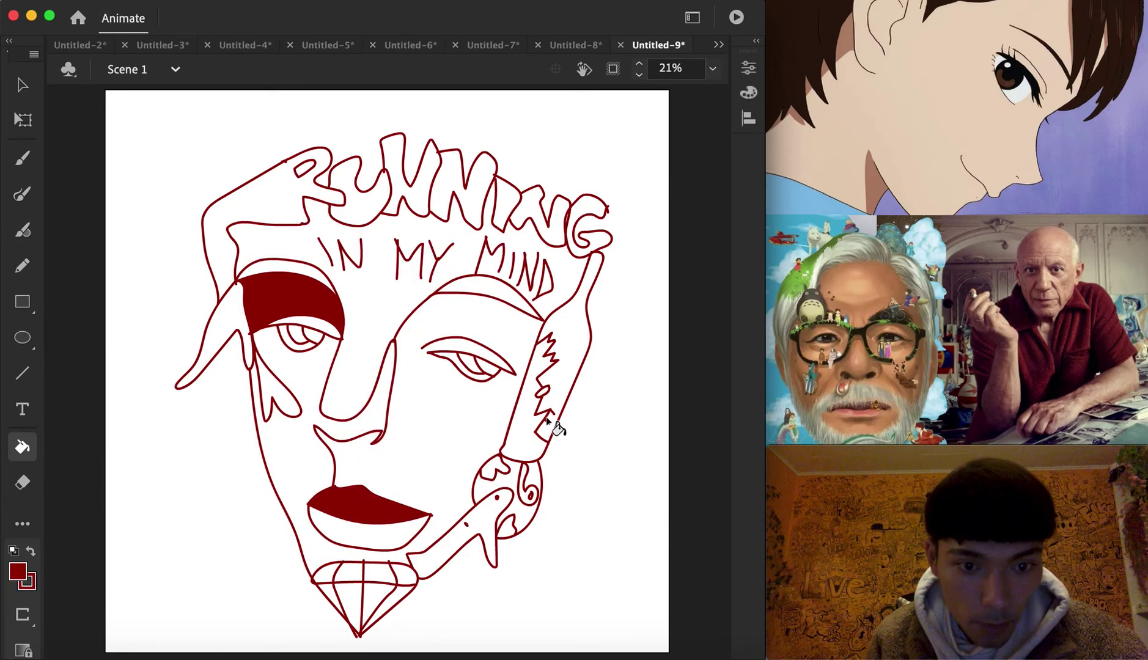
Step: Fill the U, the second N and the last N of RUNNING with dark red
{"action": "left_click", "coordinate": [374, 205]}
{"action": "left_click", "coordinate": [448, 183]}
{"action": "left_click", "coordinate": [549, 222]}
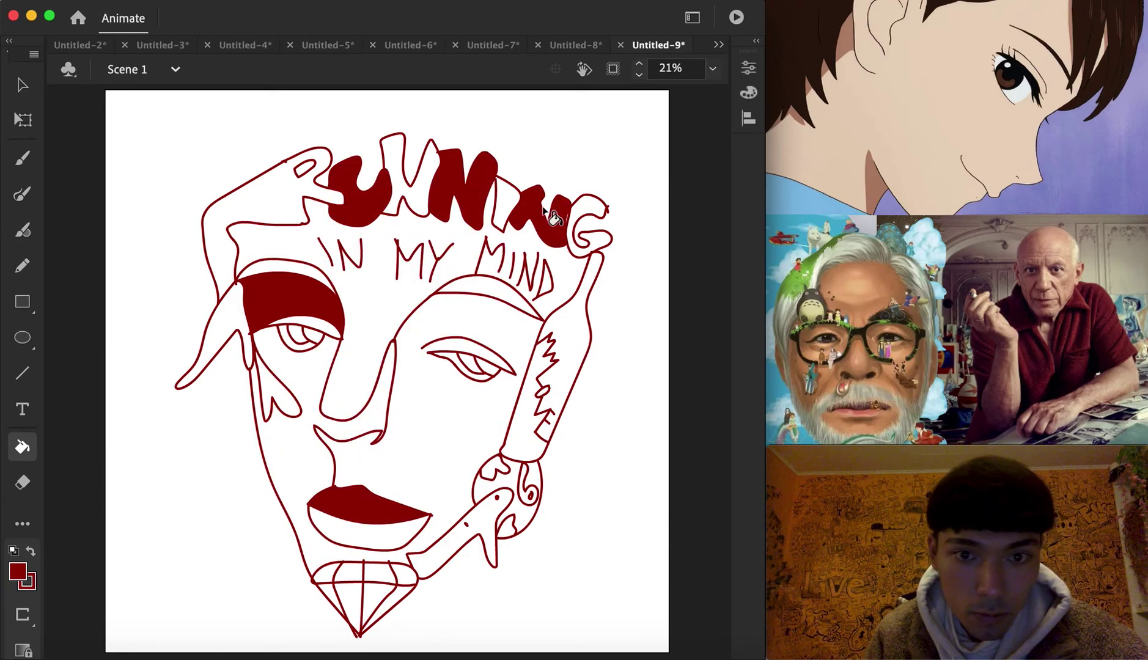
{"action": "left_click", "coordinate": [285, 206]}
{"action": "key", "text": "super+z"}
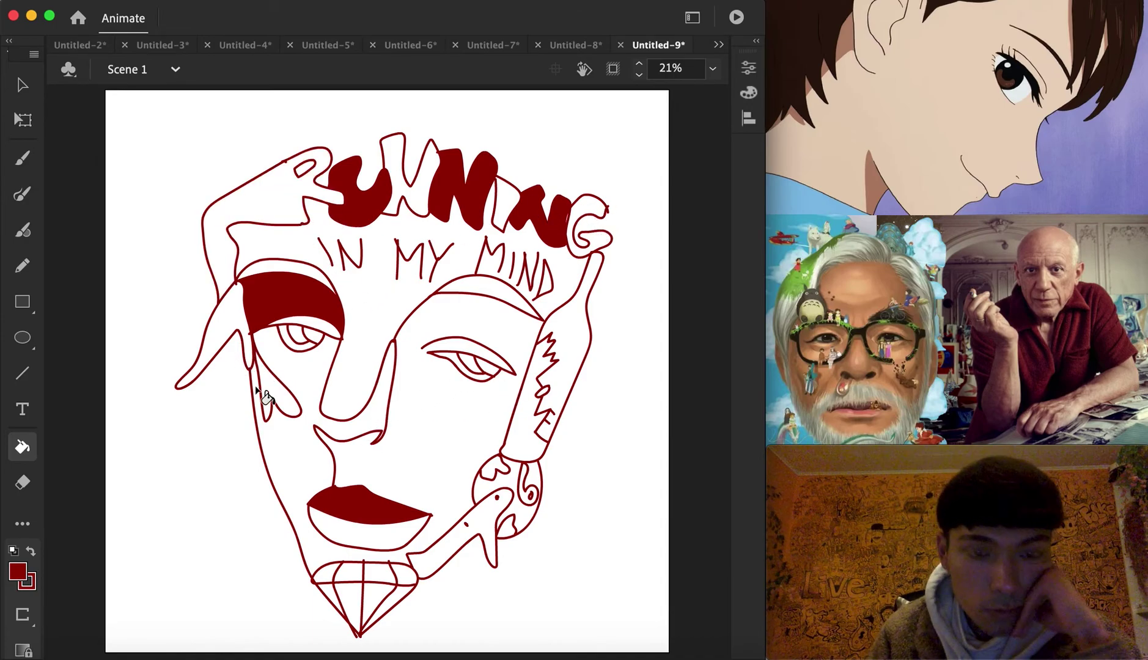
Step: Fill the right eyebrow and the iris area of both eyes with dark red
{"action": "left_click", "coordinate": [490, 294]}
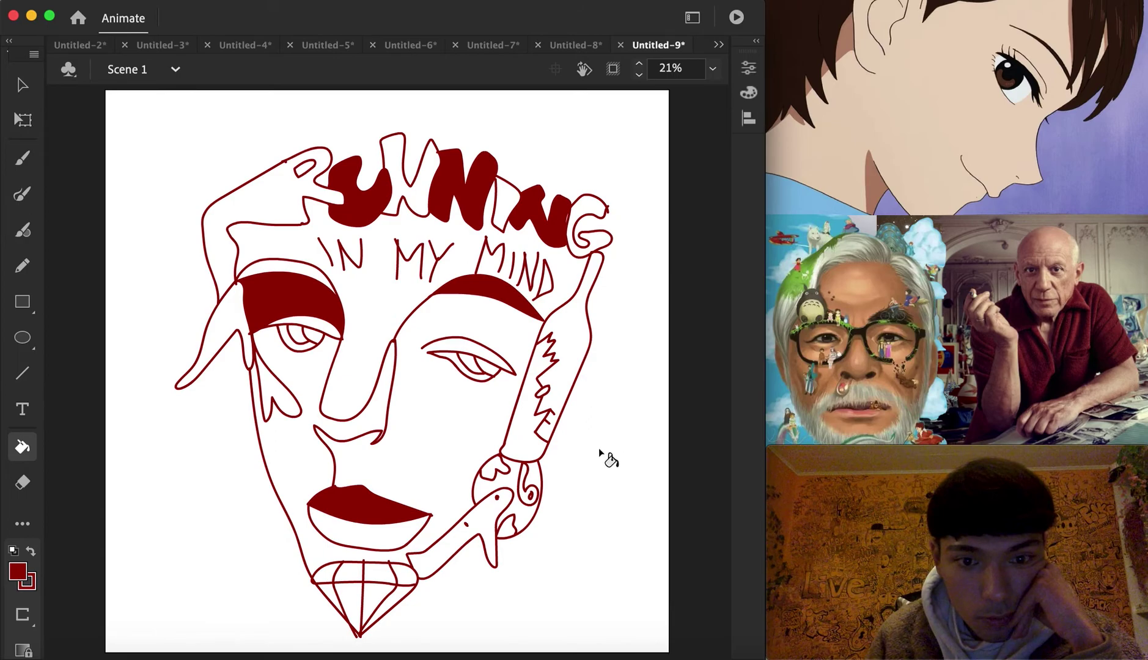
{"action": "left_click", "coordinate": [468, 371]}
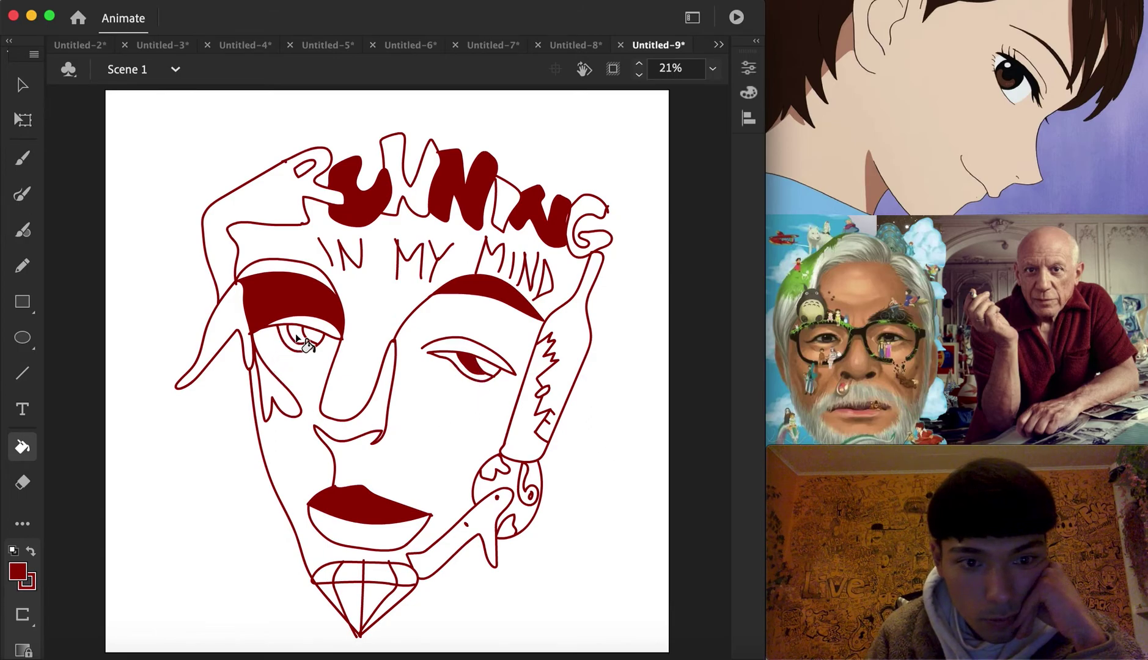
{"action": "left_click", "coordinate": [297, 338]}
Step: Try filling the bottle's area left of the jagged line with dark red
{"action": "left_click", "coordinate": [535, 435]}
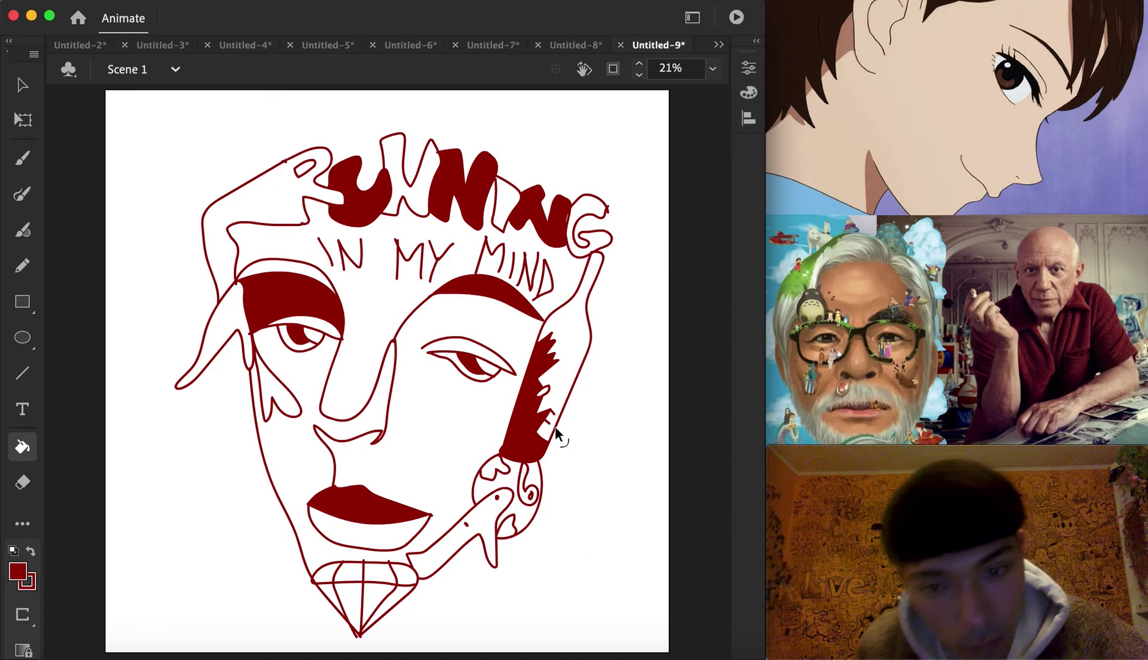
{"action": "key", "text": "super+z"}
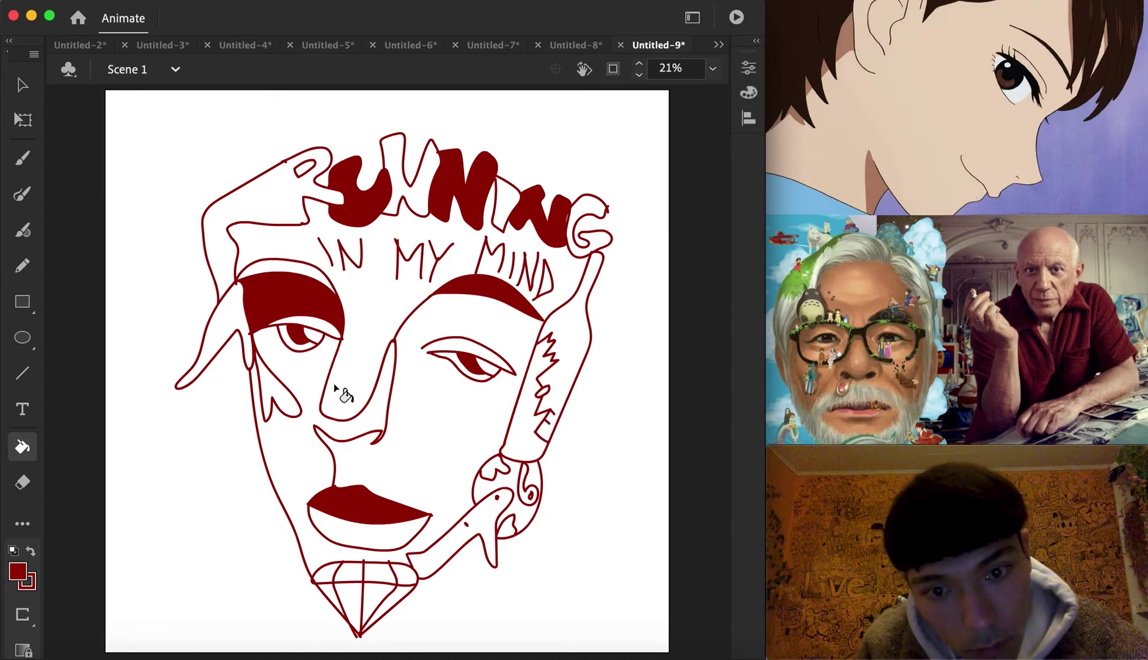
{"action": "left_click", "coordinate": [22, 86]}
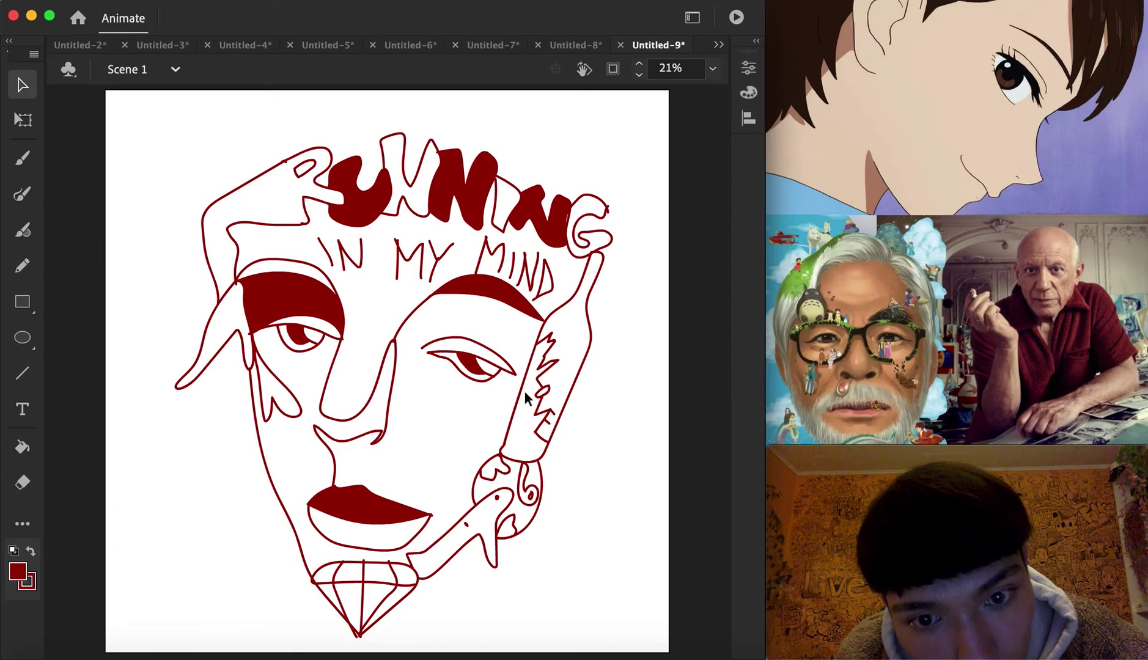
{"action": "left_click", "coordinate": [22, 447]}
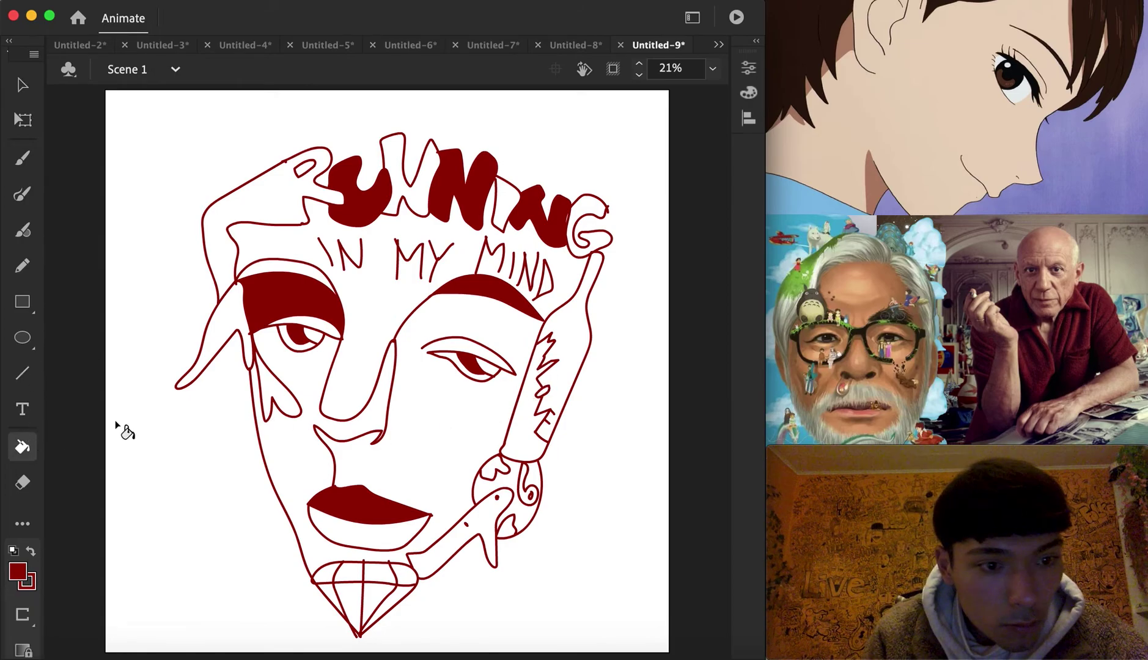
{"action": "left_click", "coordinate": [517, 400]}
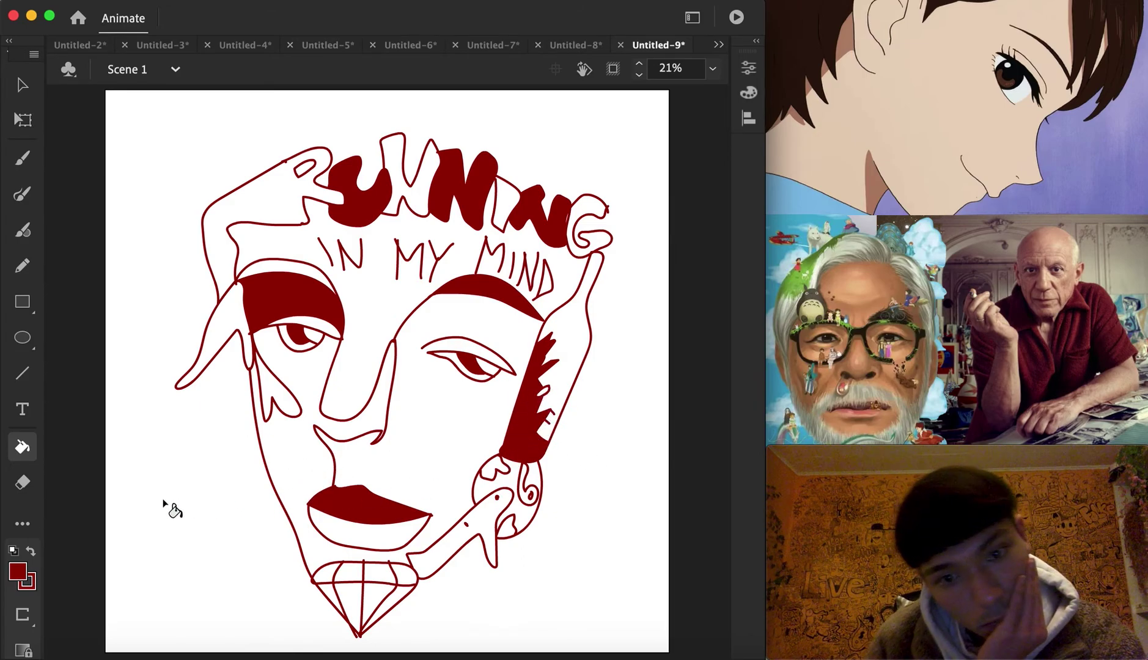
{"action": "key", "text": "super+z"}
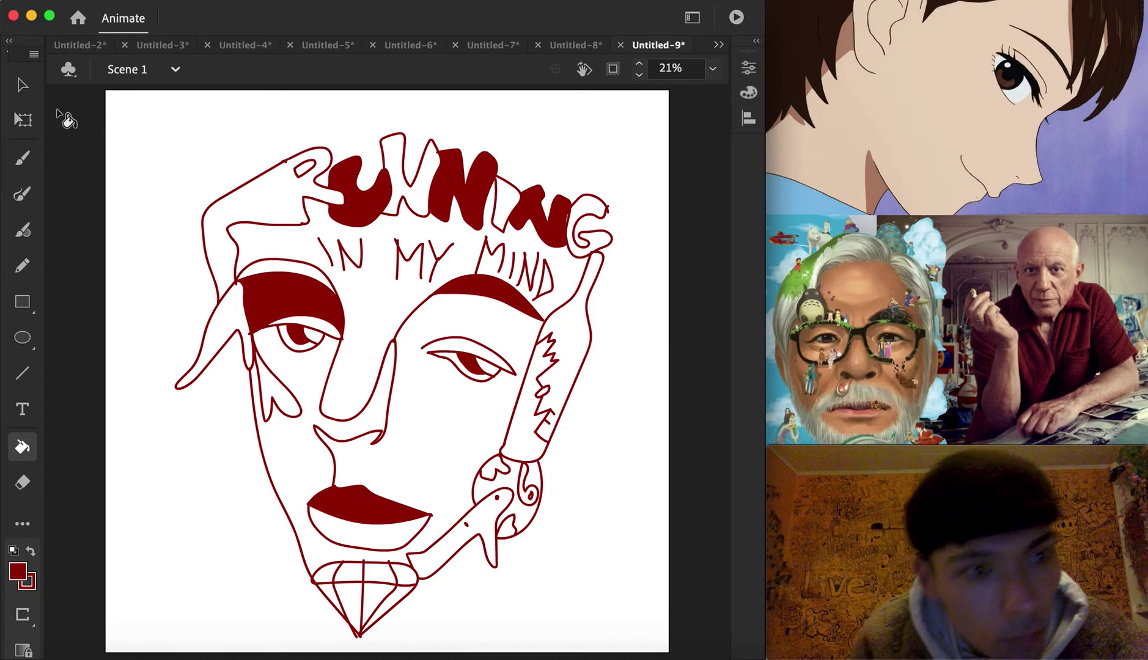
{"action": "key", "text": "v"}
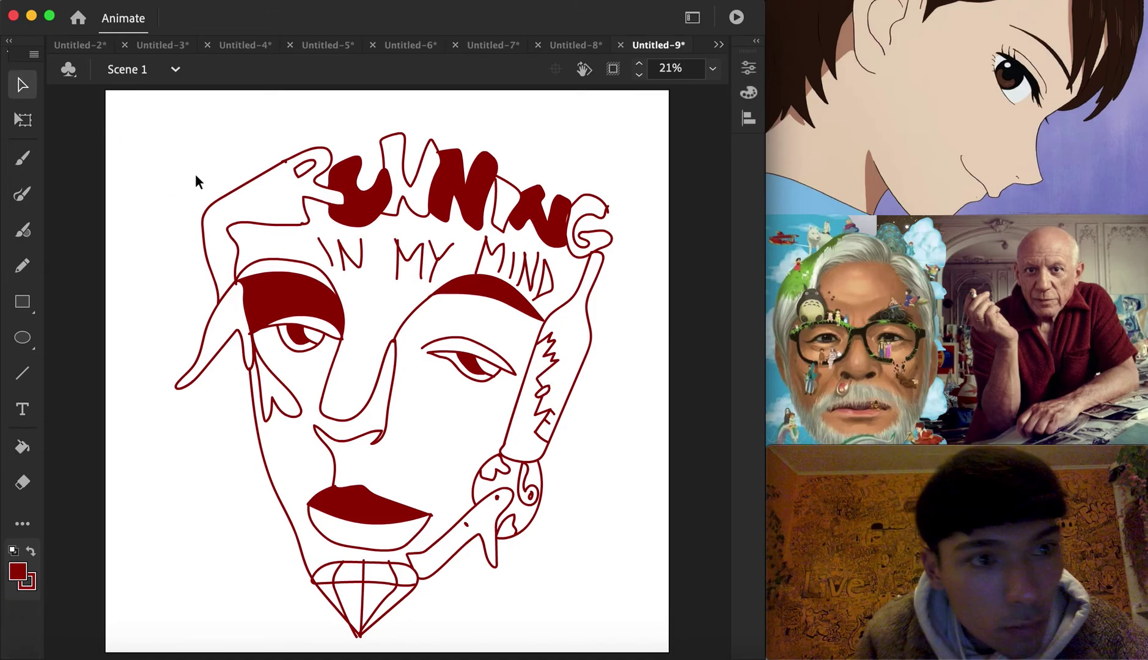
{"action": "left_click", "coordinate": [547, 358]}
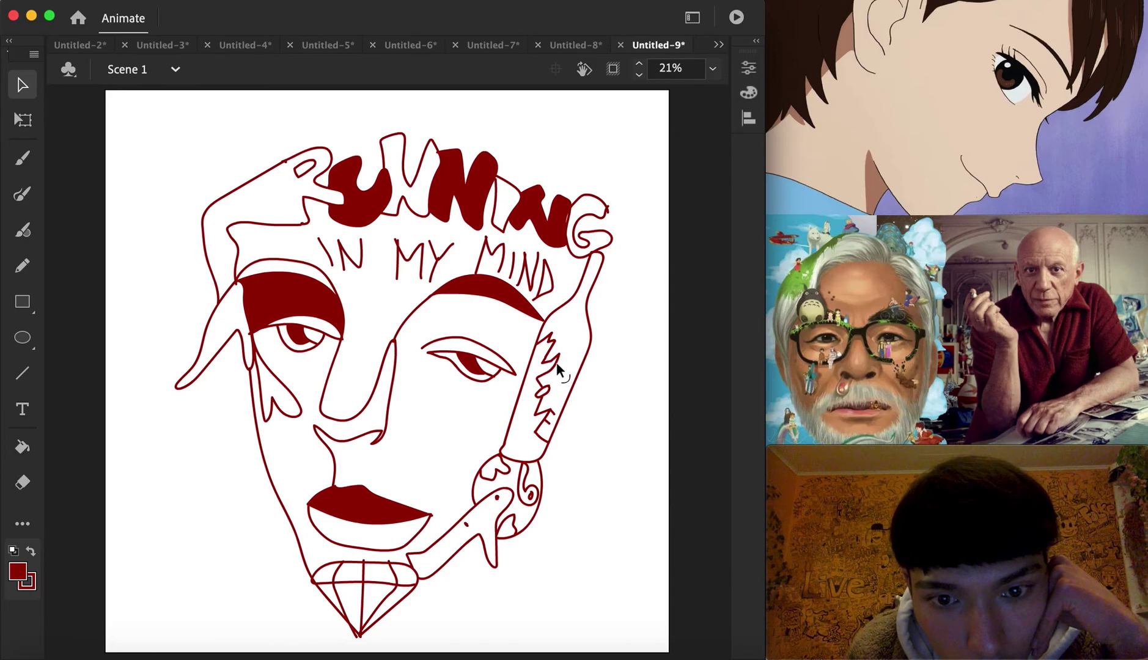
Step: Fill the left section of the bottle, up to the jagged line, with dark red
{"action": "left_click", "coordinate": [25, 447]}
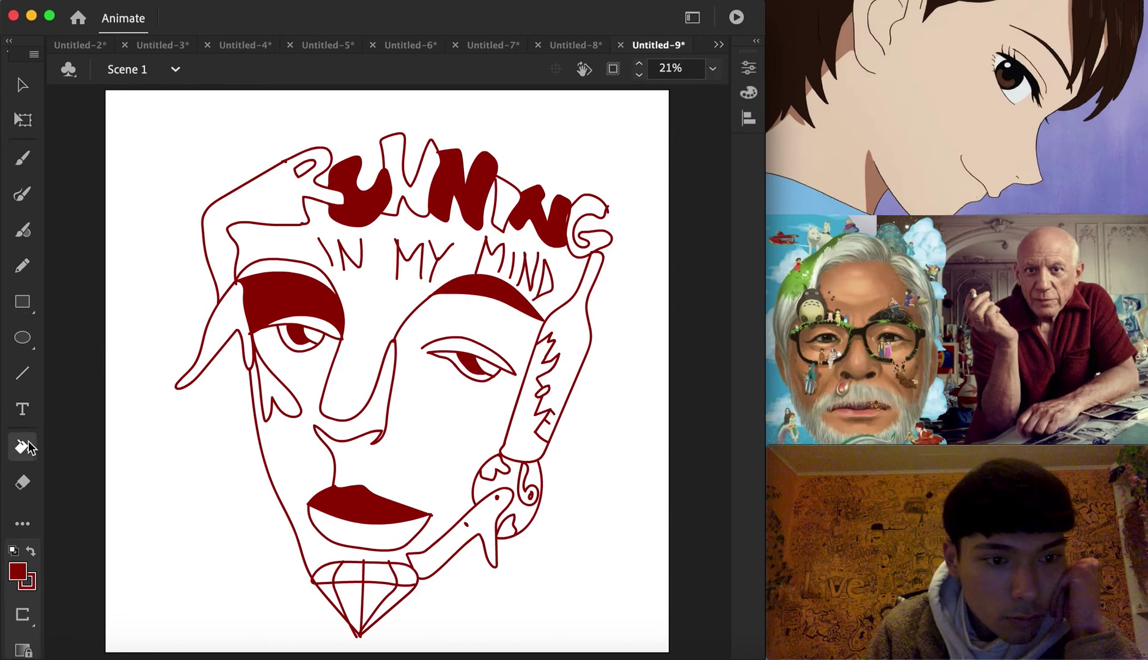
{"action": "left_click", "coordinate": [527, 398]}
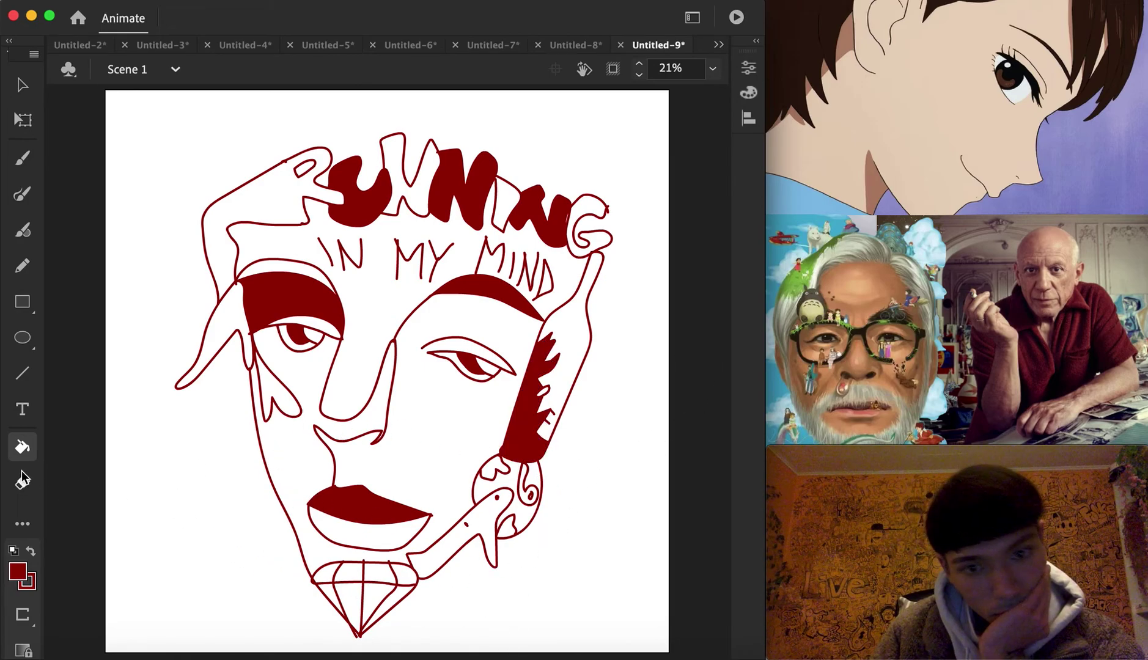
{"action": "left_click", "coordinate": [22, 197]}
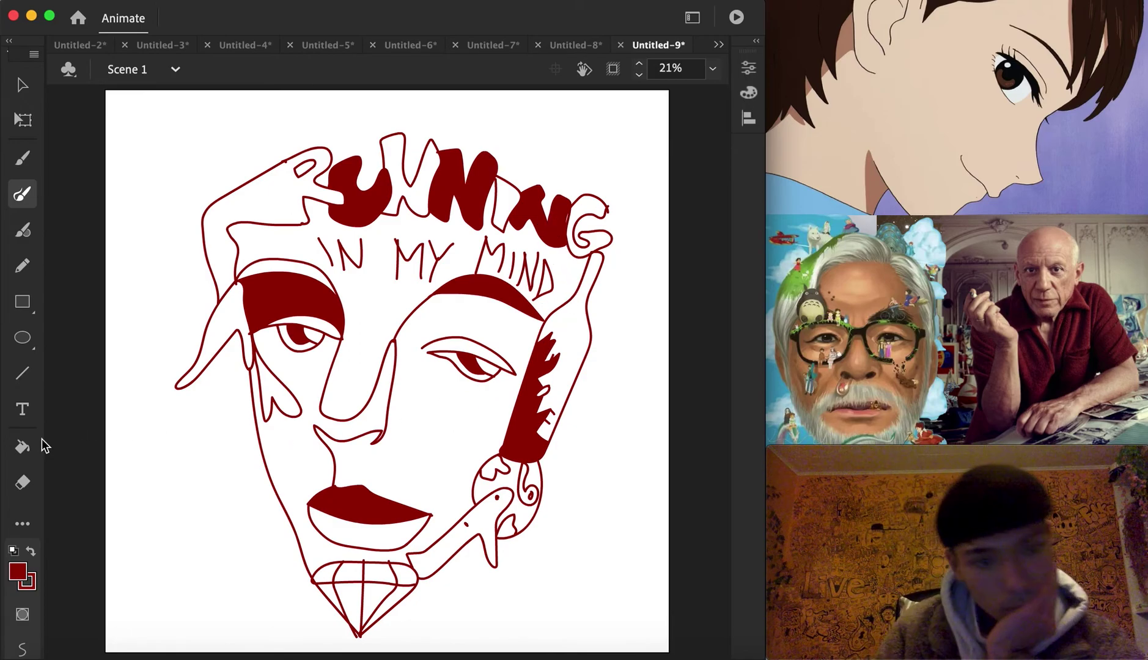
Step: Choose a brighter red fill for the Paint Bucket, try it on the face and undo that fill
{"action": "left_click", "coordinate": [22, 447]}
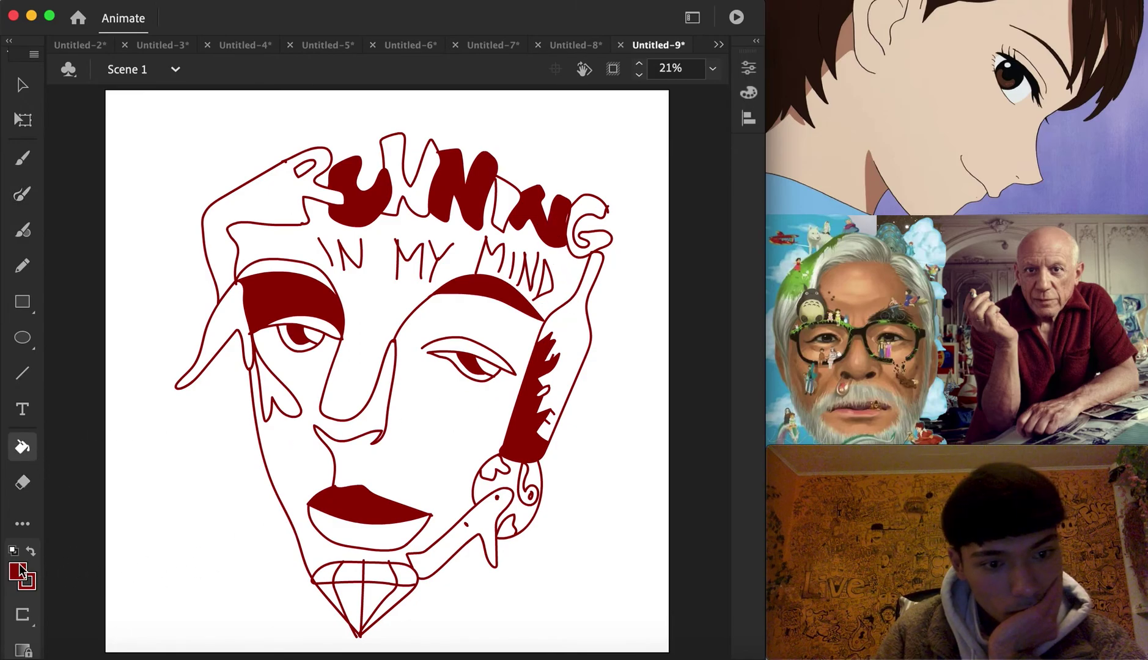
{"action": "left_click", "coordinate": [19, 572]}
{"action": "left_click", "coordinate": [202, 451]}
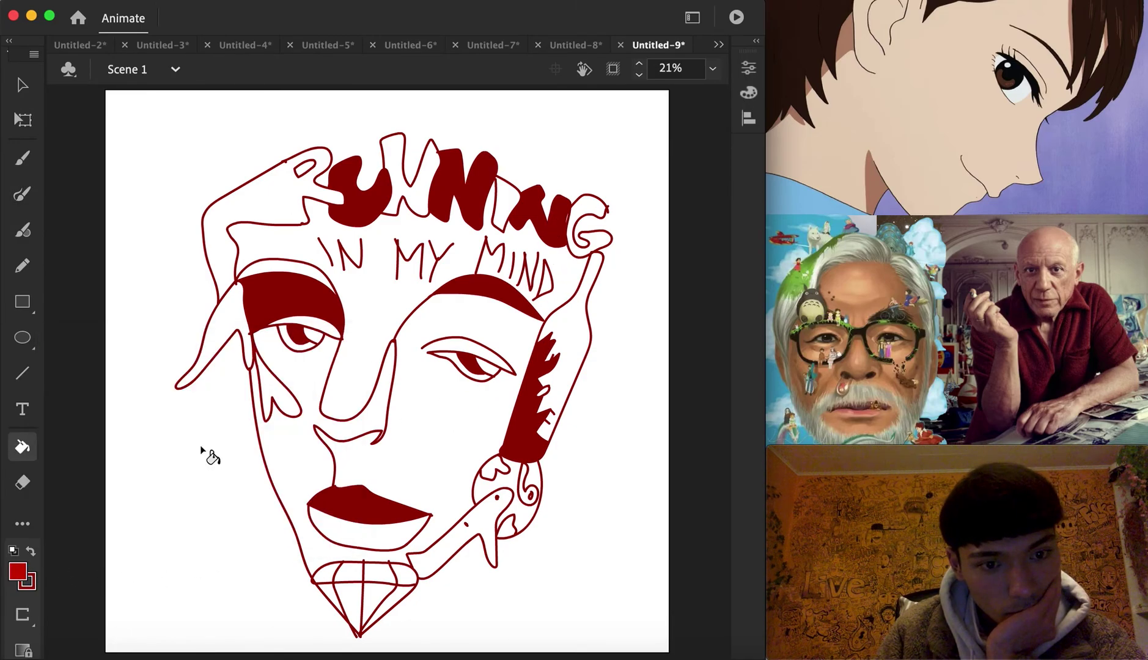
{"action": "left_click", "coordinate": [297, 438]}
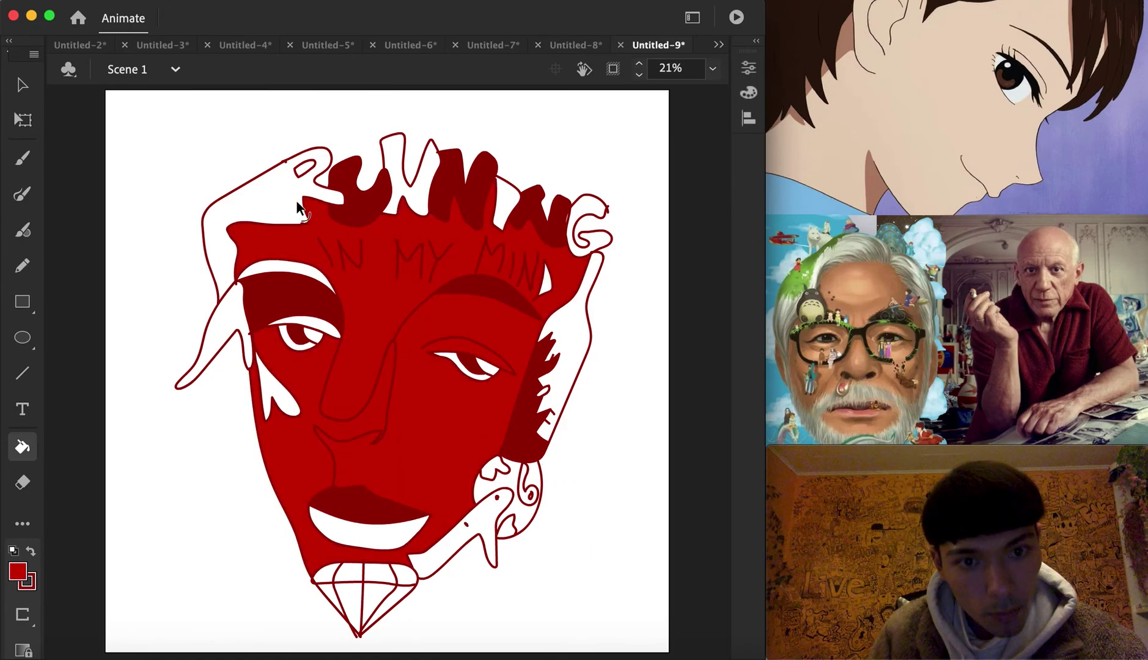
{"action": "key", "text": "super+z"}
Step: Fill the first N, the I and the G of RUNNING and alternate facets of the diamond with bright red
{"action": "left_click", "coordinate": [403, 191]}
{"action": "left_click", "coordinate": [514, 208]}
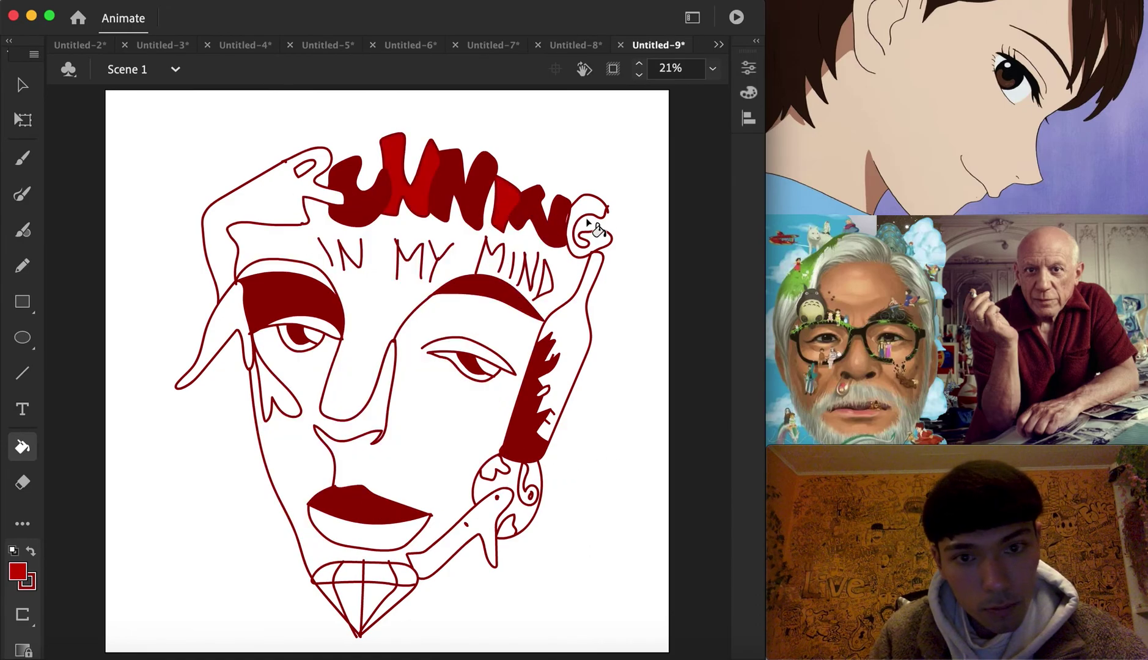
{"action": "left_click", "coordinate": [597, 226]}
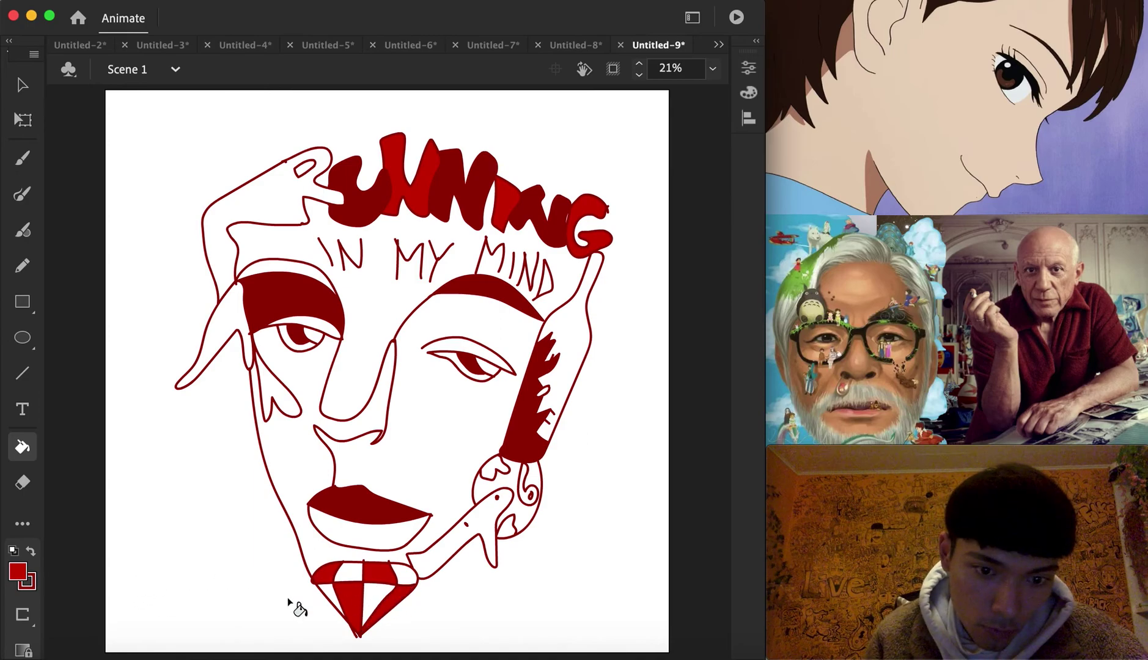
Step: Fill the face and the small gap in the bottle's jagged edge with orange #FF6600
{"action": "left_click", "coordinate": [19, 572]}
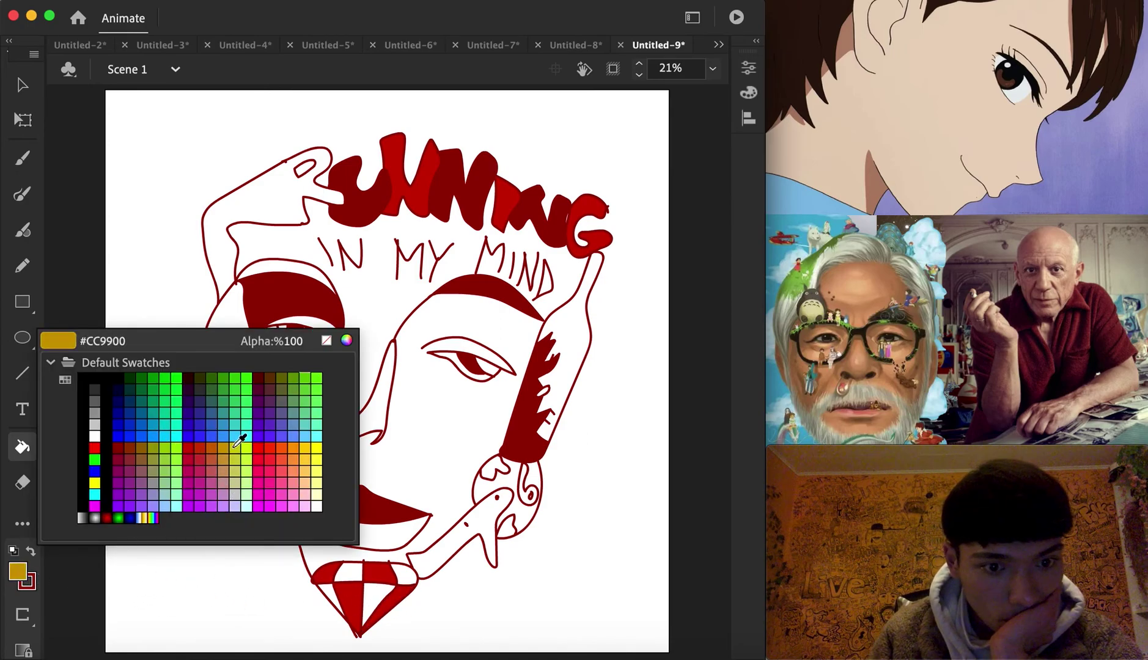
{"action": "left_click", "coordinate": [287, 442]}
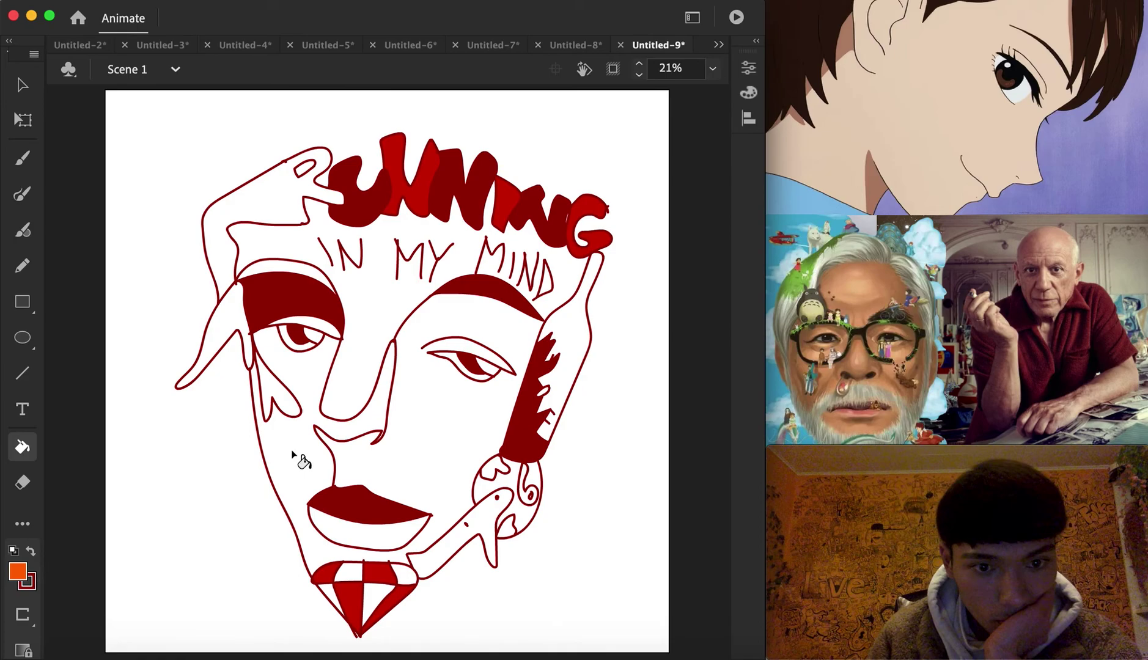
{"action": "left_click", "coordinate": [306, 464]}
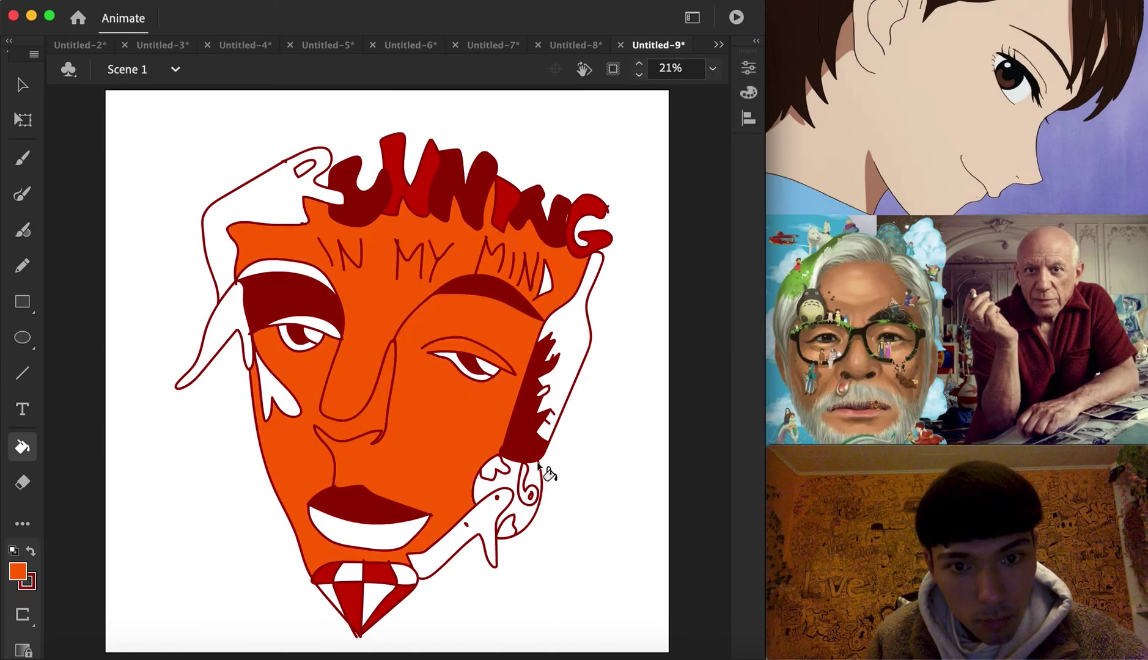
{"action": "left_click", "coordinate": [543, 395]}
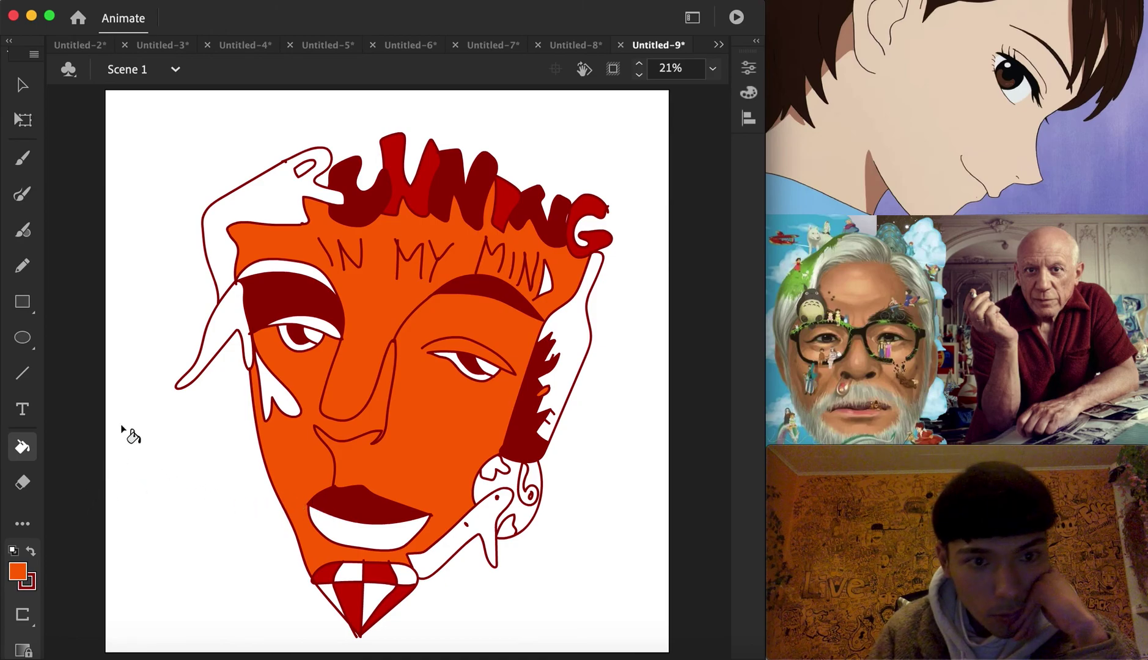
Step: Fill the arm and hand reaching toward the RUNNING lettering with light peach
{"action": "left_click", "coordinate": [22, 568]}
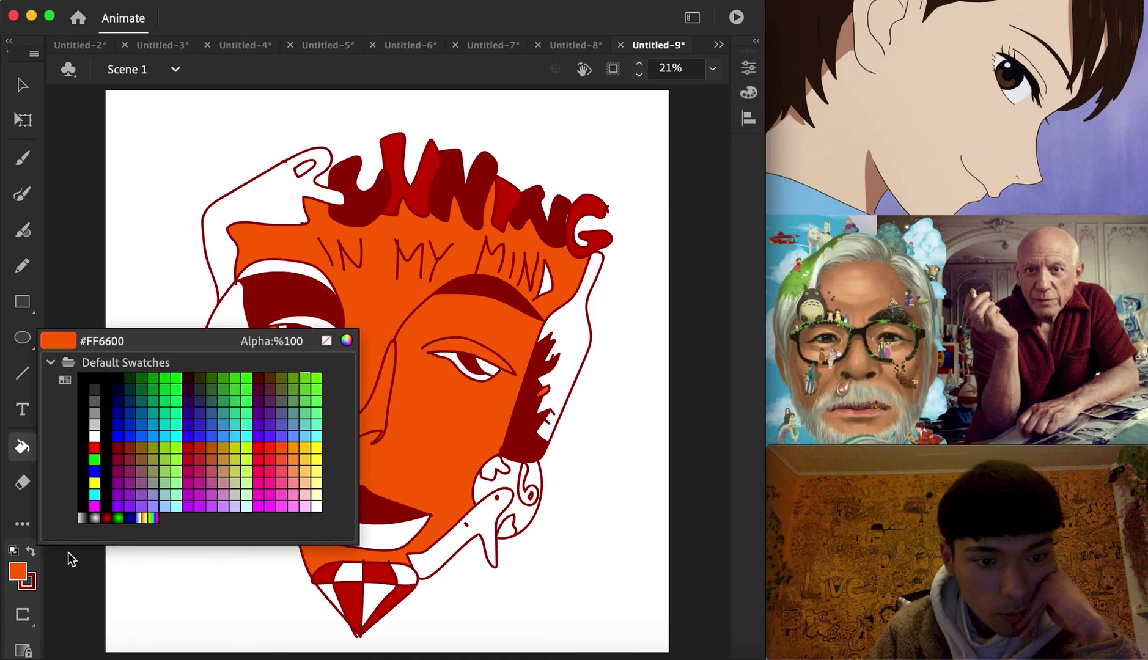
{"action": "left_click", "coordinate": [309, 483]}
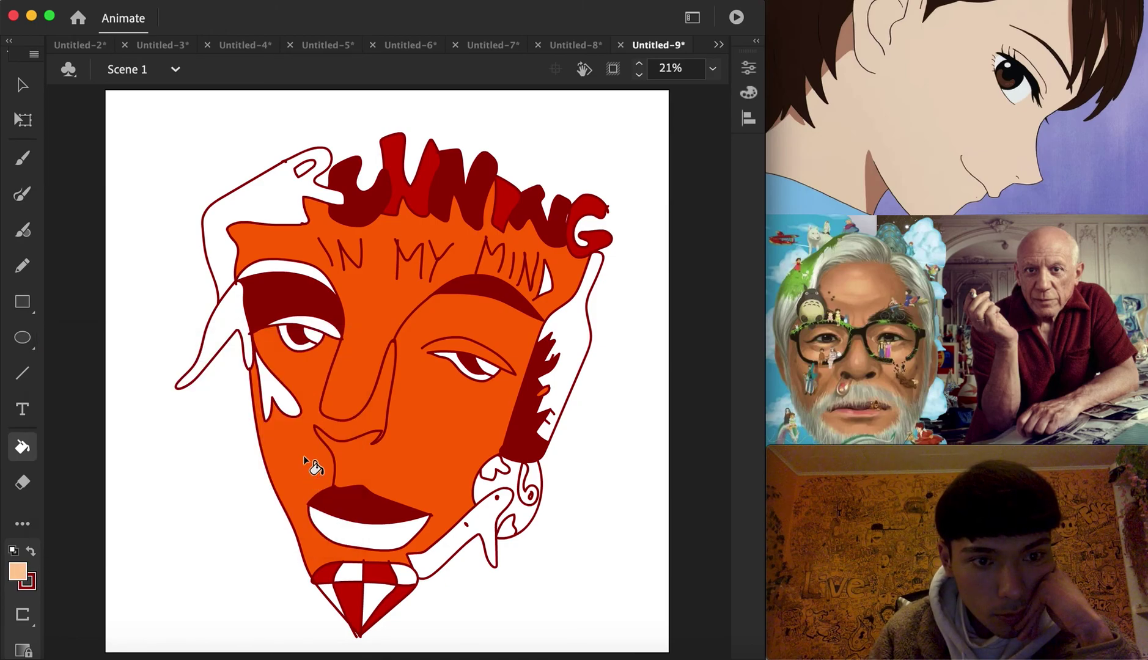
{"action": "left_click", "coordinate": [258, 205]}
Step: Fill the pointed shape at the left temple, the forked shape below it and the hand's small opening with black
{"action": "left_click", "coordinate": [18, 574]}
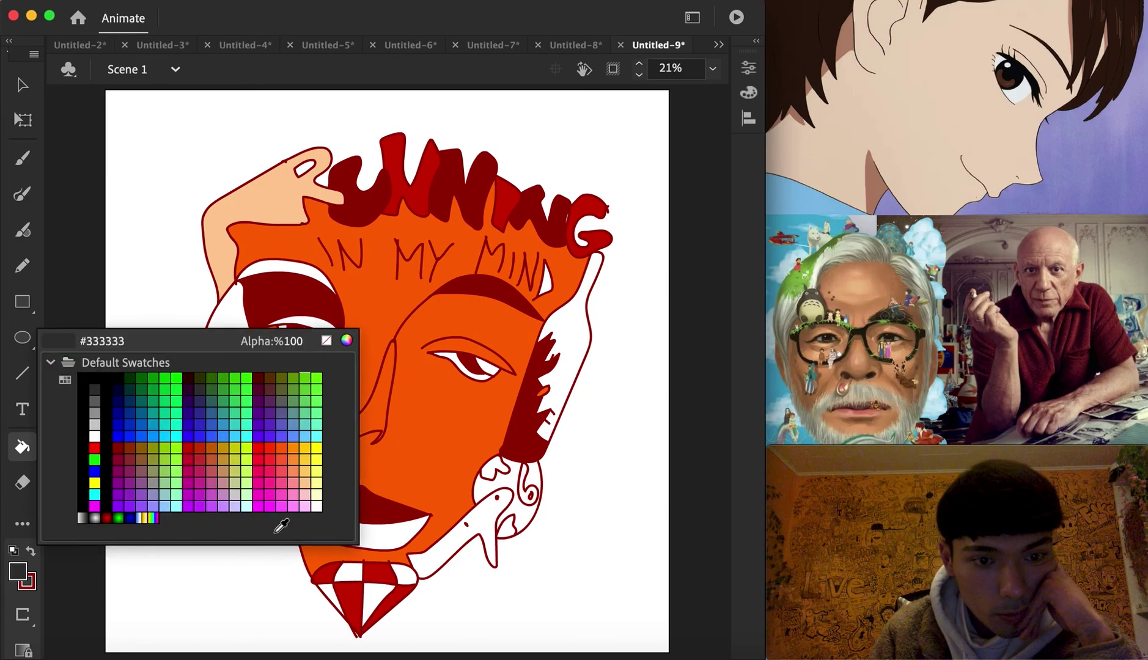
{"action": "left_click", "coordinate": [84, 379]}
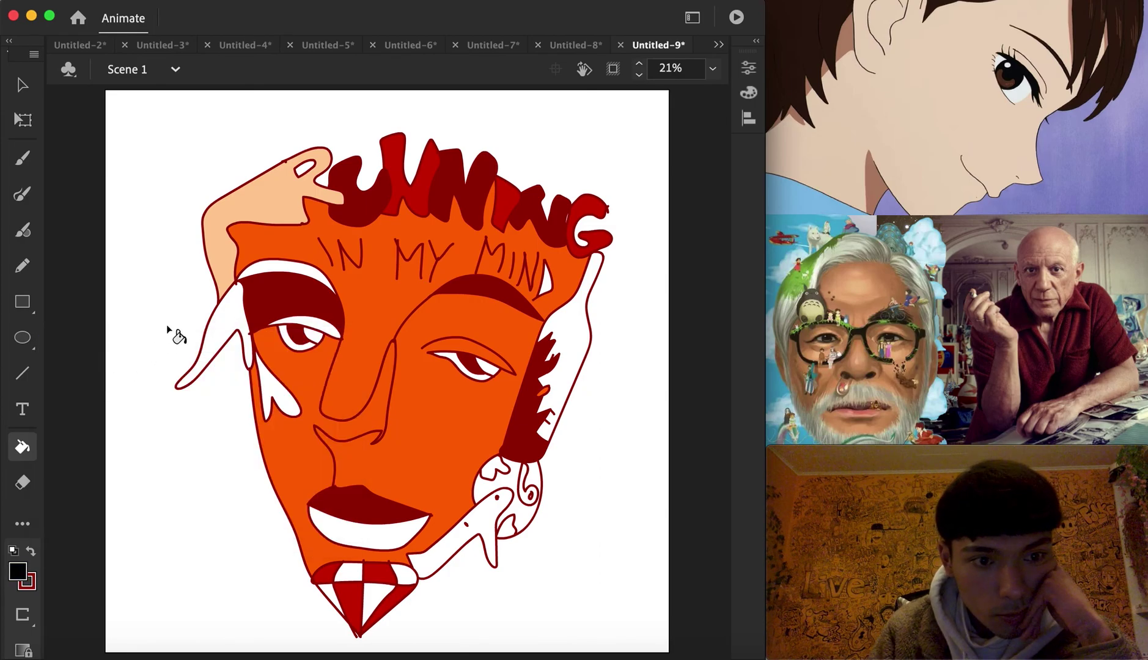
{"action": "left_click", "coordinate": [236, 306]}
{"action": "left_click", "coordinate": [286, 407]}
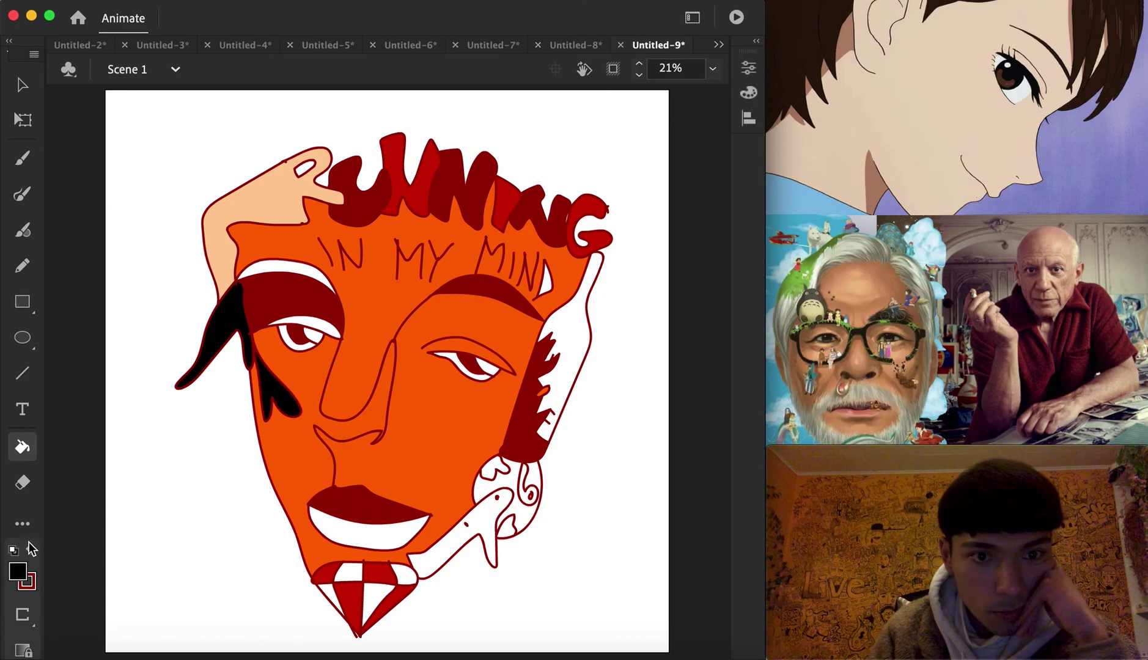
{"action": "left_click", "coordinate": [304, 173]}
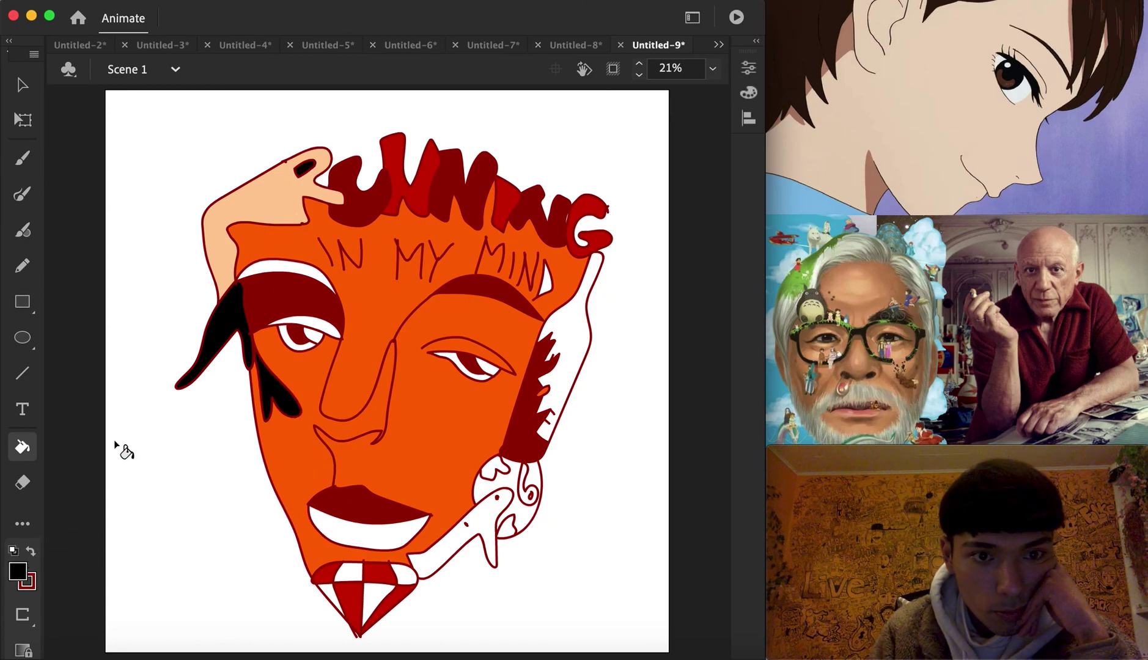
Step: Fill the lower lip, the left eye's upper lid and the inside of MIND's D with black, undoing the right eye's fill
{"action": "left_click", "coordinate": [351, 535]}
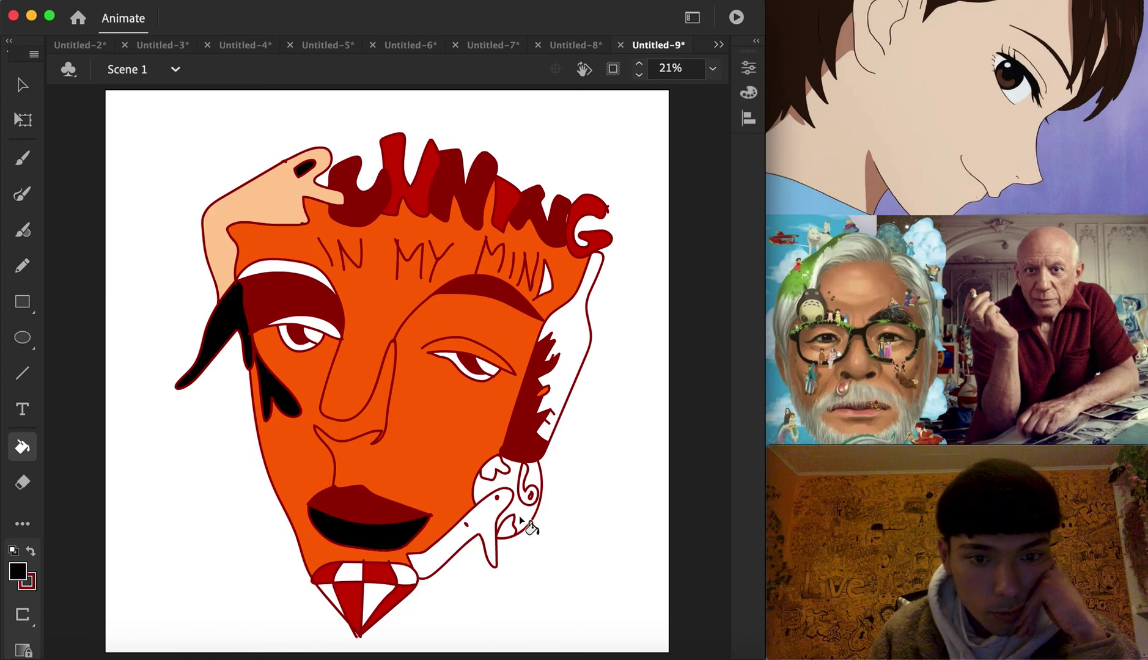
{"action": "left_click", "coordinate": [319, 319]}
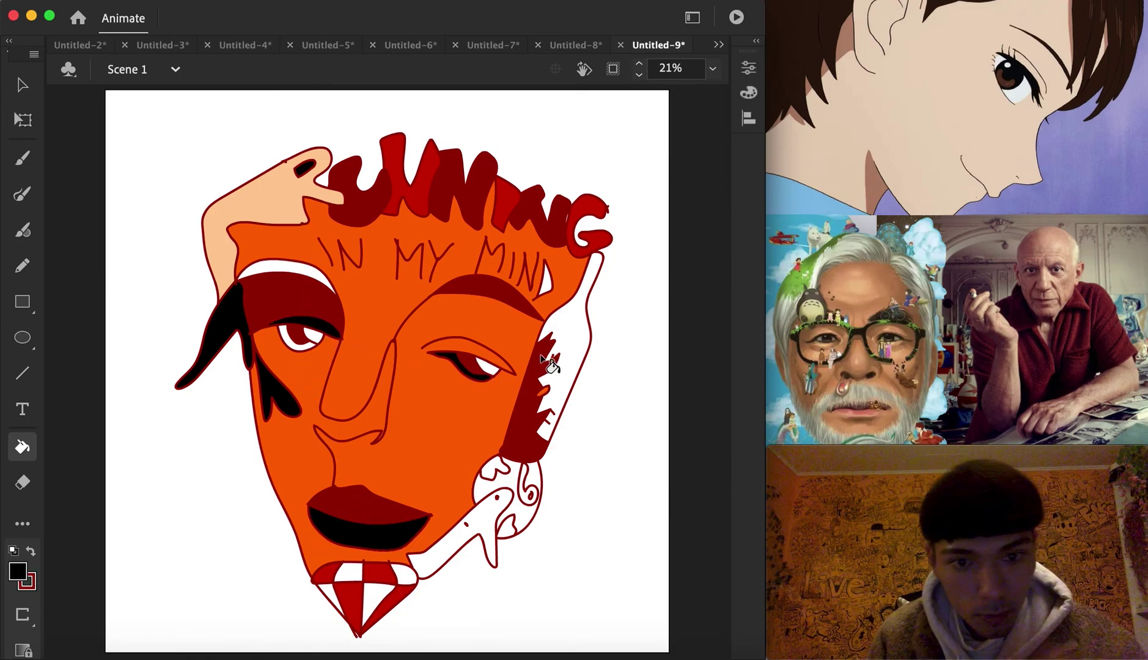
{"action": "key", "text": "super+z"}
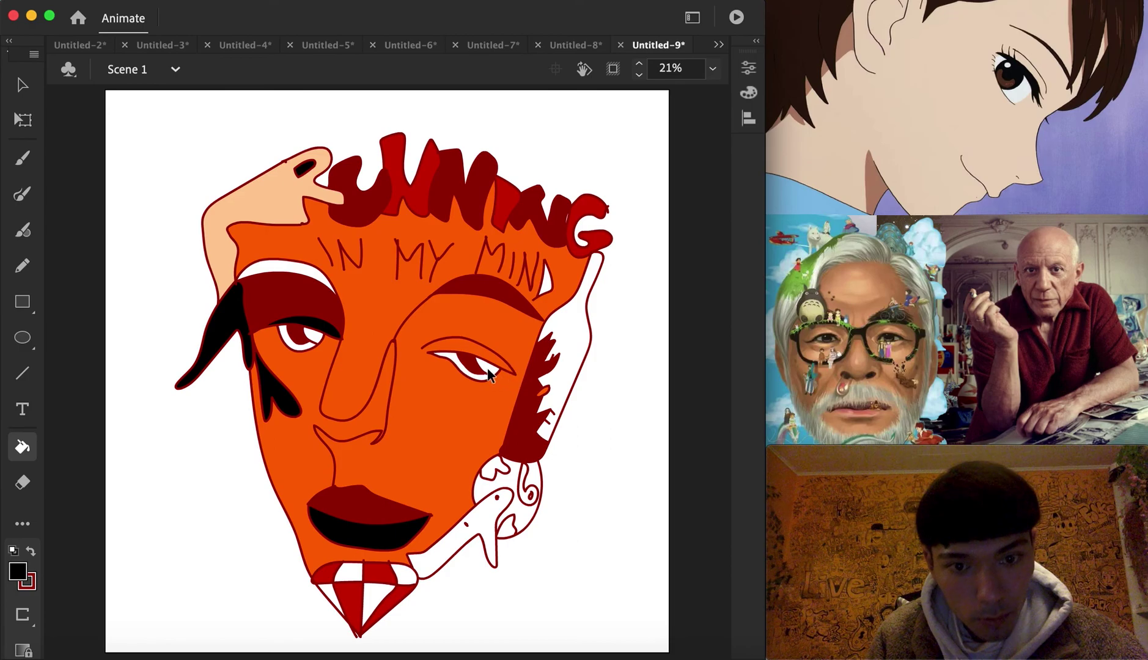
{"action": "left_click", "coordinate": [545, 283]}
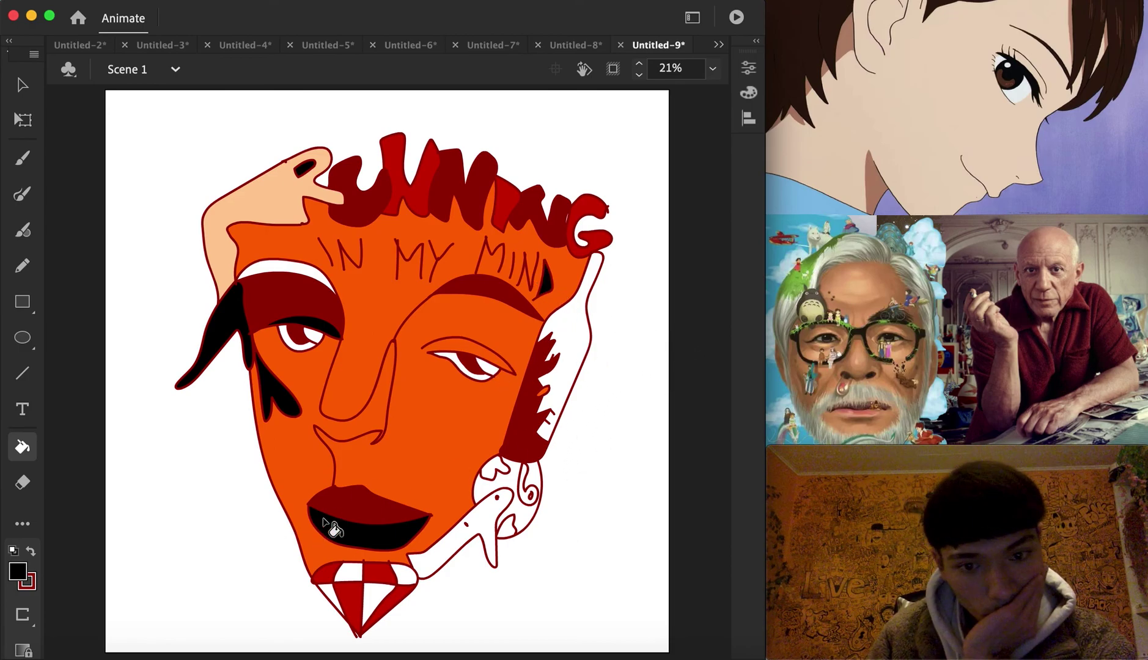
Step: Fill the background of the globe below the bottle with blue #0066FF
{"action": "left_click", "coordinate": [18, 571]}
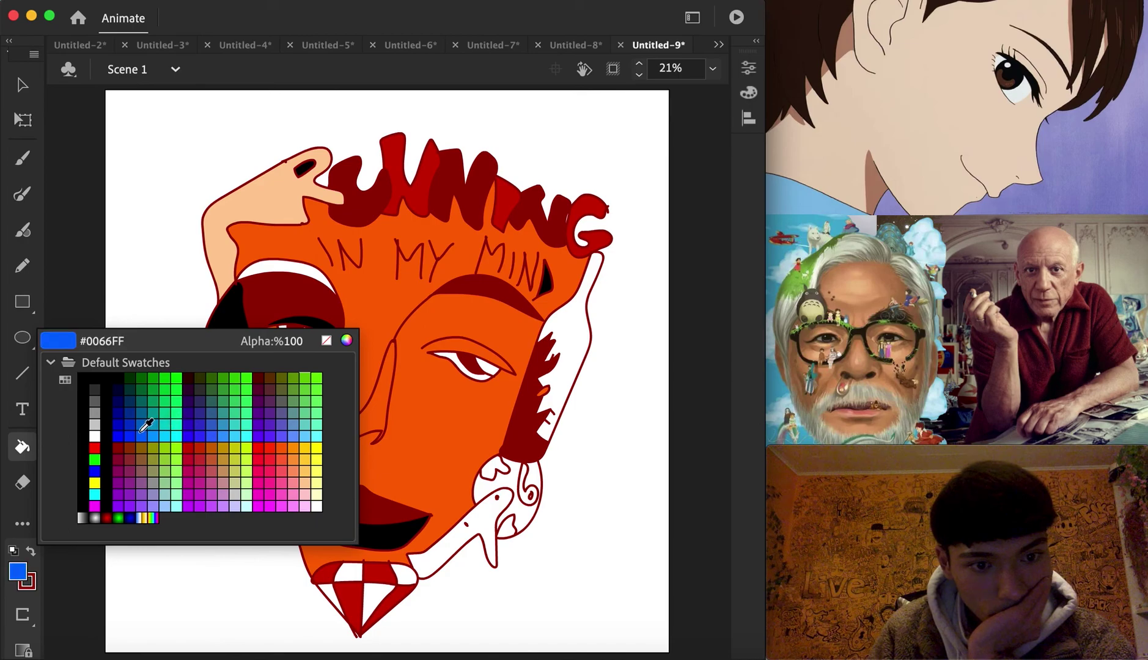
{"action": "left_click", "coordinate": [135, 431]}
{"action": "left_click", "coordinate": [532, 492]}
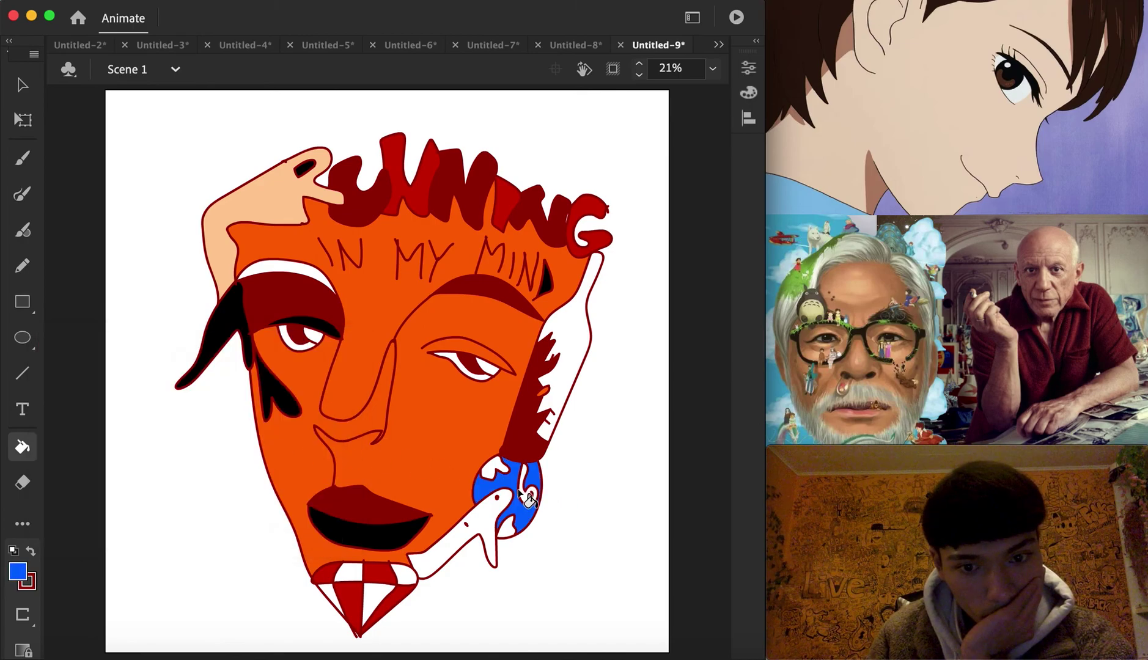
Step: Fill the white patches and the swirl inside the globe with light pink
{"action": "left_click", "coordinate": [18, 571]}
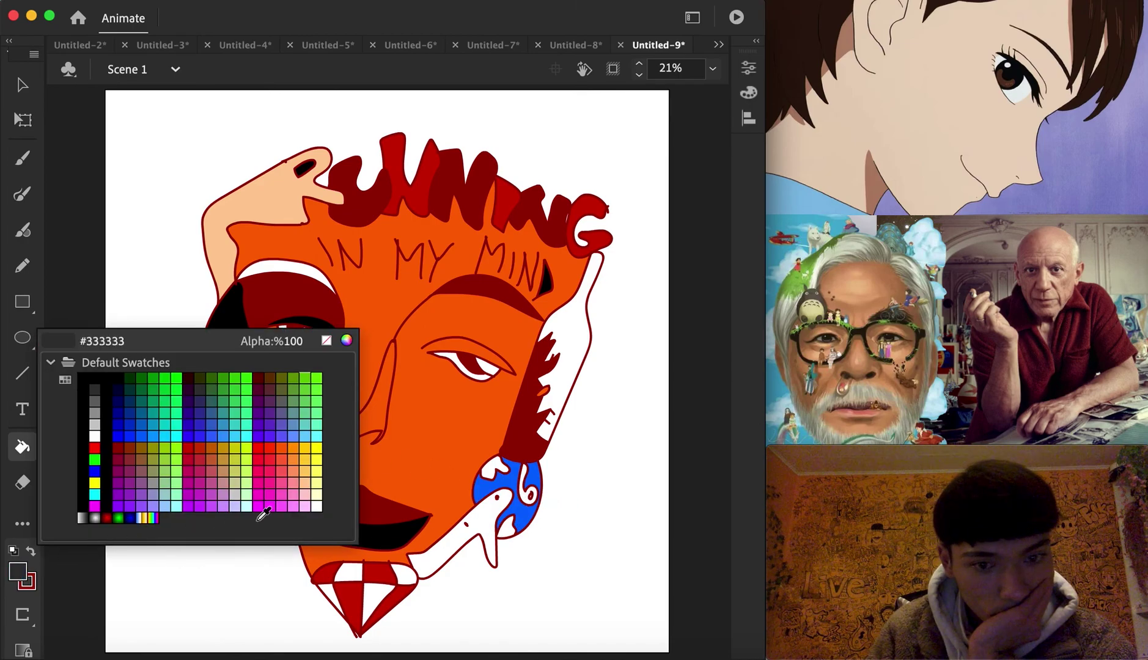
{"action": "left_click", "coordinate": [292, 506]}
{"action": "left_click", "coordinate": [497, 474]}
{"action": "left_click", "coordinate": [511, 530]}
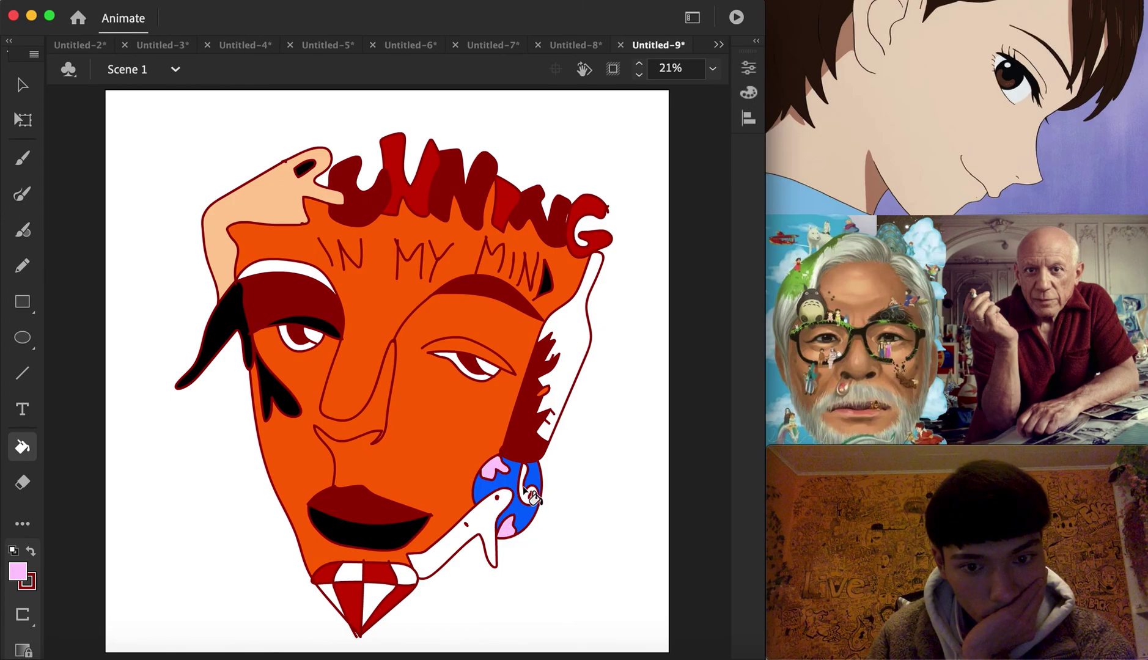
{"action": "left_click", "coordinate": [534, 495]}
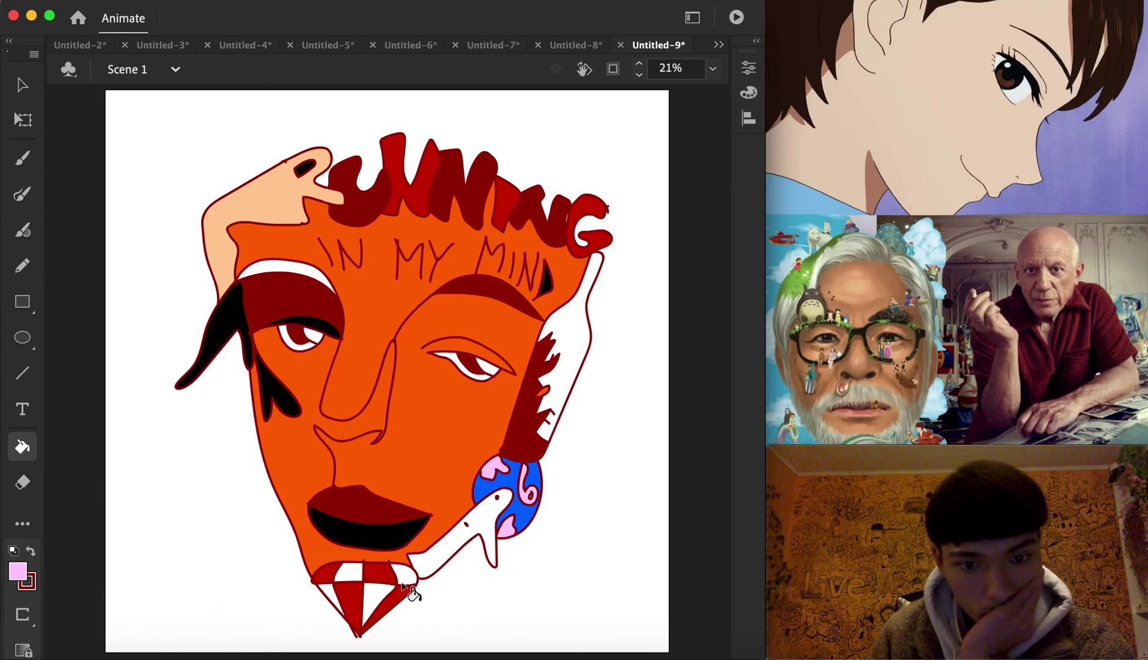
Step: Fill the diamond's remaining white facets and the band above the left eyebrow with light pink
{"action": "left_click", "coordinate": [335, 598]}
{"action": "left_click", "coordinate": [386, 604]}
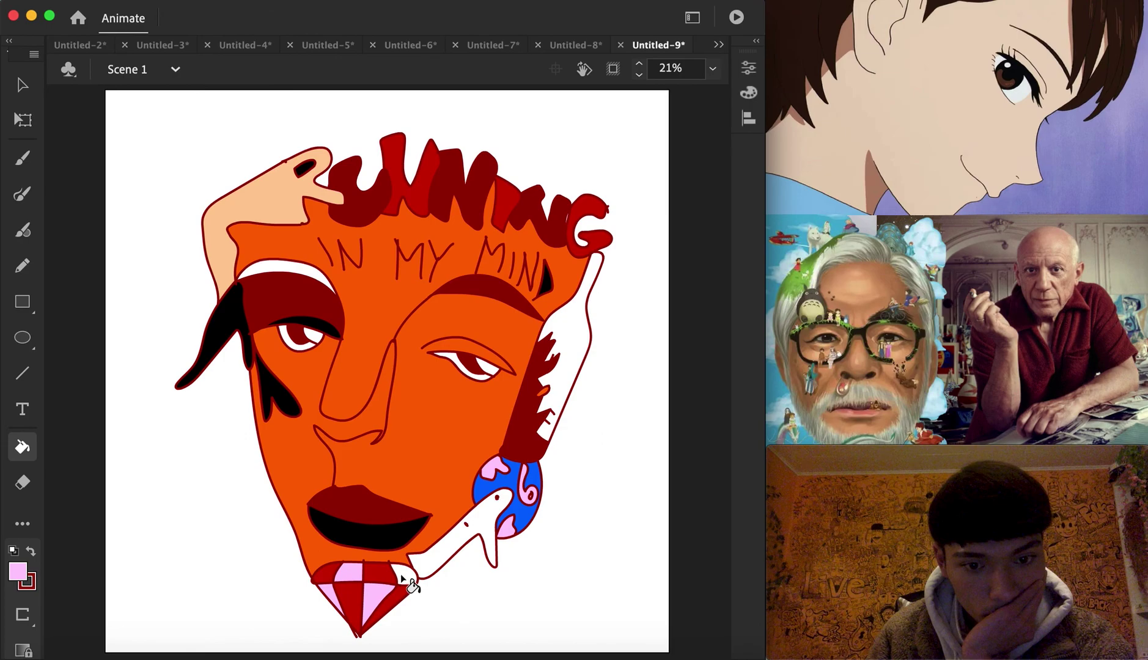
{"action": "left_click", "coordinate": [403, 578]}
{"action": "left_click", "coordinate": [297, 273]}
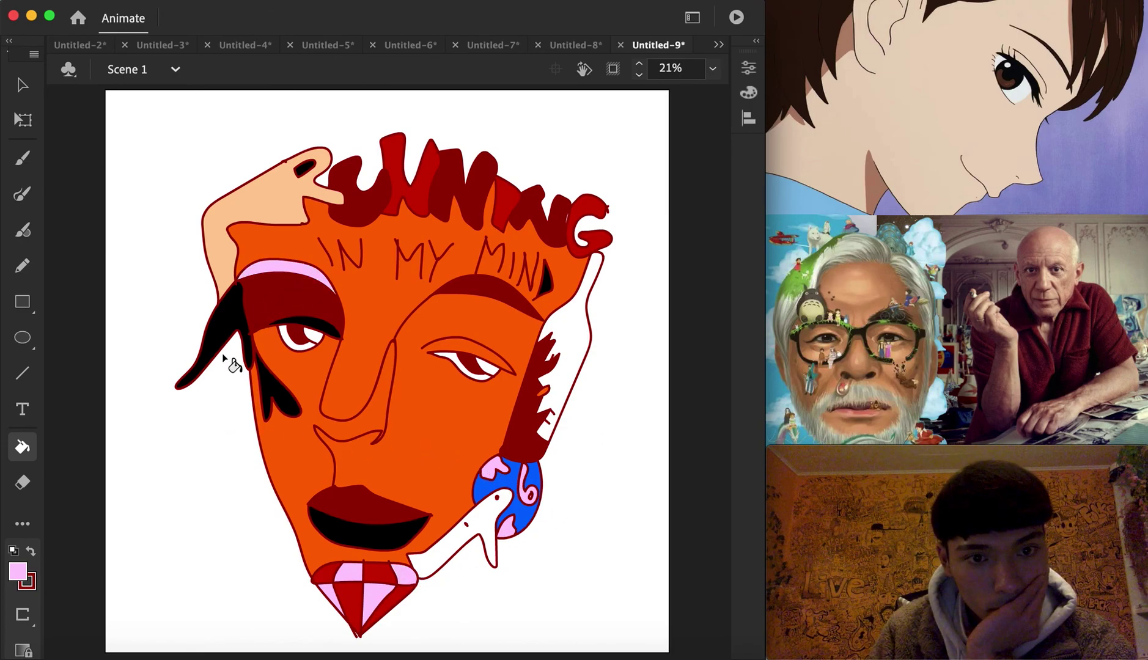
Step: Recolour the band above the left eyebrow with orange #FF9900
{"action": "left_click", "coordinate": [17, 572]}
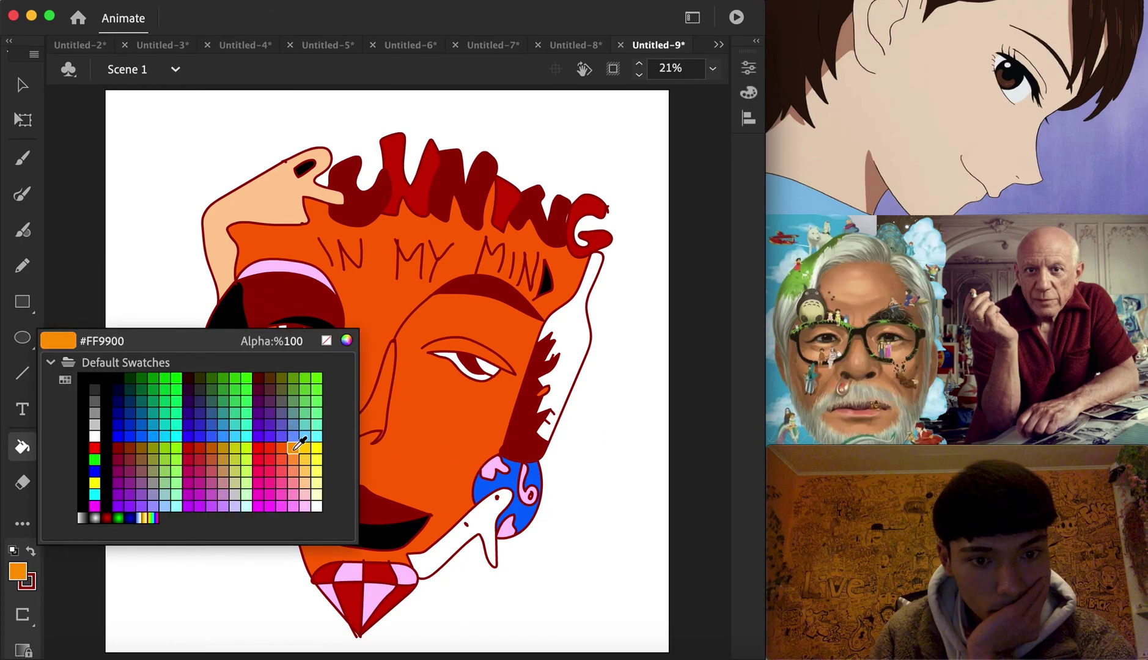
{"action": "left_click", "coordinate": [295, 440]}
{"action": "left_click", "coordinate": [279, 274]}
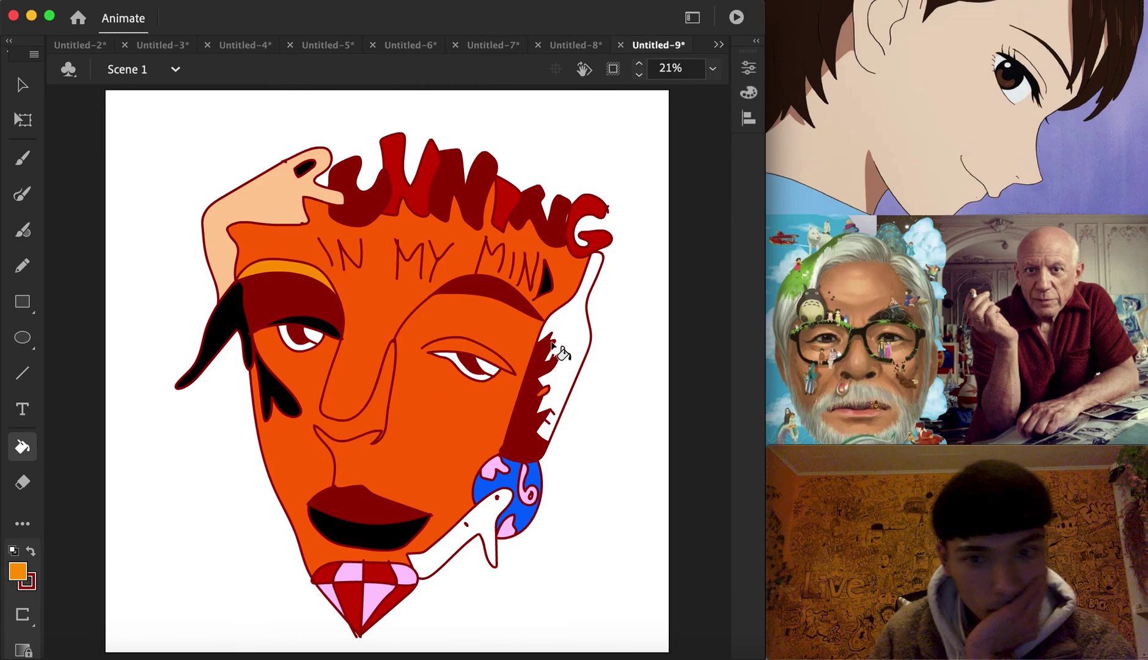
Step: Try filling the bottle's section right of the jagged line with orange #FF9900, yellow #FFCC00 and light peach
{"action": "left_click", "coordinate": [580, 336]}
{"action": "key", "text": "super+z"}
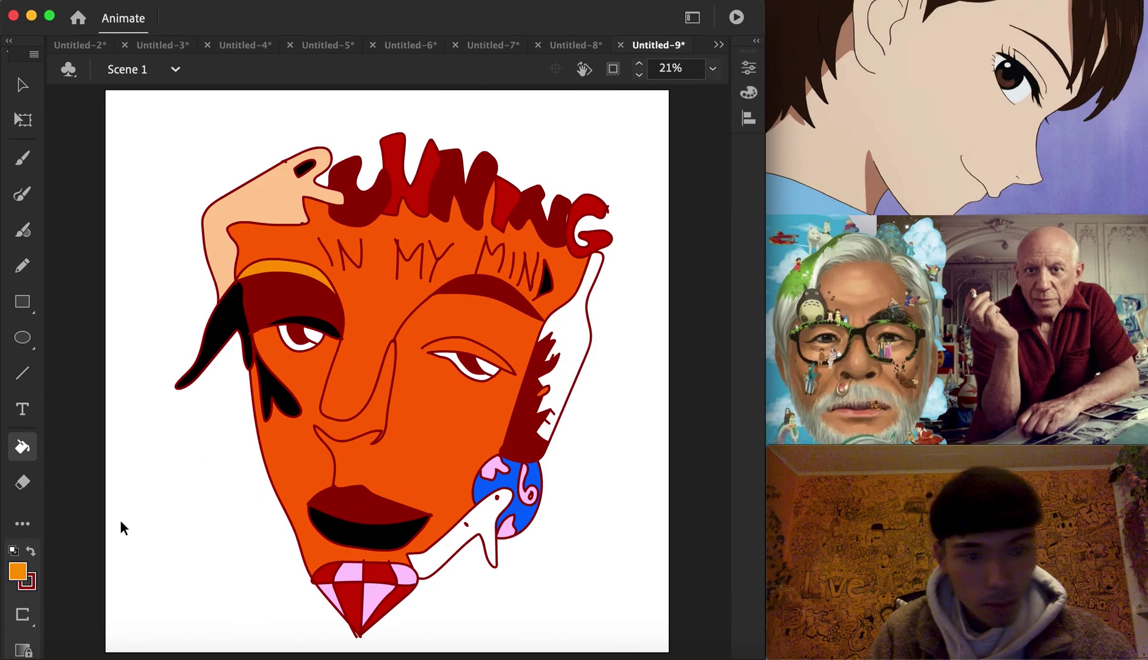
{"action": "left_click", "coordinate": [19, 573]}
{"action": "left_click", "coordinate": [306, 447]}
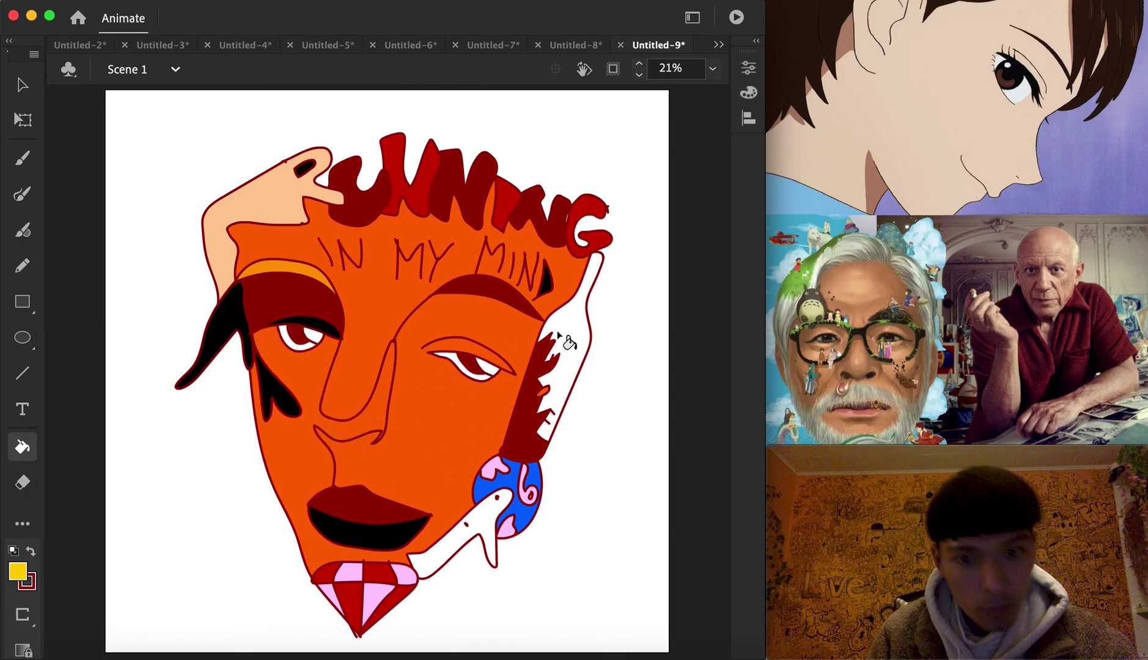
{"action": "left_click", "coordinate": [575, 343]}
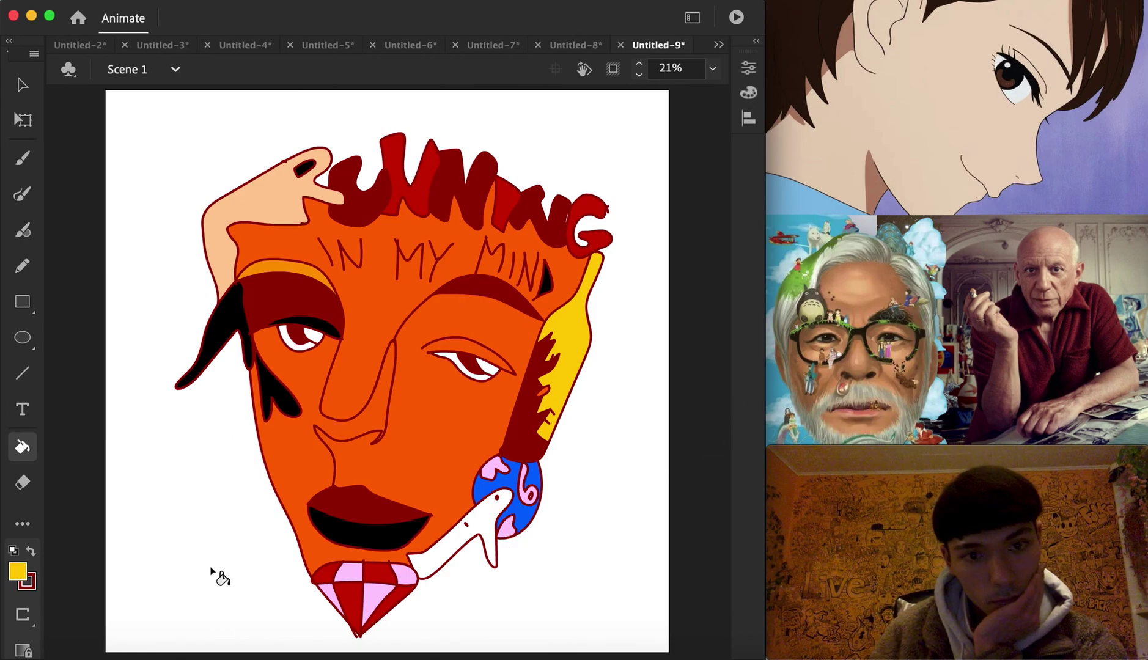
{"action": "left_click", "coordinate": [13, 575]}
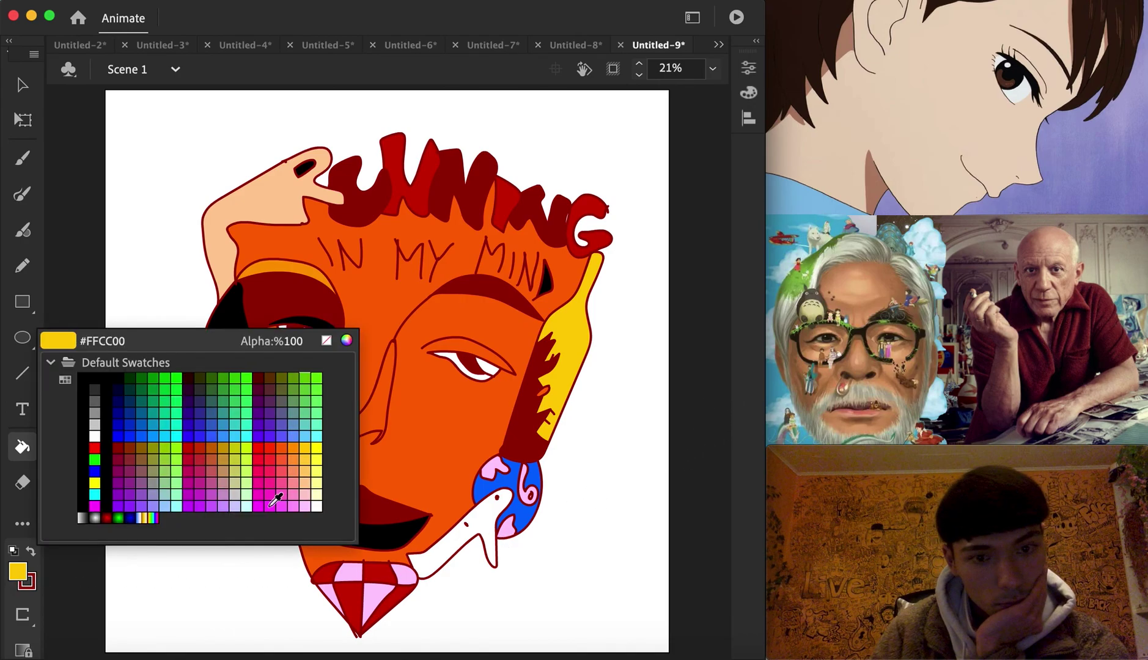
{"action": "left_click", "coordinate": [308, 482]}
{"action": "left_click", "coordinate": [575, 350]}
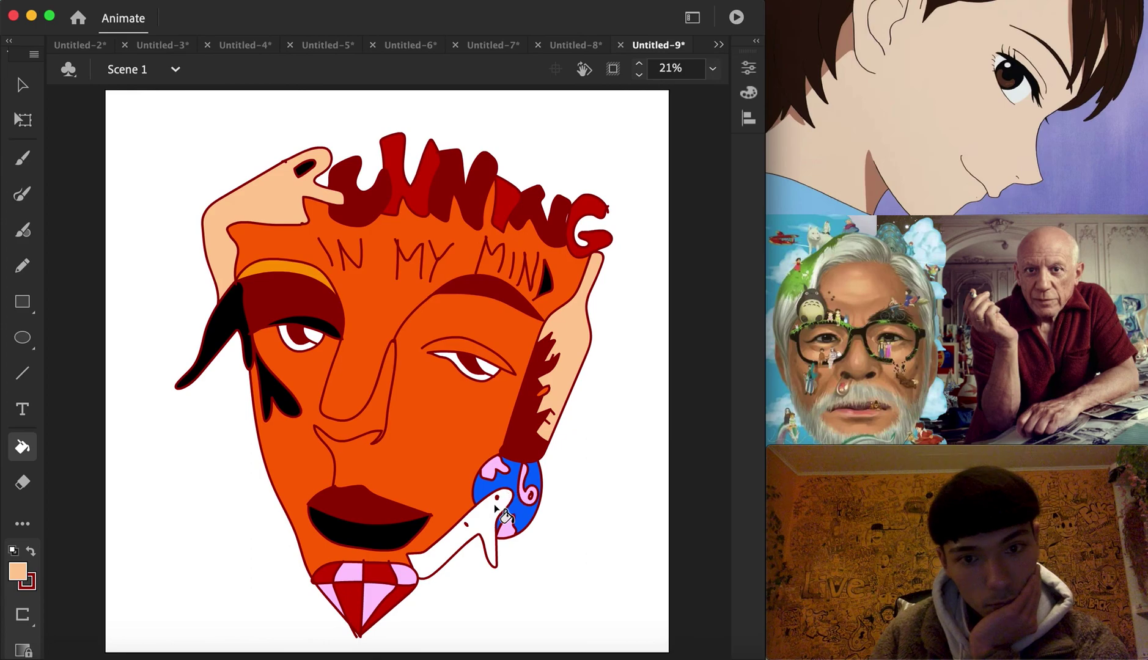
Step: Fill the bottle's right section and the two-pronged shape in front of the globe with salmon pink
{"action": "left_click", "coordinate": [22, 571]}
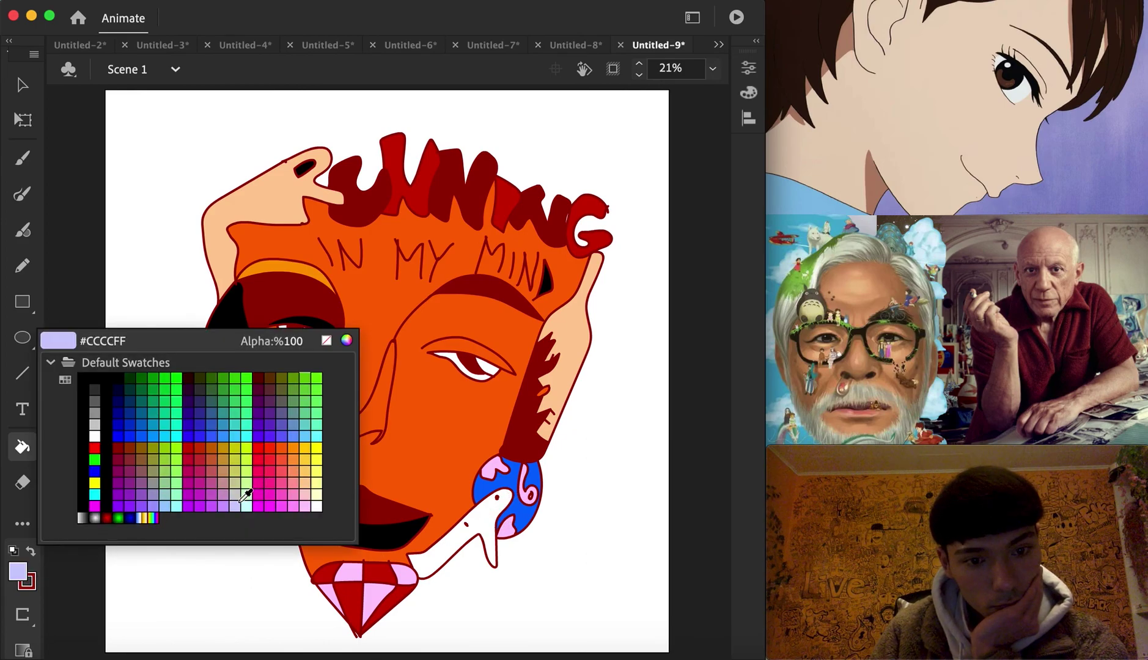
{"action": "left_click", "coordinate": [298, 476]}
{"action": "left_click", "coordinate": [565, 346]}
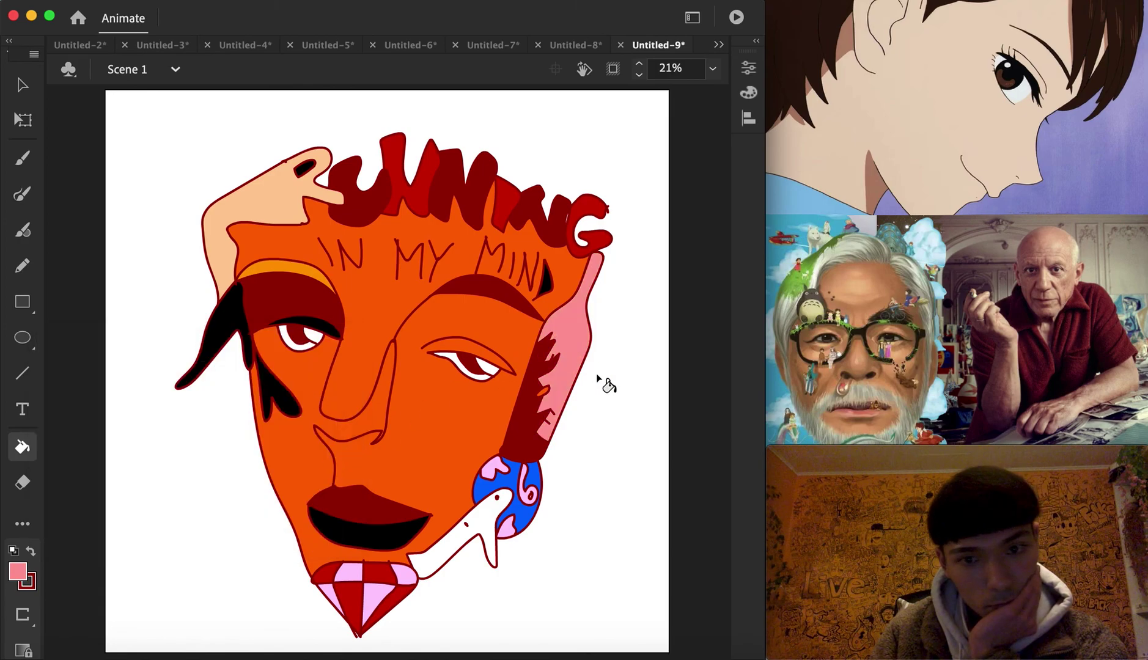
{"action": "left_click", "coordinate": [460, 532]}
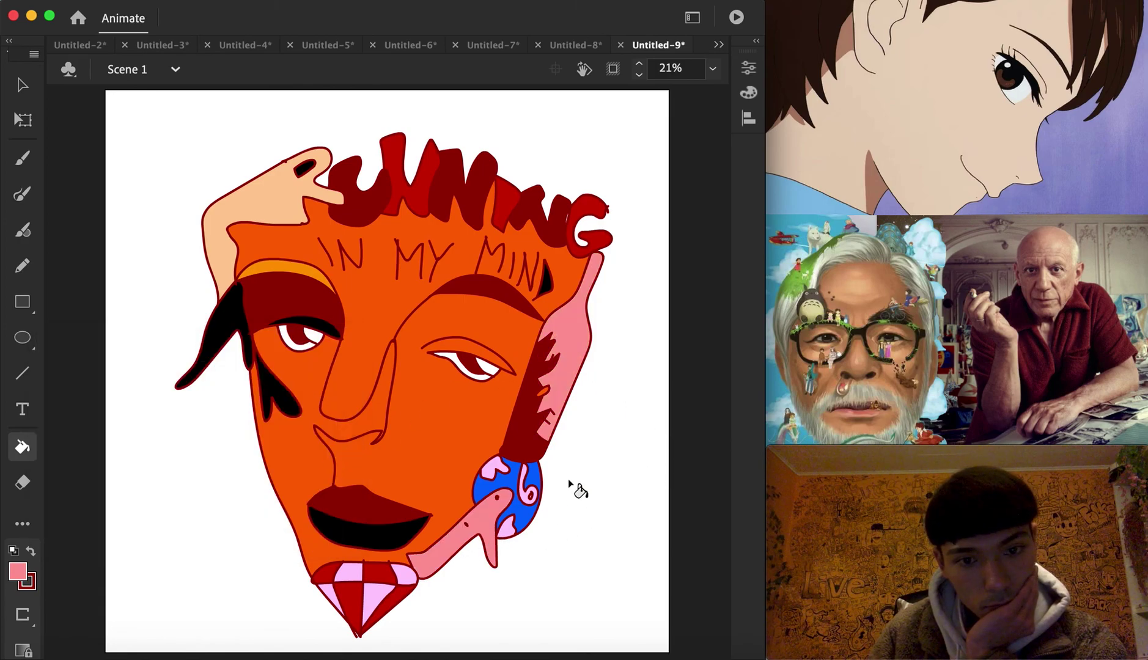
Step: Recolour the two-pronged shape in front of the globe with pale cream
{"action": "left_click", "coordinate": [22, 572]}
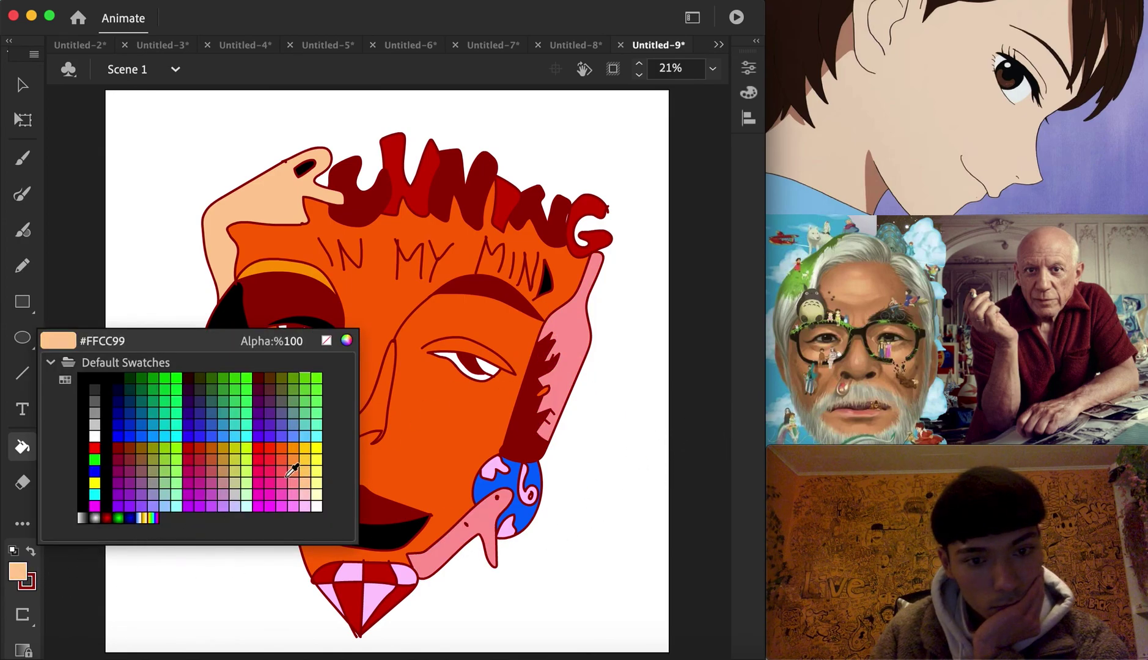
{"action": "left_click", "coordinate": [323, 490]}
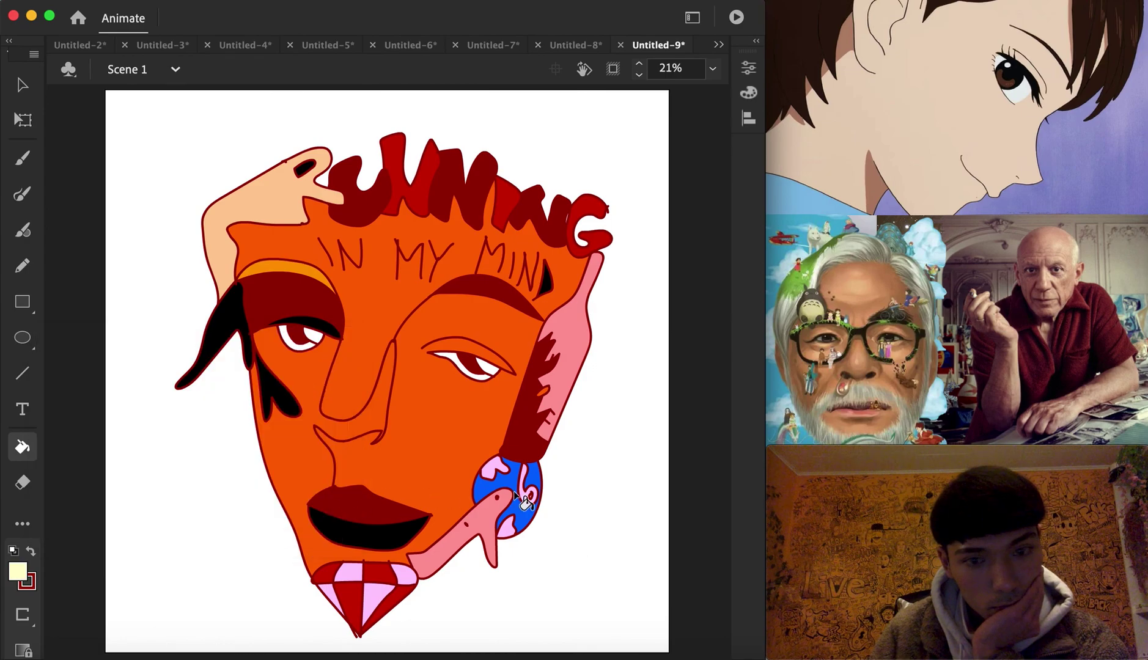
{"action": "left_click", "coordinate": [506, 519]}
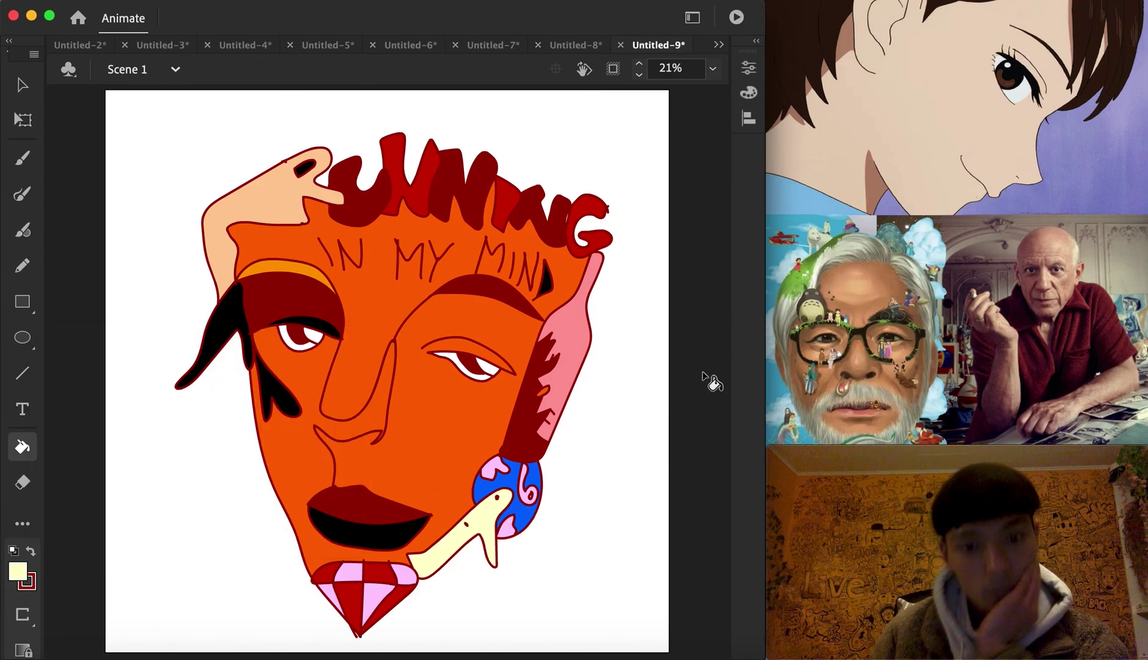